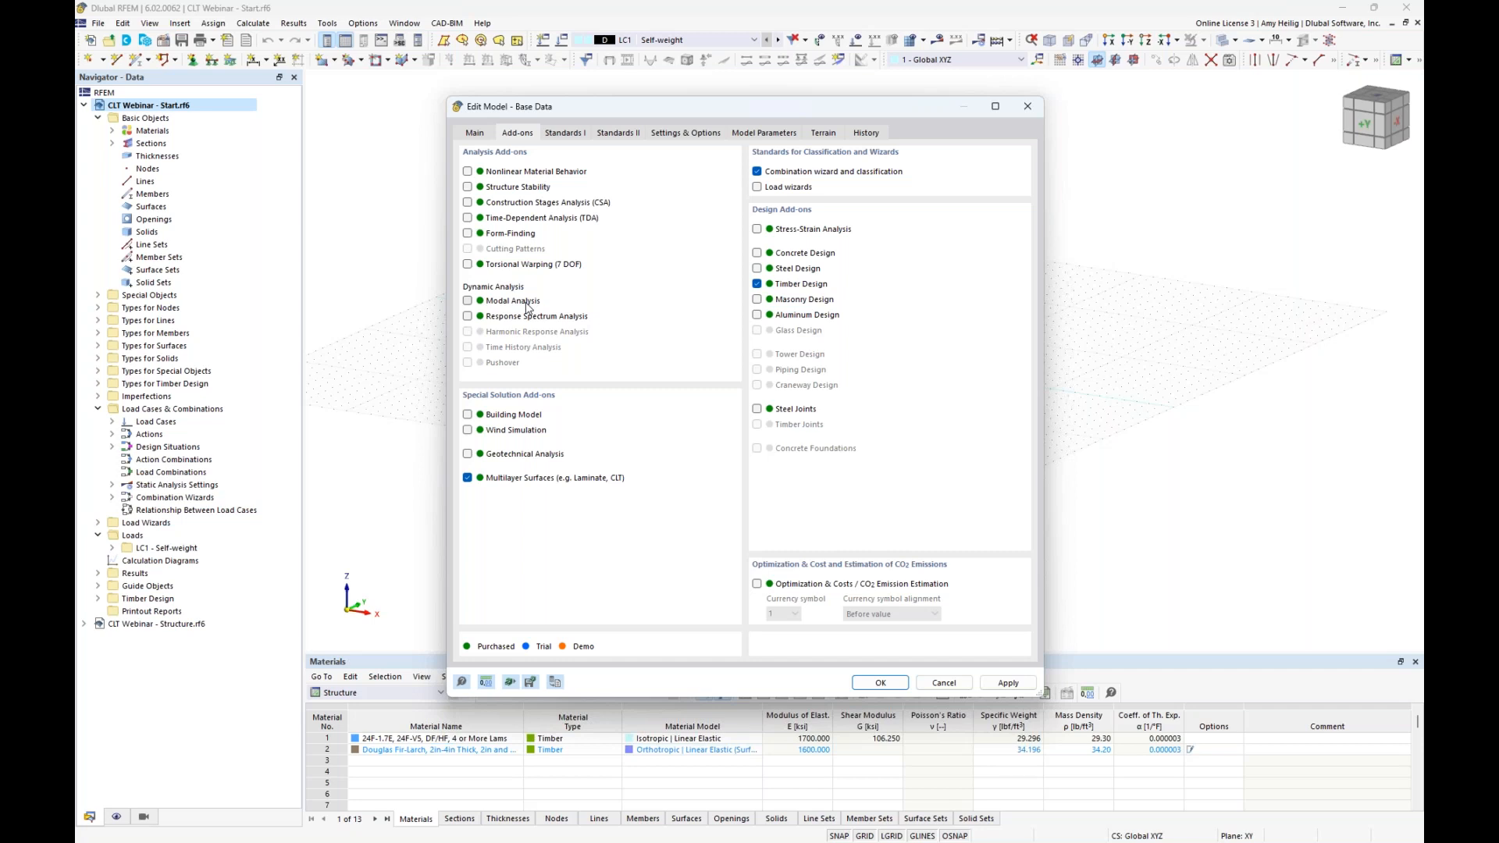
Select ASCE 7 | Wood as the load combination standard and review its redundancy, orthogonal combination and creep factor settings
click(560, 134)
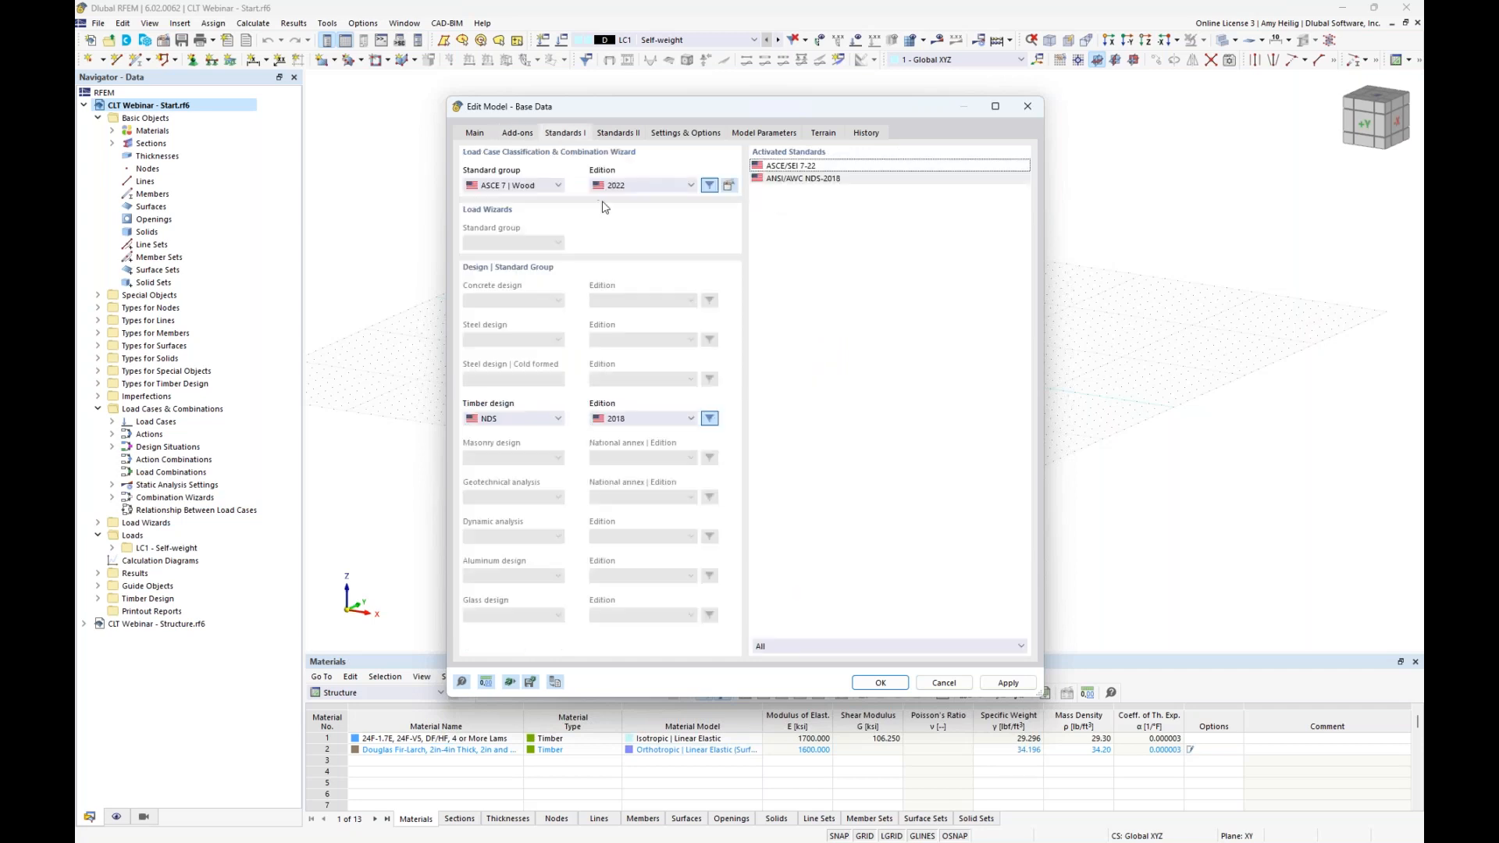
click(558, 185)
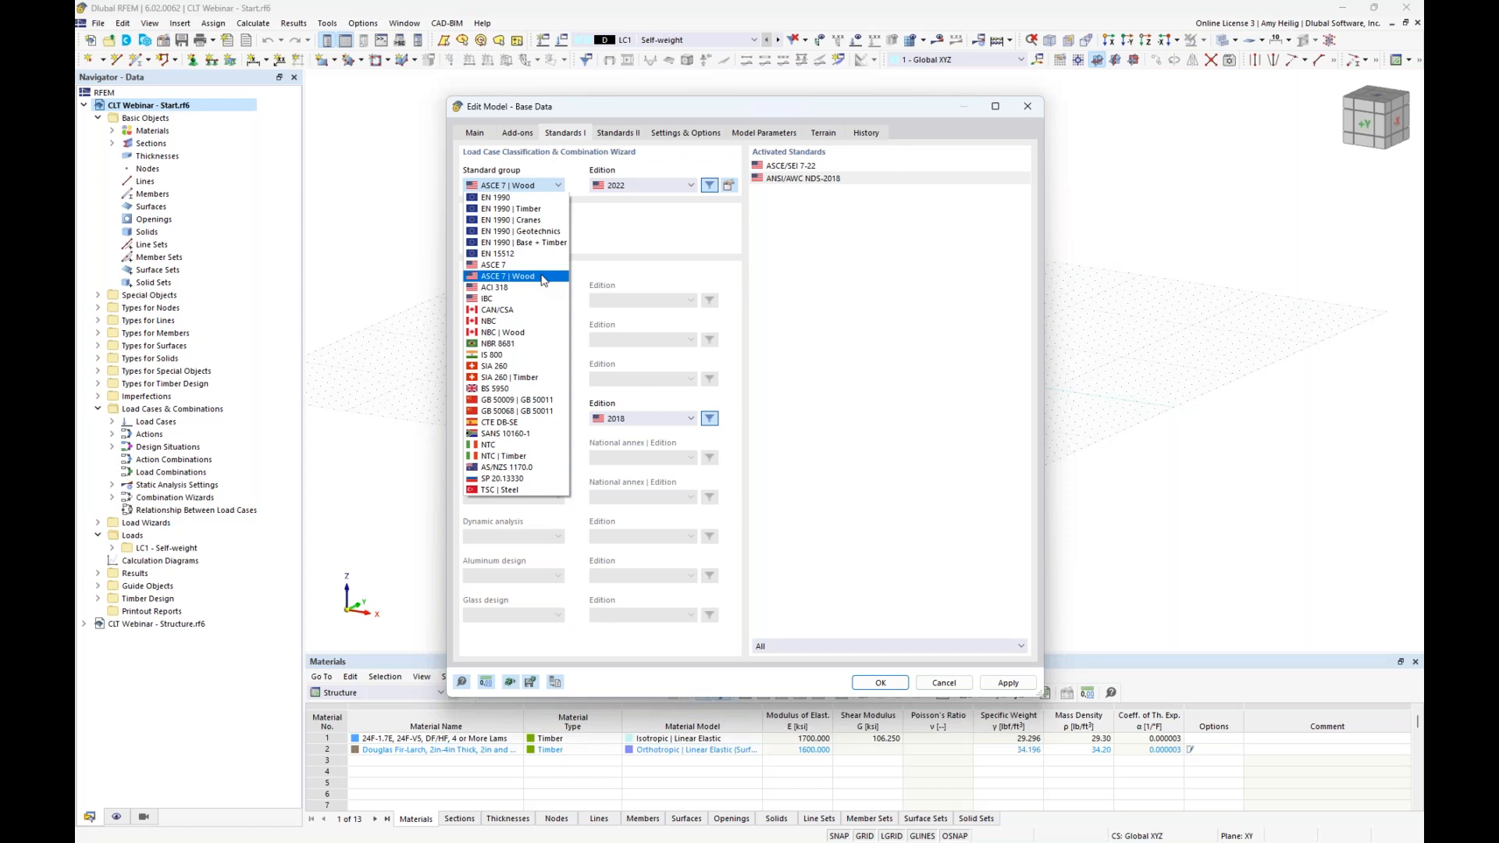
click(544, 278)
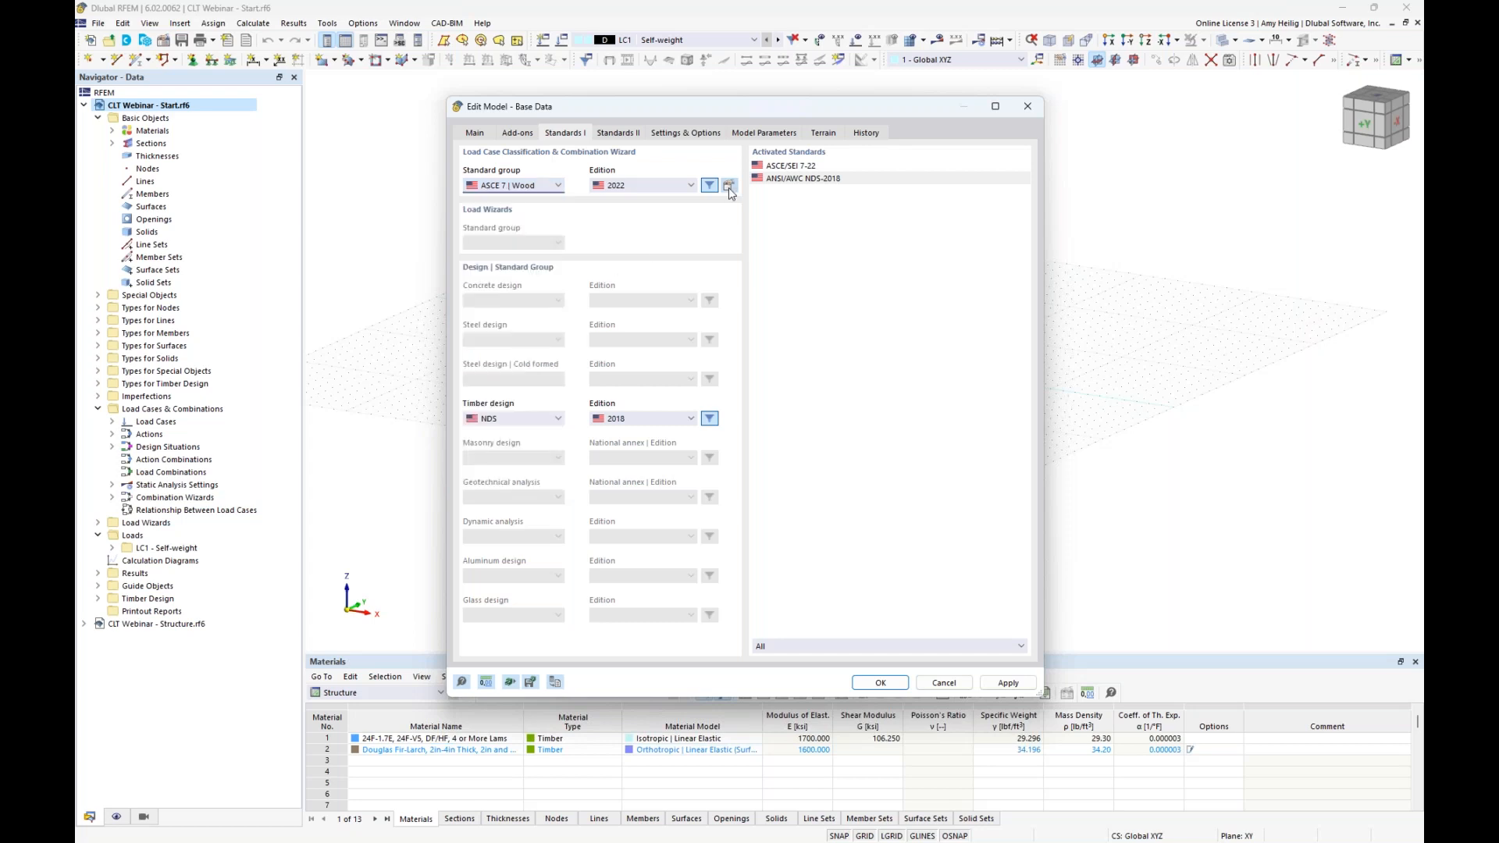
click(728, 186)
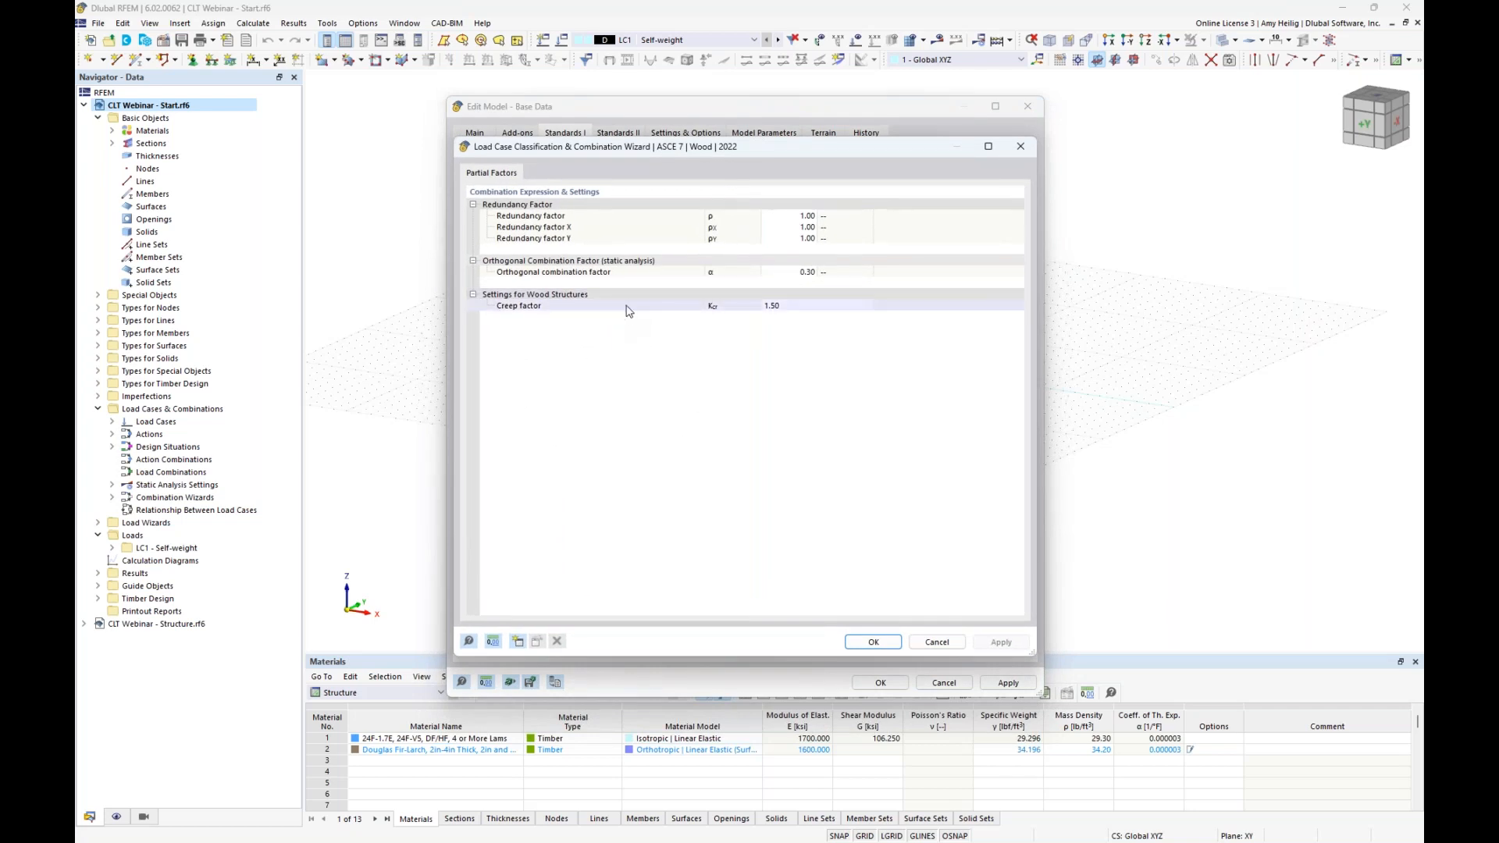
click(933, 642)
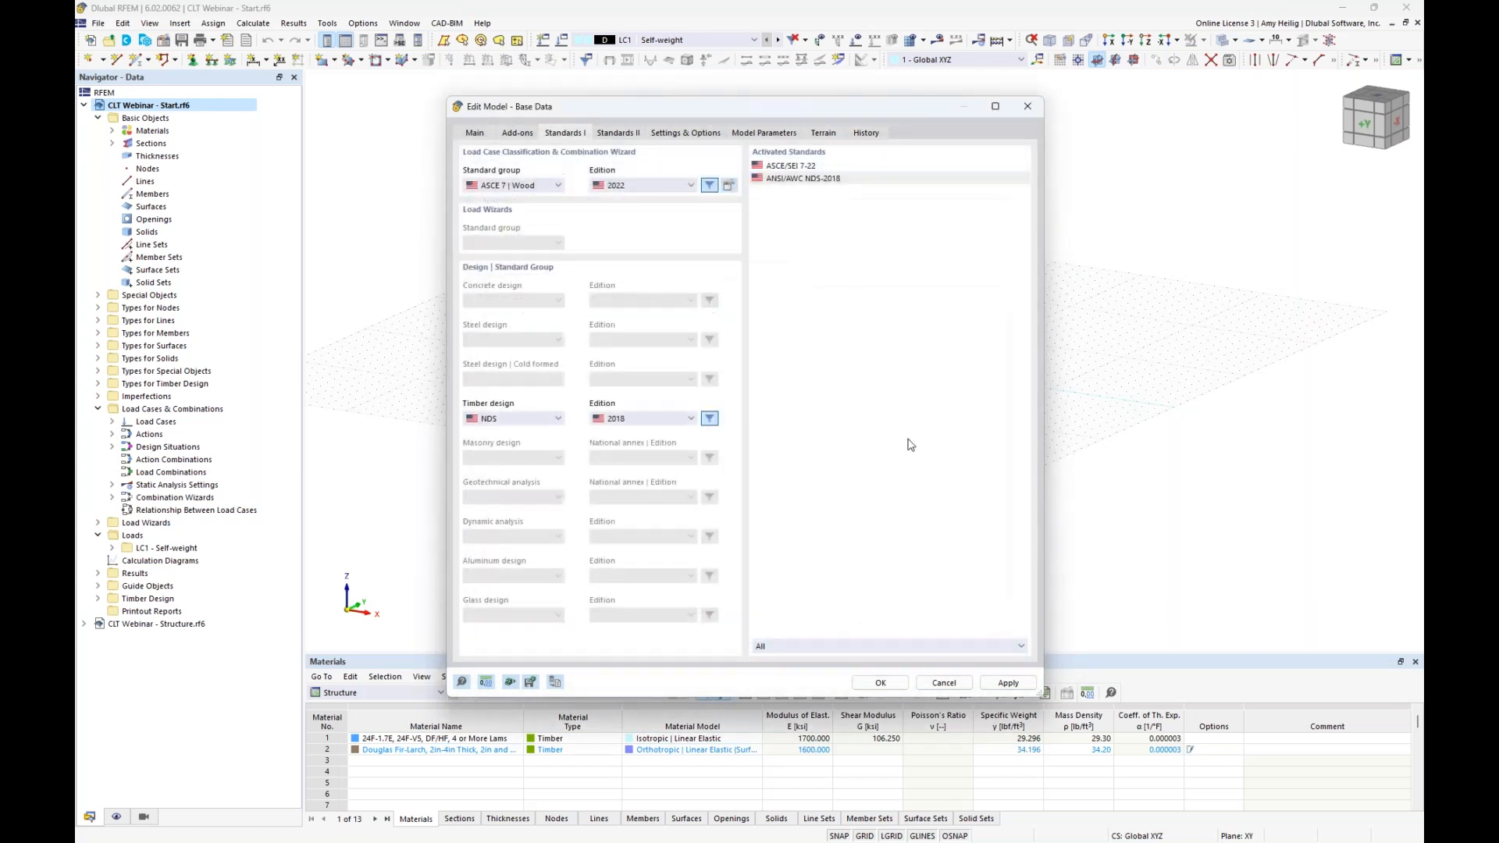
Review the available load combination and timber design standards, and close the model base data by accepting it
click(559, 186)
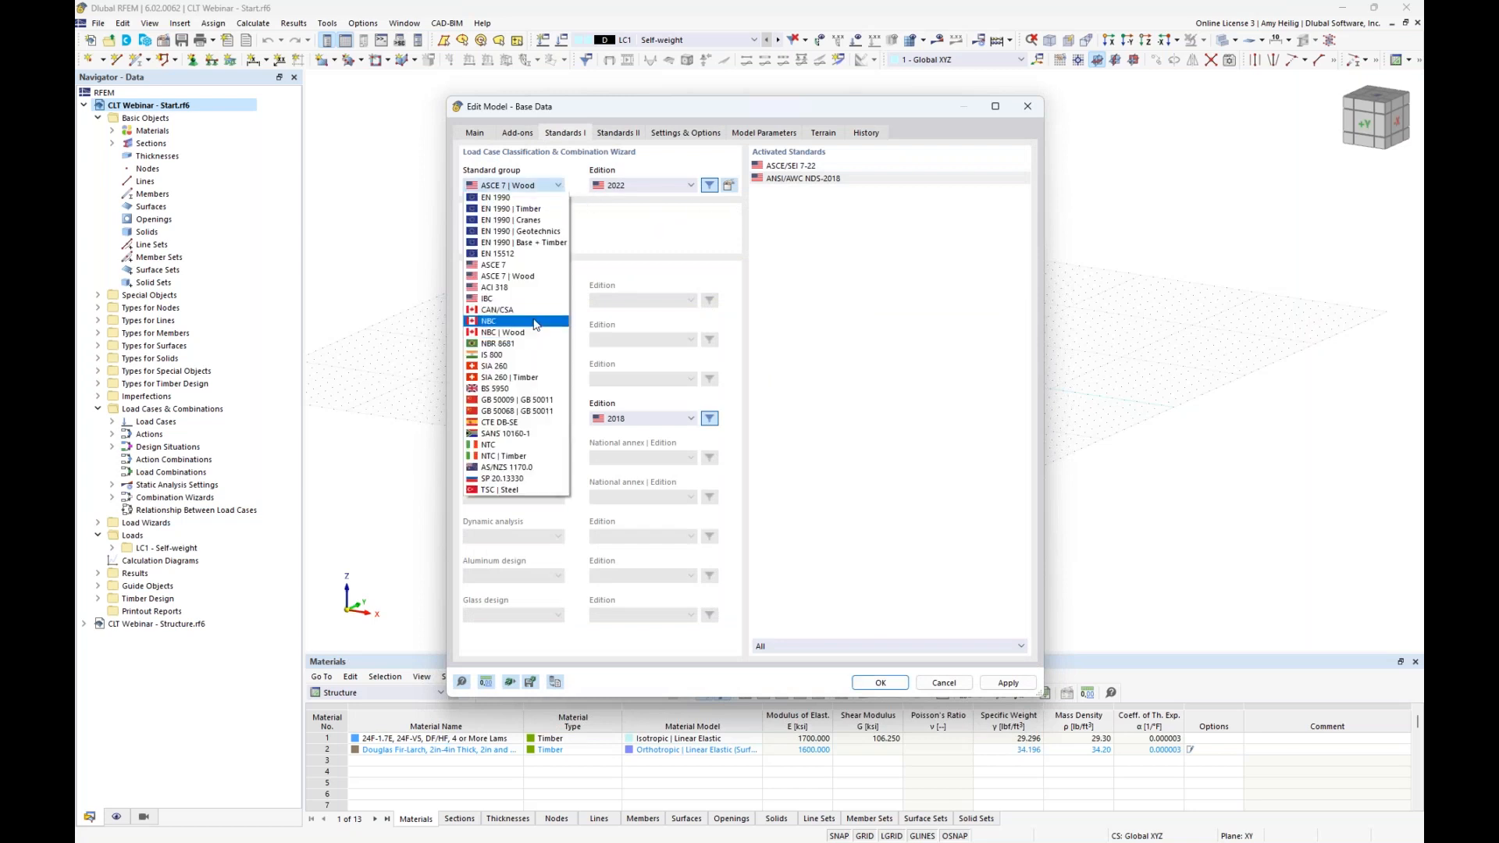
key(Escape)
click(539, 420)
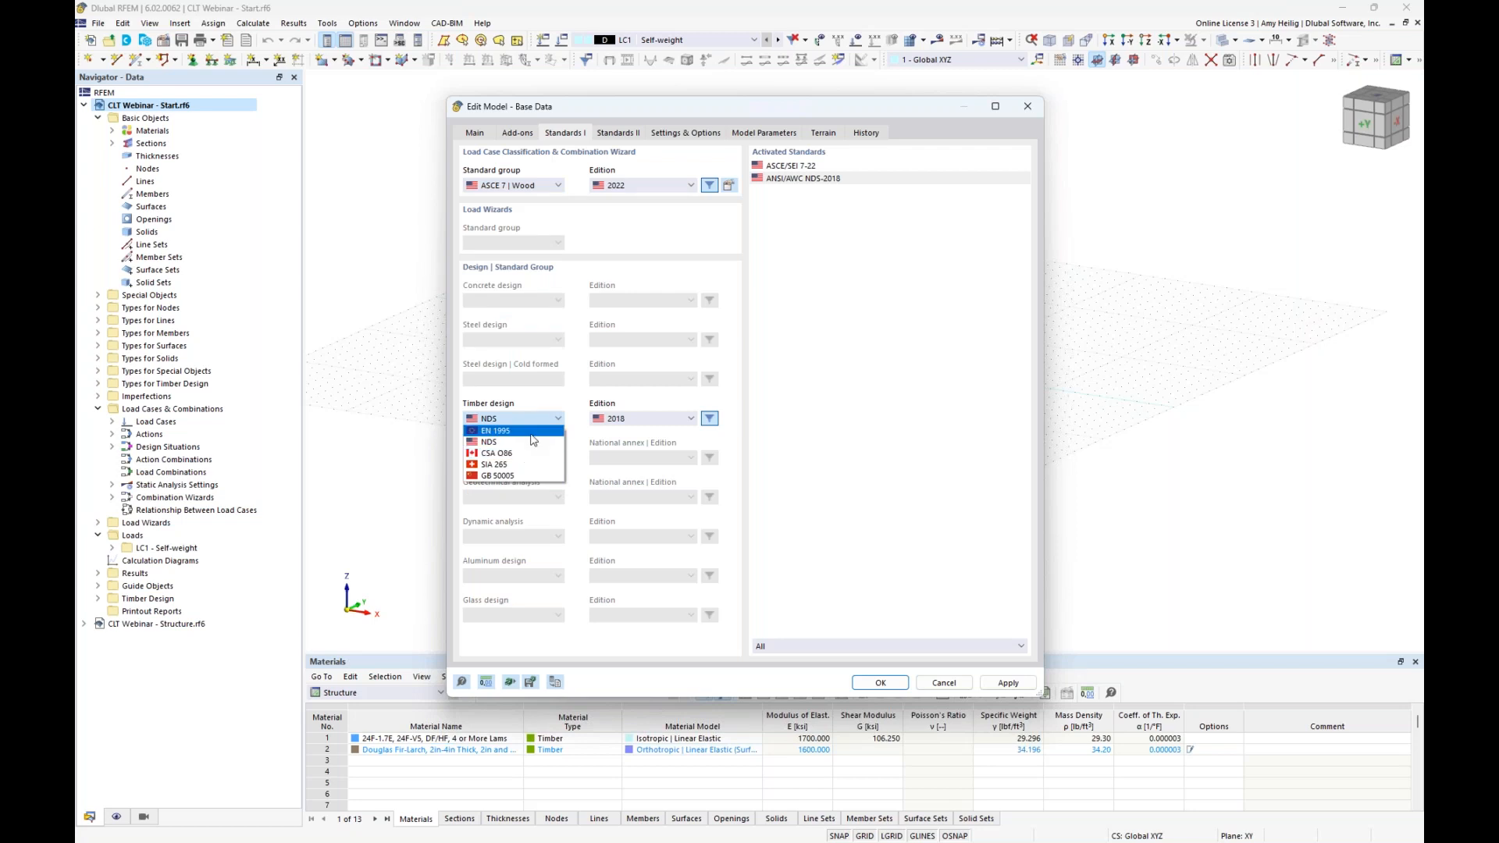
click(637, 326)
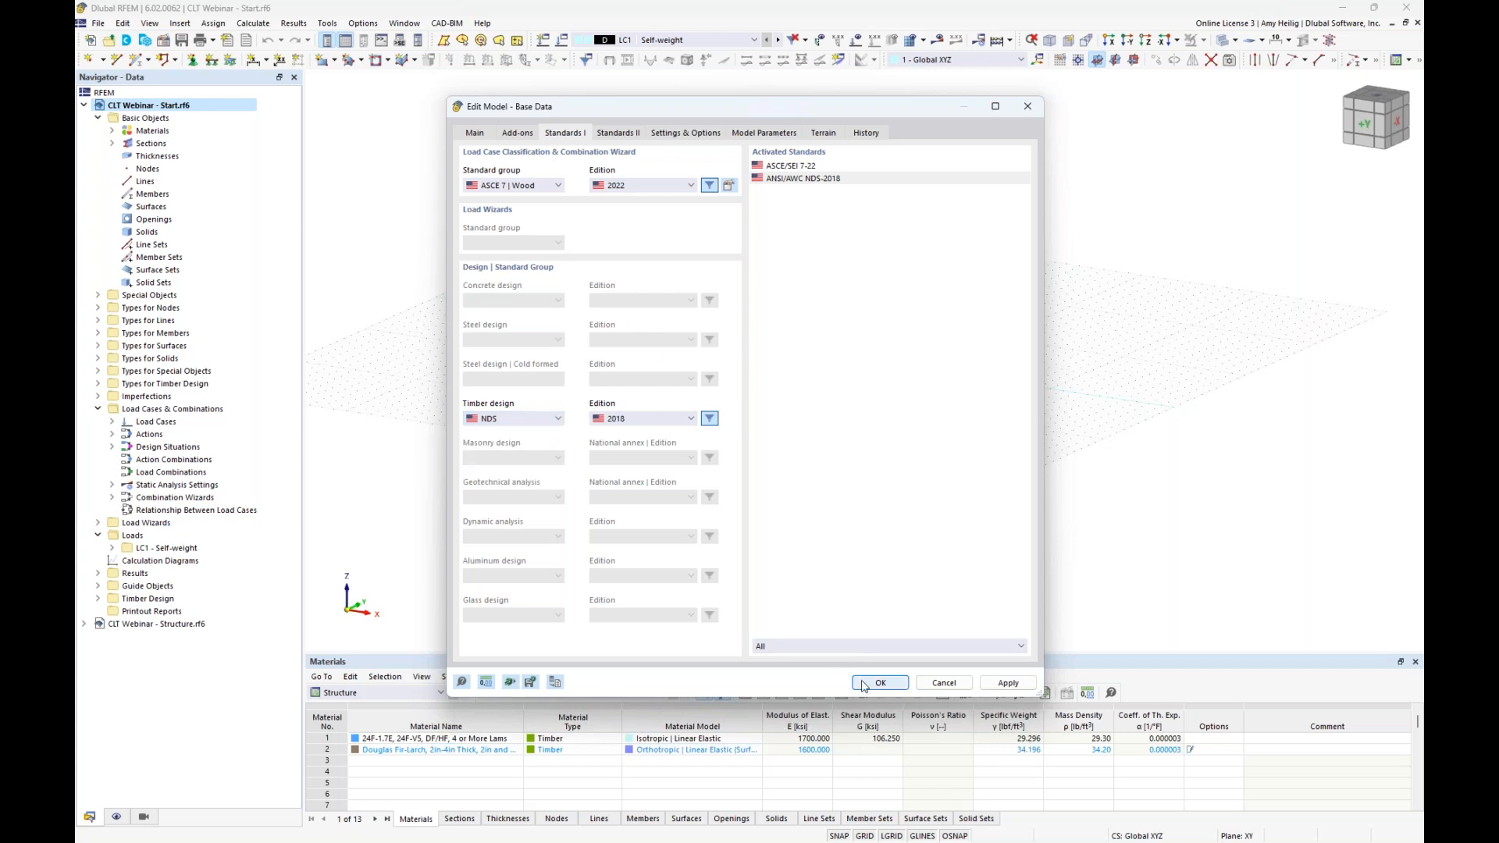
key(Return)
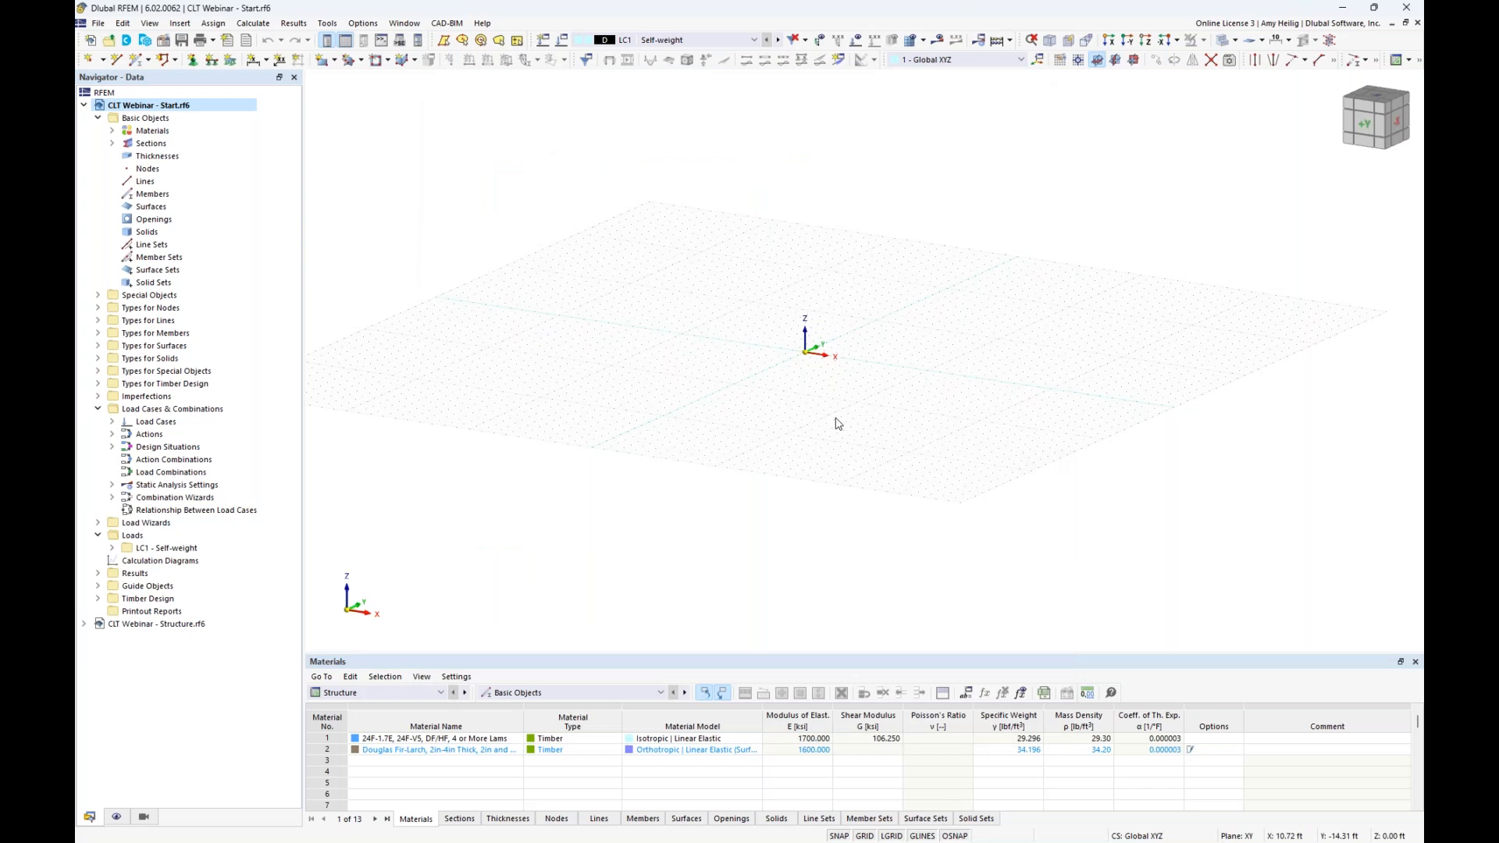
Start a rectangular surface on the XZ work plane and give it a new thickness of type Layers
click(1133, 60)
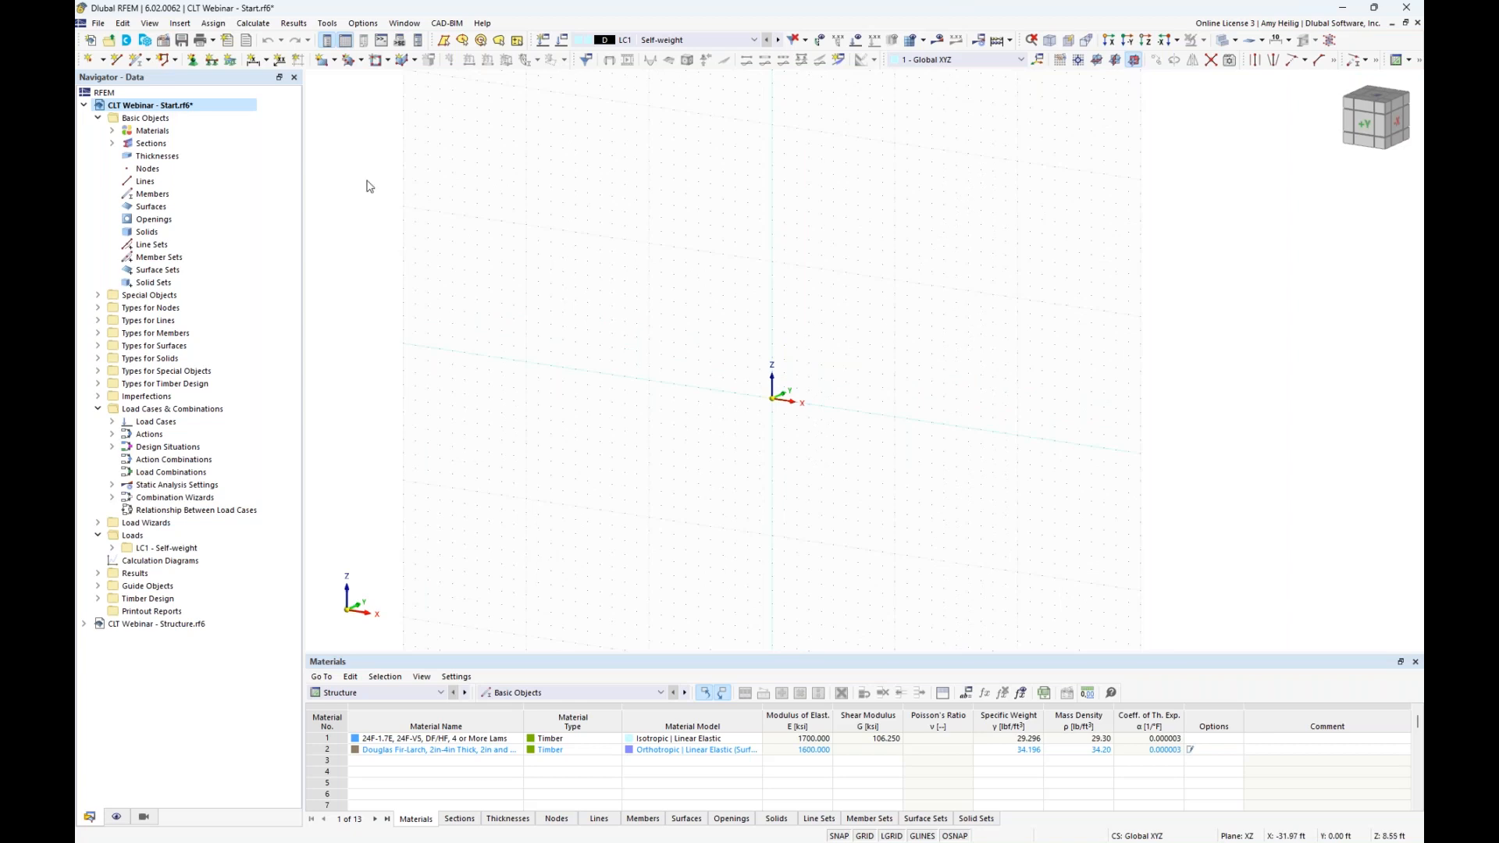
click(322, 62)
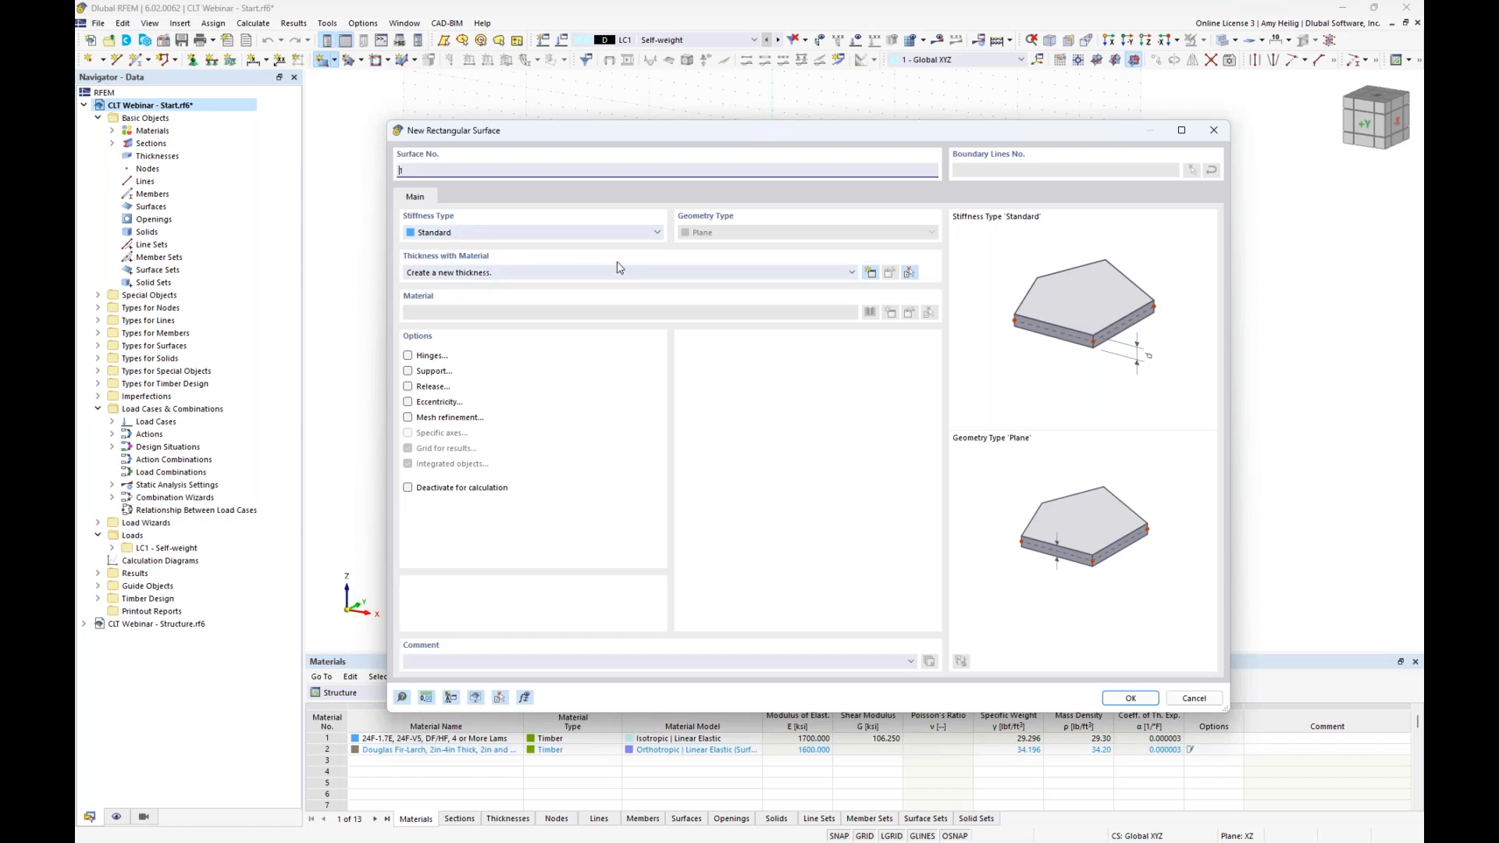
click(869, 272)
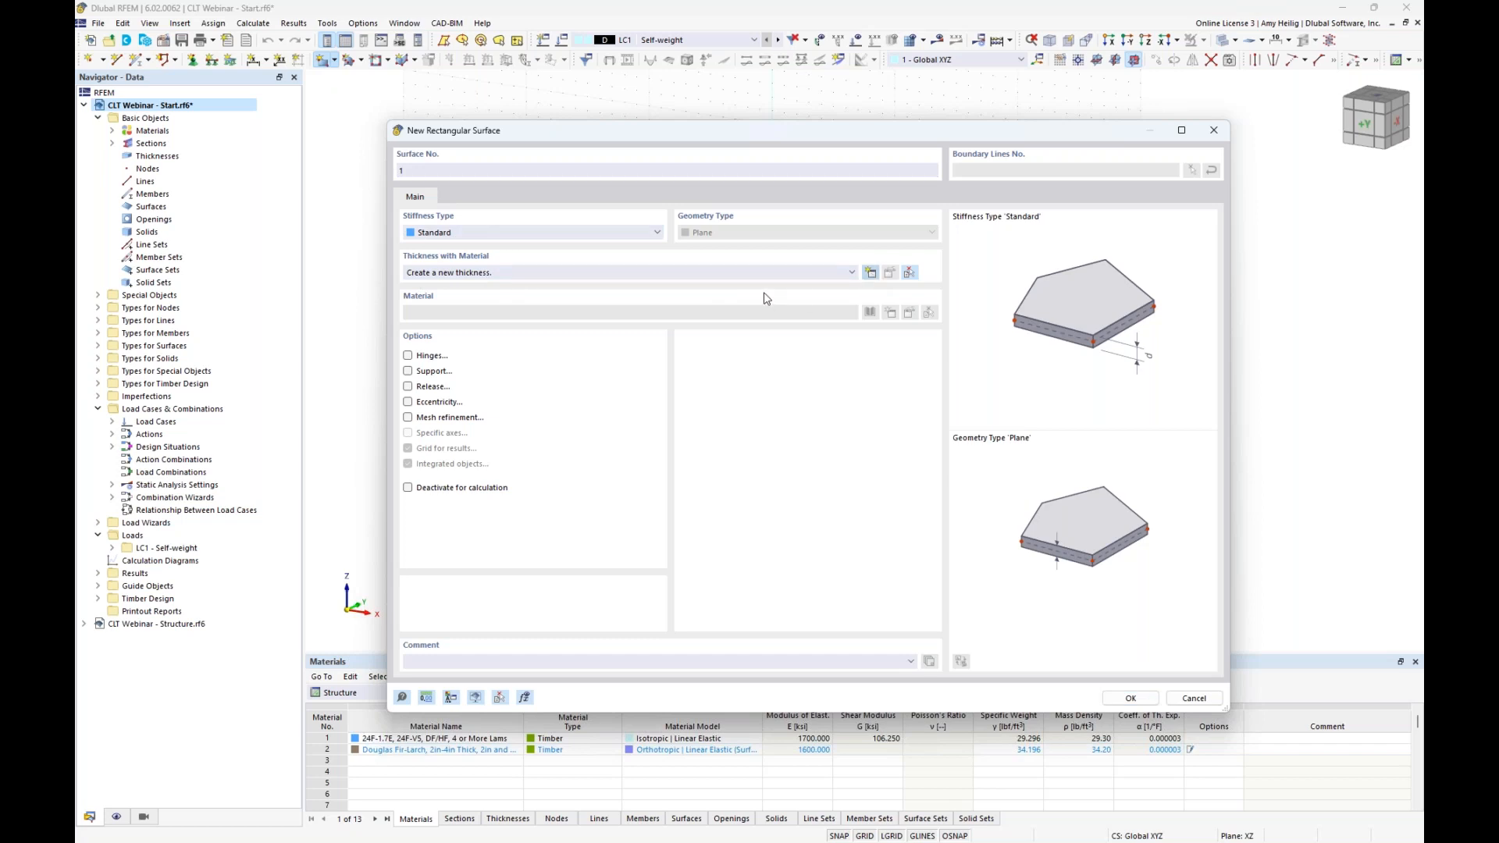
click(746, 221)
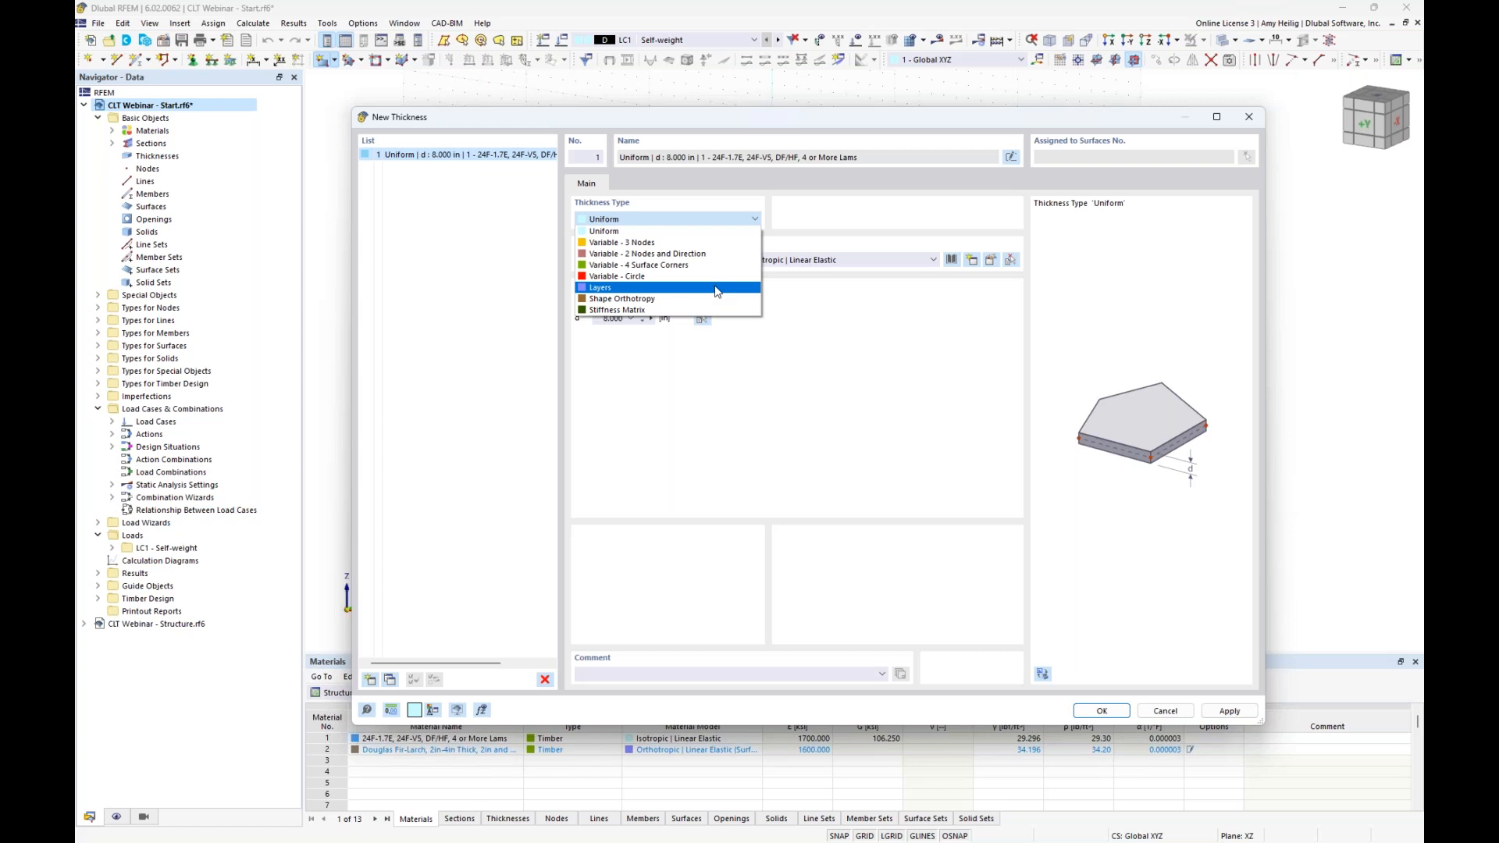
click(618, 293)
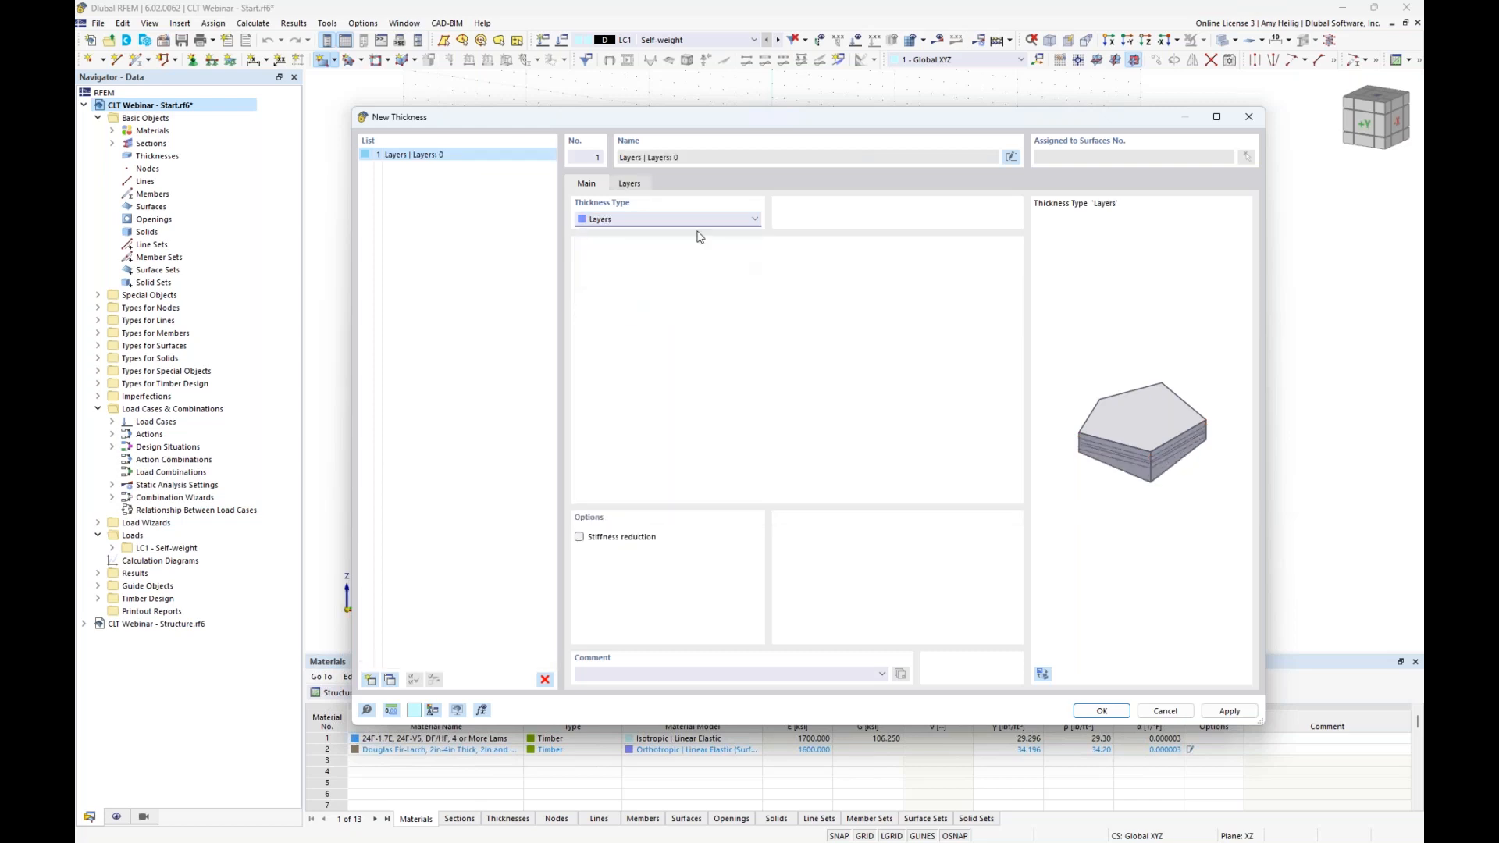
Start a new material for layer 1 of the thickness and open the material library for it
click(637, 184)
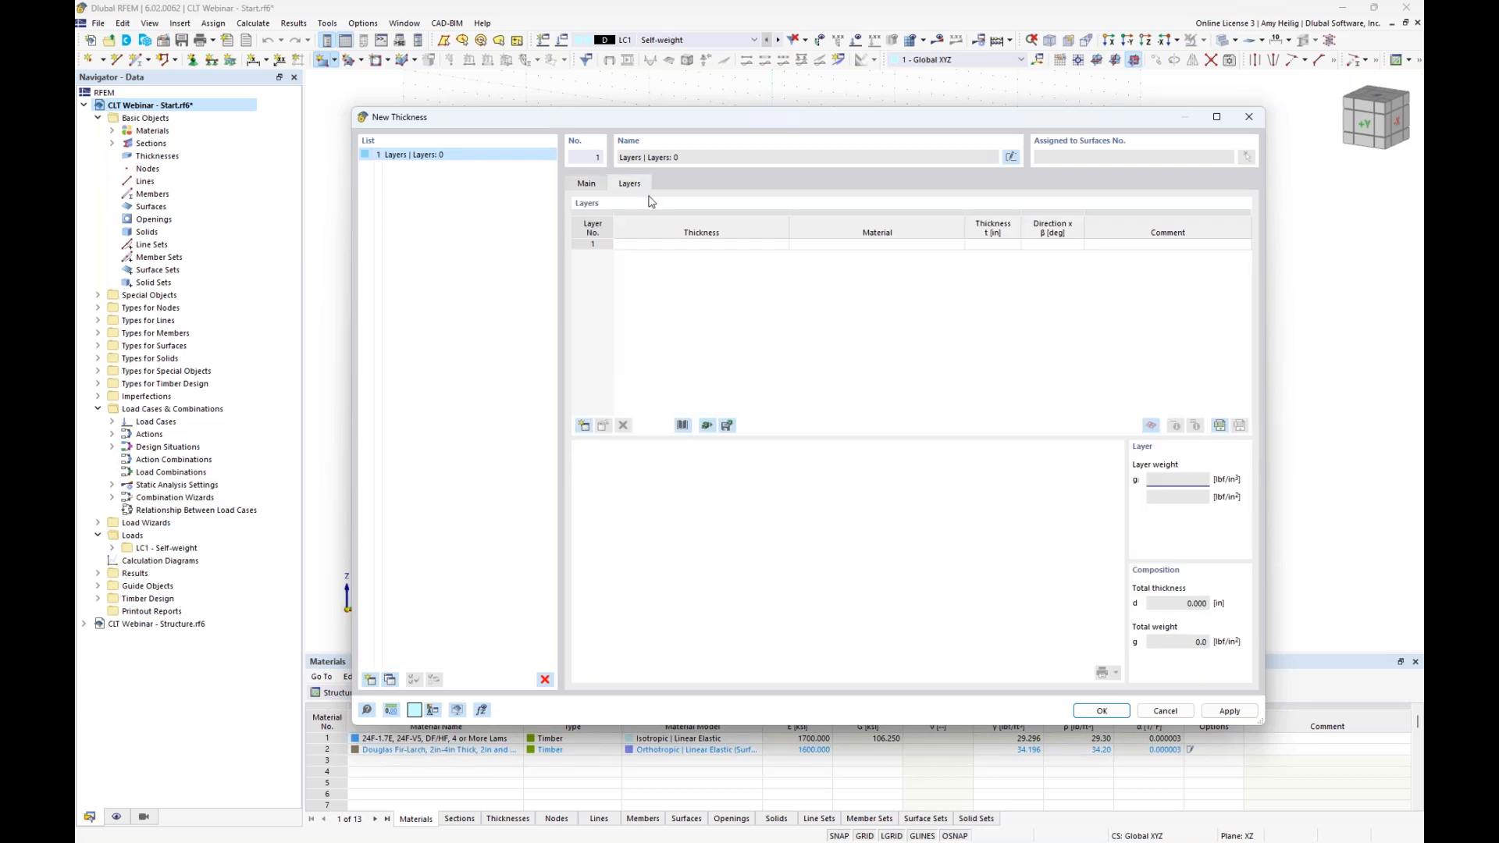
click(837, 246)
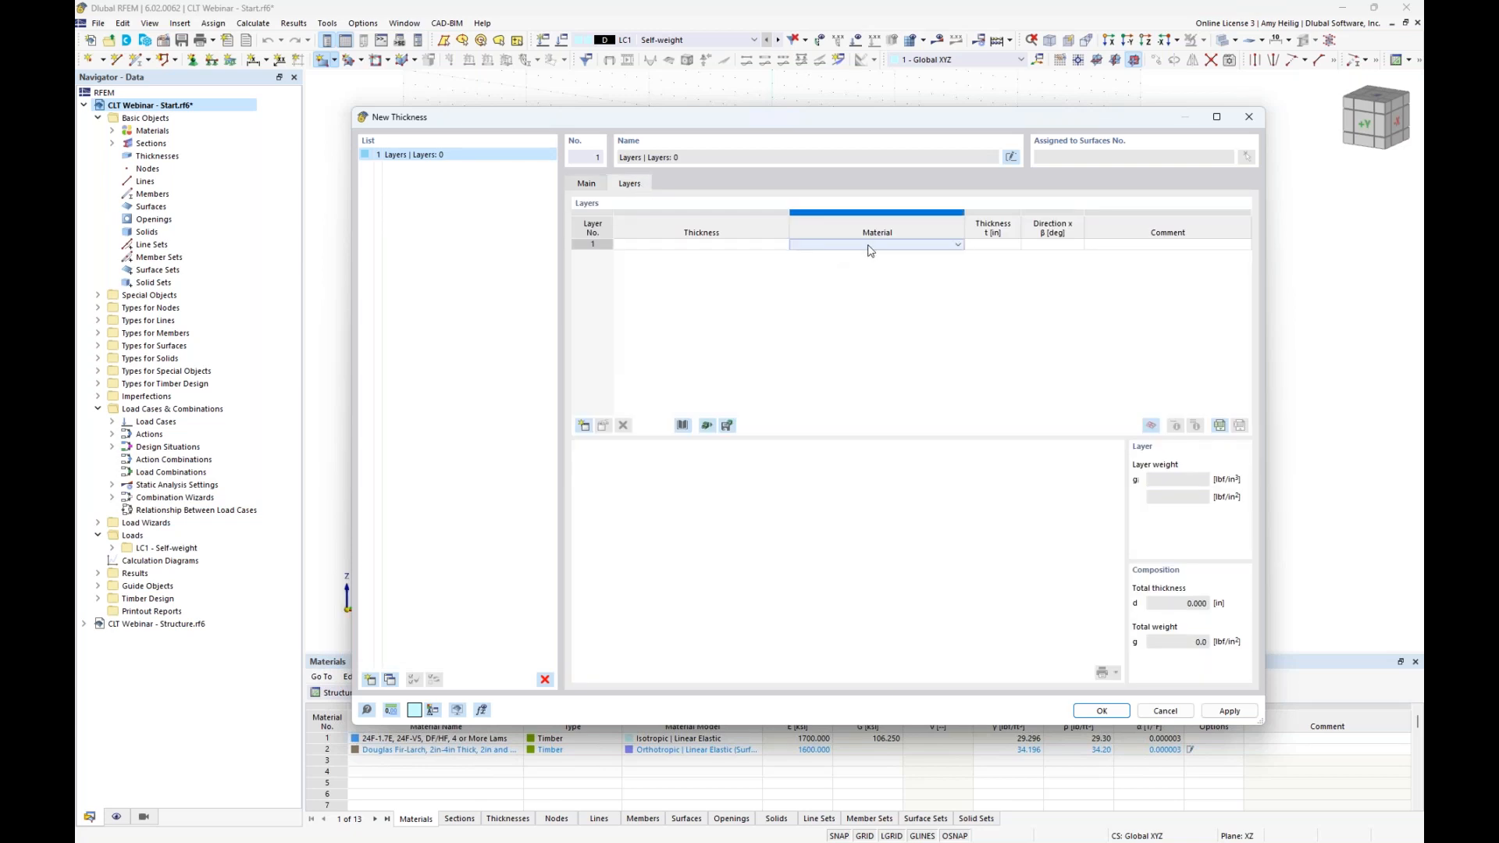
click(959, 245)
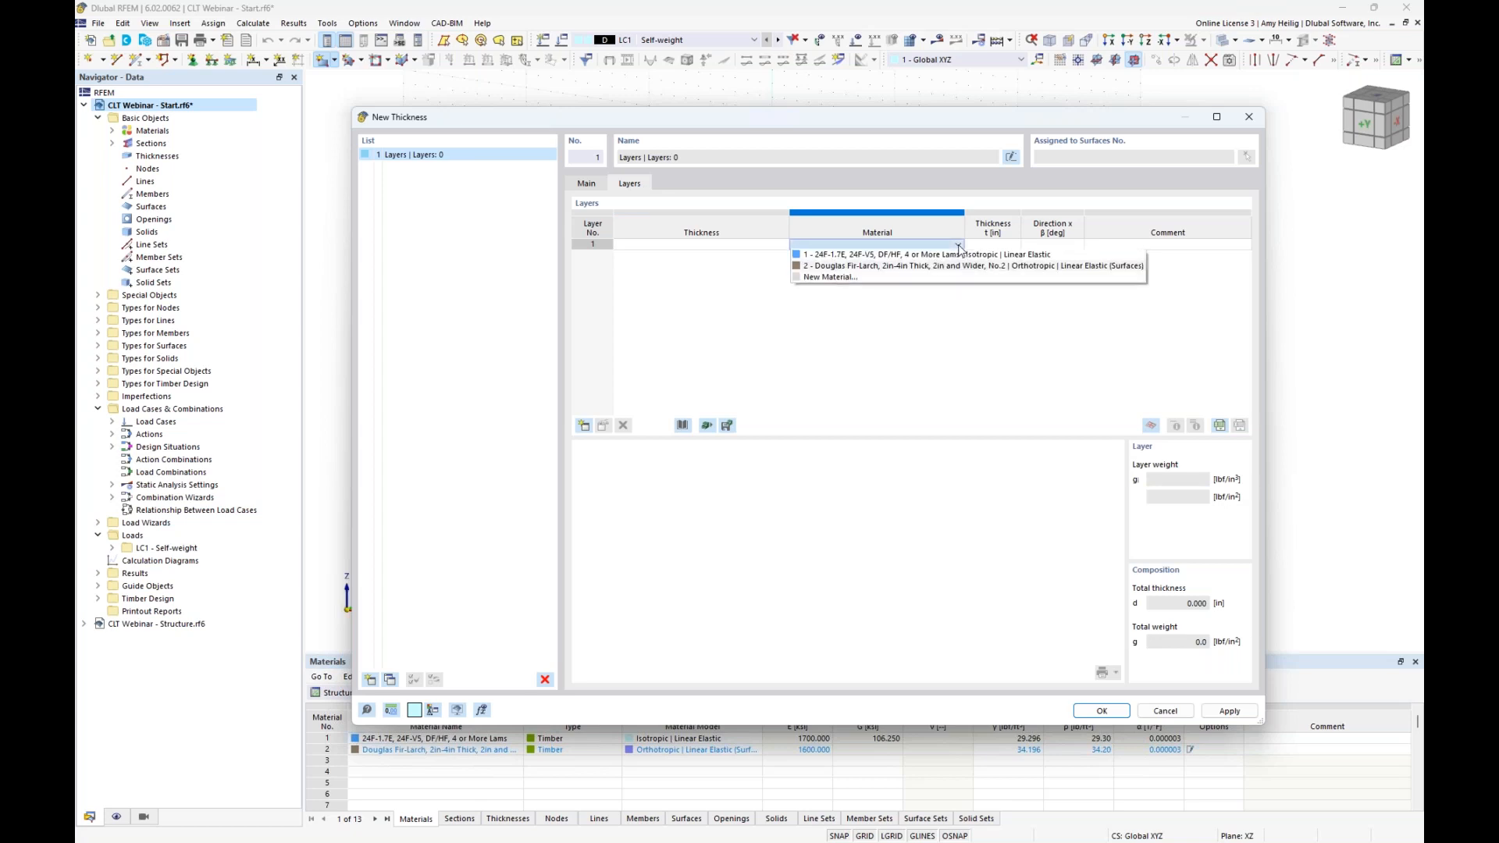
click(915, 278)
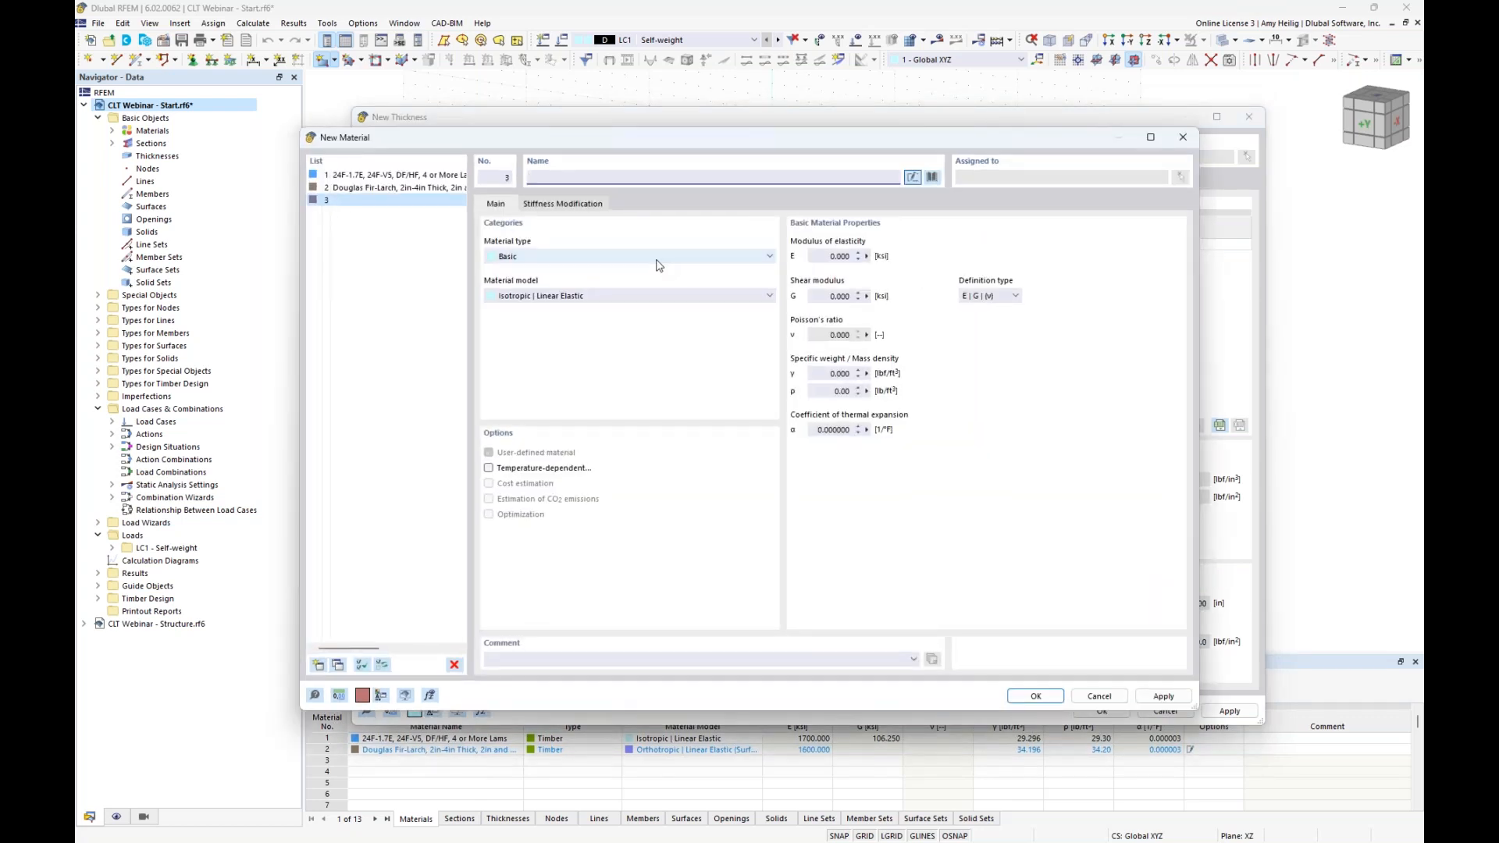
click(932, 178)
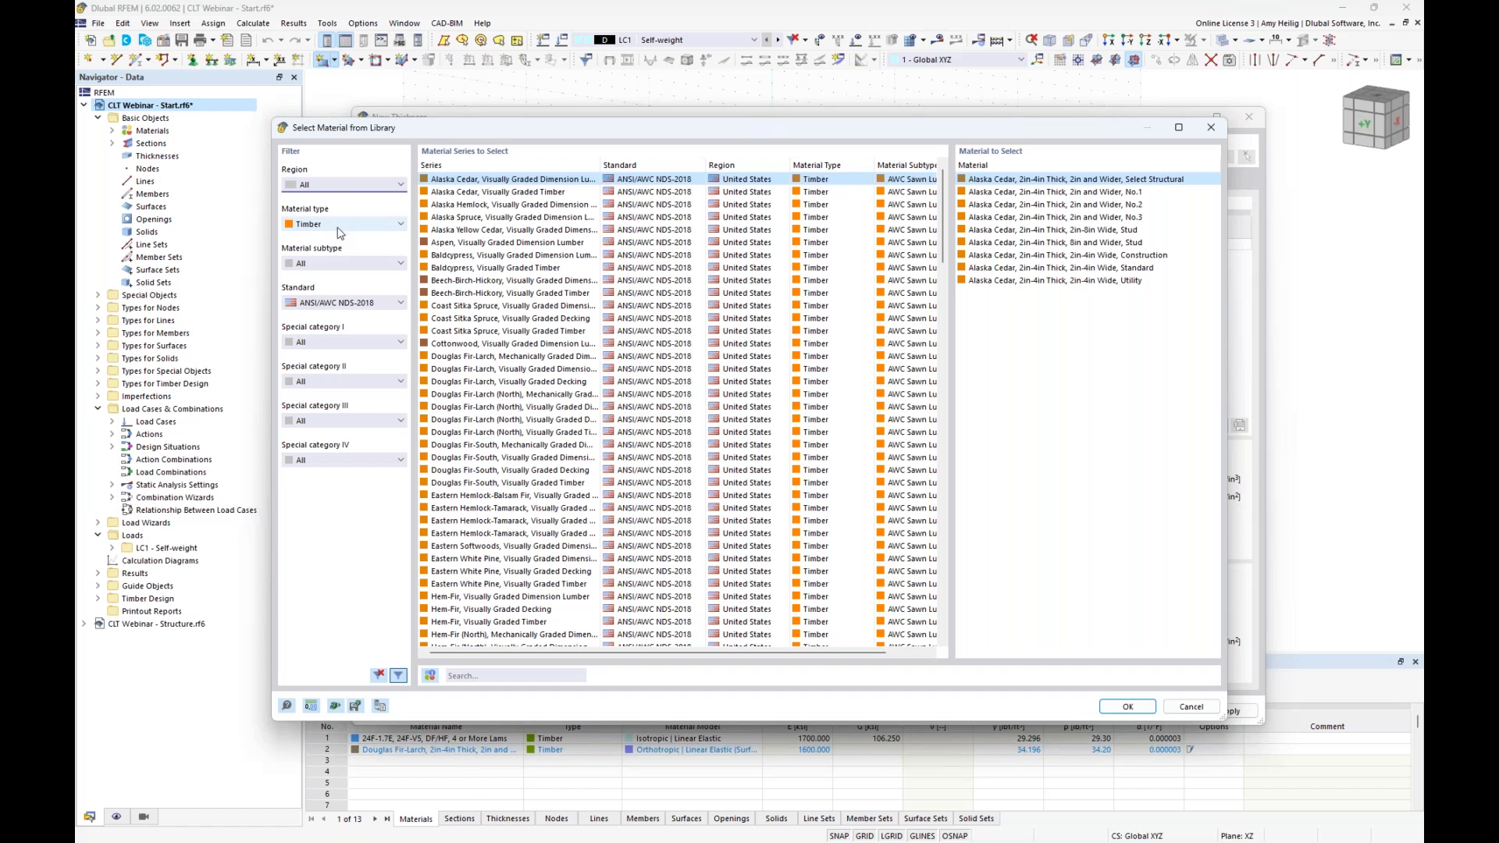
Browse the ANSI/AWC NDS-2018 timber series and the available standards in the material library
click(361, 306)
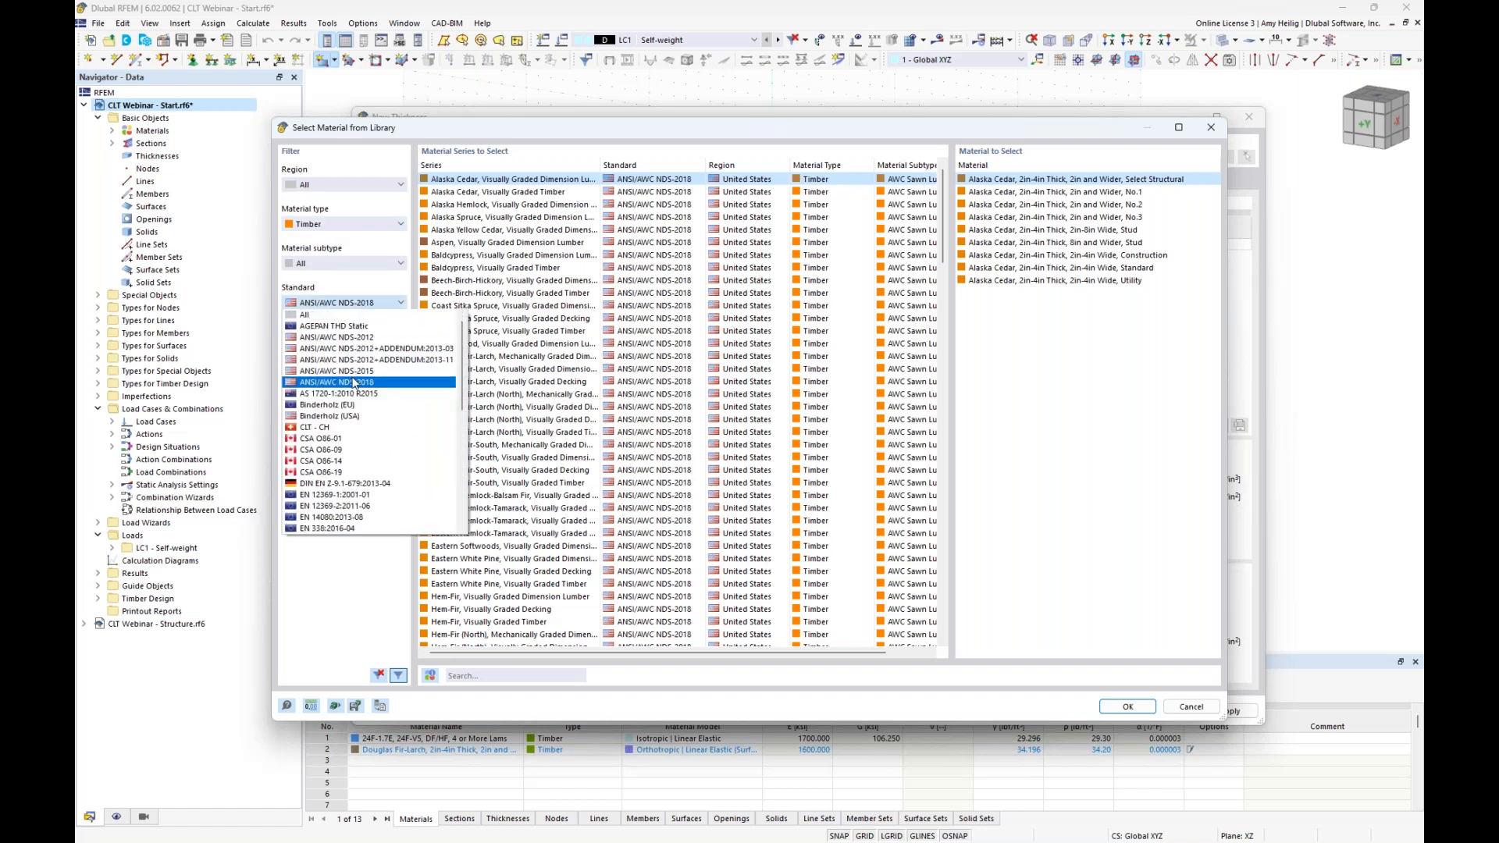
click(347, 564)
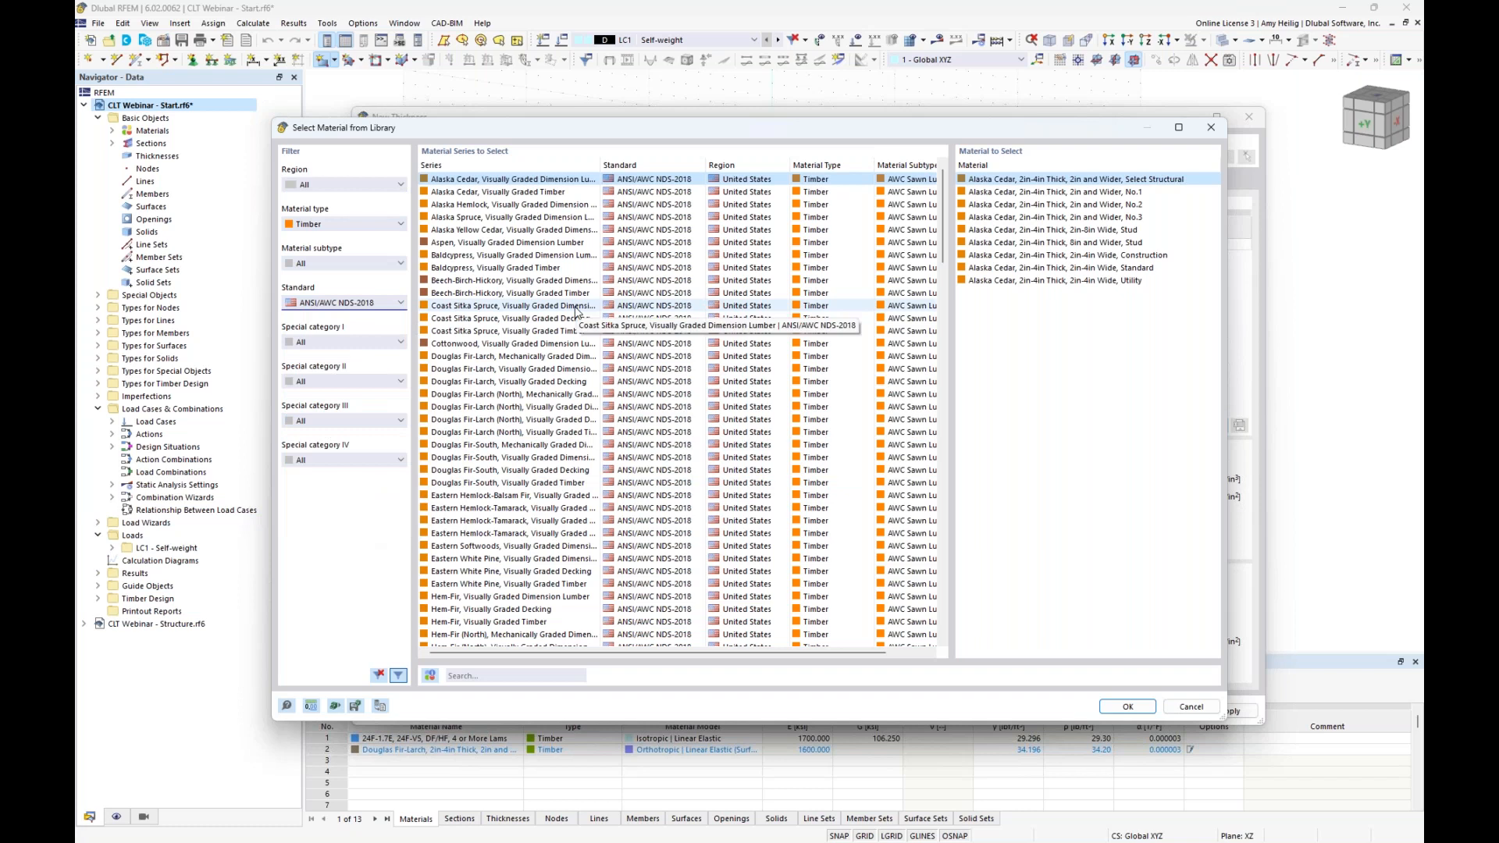
click(539, 331)
scroll(549, 401, down, 1)
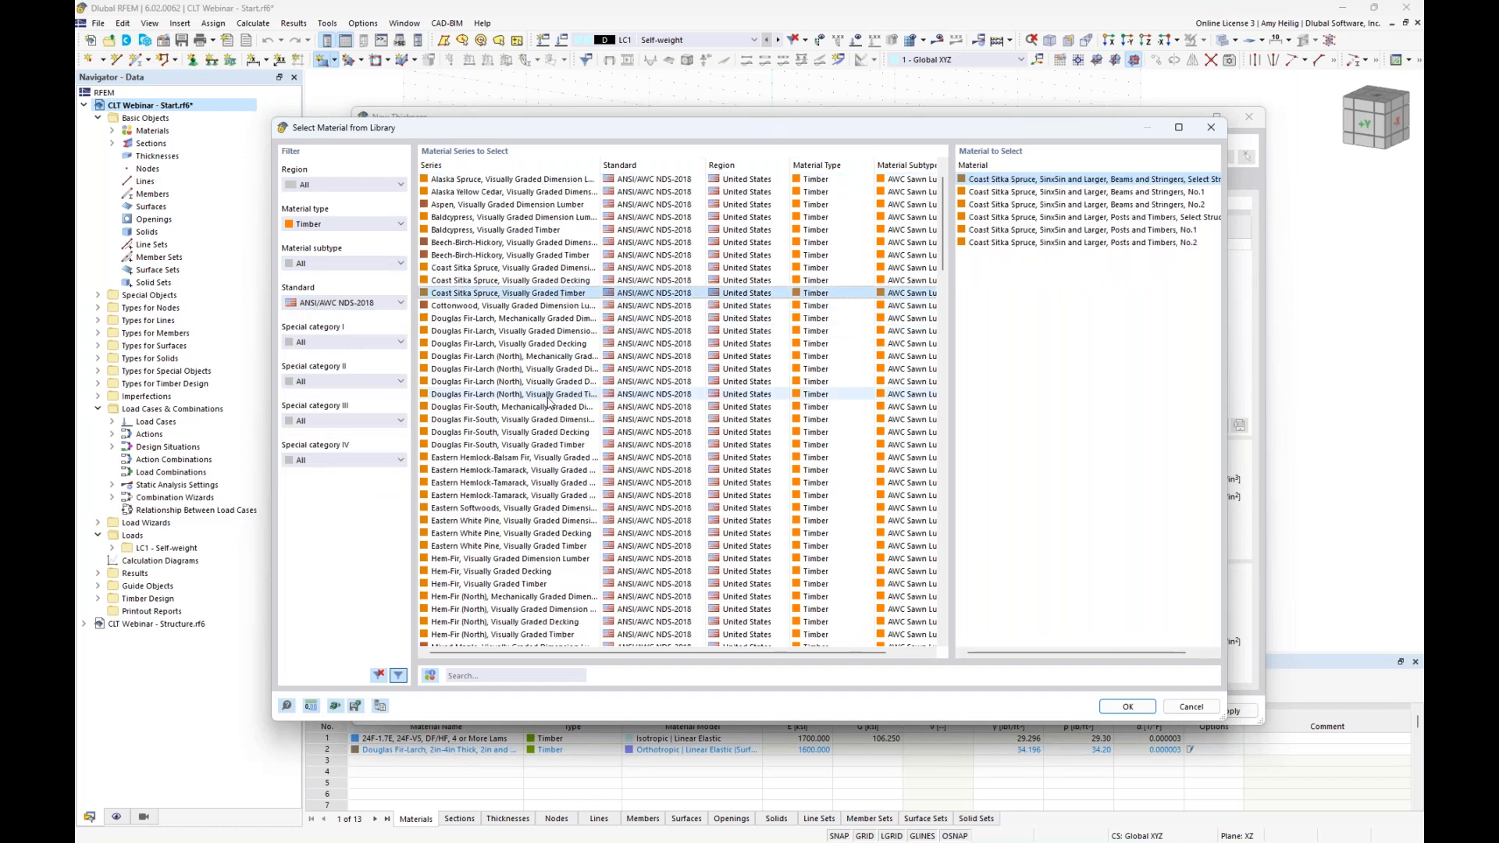
scroll(549, 402, down, 6)
click(531, 444)
click(530, 508)
click(543, 368)
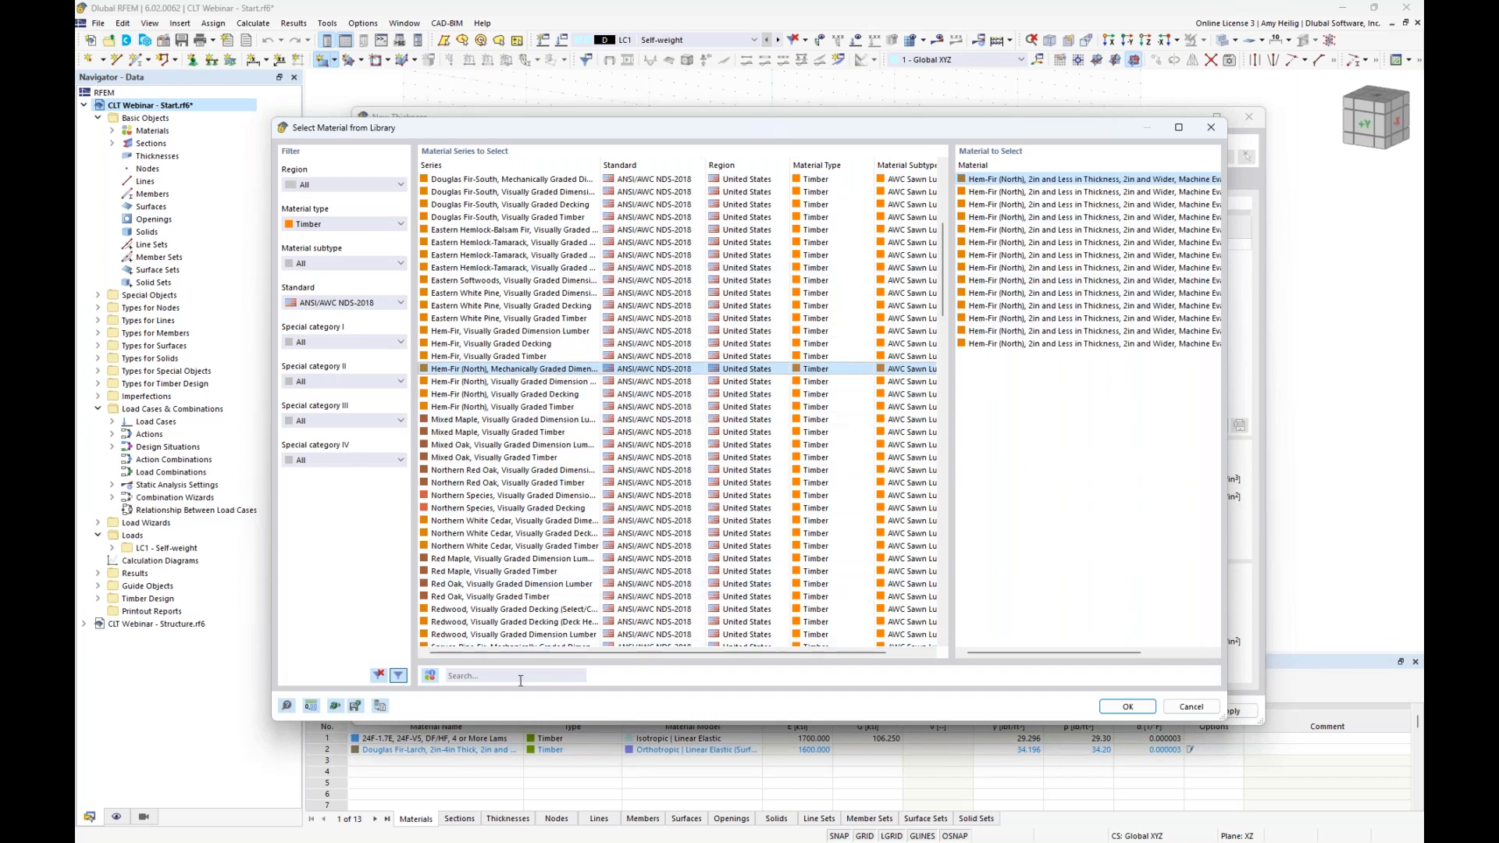
Search the material library for "douglas" and accept the first Douglas Fir-Larch MSR Lumber material
click(362, 336)
click(456, 661)
click(463, 674)
text(douglas)
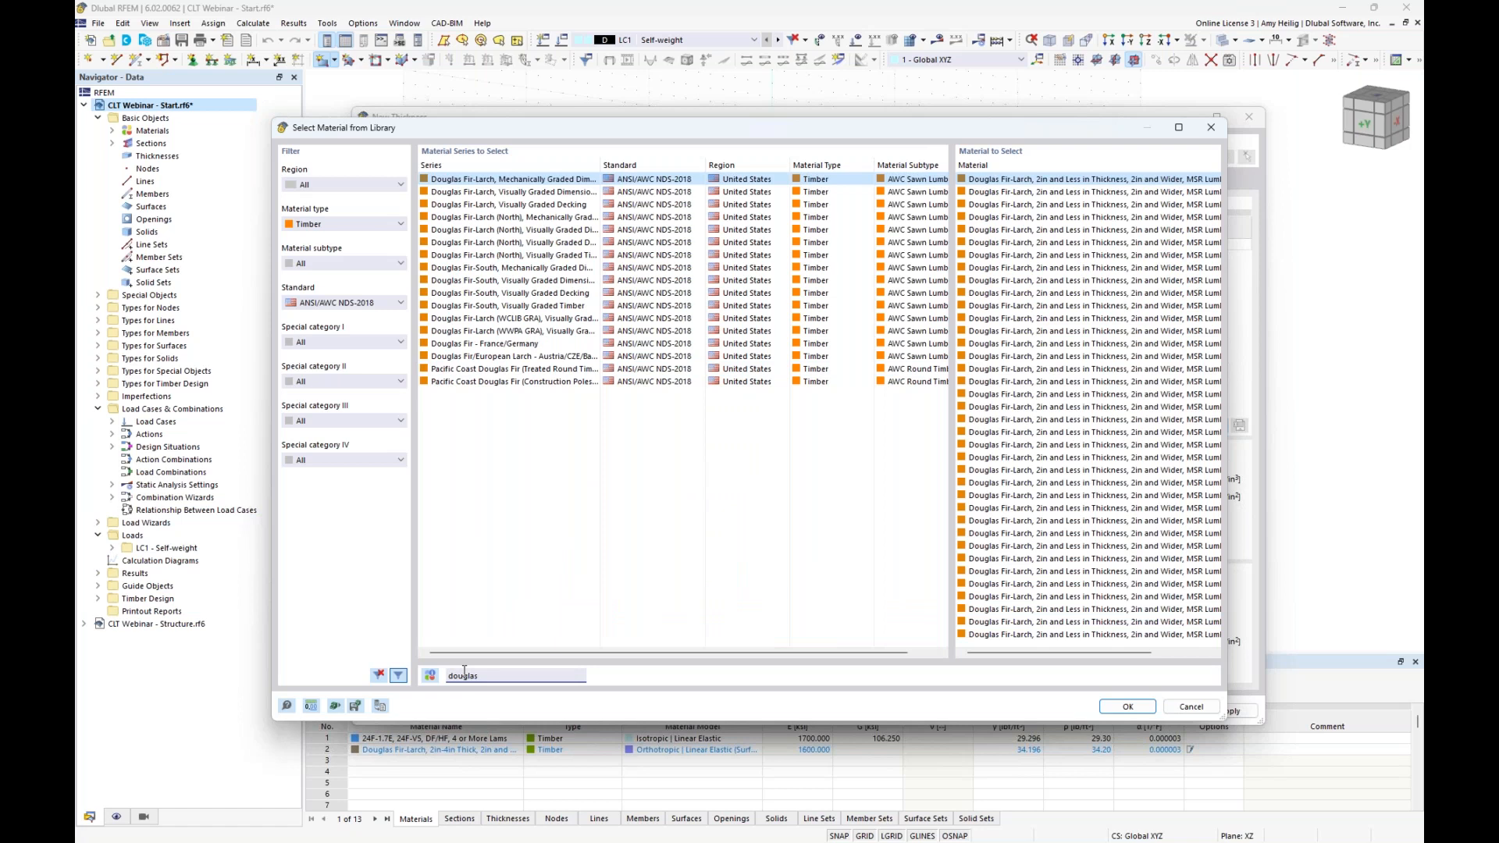
key(Return)
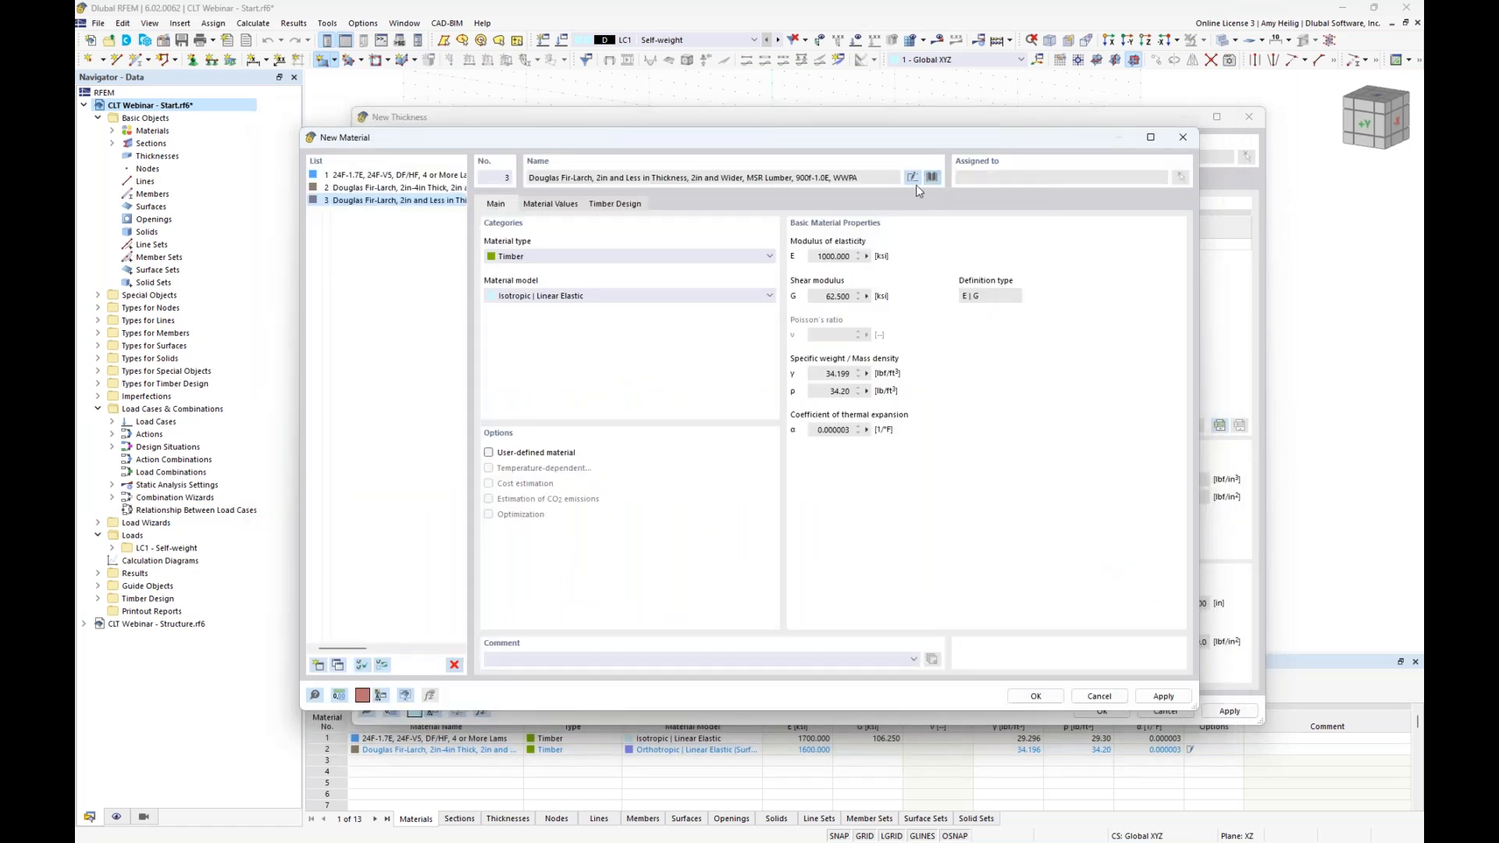
Search the library for "douglas" and load the visually graded Douglas Fir-Larch, 2in-4in Thick, 2in and Wider, No.3 as the new material
click(480, 676)
text(douglas)
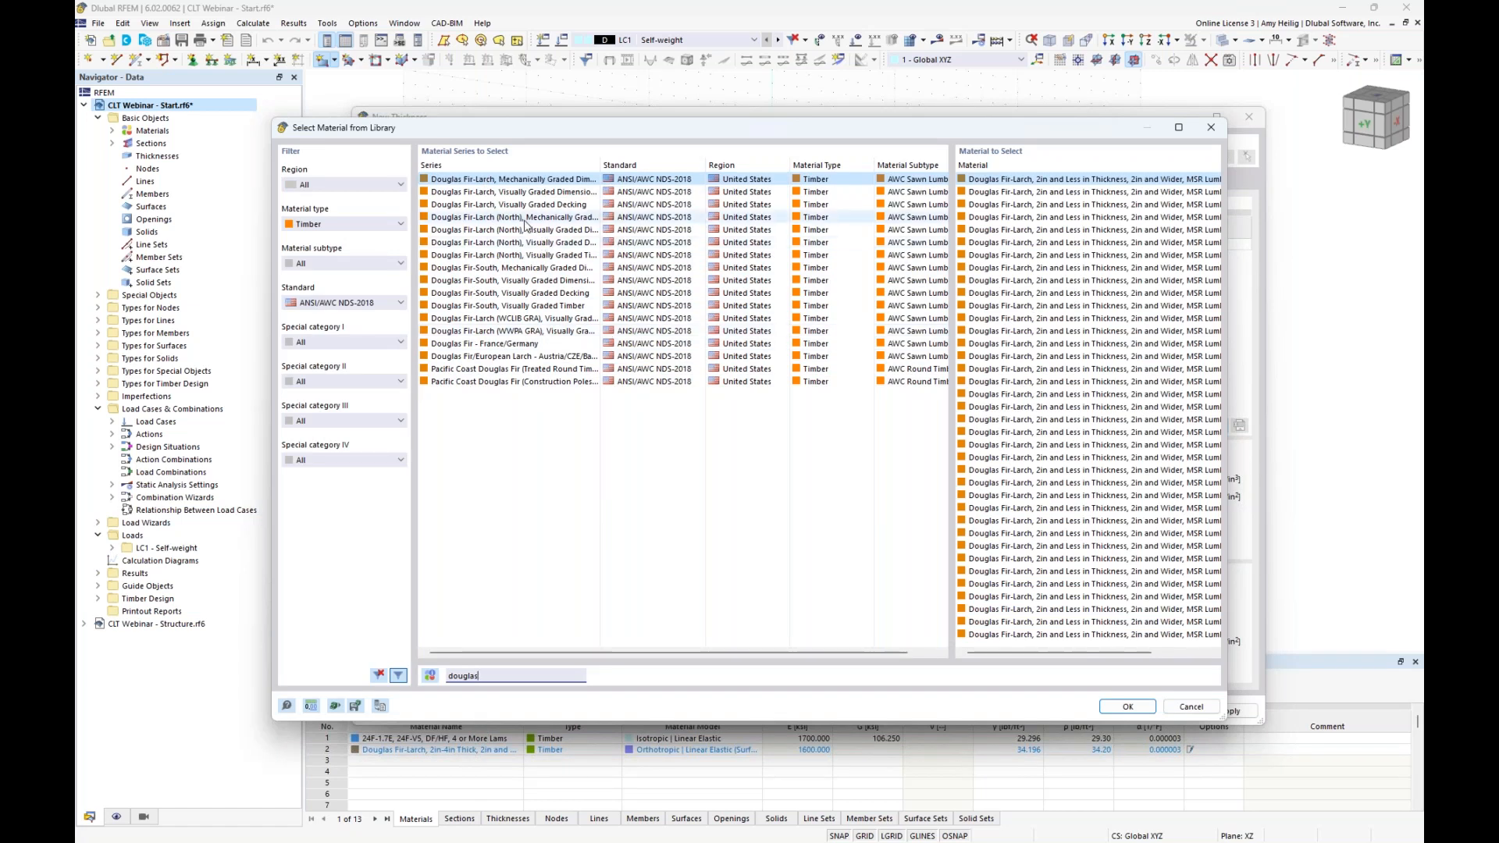
click(555, 193)
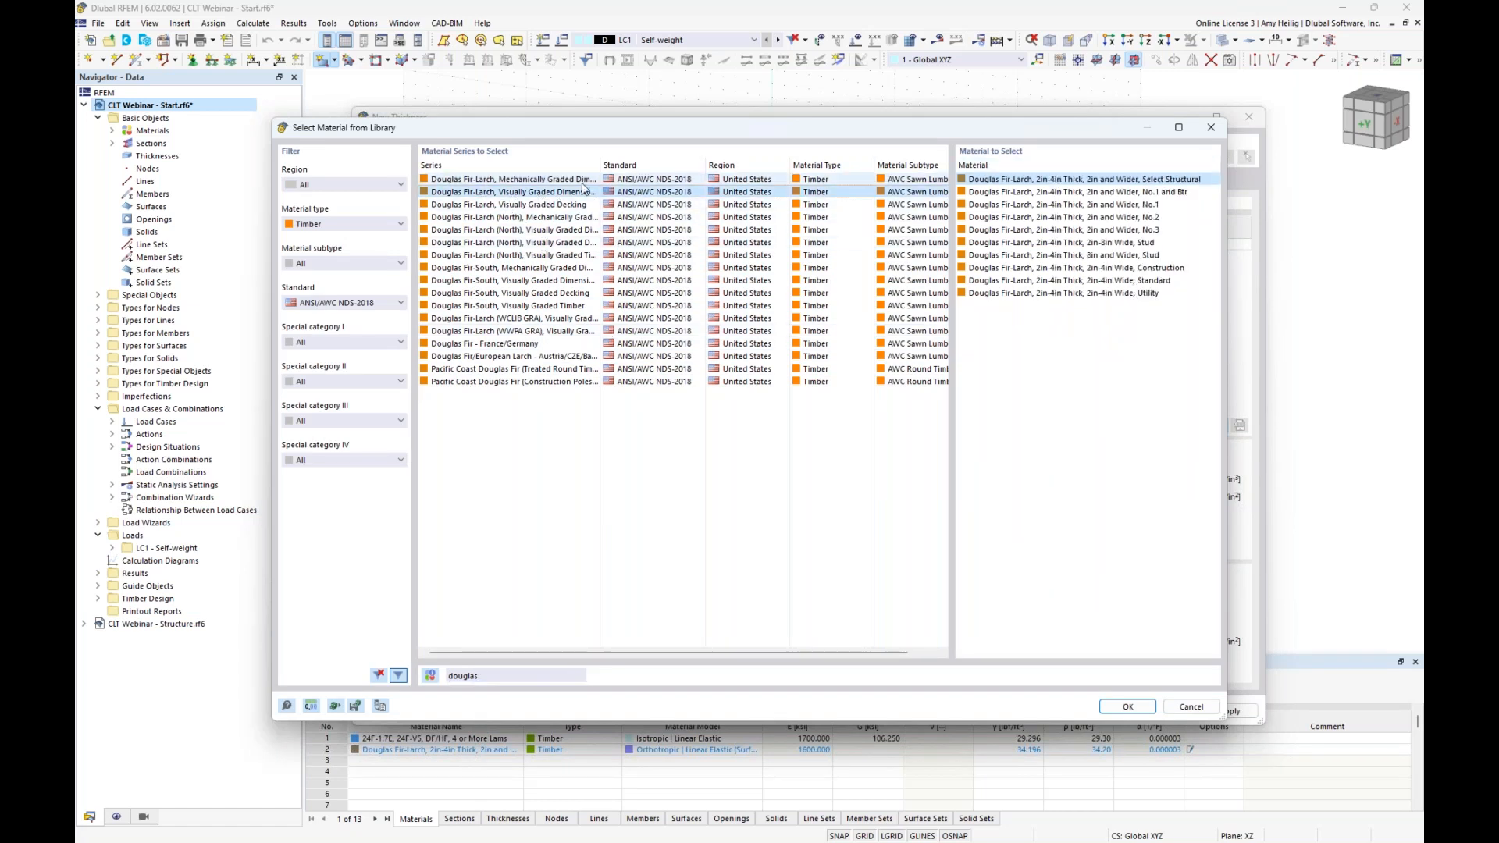
click(1097, 230)
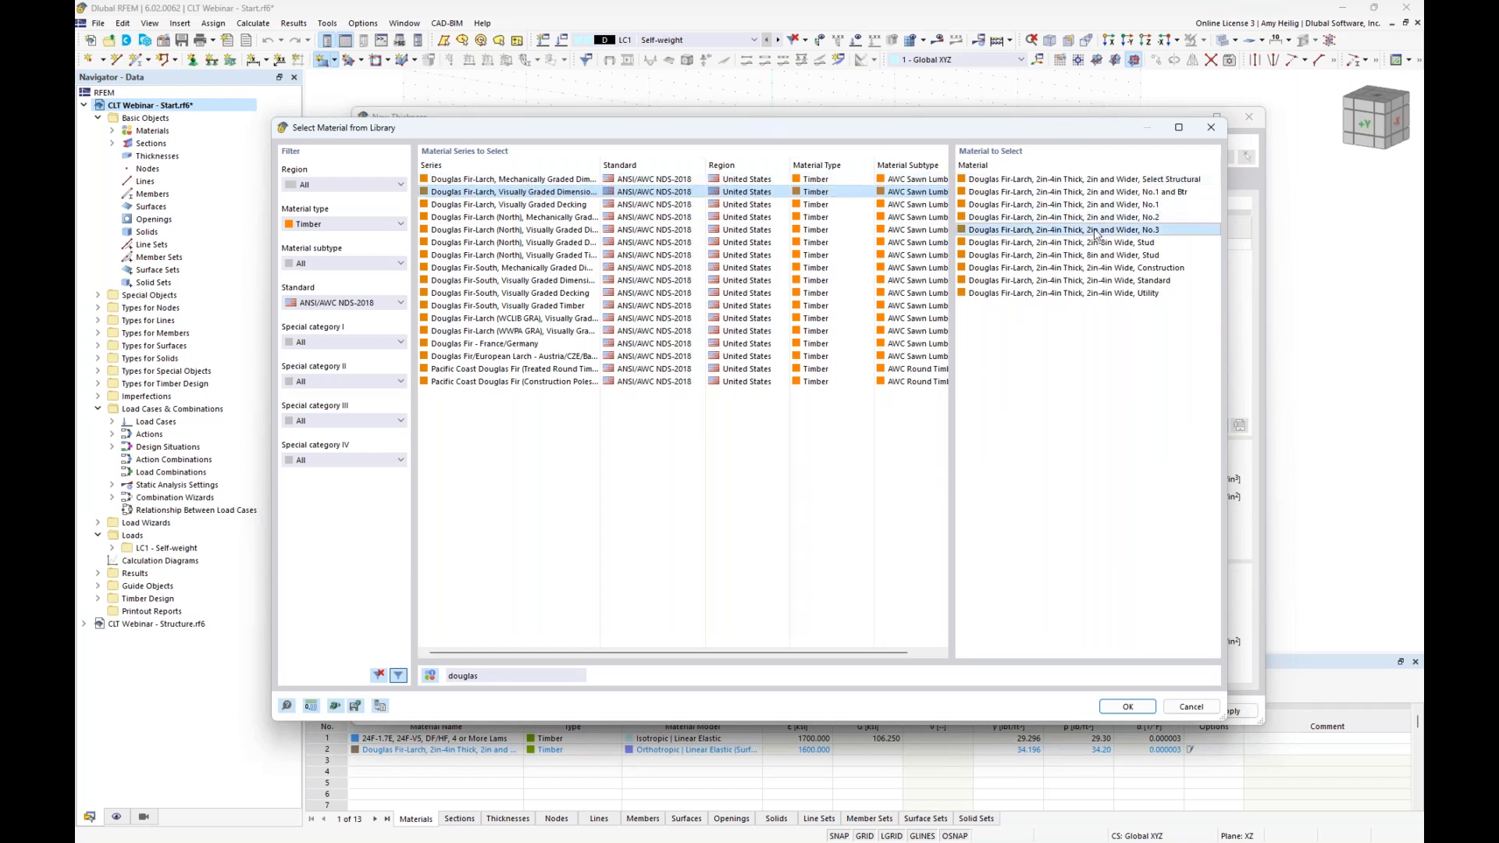
click(1127, 705)
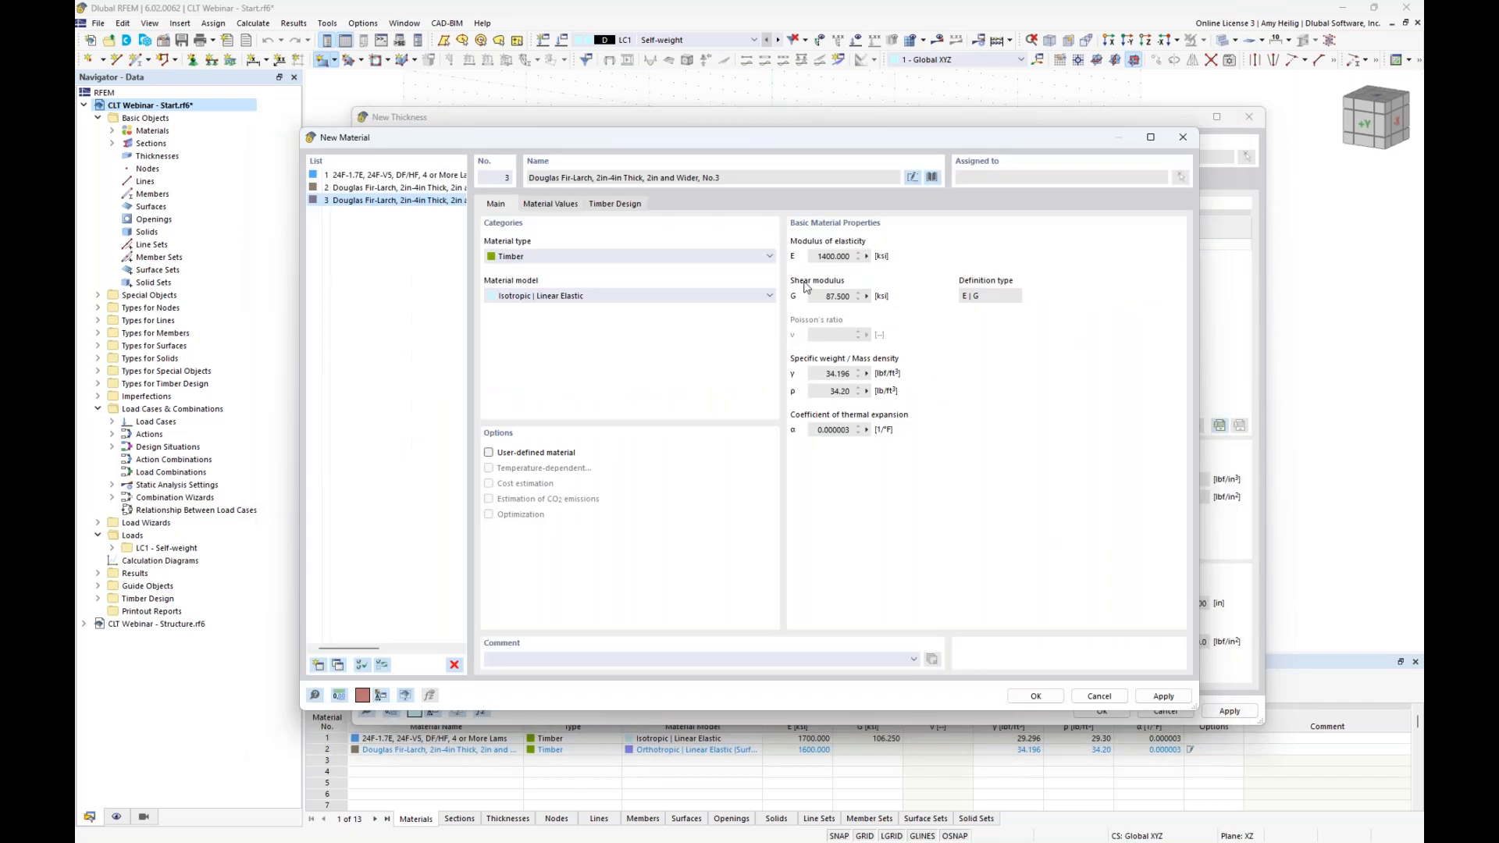
Set the material model to Orthotropic | Linear Elastic (Surfaces) and make the material user-defined
click(618, 296)
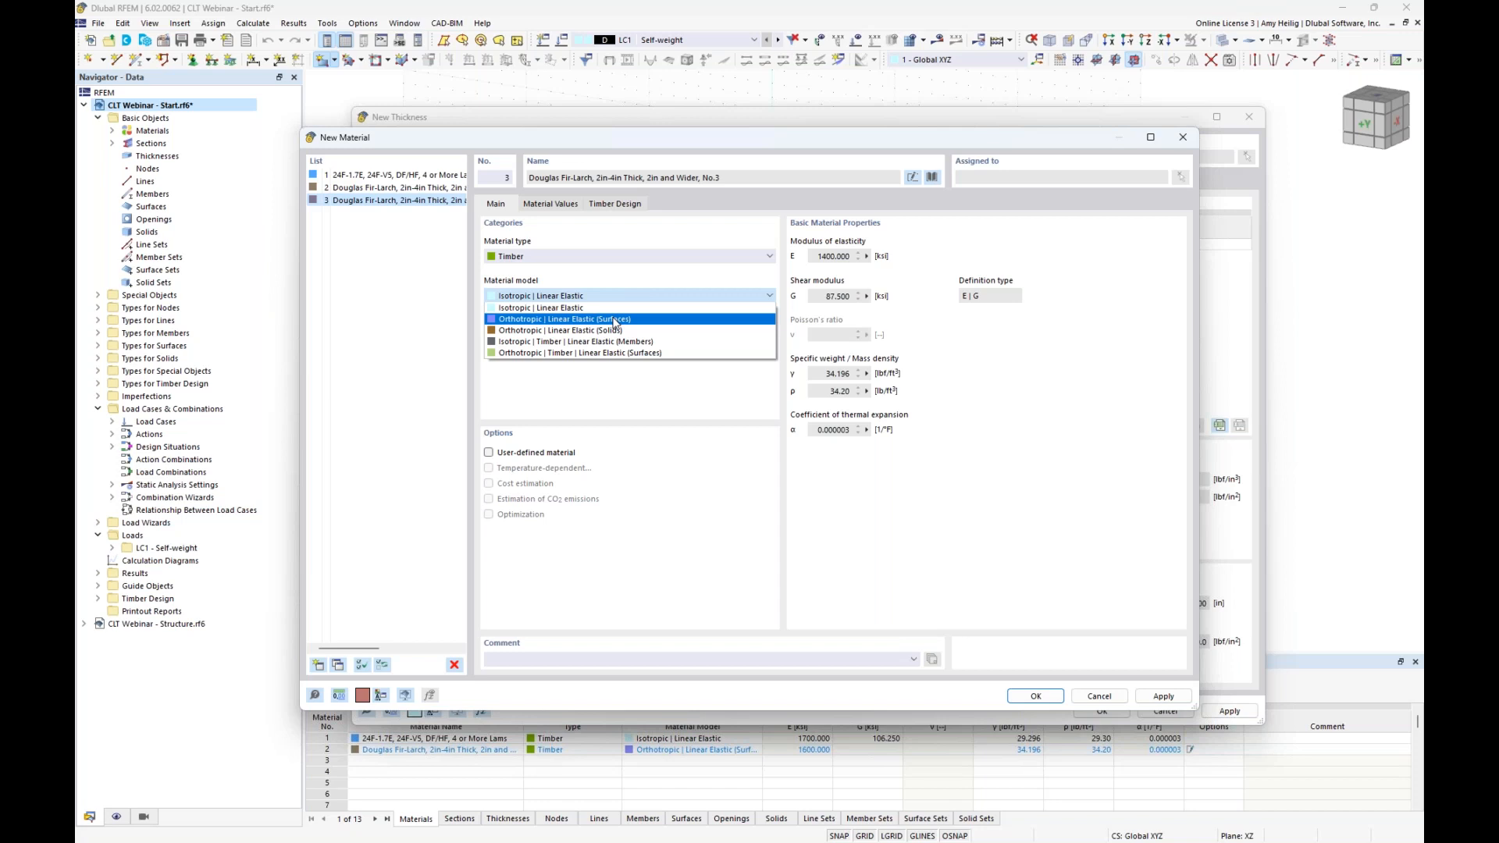
click(615, 319)
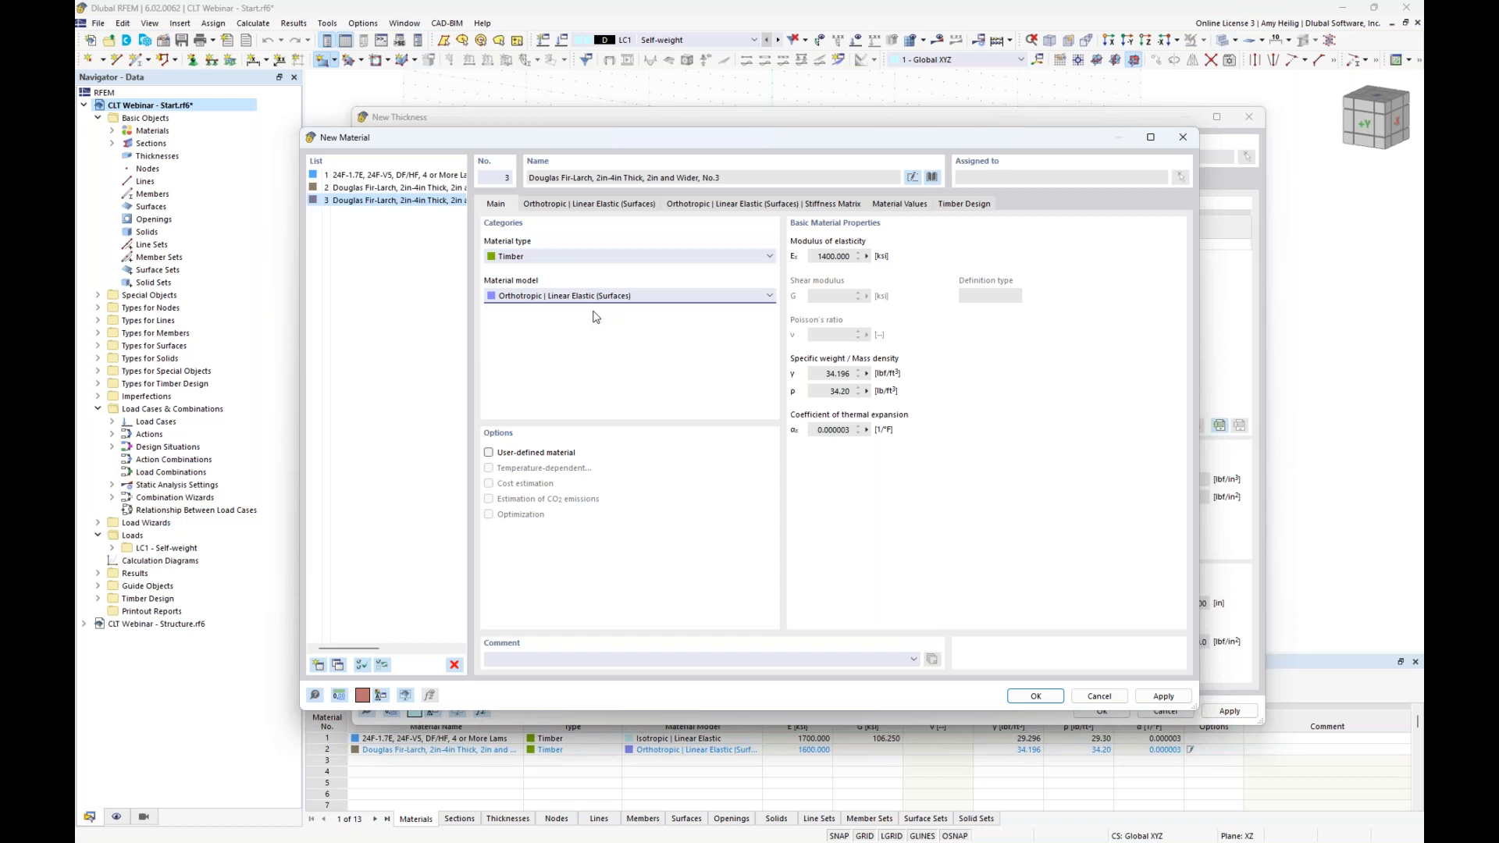
click(489, 453)
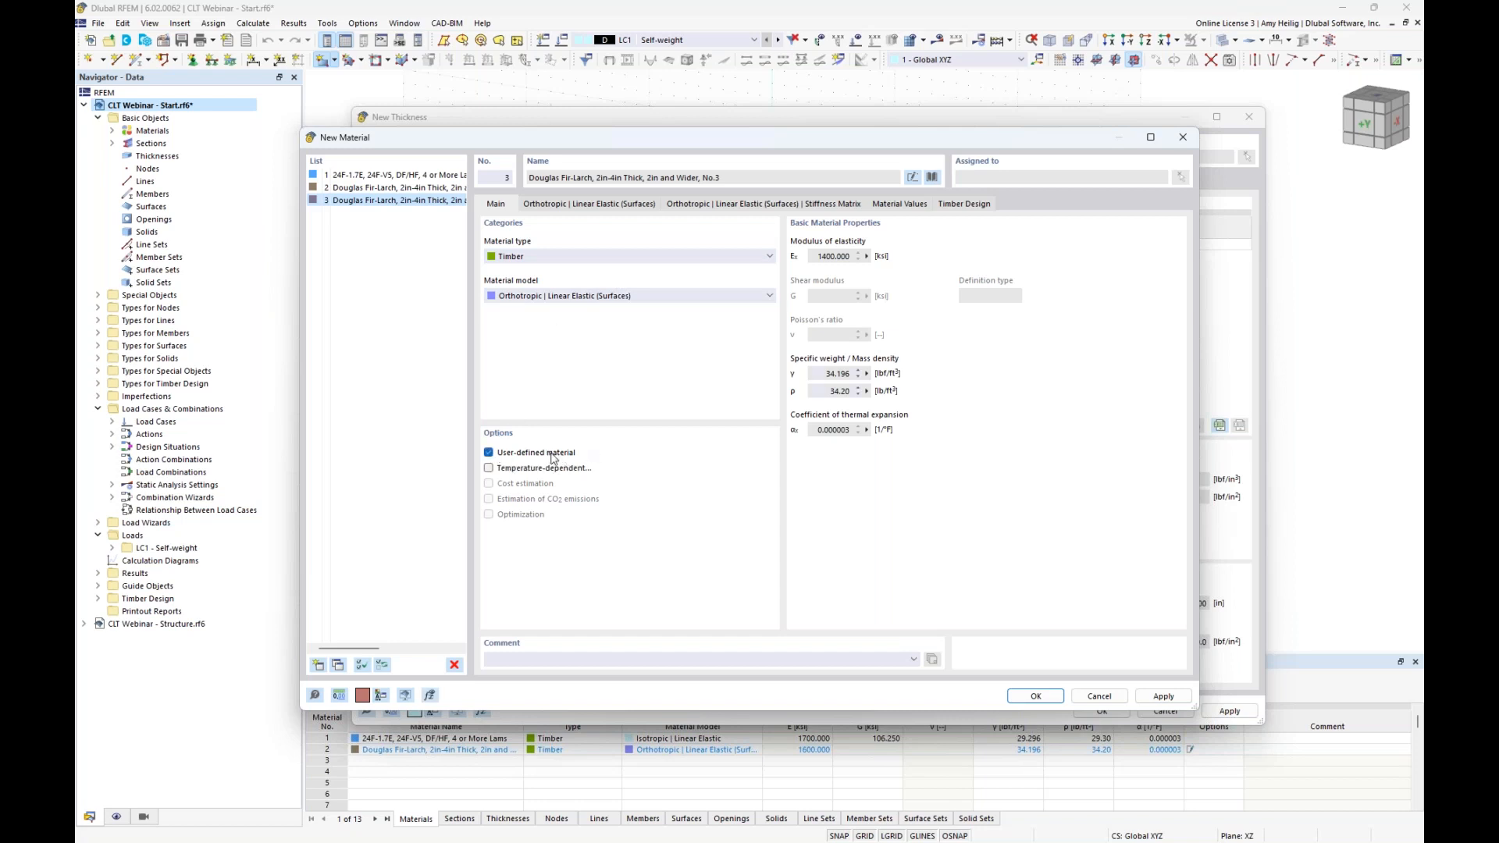
Set the orthotropic modulus of elasticity Ey to 0 and review the lumber's material values
click(606, 205)
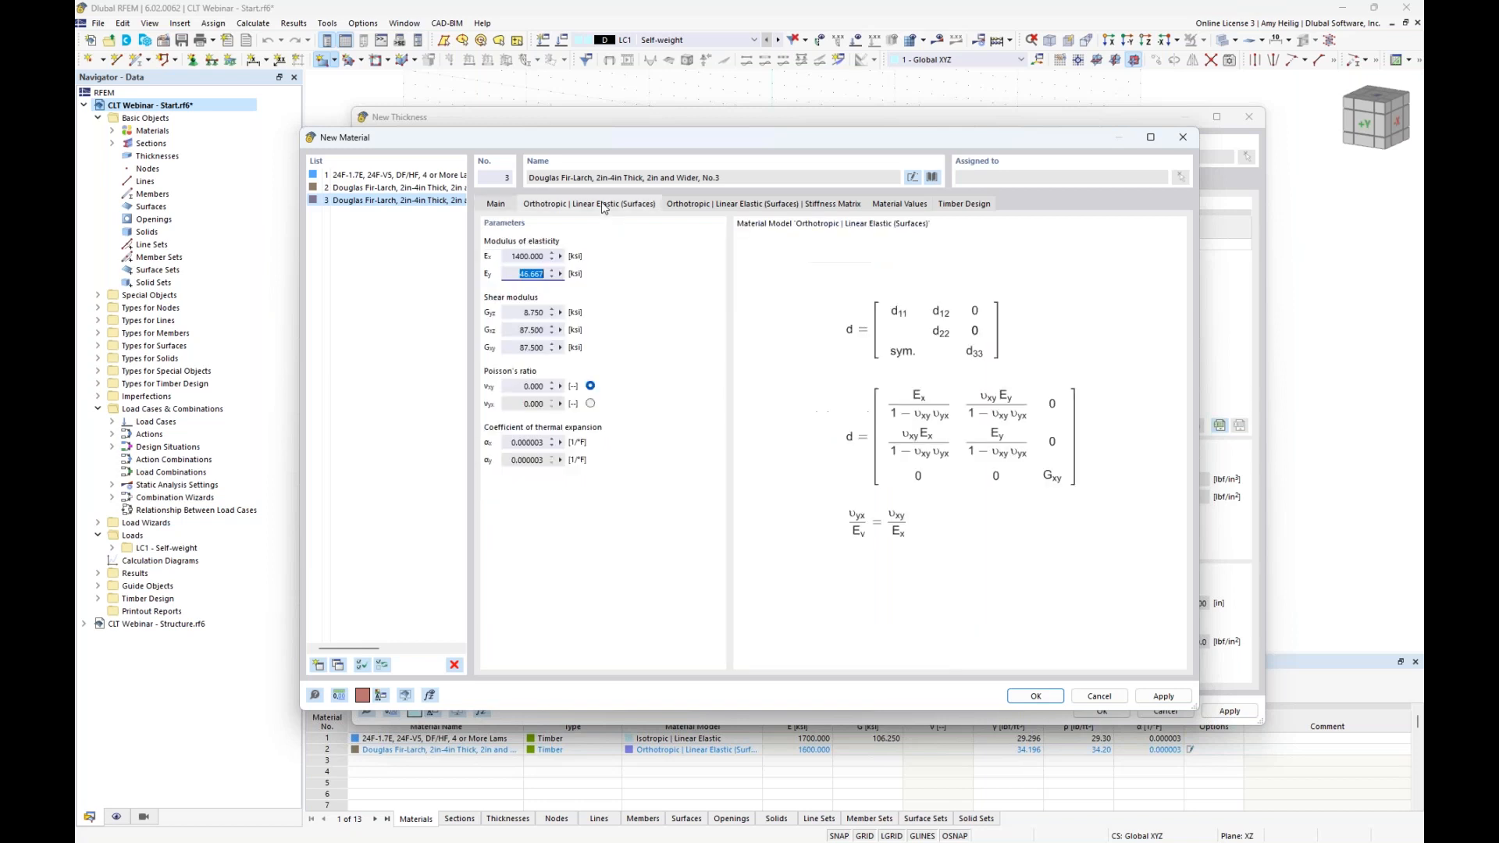
click(515, 274)
drag(515, 275, 543, 277)
text(0)
click(888, 206)
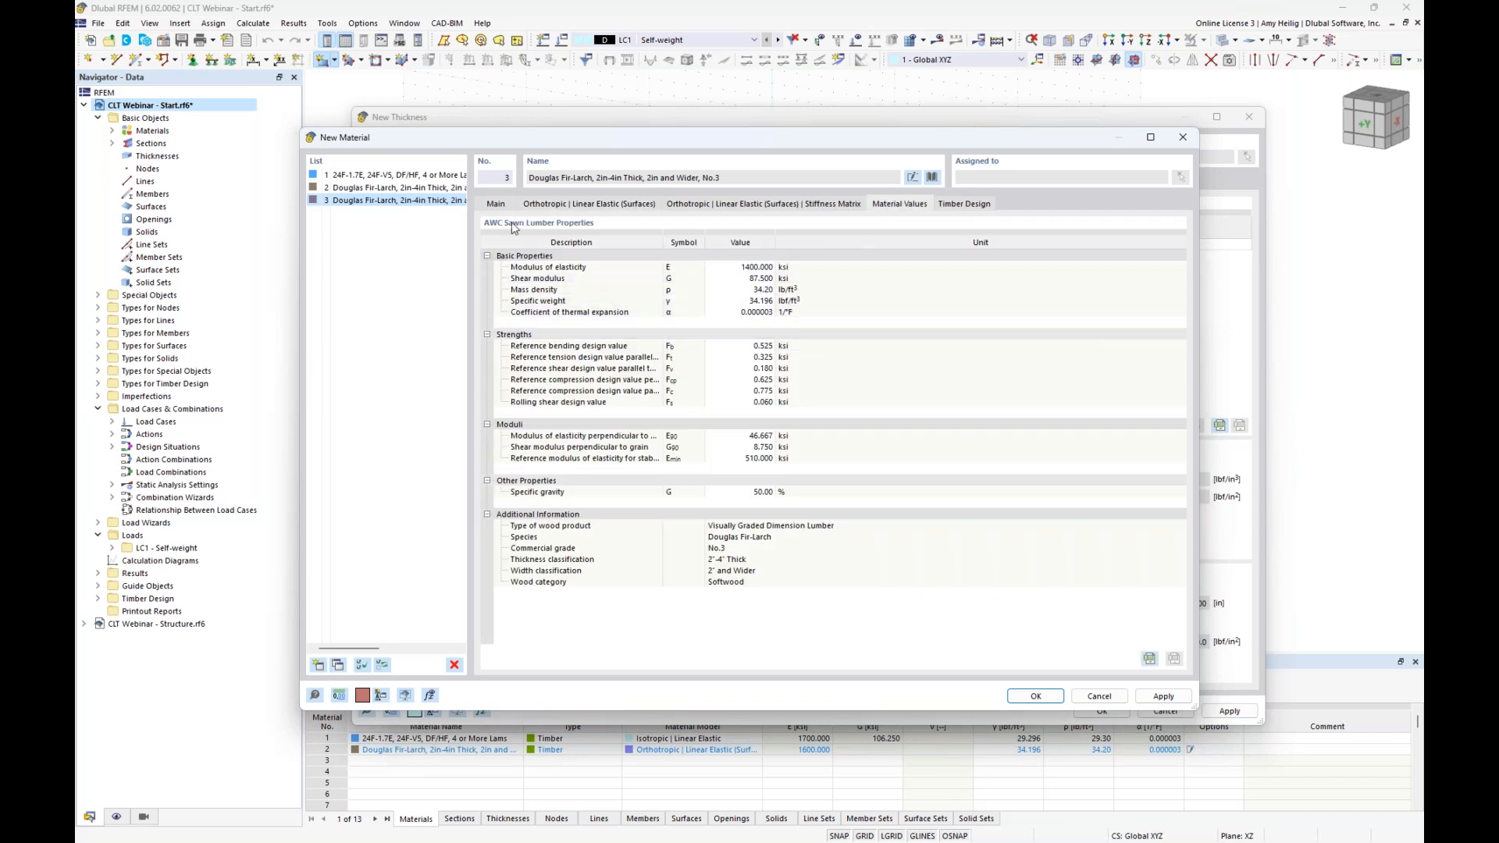
click(496, 204)
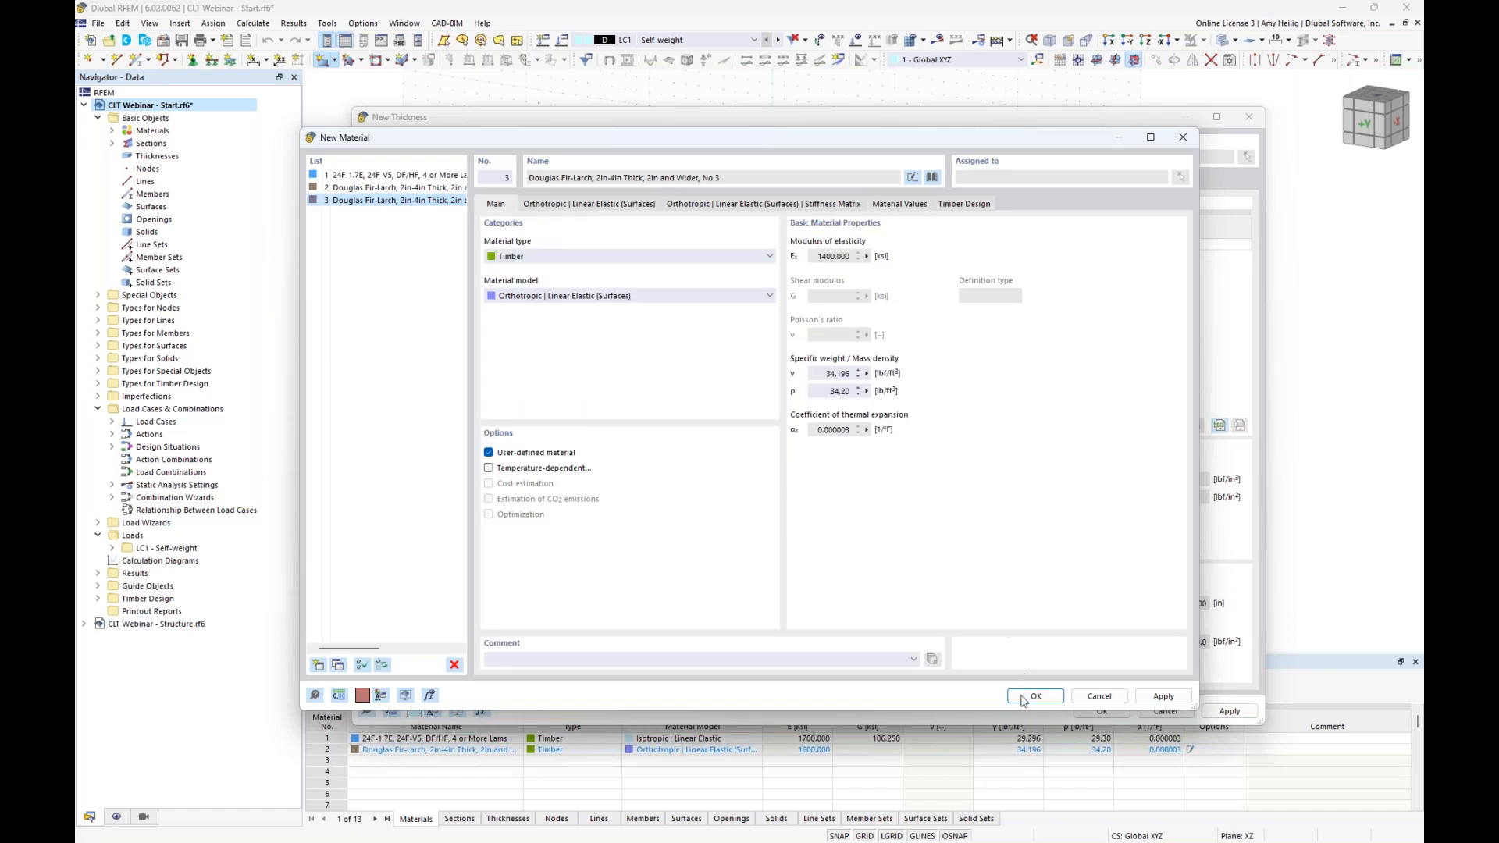
Confirm the new Douglas Fir-Larch, 2in-4in Thick, 2in and Wider, No.3 material
key(Return)
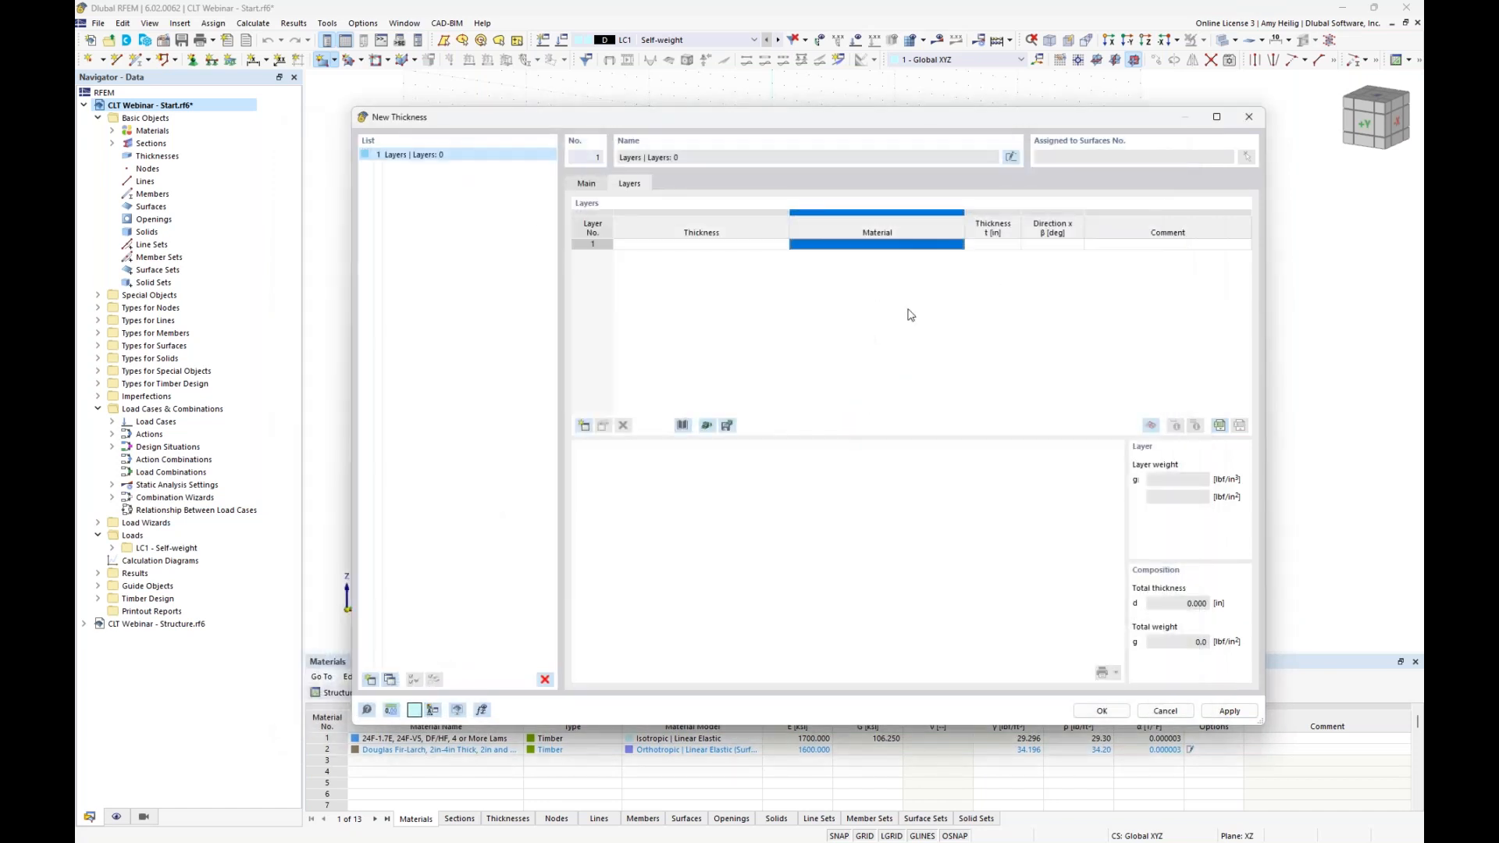
Define layer 1 of the thickness with the No.2 Douglas Fir-Larch material and a thickness of 1.5 in
click(946, 245)
click(958, 244)
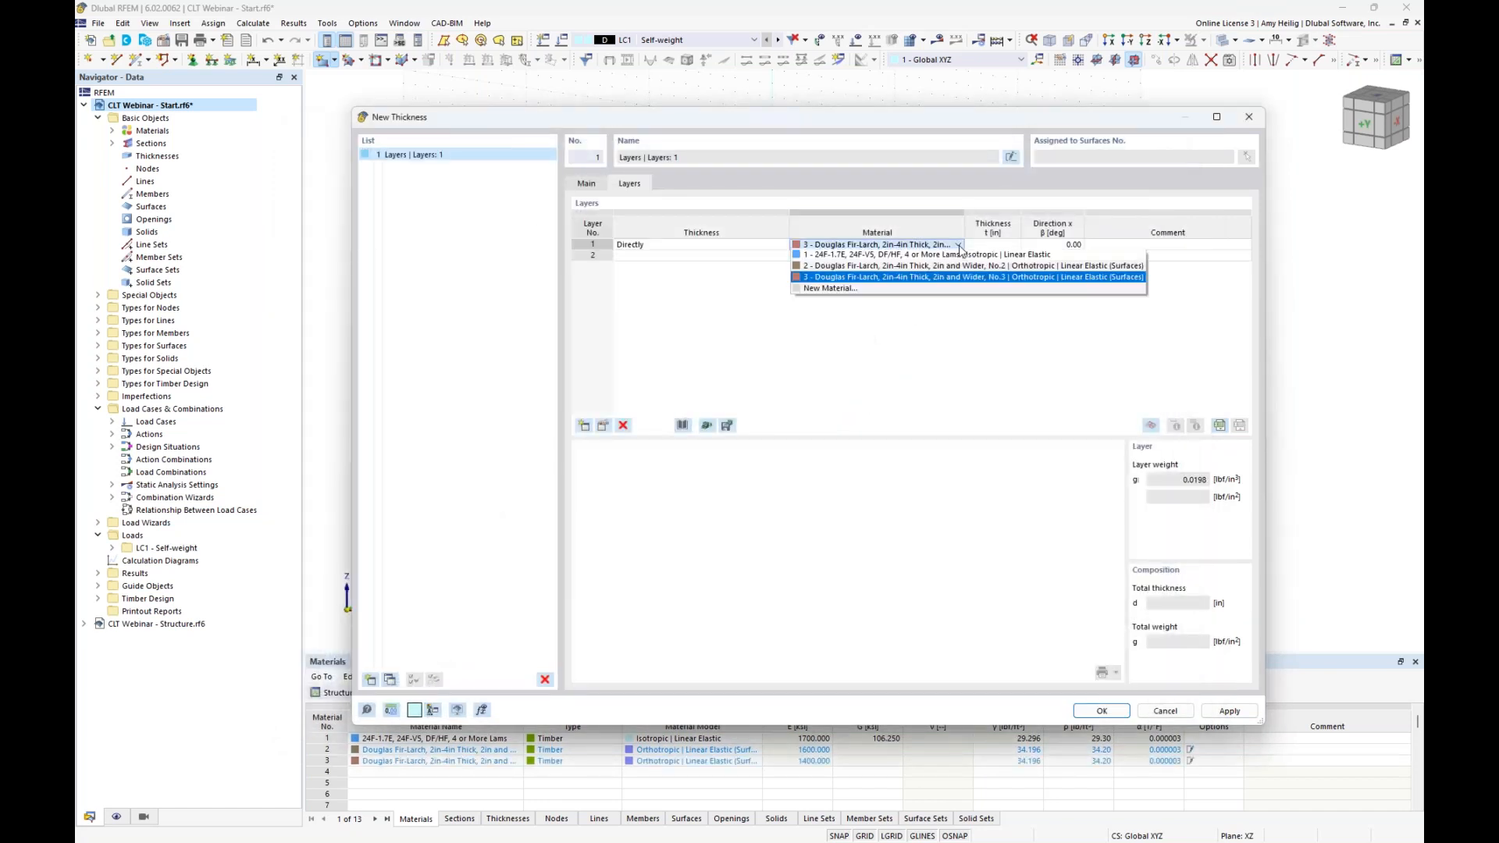
click(963, 266)
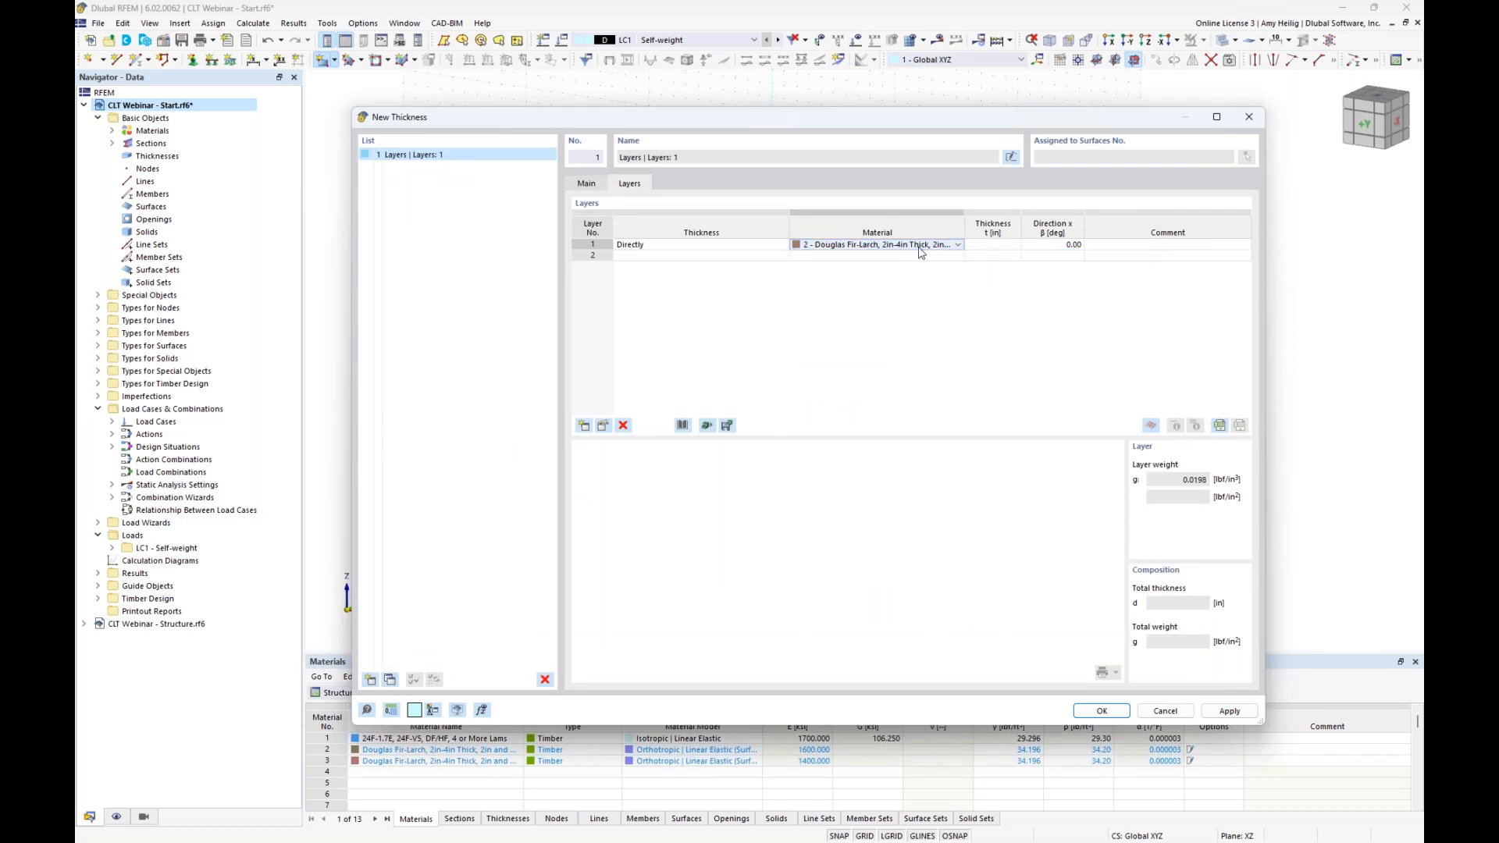
click(988, 245)
text(1.5)
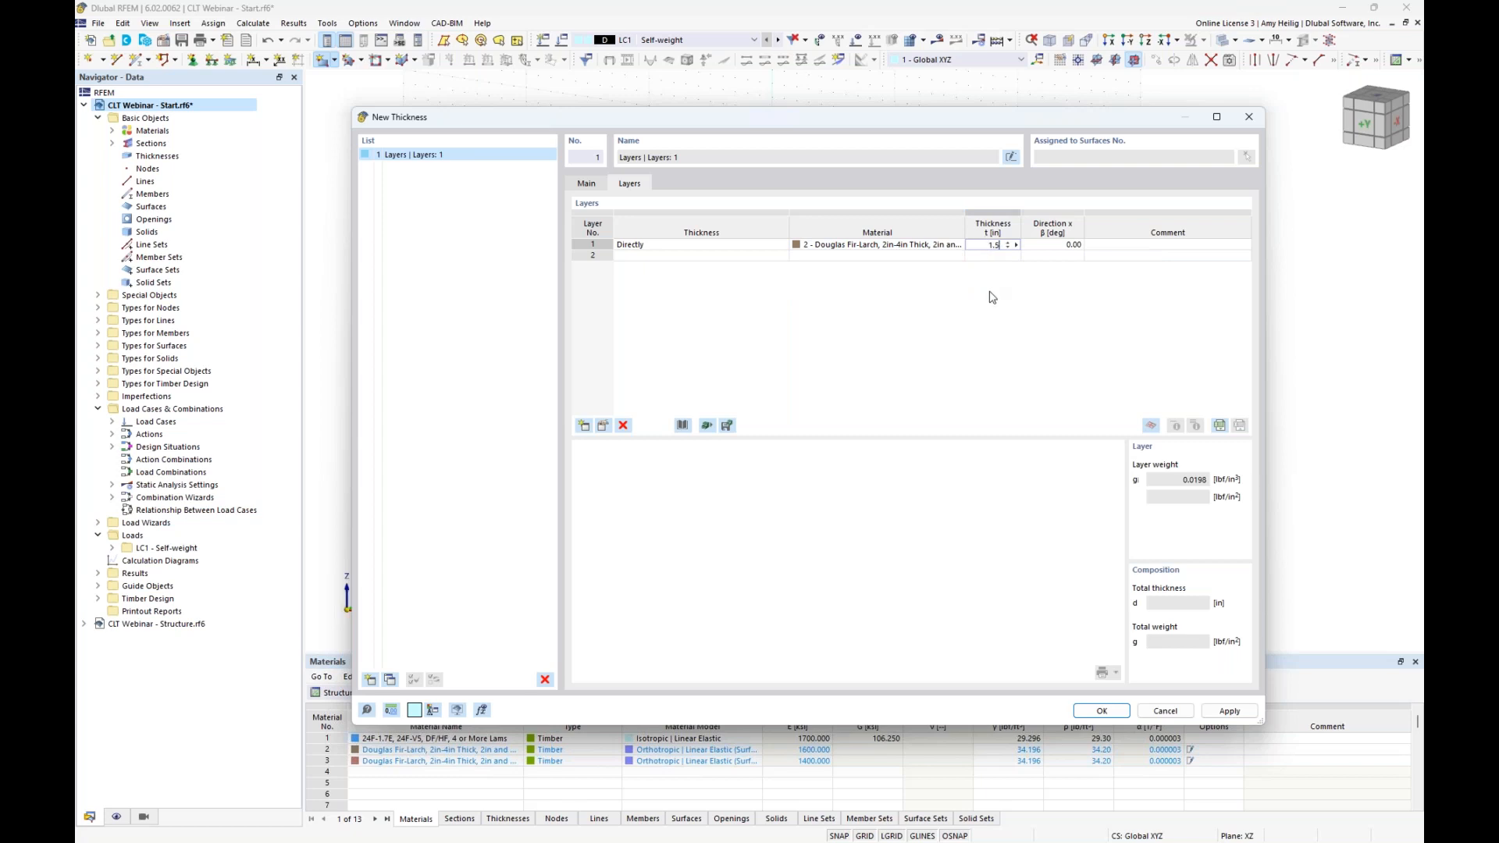
click(1047, 245)
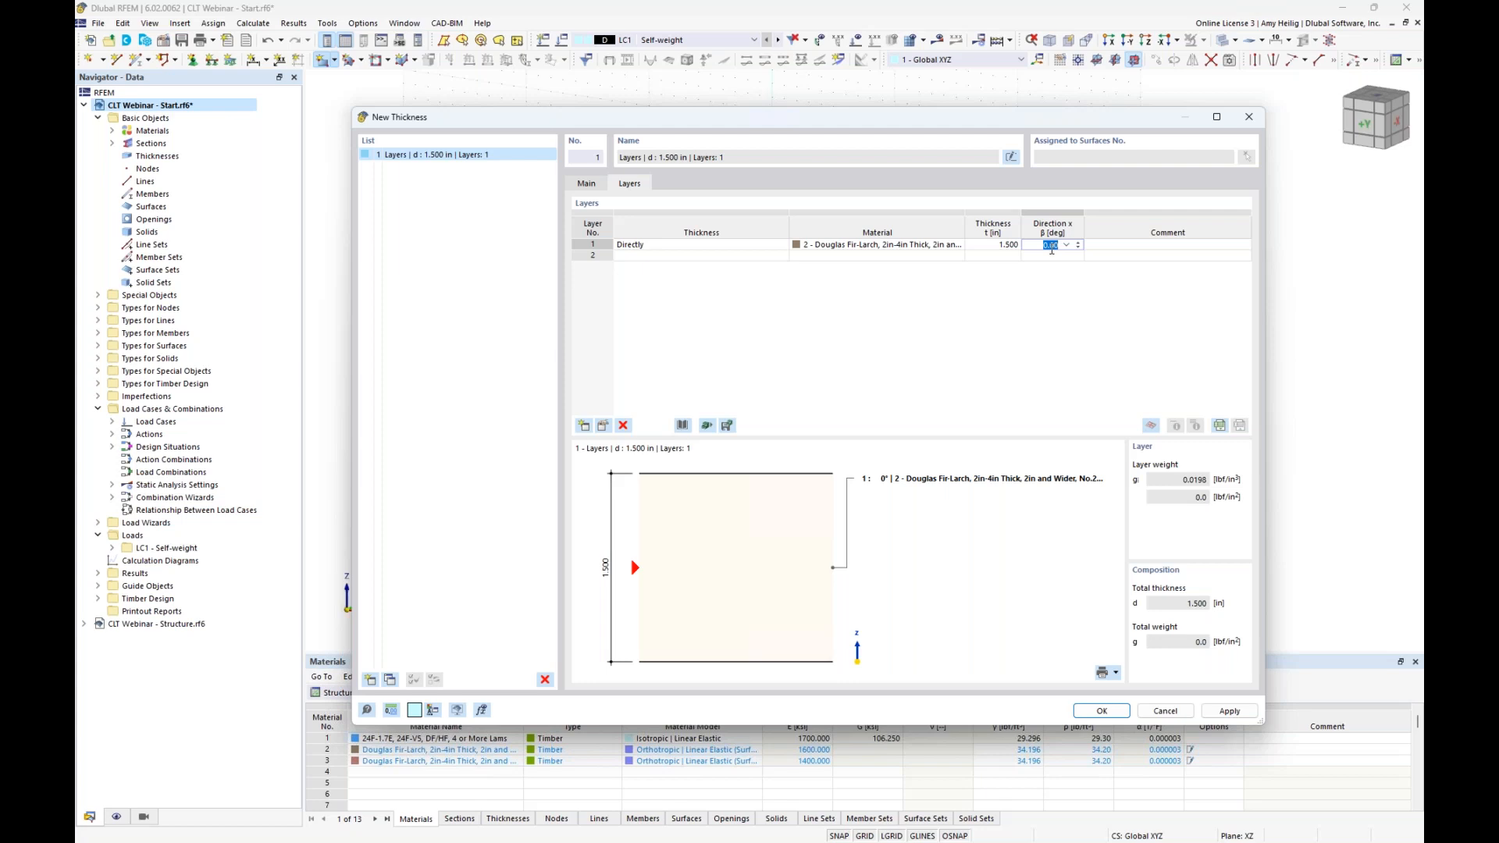
Add layer 2 with the No.3 Douglas Fir-Larch material, a thickness of 1.5 in and a direction of 90 degrees
click(959, 257)
click(959, 258)
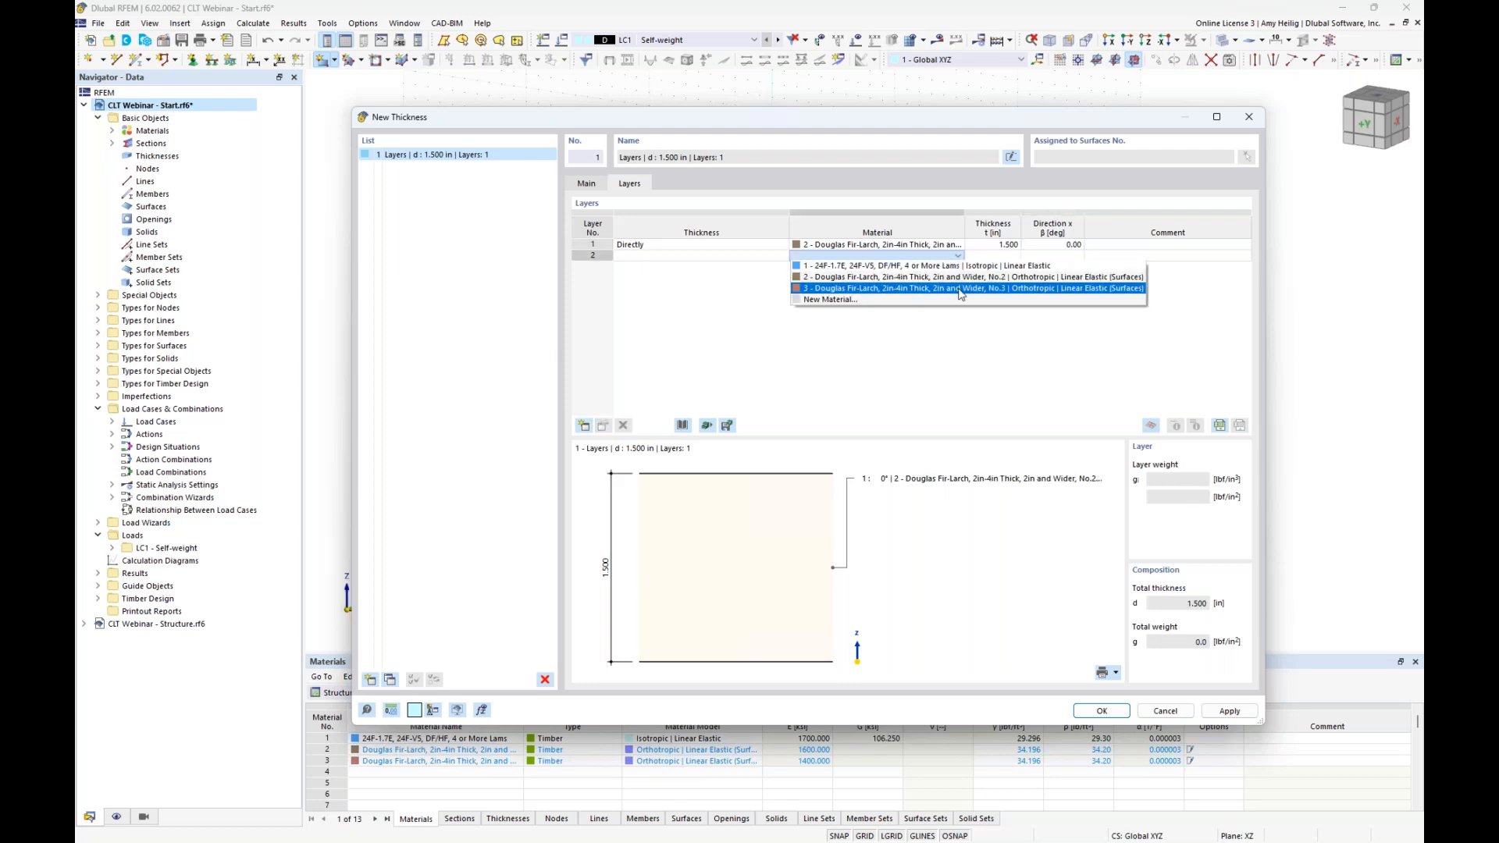
click(960, 289)
click(1010, 258)
text(1.5)
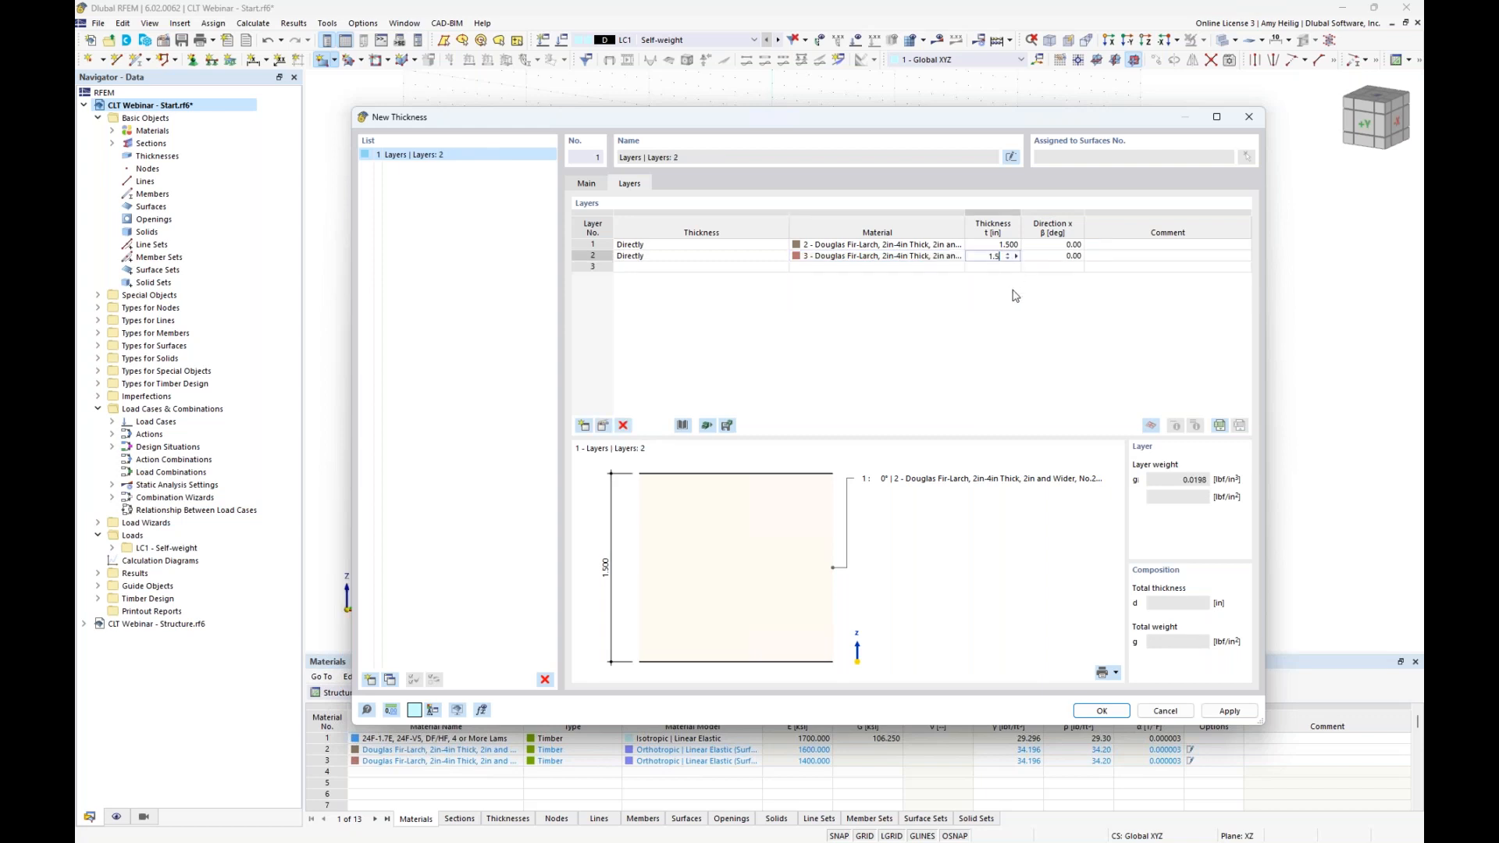
click(1040, 257)
click(1066, 256)
click(1046, 278)
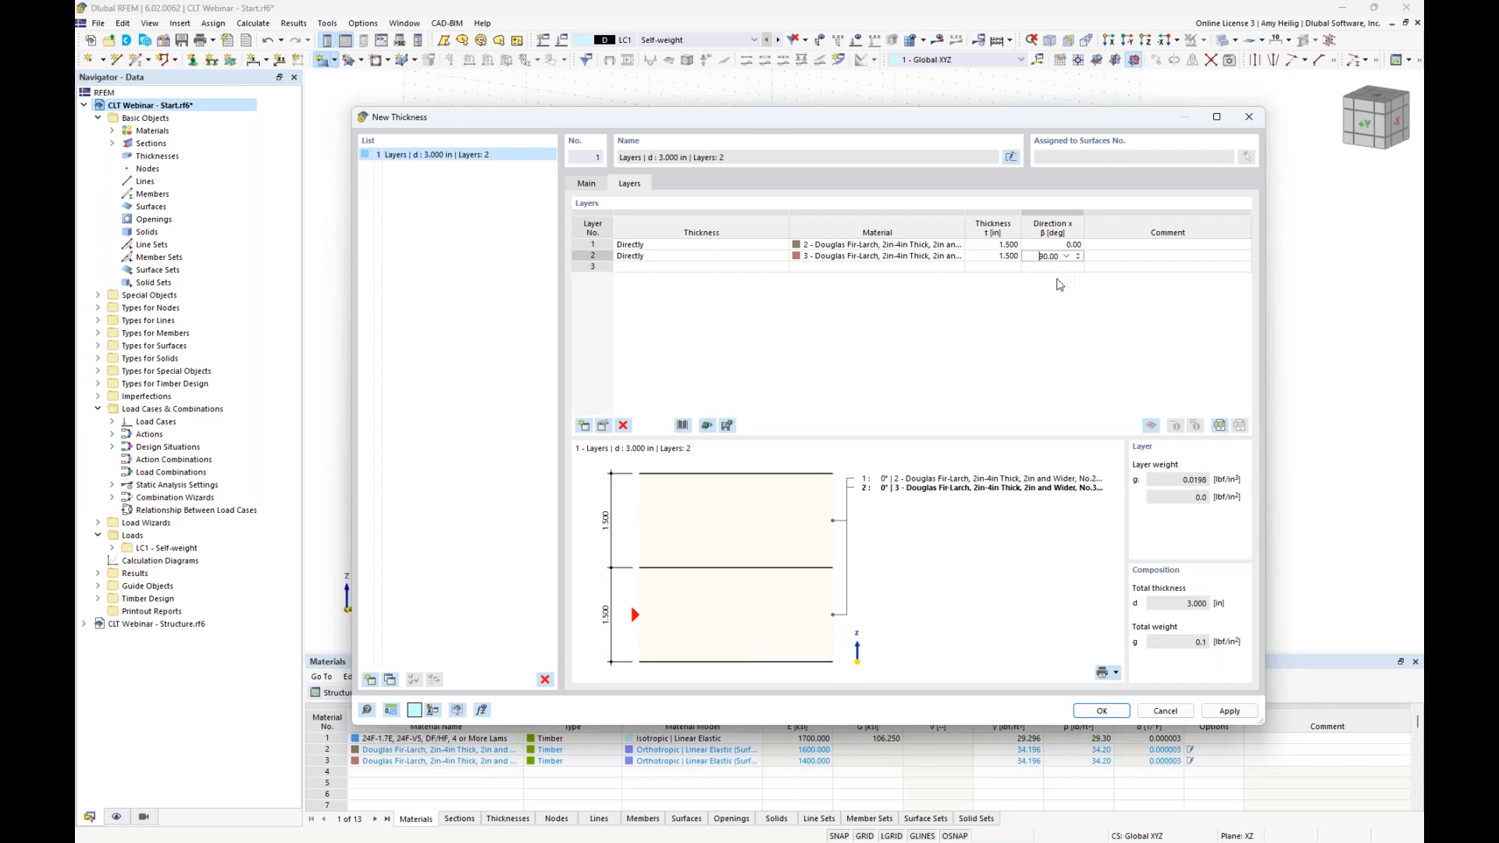
Add layer 3 with the No.2 Douglas Fir-Larch material and a thickness of 1.5 in
click(950, 268)
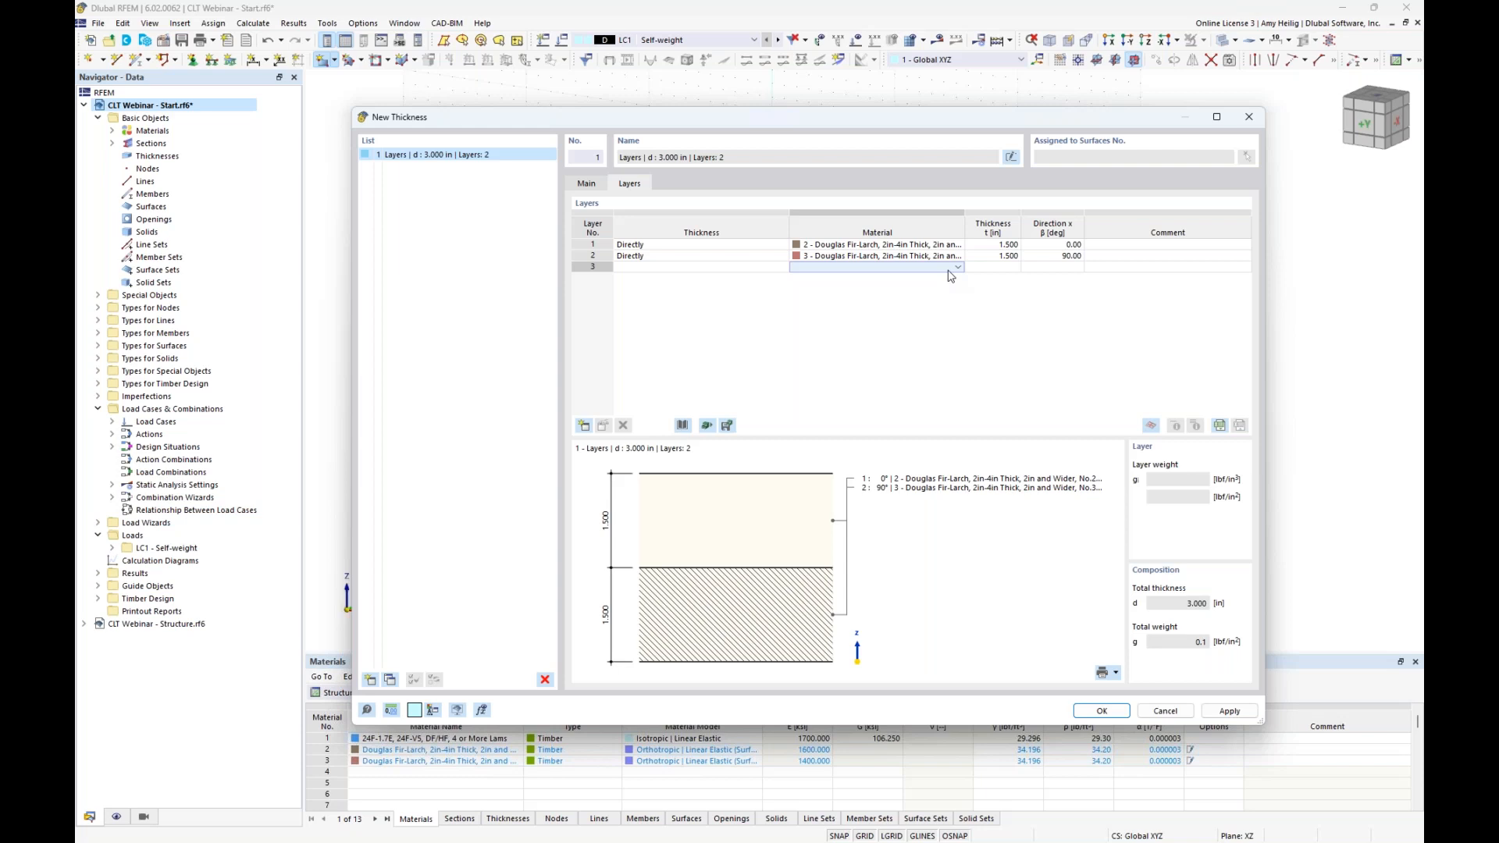
click(950, 268)
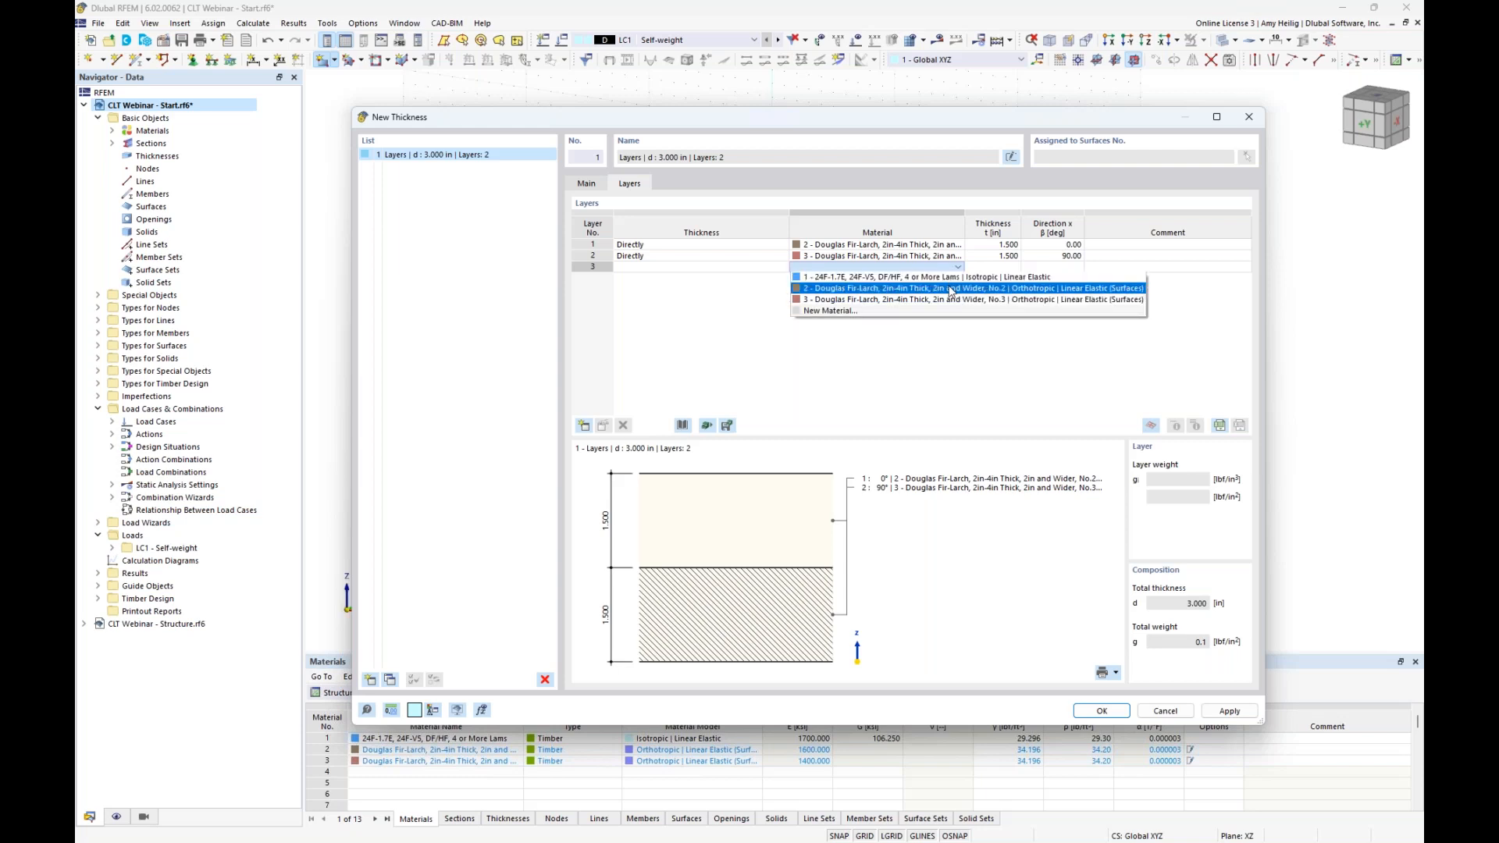
click(951, 289)
click(1007, 267)
text(1.5)
click(1007, 257)
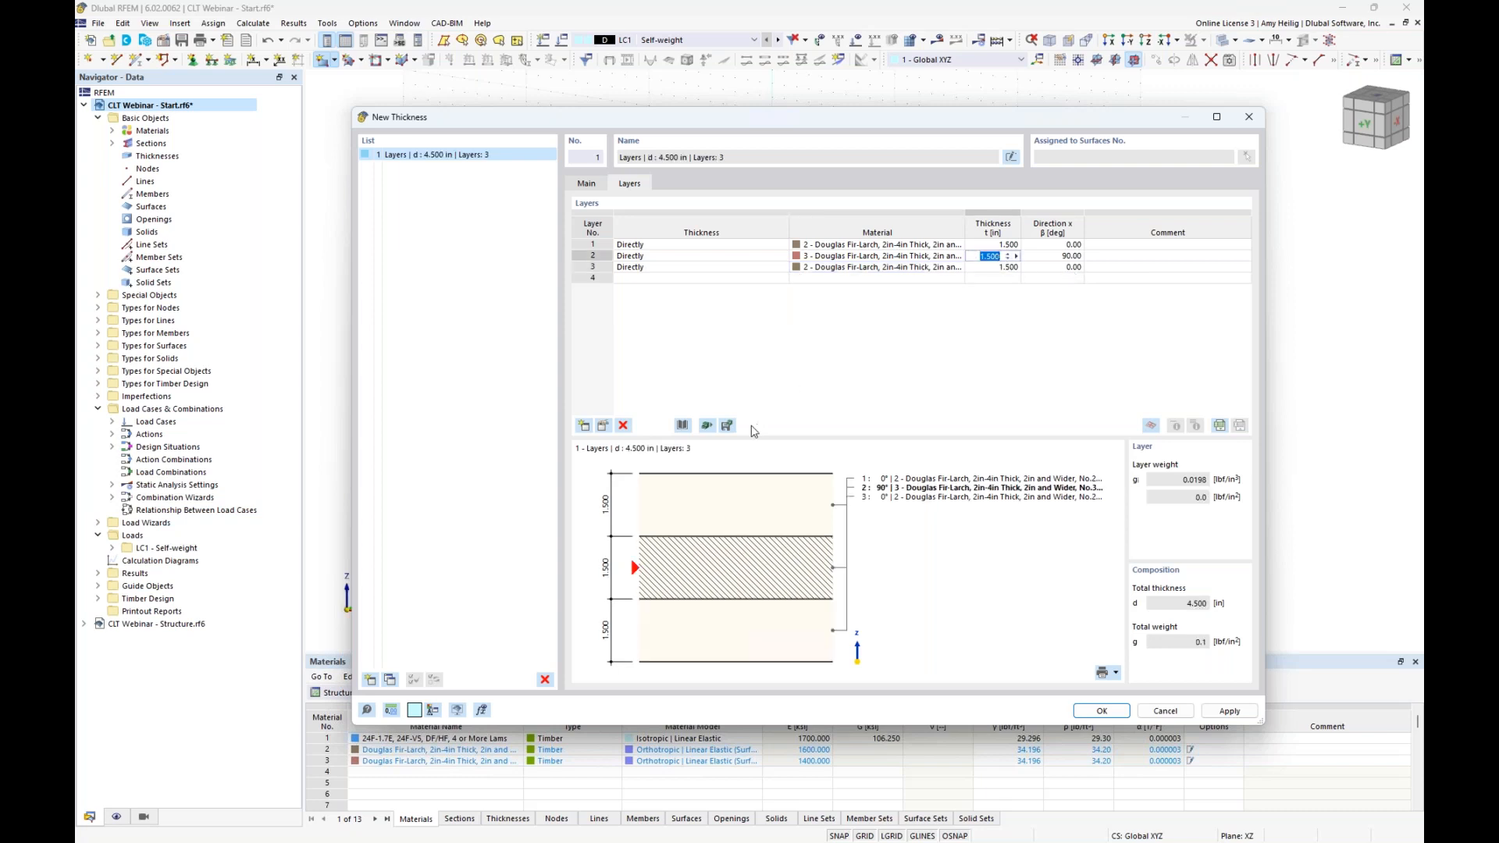
click(727, 426)
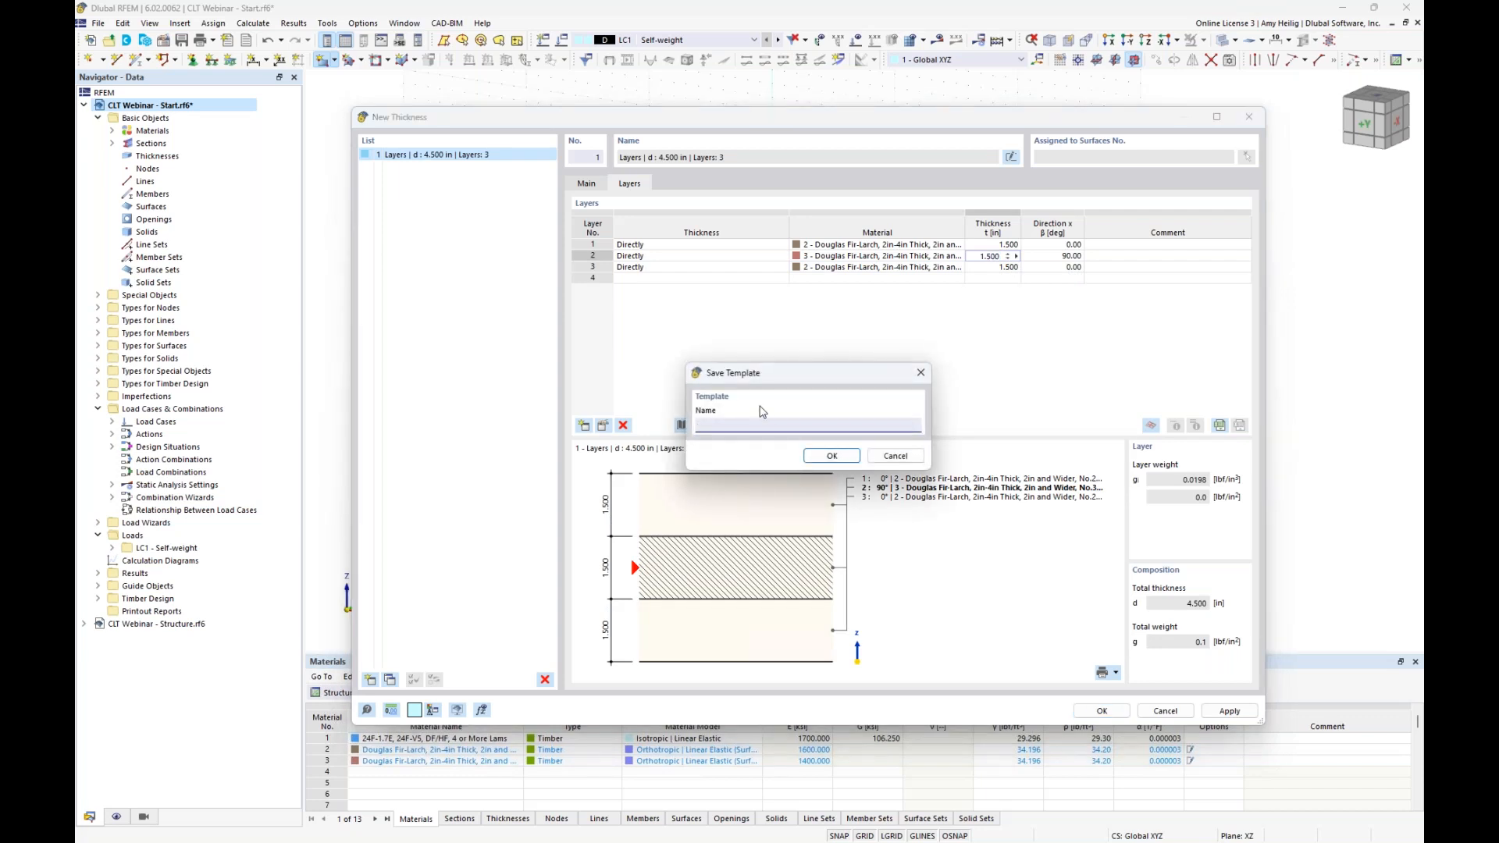
drag(771, 377, 819, 331)
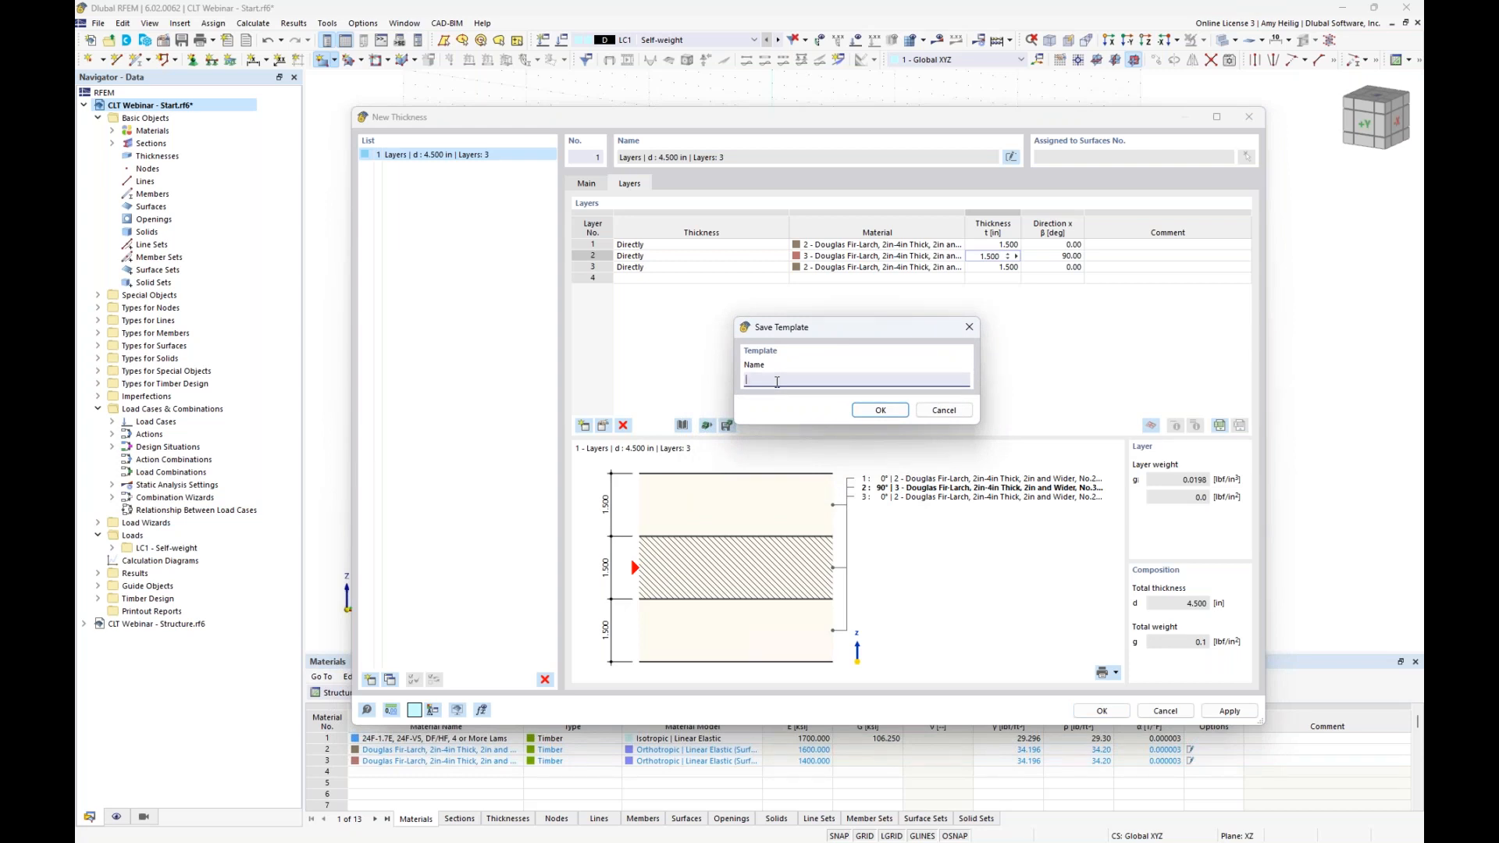
click(944, 409)
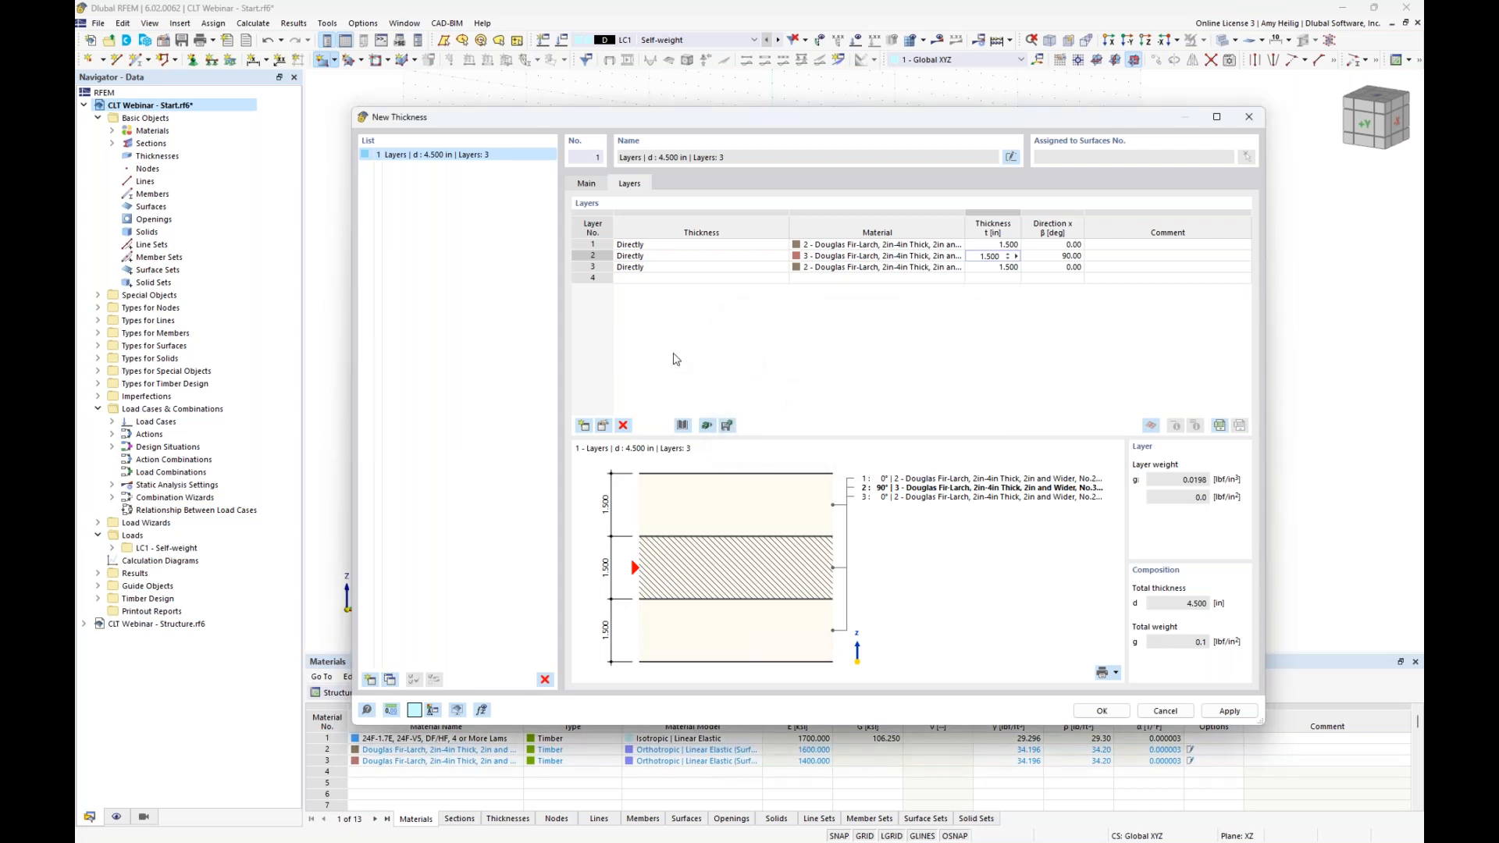
Delete all three manually defined layers from the thickness composition
click(607, 269)
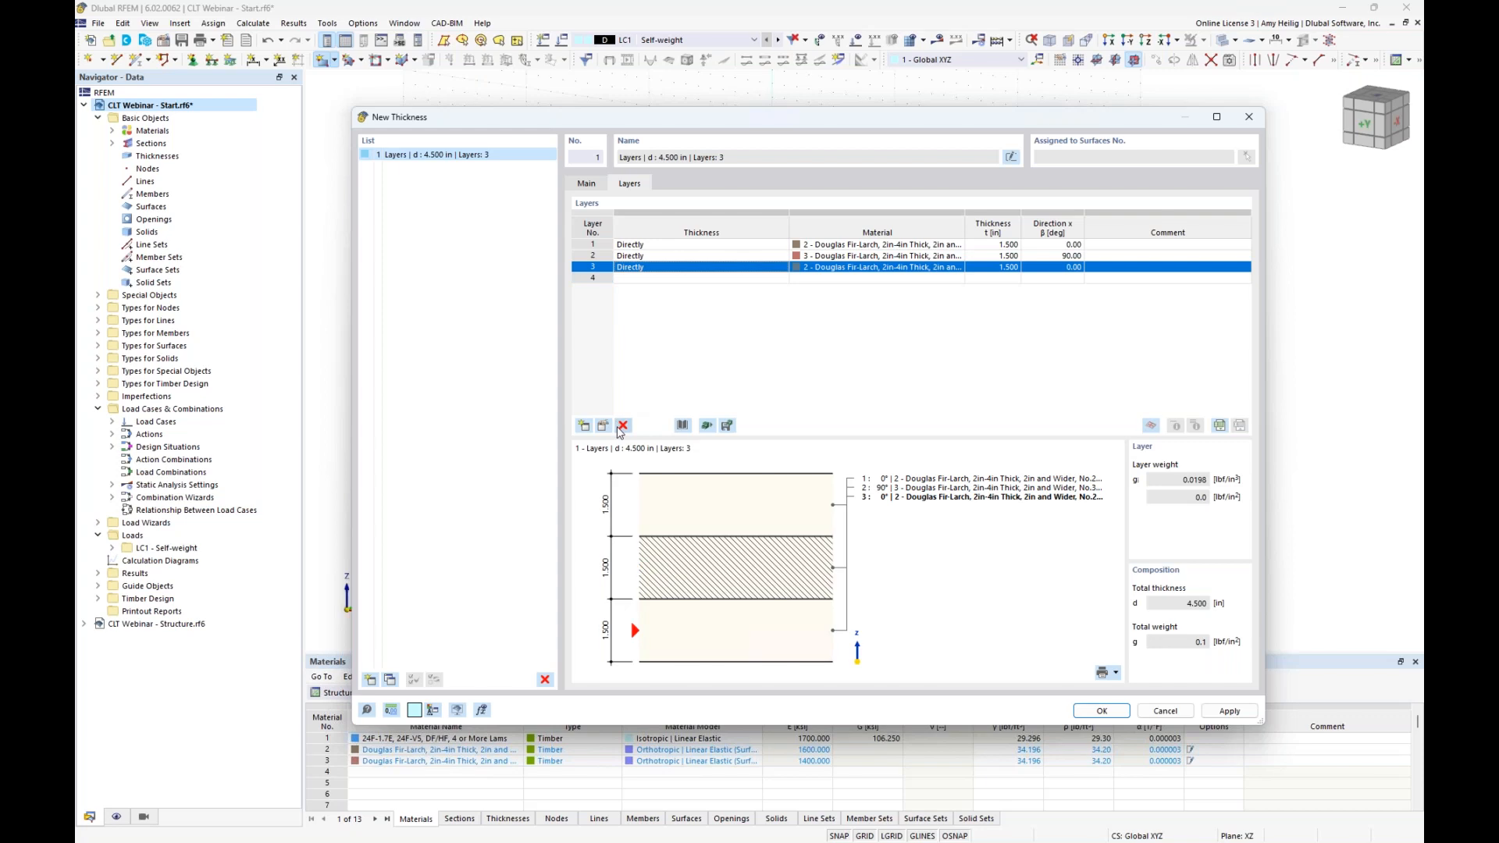
click(623, 426)
click(623, 426)
click(623, 426)
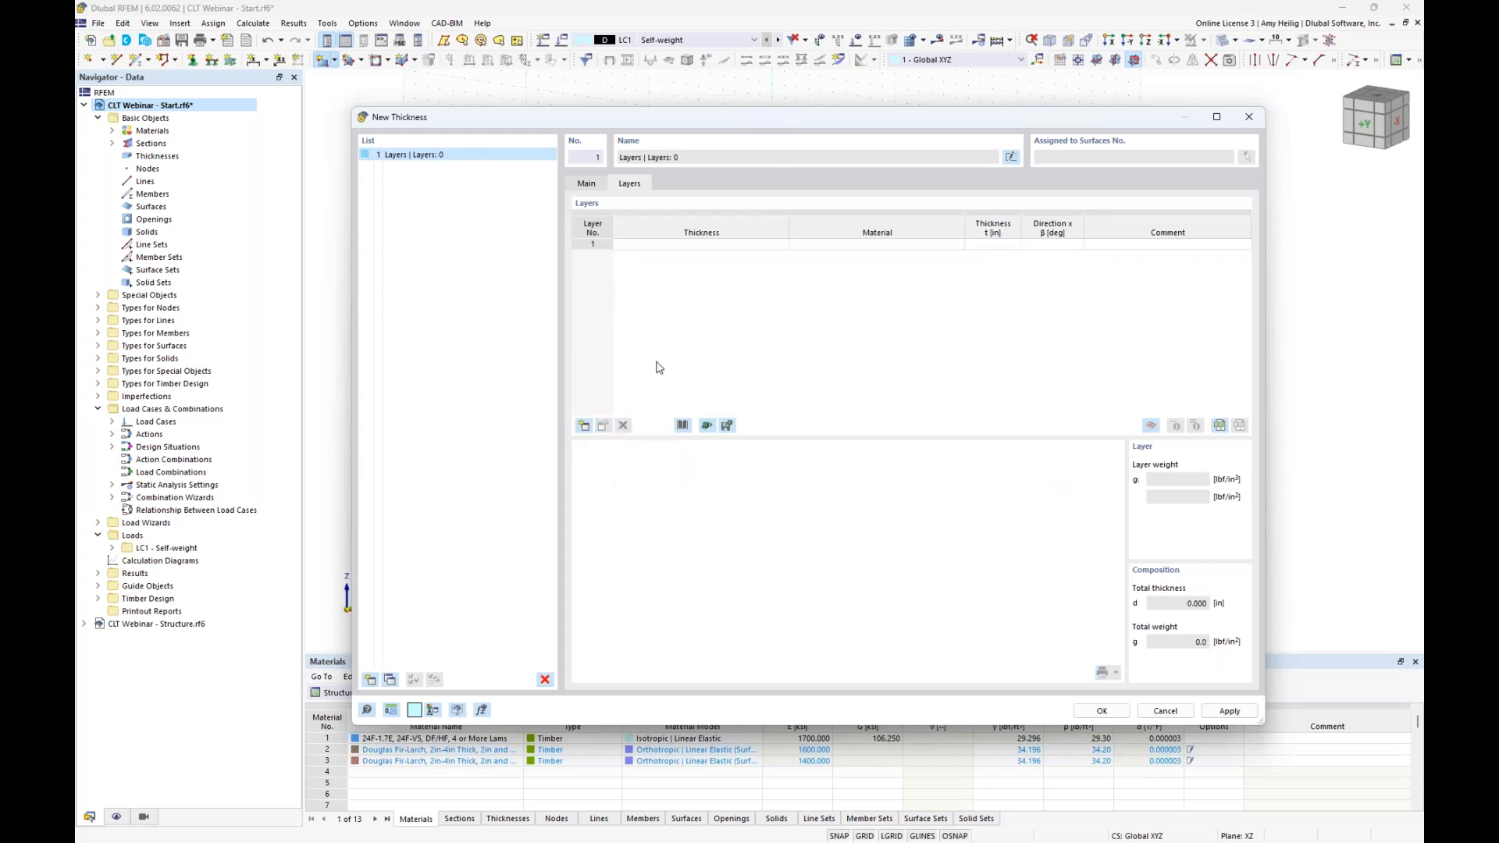
Load the United States library composition X-Lam 105-3s (4 1/8 in) by Nordic Structures (USA) as the thickness layers
click(682, 426)
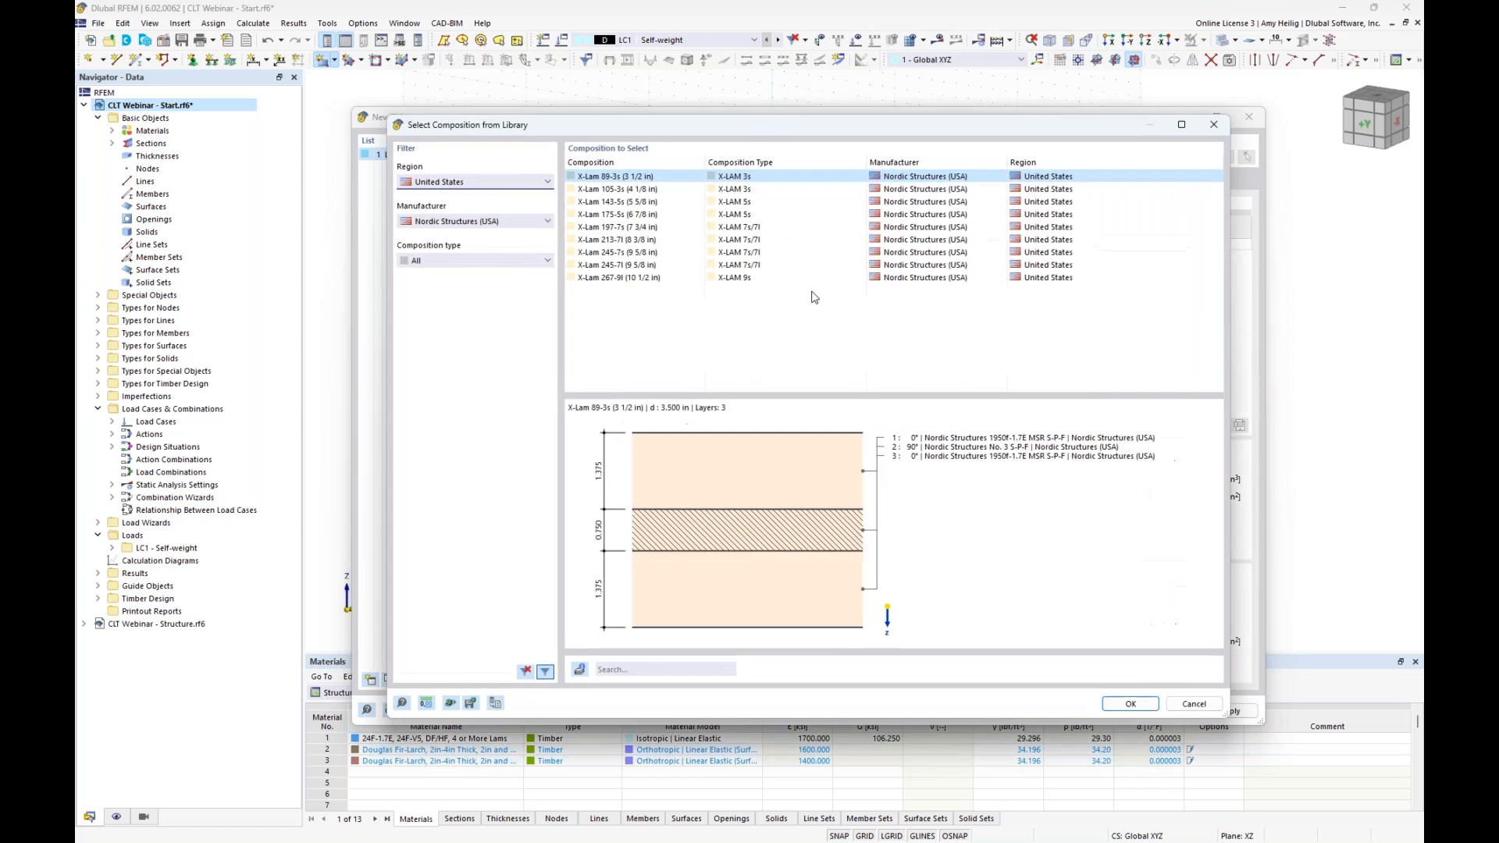
click(515, 221)
click(516, 232)
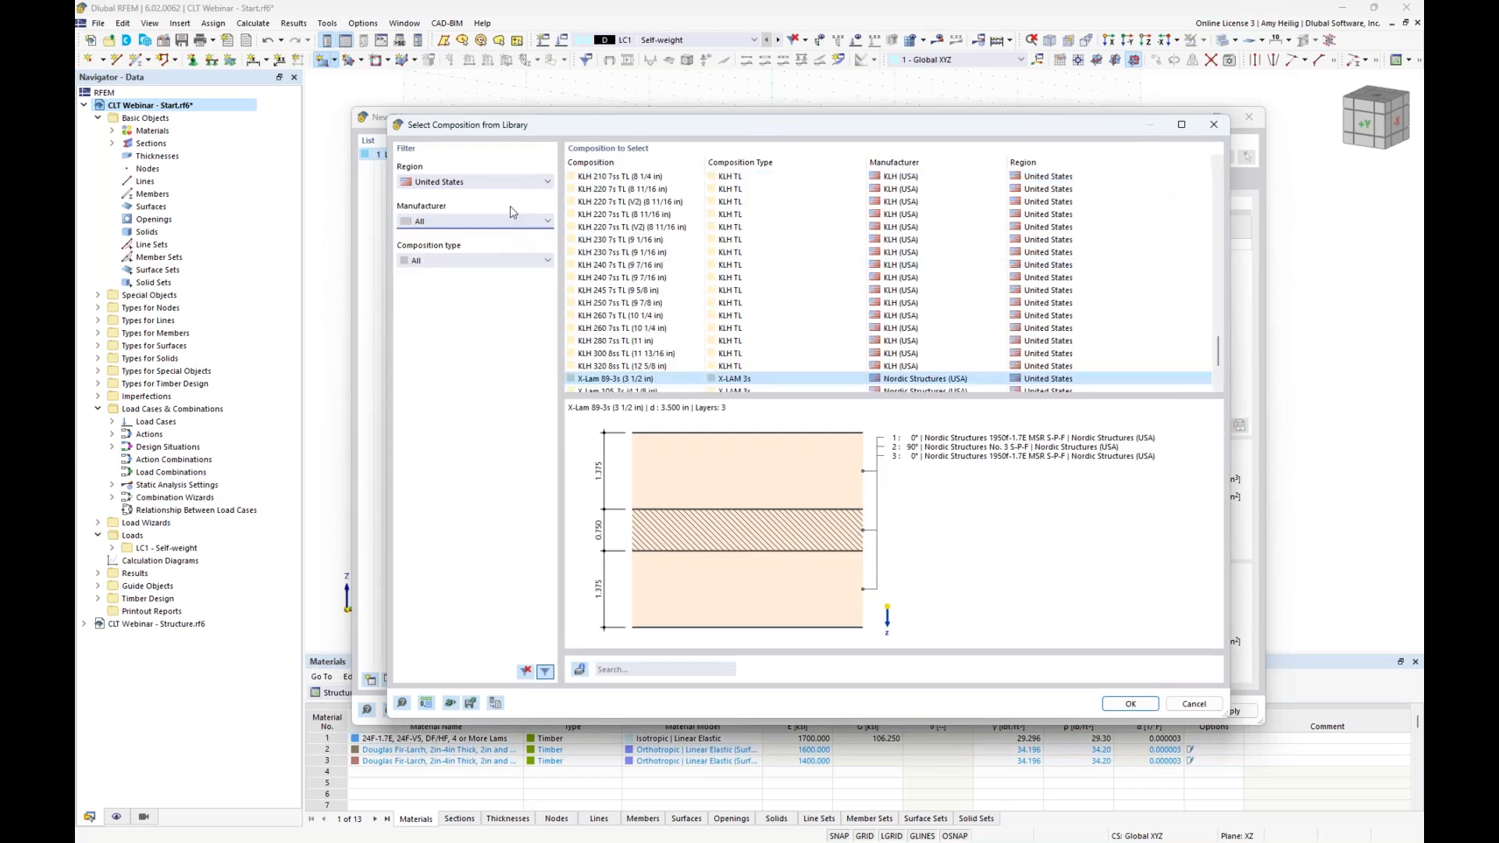
click(511, 182)
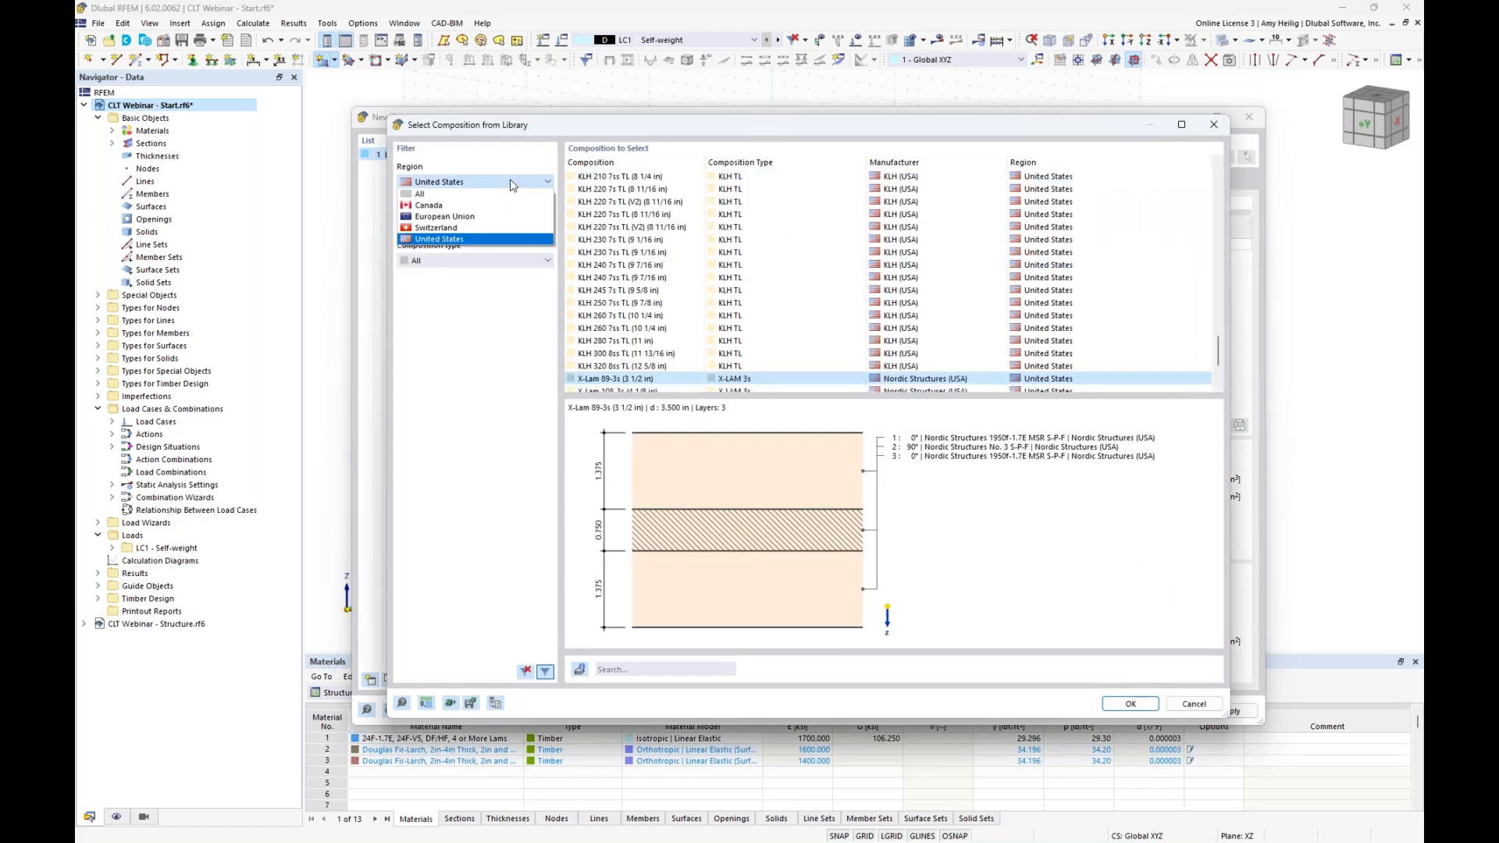
click(502, 240)
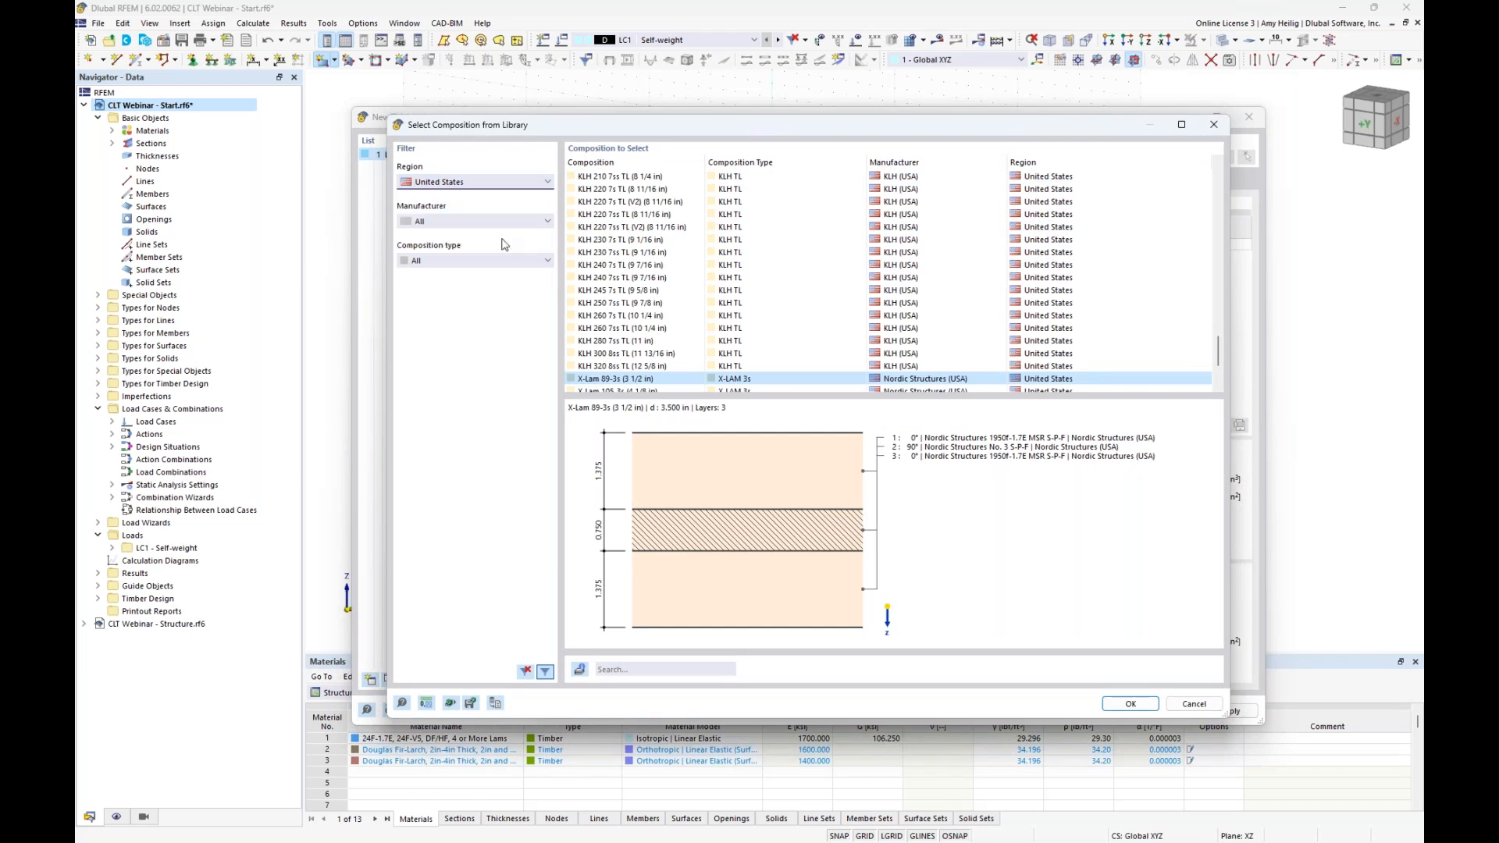
click(515, 222)
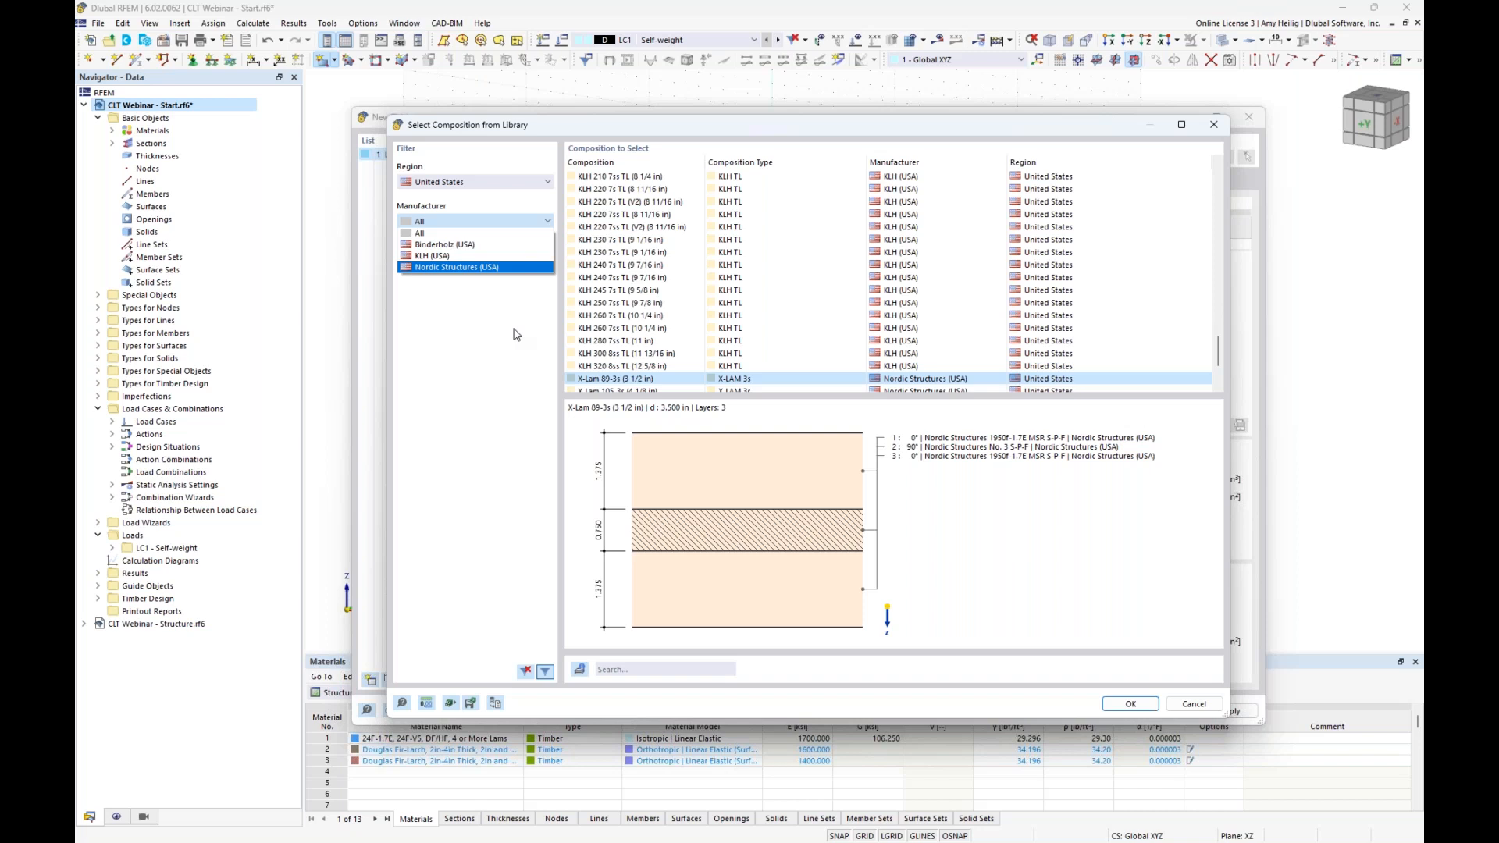
click(508, 269)
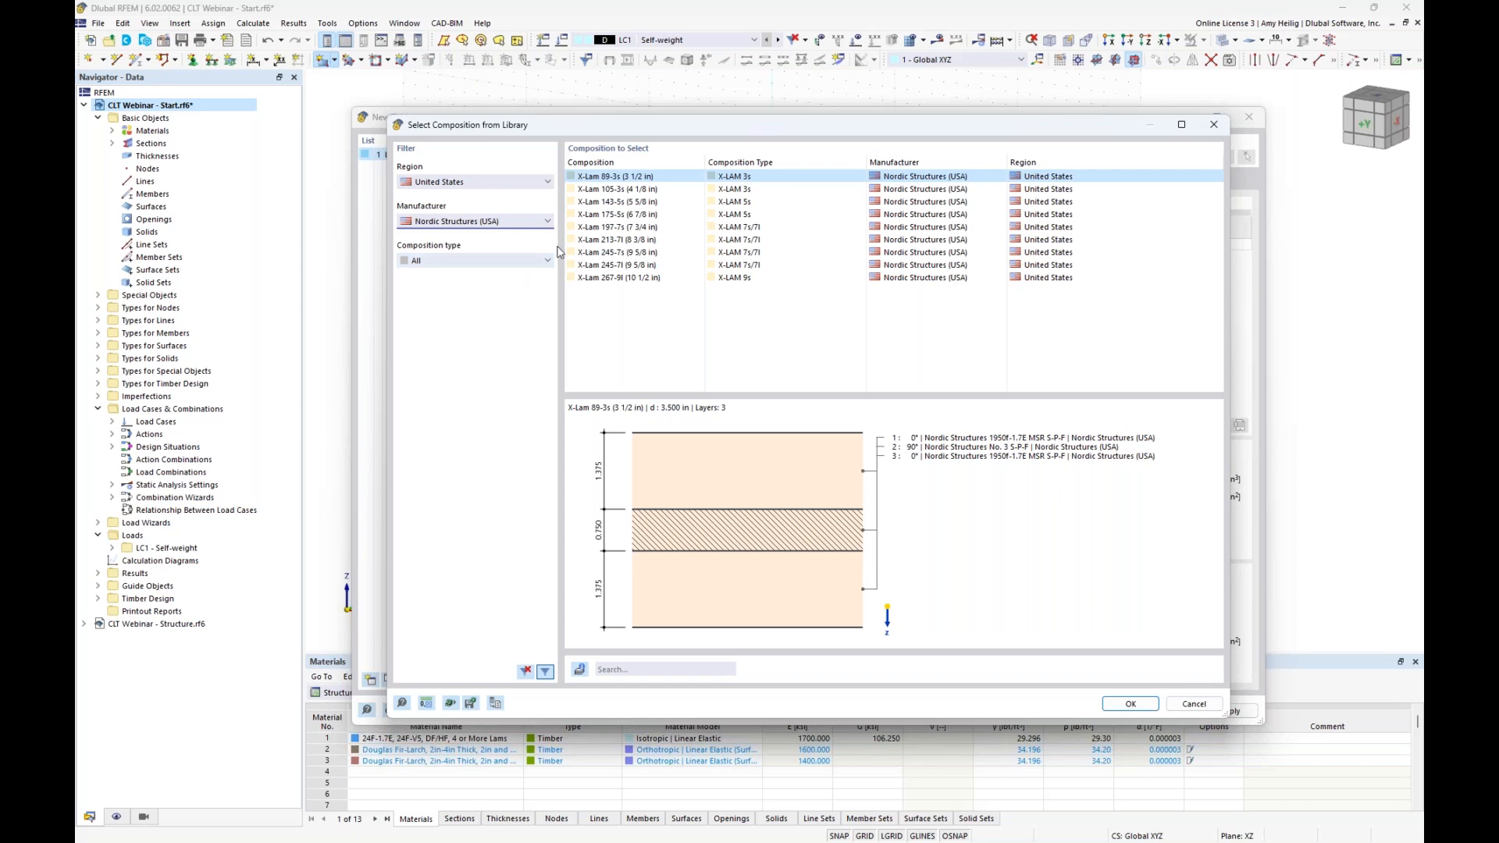
click(641, 190)
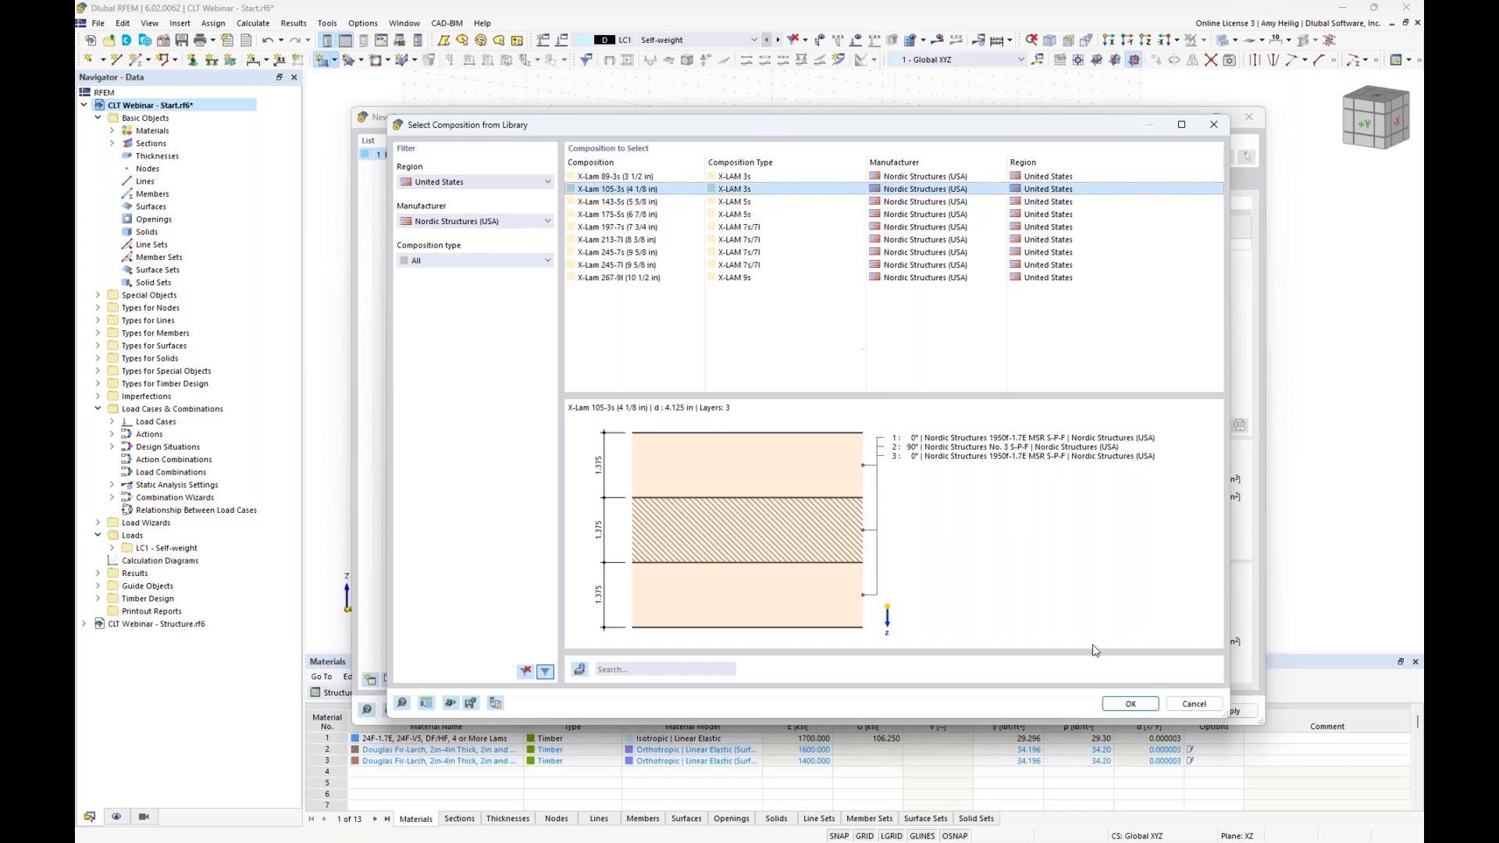
click(1129, 702)
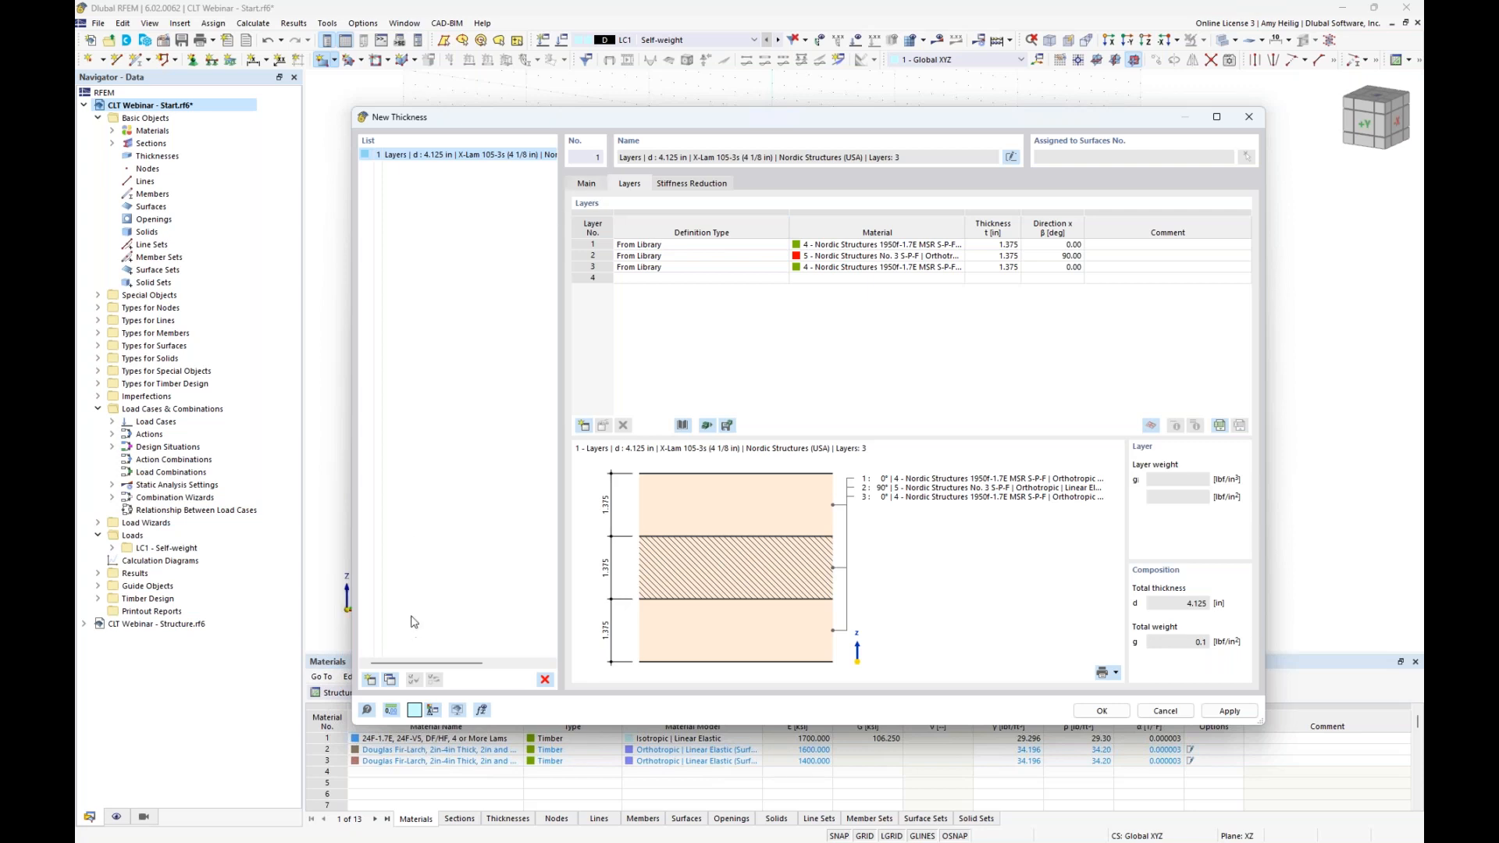
Copy the thickness and load the Nordic Structures composition X-Lam 175-5s (6 7/8 in) from the library into the copy
click(390, 680)
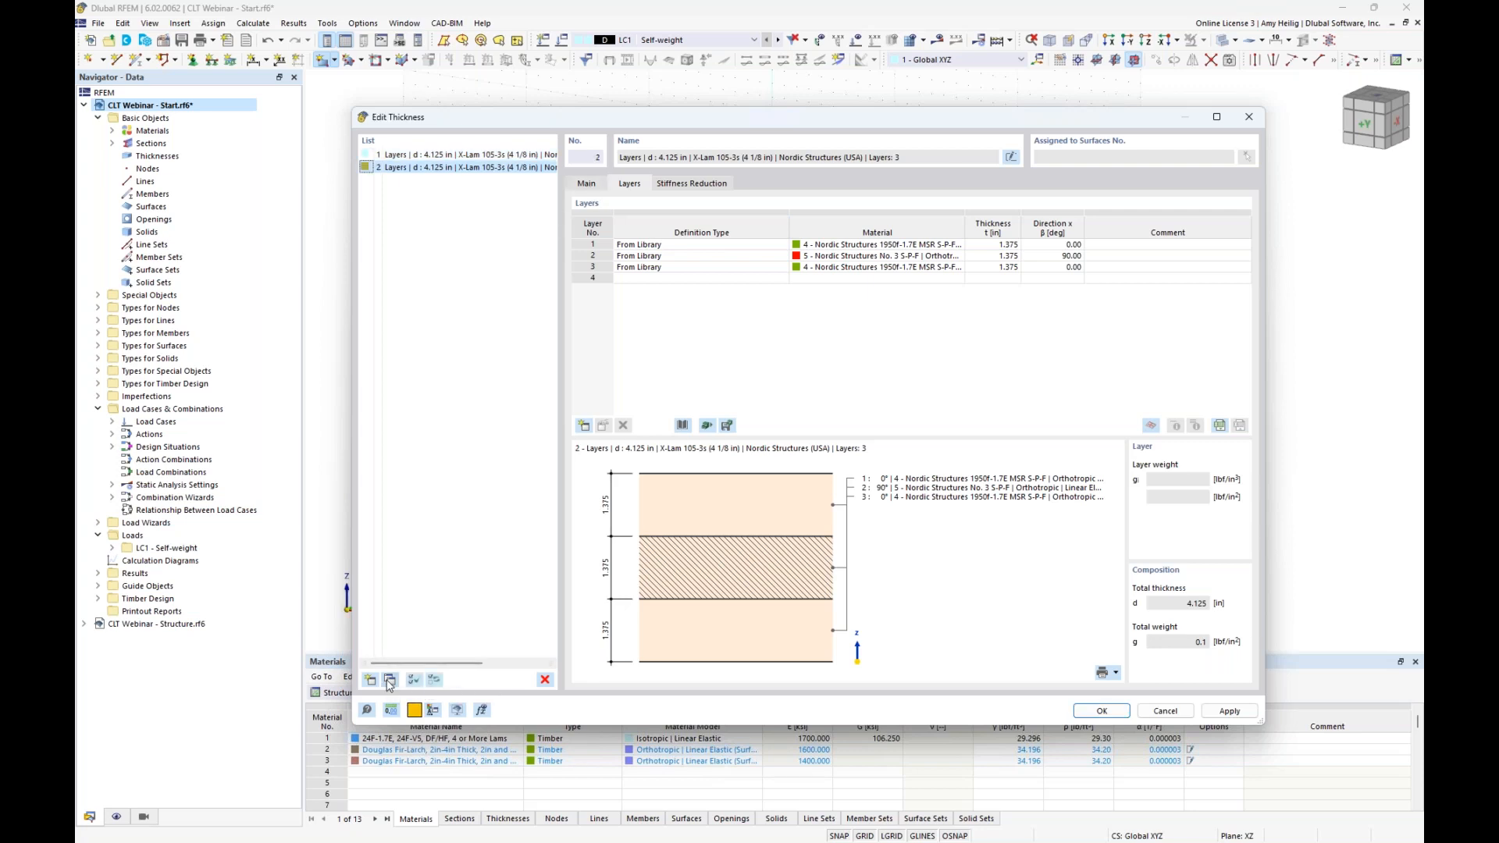
click(683, 426)
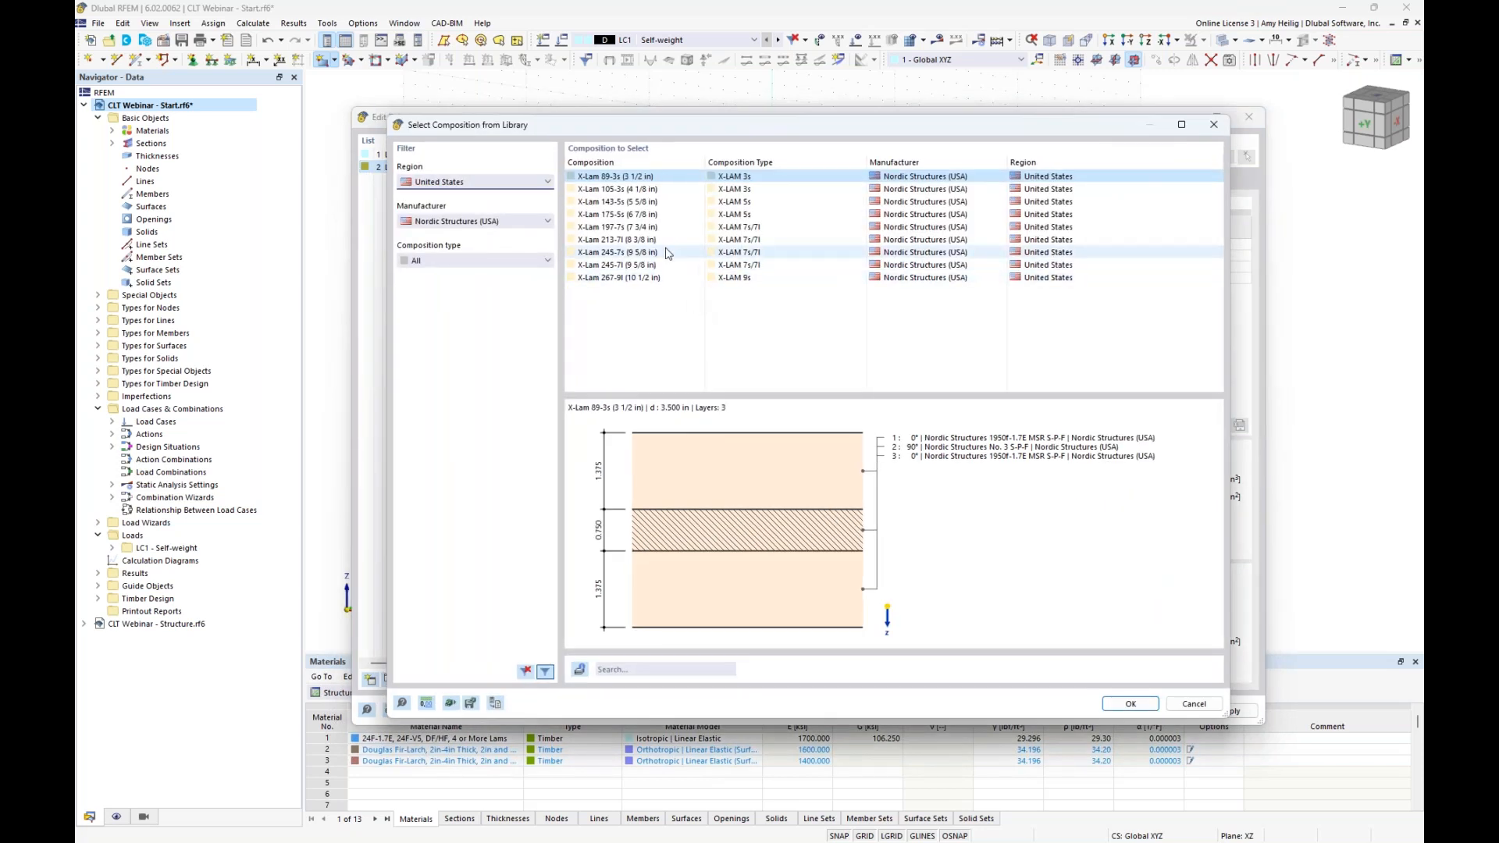
click(641, 215)
click(1124, 705)
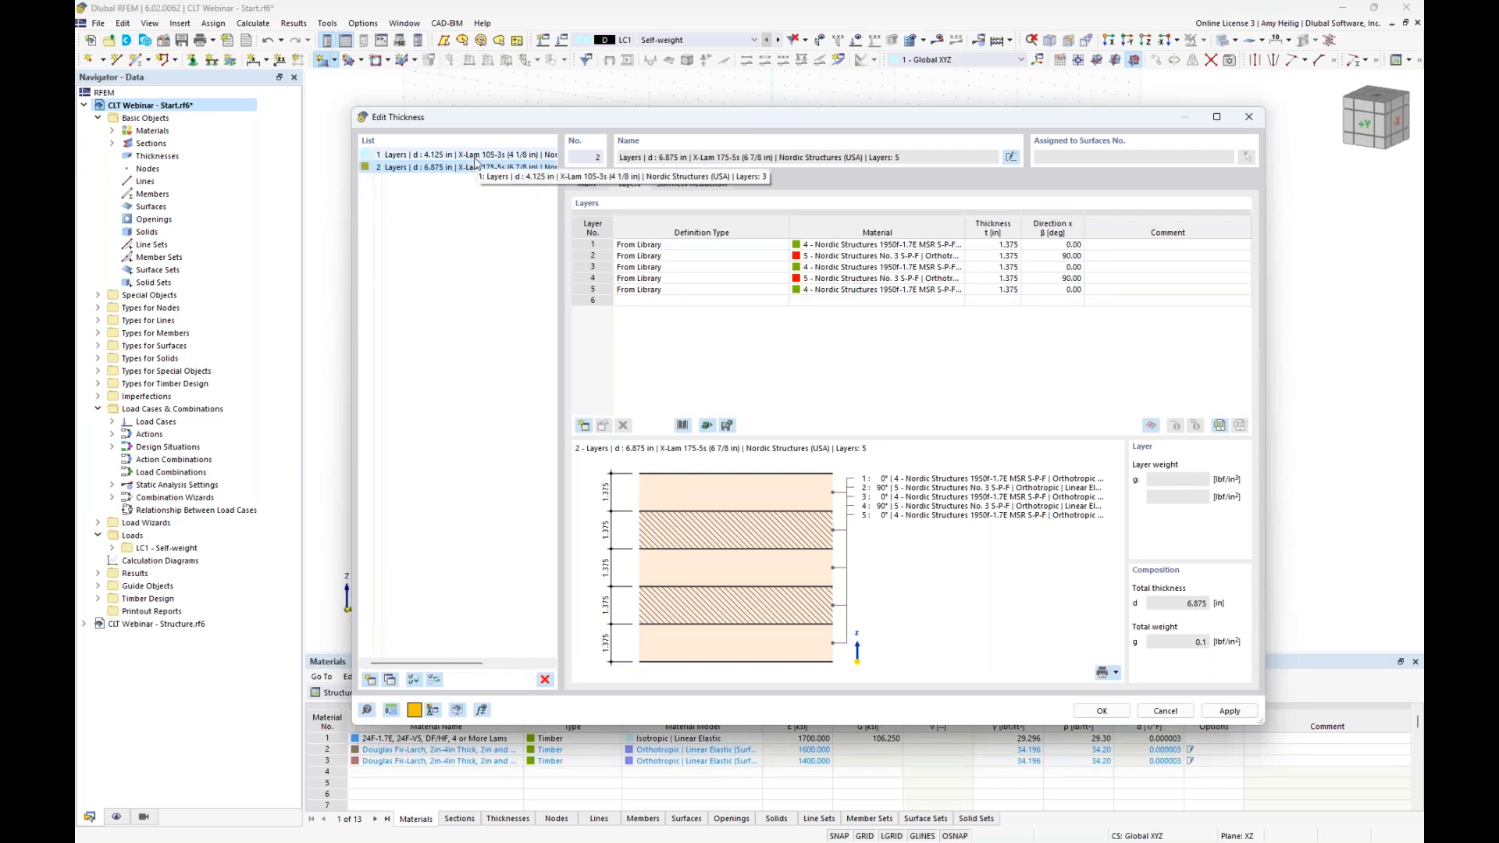
Review the main settings and the stiffness matrix multipliers of the X-Lam 175-5s thickness
click(586, 183)
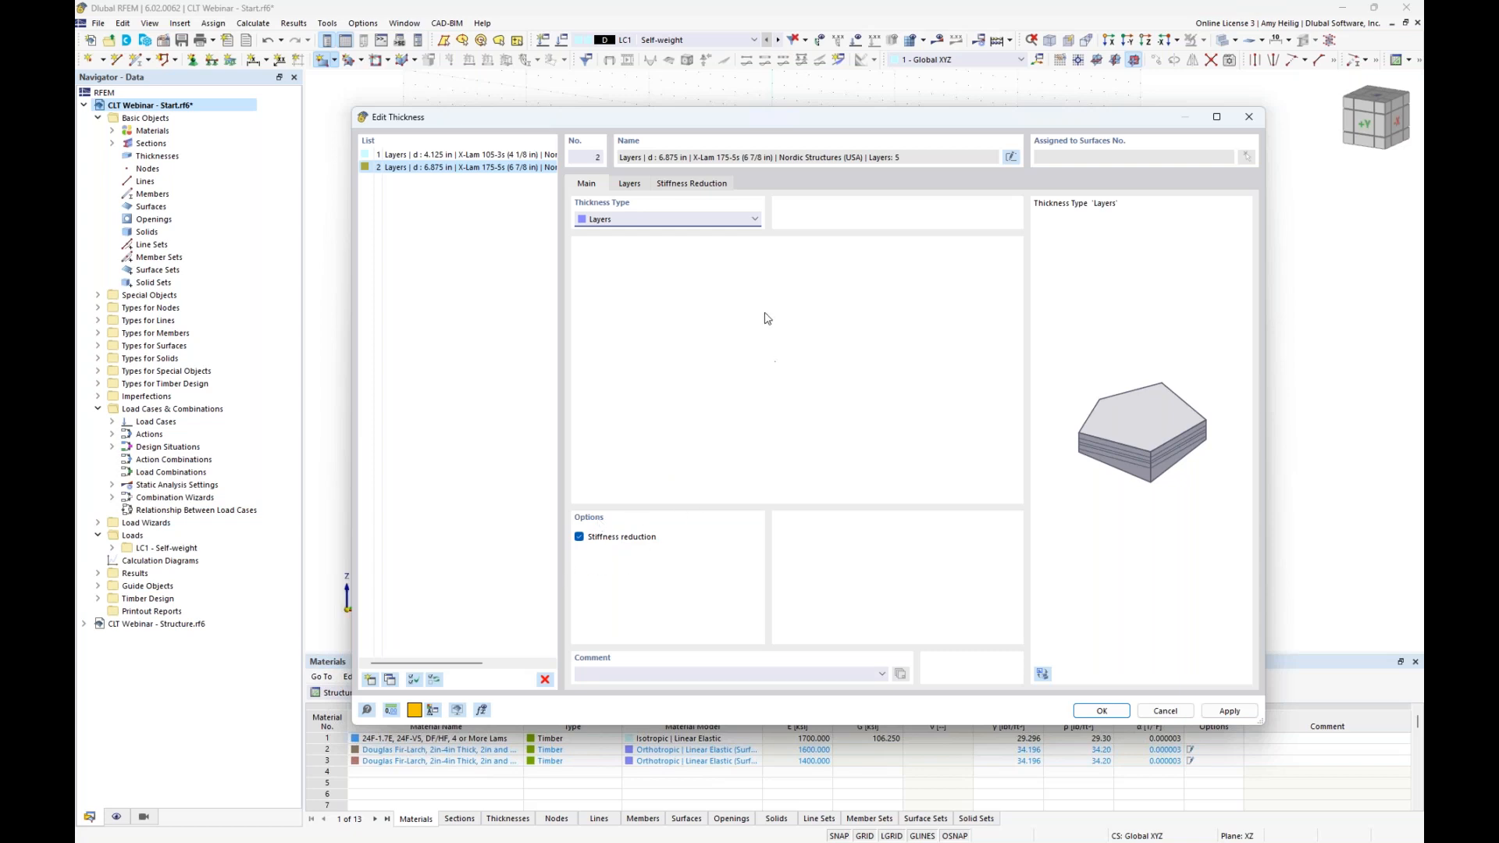
click(708, 186)
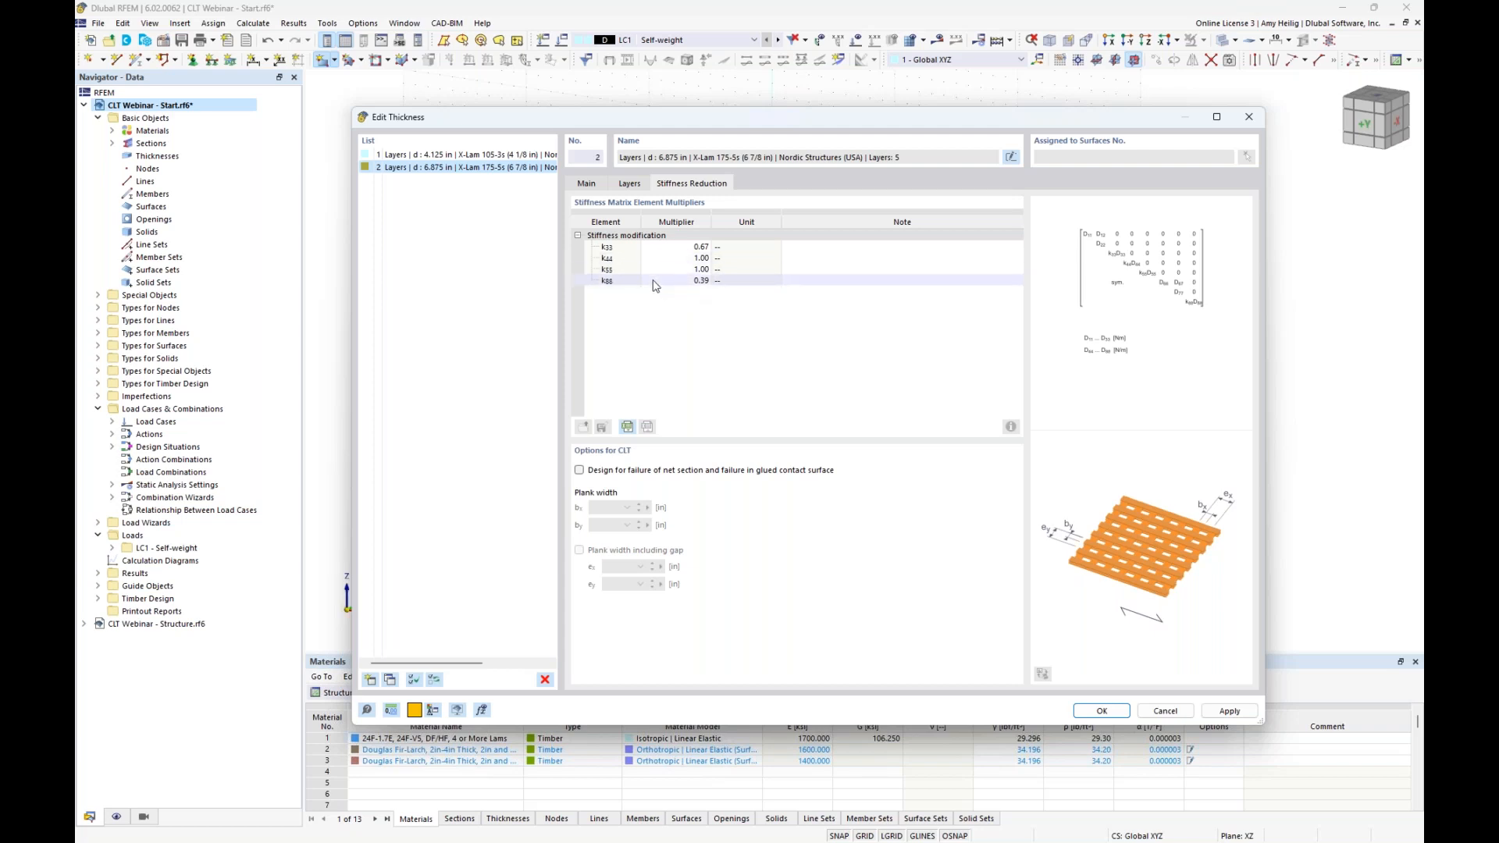
Switch to the browser to read the FAQ on stiffness reduction factors k33 and k88, and view the Stiffness reduction Excel.xlsx workbook
key(super+Tab)
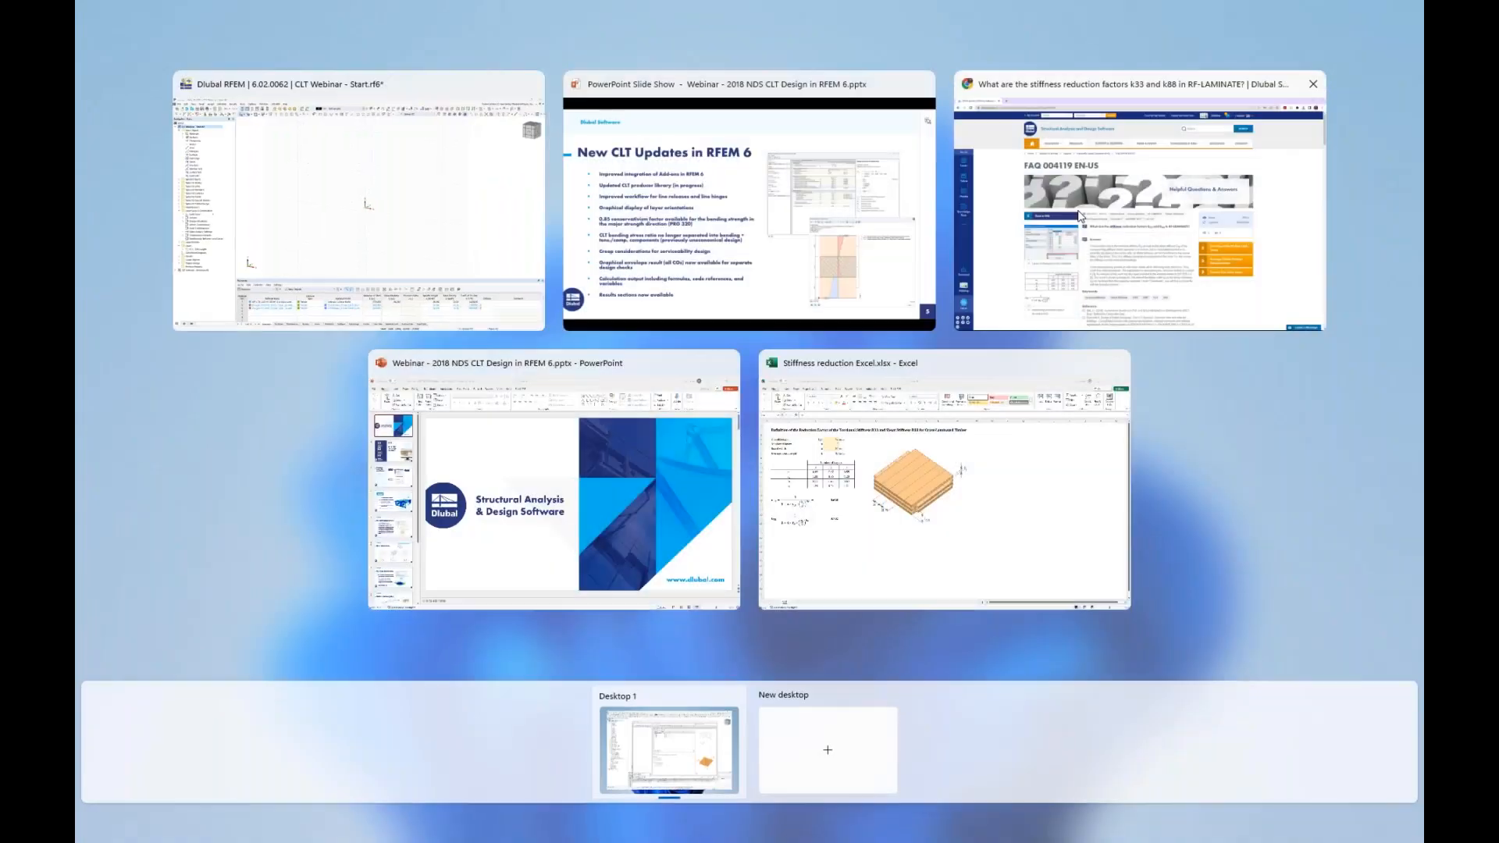
click(1080, 216)
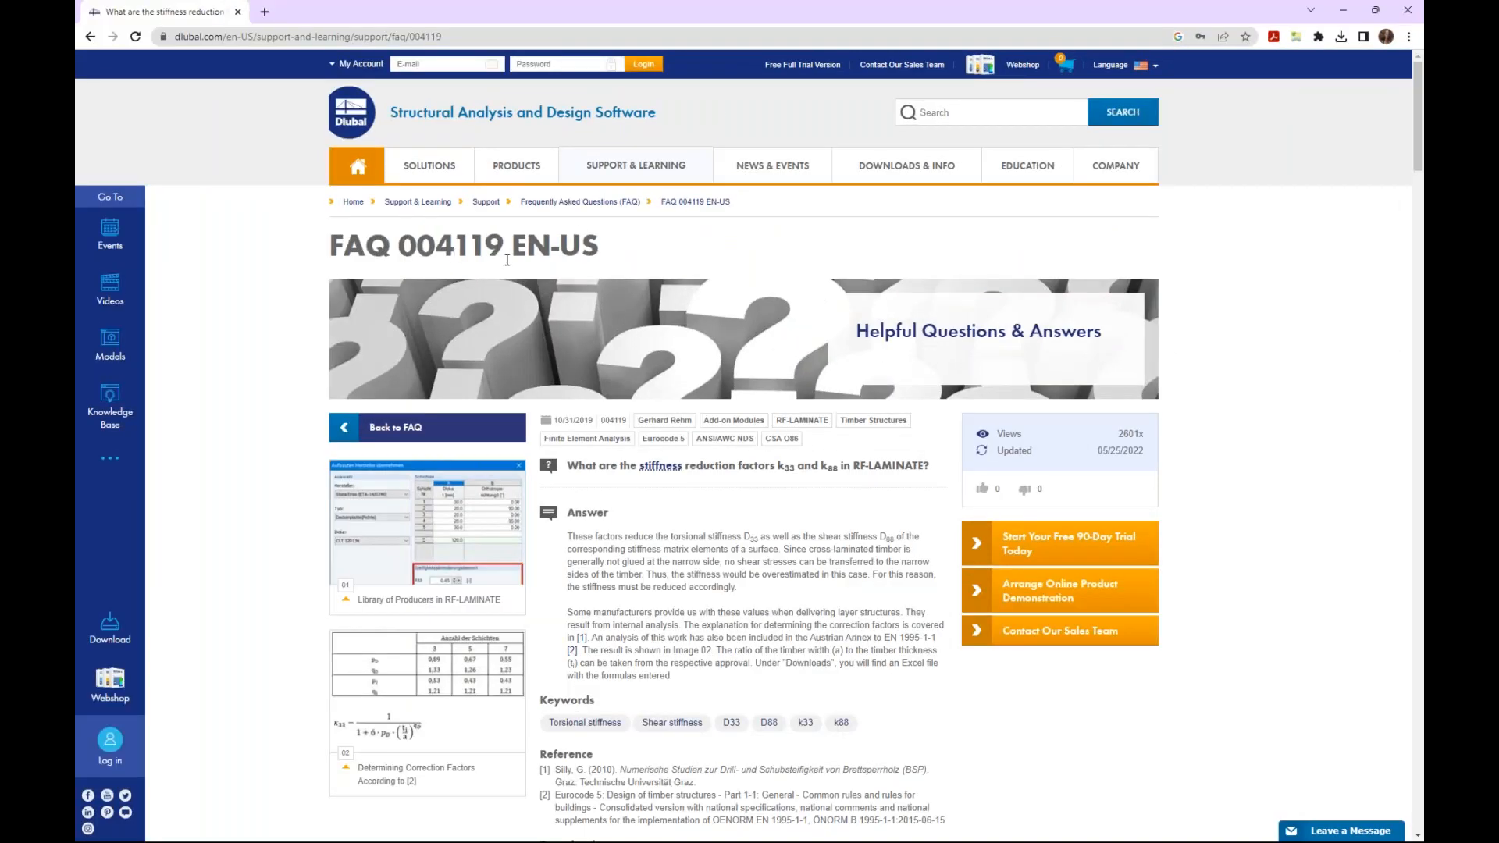
scroll(804, 408, down, 2)
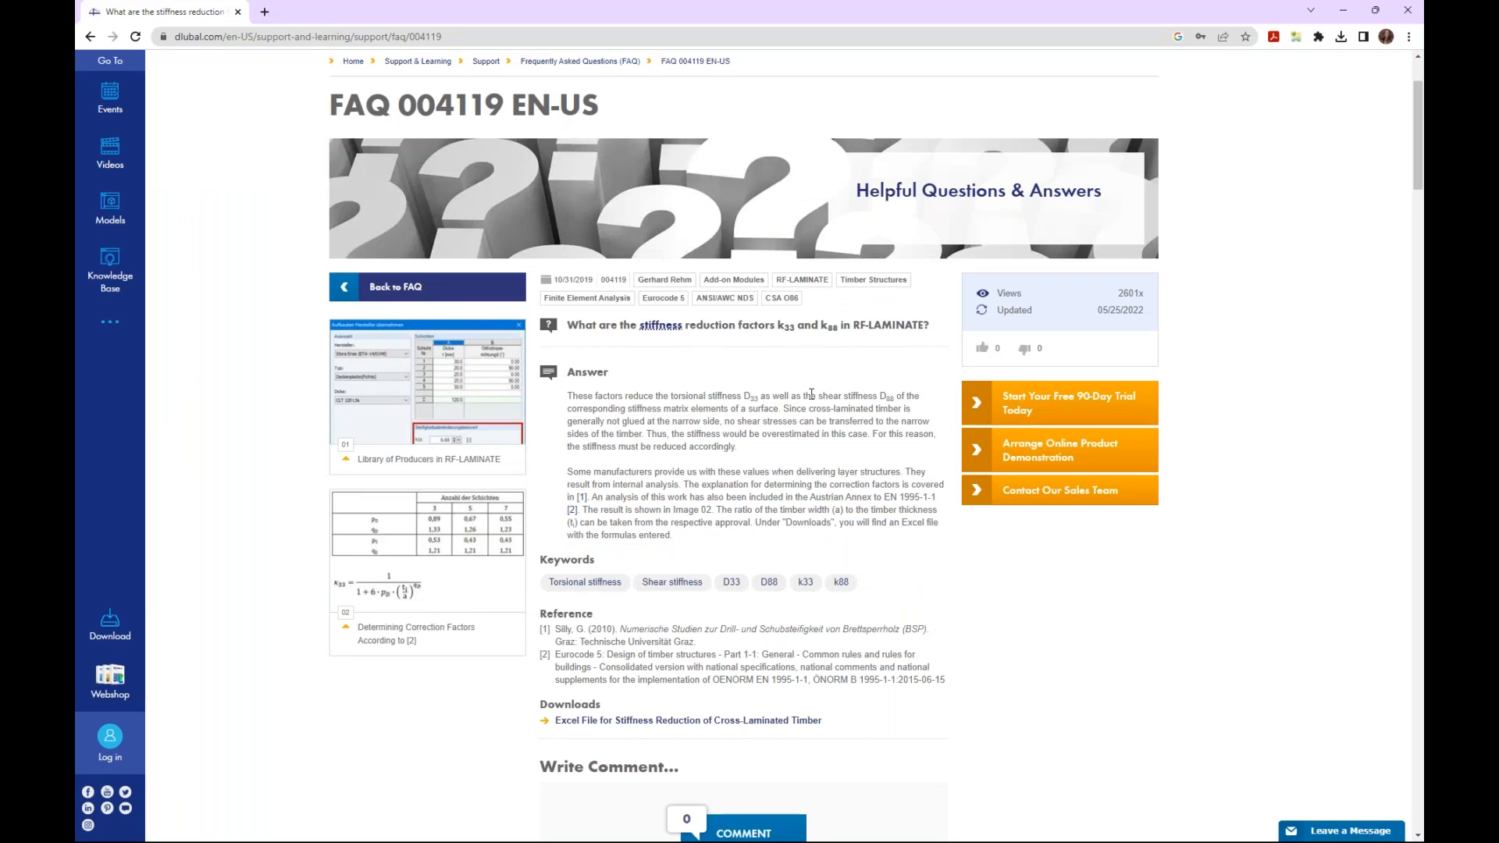
scroll(811, 395, down, 2)
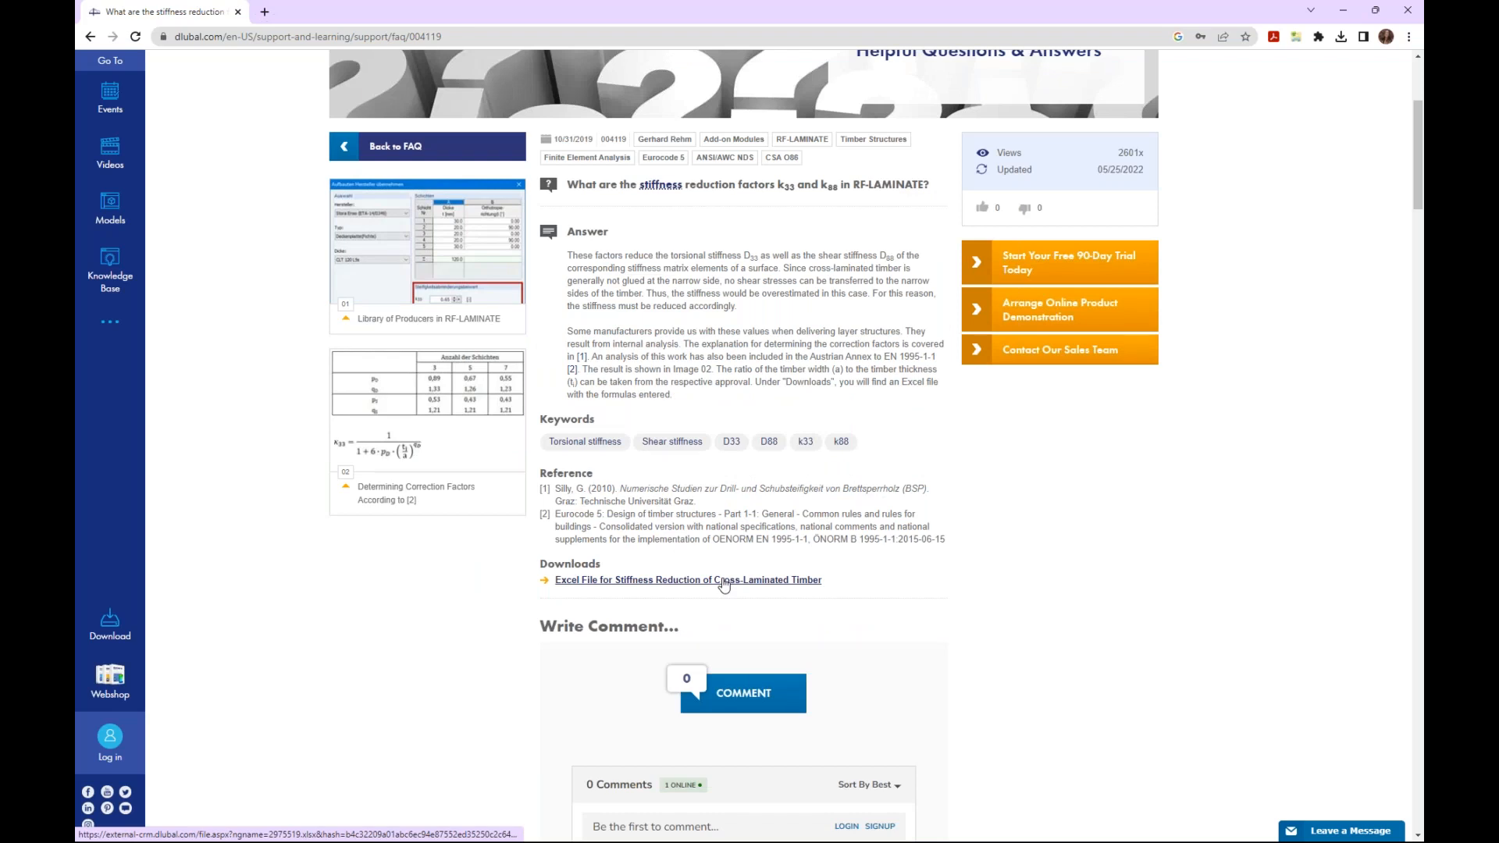
key(super+Tab)
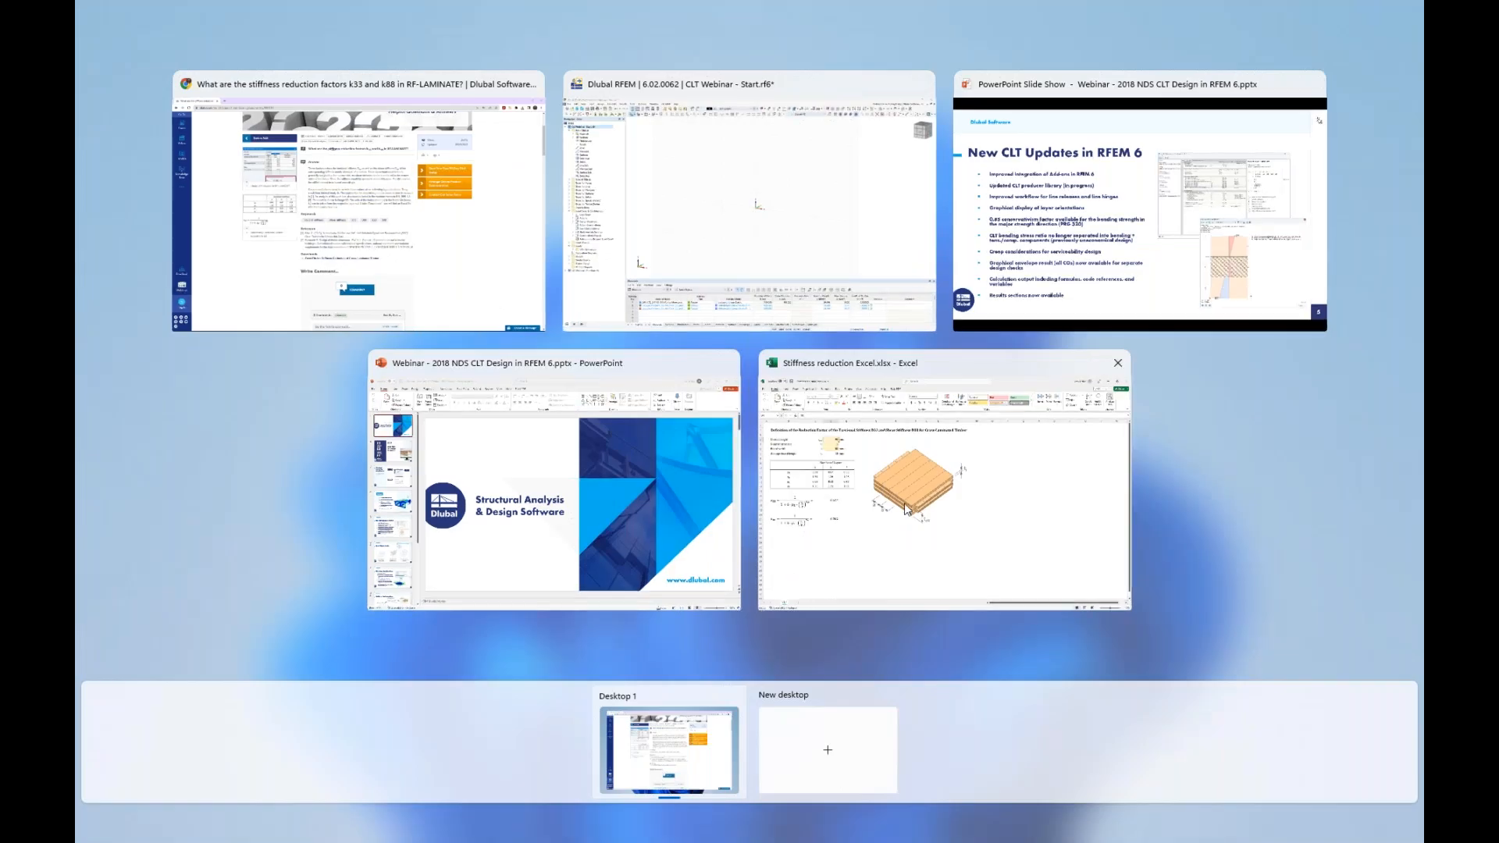
click(905, 509)
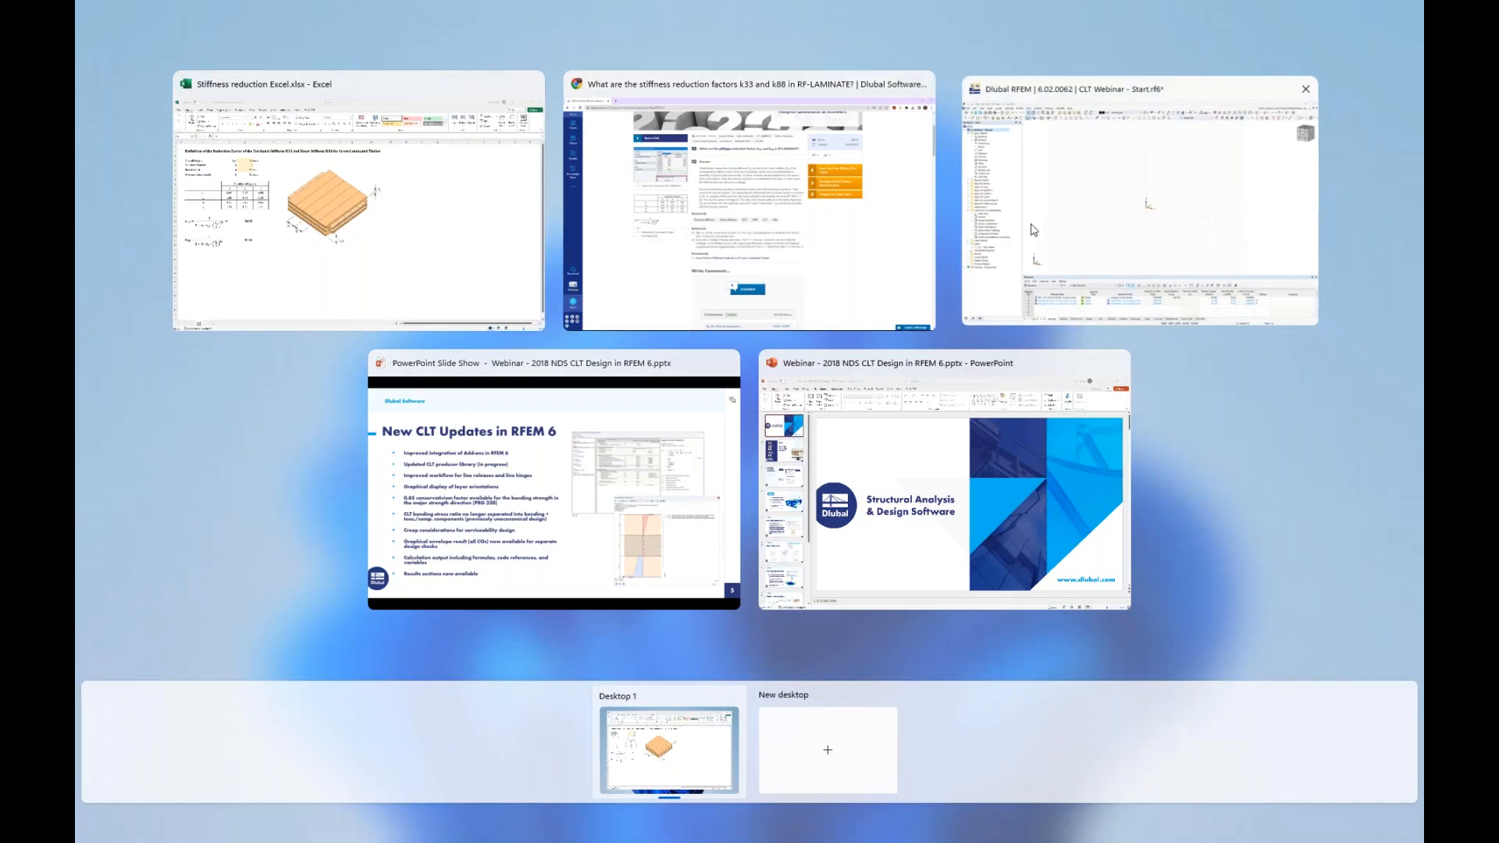
Return to RFEM to view the CLT stiffness reduction options, and switch to the PowerPoint slide show to view the Shear Failure Modes slide
click(1034, 229)
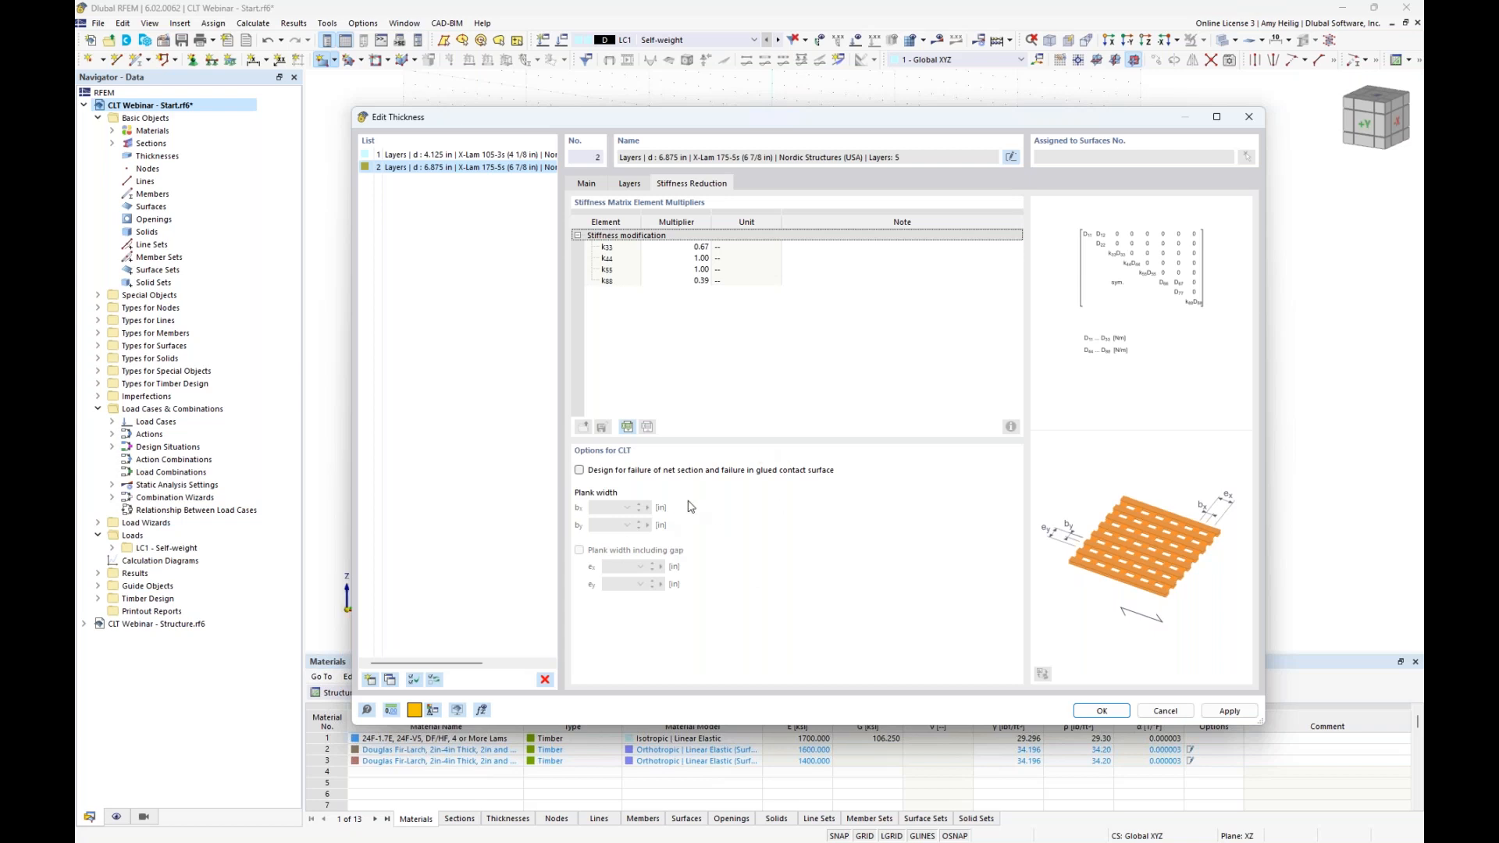
key(super+Tab)
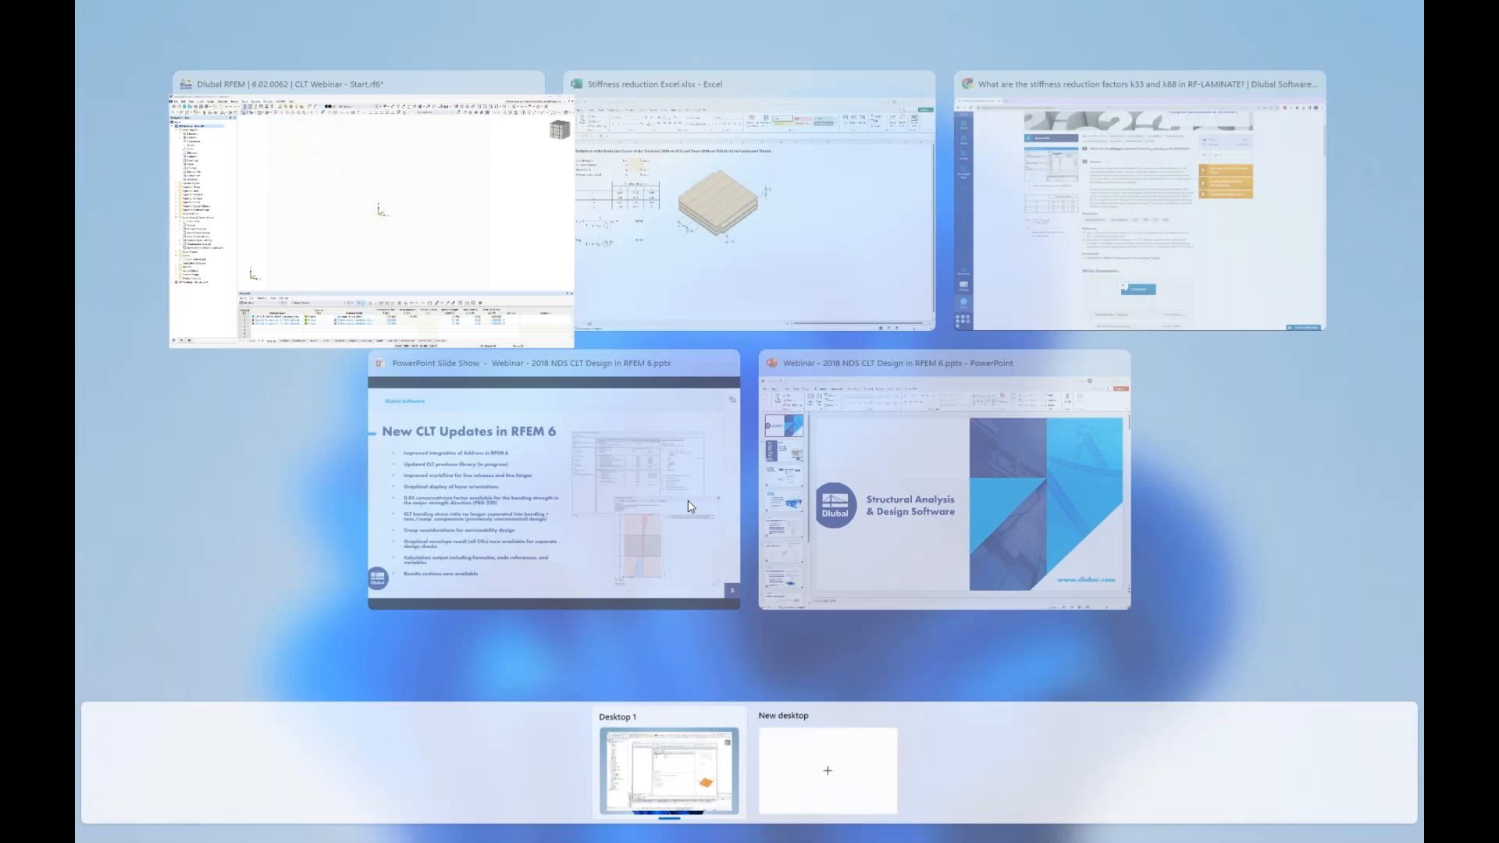
click(643, 485)
key(Right)
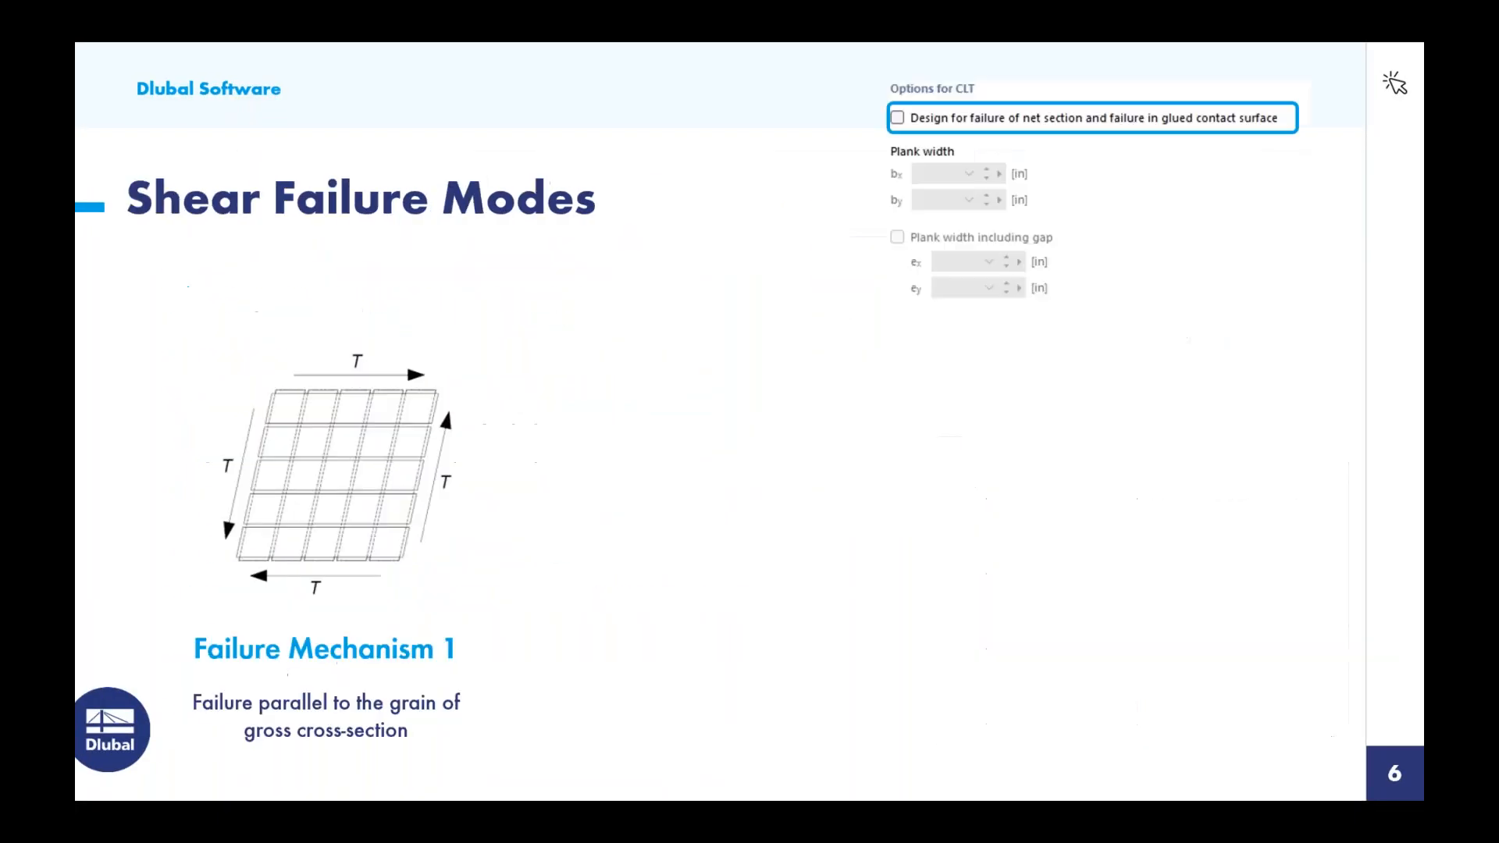
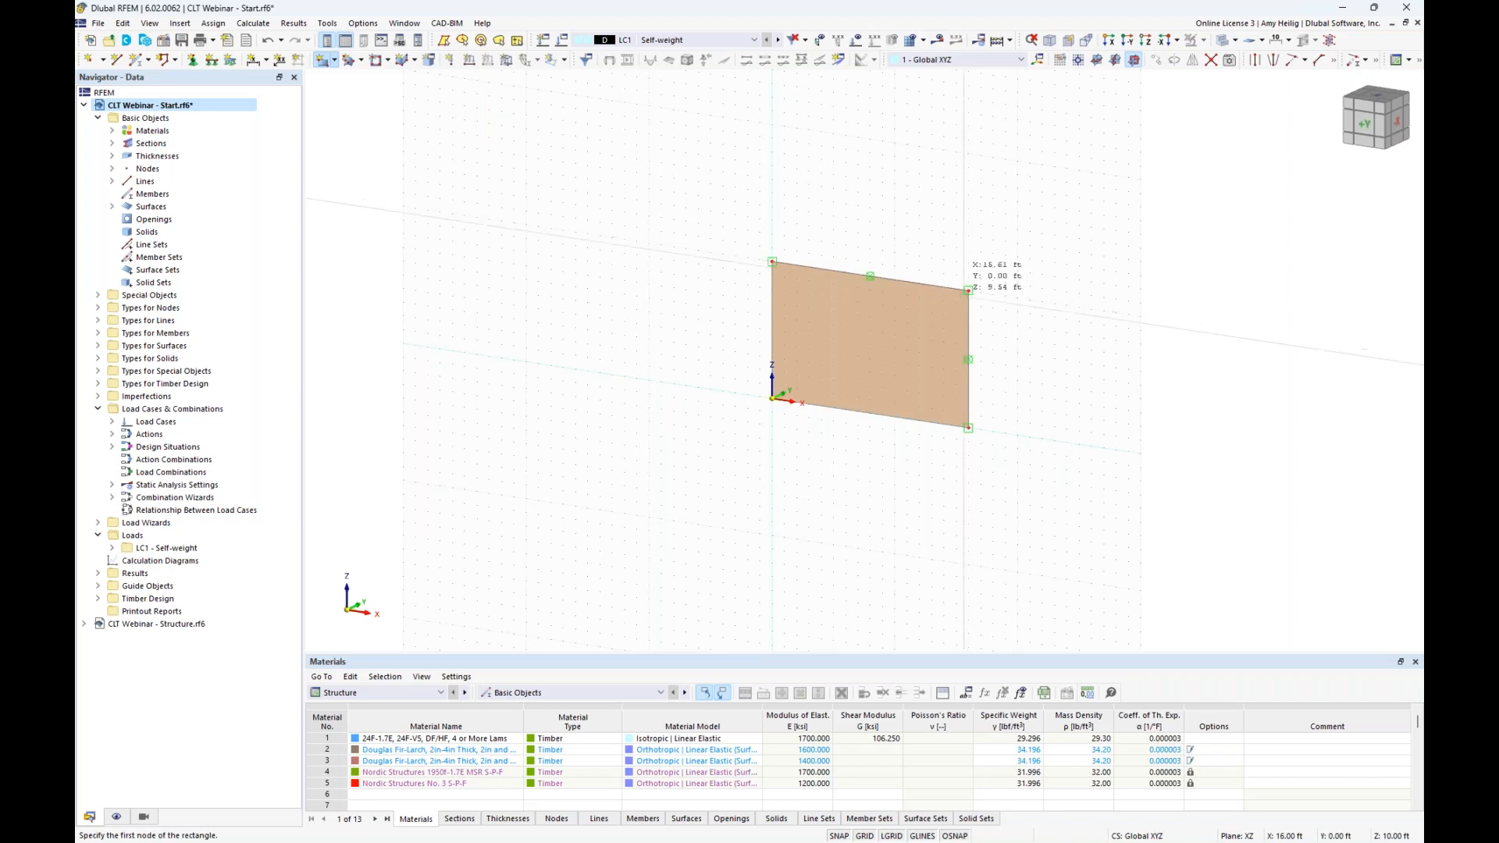
Draw a second rectangular wall surface in the XZ plane from X 16 ft, Z 0 ft to X 26 ft, Z 10 ft, adjoining the existing wall
middle_drag(859, 321, 779, 299)
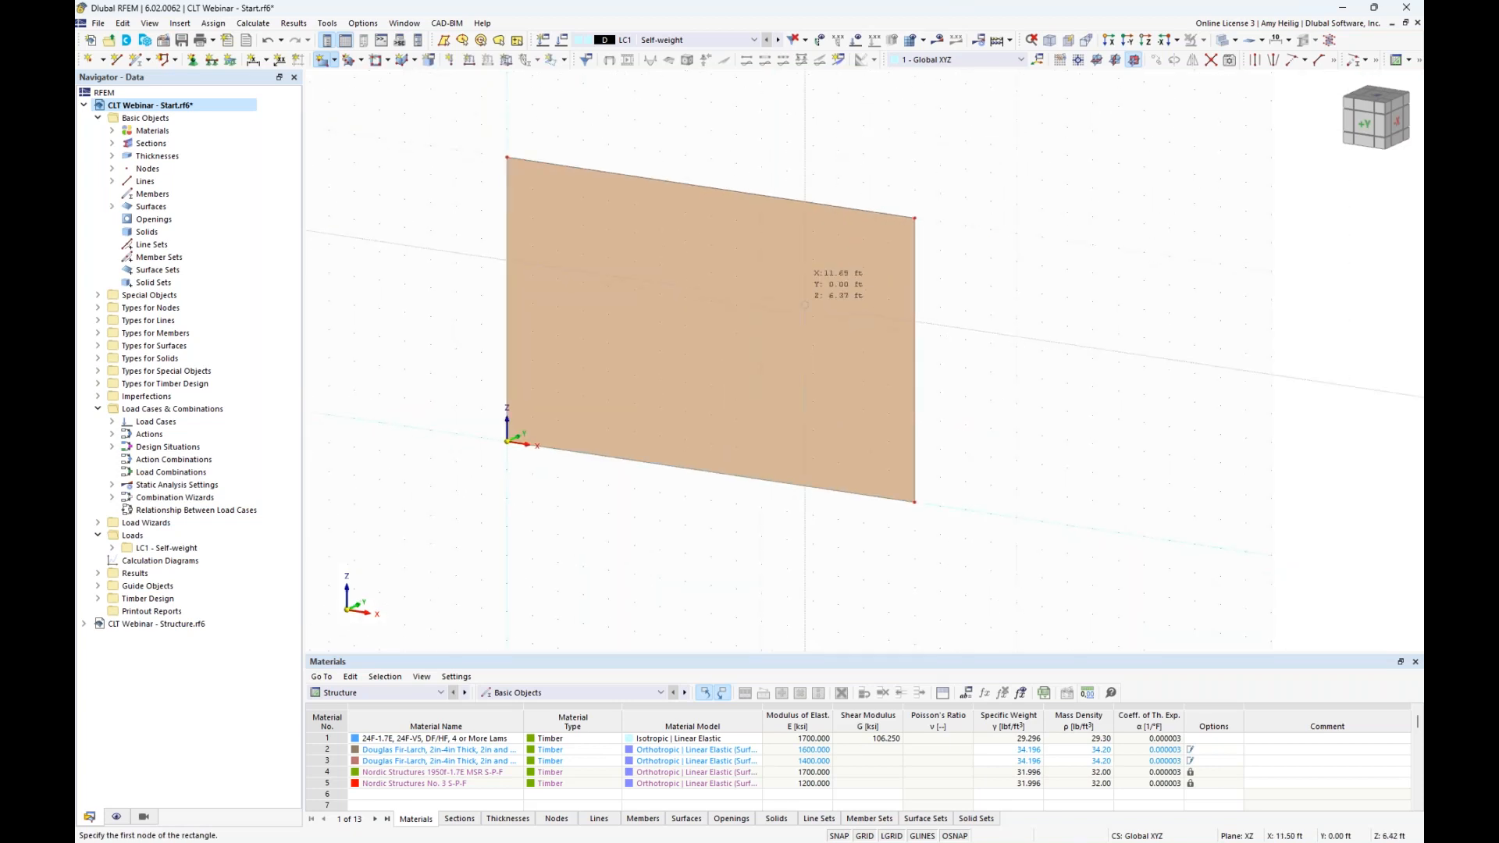
click(909, 500)
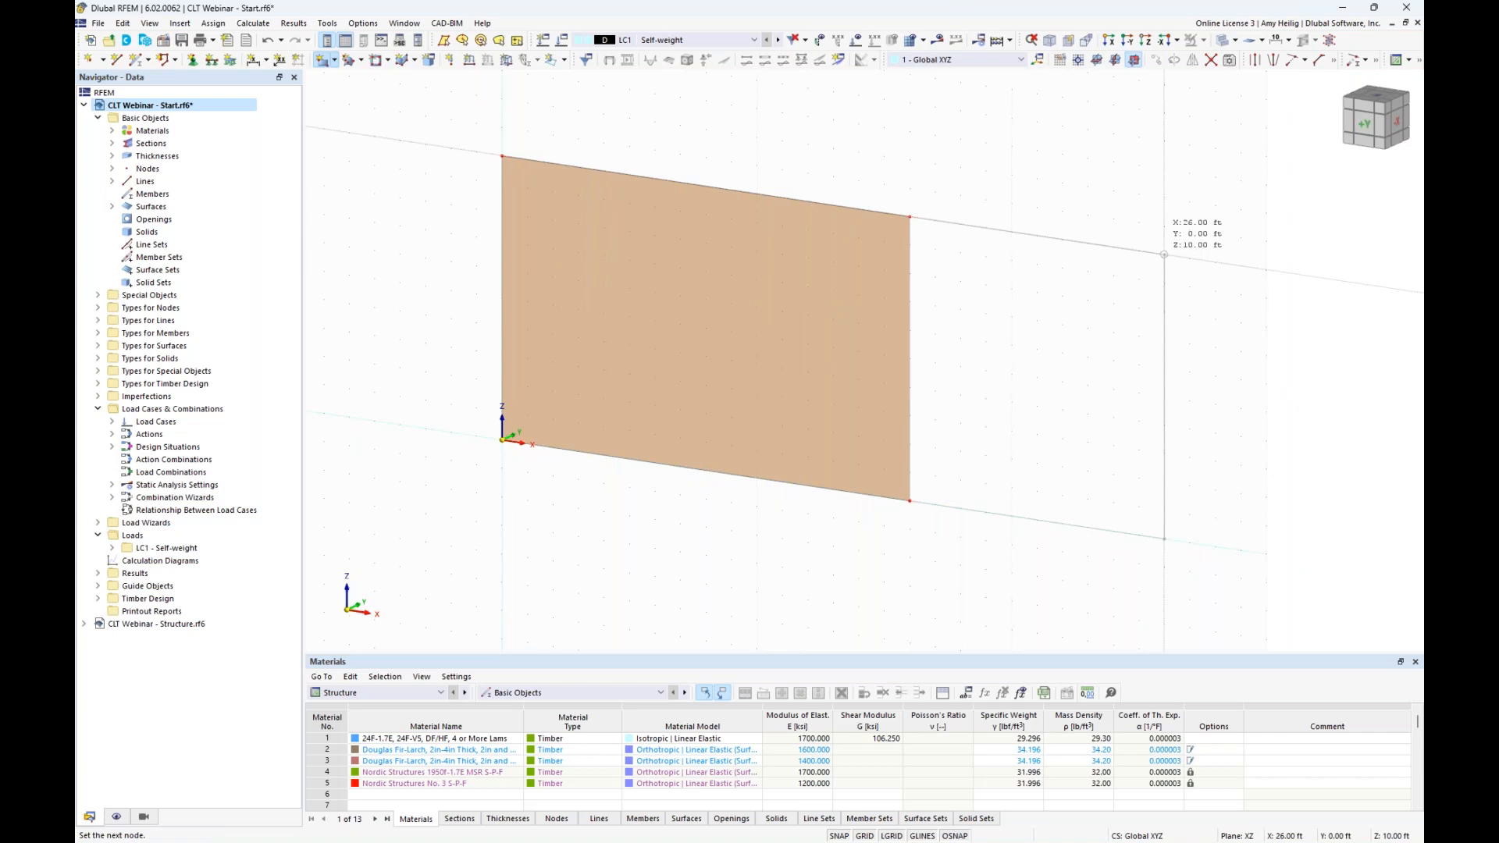
click(1163, 254)
Set the work plane to YZ and draw a rectangular wall surface from the origin to Y 13 ft, Z 10 ft
ctrl+middle_drag(671, 434, 945, 433)
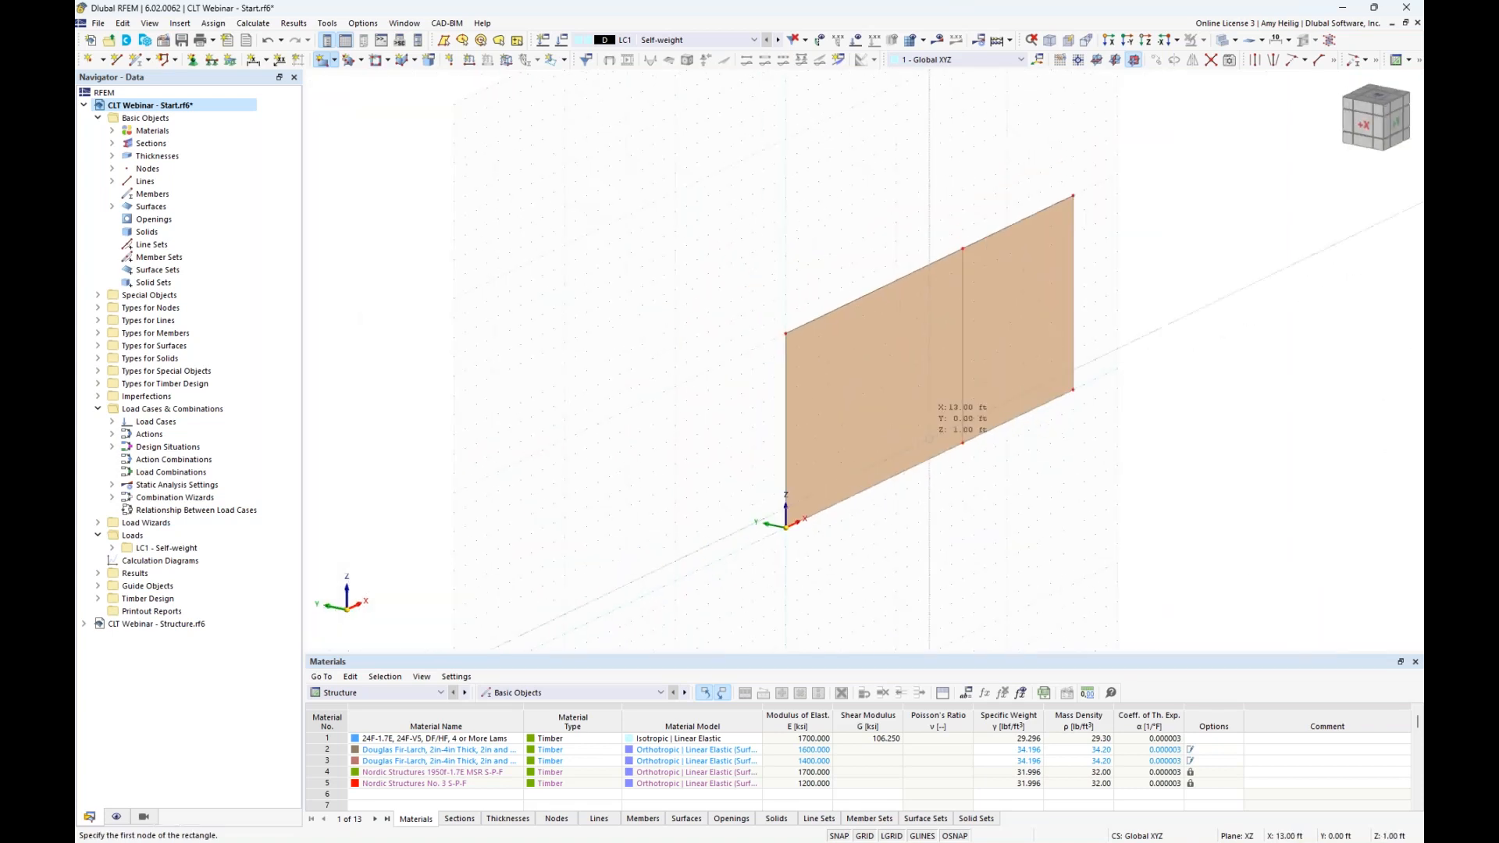
click(1111, 62)
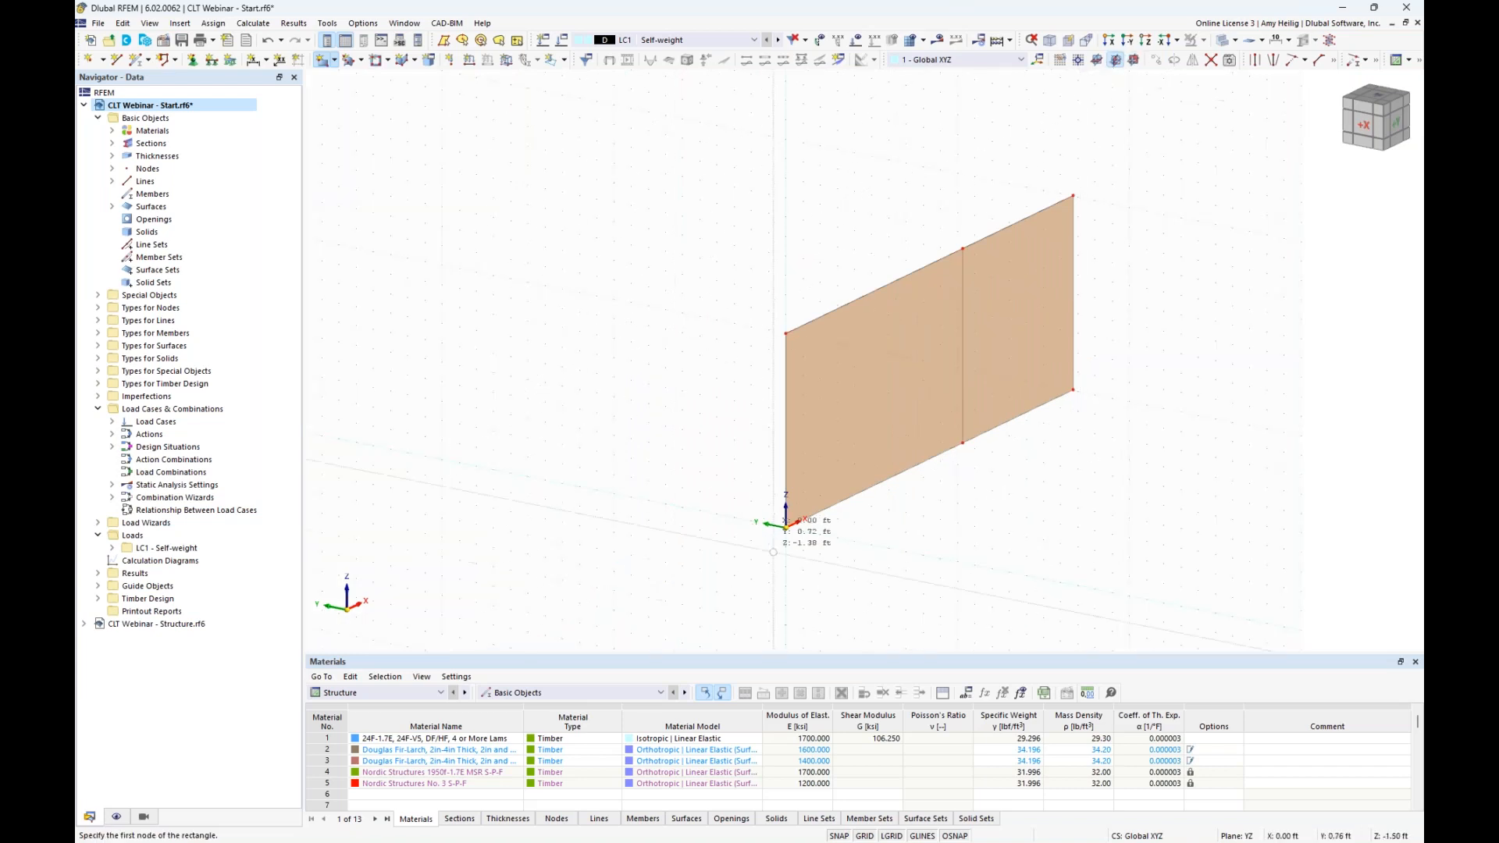
click(785, 527)
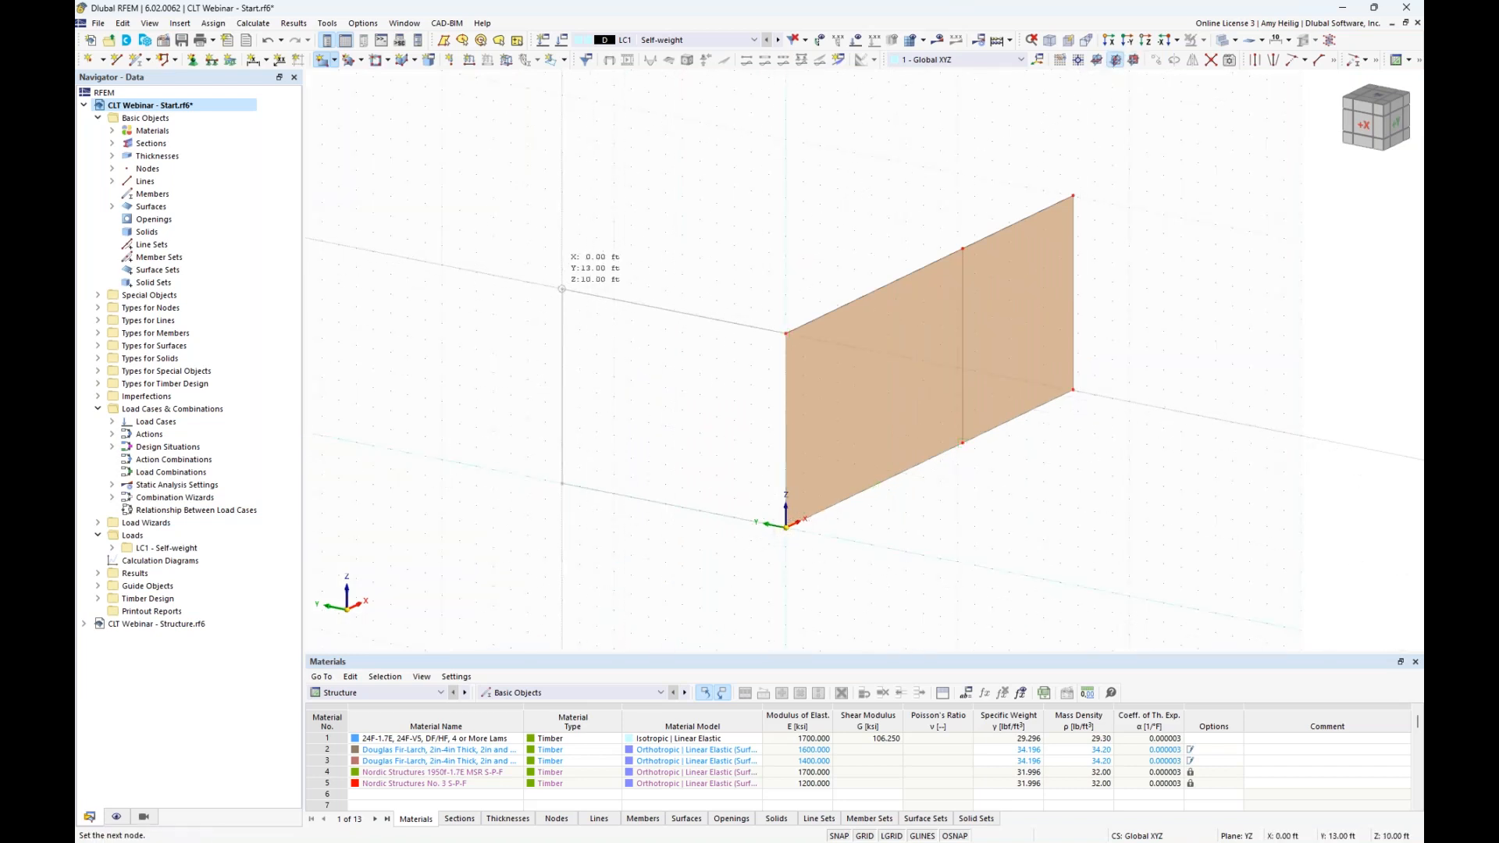
click(561, 289)
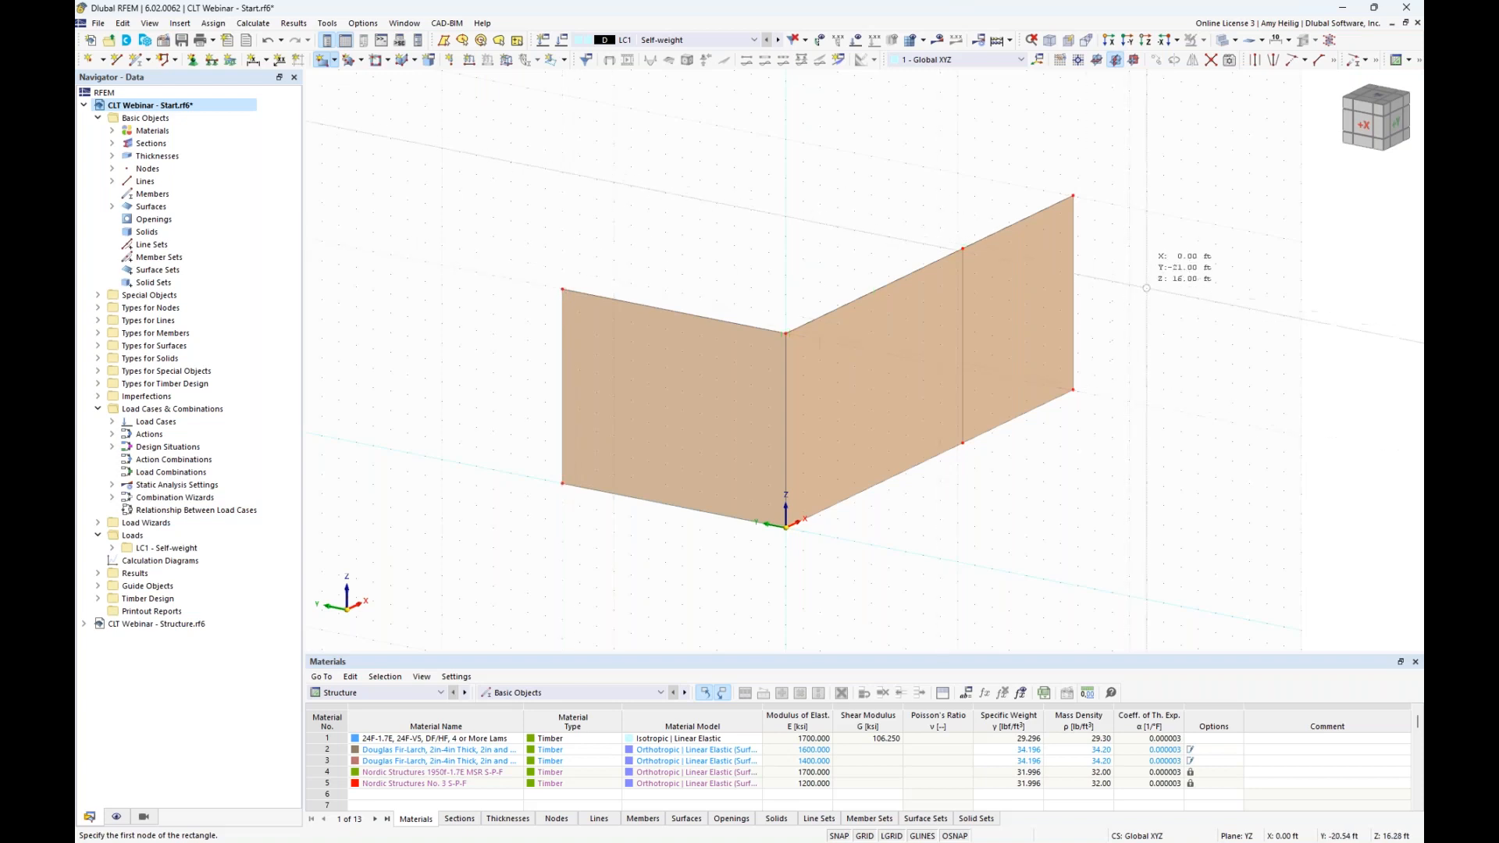
Copy the YZ wall surface from the origin edge to the joint between the two front walls at X 16 ft
ctrl+middle_drag(1208, 339, 999, 380)
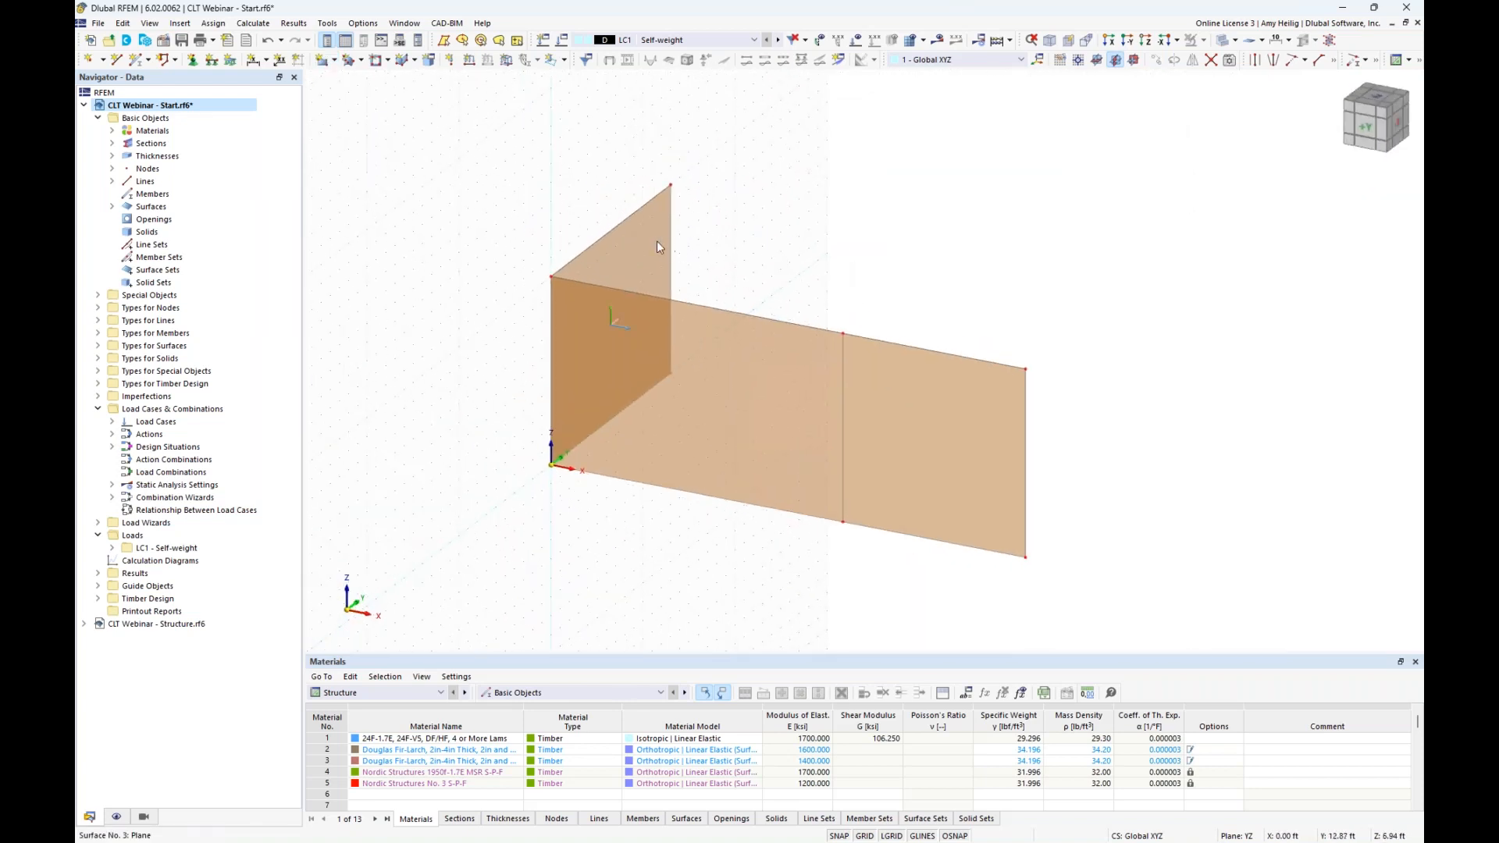
click(551, 275)
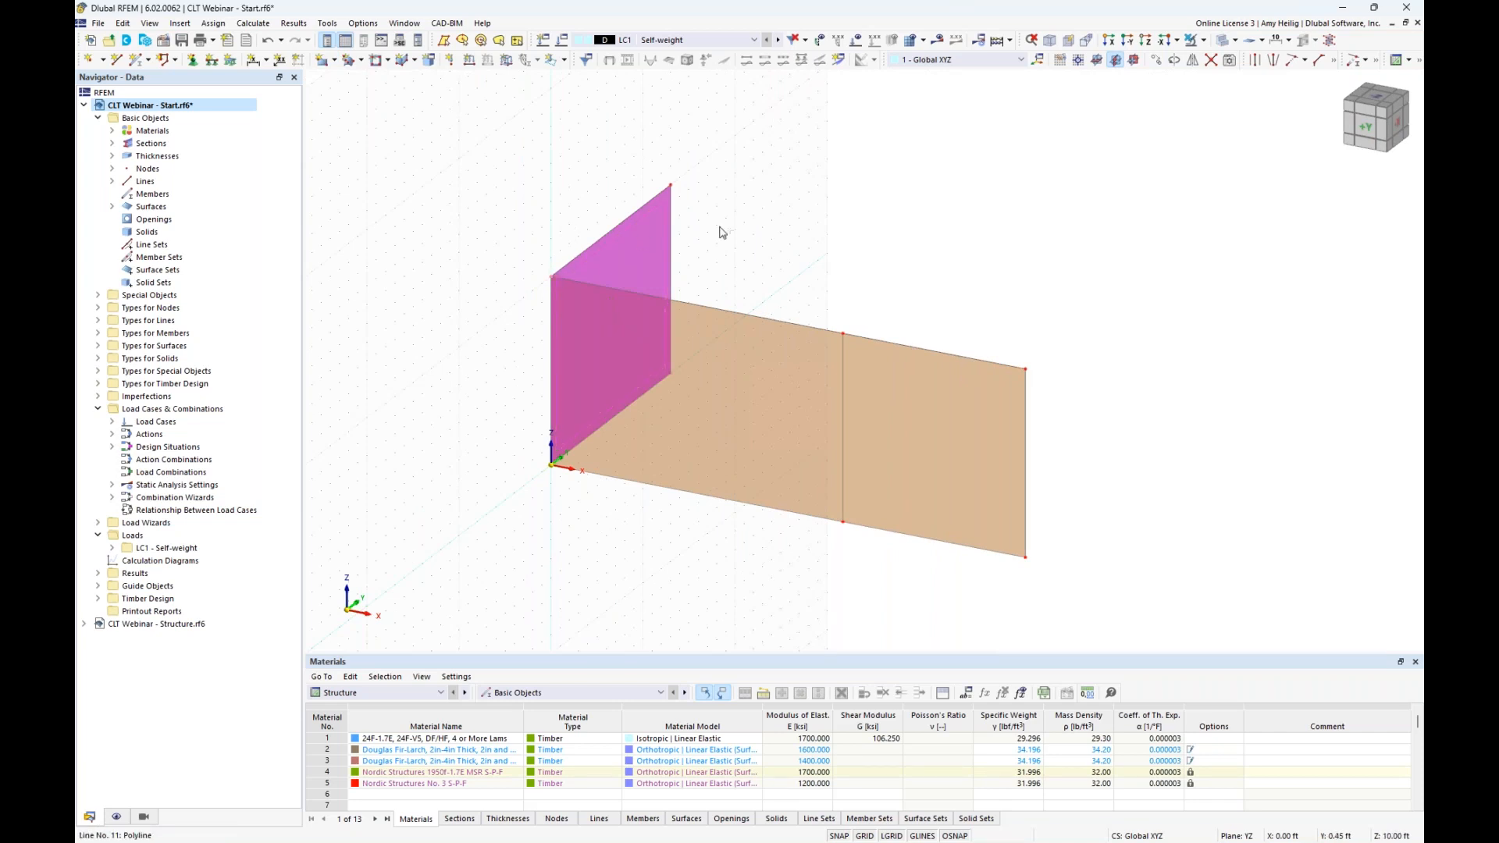
click(843, 334)
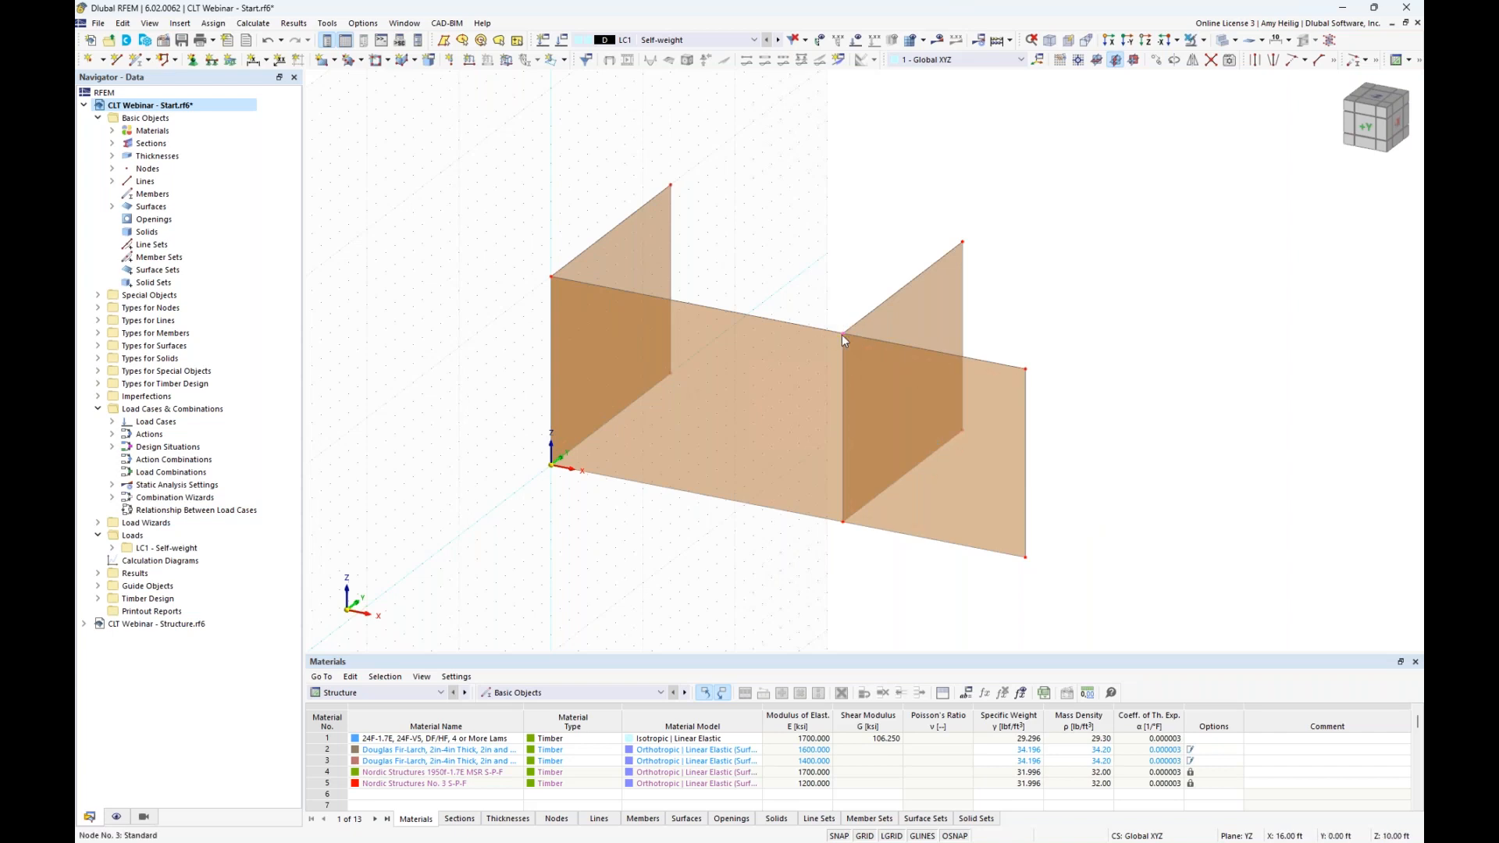
Copy the upper node at the joint of the two front walls with a Y displacement of -1.5 ft
click(1158, 62)
click(542, 304)
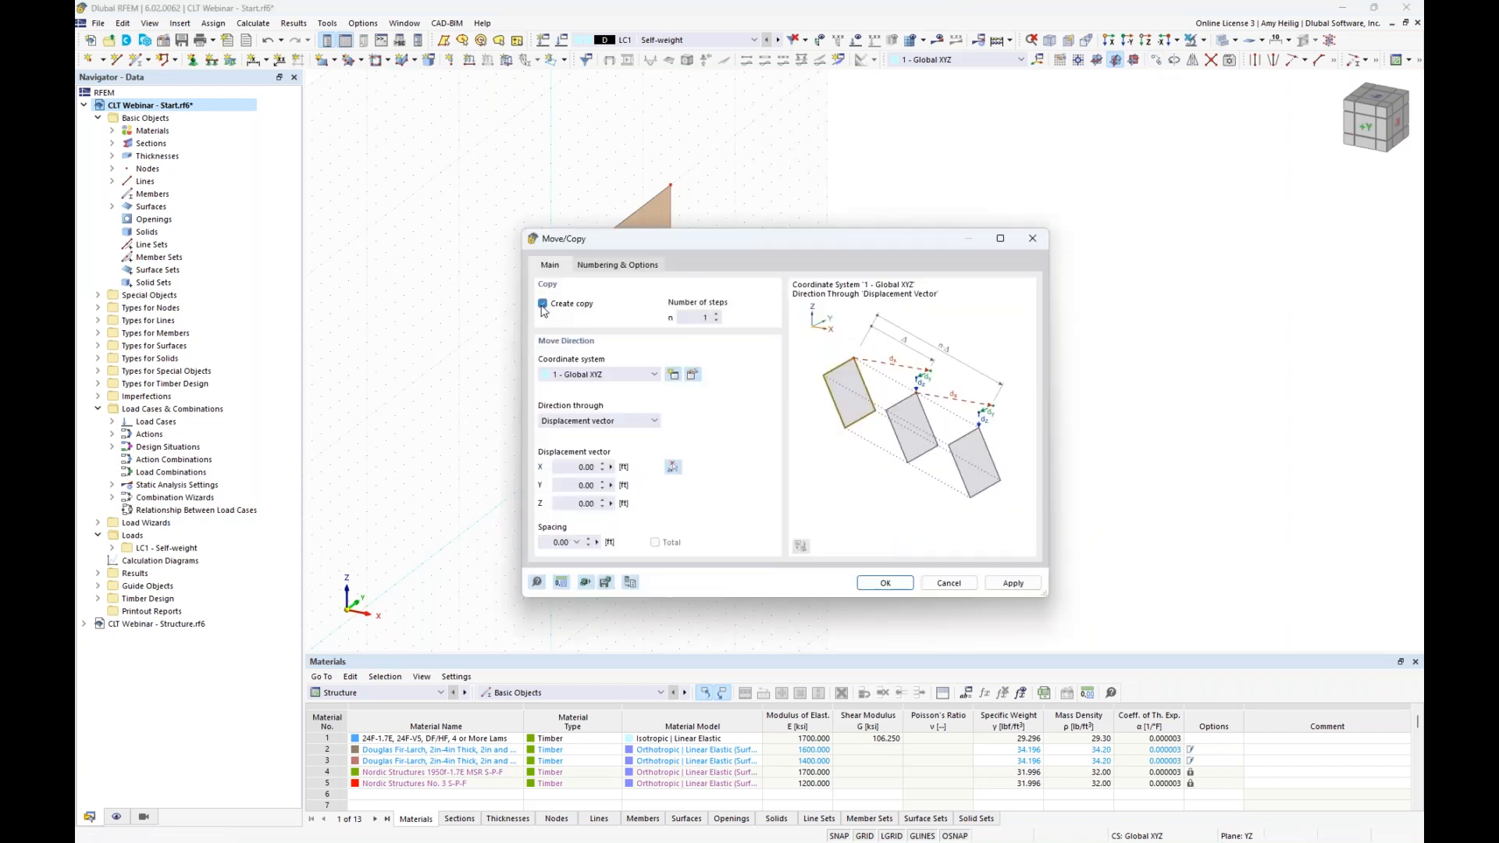
click(571, 484)
text(-1.5)
click(885, 582)
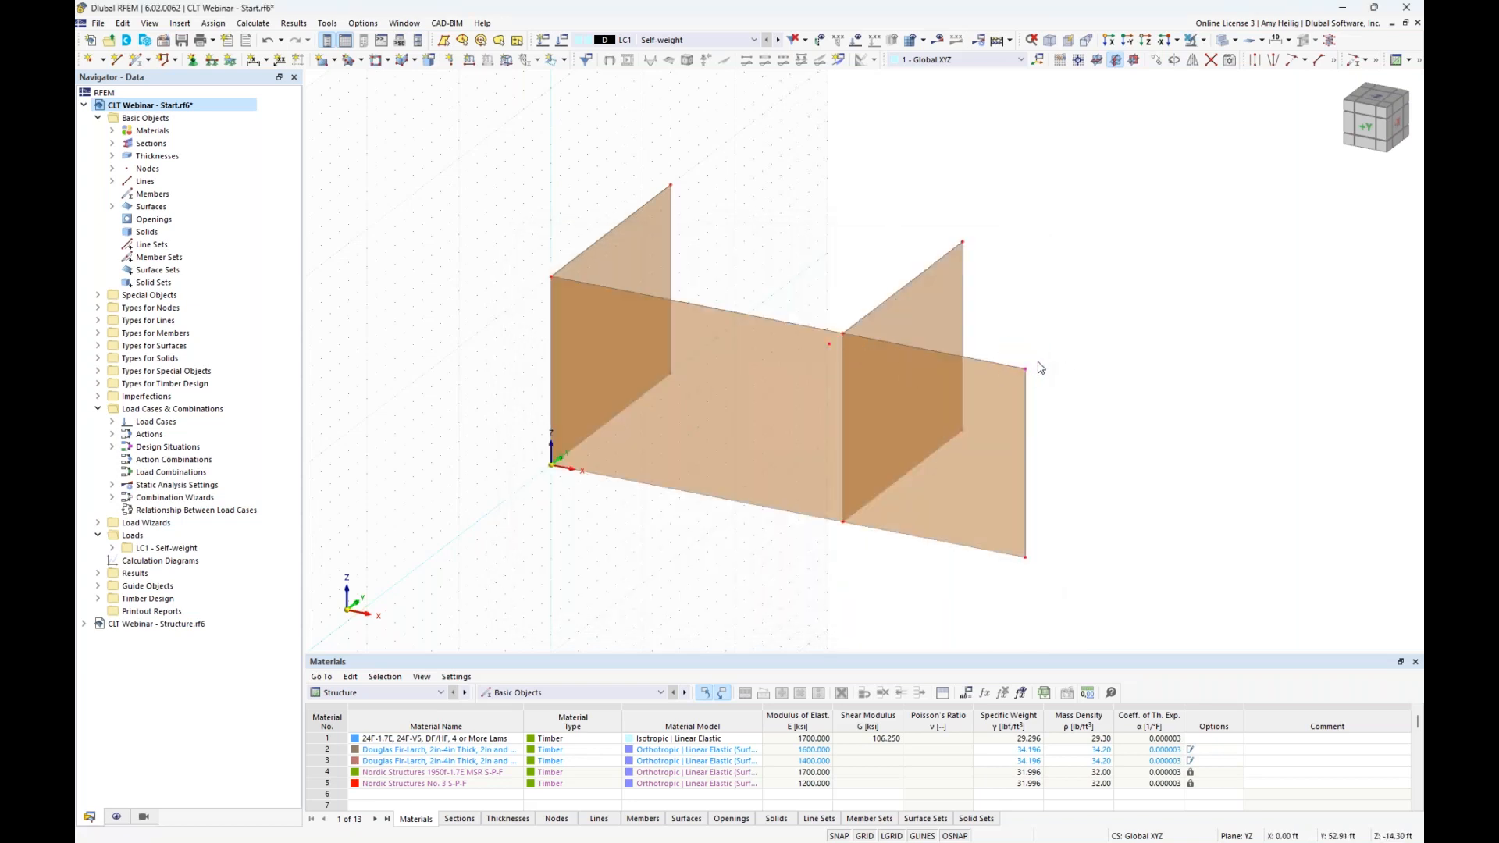
Copy the upper node at the front wall's free end with displacements of X 1.5 ft and Y -1.5 ft
click(1156, 61)
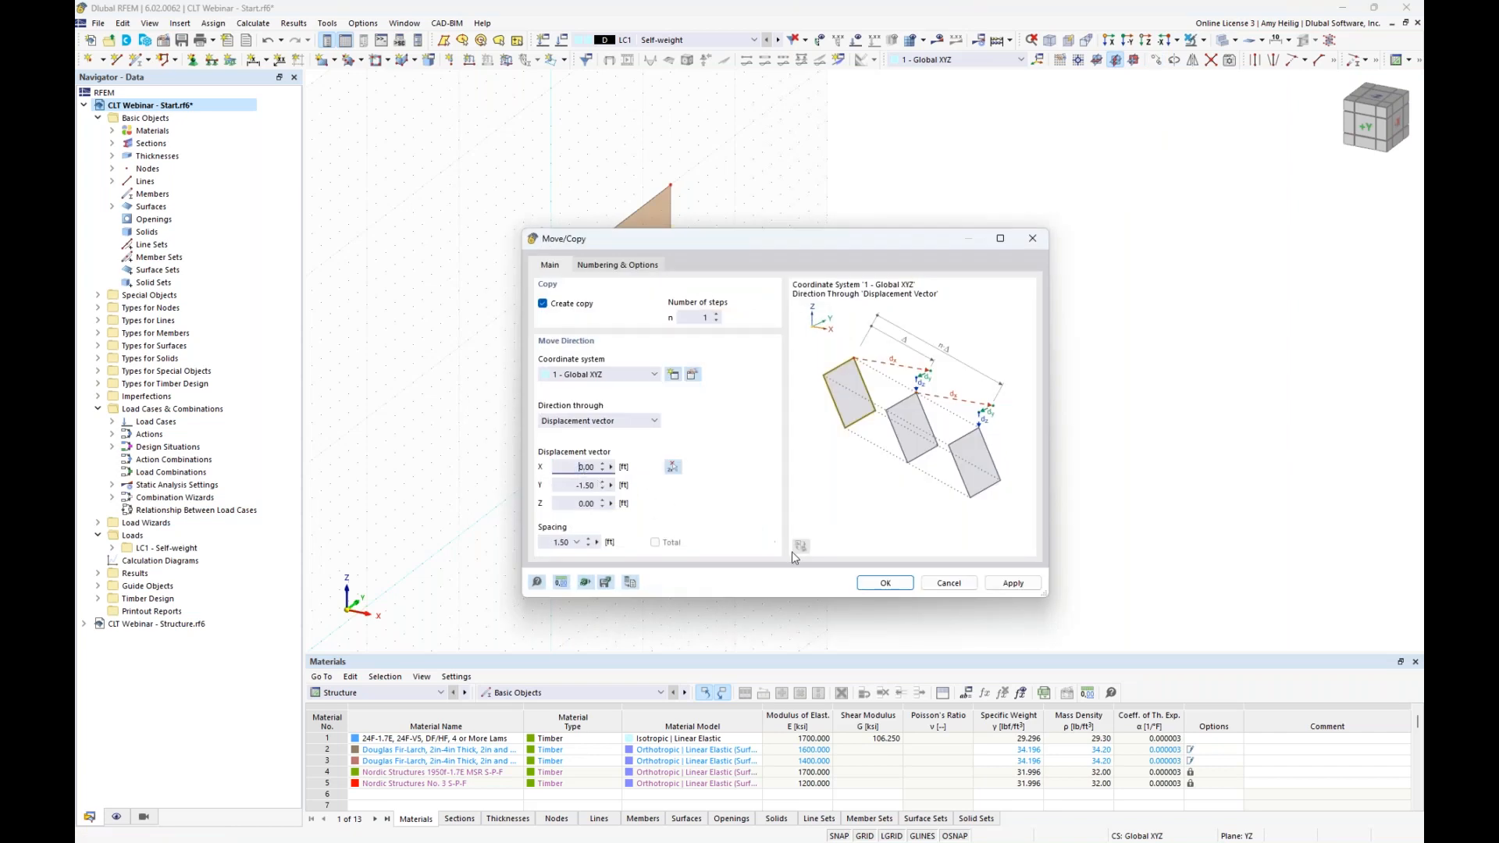
text(1.5)
click(886, 583)
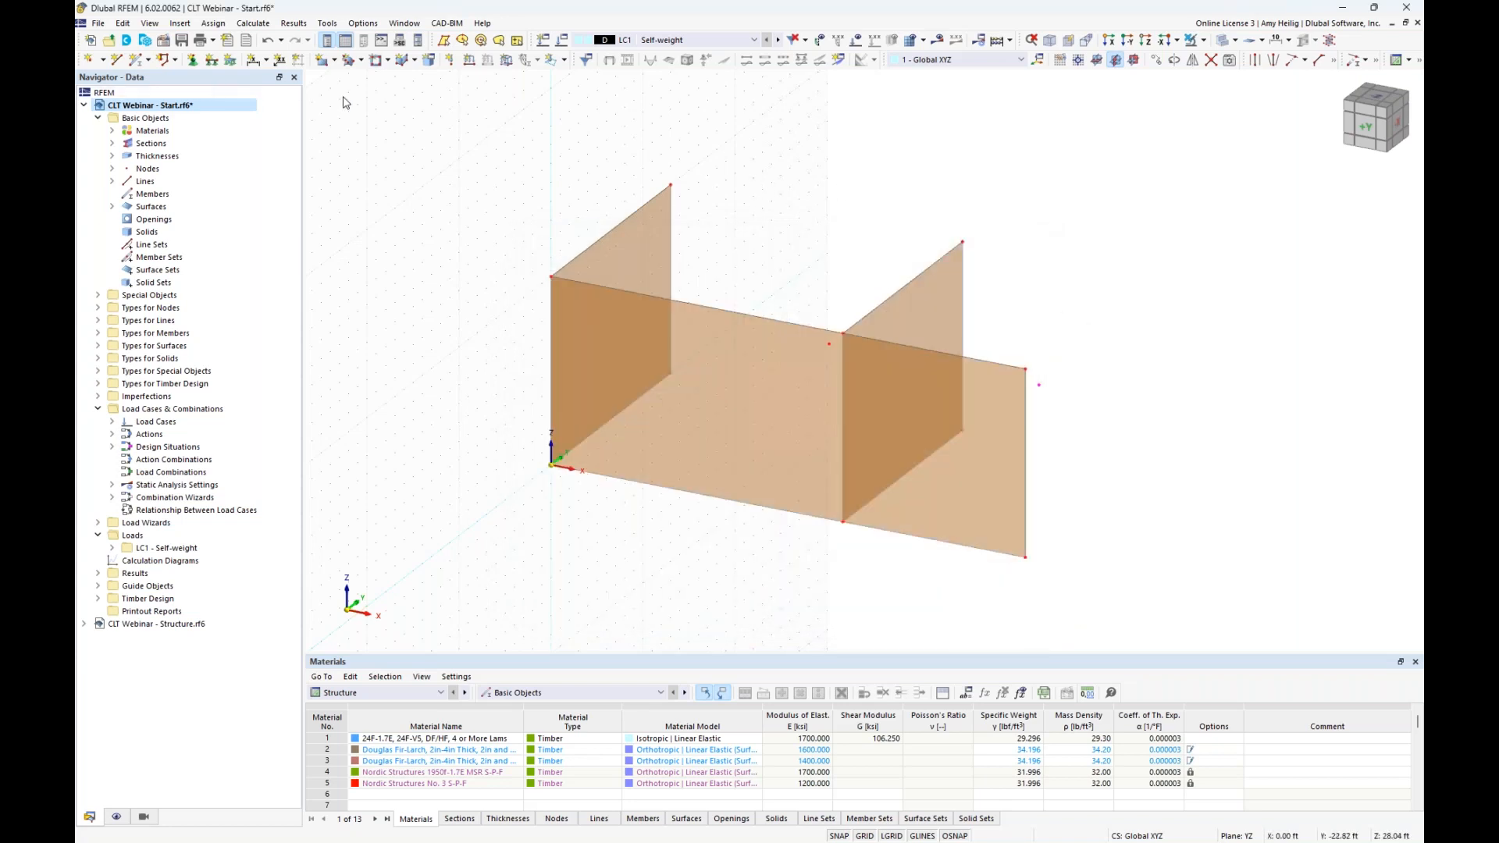
Create a rectangular roof surface with the X-Lam 175-5s thickness from X 0, Y 13, Z 10 ft to X 16, Y -1.5, Z 10 ft
click(320, 63)
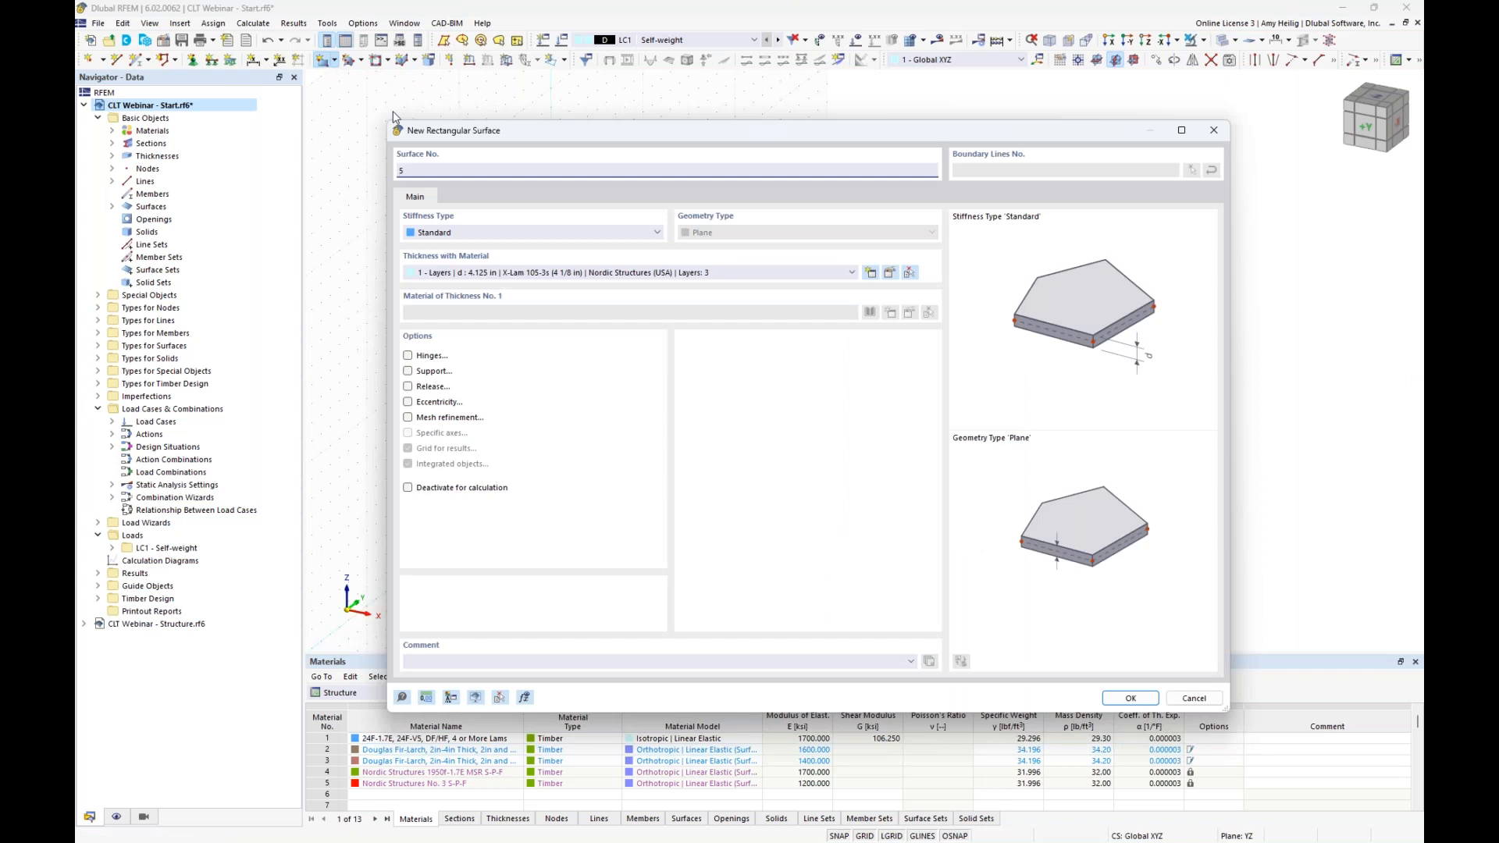
click(503, 274)
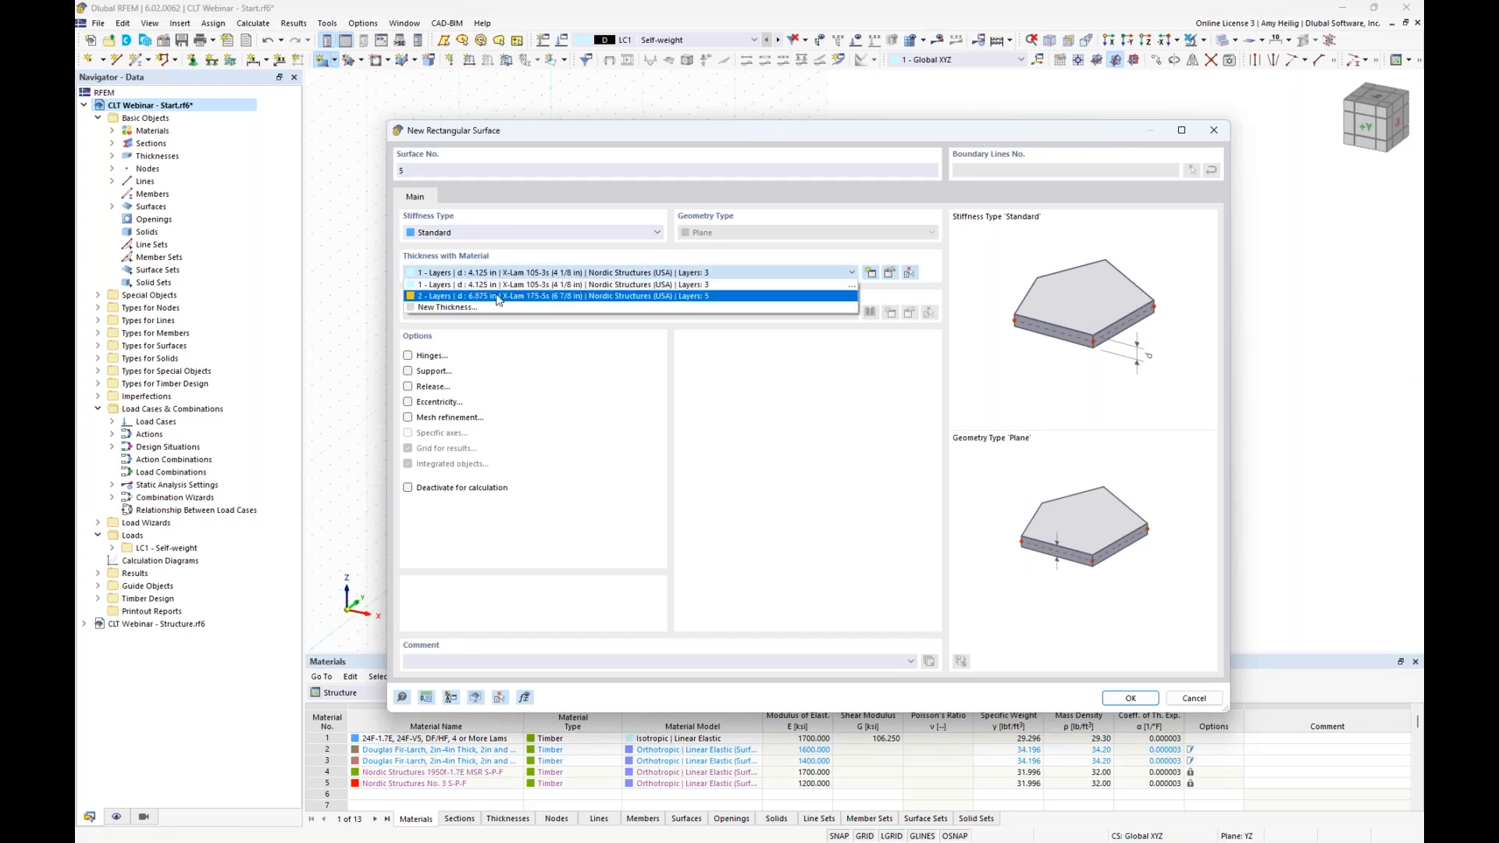
click(498, 297)
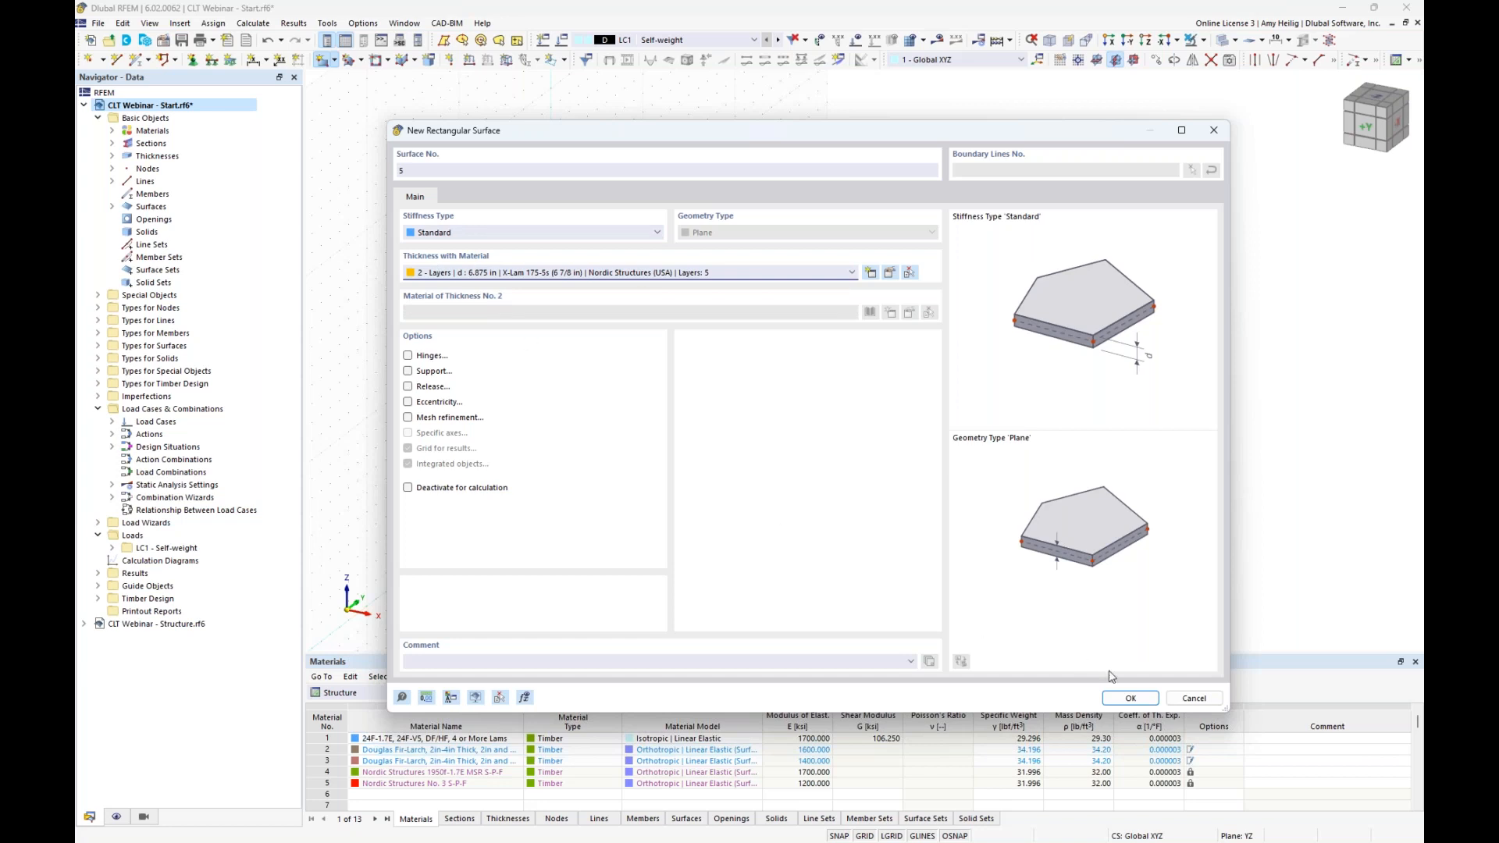
click(1124, 698)
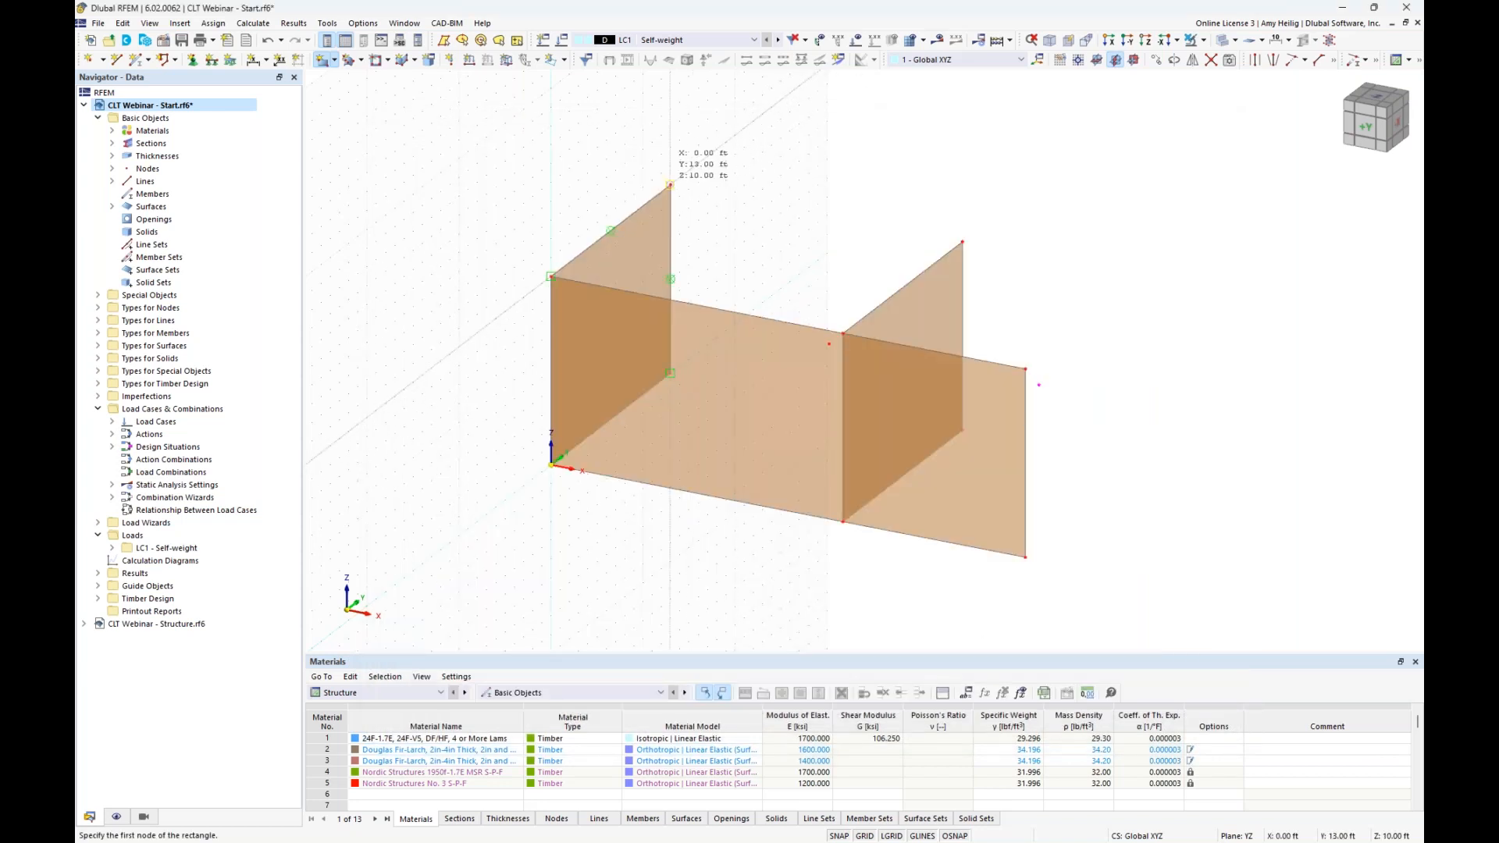
click(669, 185)
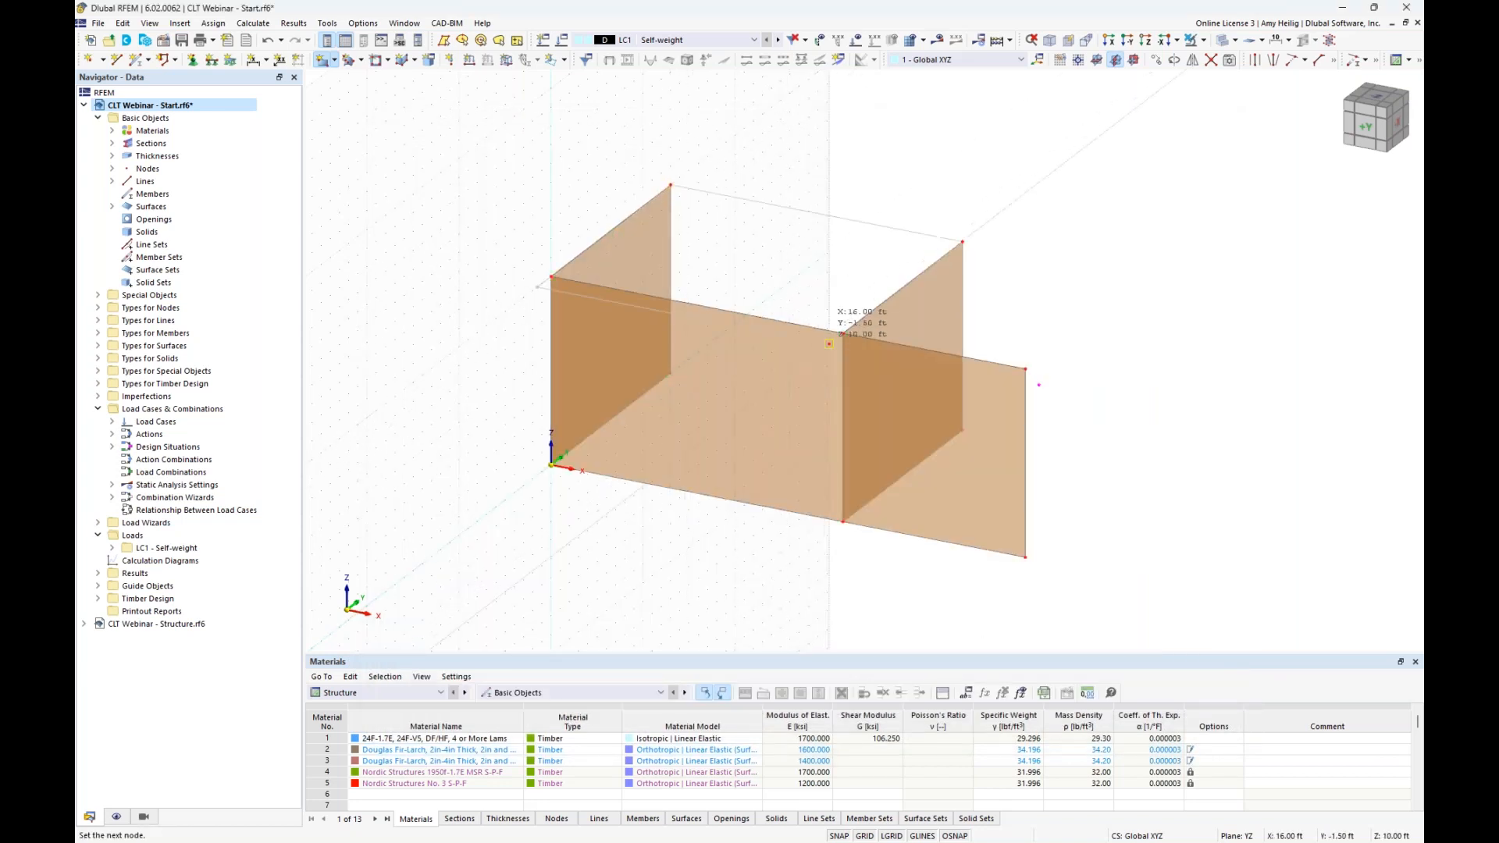
click(829, 344)
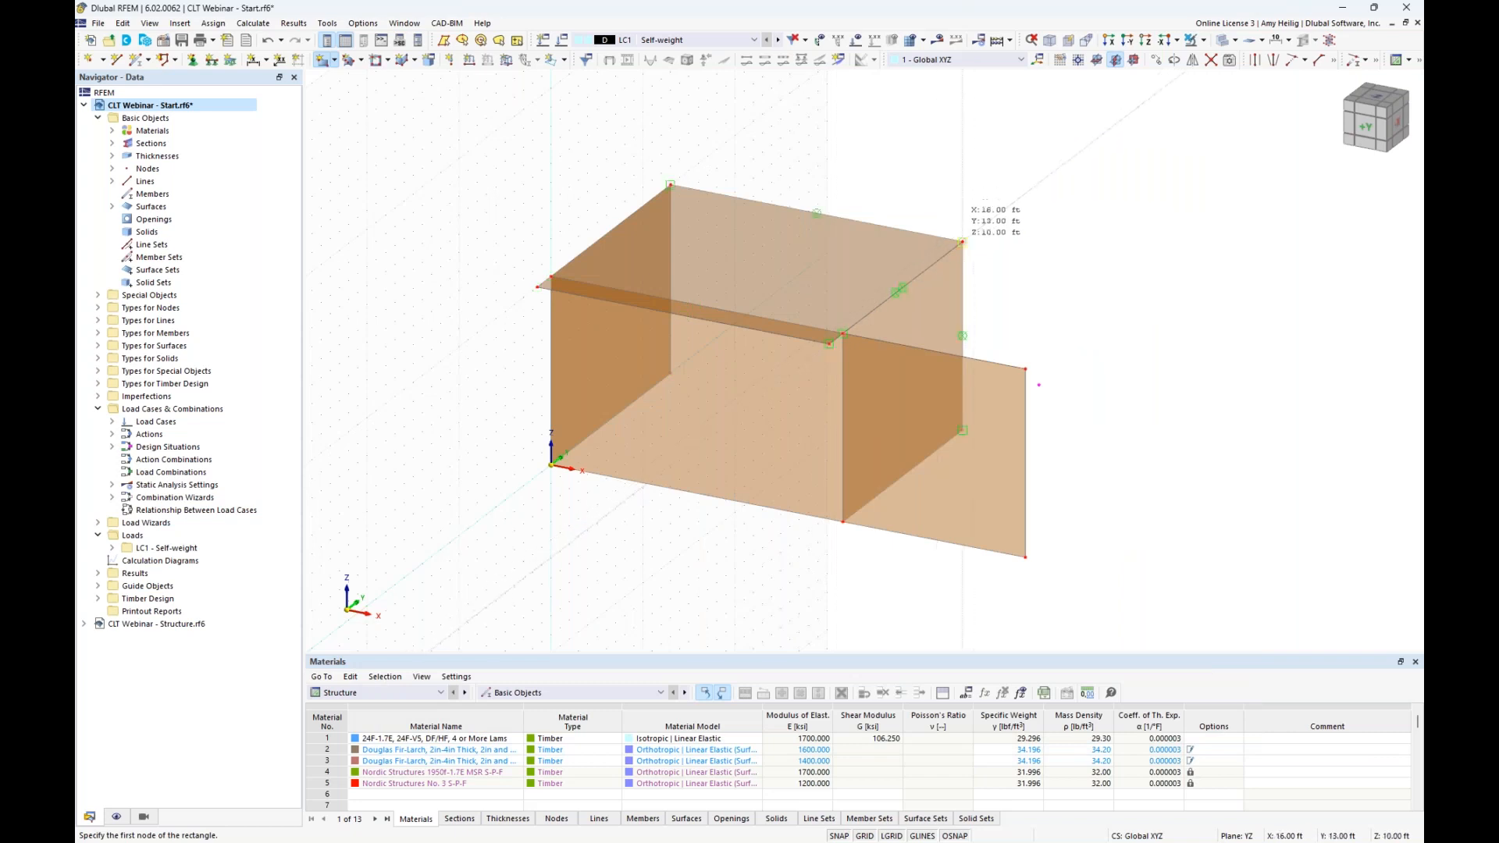
Draw the second roof surface from X 16, Y 13, Z 10 ft to the overhang node at X 27.5, Y -1.5, Z 10 ft
click(961, 242)
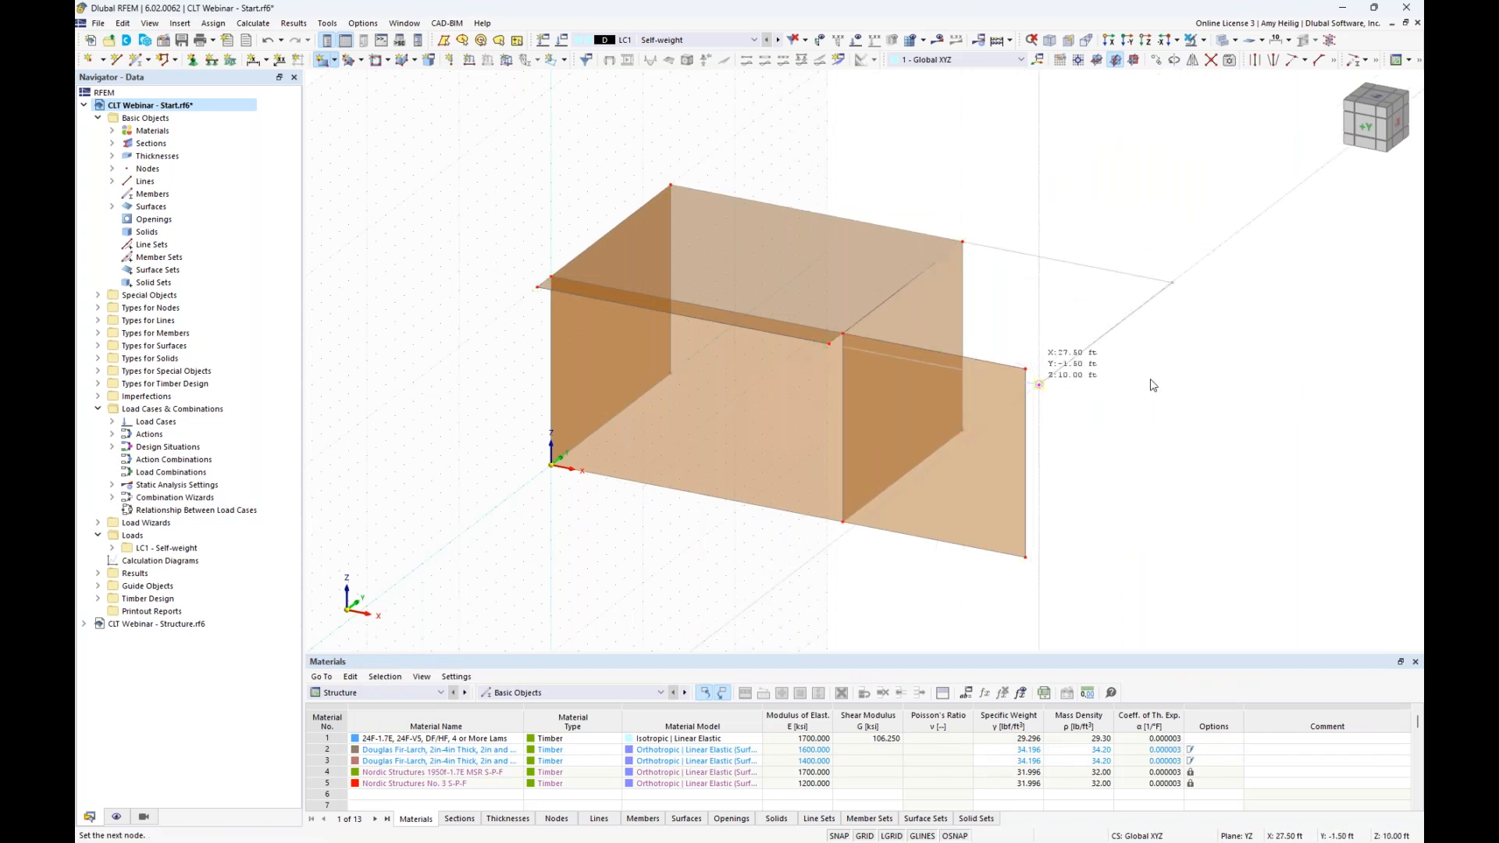
key(Escape)
scroll(1141, 402, down, 1)
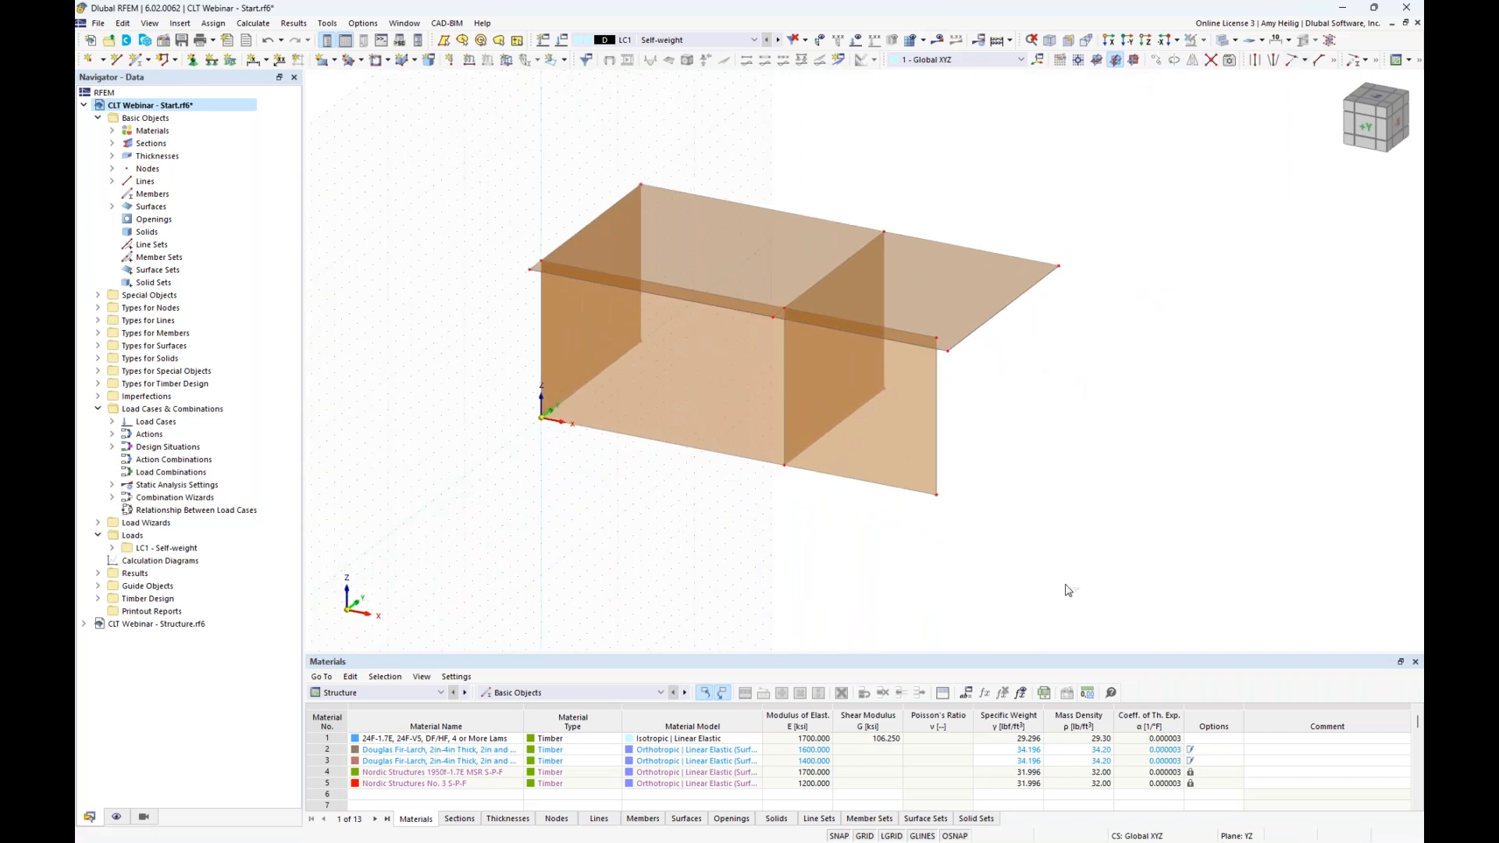
drag(1176, 581, 472, 152)
scroll(531, 257, up, 3)
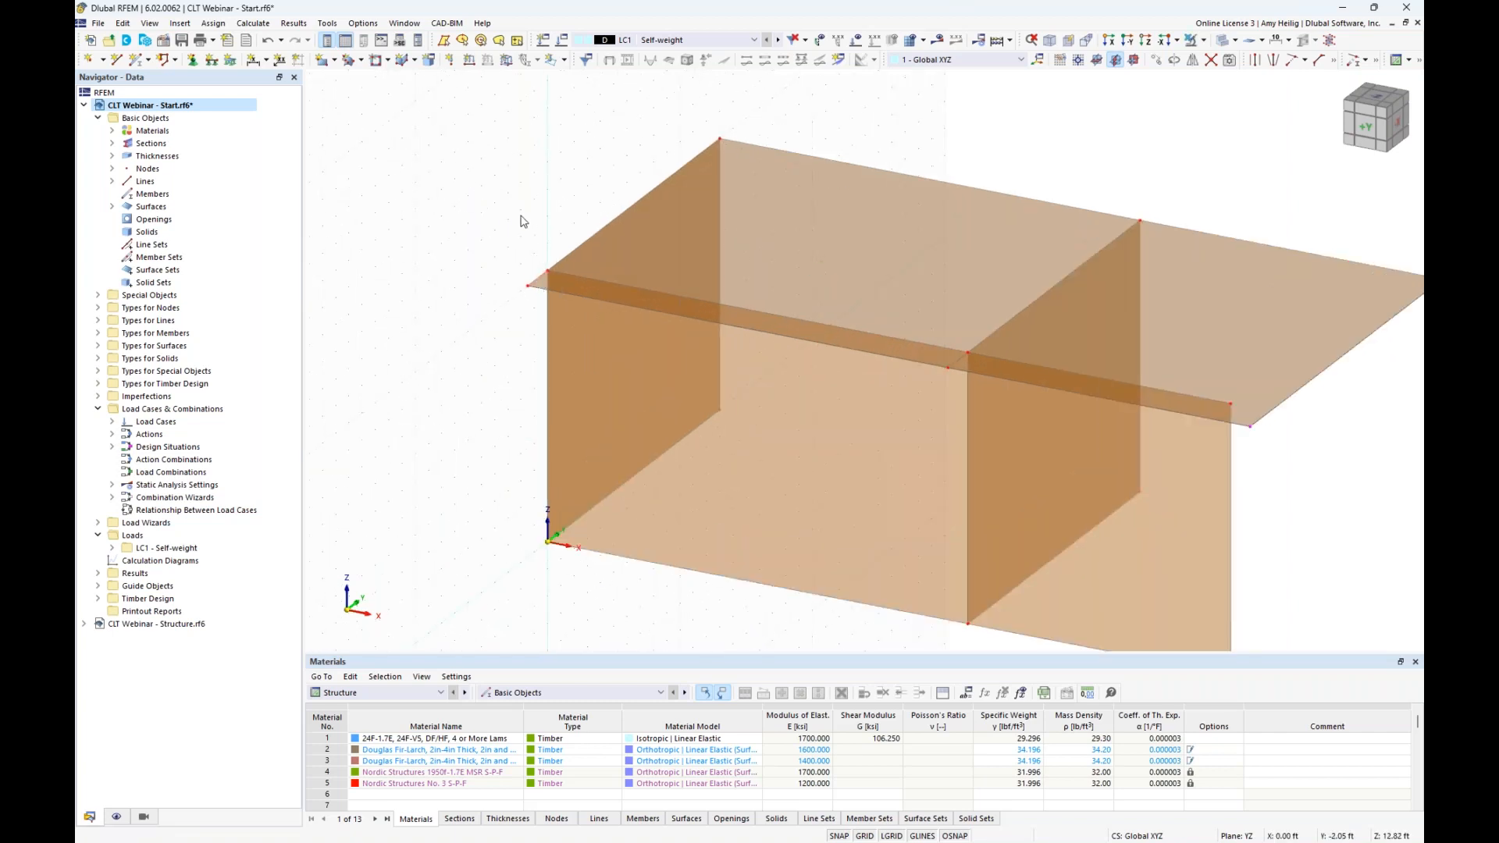
scroll(511, 215, down, 2)
Cut a rectangular opening in the YZ wall at X 0 from Y 9 ft, Z 7 ft to Y 3 ft, Z 3 ft
ctrl+middle_drag(629, 539, 843, 506)
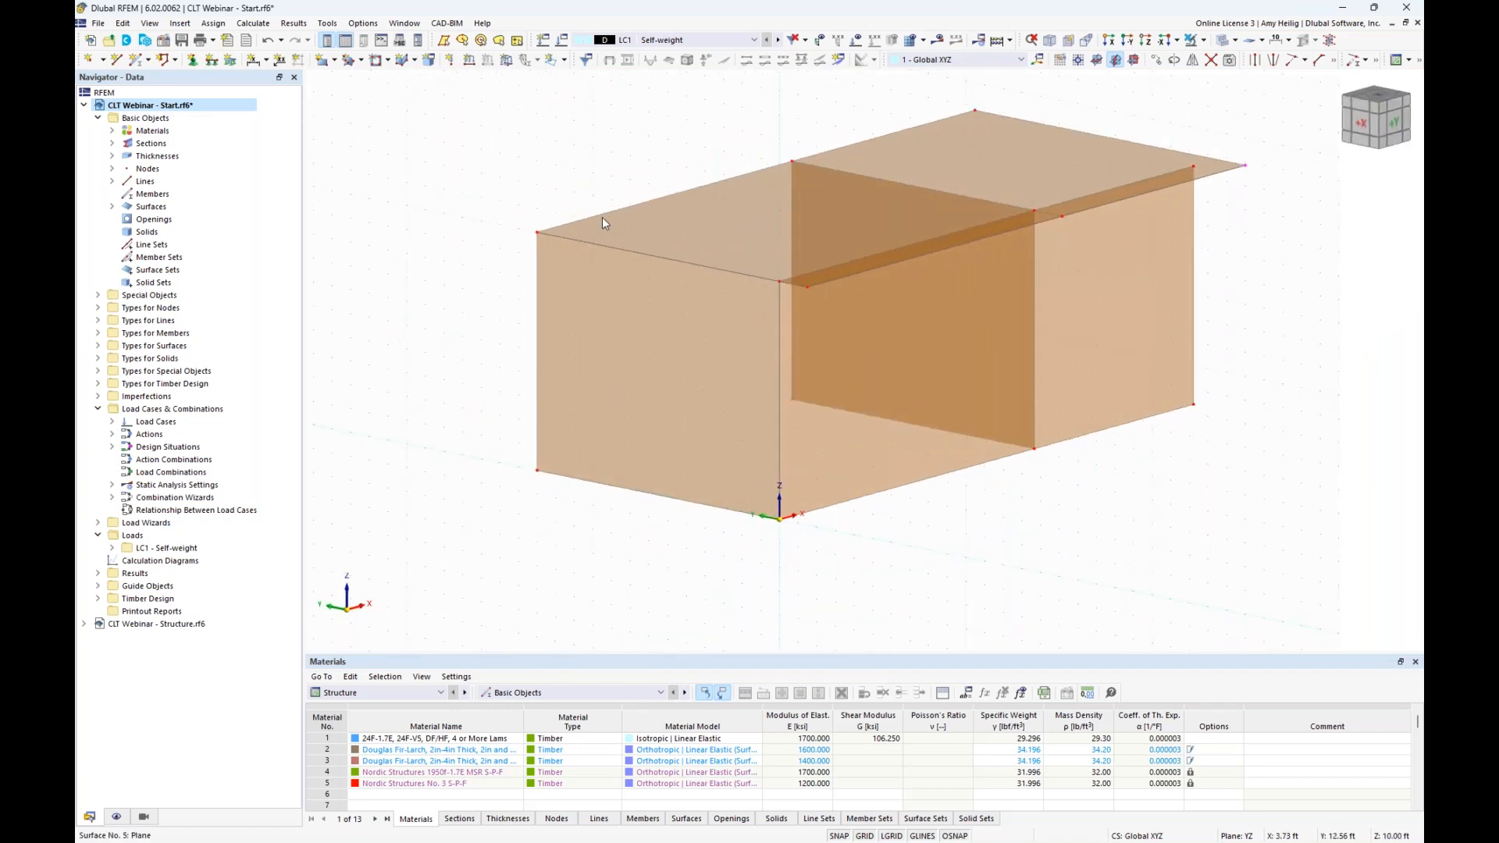
click(389, 61)
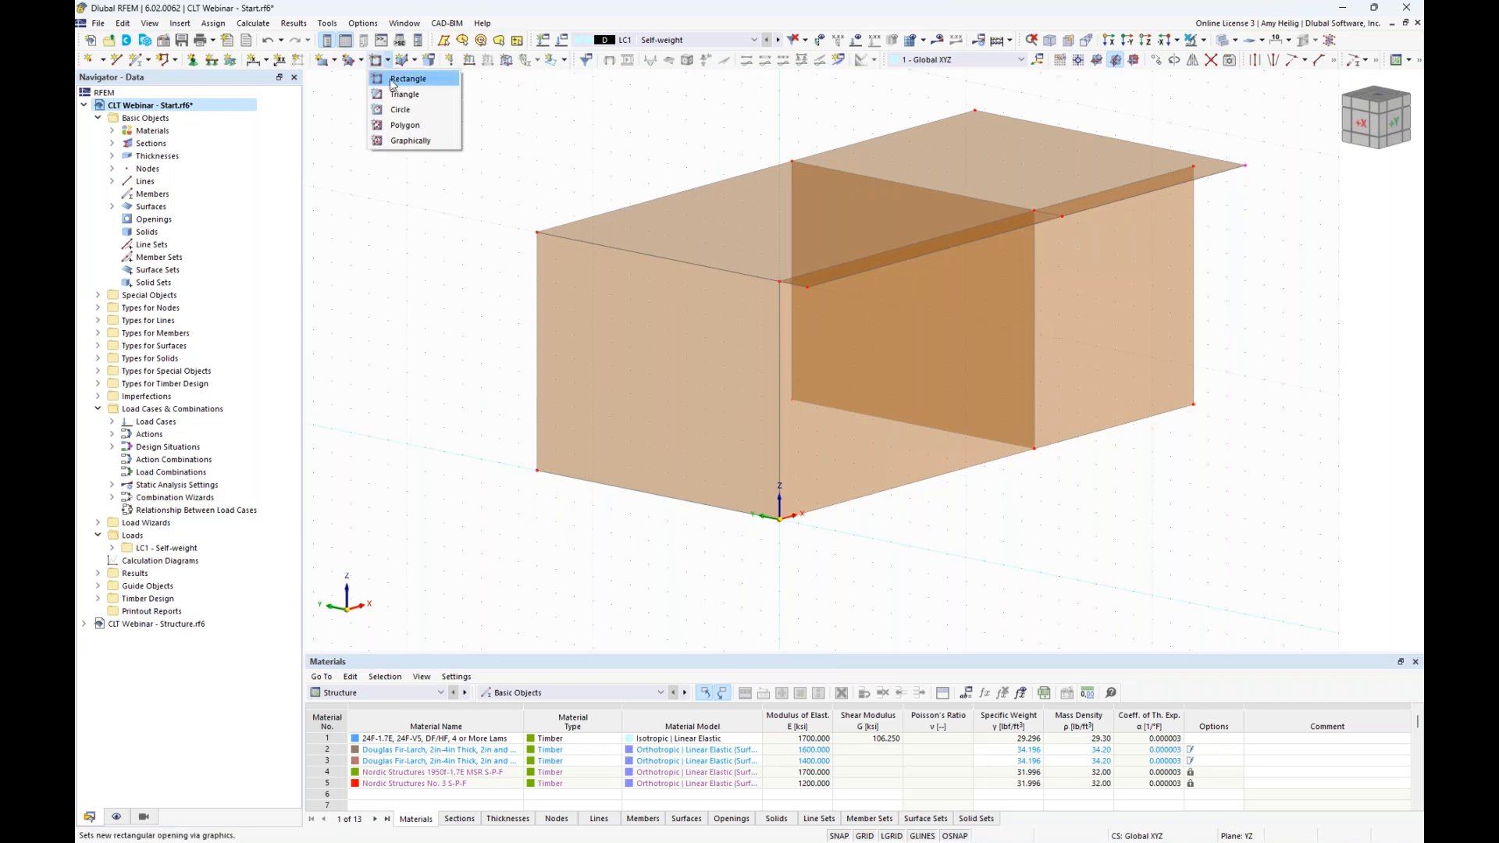
click(392, 79)
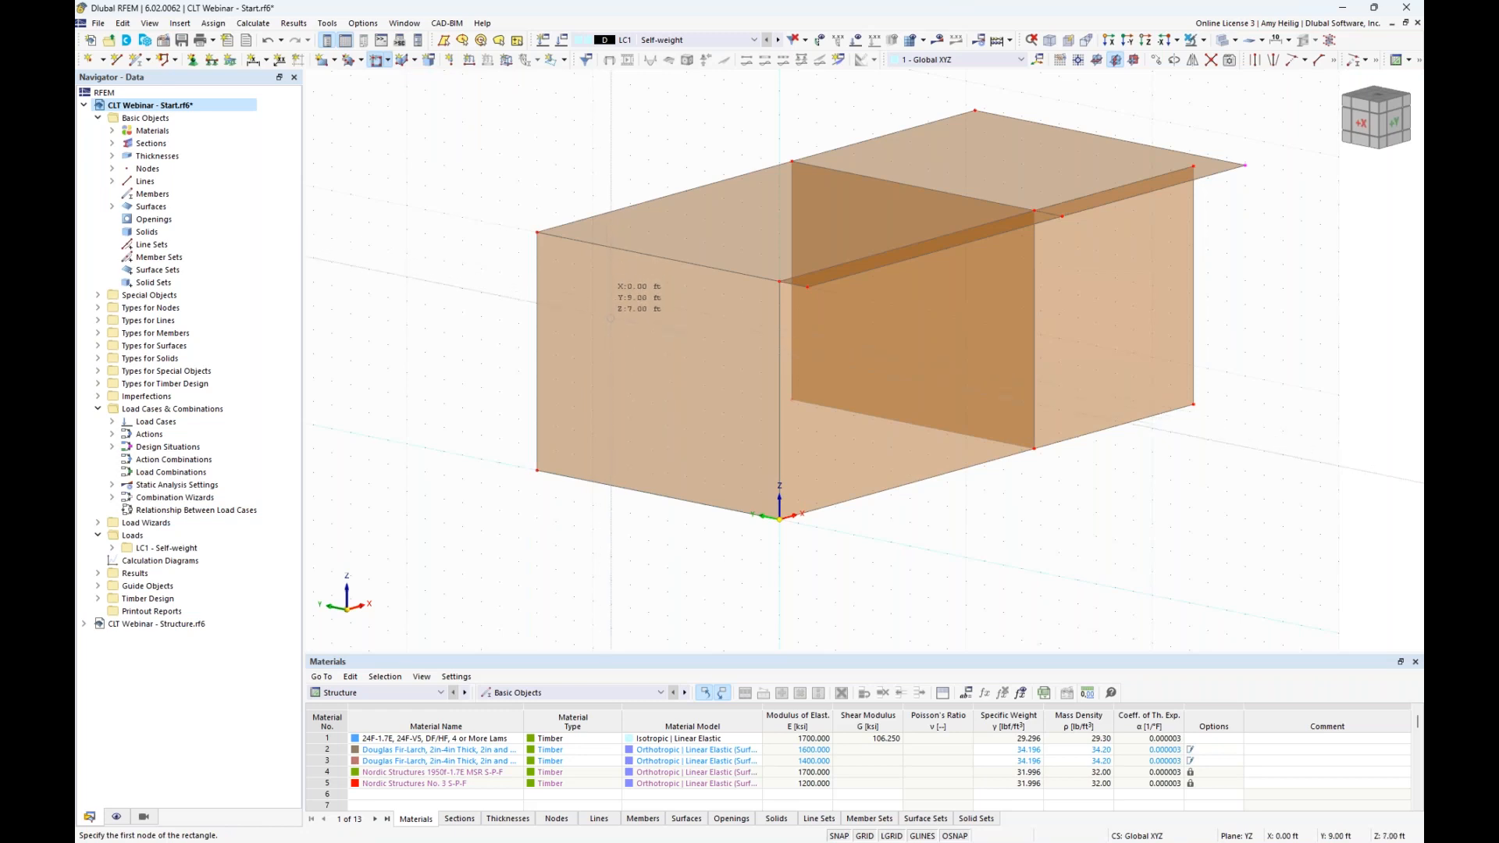
click(689, 431)
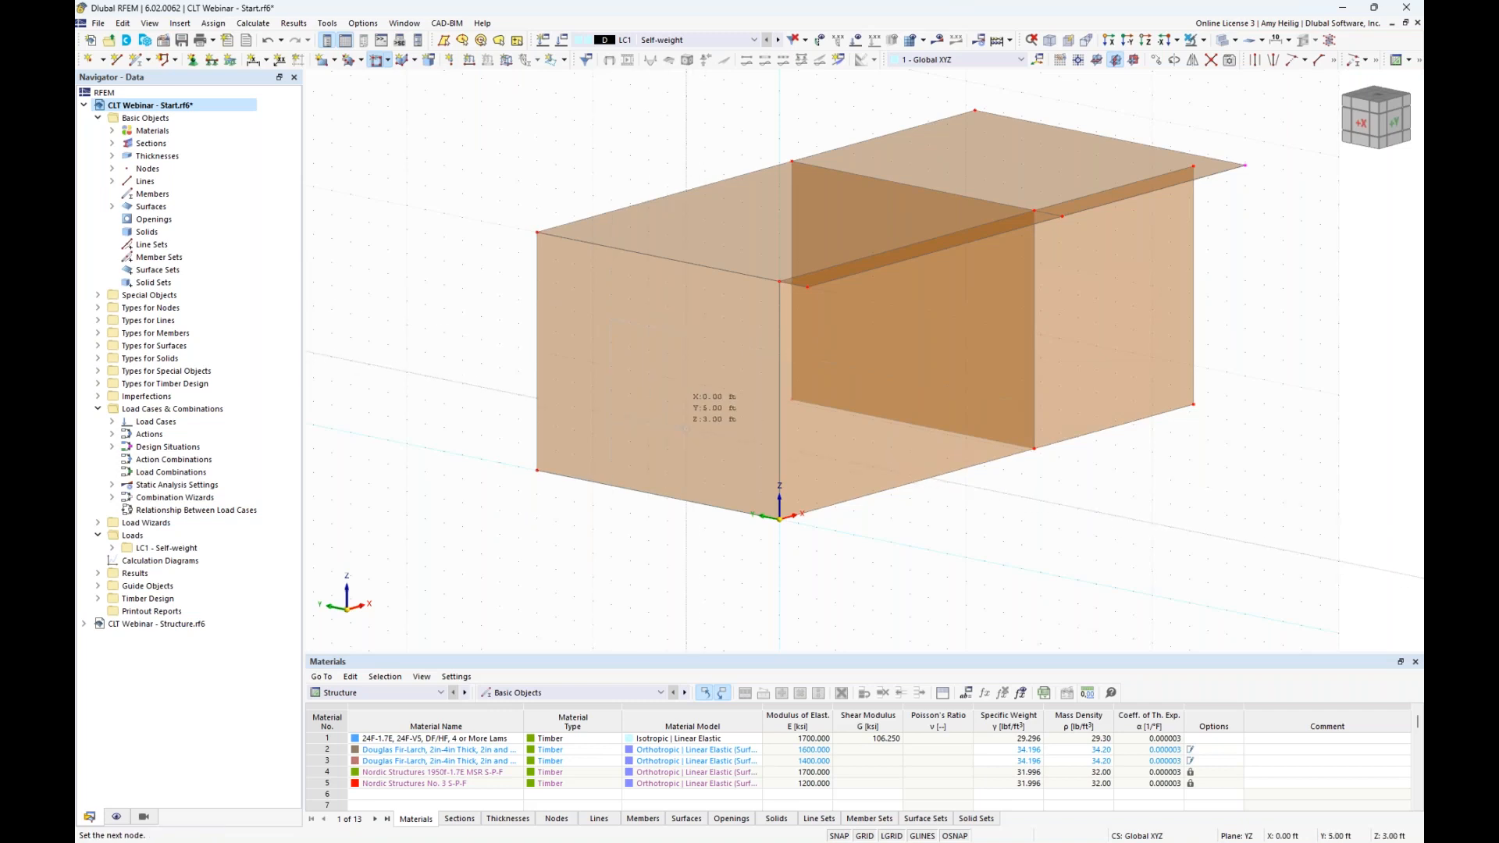
click(723, 437)
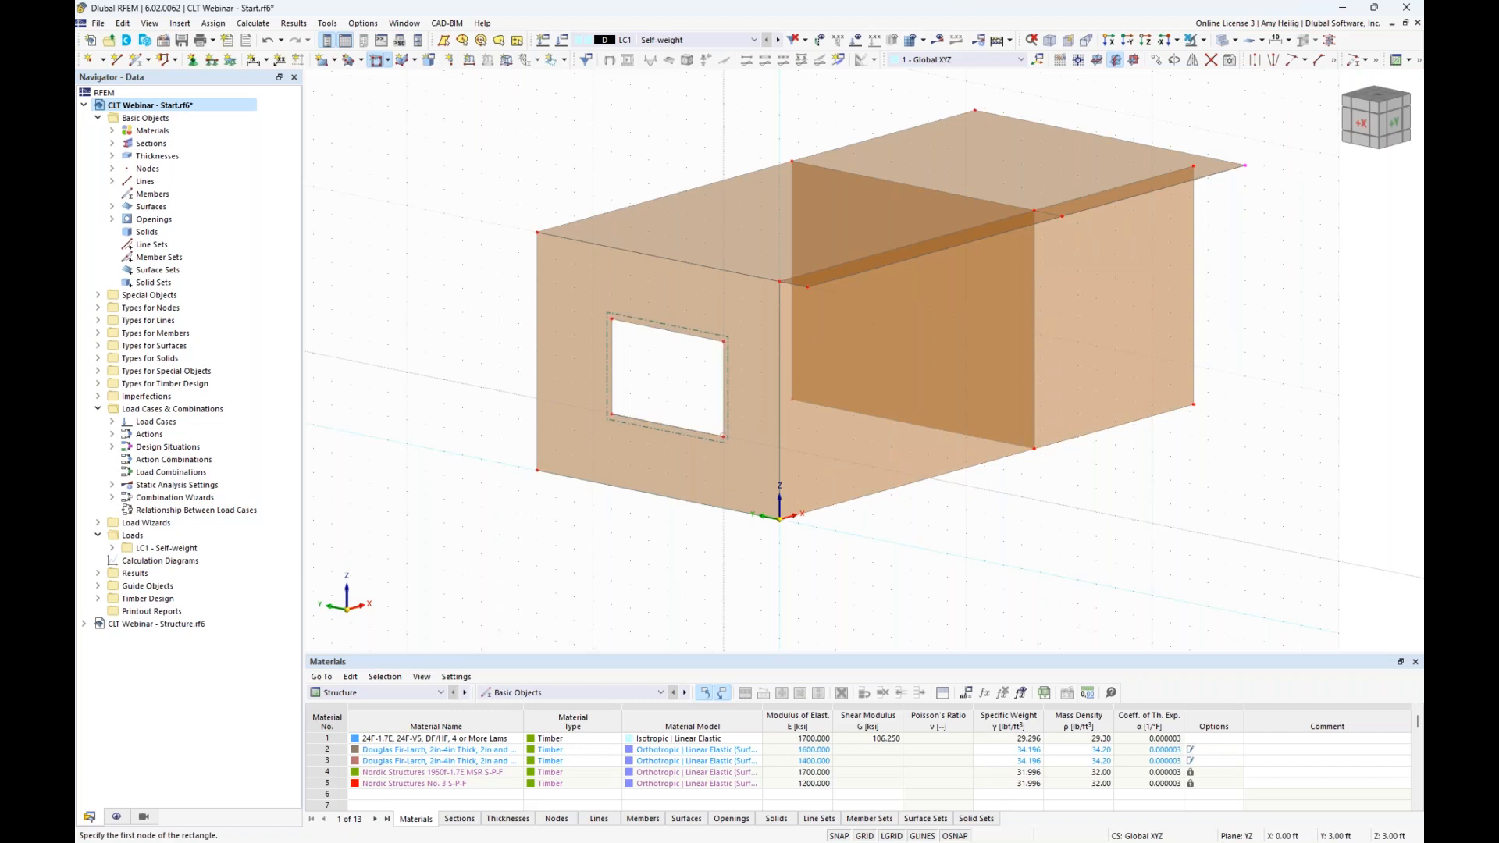
Set the work plane to XZ and cut a rectangular opening in the longer front wall from X 4 ft, Z 7 ft to X 12 ft, Z 3 ft
ctrl+middle_drag(1012, 534, 859, 531)
click(1133, 59)
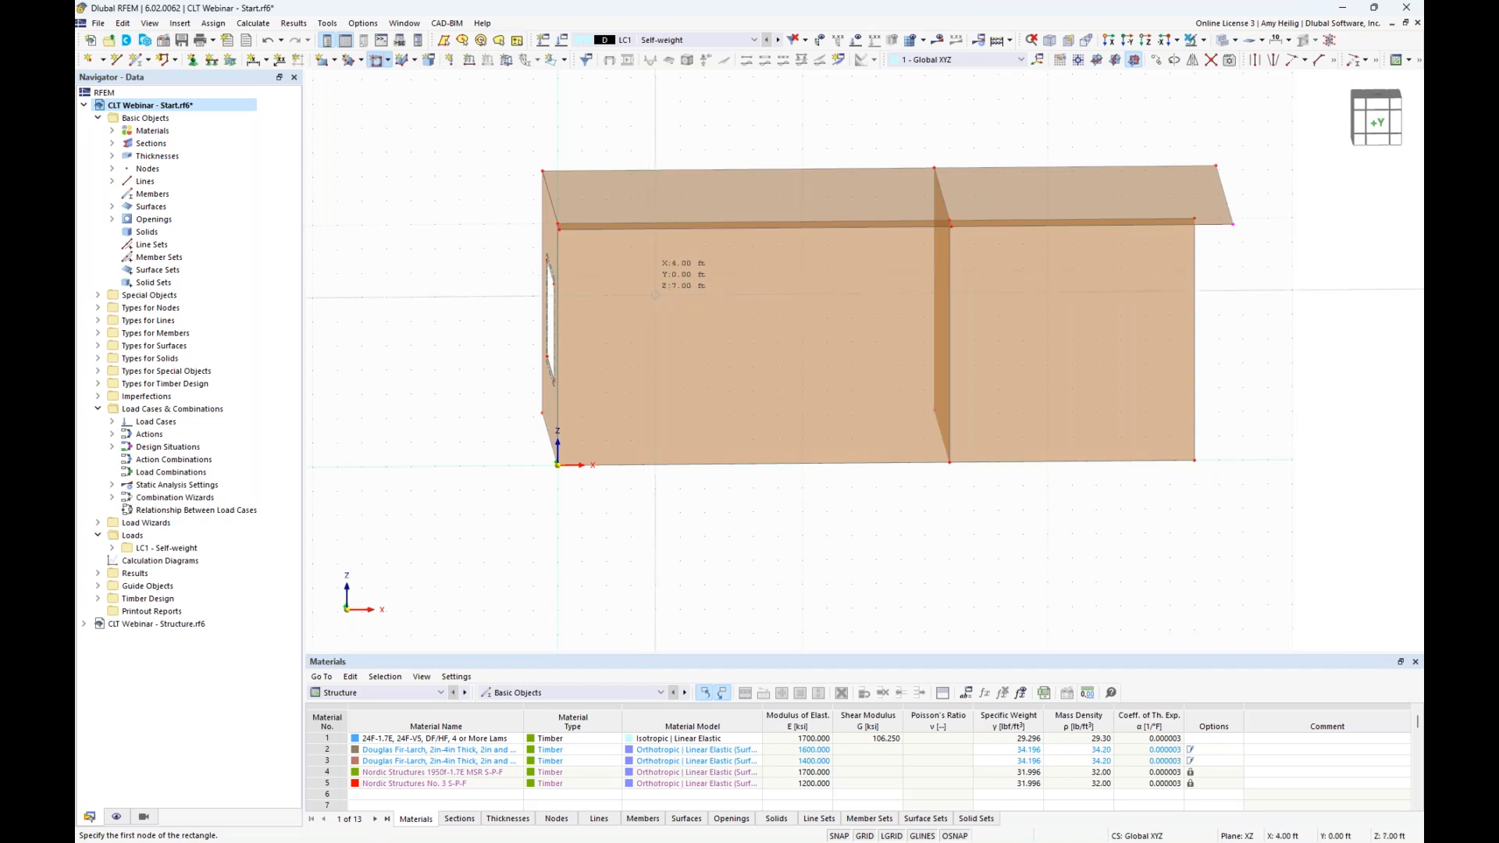
click(654, 295)
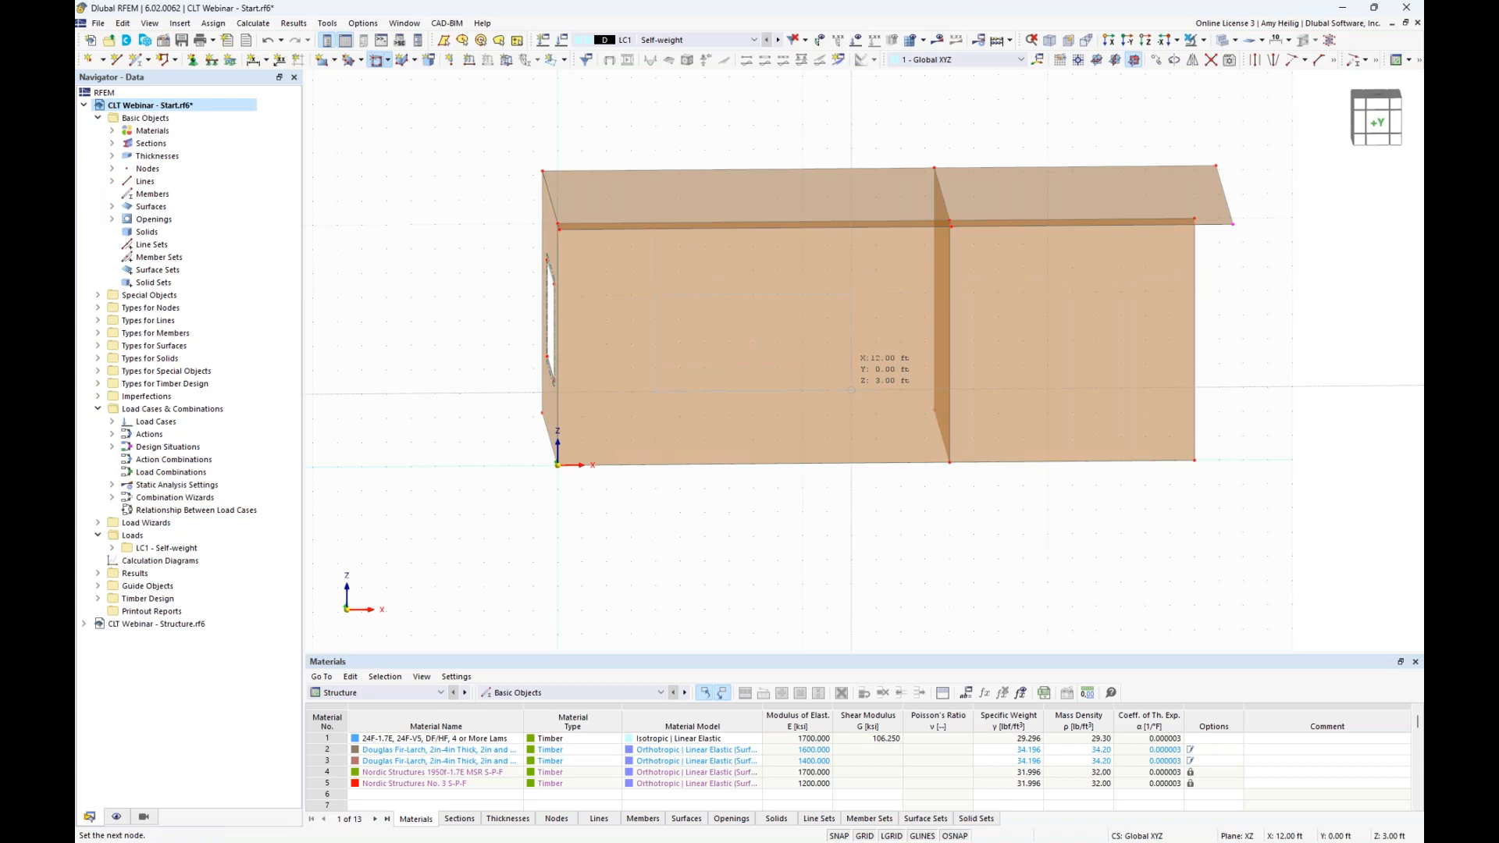
click(851, 389)
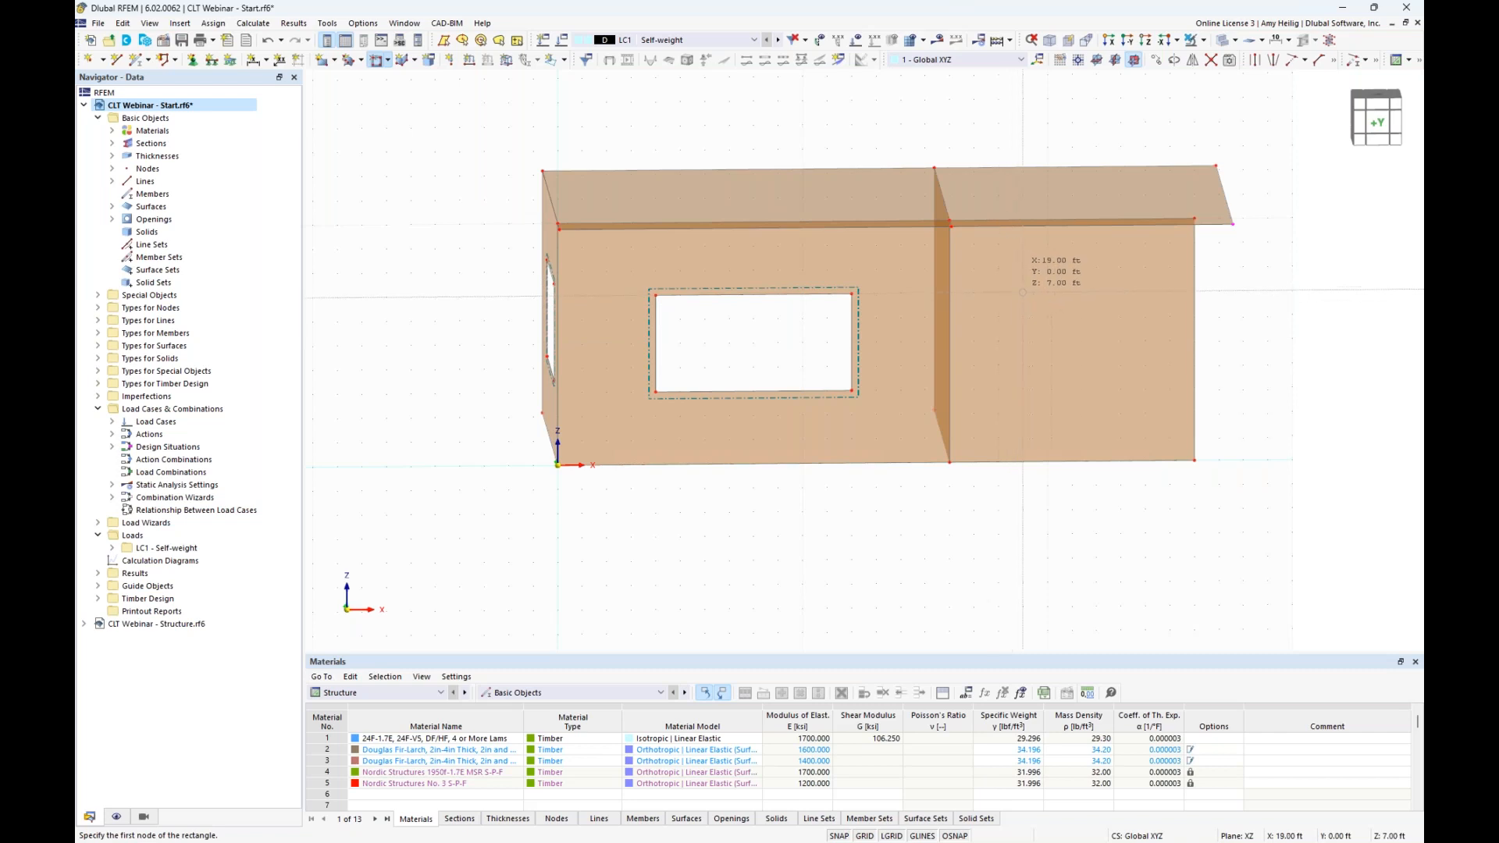
Cut a rectangular opening in the shorter front wall from X 19 ft, Z 7 ft to about X 24 ft, Z 3 ft
click(1023, 292)
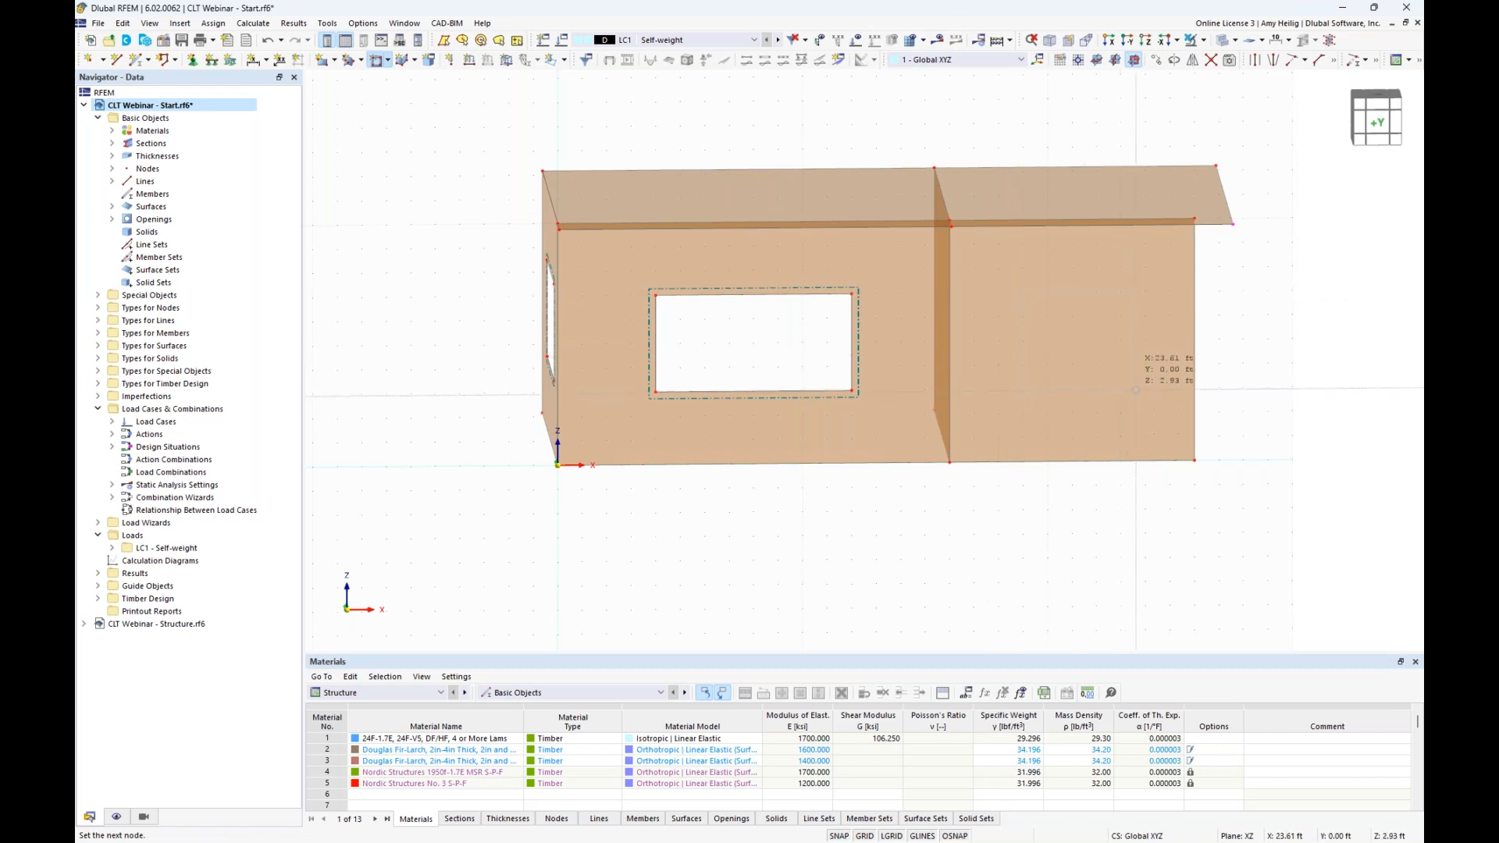
click(1145, 388)
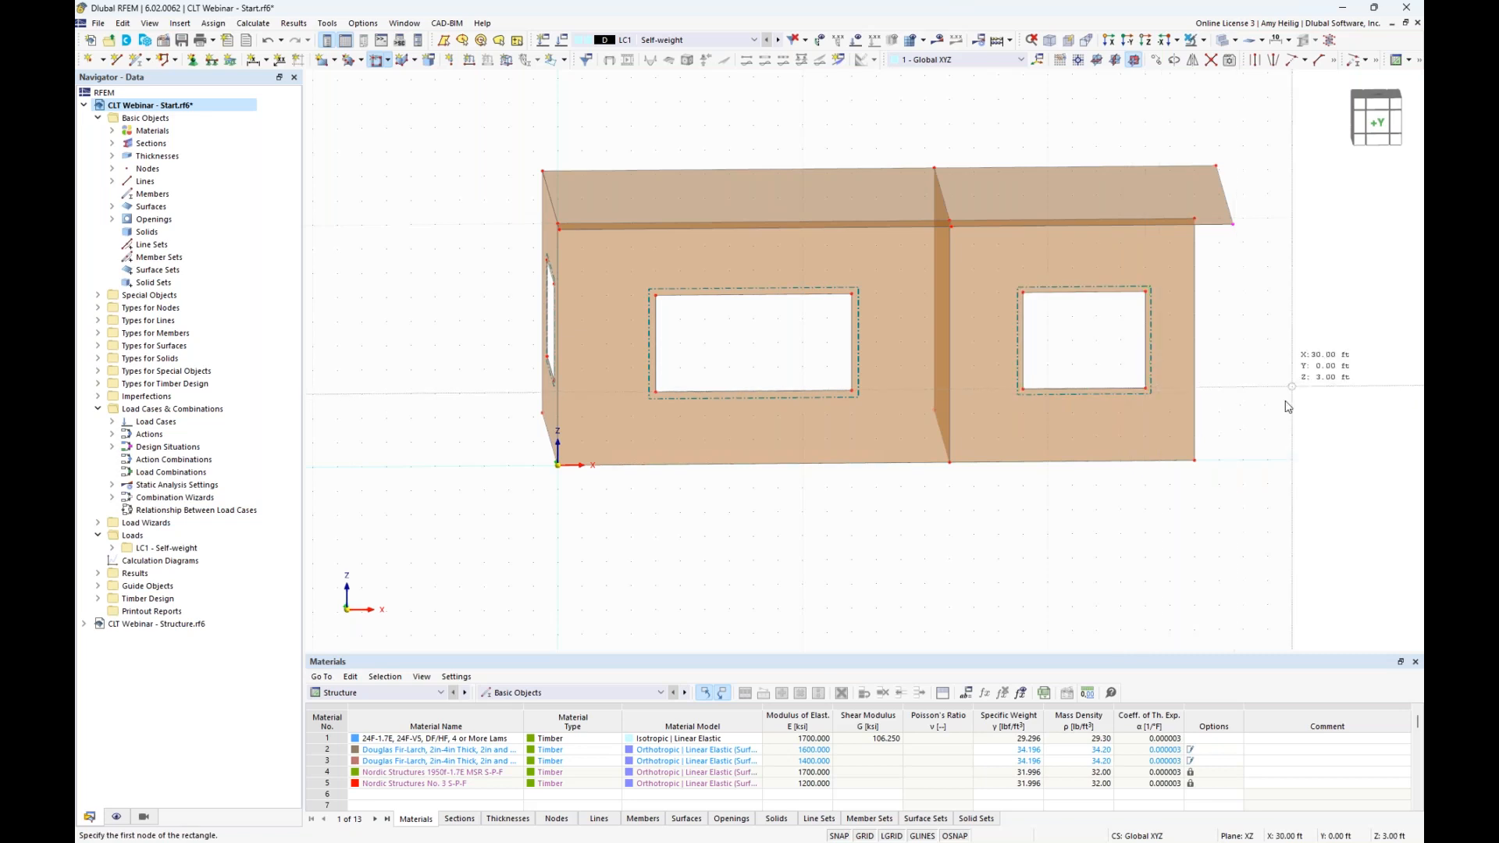
key(Escape)
ctrl+middle_drag(1278, 411, 719, 338)
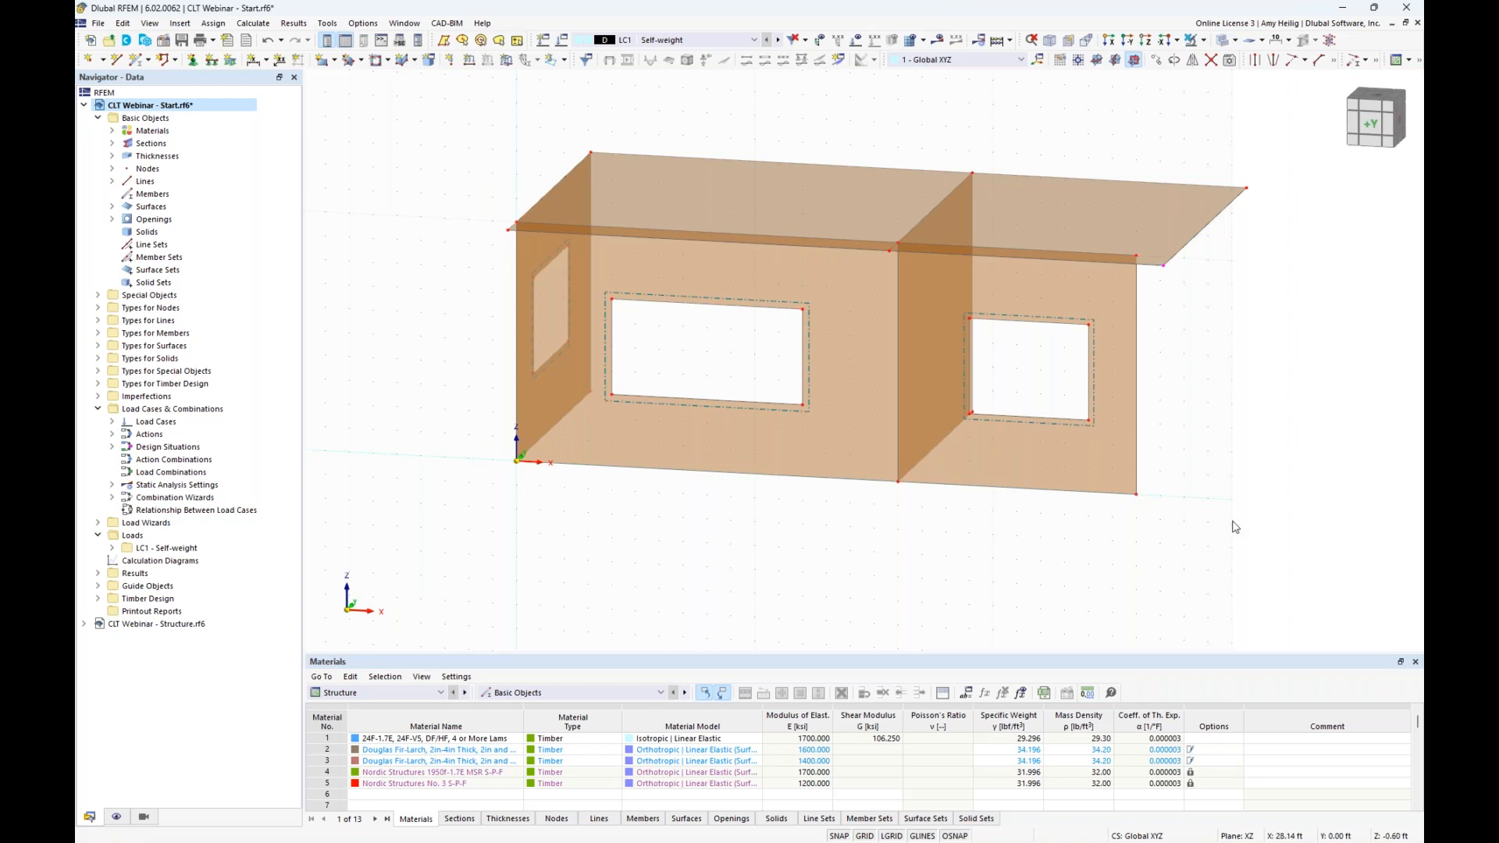
ctrl+middle_drag(1254, 482, 1067, 475)
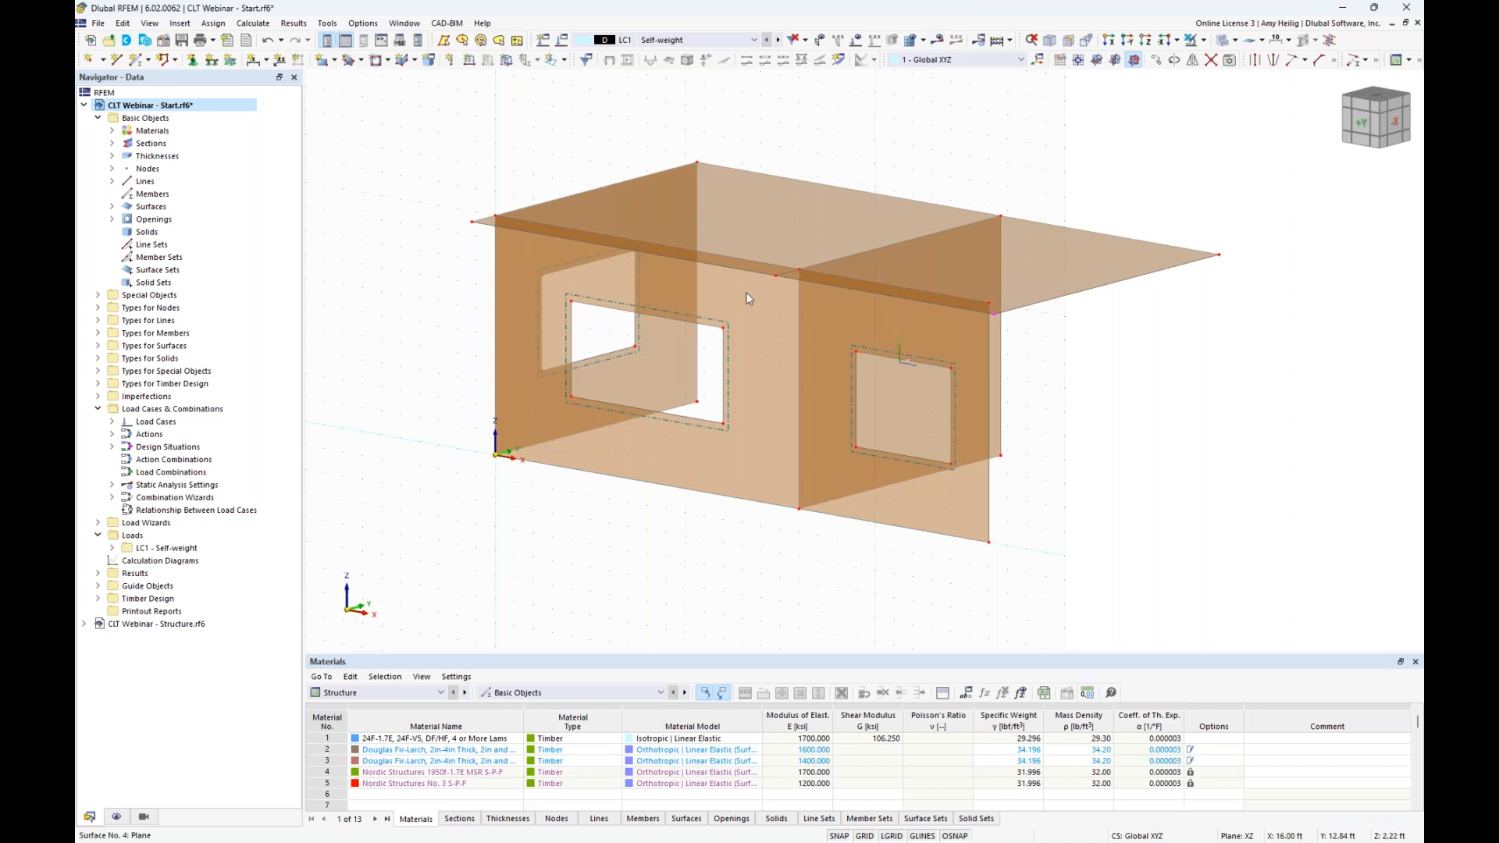
Create two column nodes at X 26, Y 13 ft, one at Z 0 ft and one directly above at roof level
click(90, 59)
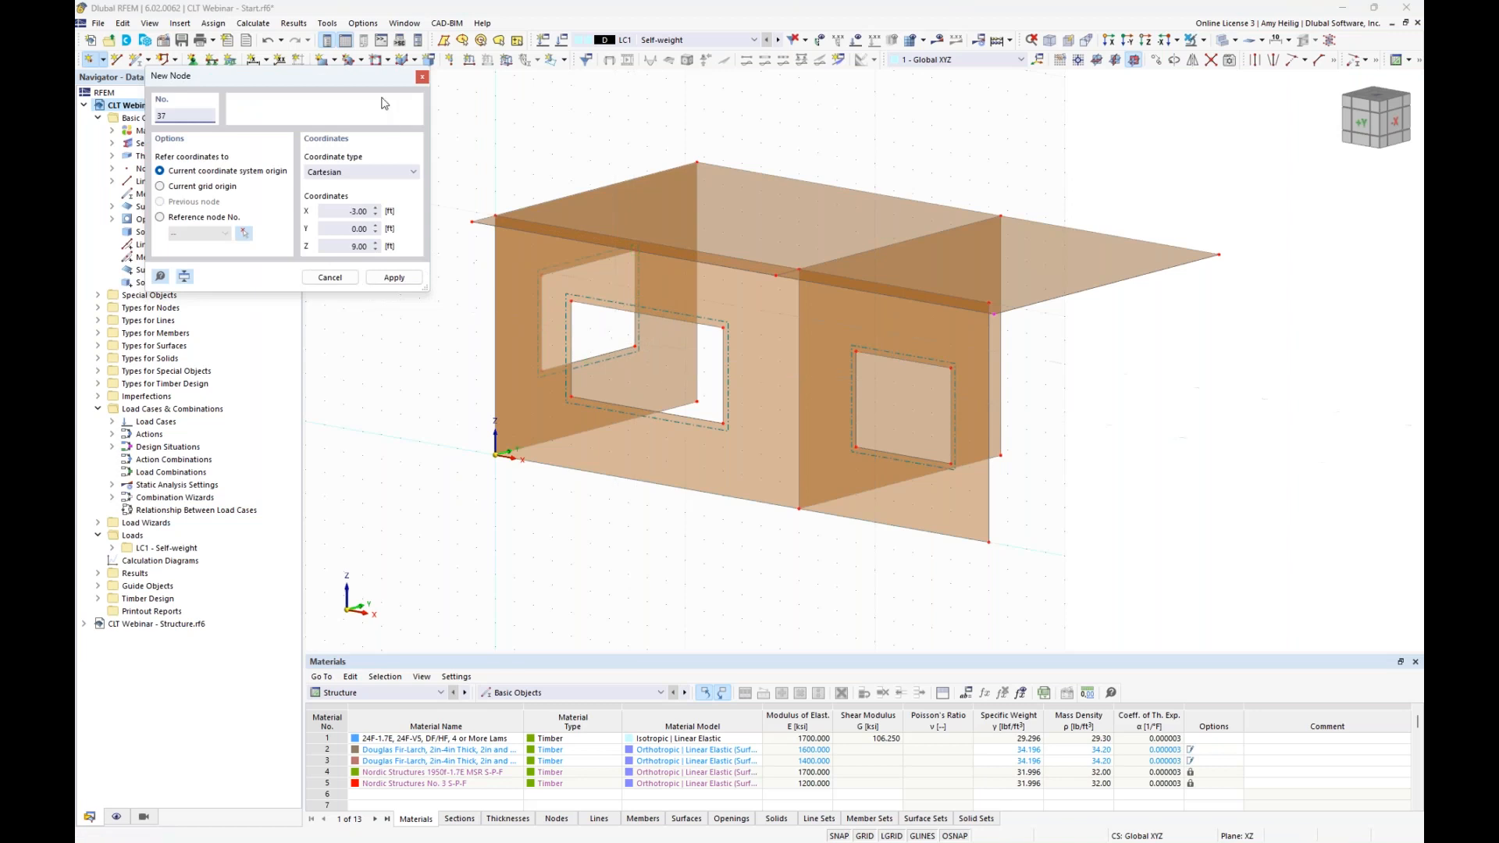
drag(371, 80, 447, 137)
drag(415, 267, 441, 273)
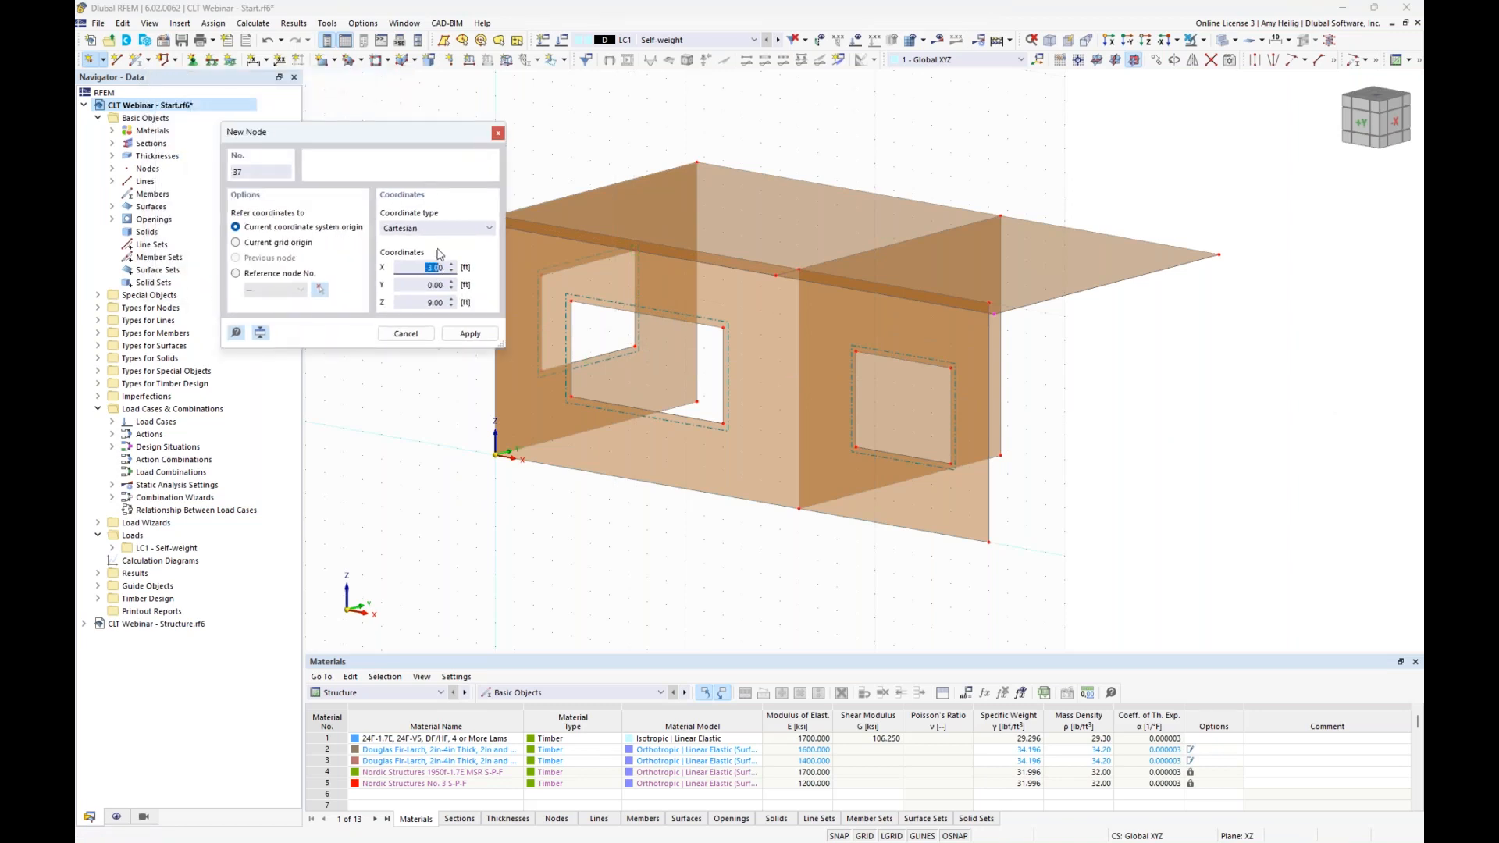
key(BackSpace)
text(26)
key(Tab)
text(13)
key(Tab)
text(0)
key(Return)
key(Return)
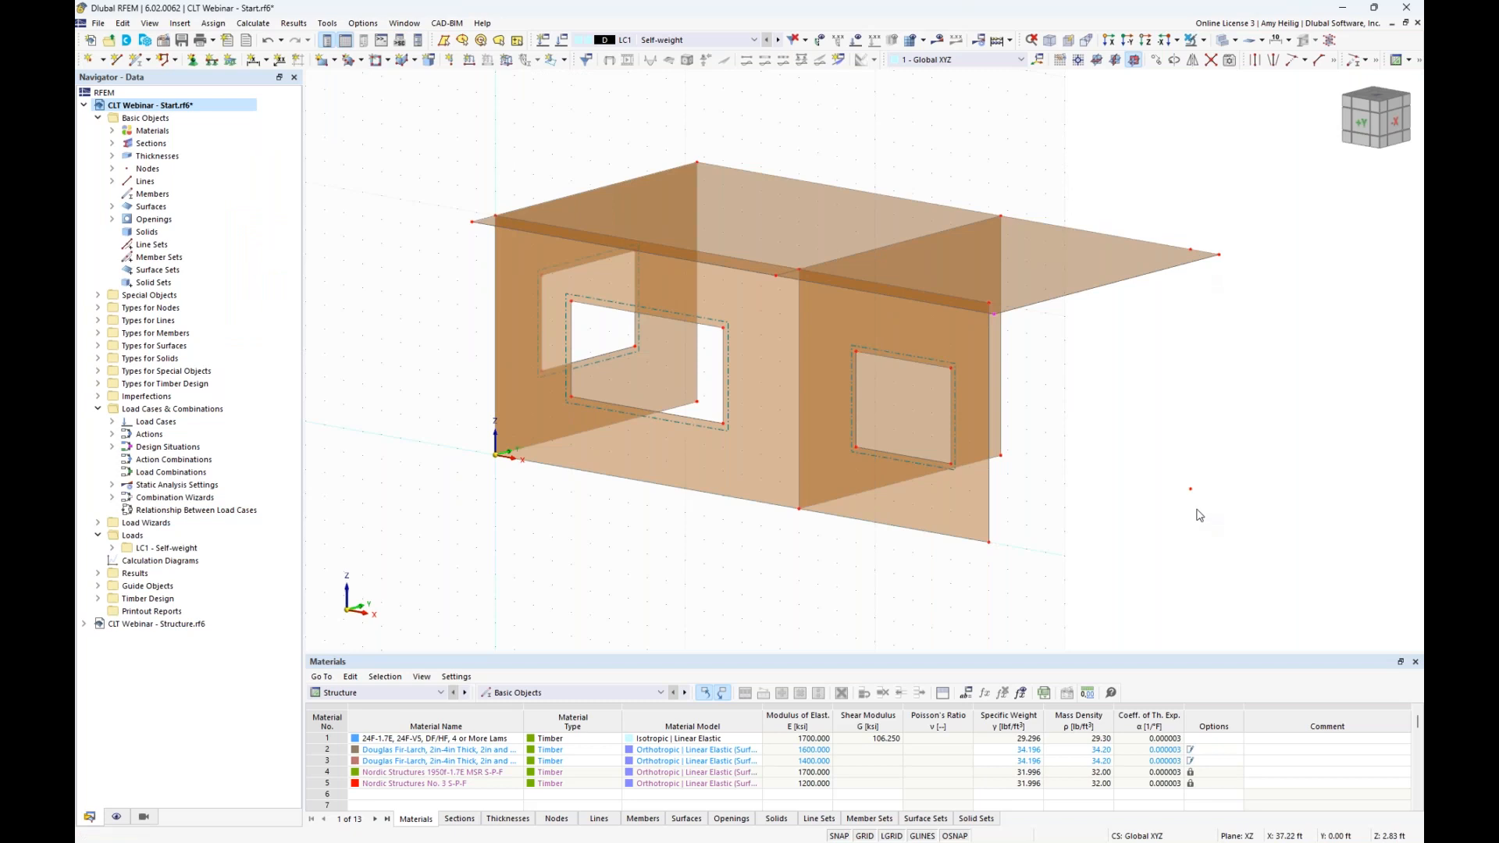
Define a beam member with section R_M1 8/8 and a new hinge at member end j releasing φy and φz
click(134, 63)
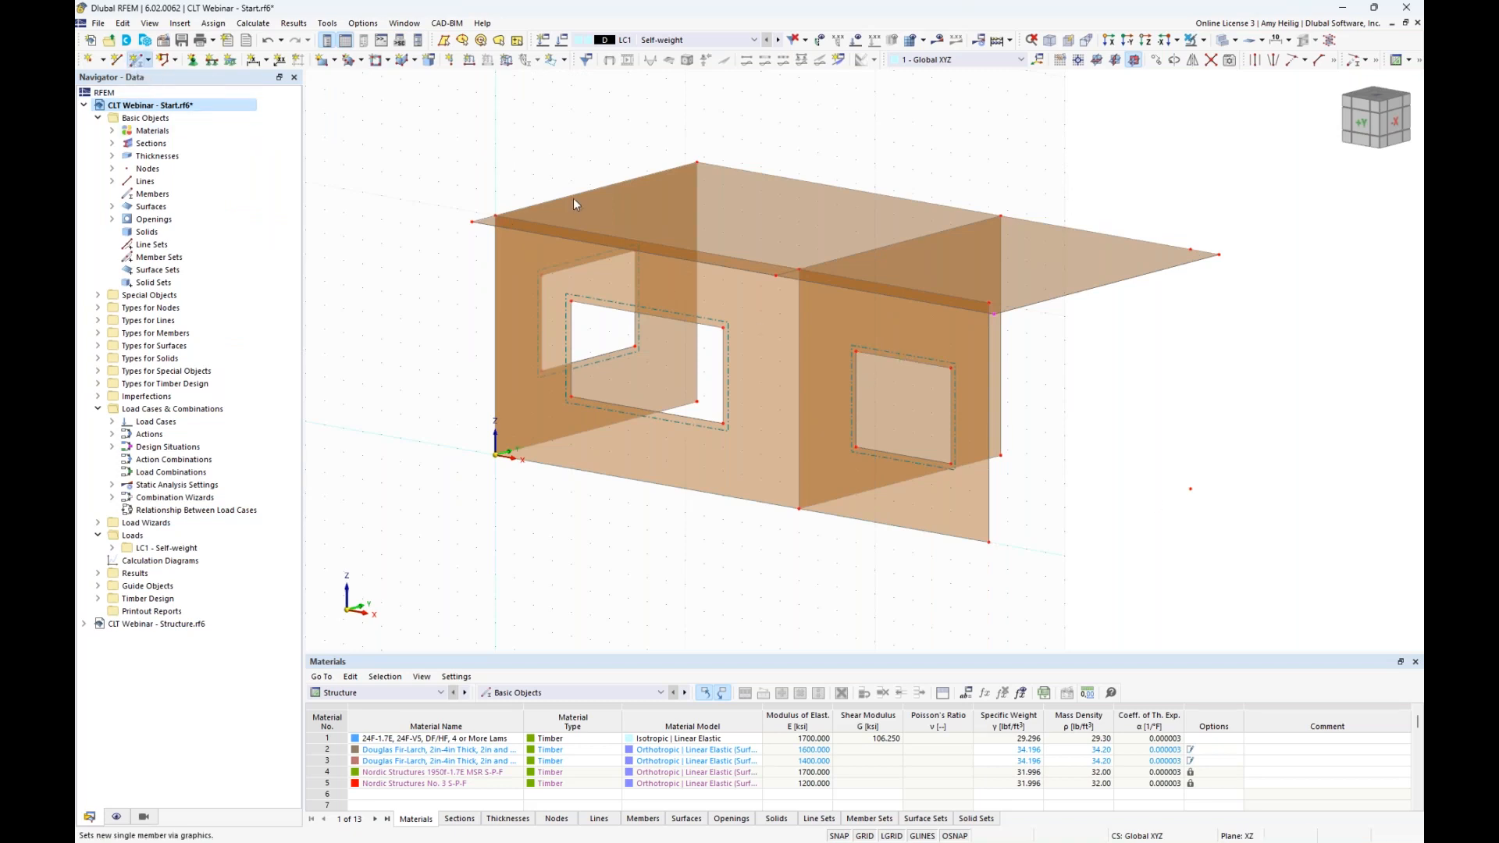
drag(734, 136, 749, 126)
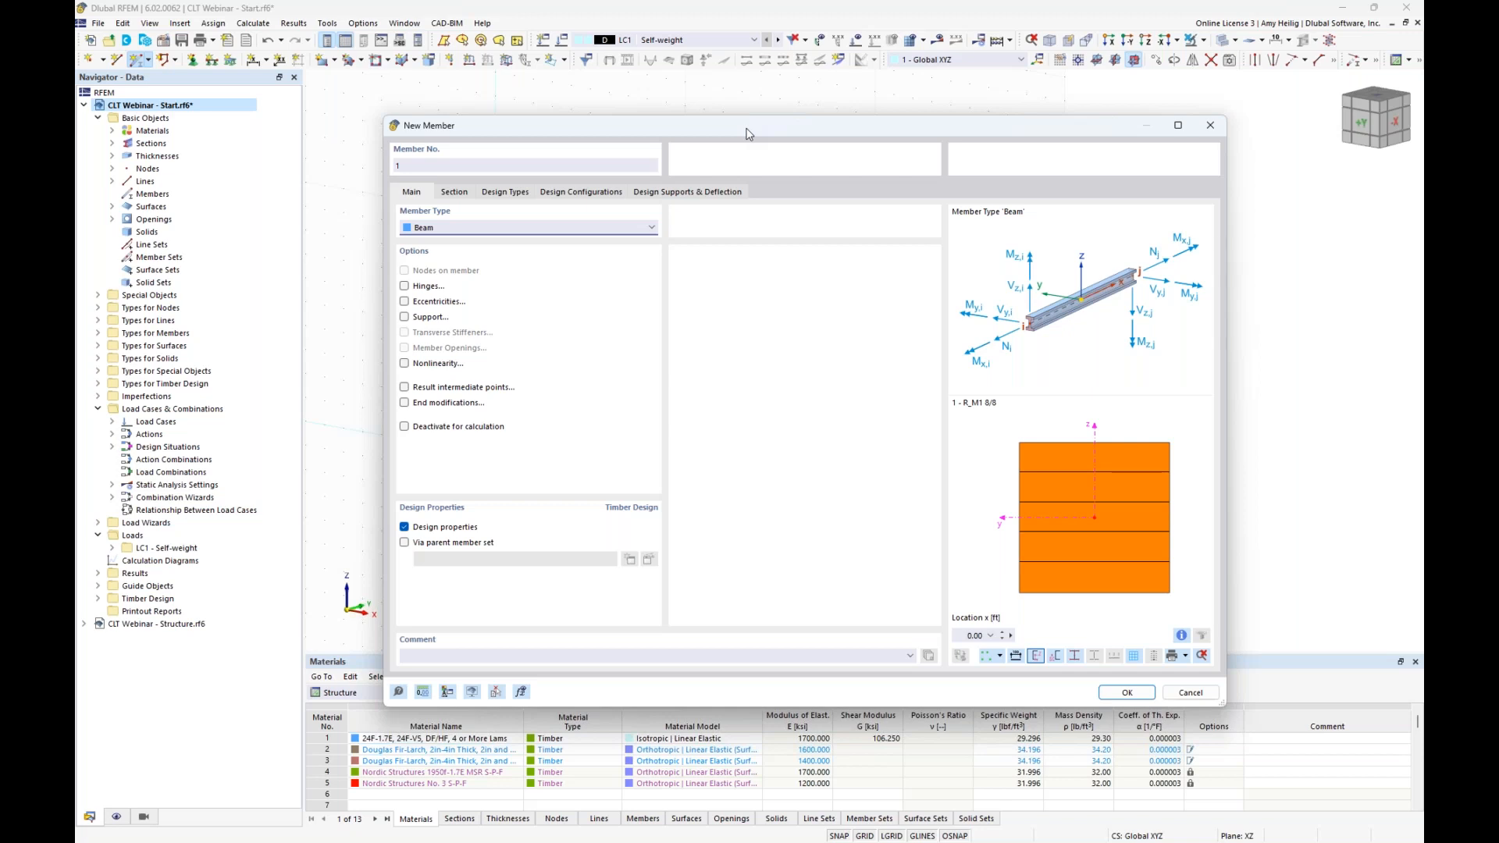
click(404, 286)
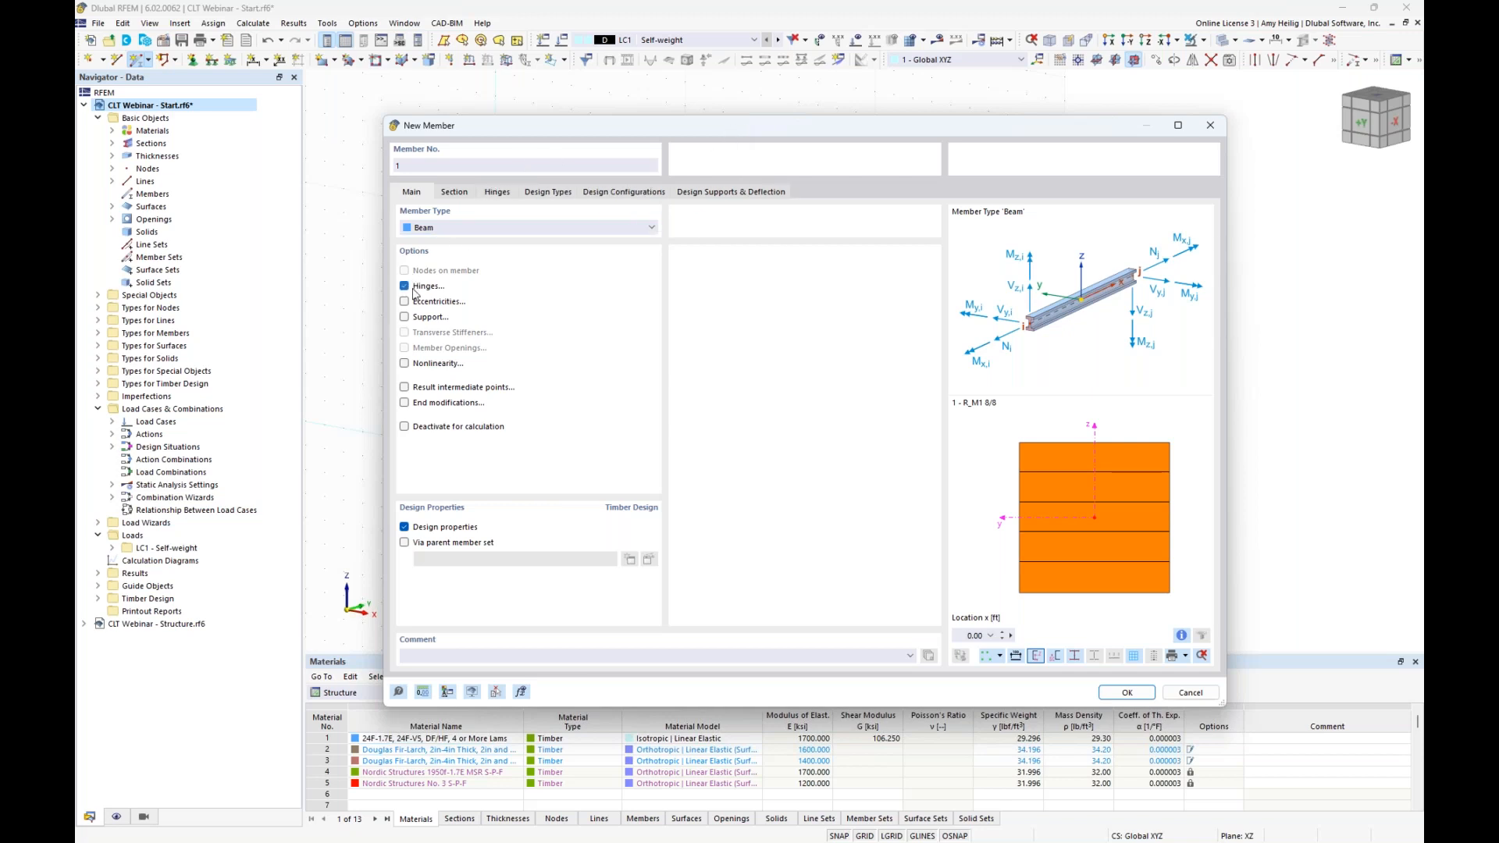
click(455, 193)
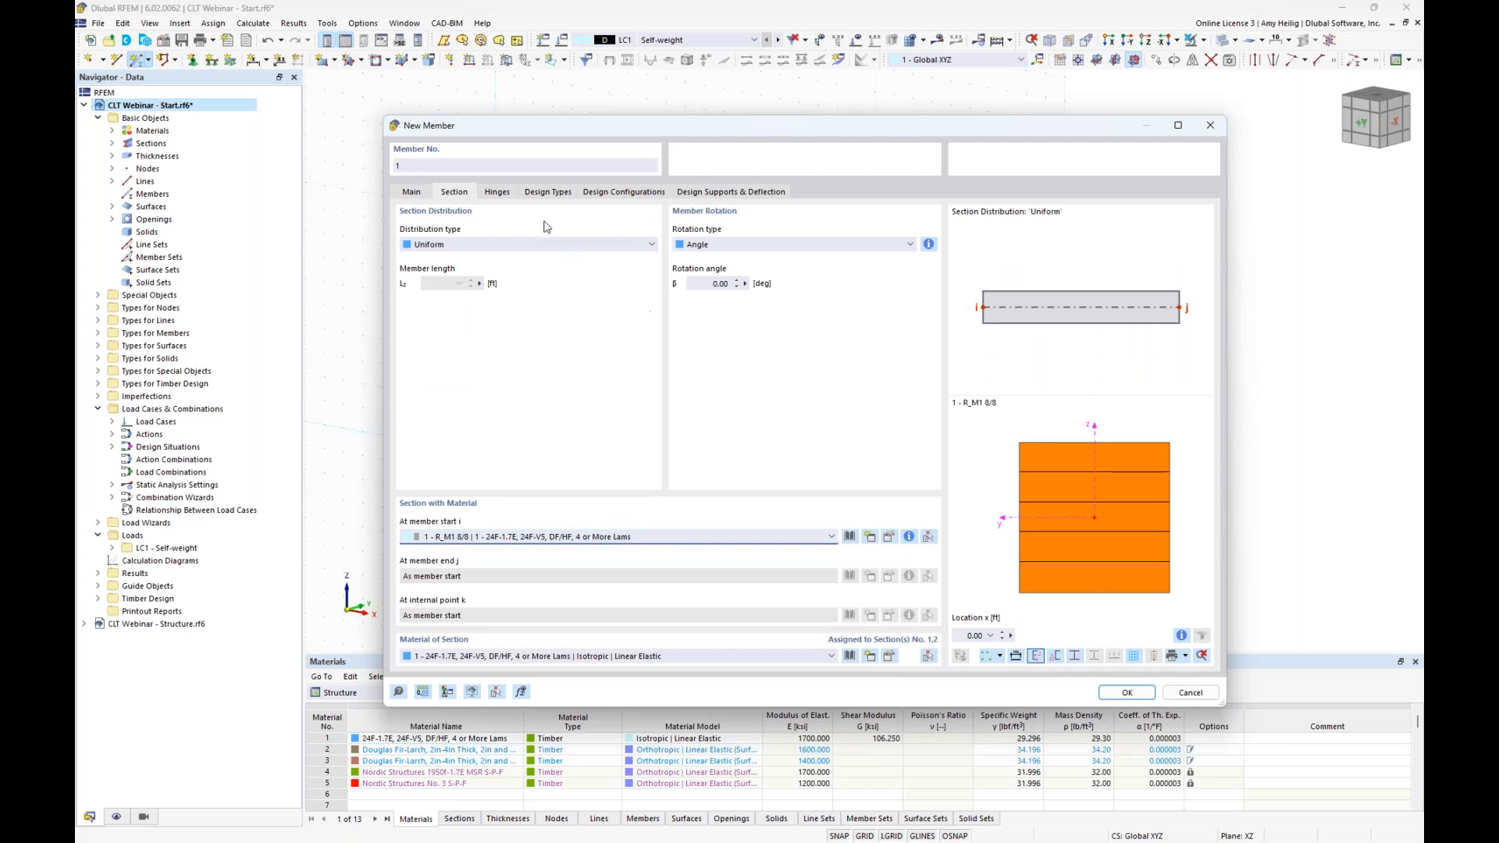
click(502, 194)
drag(708, 125, 710, 432)
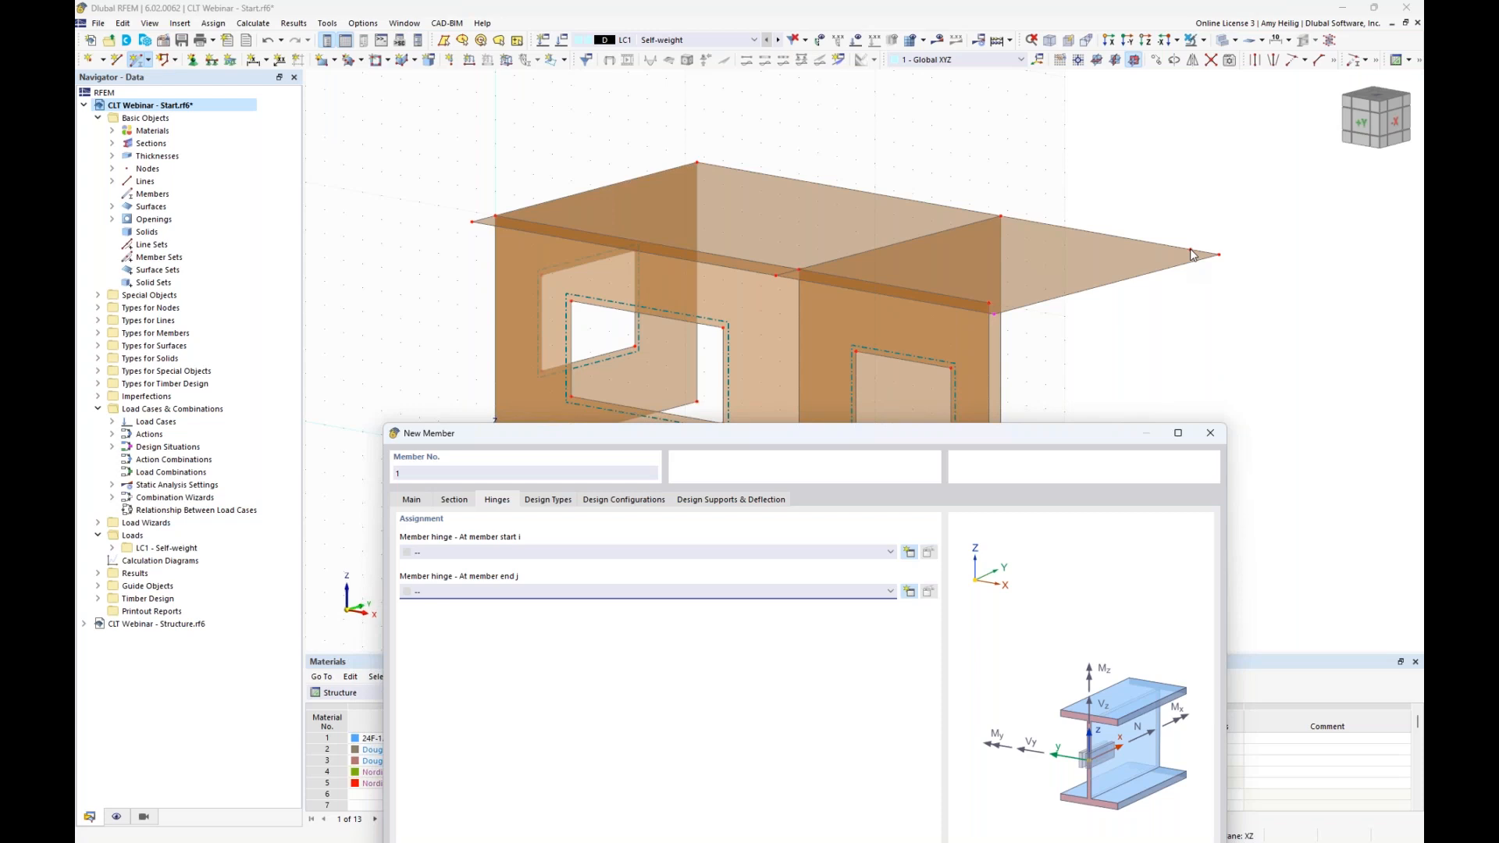
drag(1060, 436, 1053, 157)
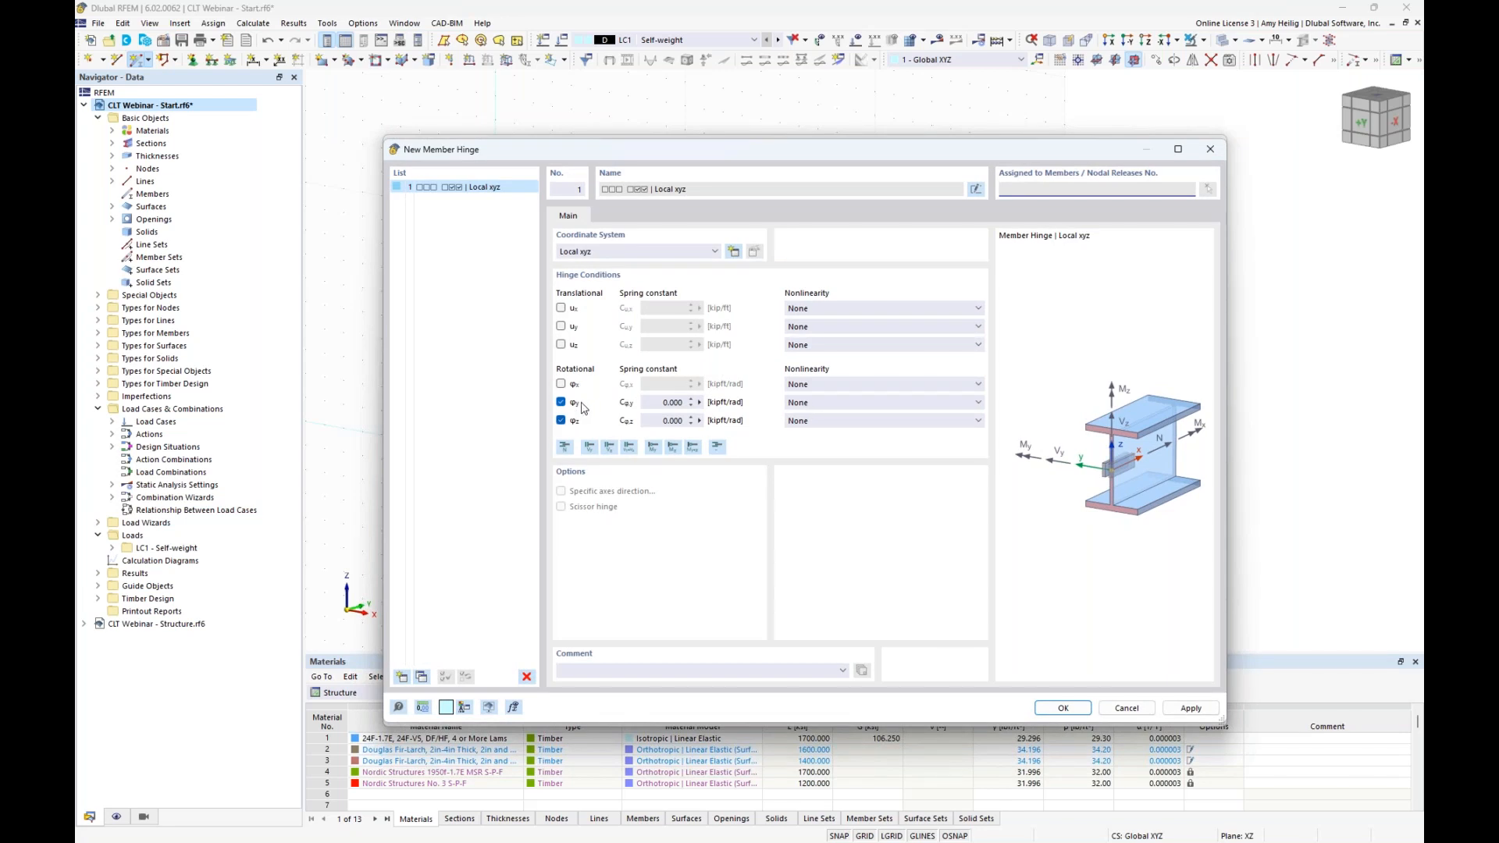
click(1062, 708)
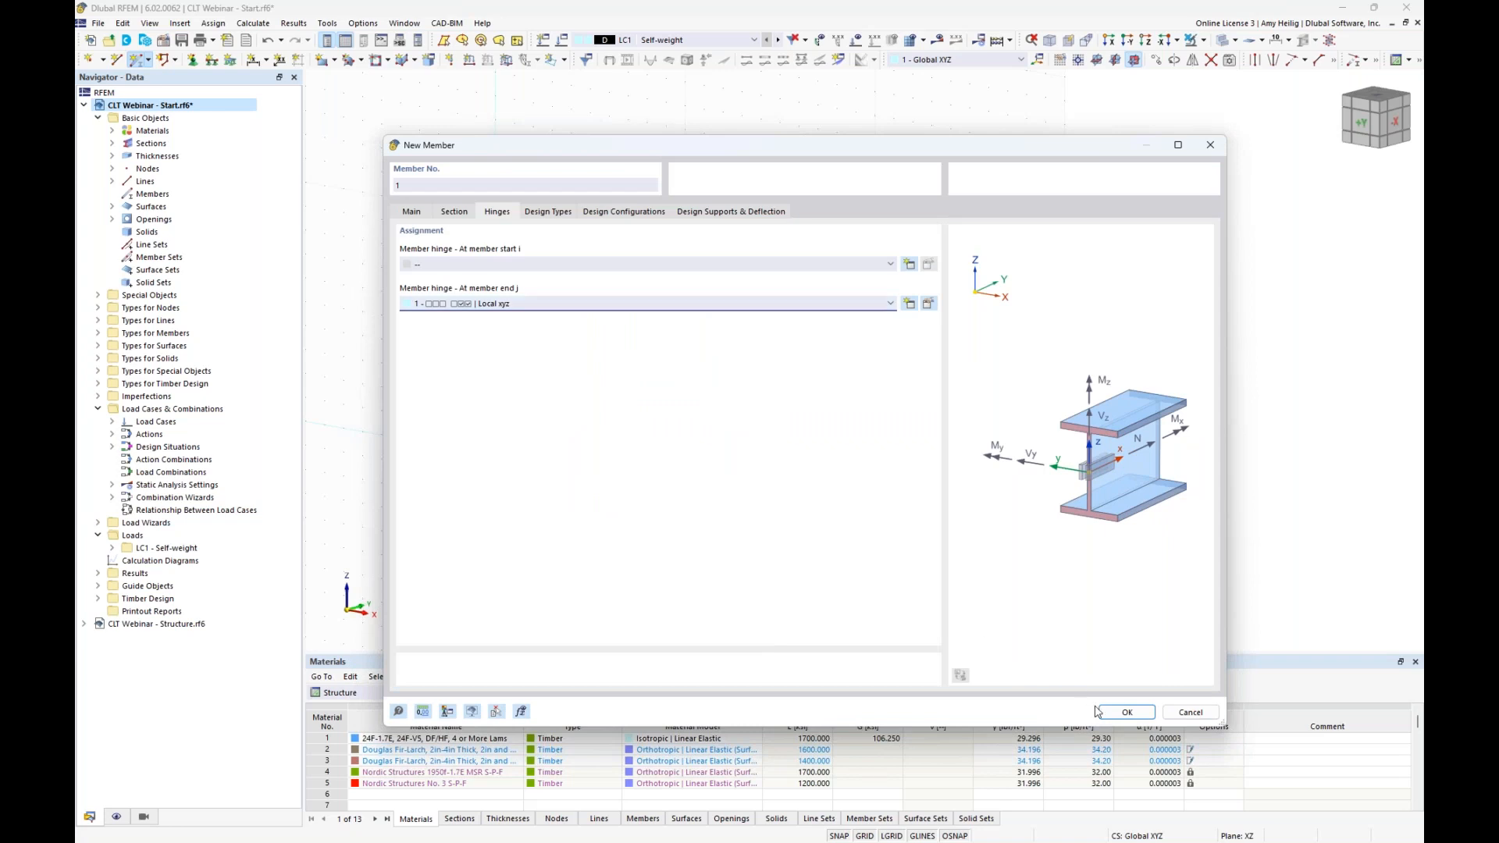
Place the column member from the base node up to the roof-level node under the overhang
click(1126, 712)
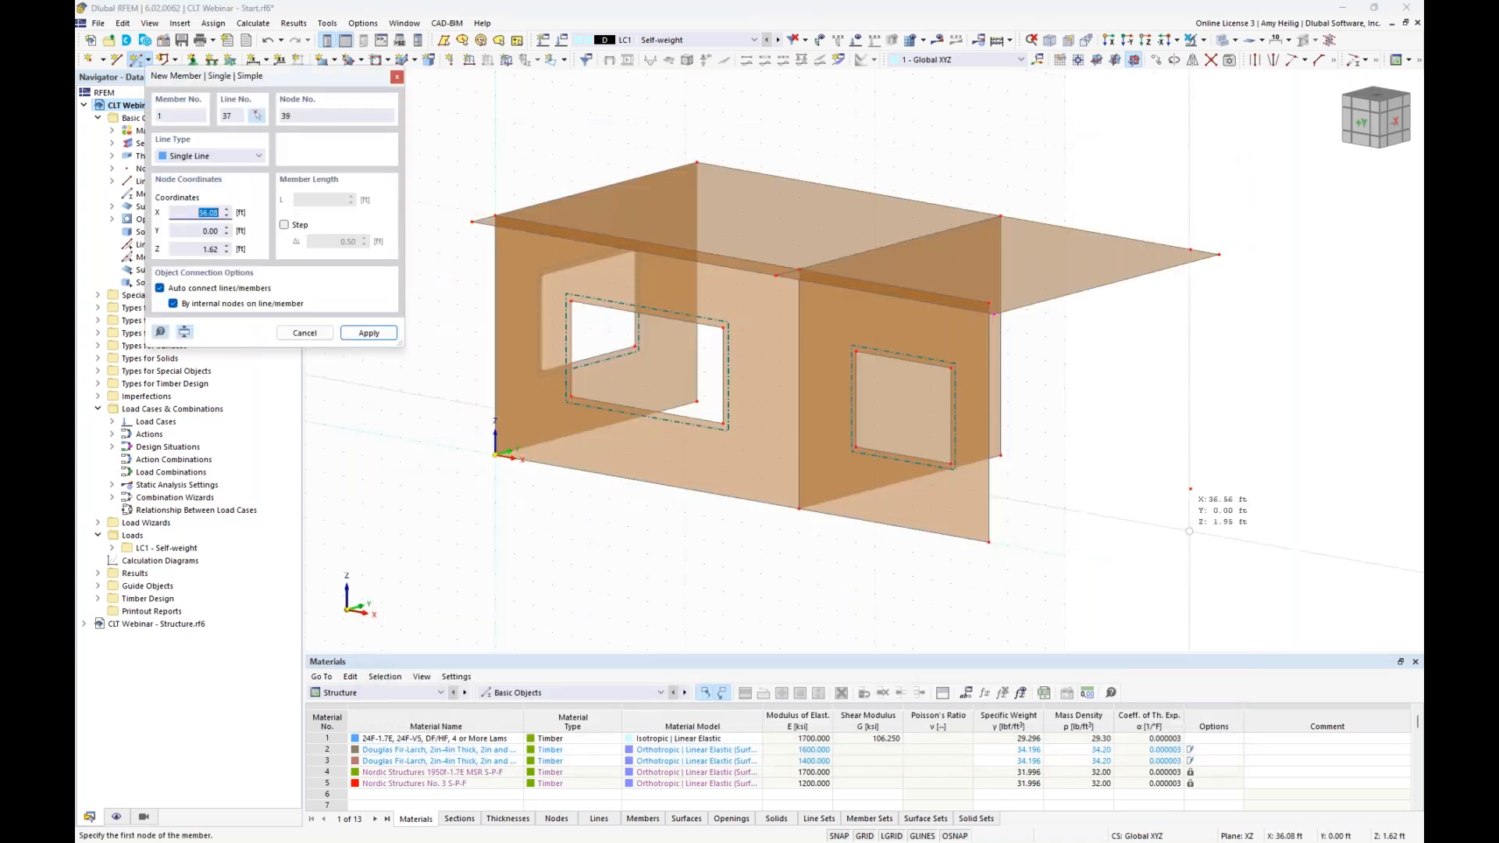
click(1190, 489)
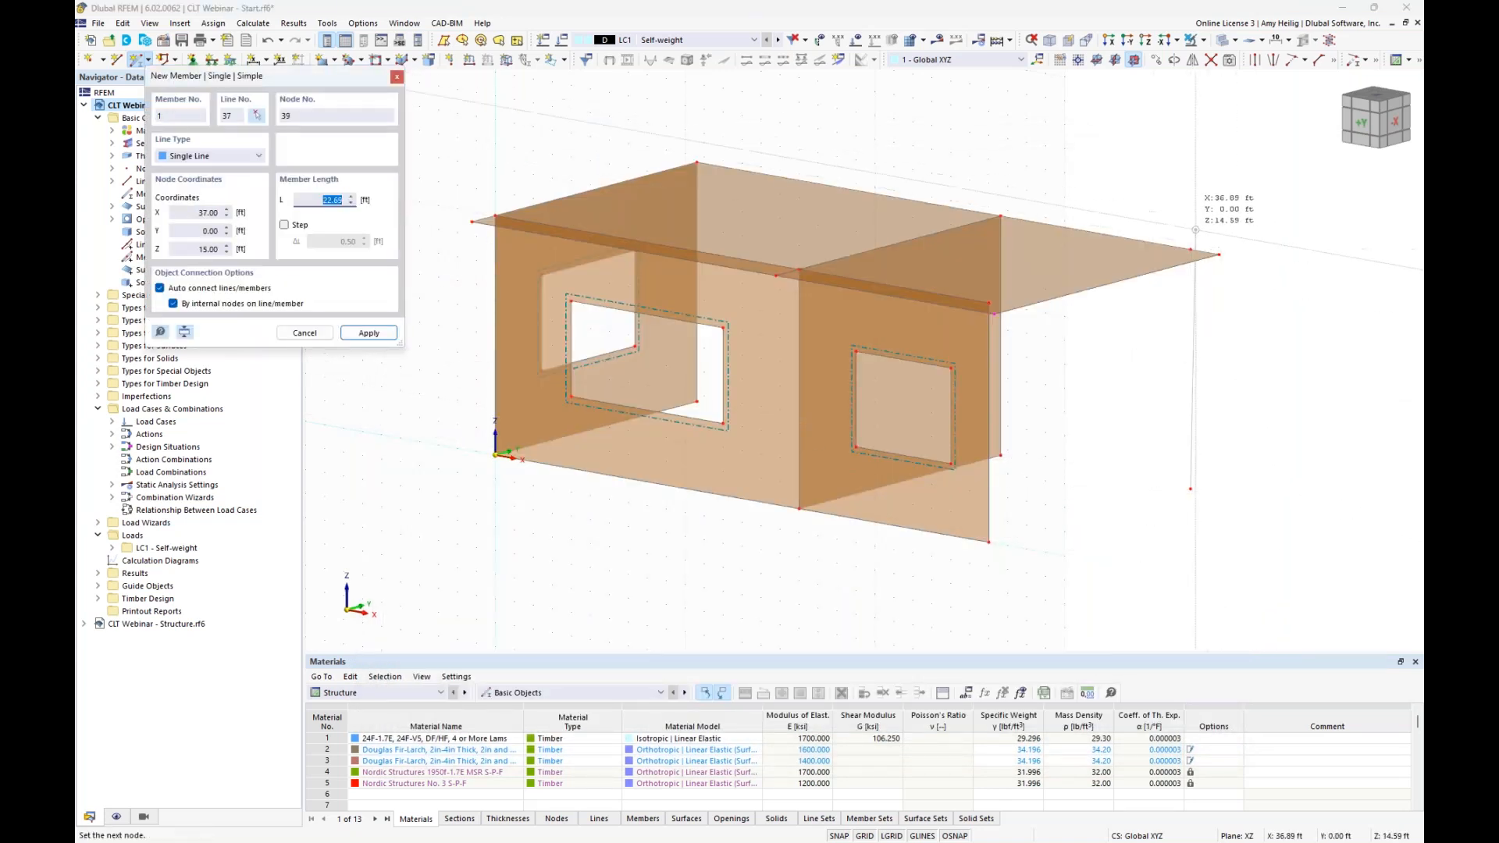
click(1190, 251)
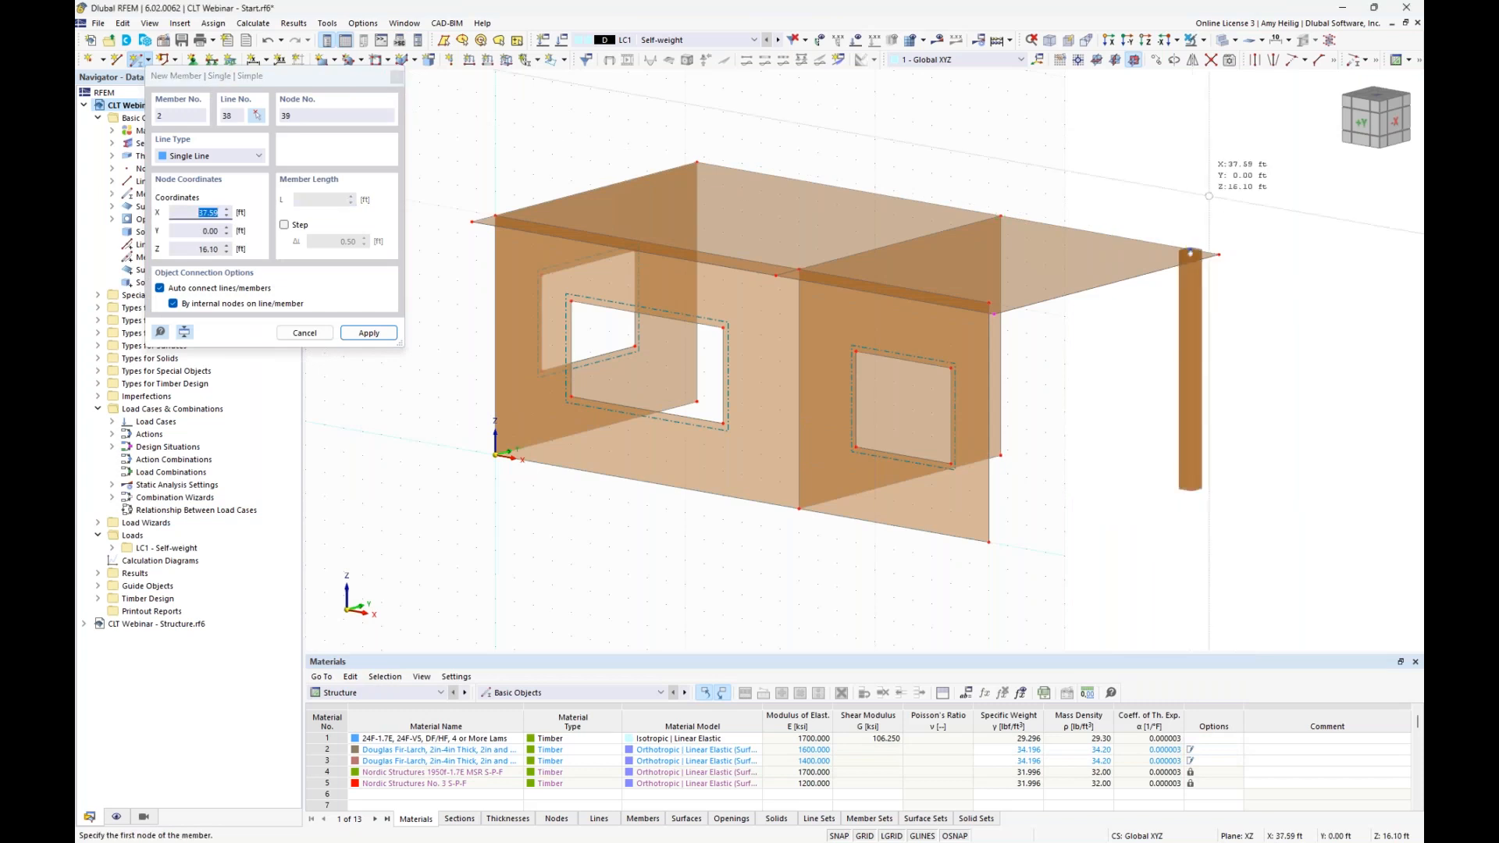
key(Escape)
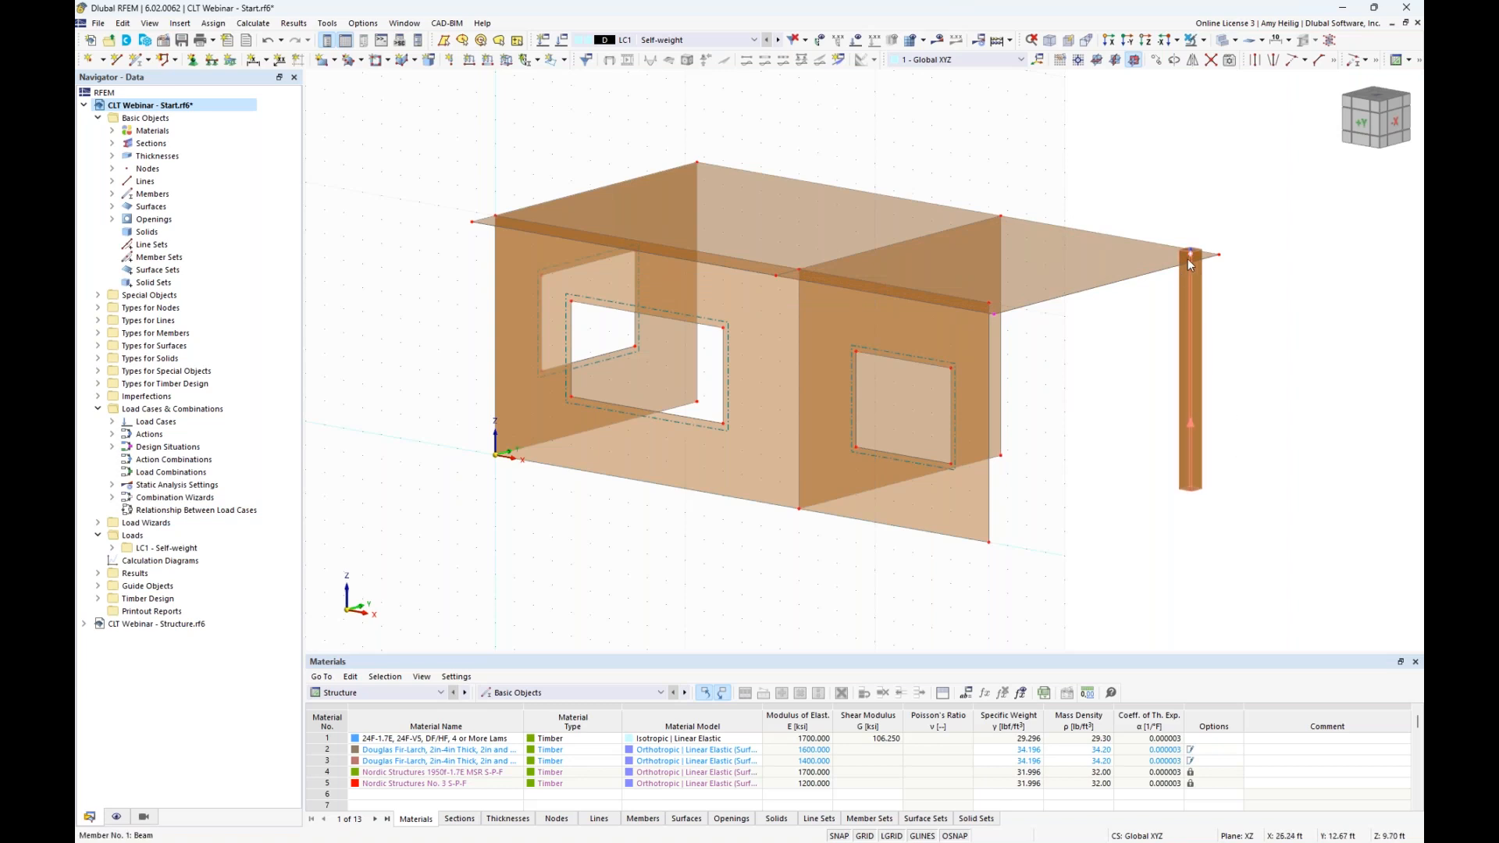
Start a new beam member with hinges and eccentricities enabled, and assign it section R_M1 8/12
mouse_move(1190, 265)
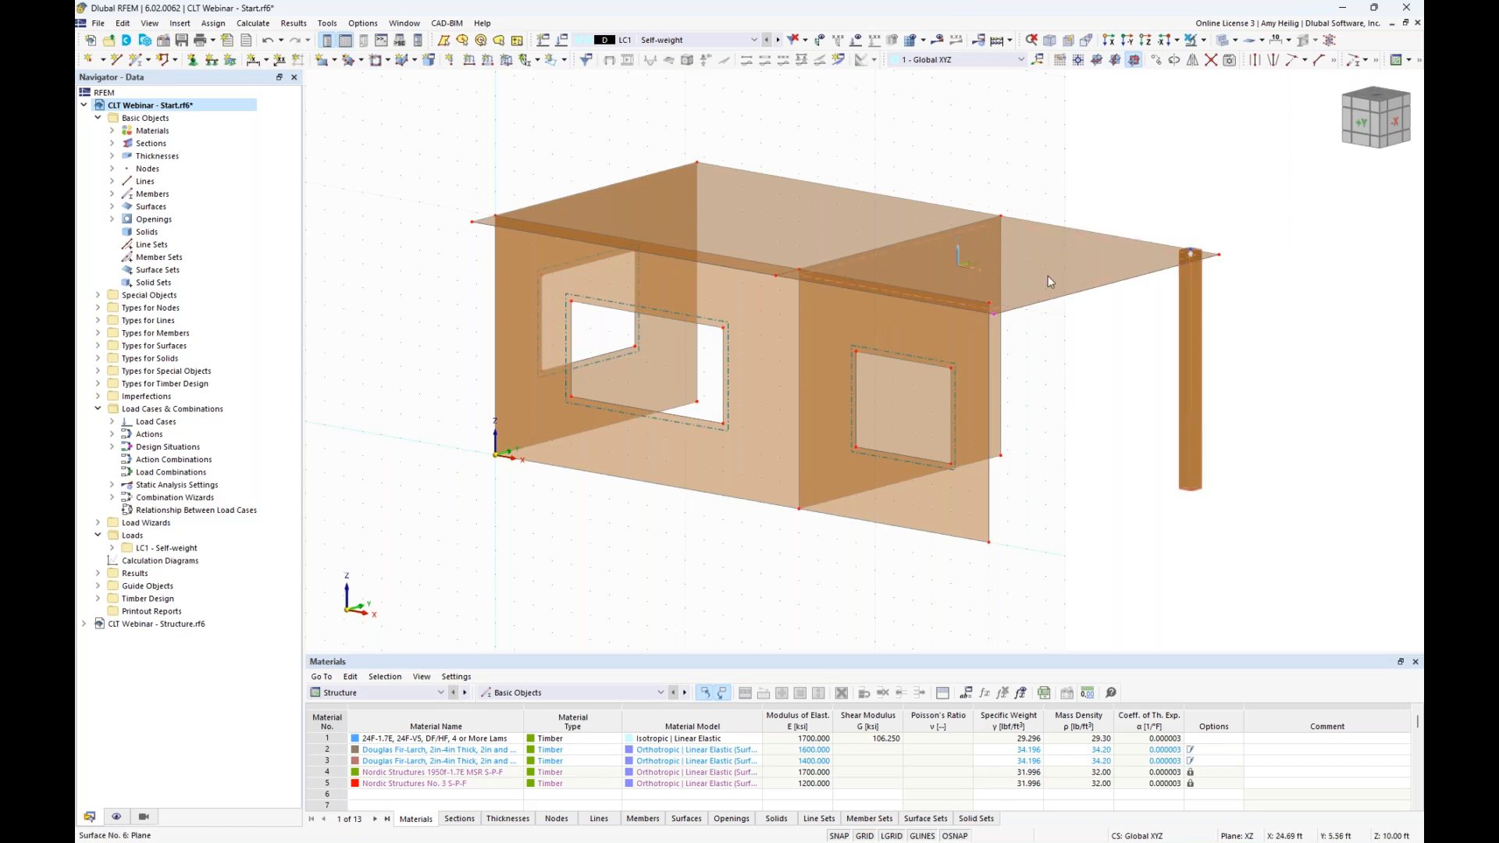
mouse_move(1048, 275)
middle_drag(1142, 412, 991, 420)
scroll(978, 406, up, 1)
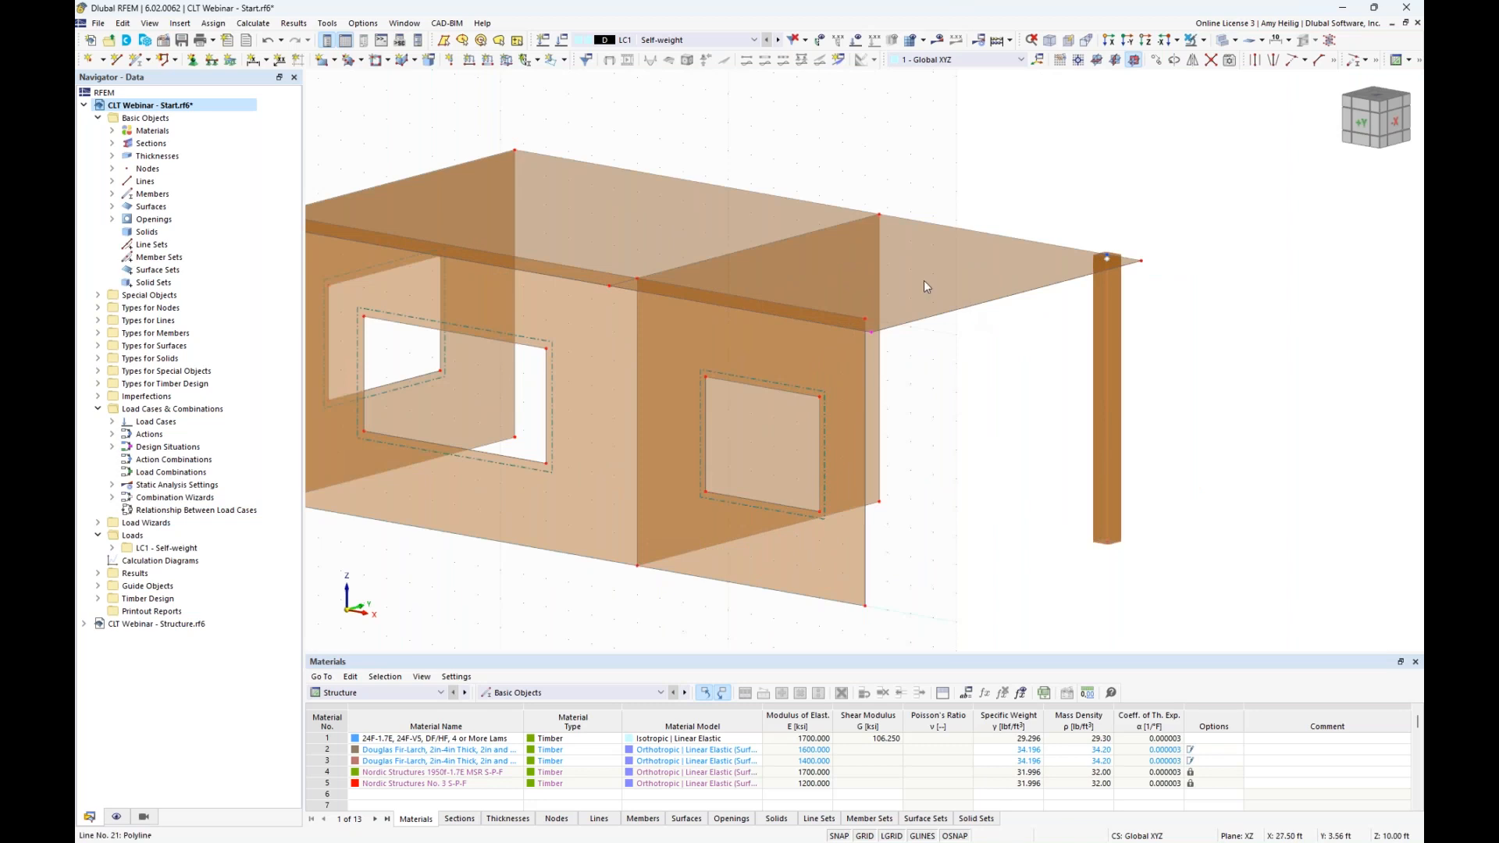
click(138, 59)
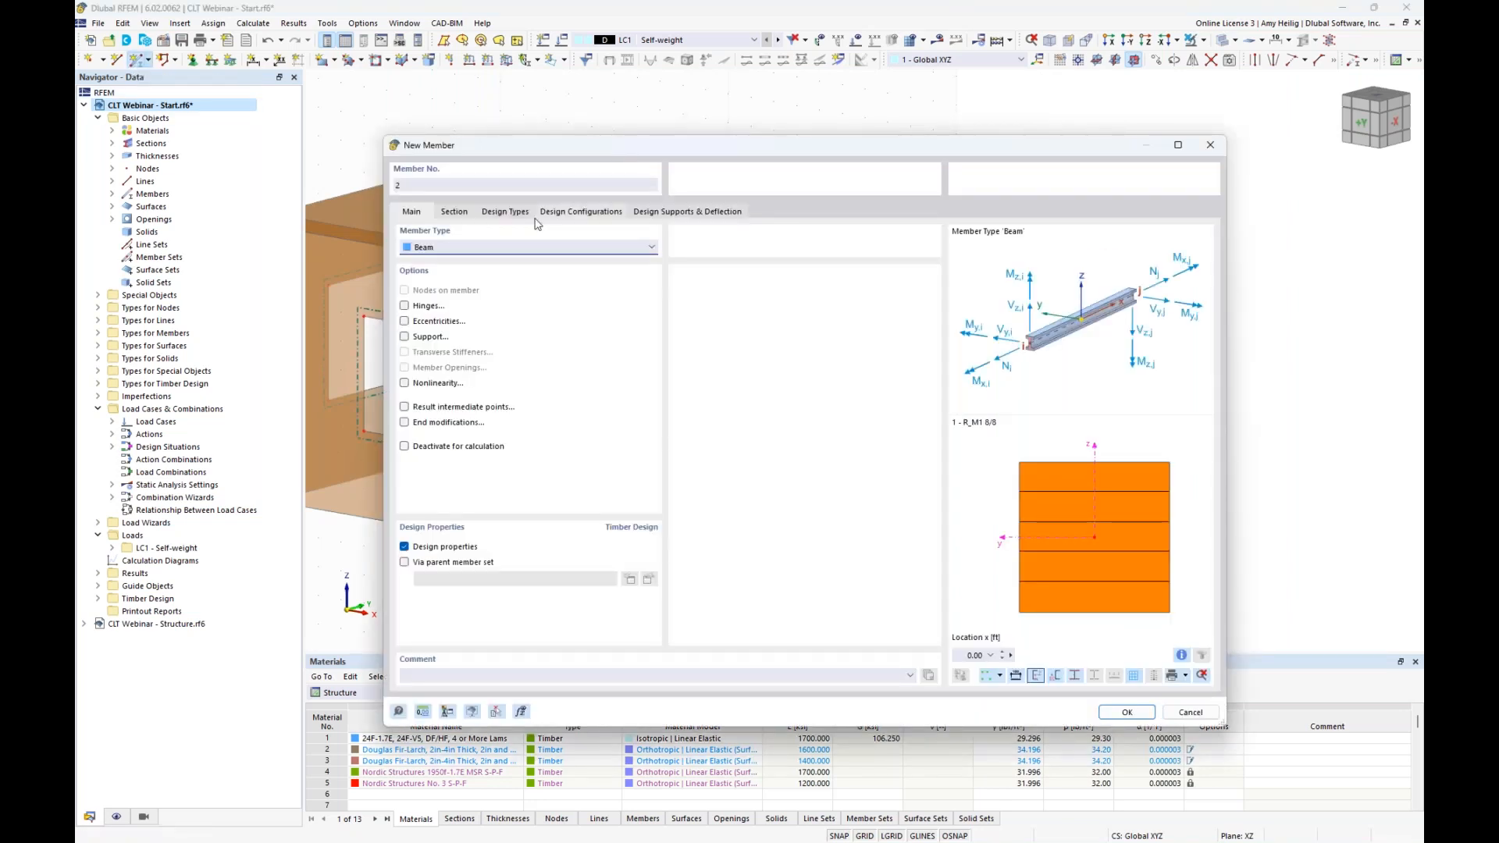
click(405, 305)
click(405, 322)
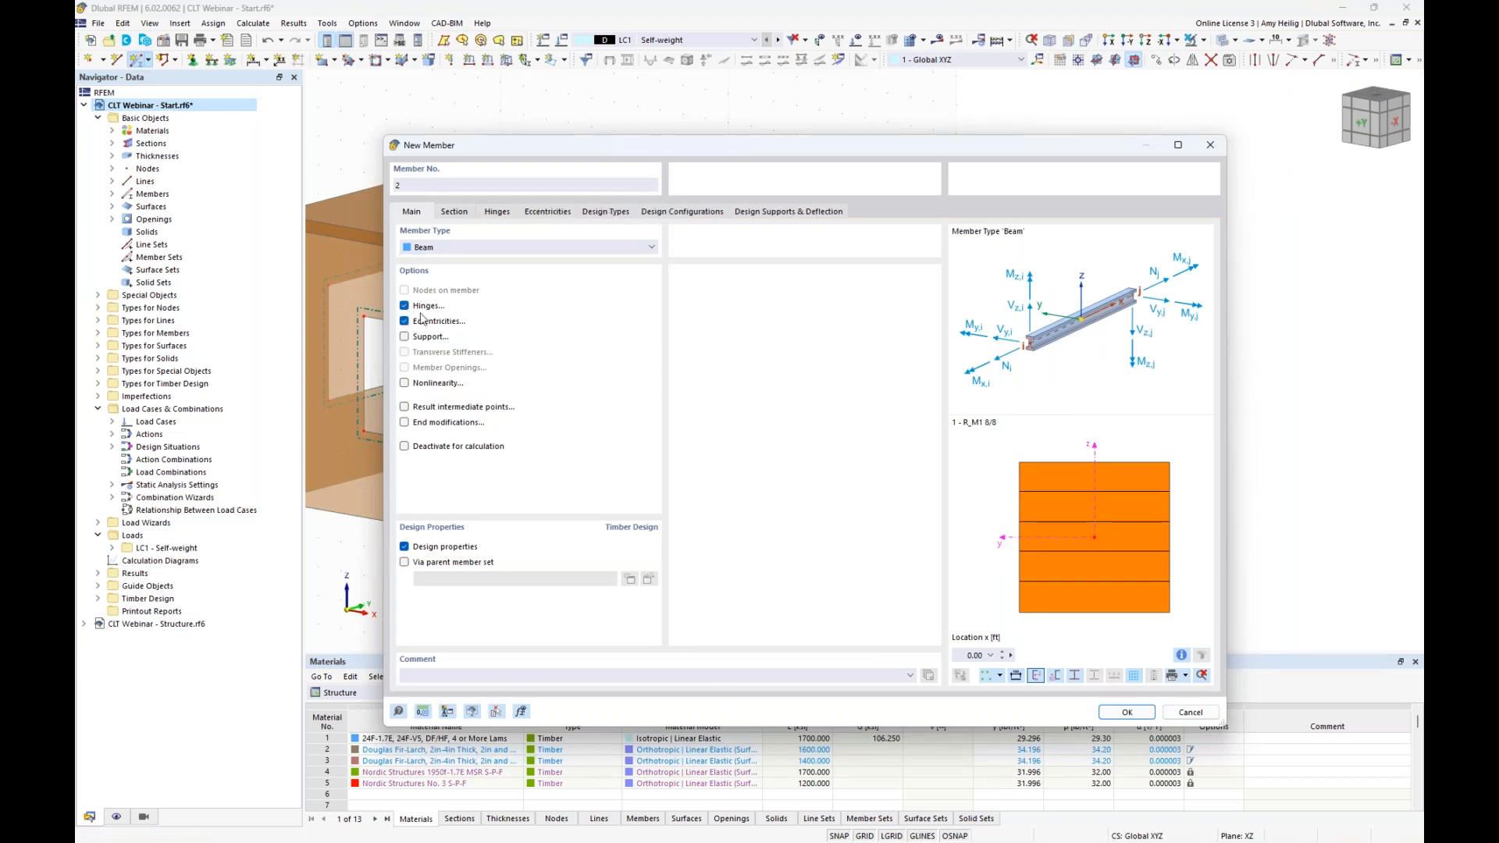
click(454, 212)
click(587, 556)
click(581, 580)
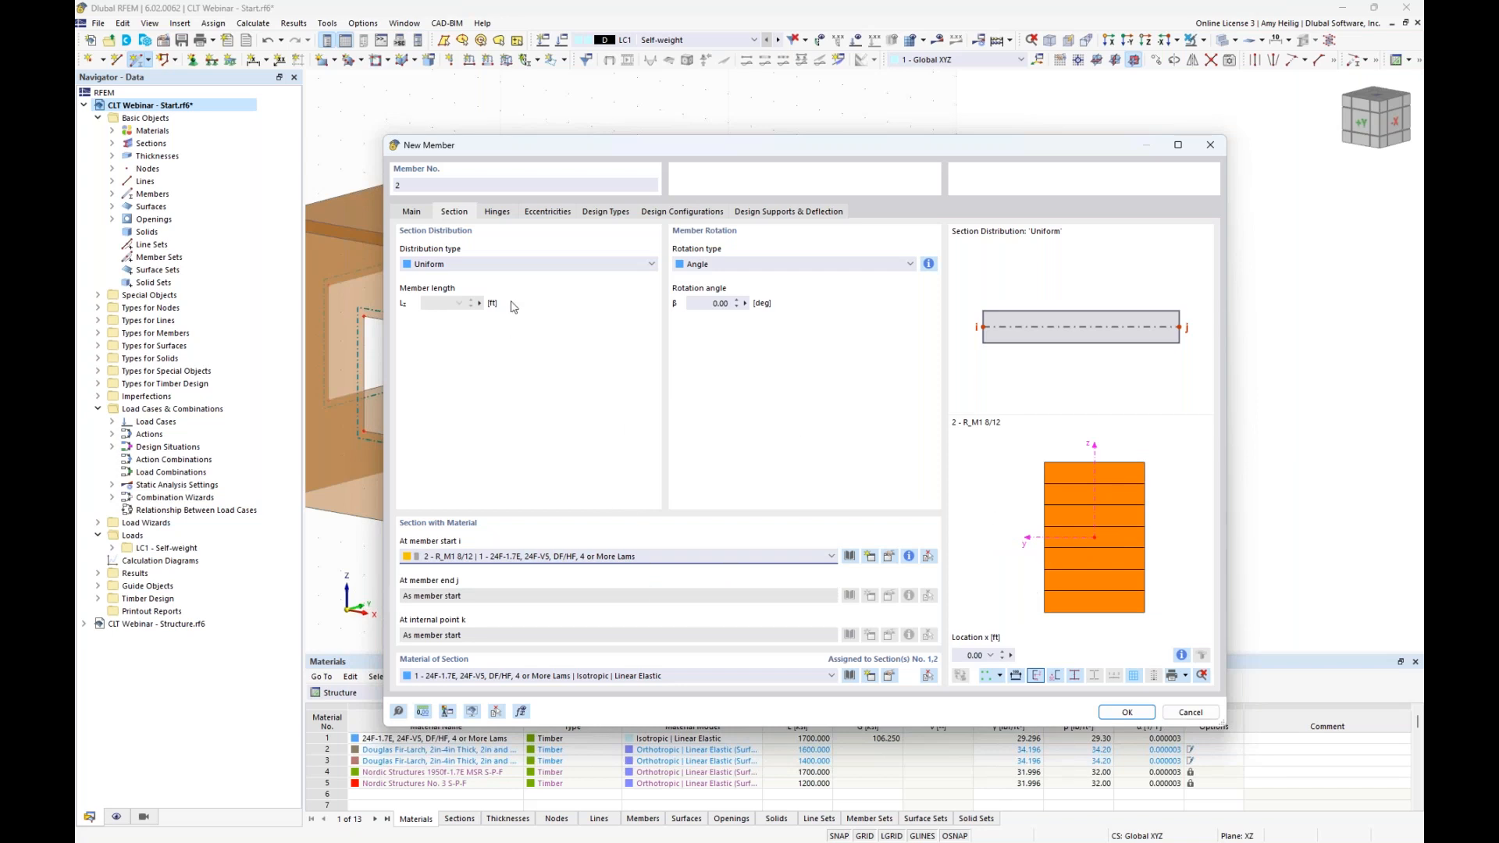
Assign the existing φy/φz hinge at member start i and a new hinge releasing φx, φy and φz at member end j
click(498, 211)
click(498, 264)
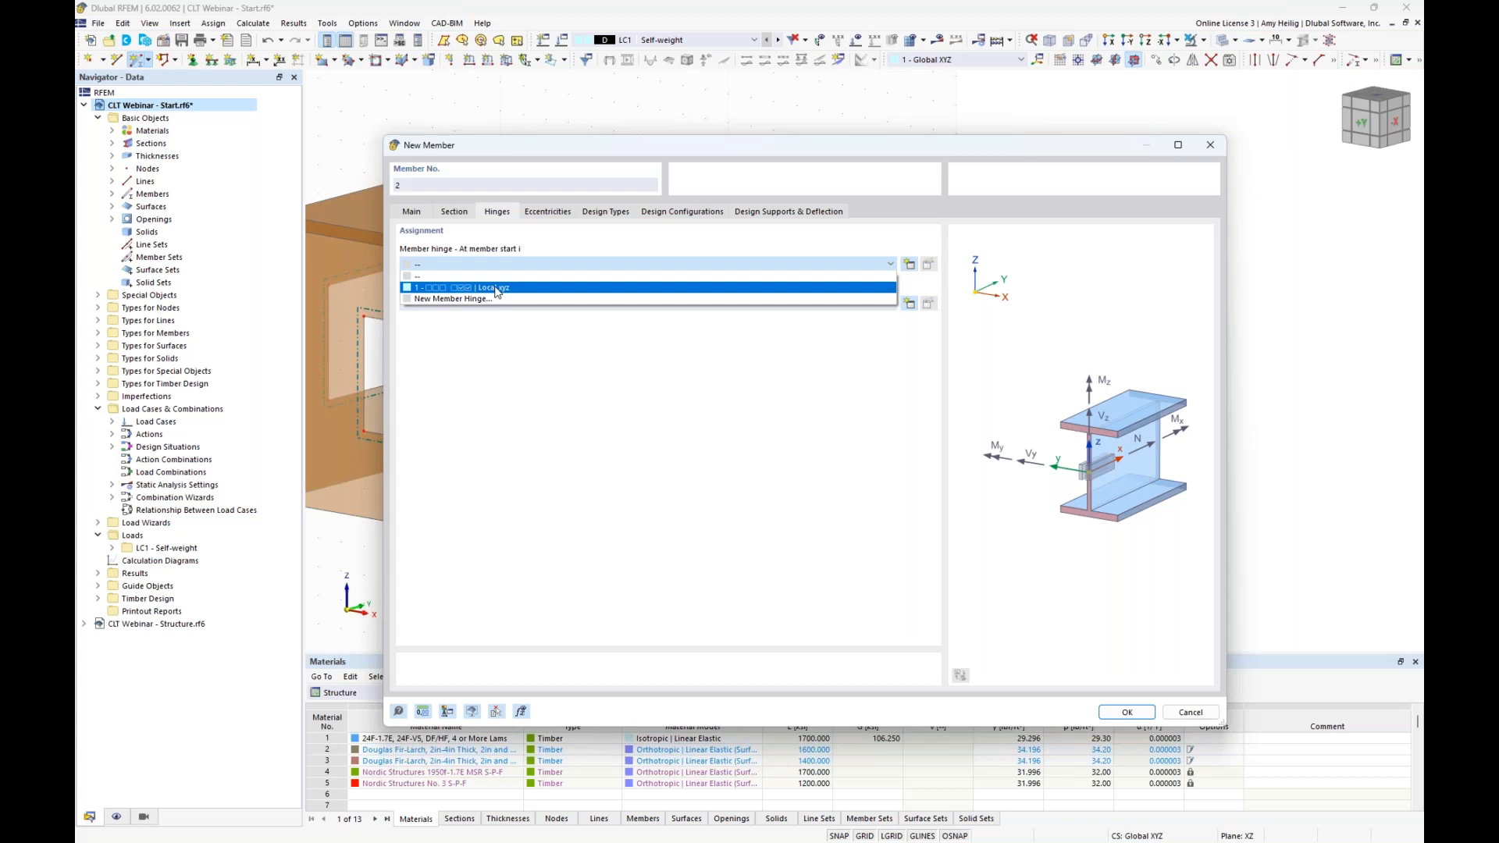
click(496, 288)
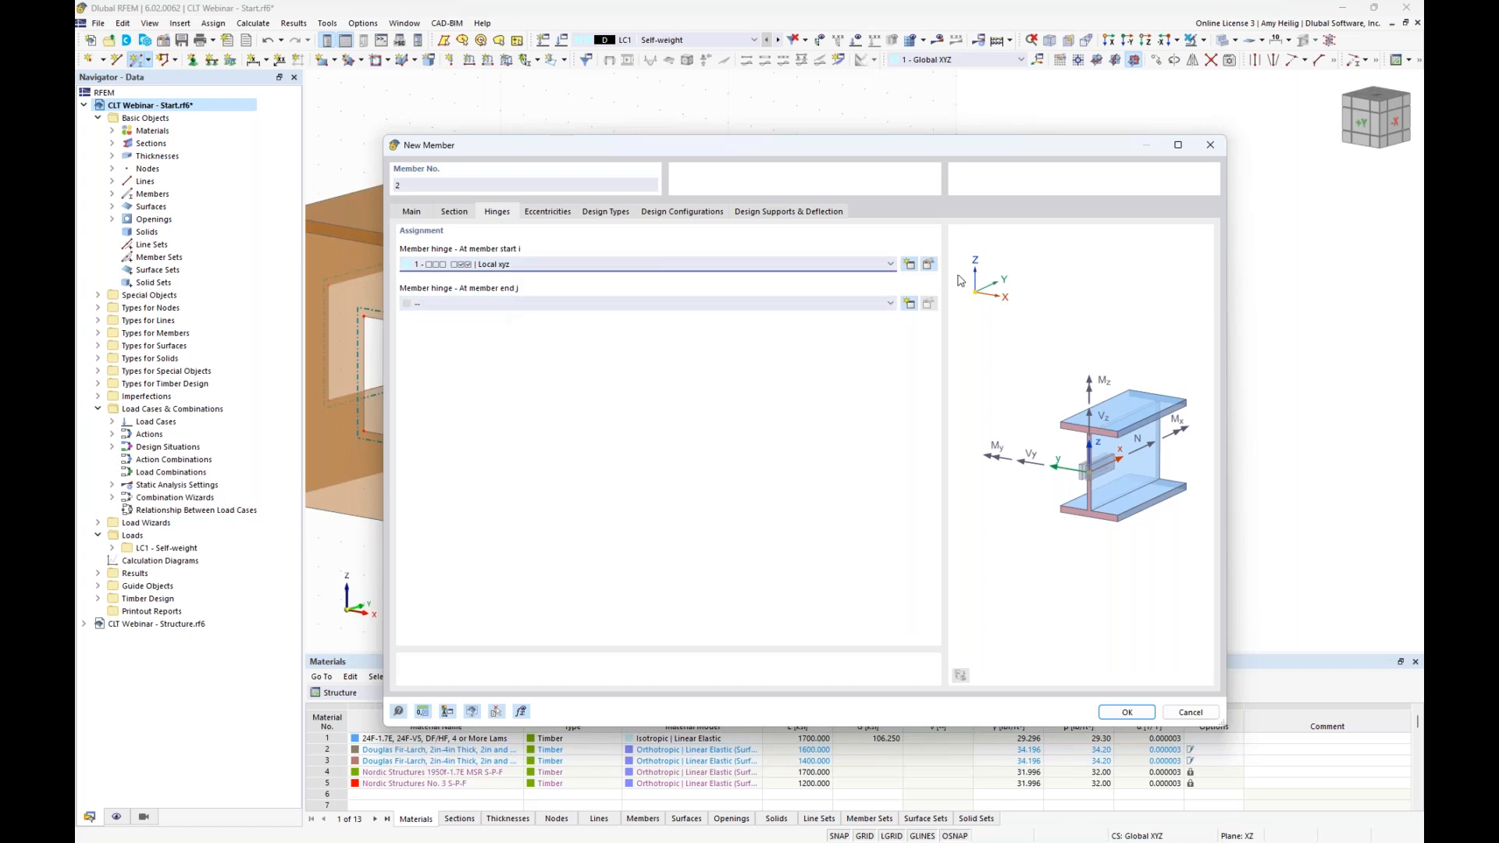
click(910, 305)
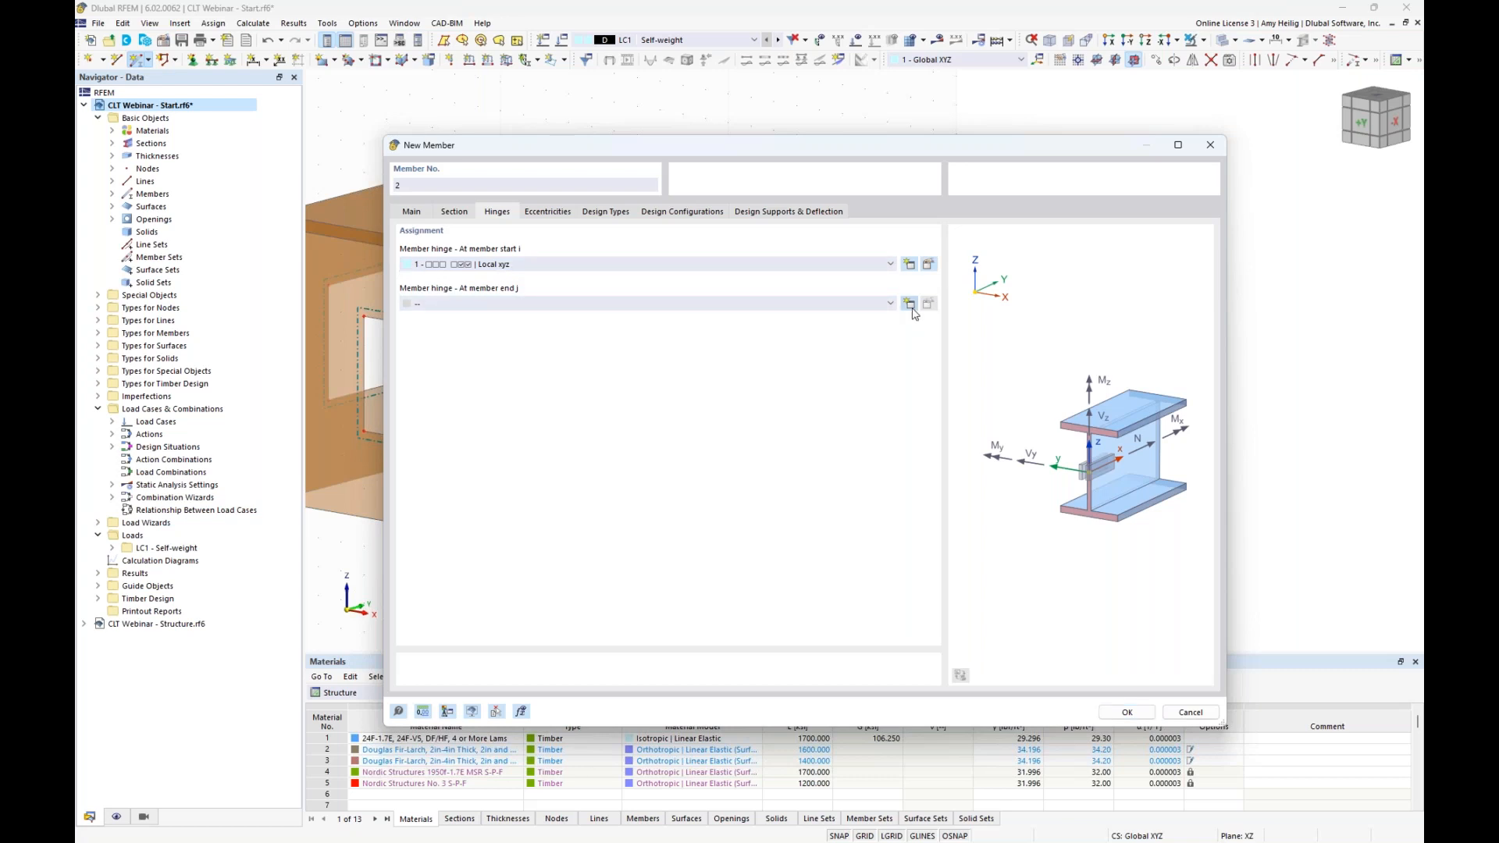
click(561, 384)
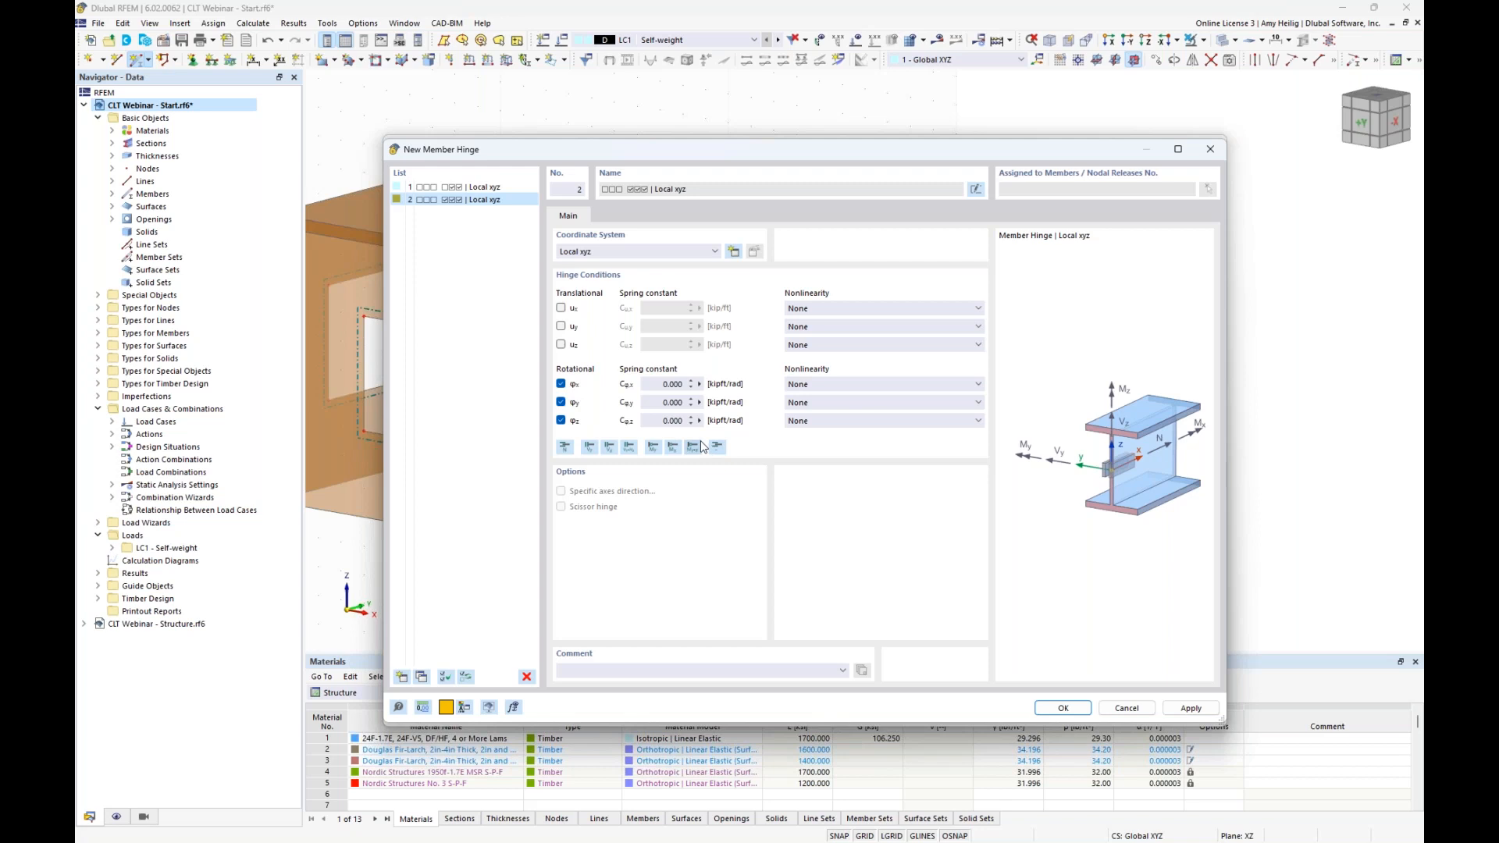
click(1057, 708)
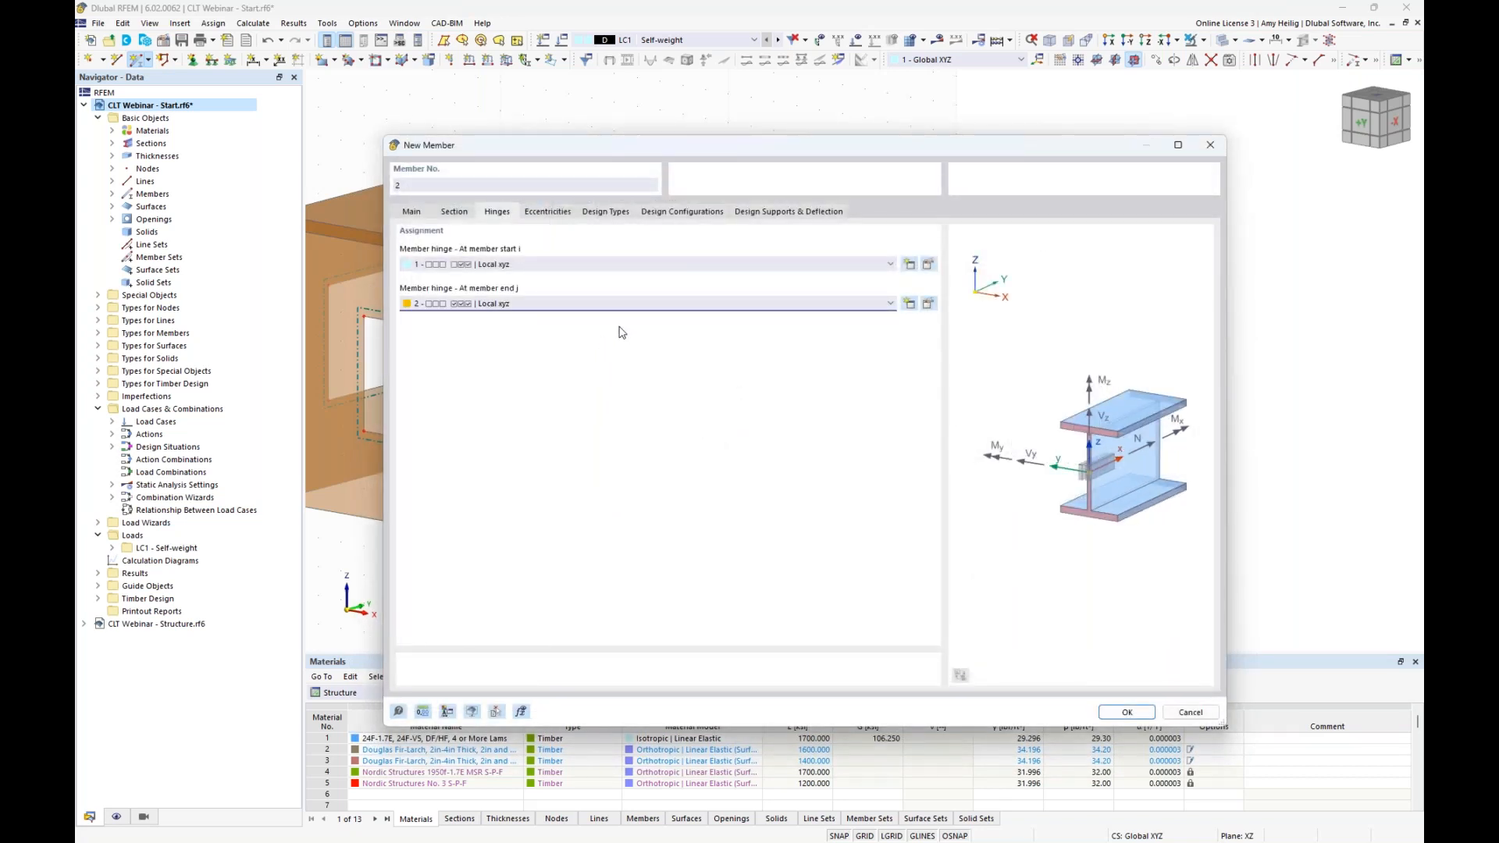
Create a section-relative eccentricity for member start i with middle-top alignment and a transverse offset from the bottom of roof Surface No. 6
click(550, 212)
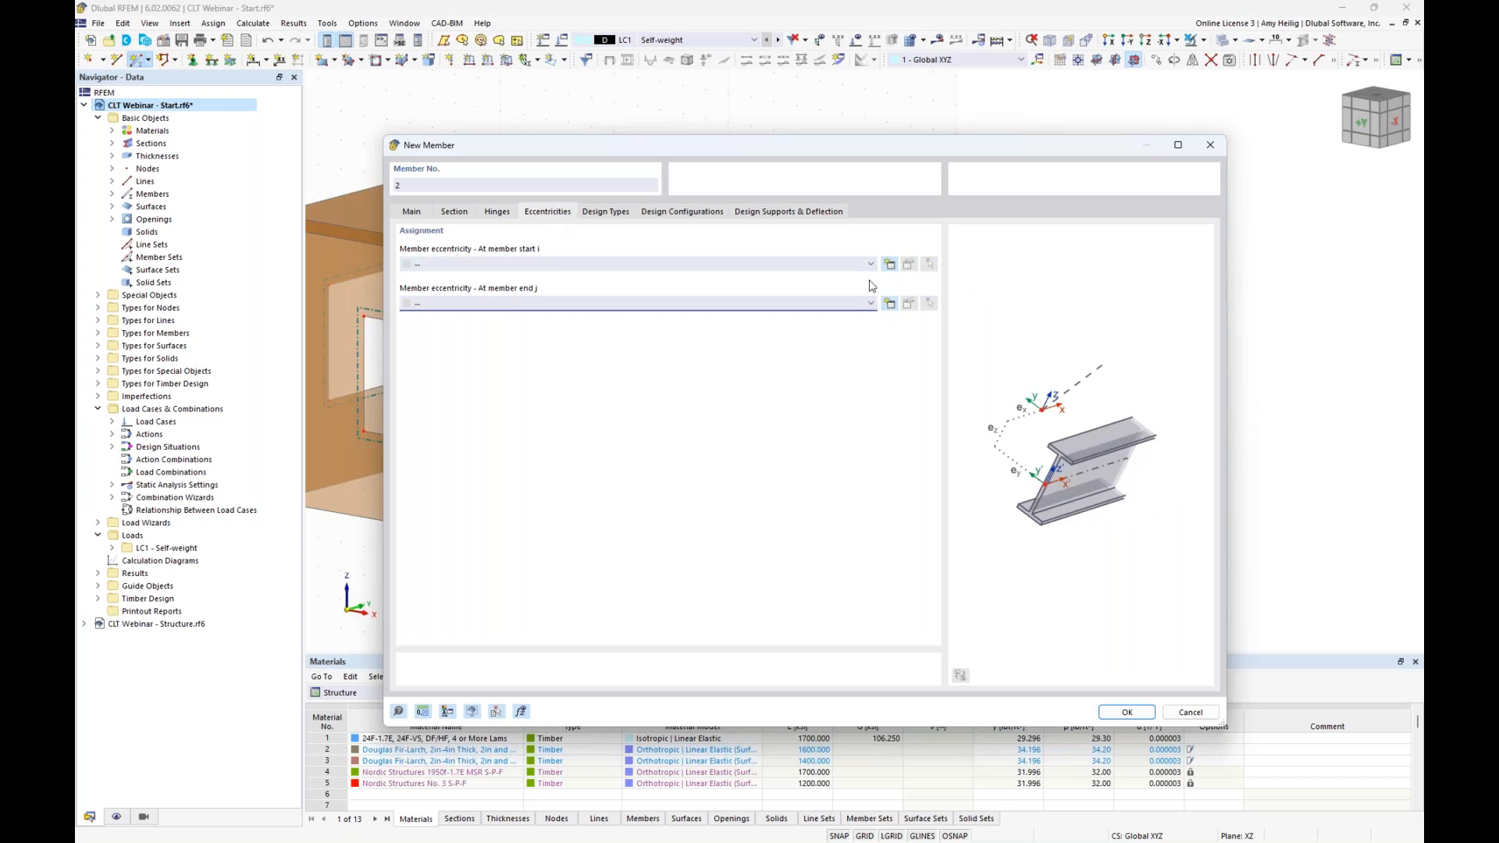
click(891, 265)
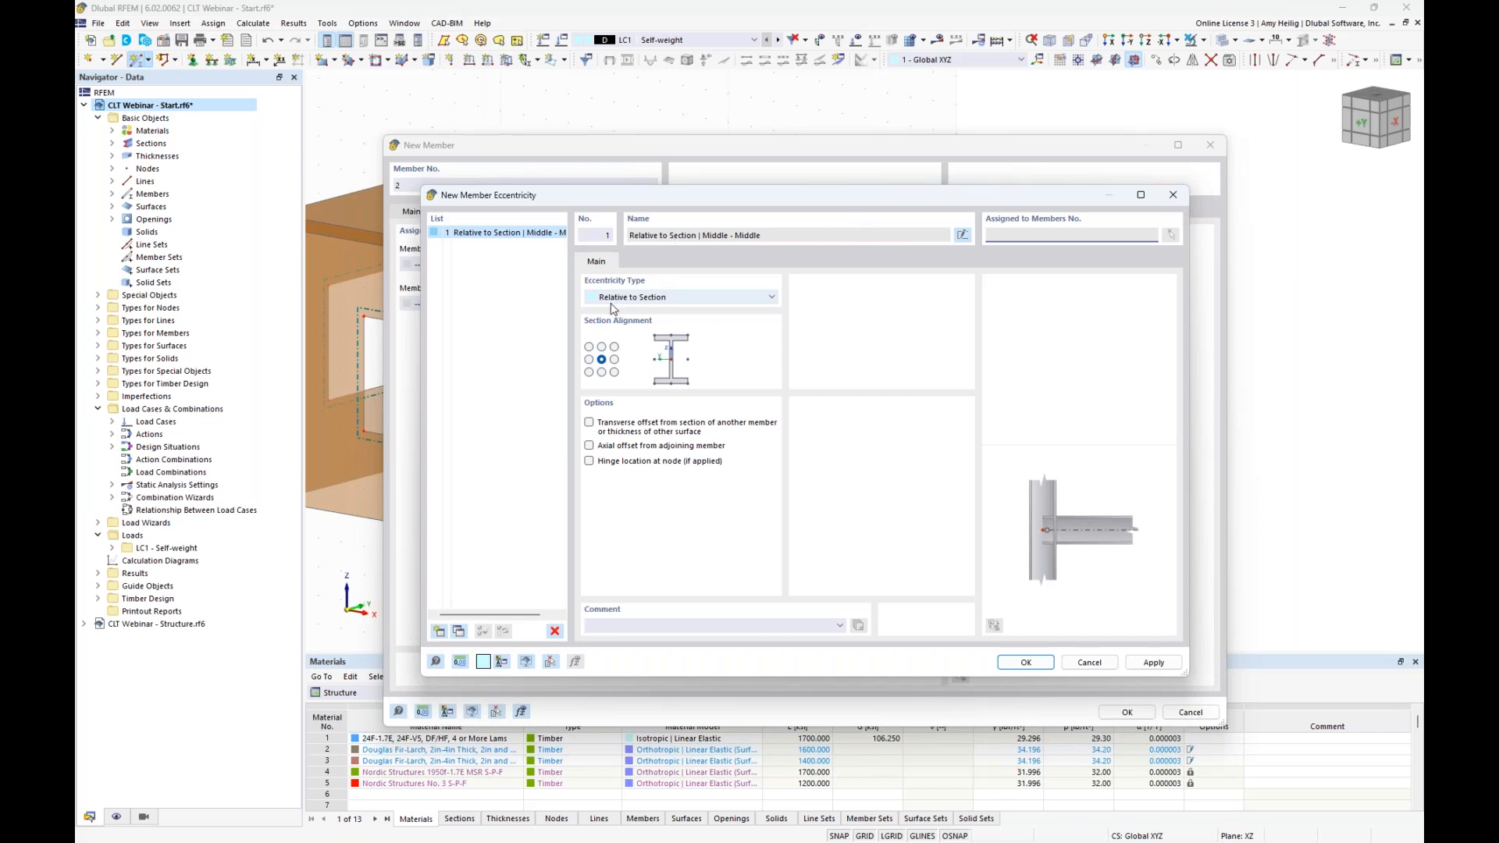
click(601, 348)
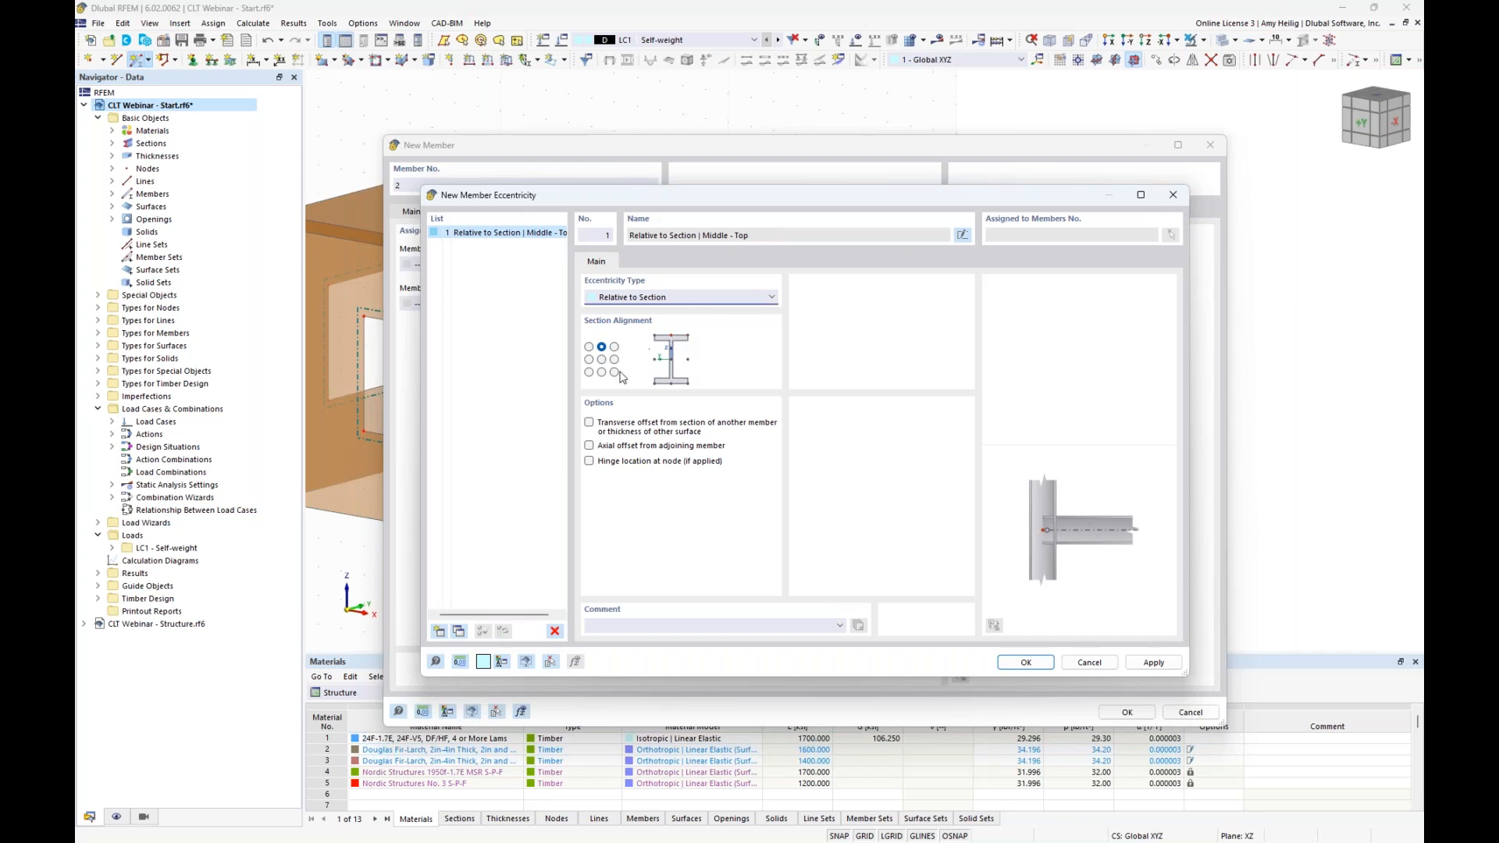
click(588, 422)
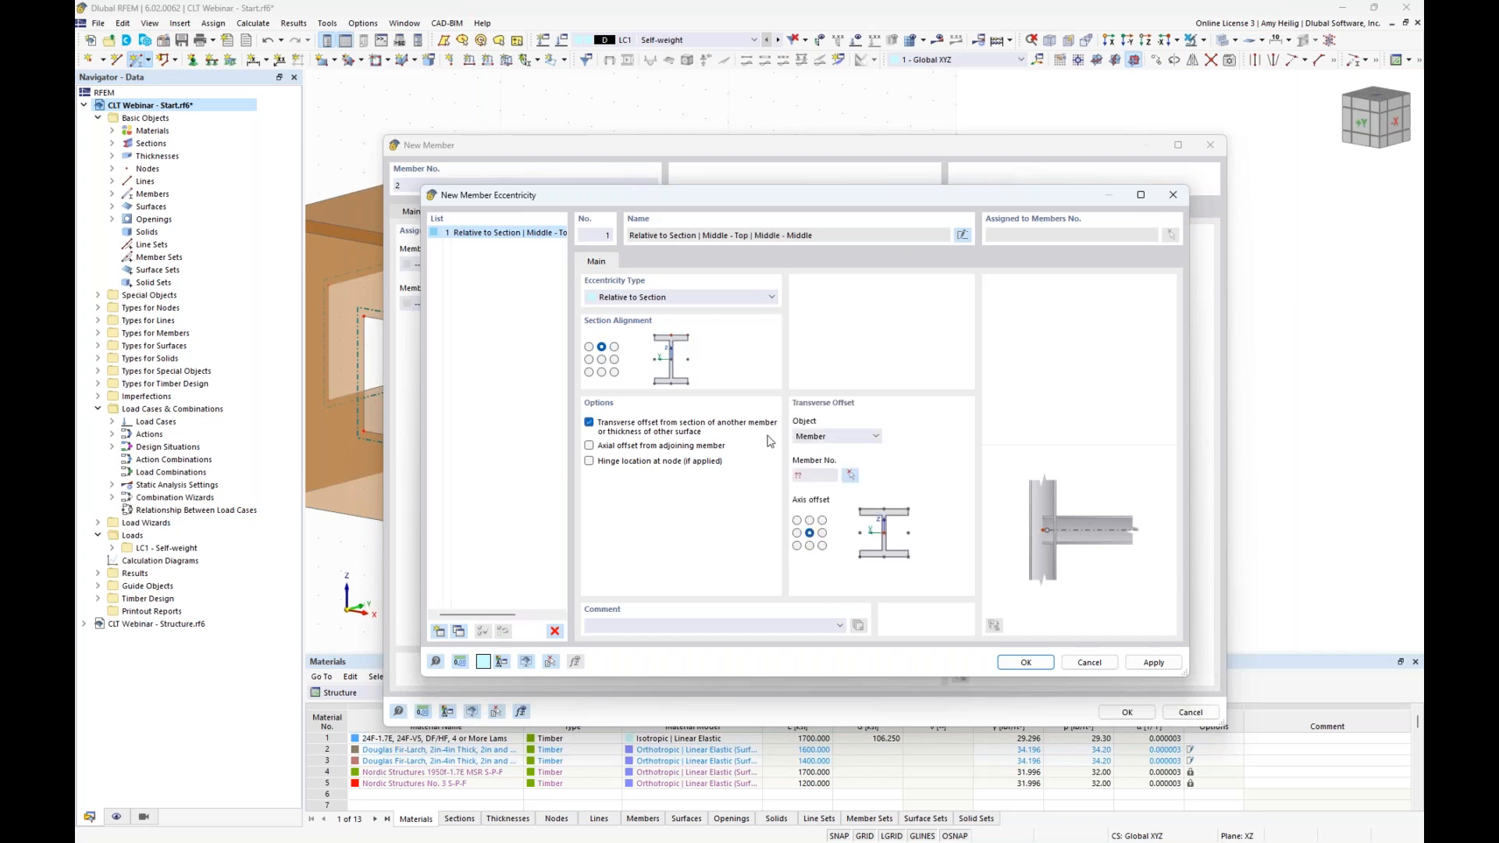
click(816, 437)
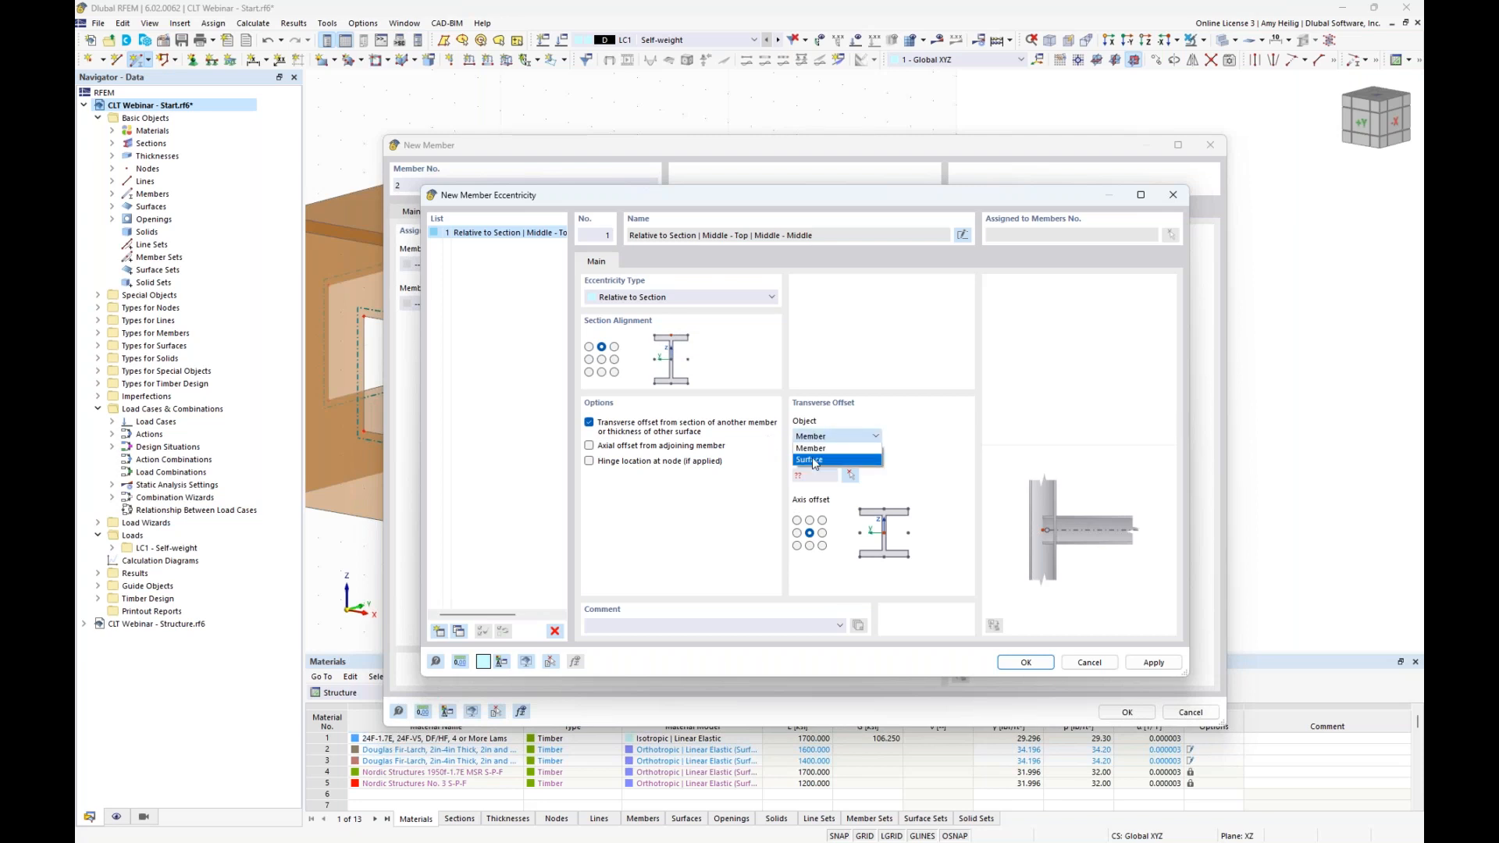
click(811, 460)
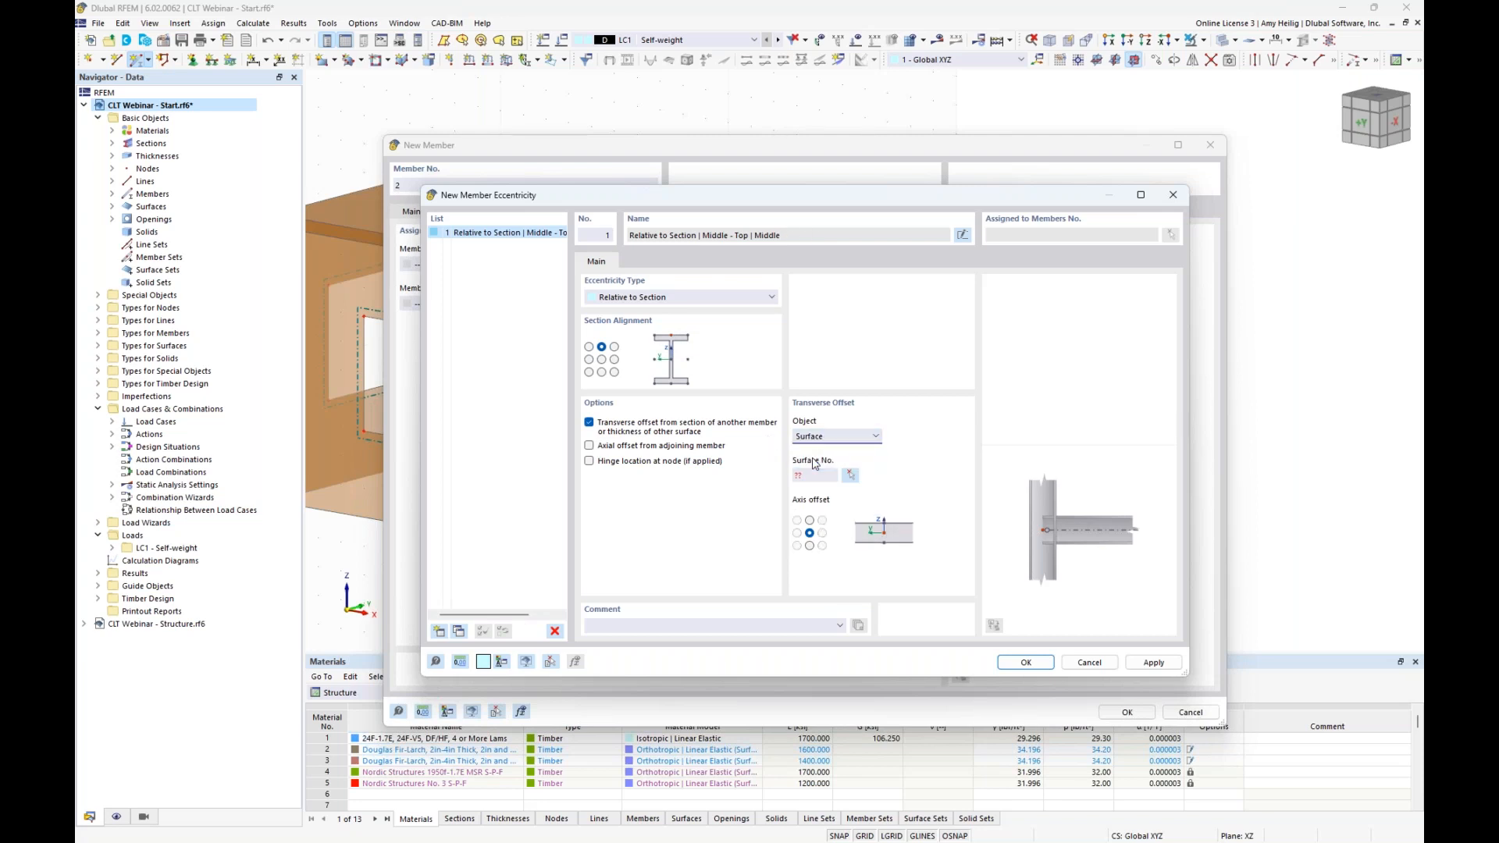
click(850, 474)
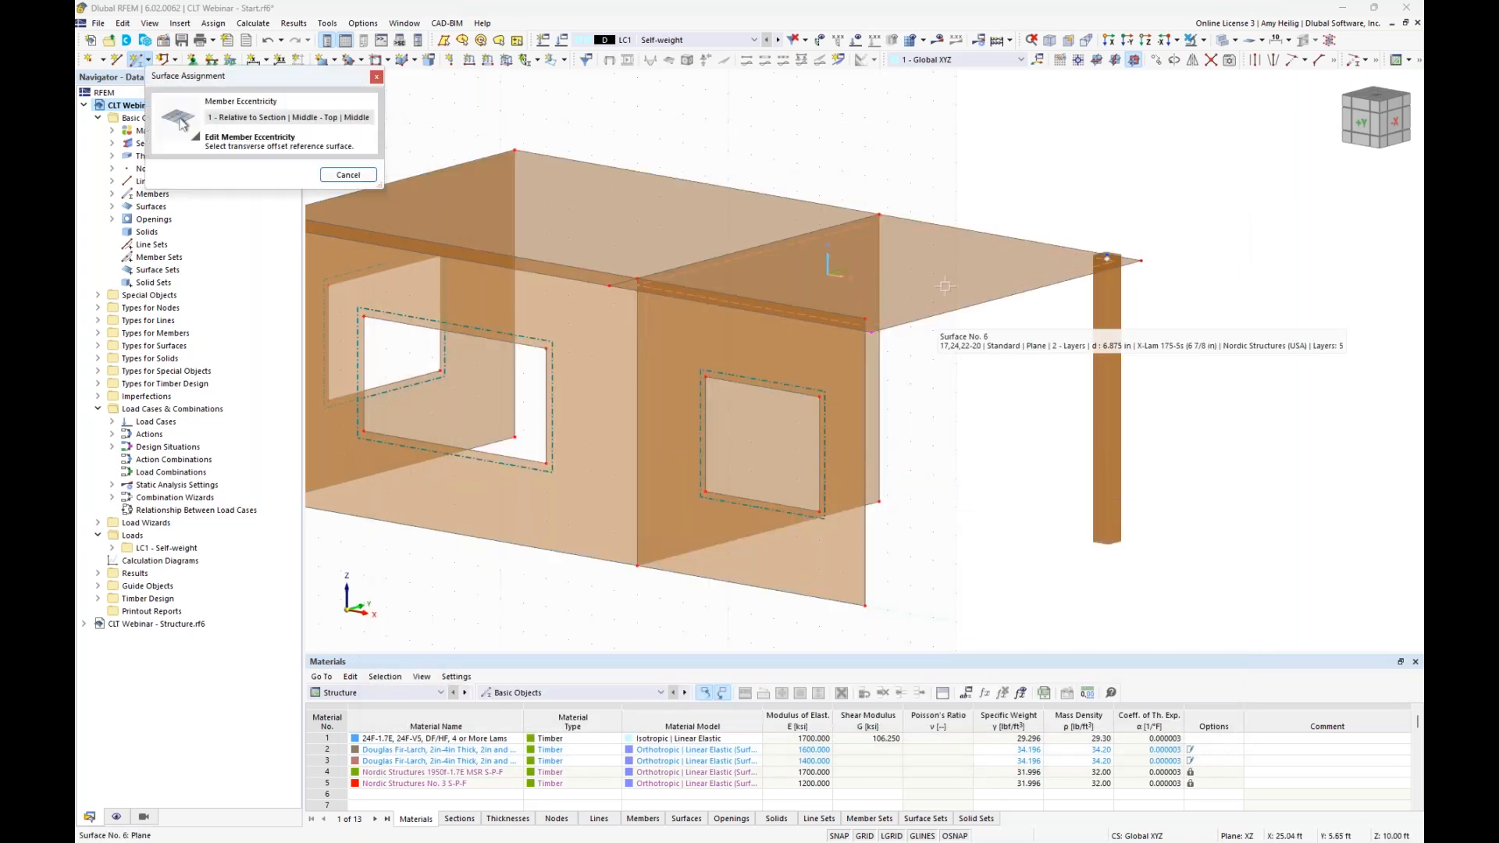
click(945, 285)
click(809, 546)
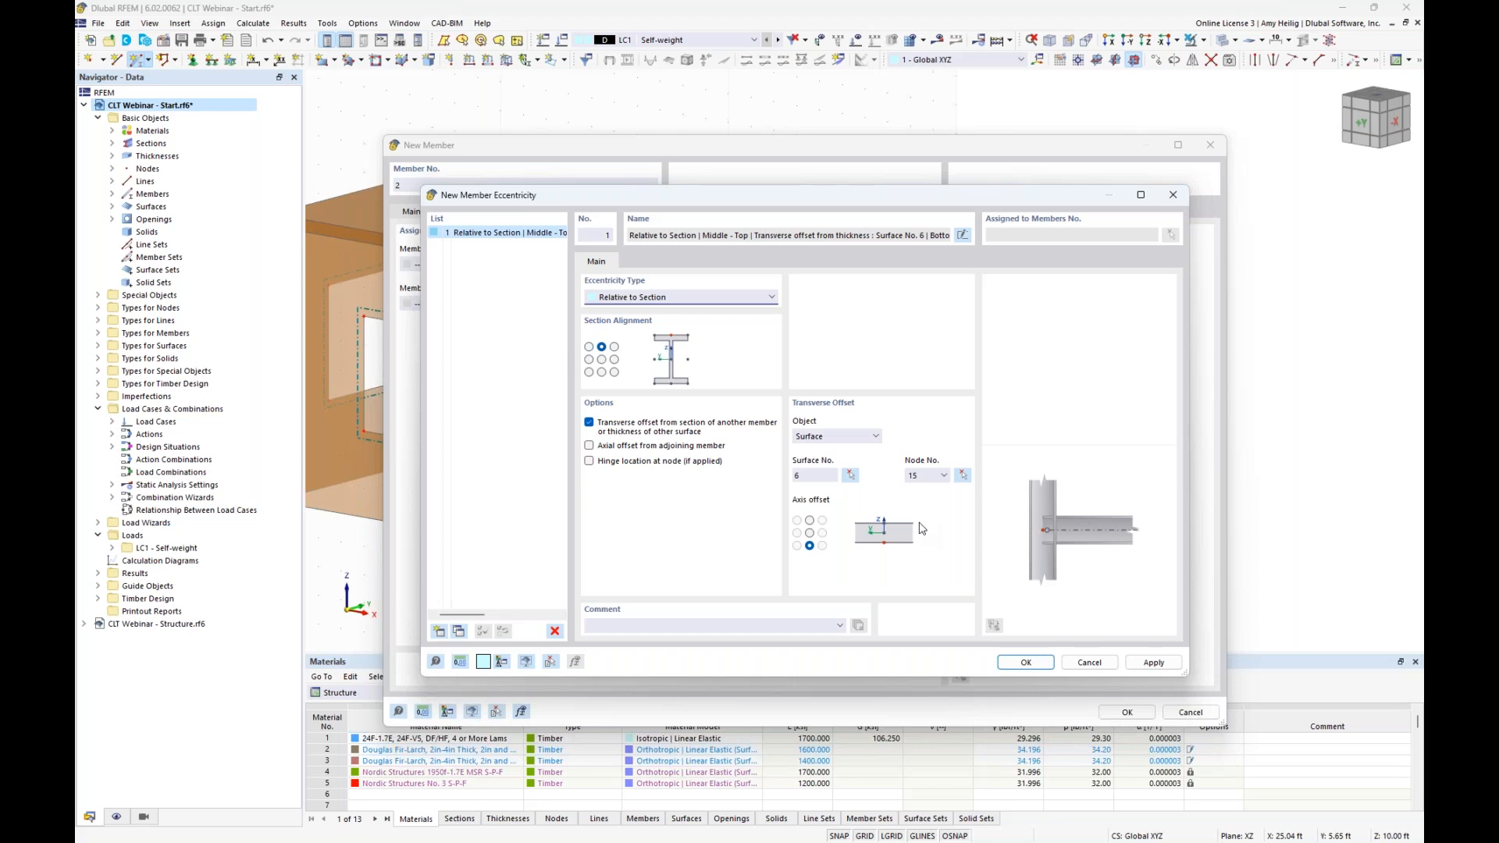
click(1024, 662)
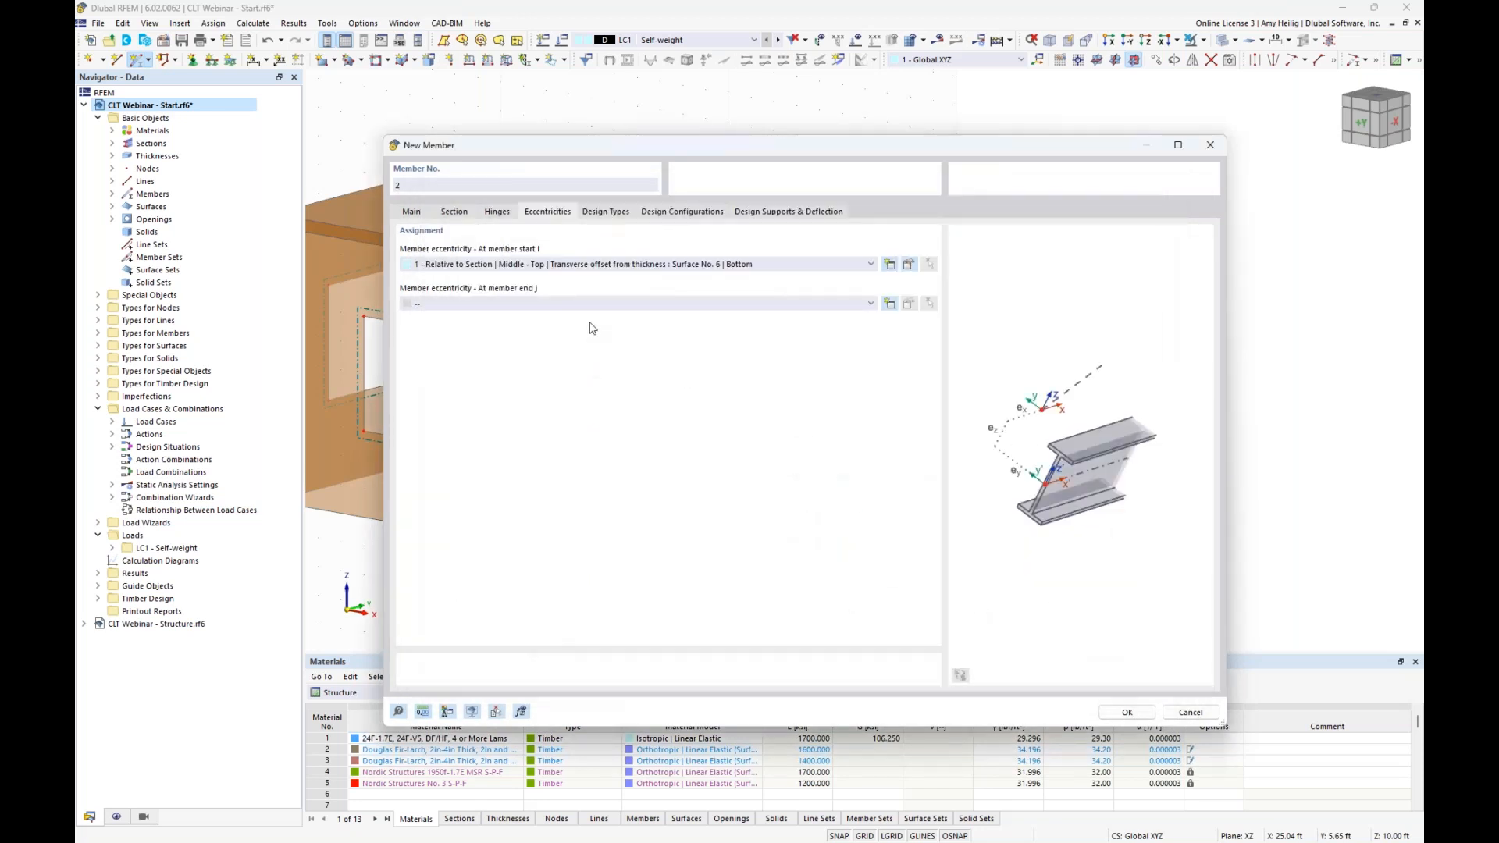
Assign the same middle-top, Surface No. 6 bottom eccentricity to member end j and accept the beam definition
click(582, 306)
click(576, 324)
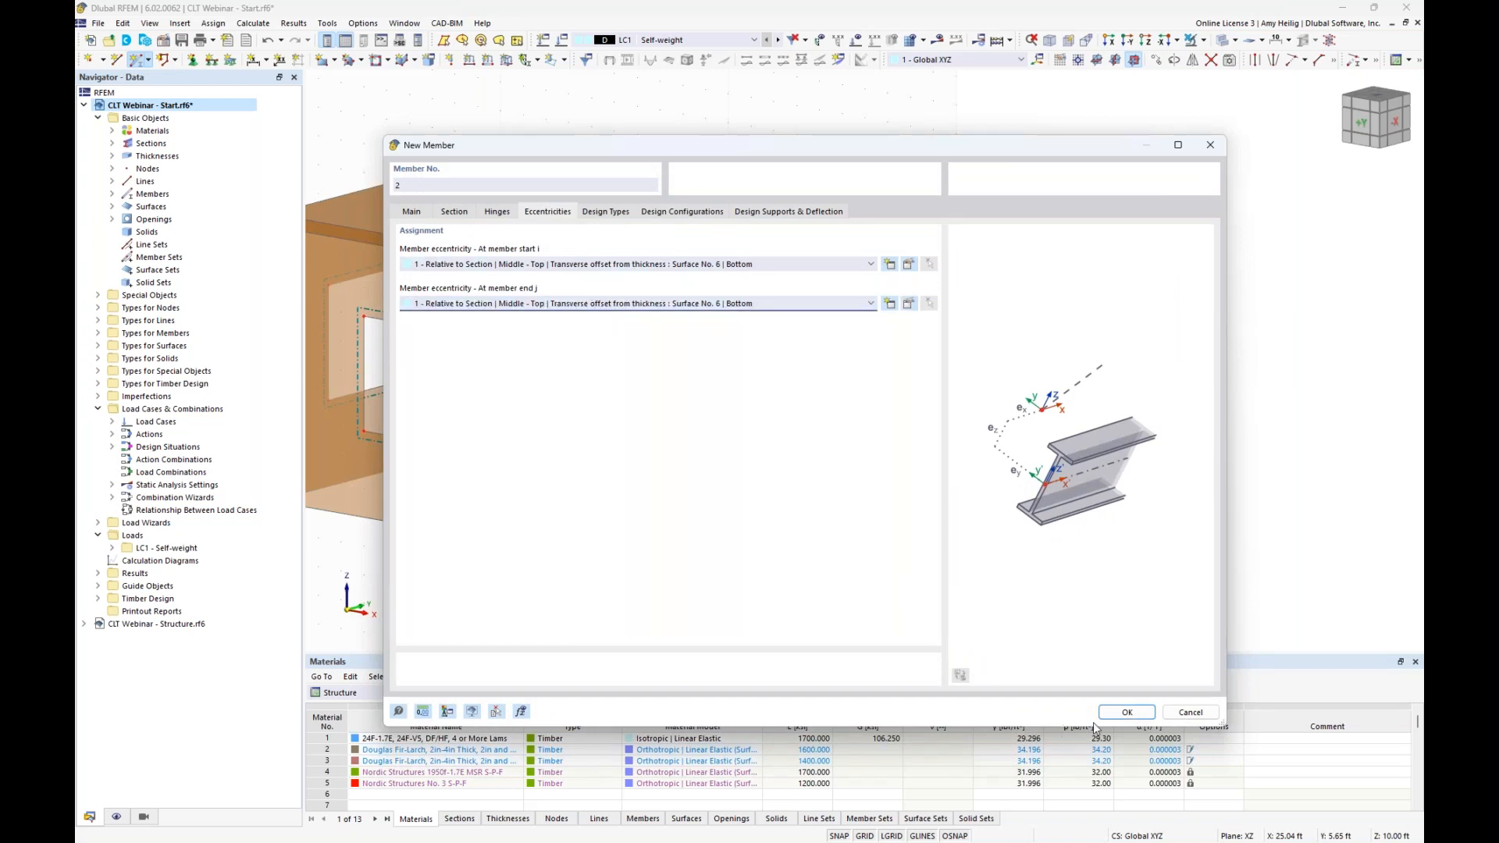
click(1109, 715)
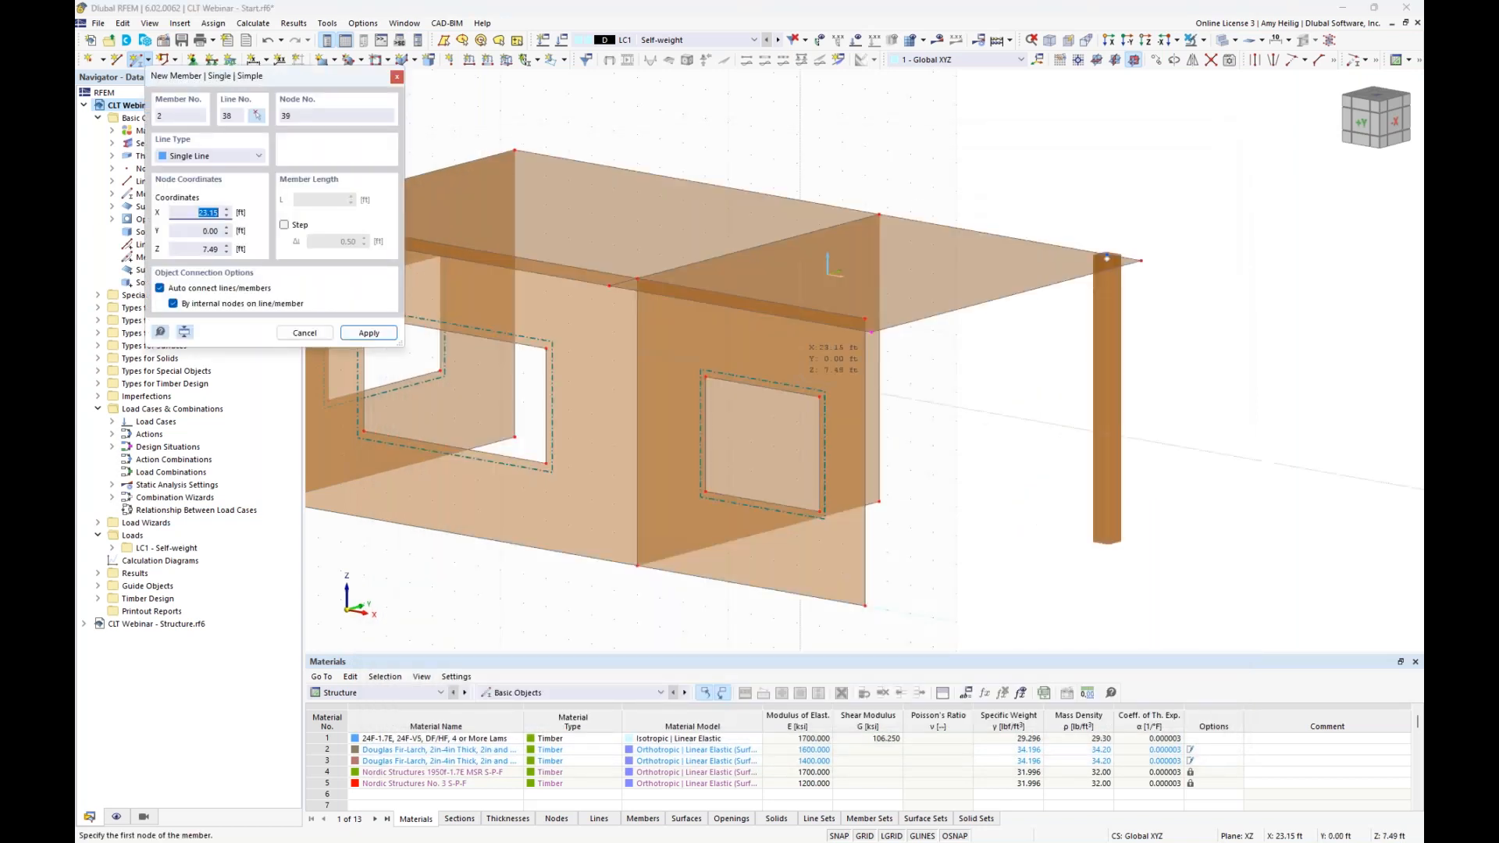
Place the beam member from the column's top node to the roof-level node at the wall's outer corner, then end member placement
click(1105, 255)
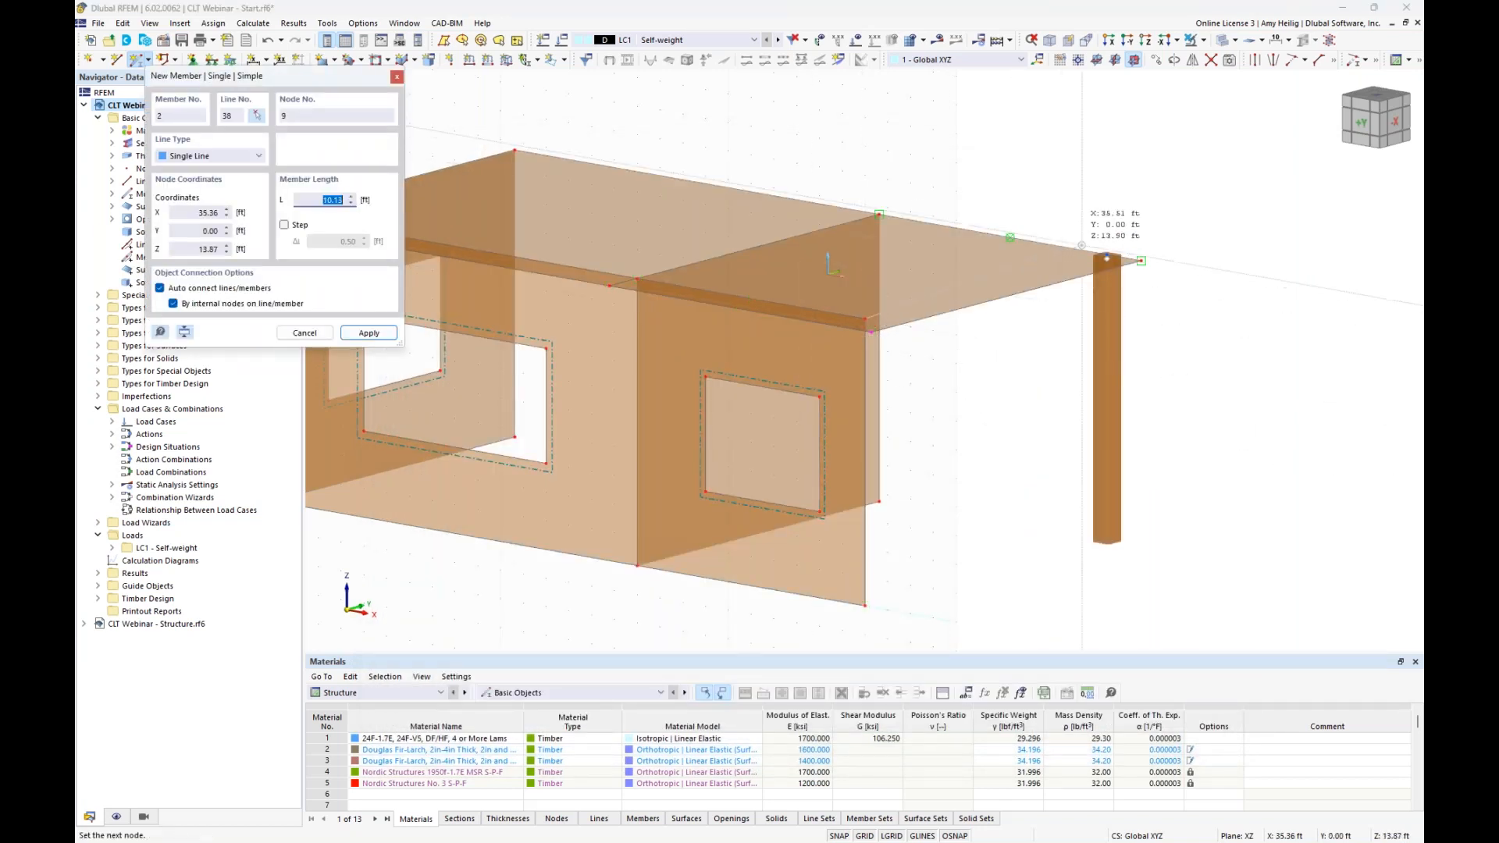
click(869, 334)
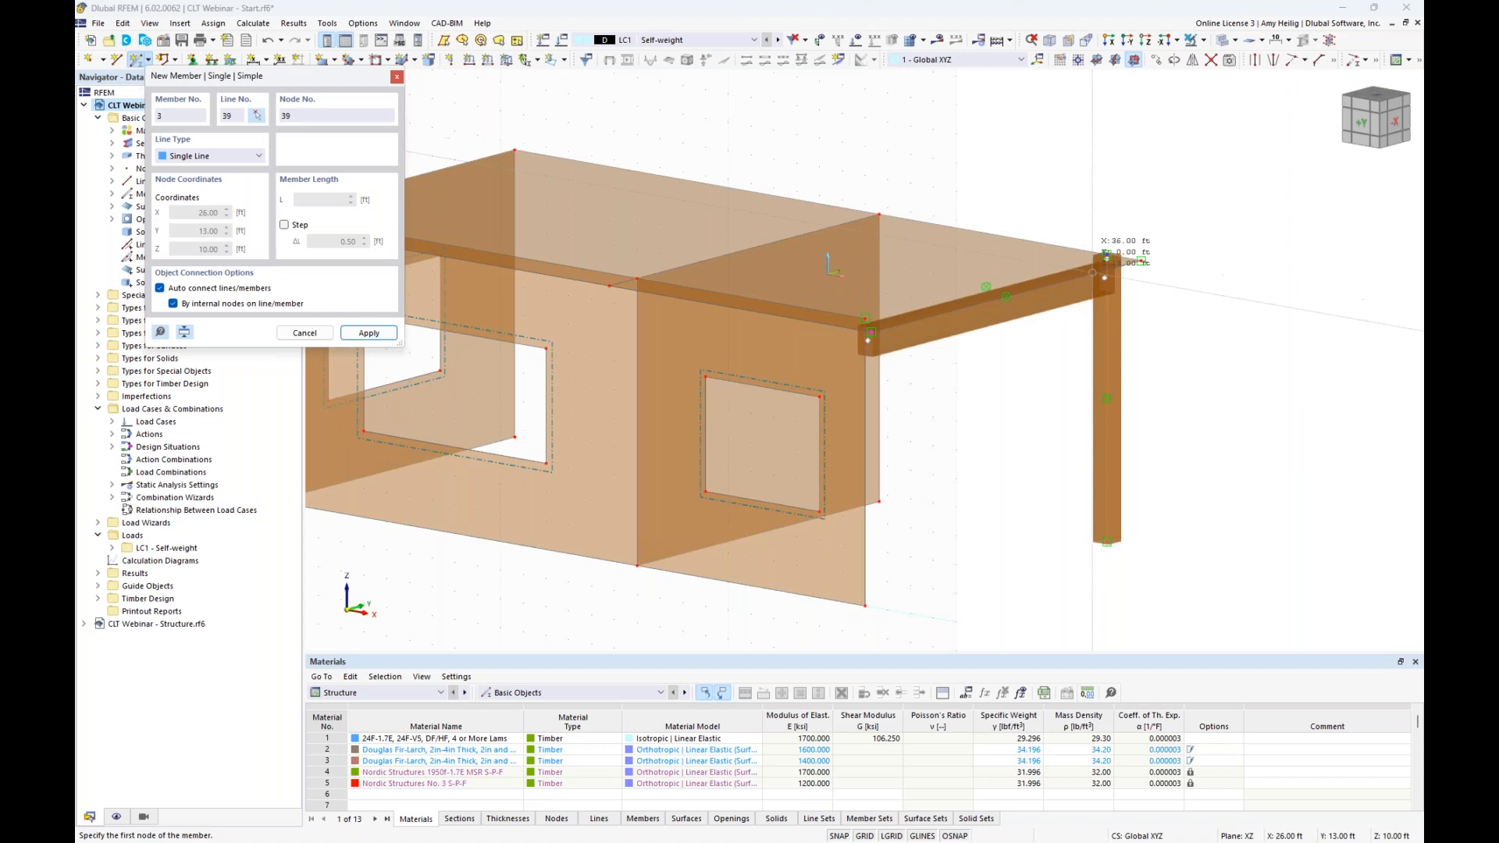
key(Escape)
ctrl+middle_drag(1027, 395, 957, 260)
scroll(957, 260, up, 3)
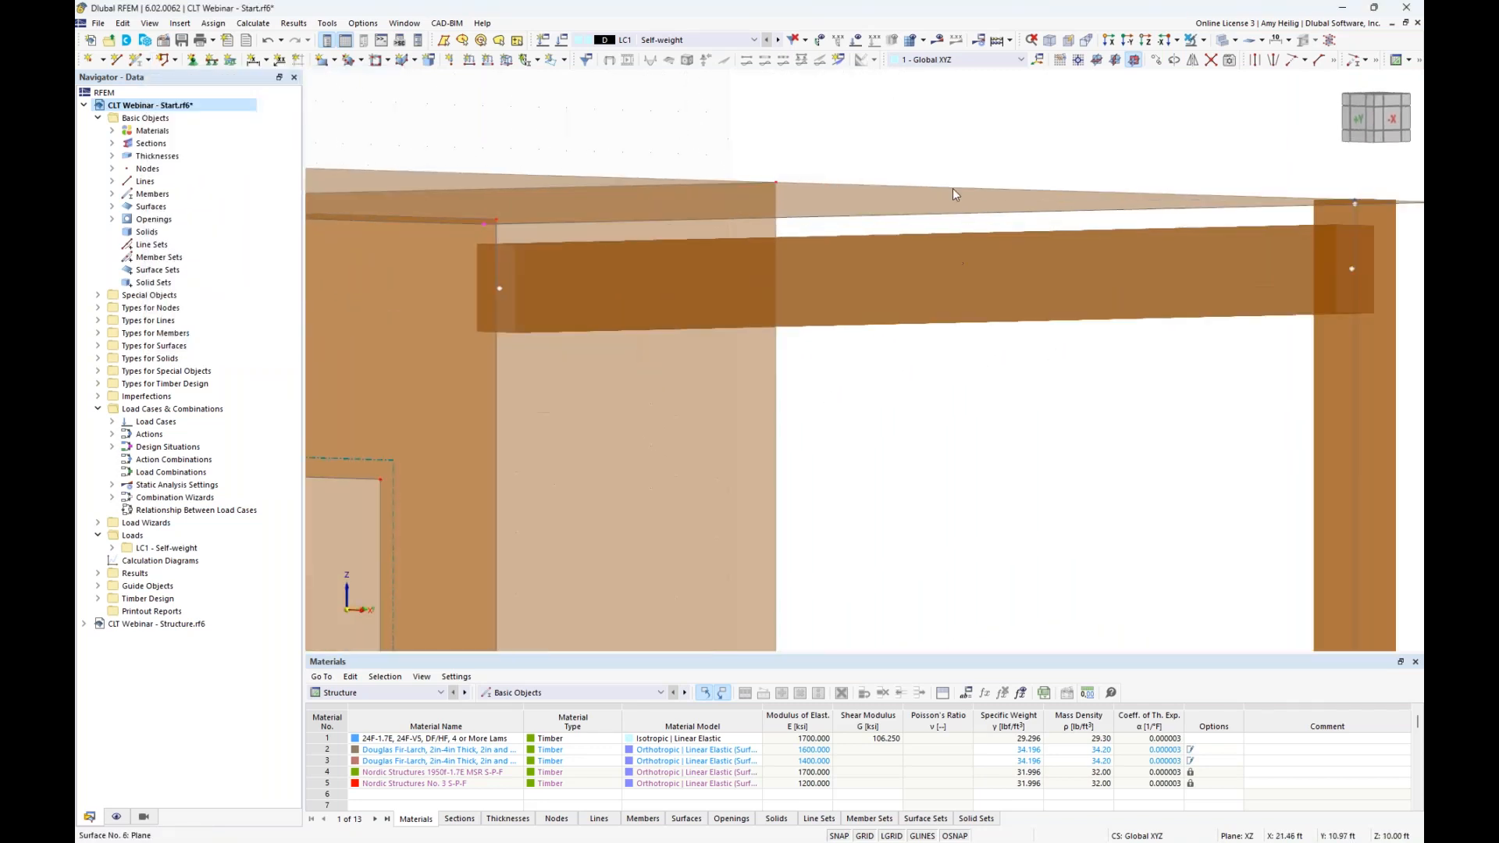
scroll(1014, 348, down, 3)
ctrl+middle_drag(1010, 367, 1061, 416)
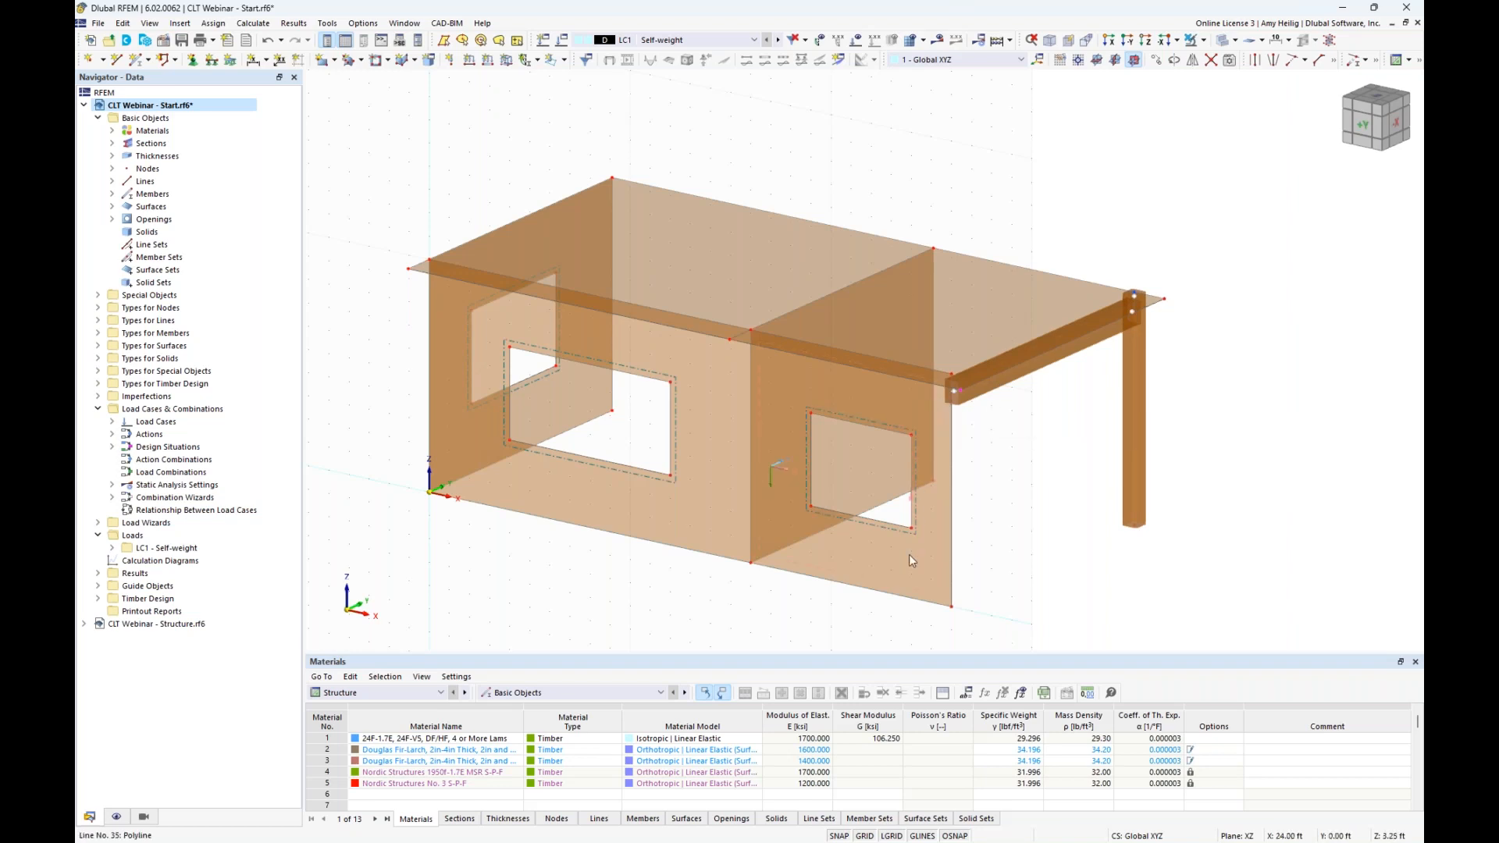
Turn on the local axis systems of the surfaces and switch the model to wireframe to examine the axis orientations
right_click(911, 578)
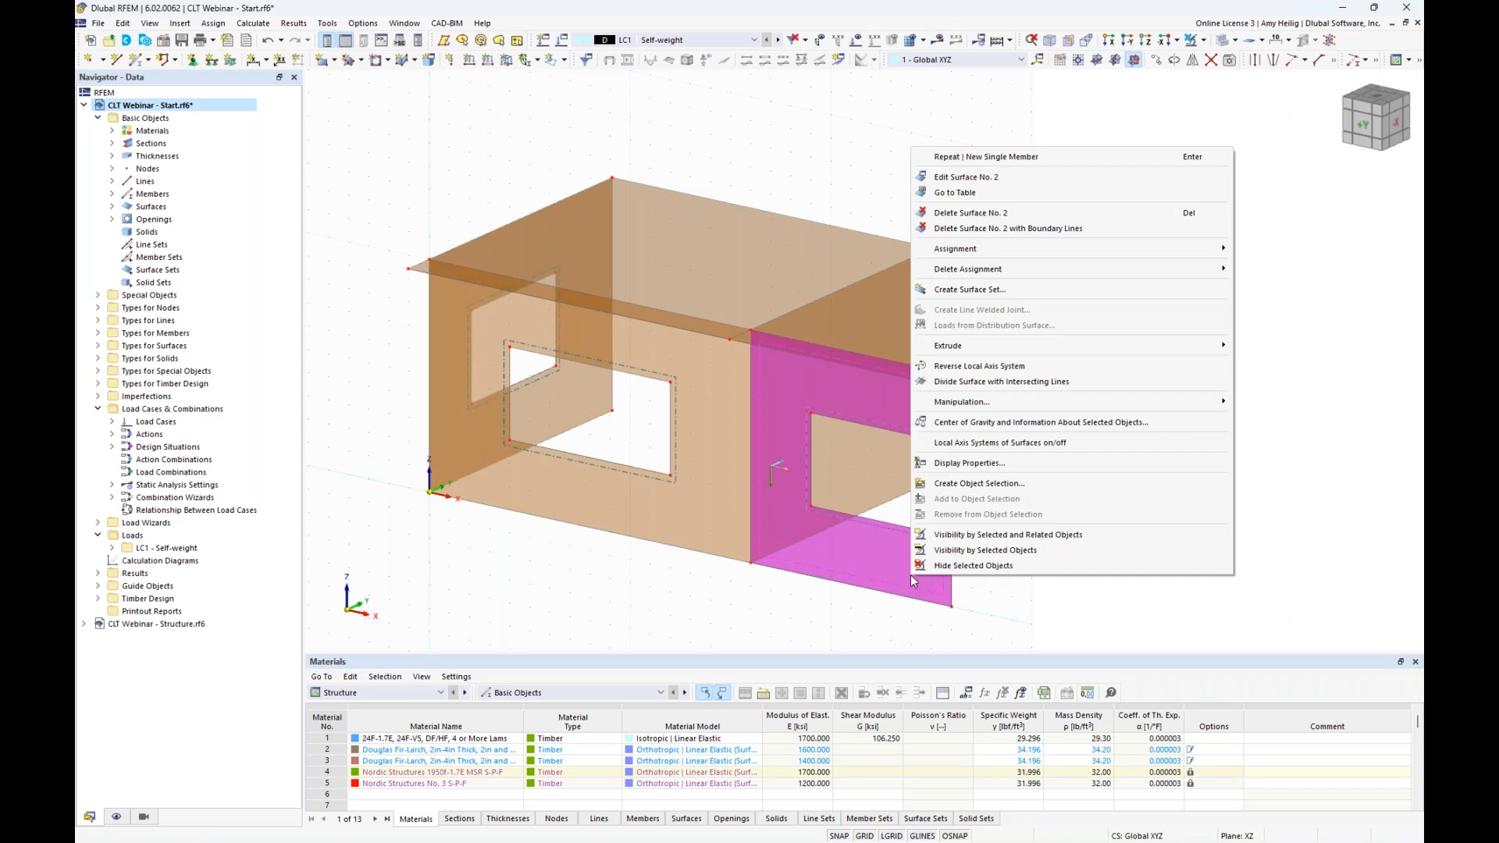
click(960, 442)
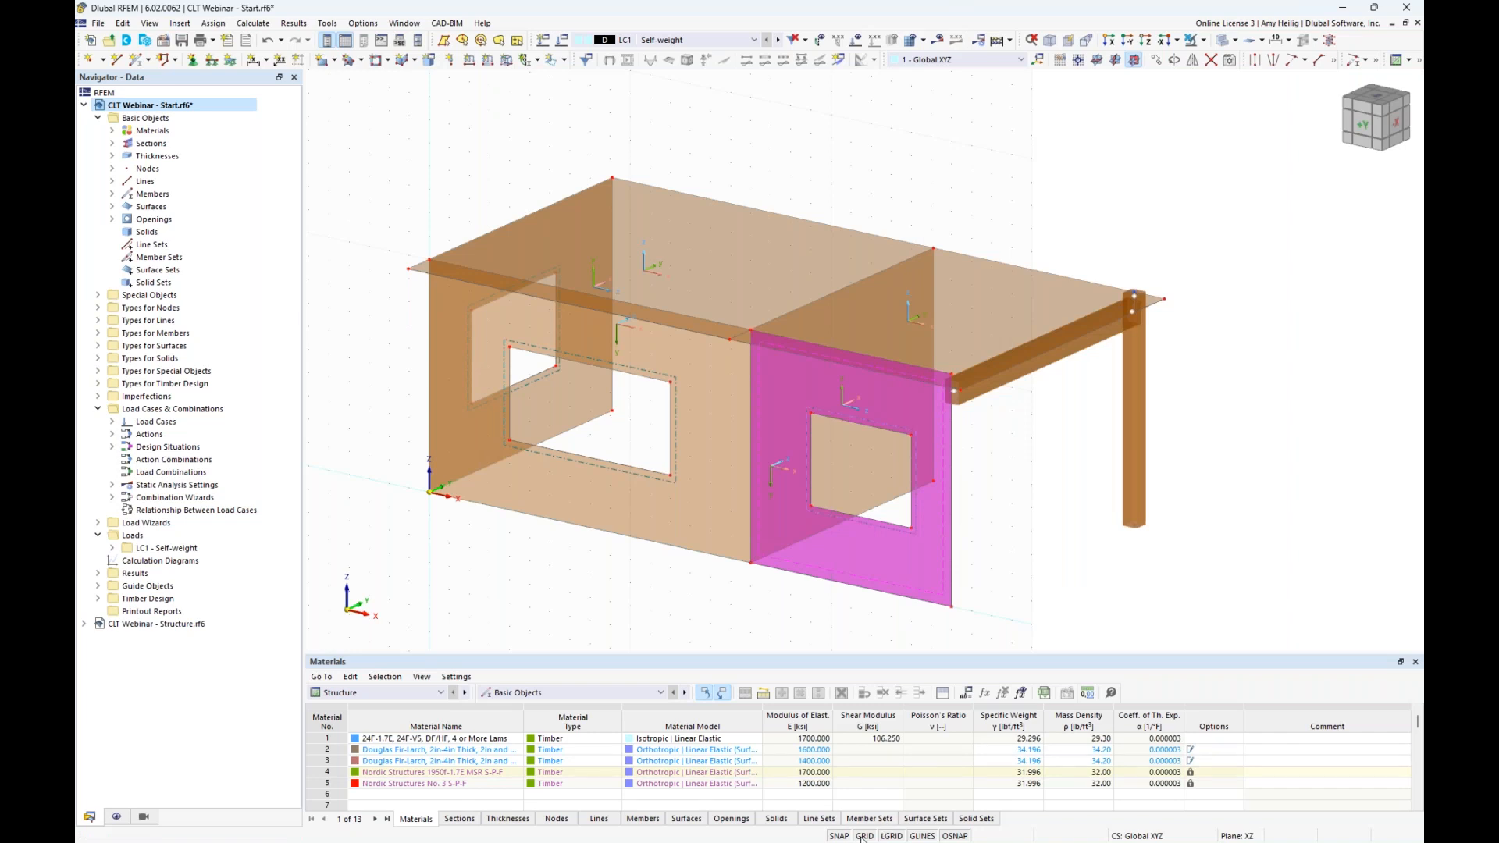
click(1222, 41)
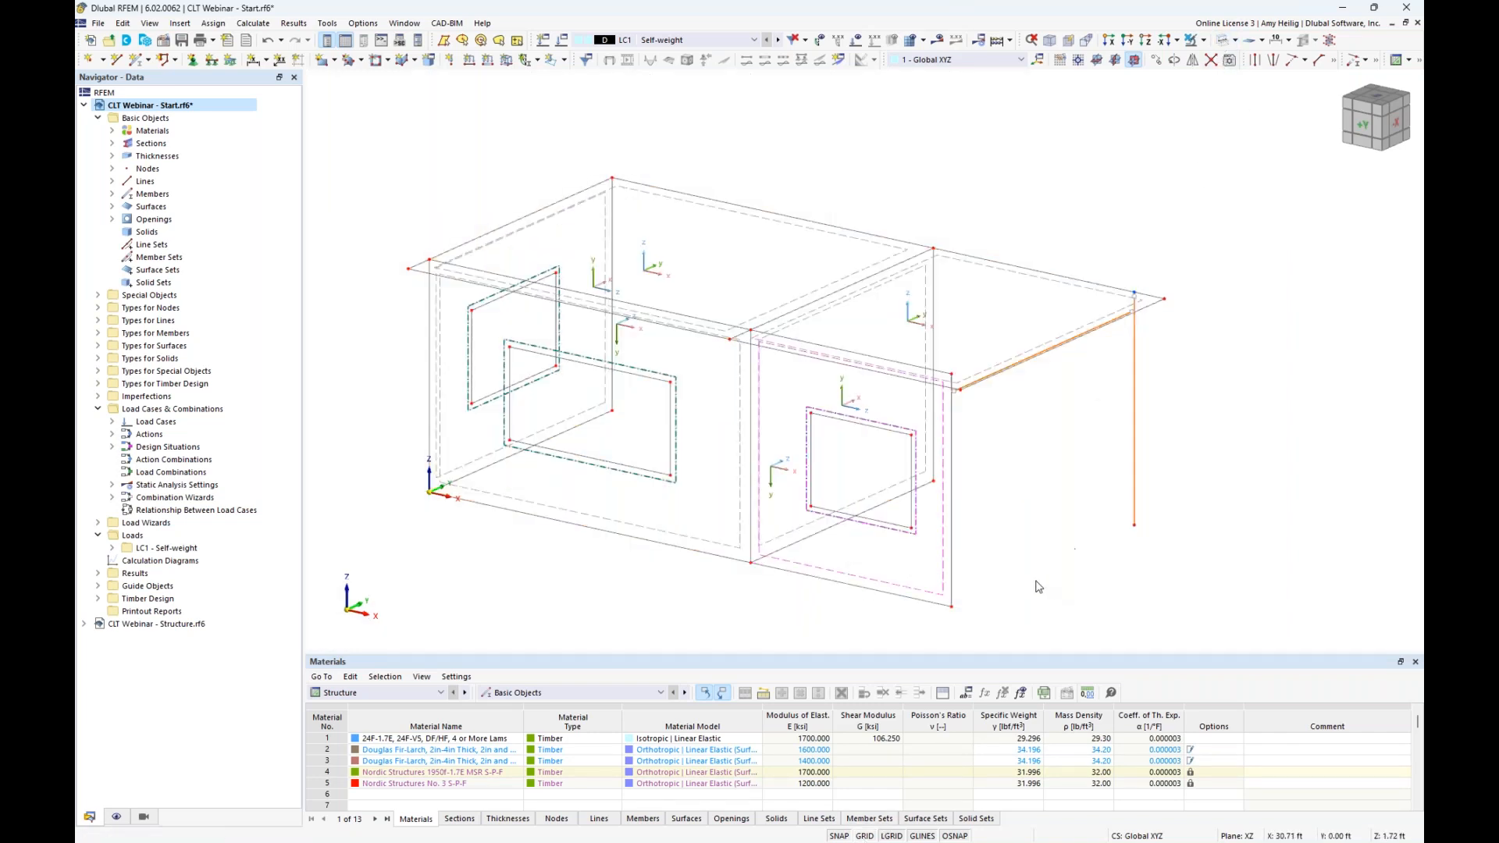
ctrl+middle_drag(1003, 496, 1054, 503)
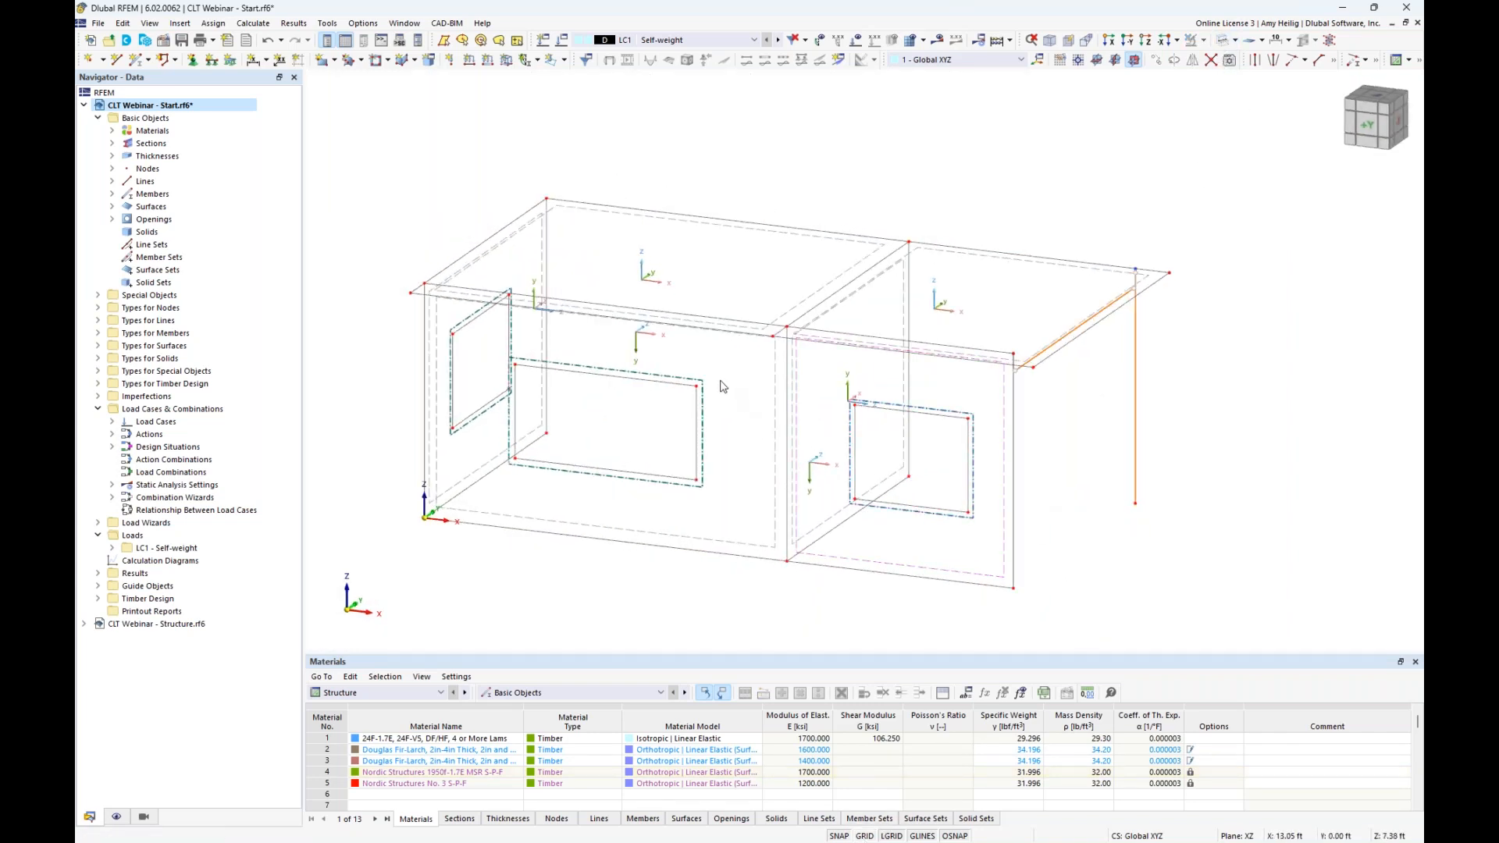
scroll(697, 406, up, 2)
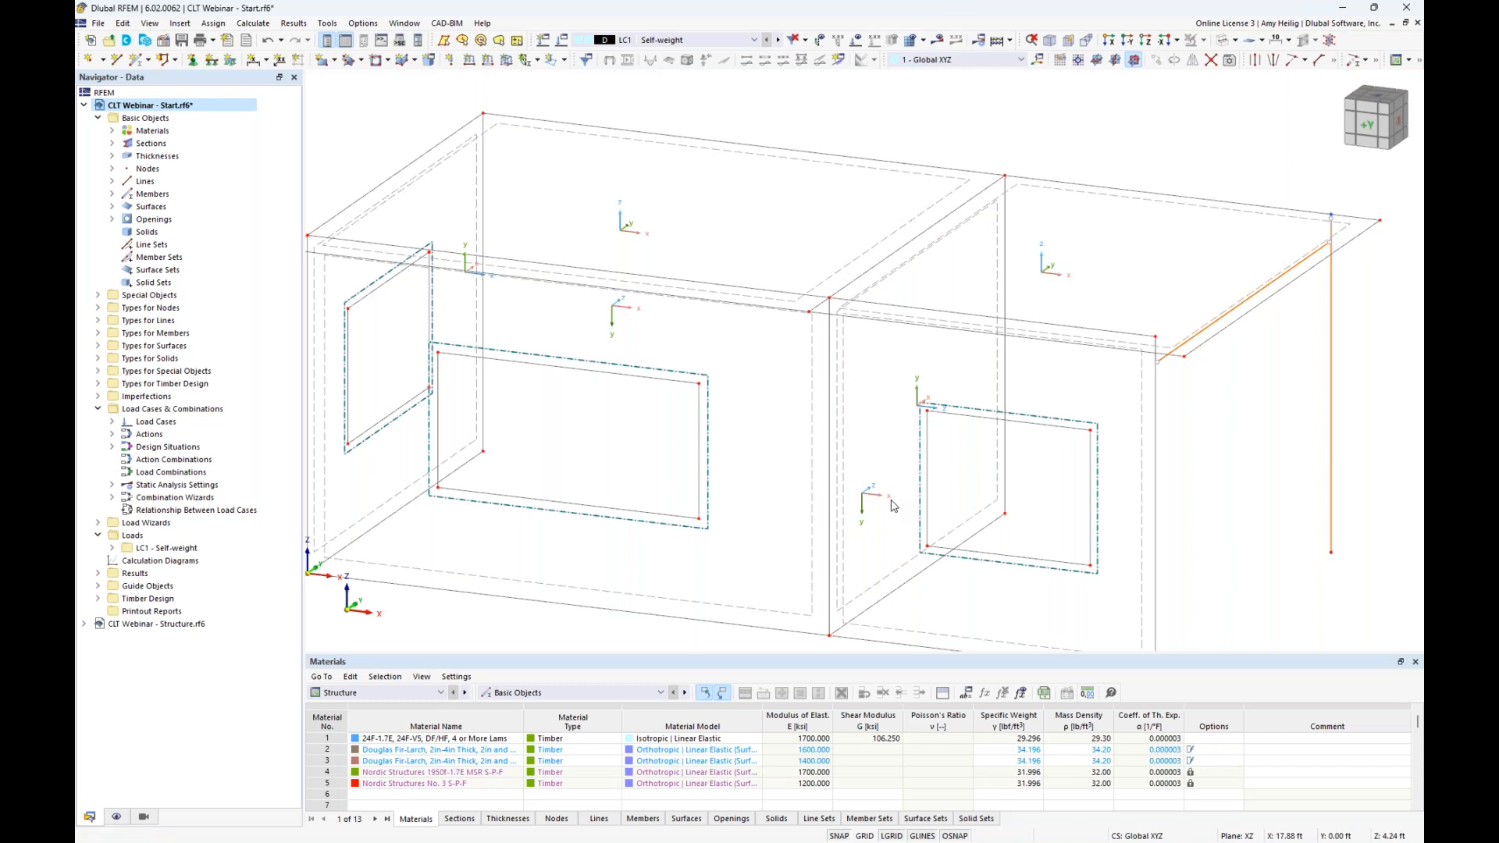
scroll(894, 505, down, 2)
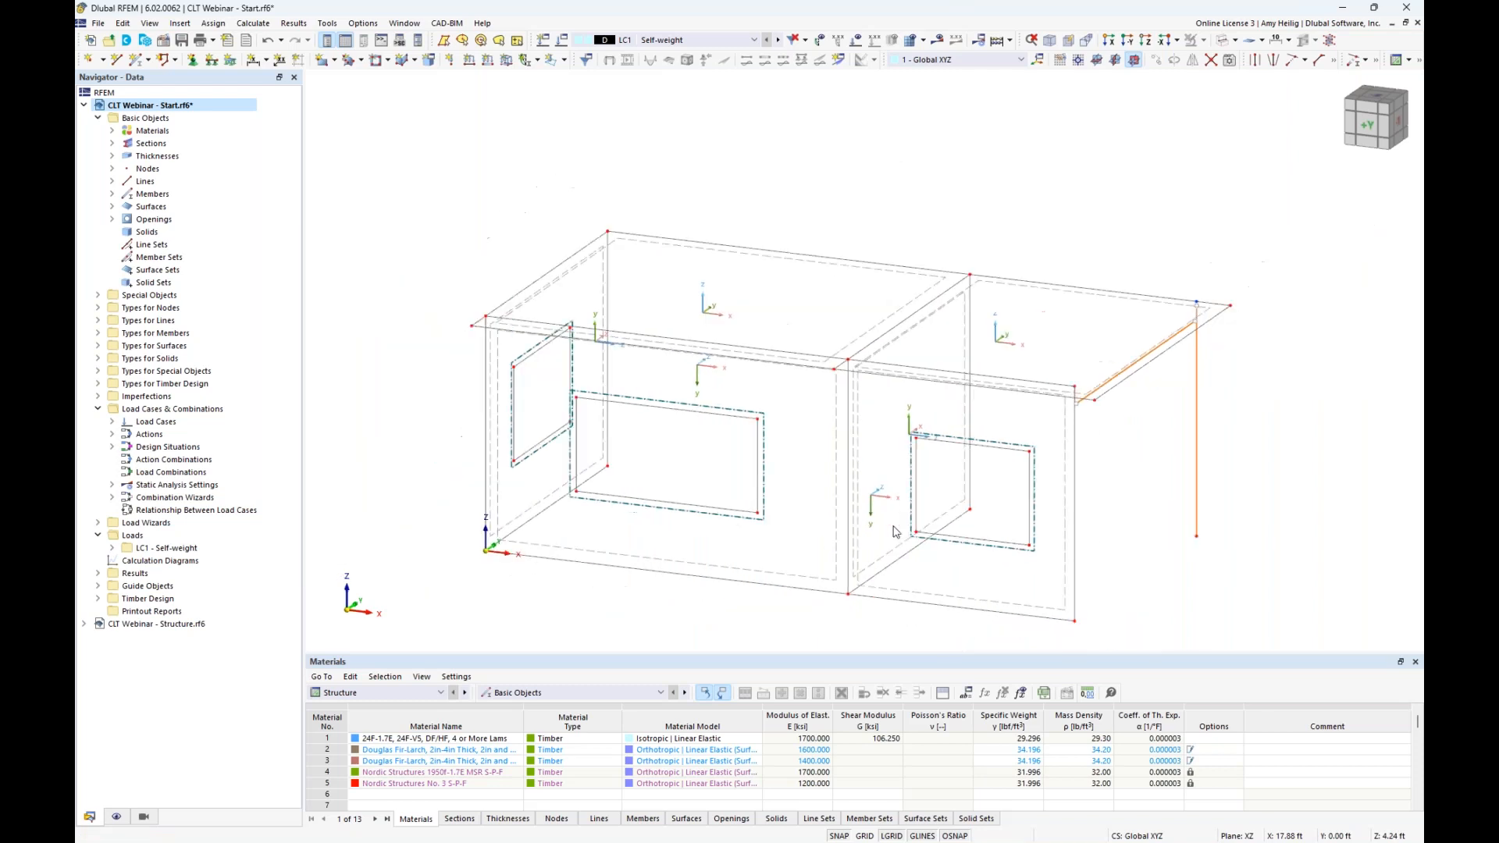
Hide the surfaces' local axis systems and display their layer directions with indices instead
right_click(988, 608)
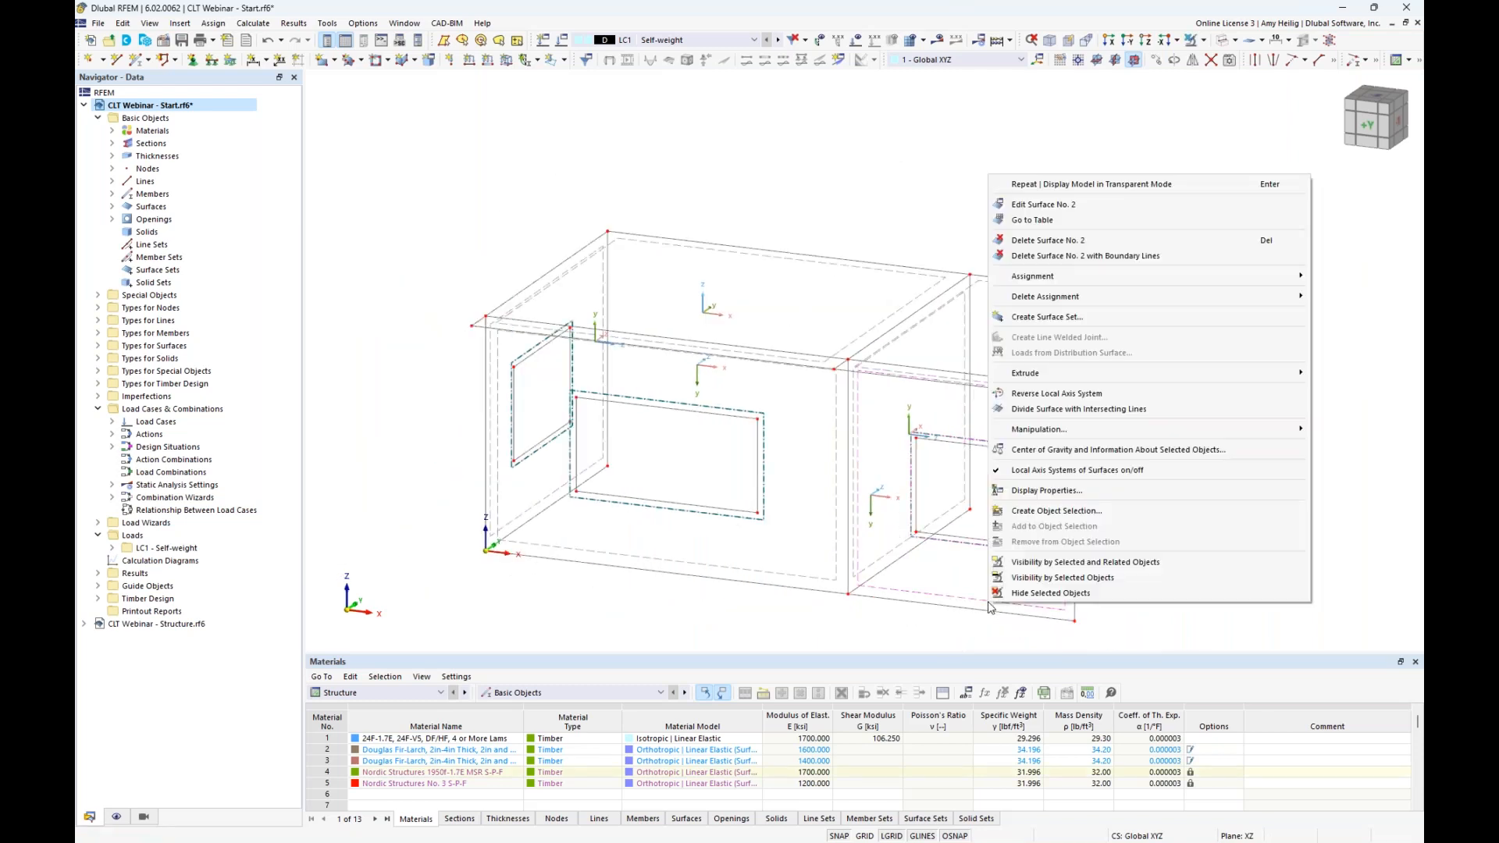
click(1043, 481)
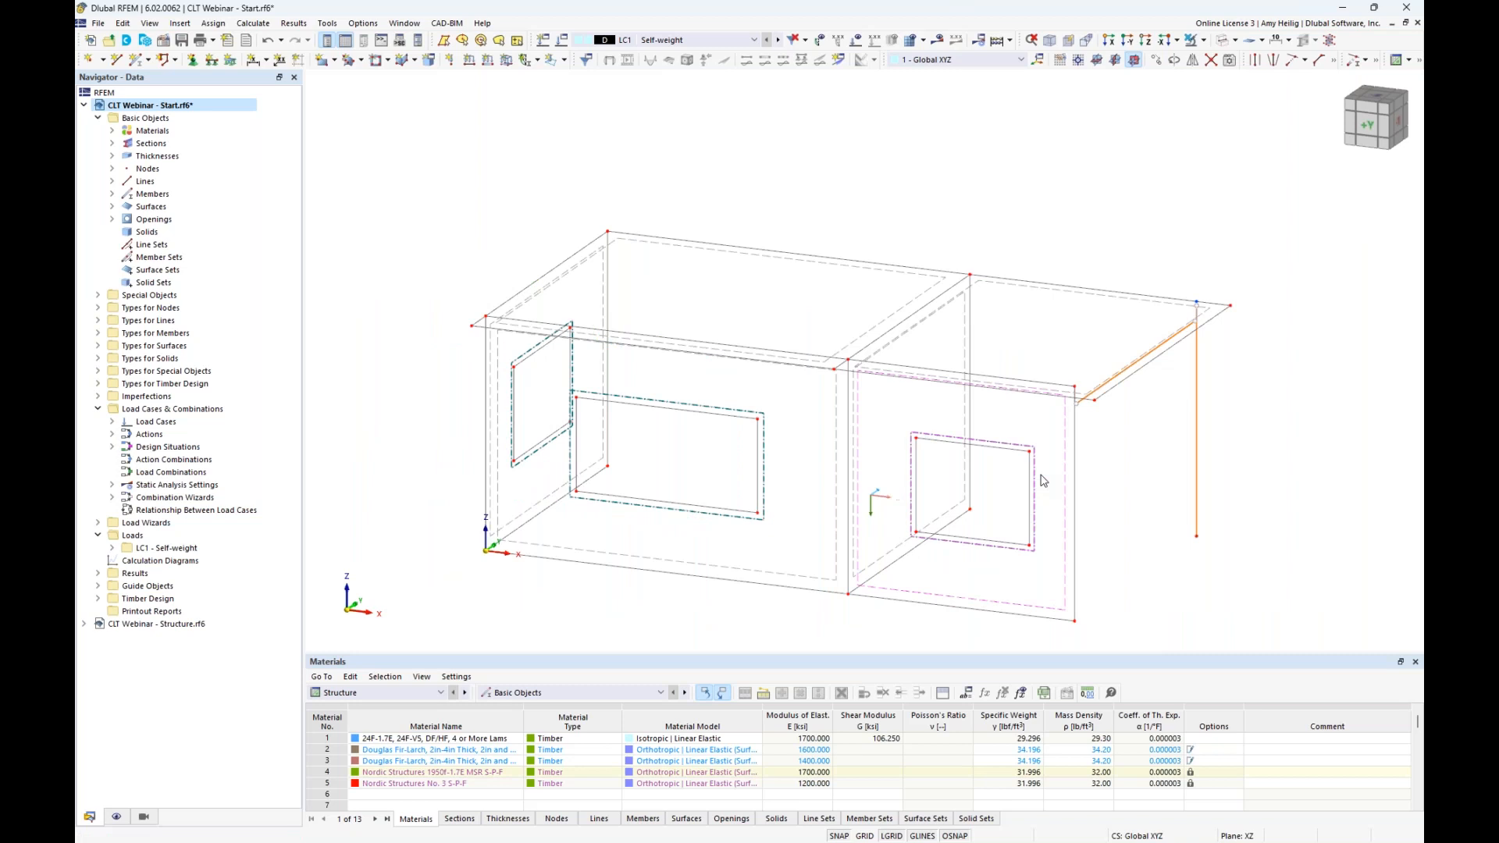
click(116, 816)
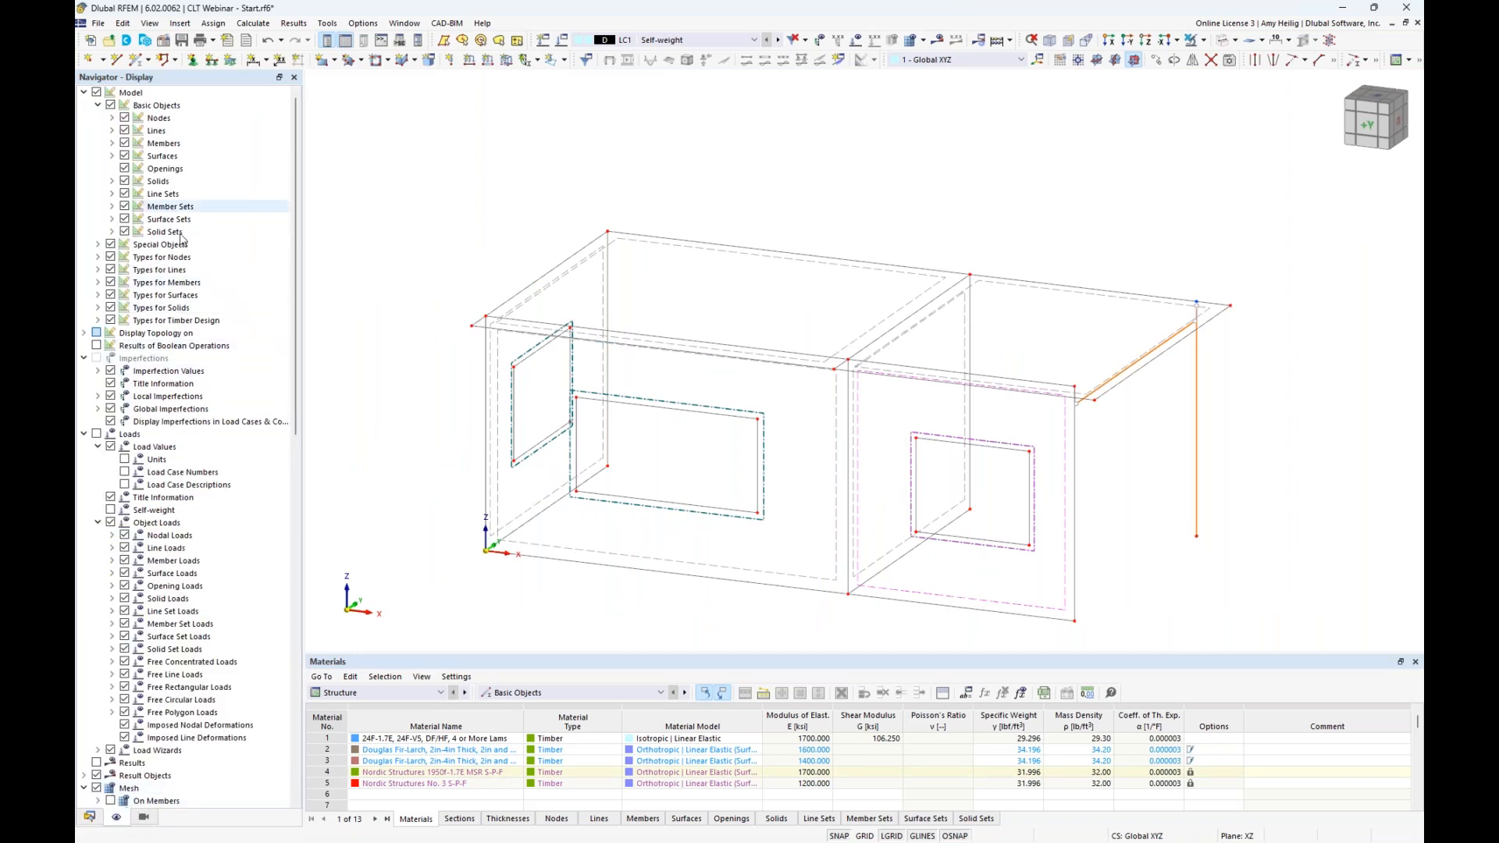
click(113, 156)
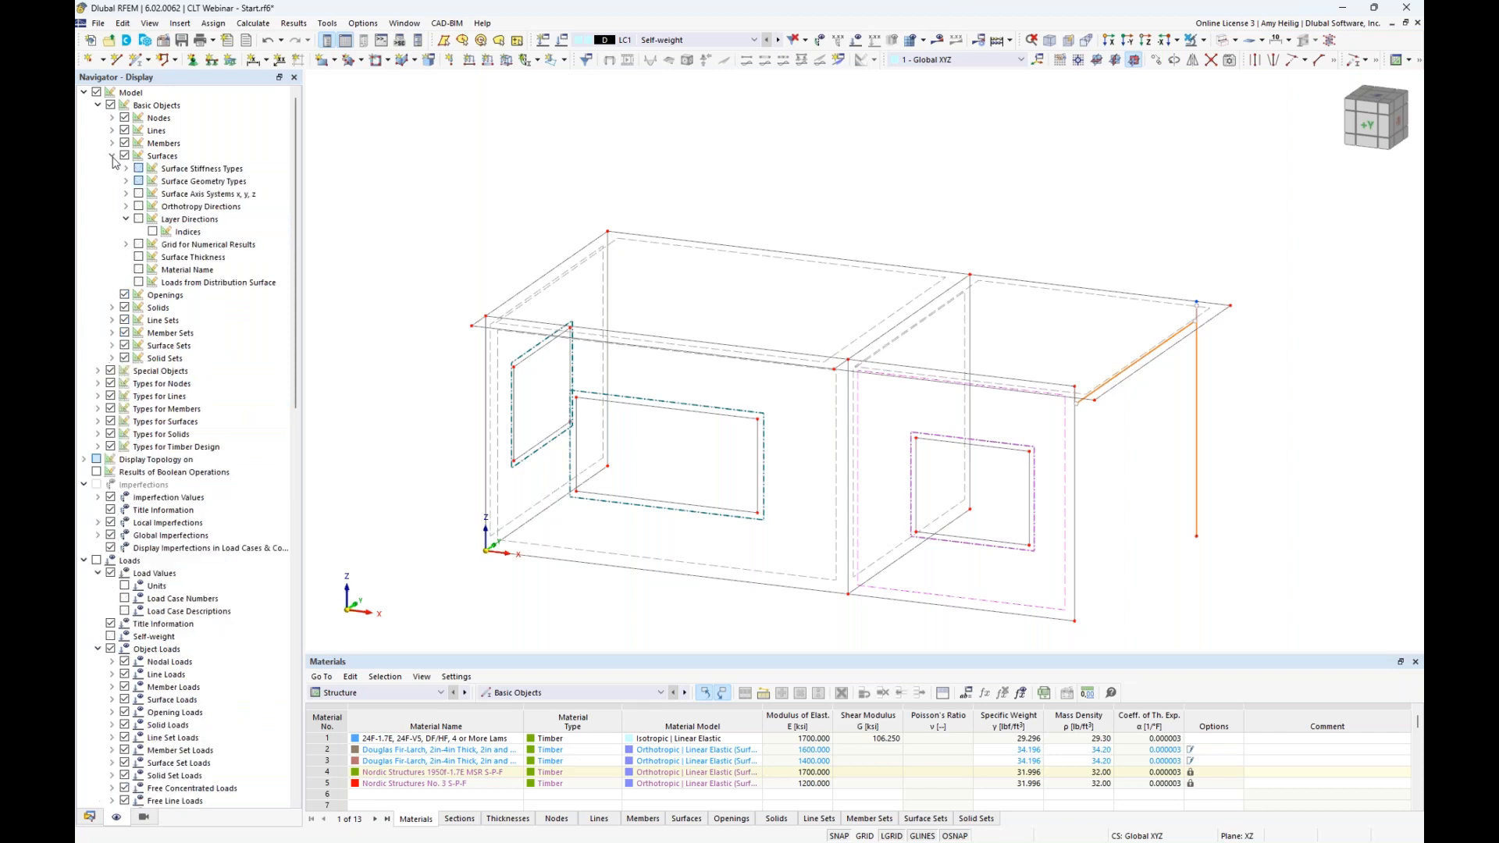
click(139, 219)
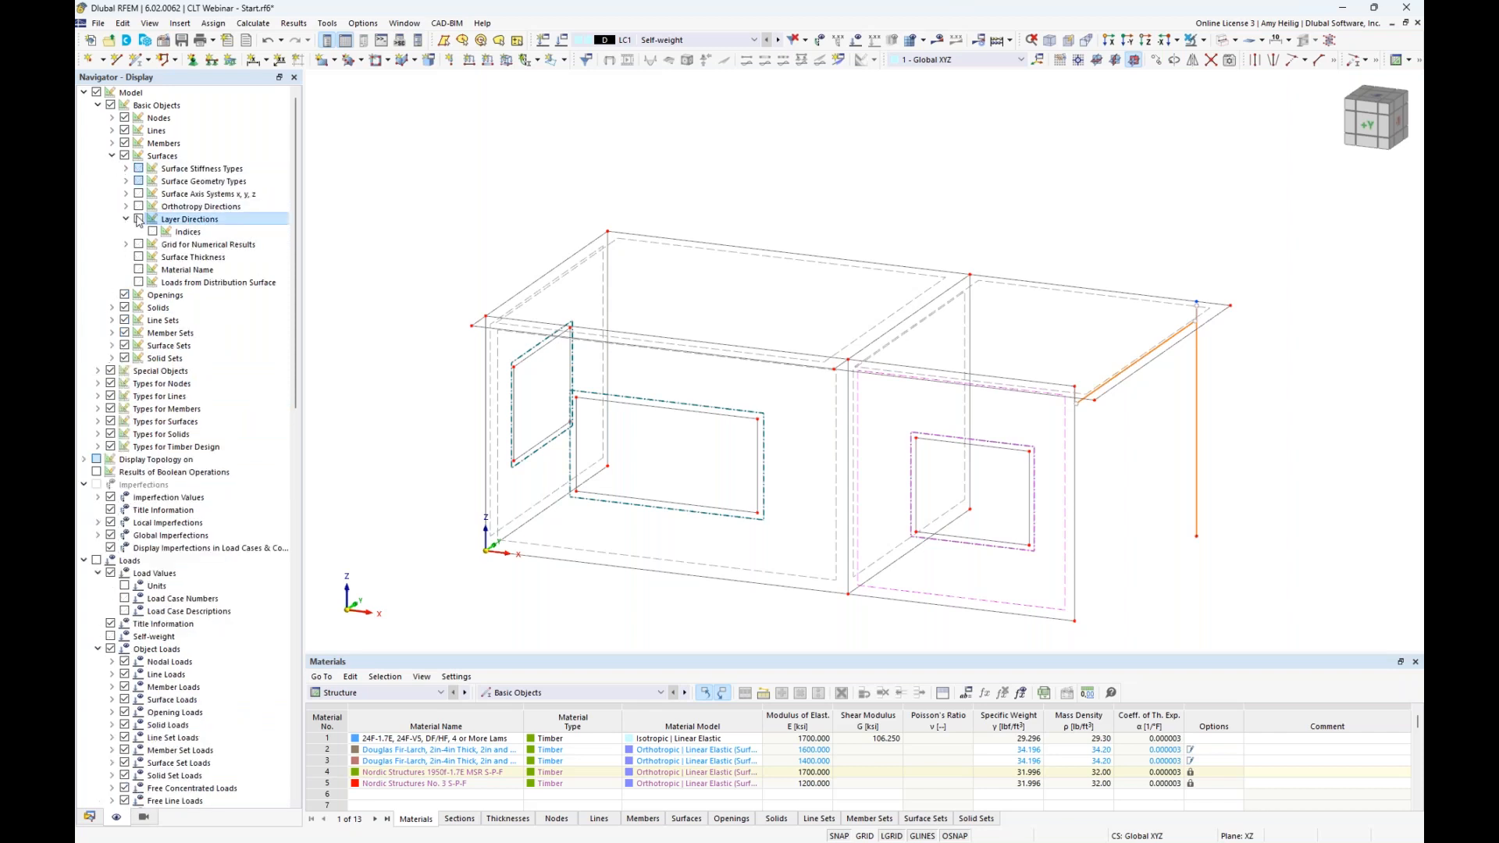
click(153, 233)
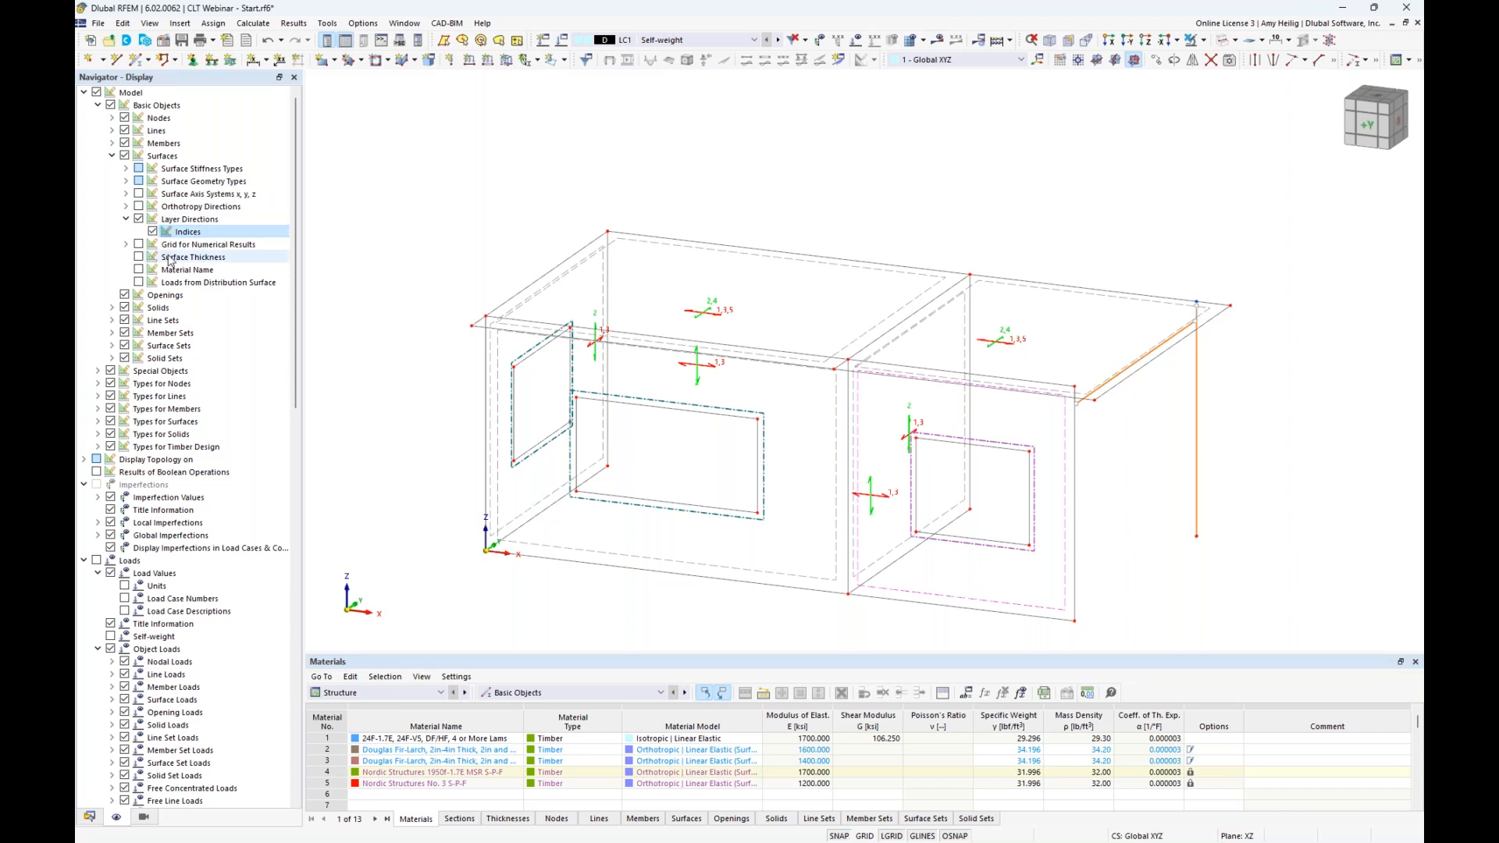
scroll(906, 547, up, 8)
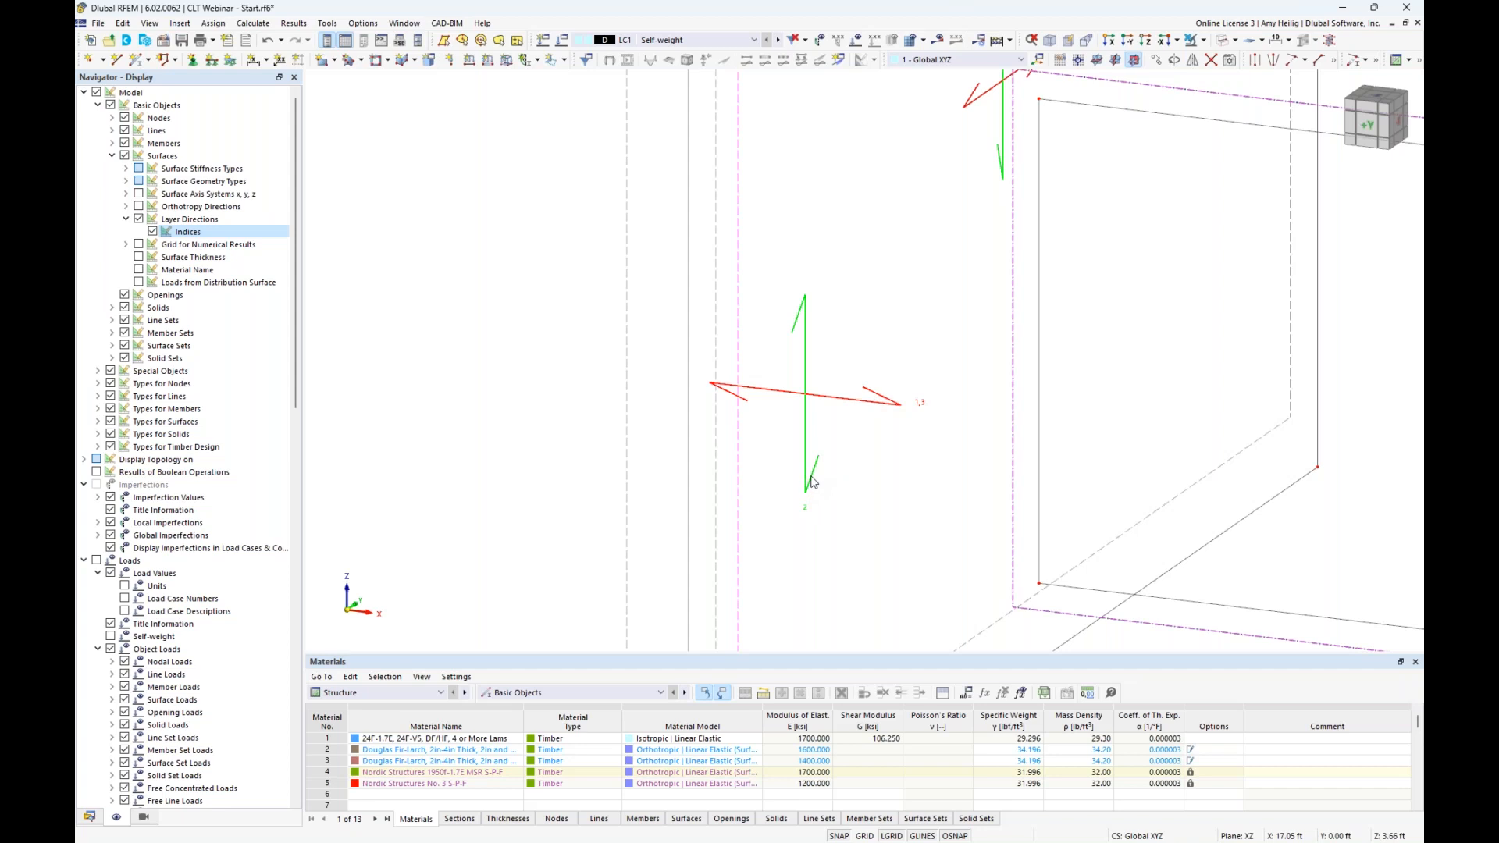
scroll(812, 482, down, 8)
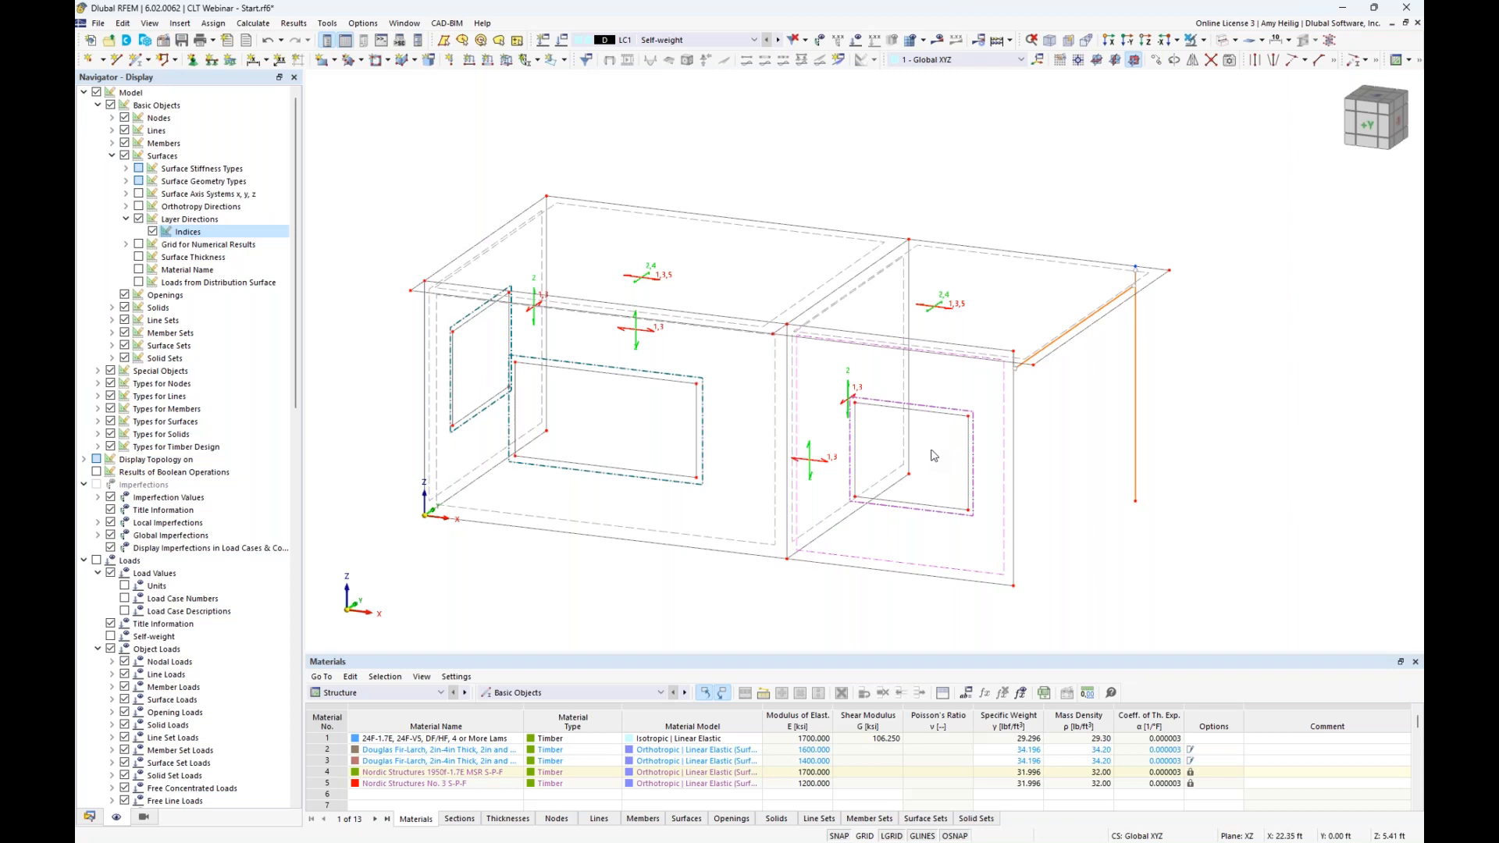
Select all four wall surfaces, open them for joint editing, and enable specific axes
ctrl+middle_drag(1032, 458, 1069, 448)
drag(1077, 448, 391, 364)
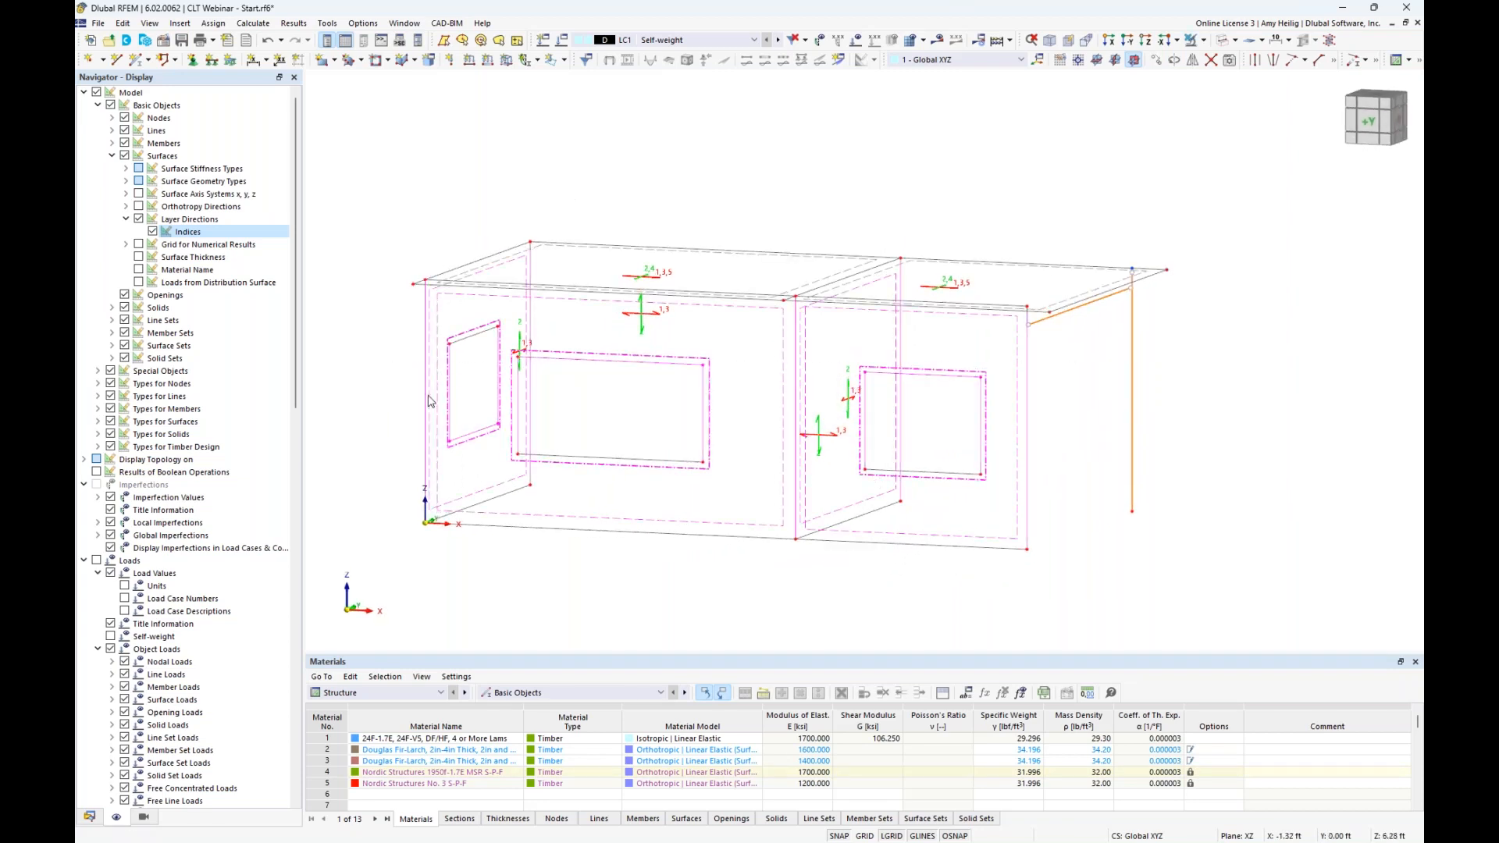
double_click(589, 512)
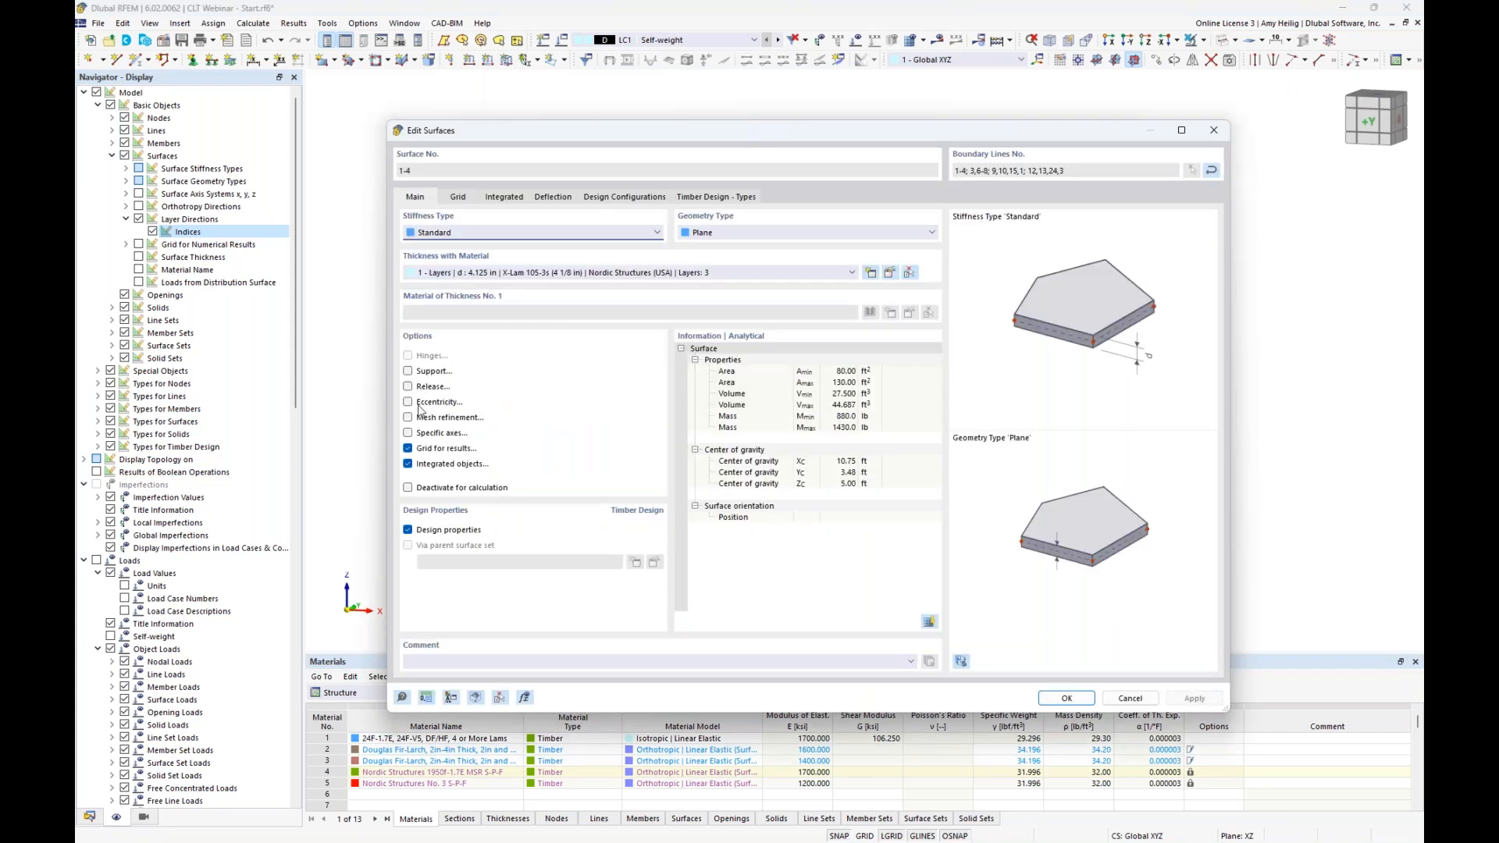
click(407, 433)
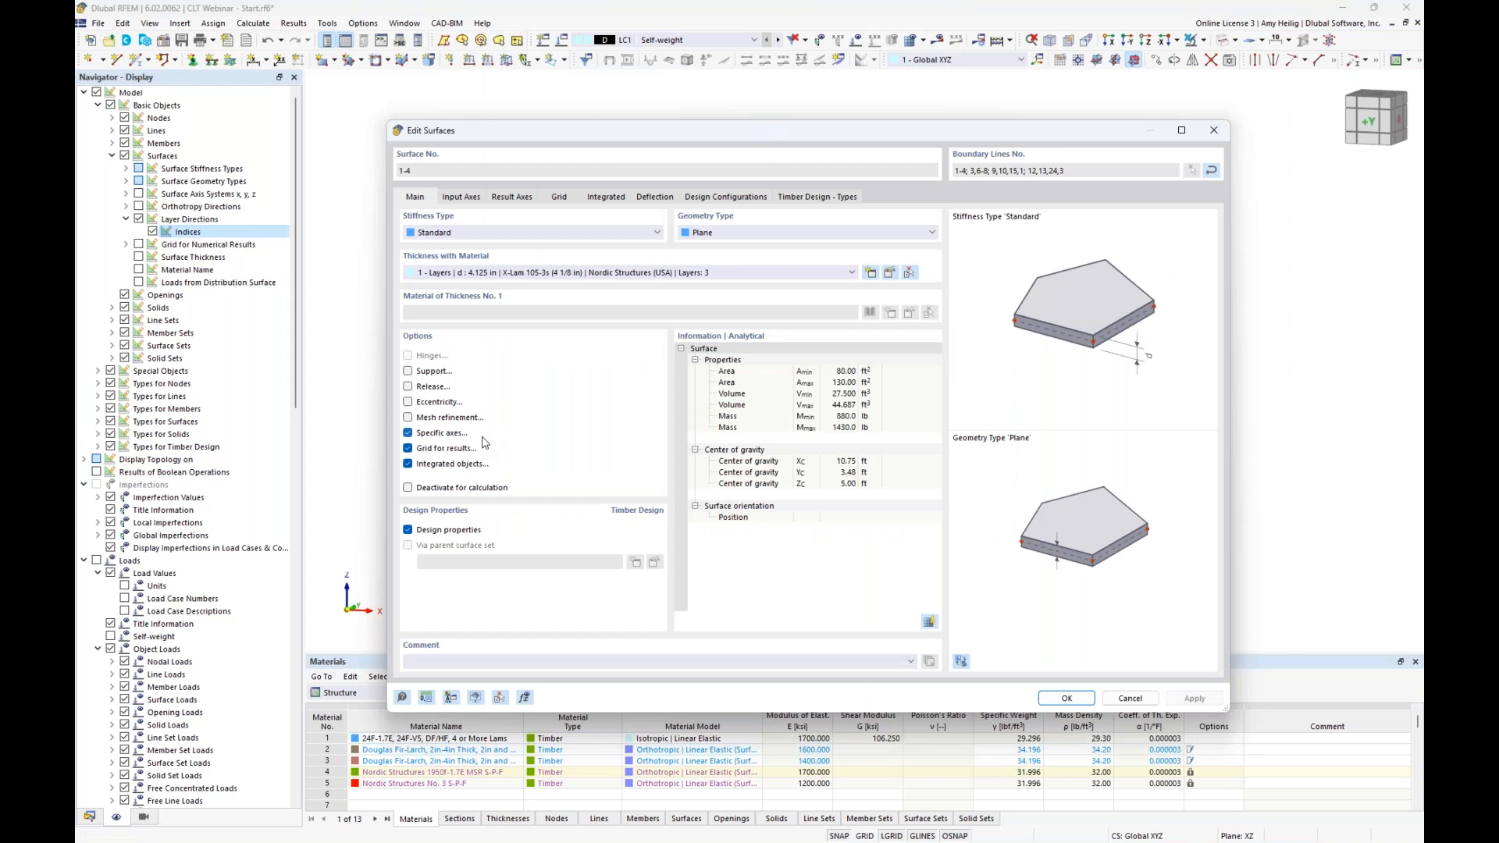
click(466, 200)
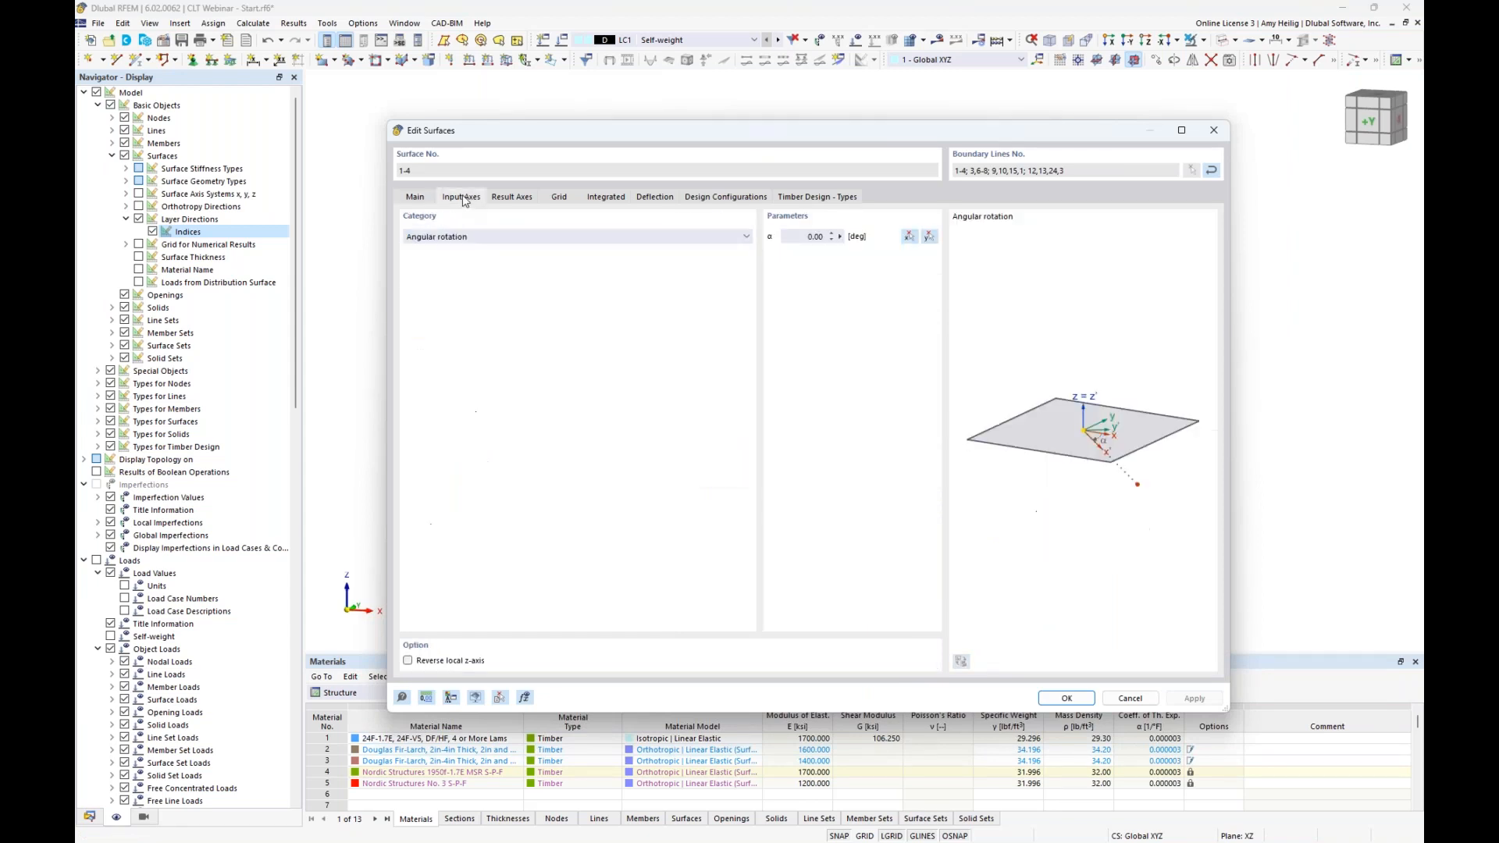
Define the walls' input axes with the x-axis parallel to line No. 1, the vertical corner line, and accept the surface changes
click(462, 237)
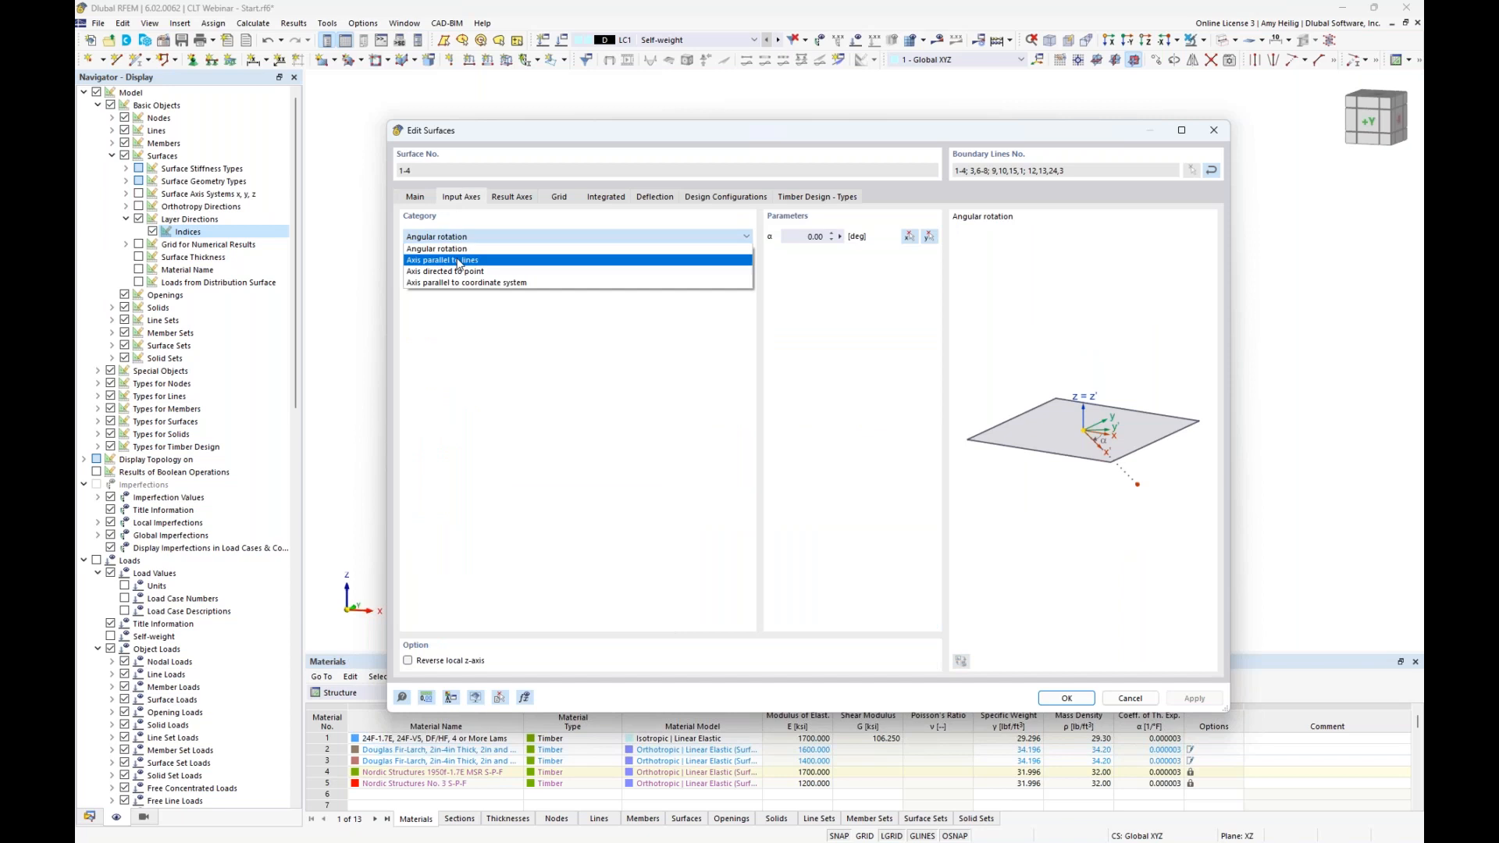
click(459, 261)
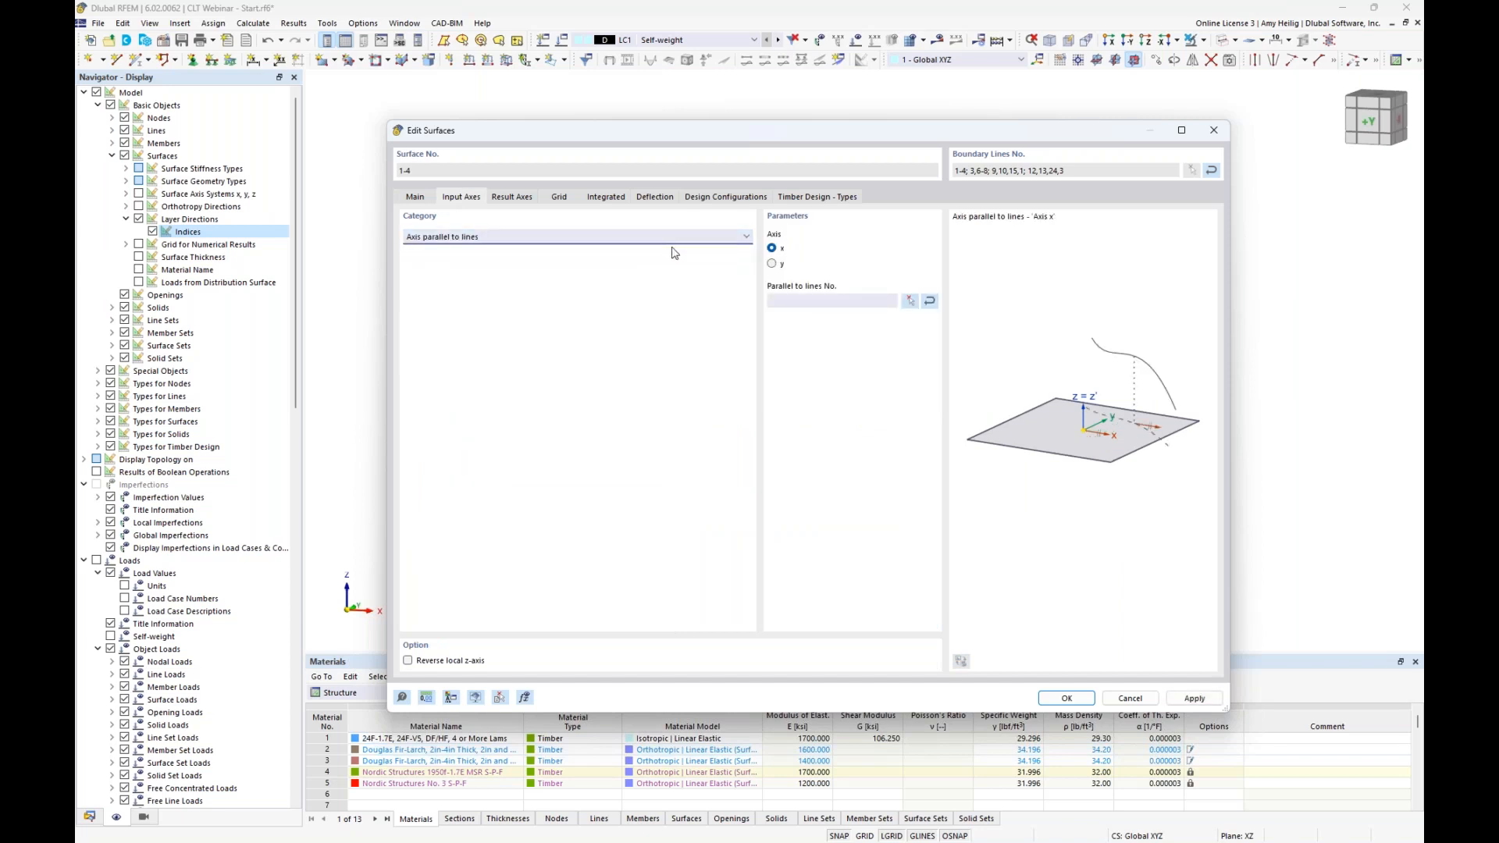
click(910, 302)
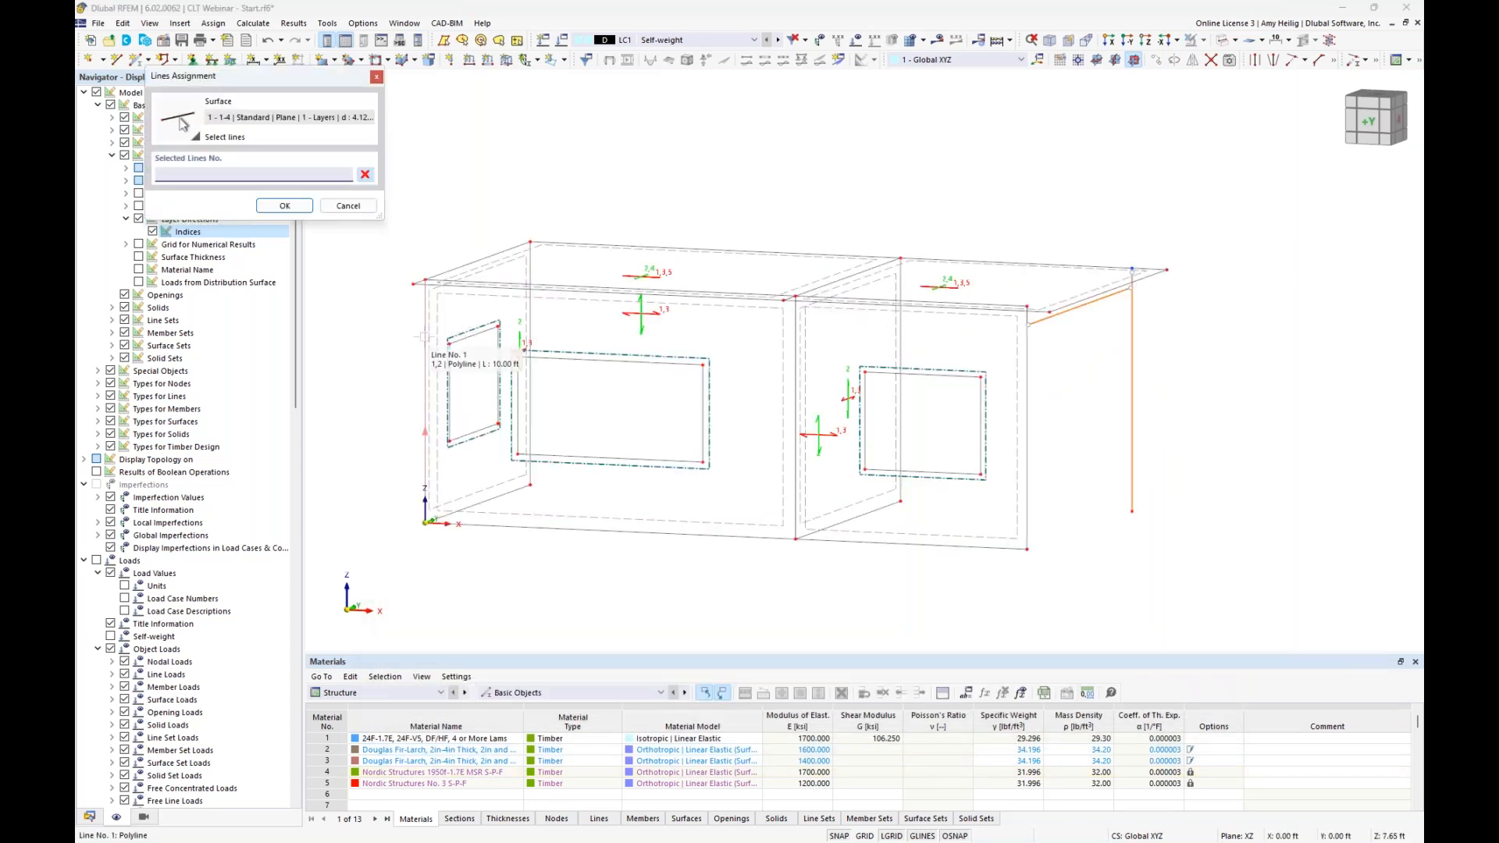
click(425, 337)
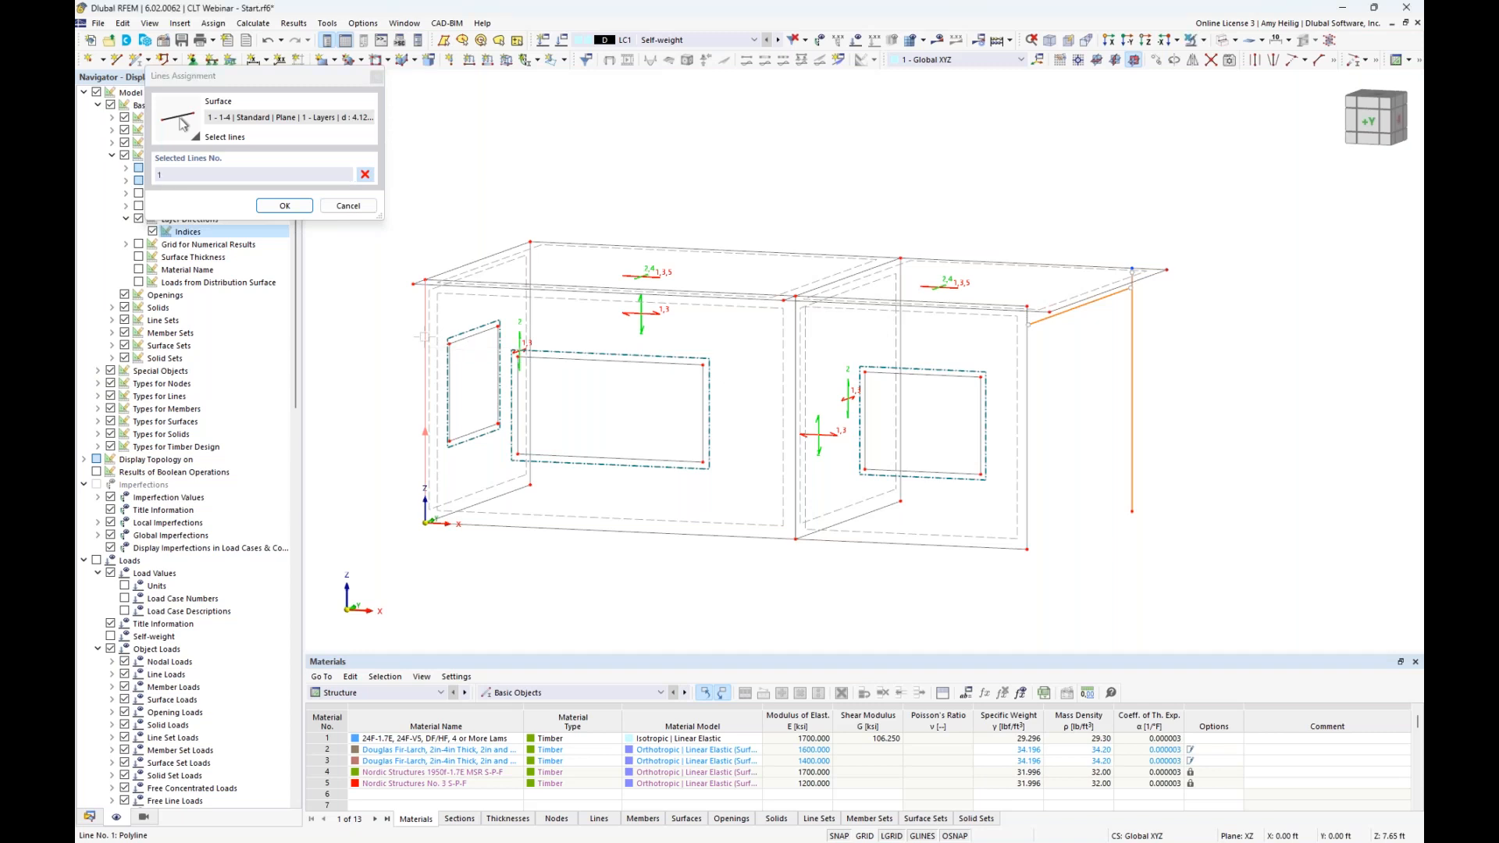
click(285, 206)
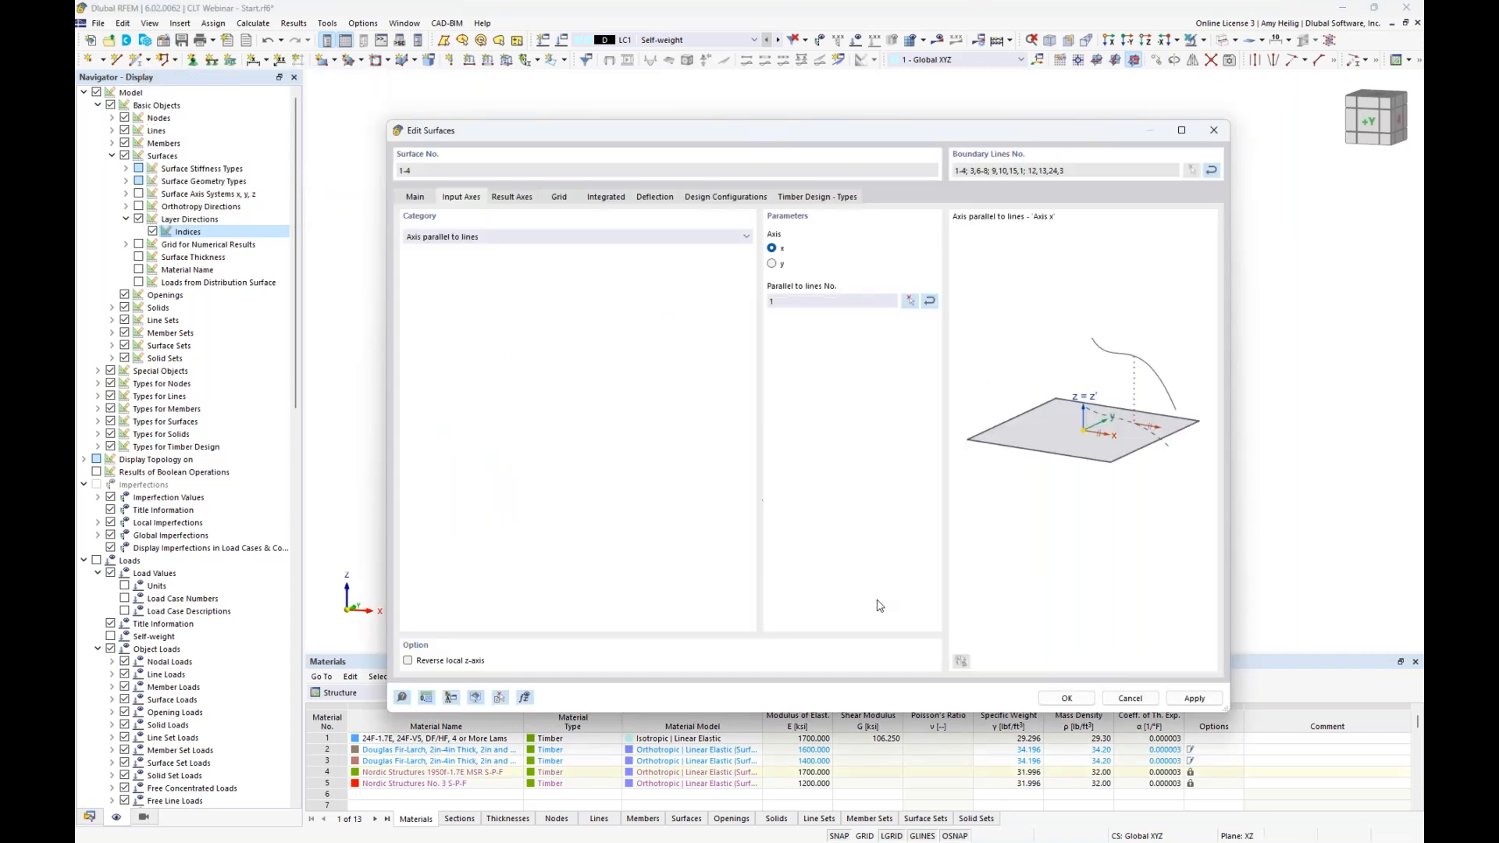
click(1063, 697)
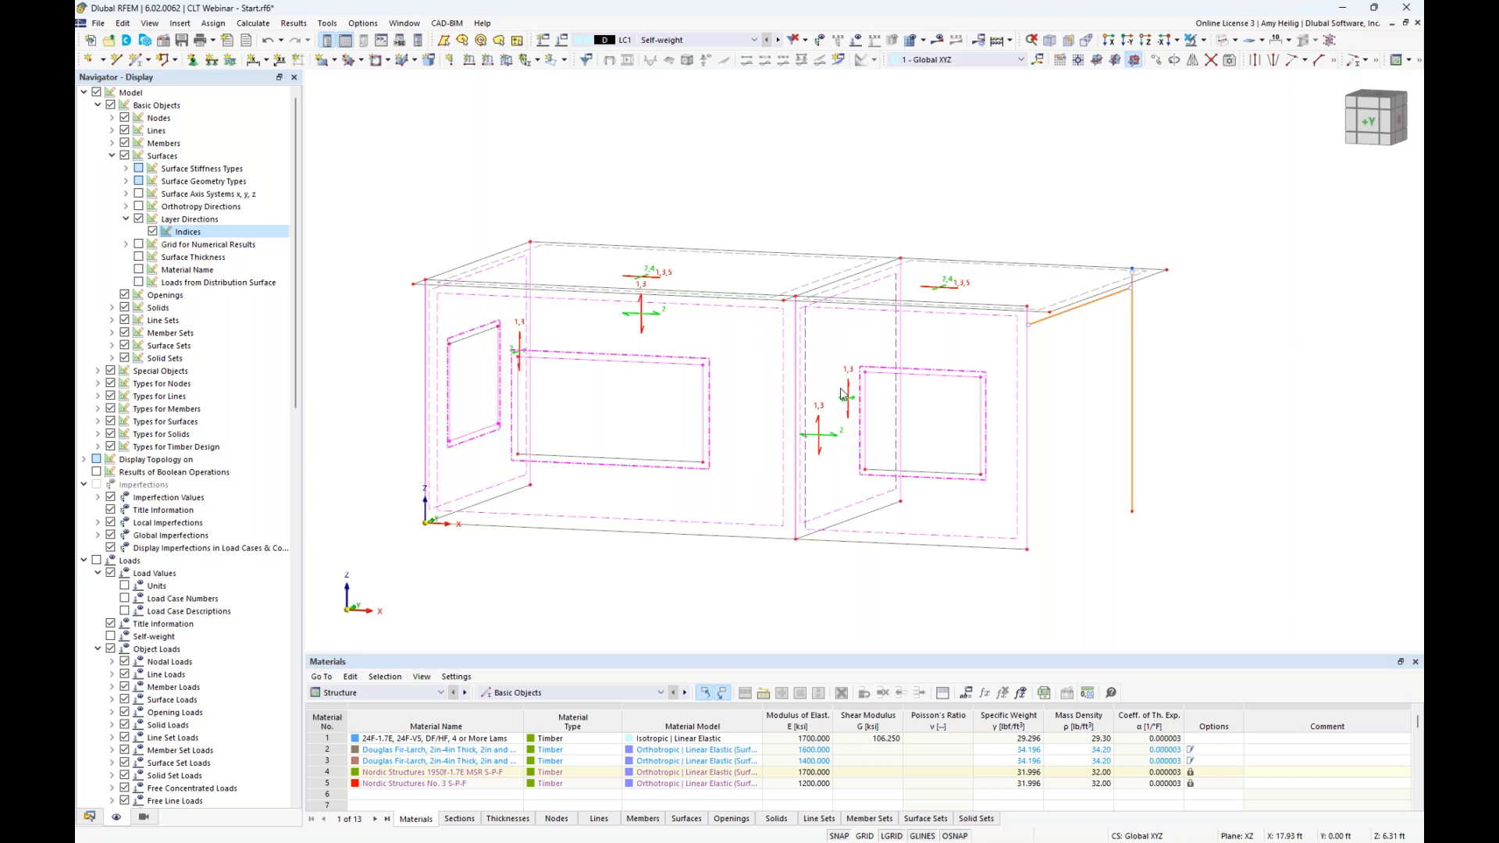
Check the reoriented wall layers, then hide the surfaces' layer directions and indices
ctrl+middle_drag(756, 354, 734, 409)
scroll(646, 293, up, 2)
scroll(646, 296, up, 1)
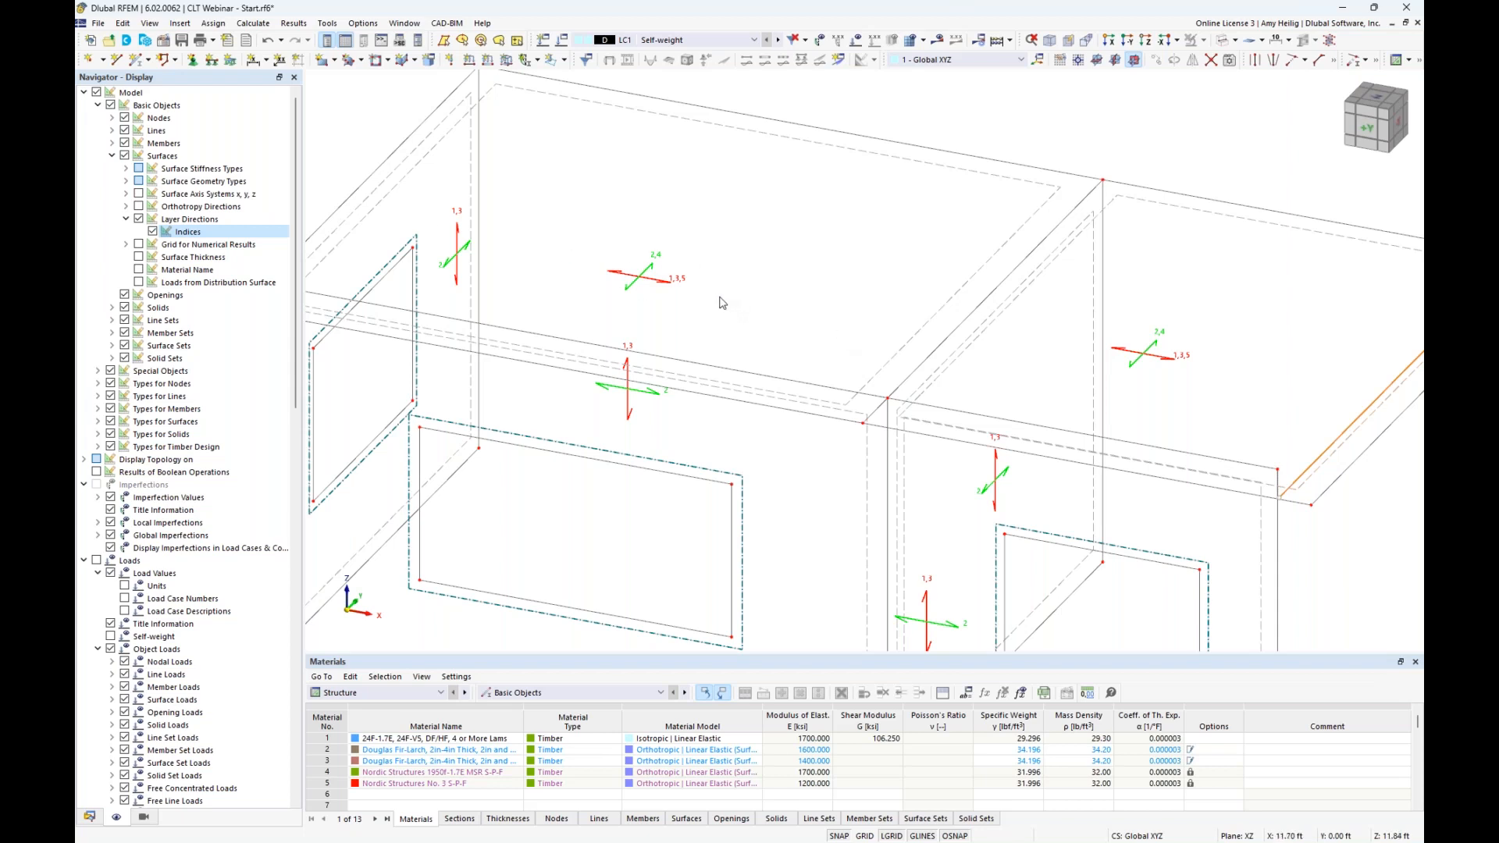
scroll(657, 289, down, 1)
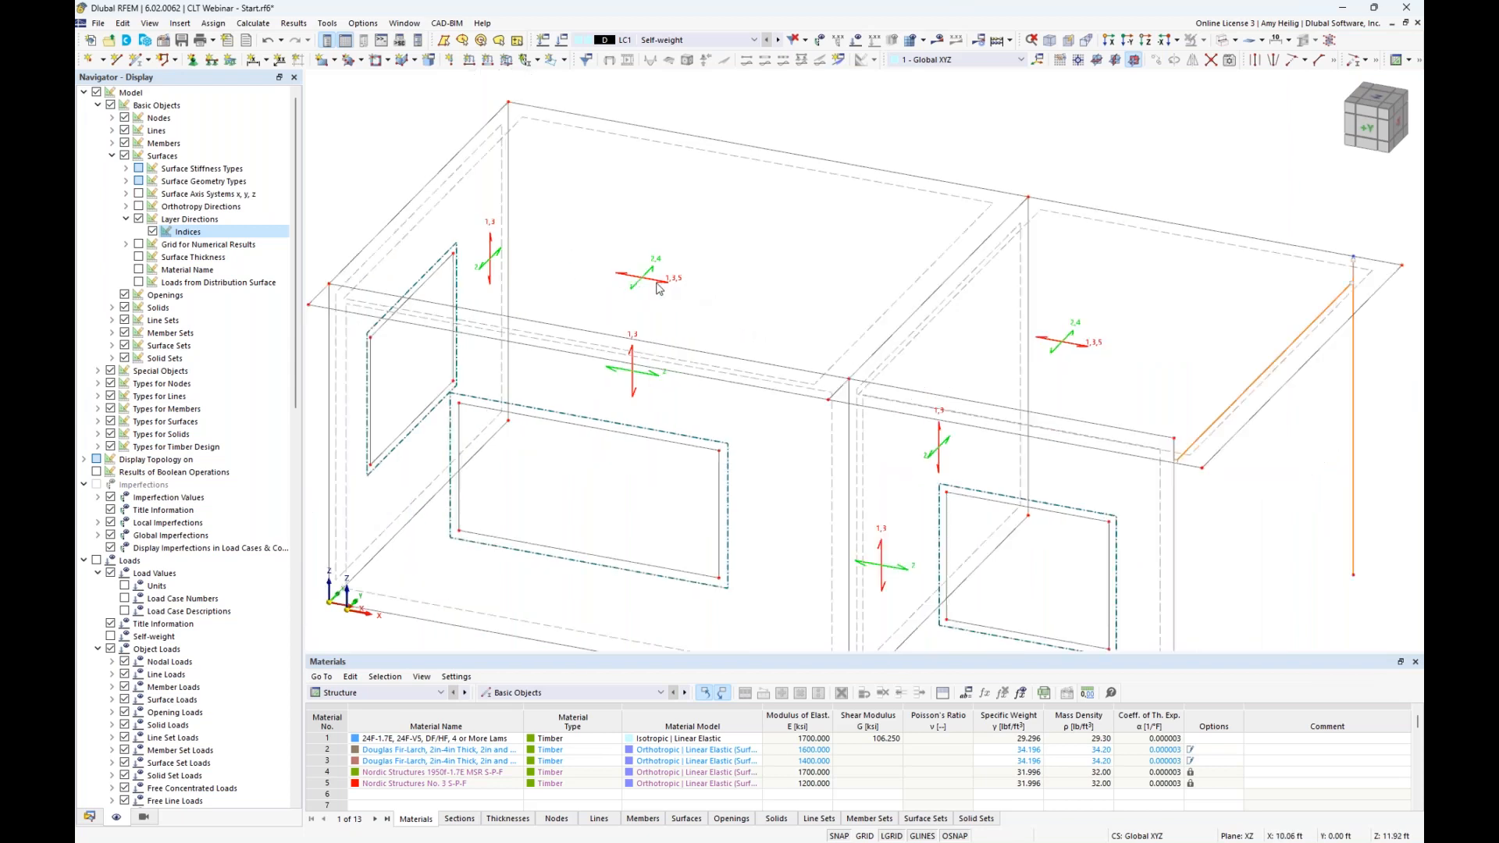
click(152, 231)
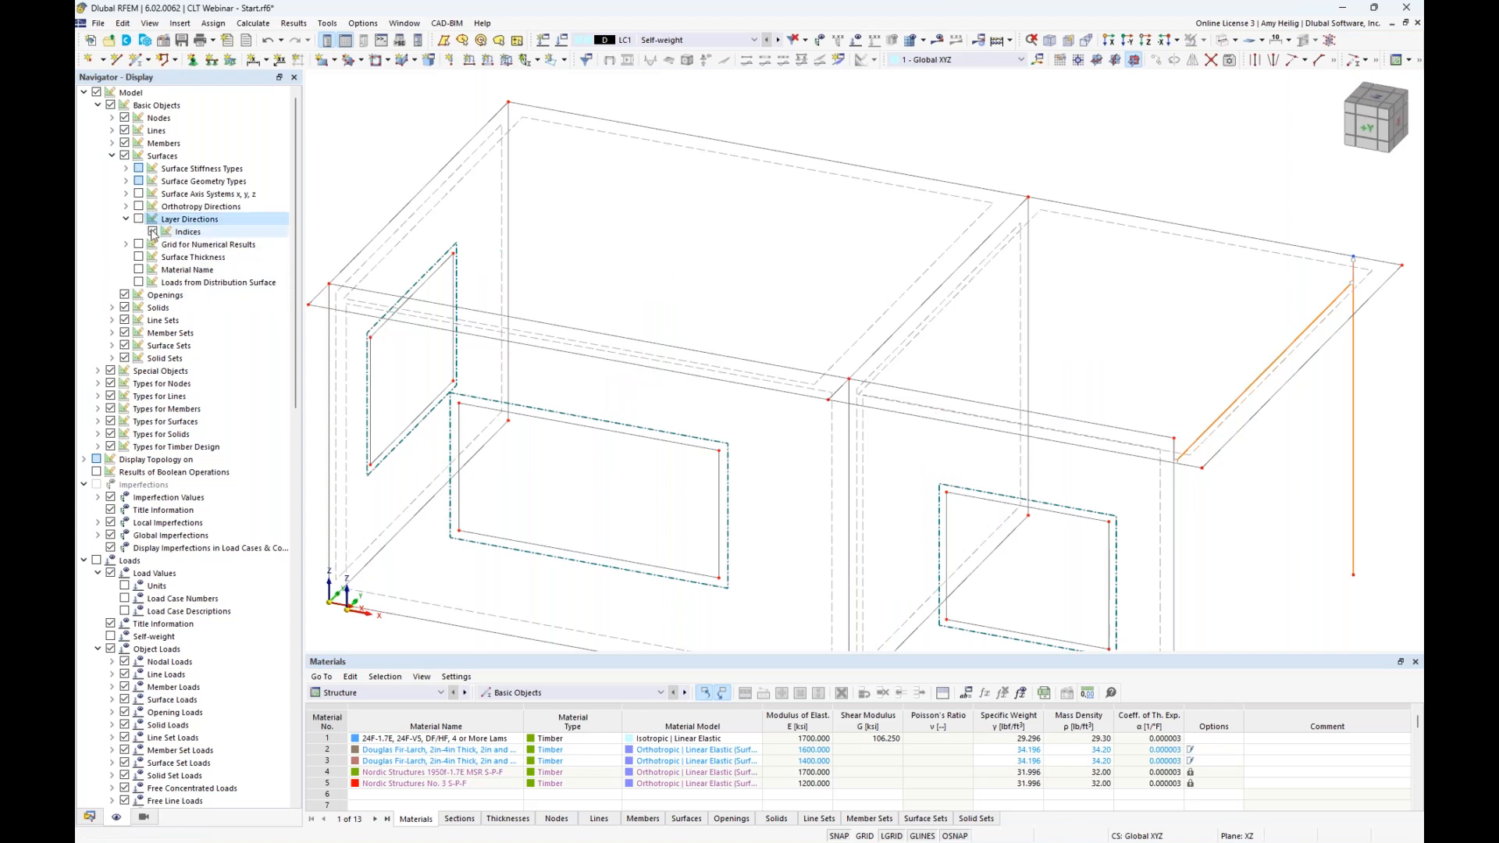
click(112, 156)
scroll(706, 359, down, 1)
middle_drag(775, 449, 757, 383)
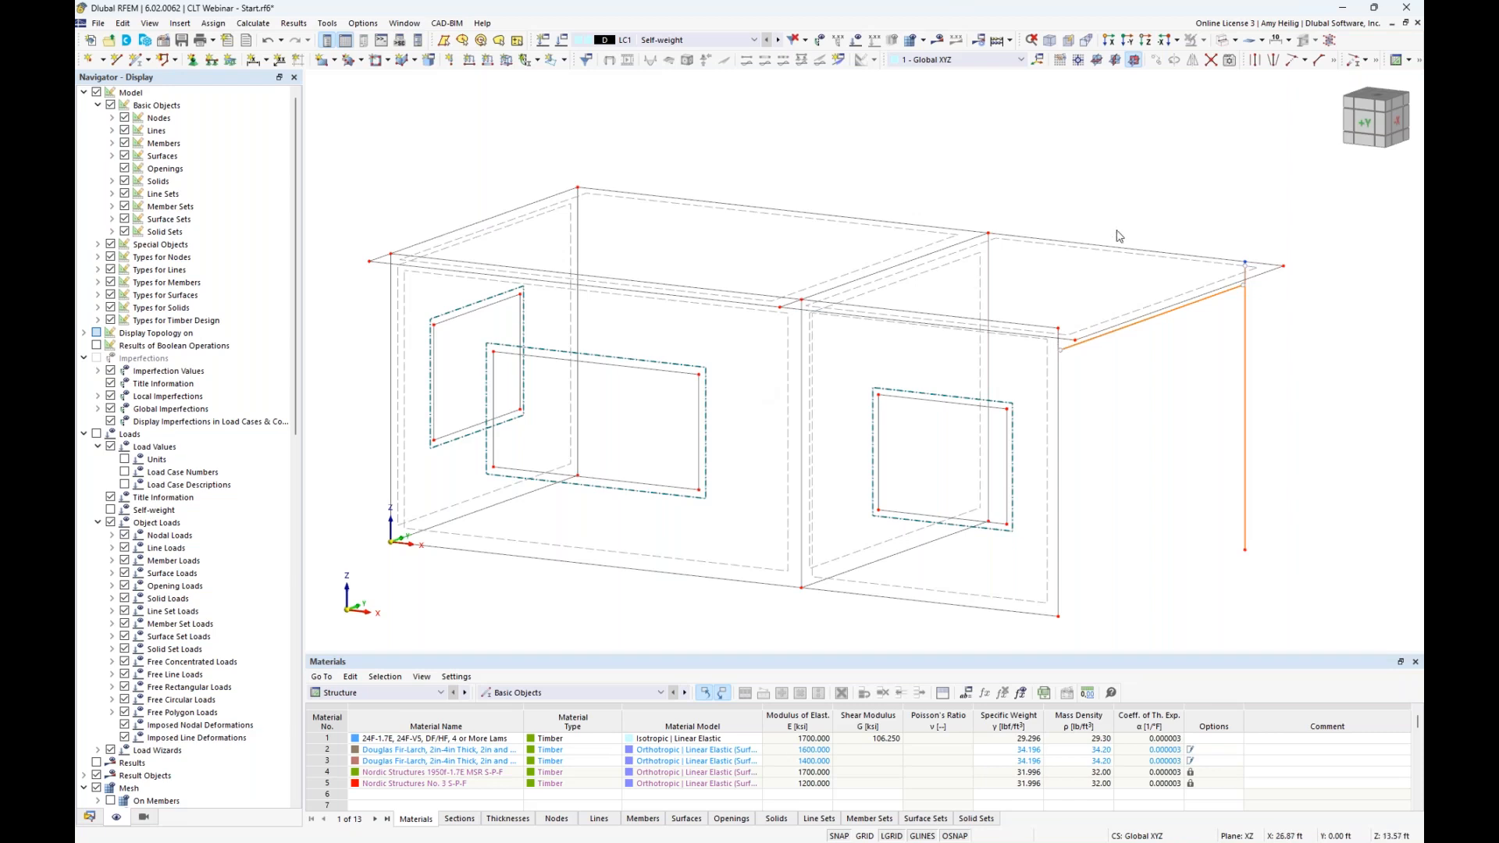
Switch the model display from wireframe to transparent solid rendering
click(1224, 39)
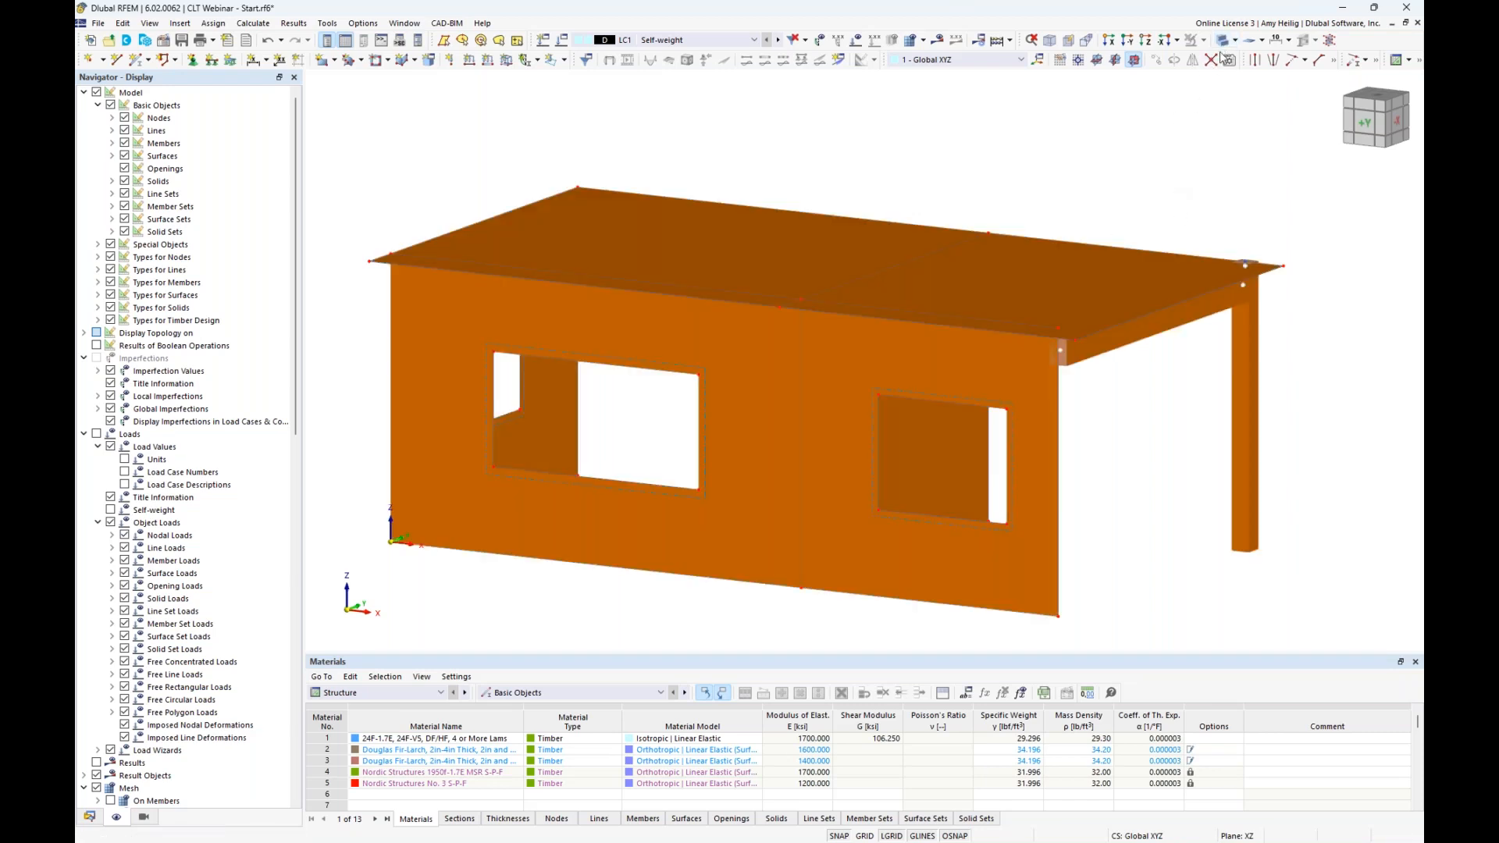
click(1224, 40)
middle_drag(1147, 178, 1084, 149)
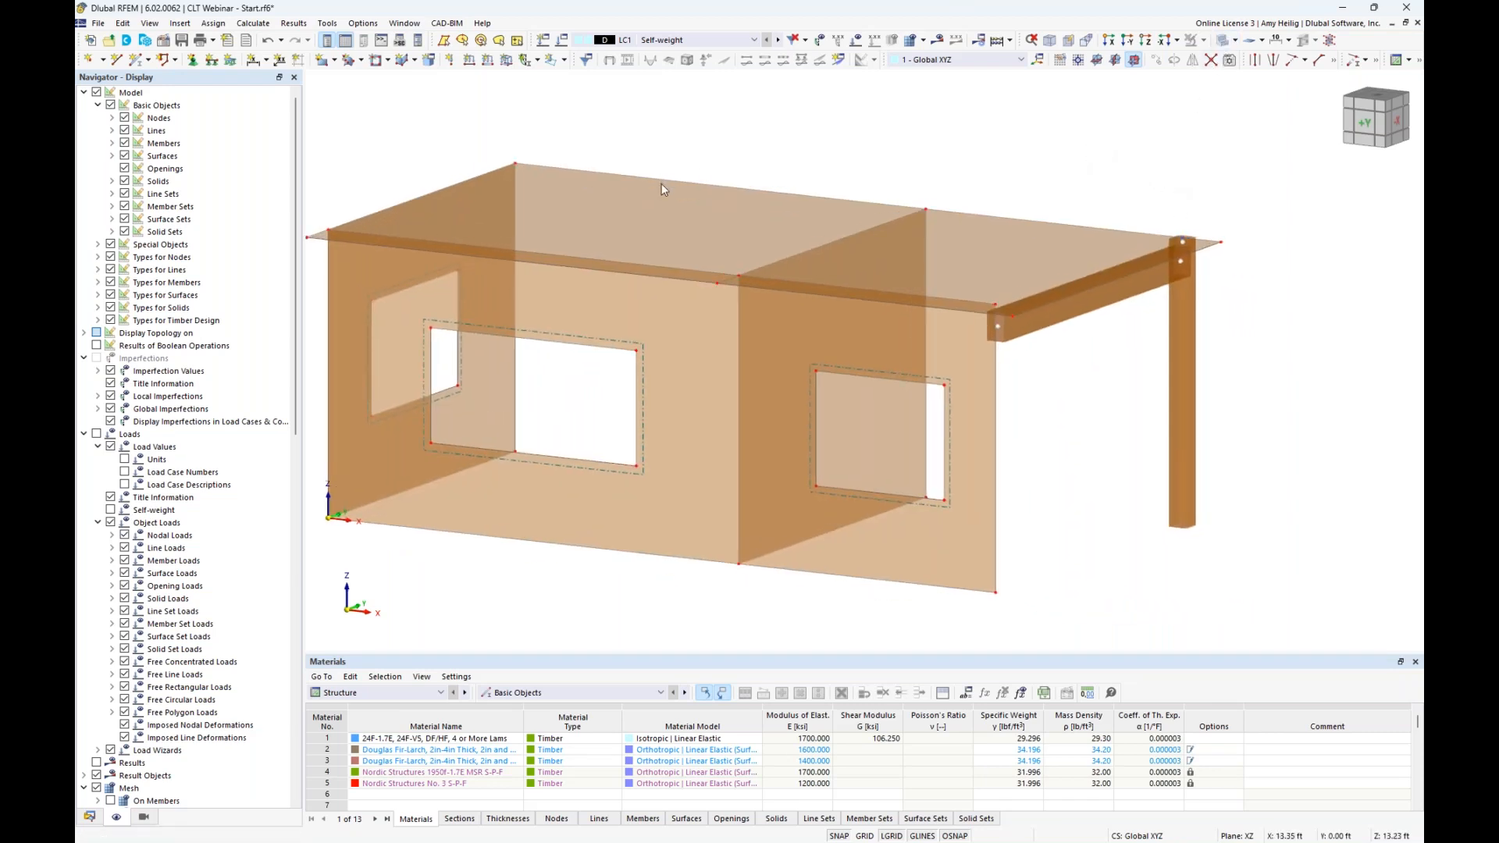
click(704, 223)
ctrl+click(944, 270)
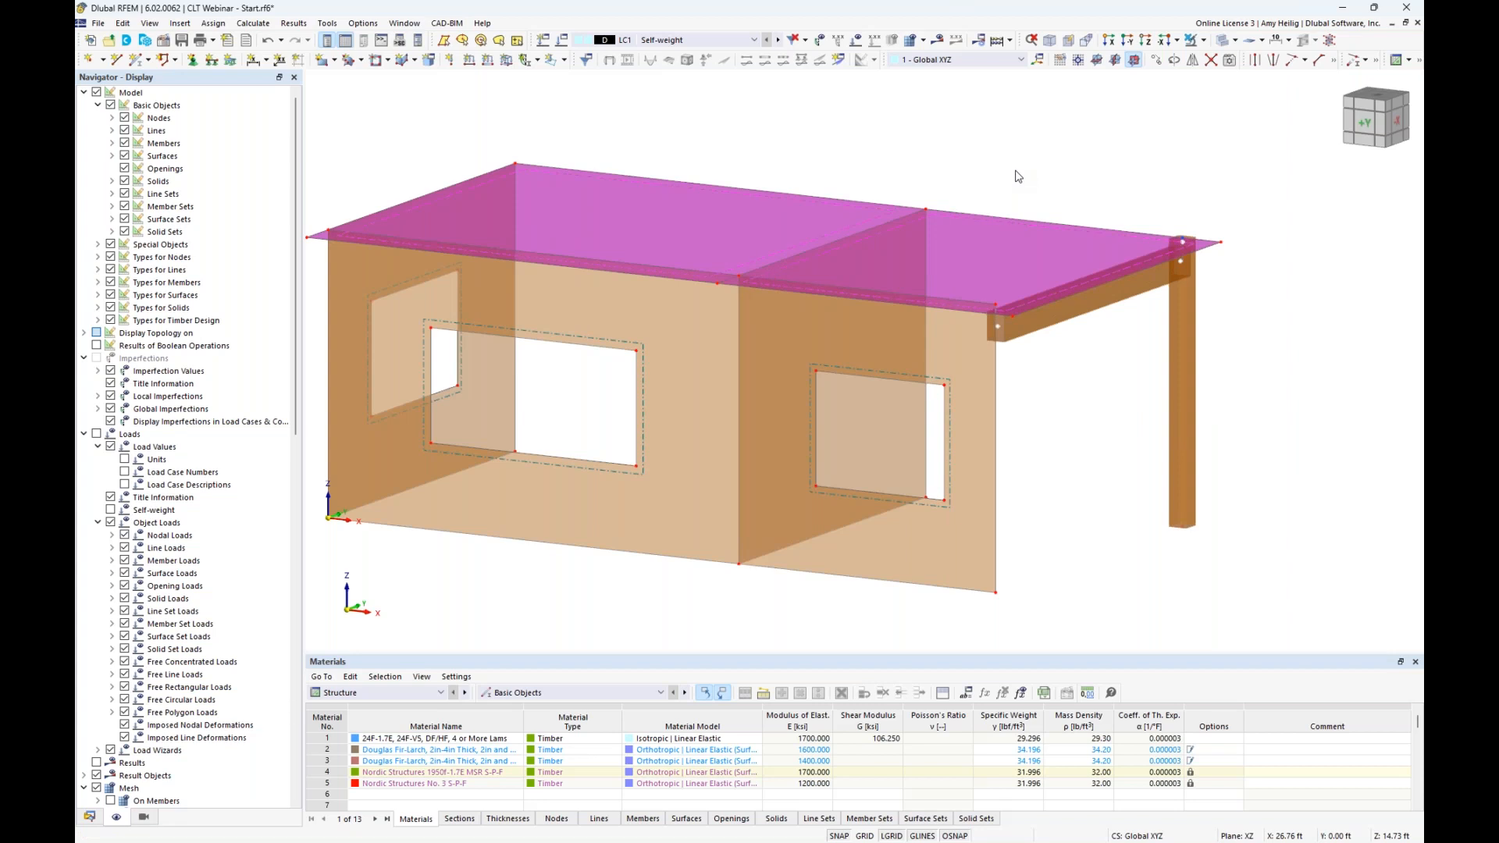
key(Escape)
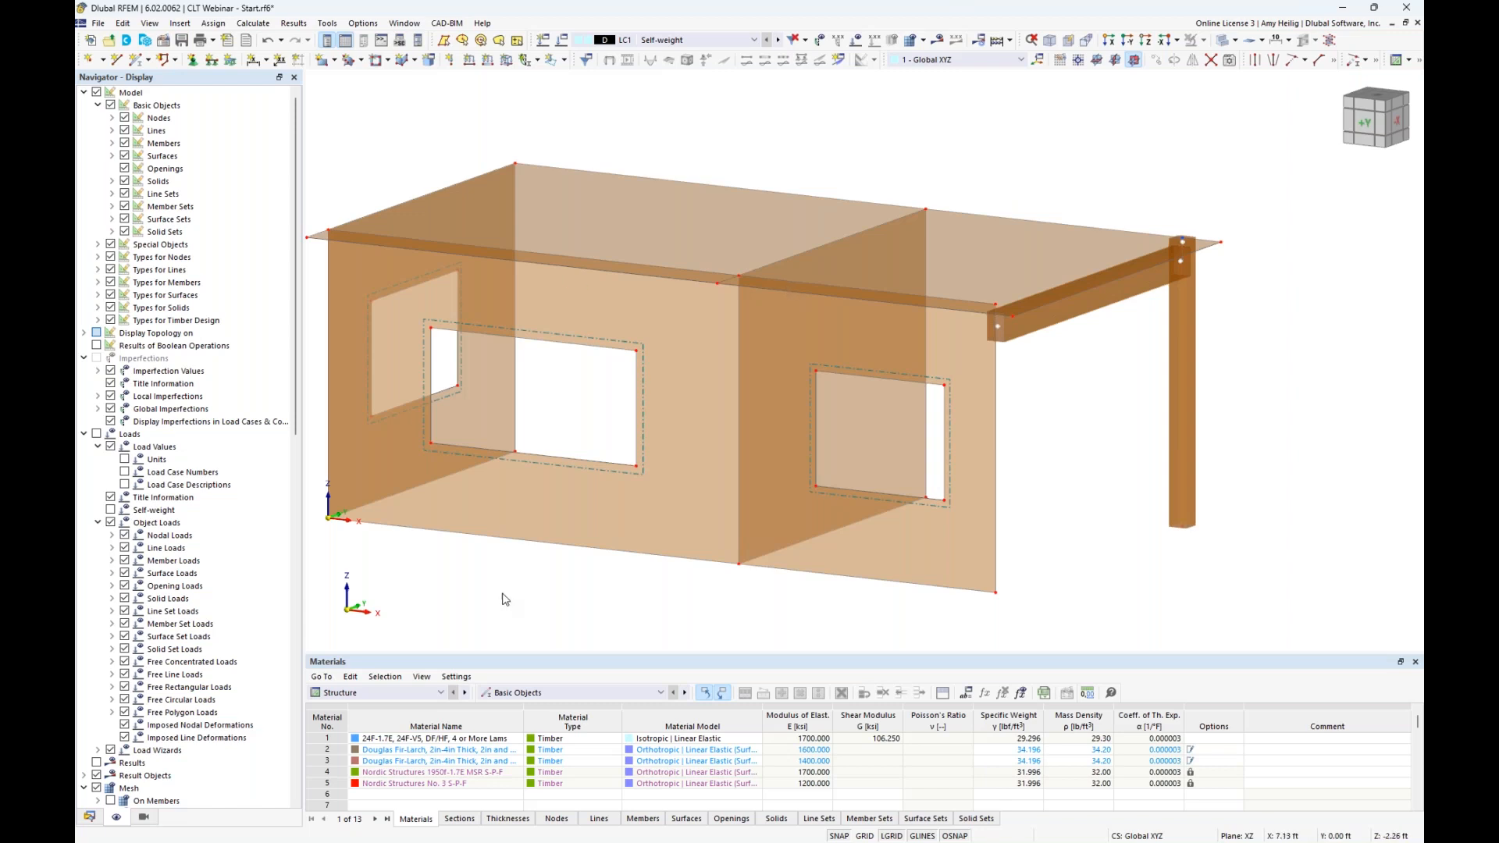
Create a new line hinge type and release translation ux with a spring constant of 100 kip/ft²
click(88, 816)
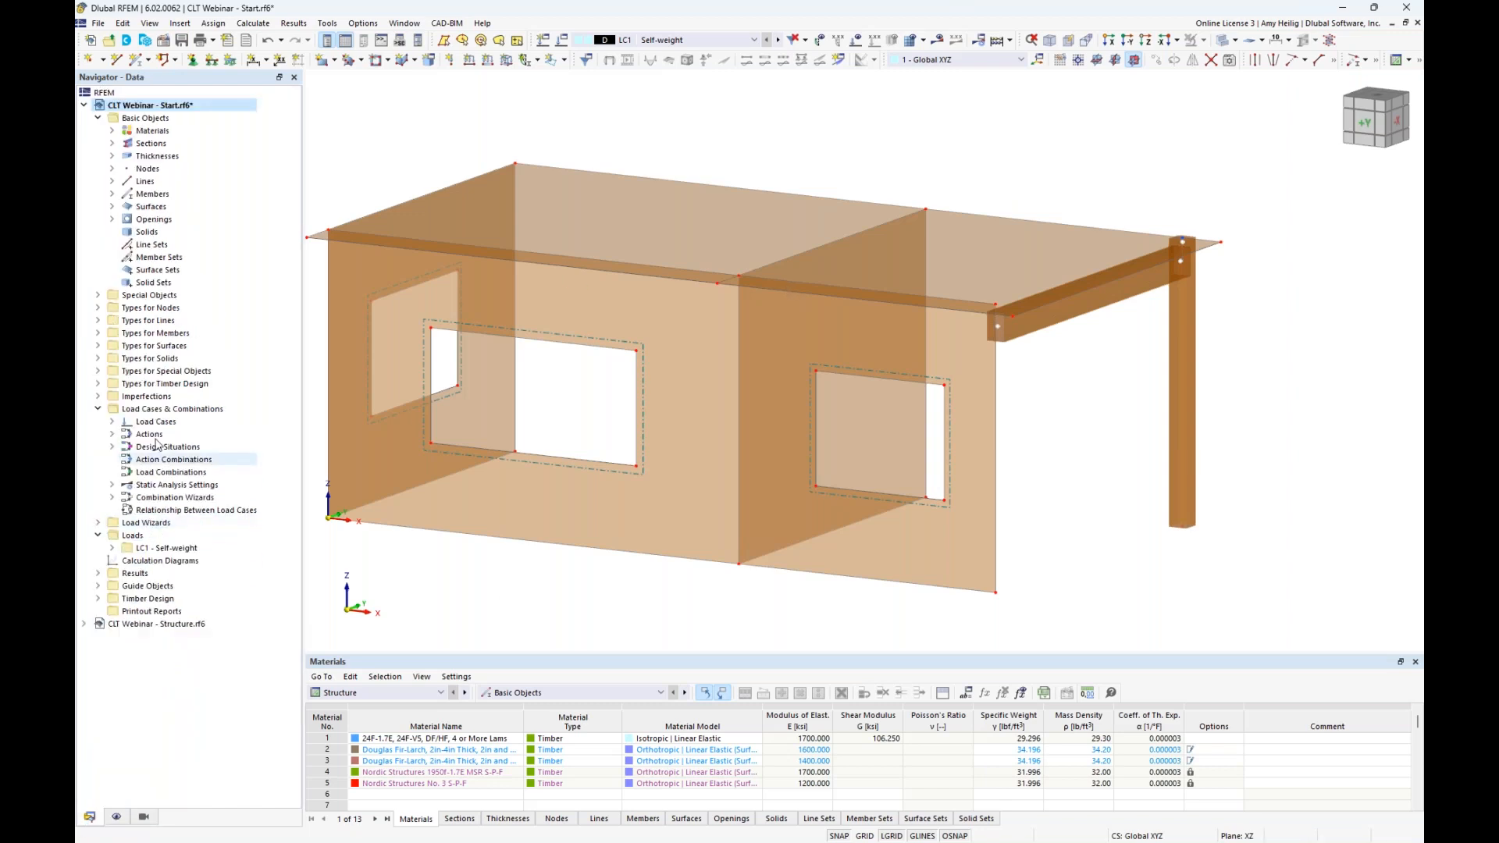
click(98, 321)
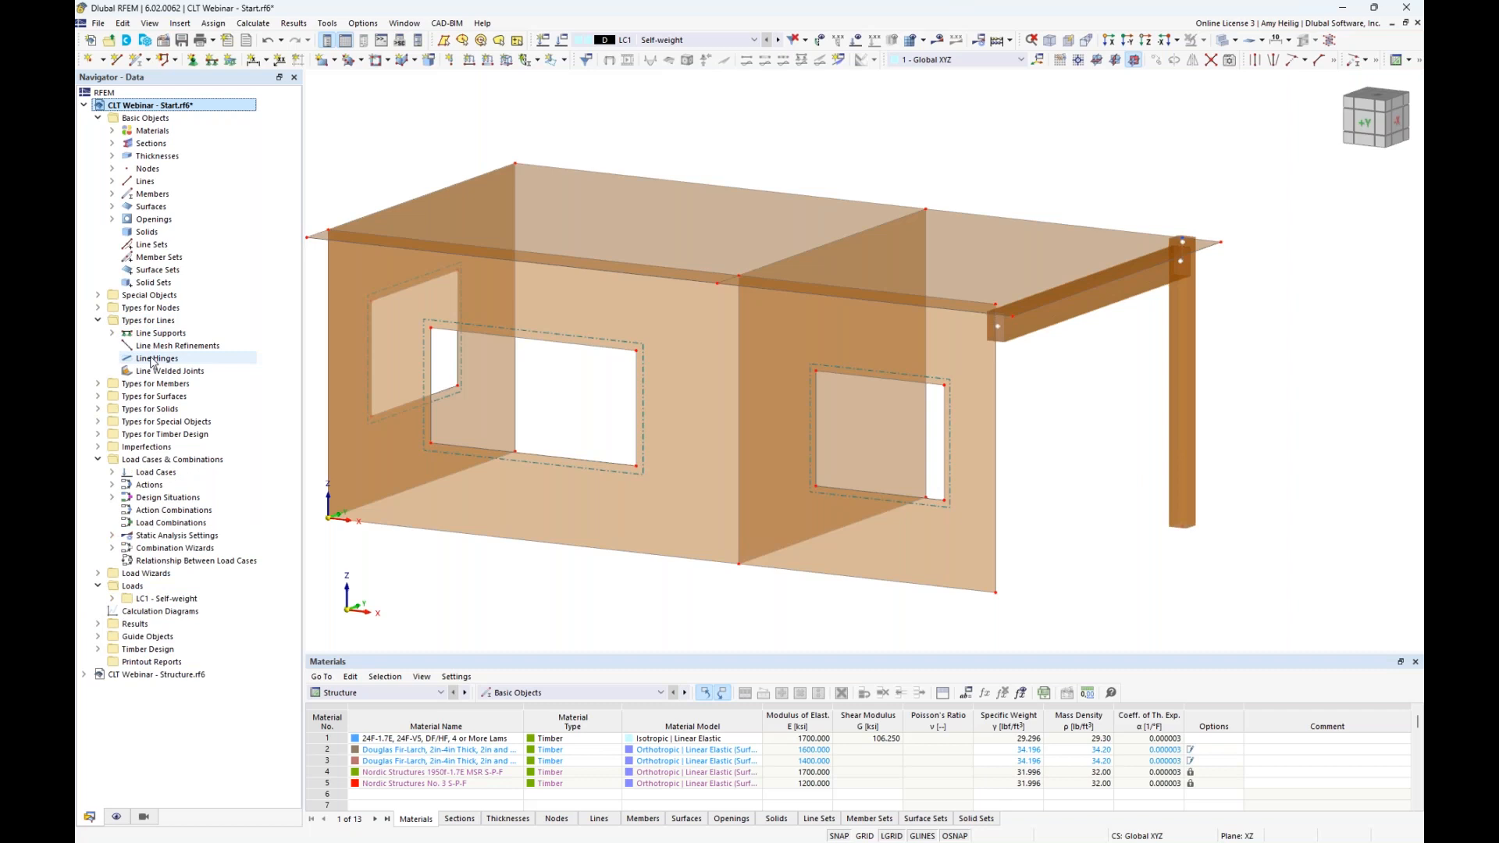
right_click(154, 359)
click(207, 383)
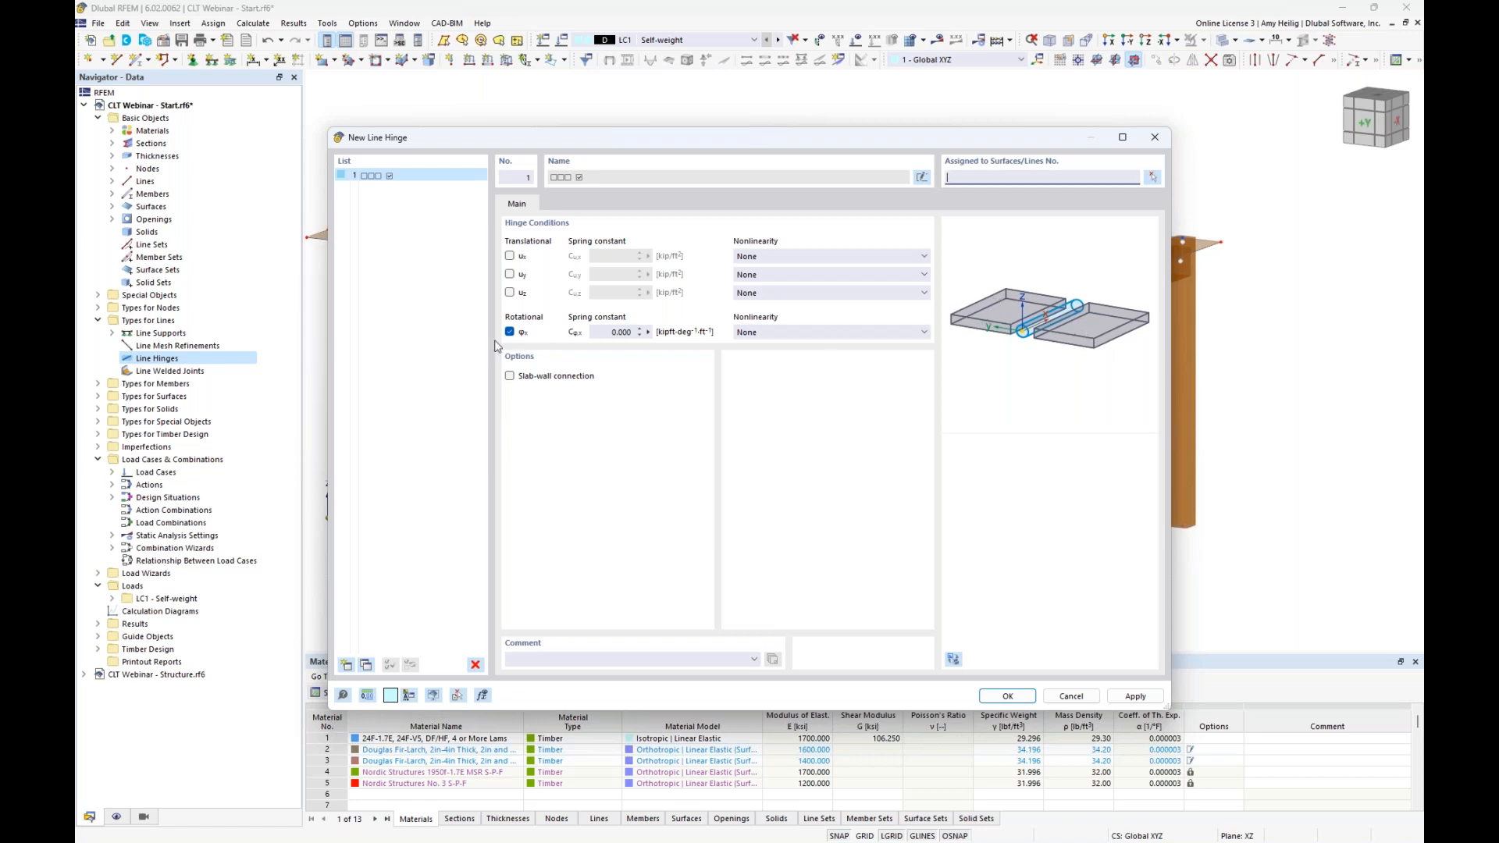
click(509, 256)
drag(599, 257, 684, 268)
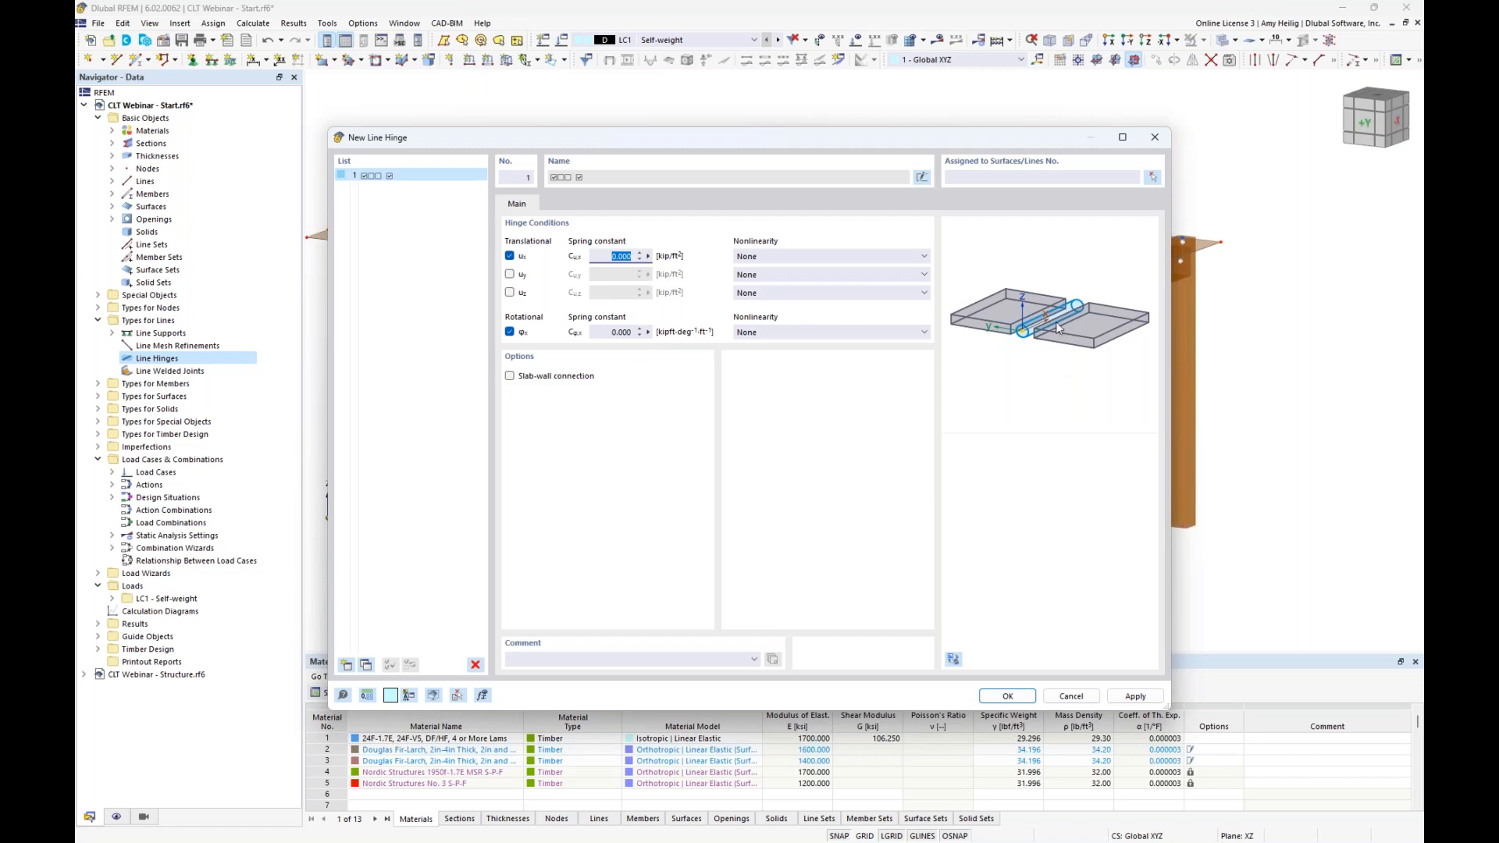
text(1)
drag(588, 152, 587, 363)
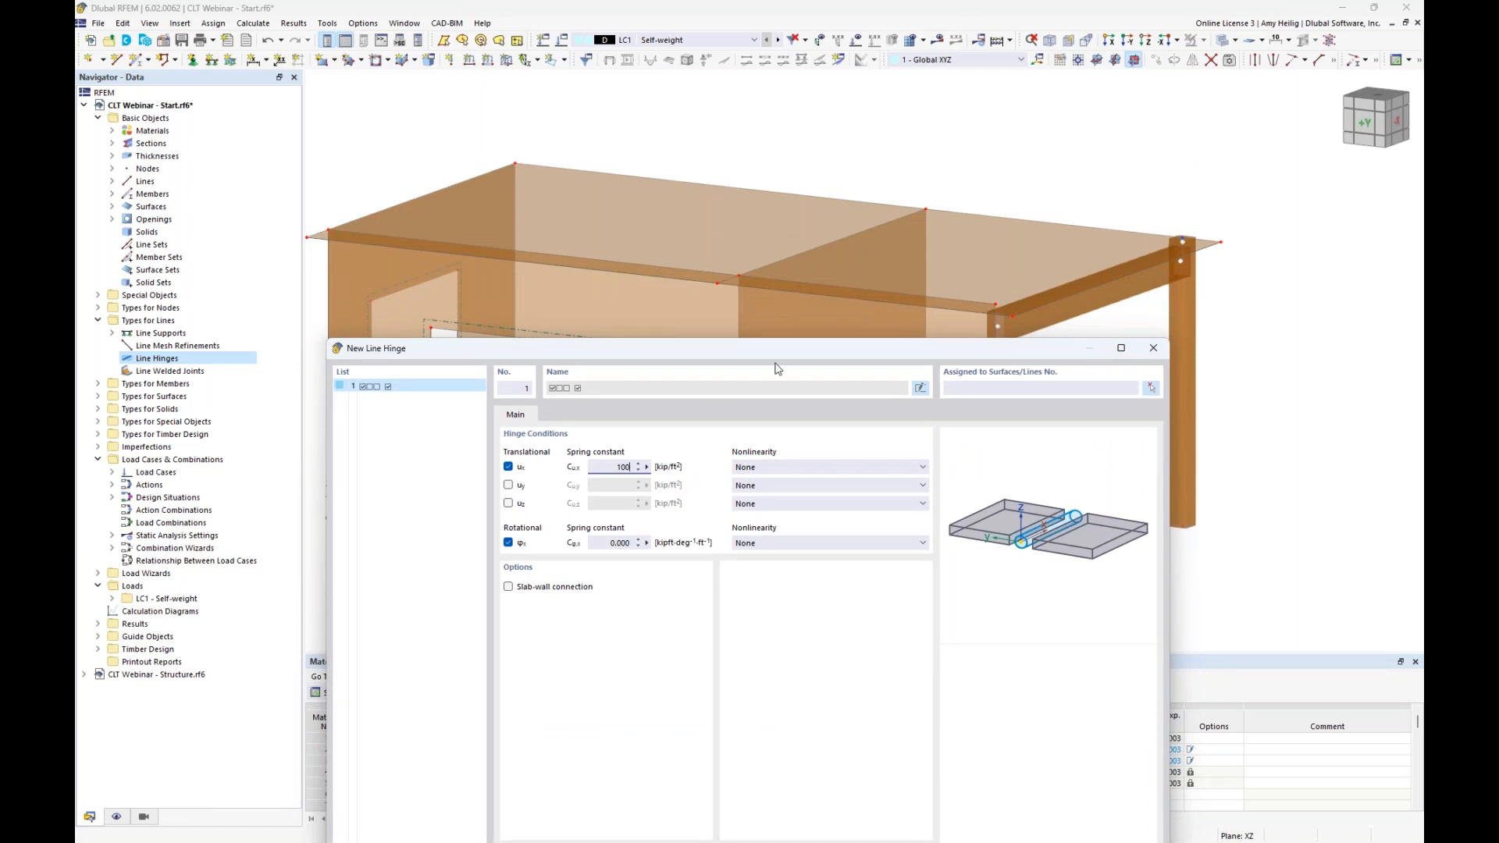
drag(780, 352, 797, 177)
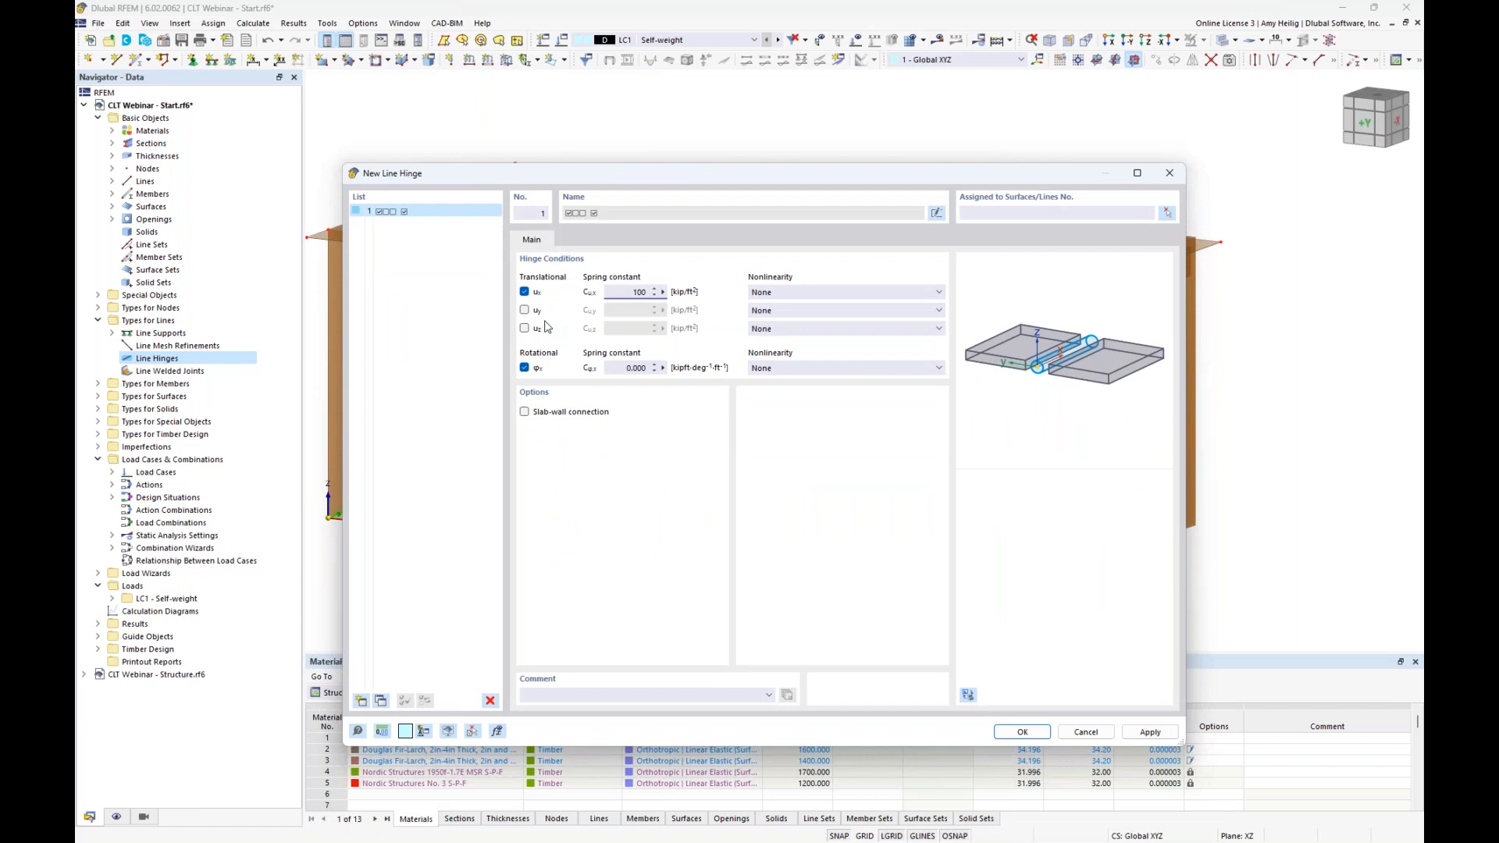
click(648, 360)
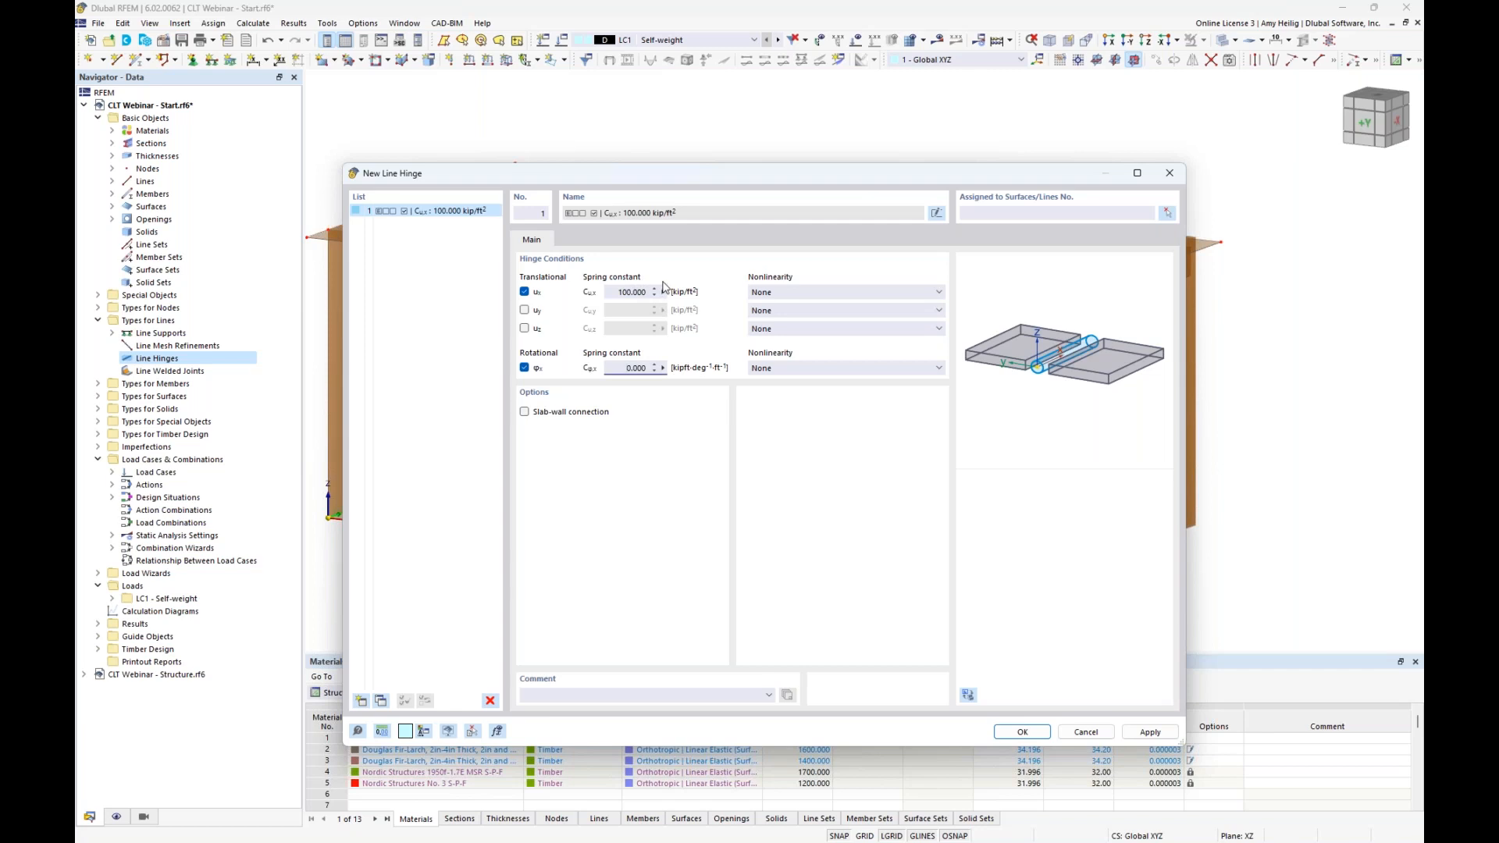
Assign the line hinge to lines 2 and 3 of the long front wall, Surface No. 1
click(1168, 213)
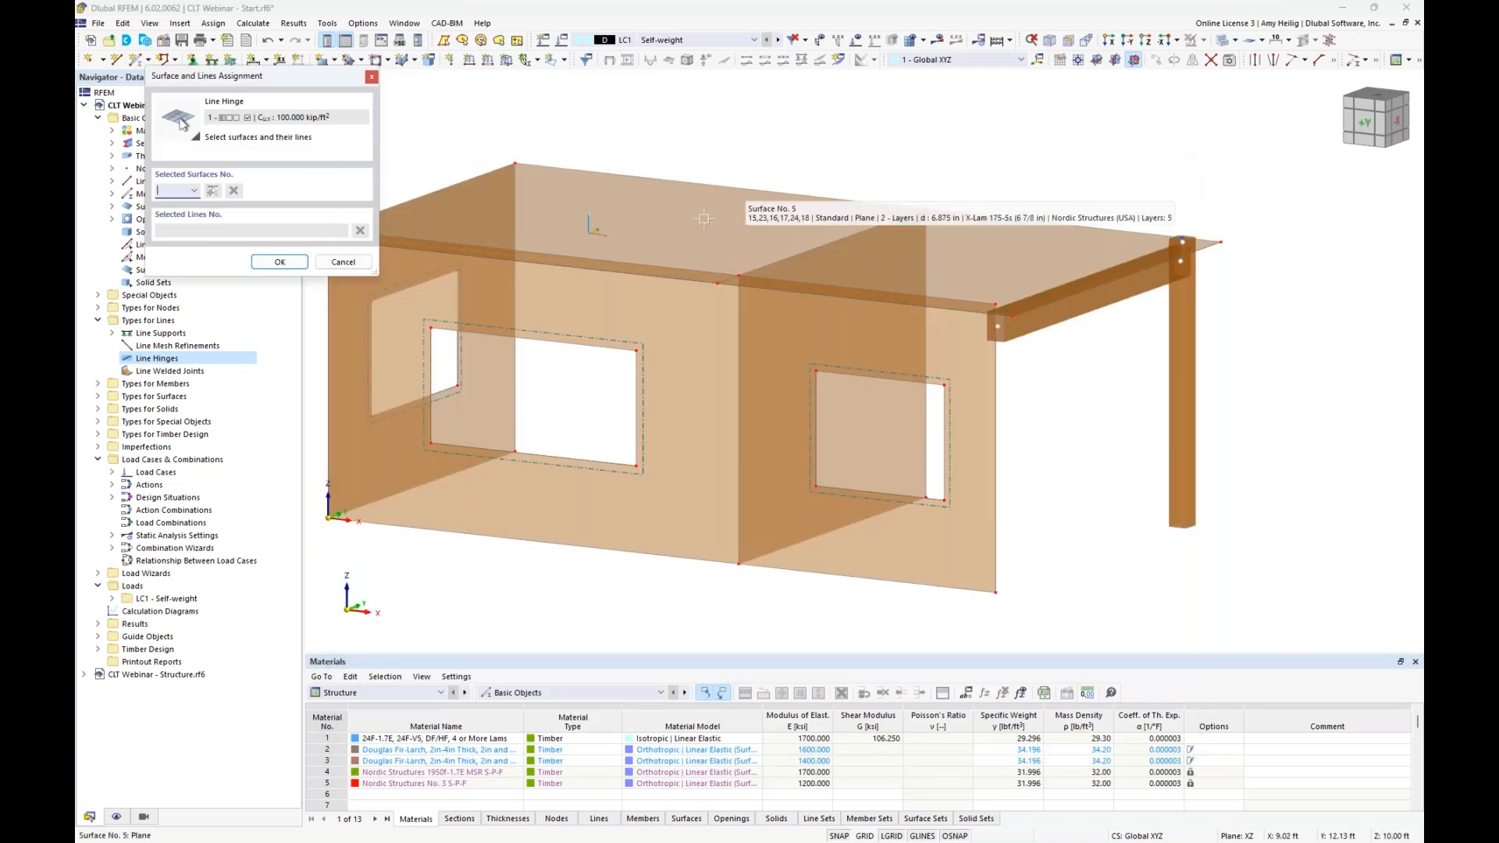
click(668, 317)
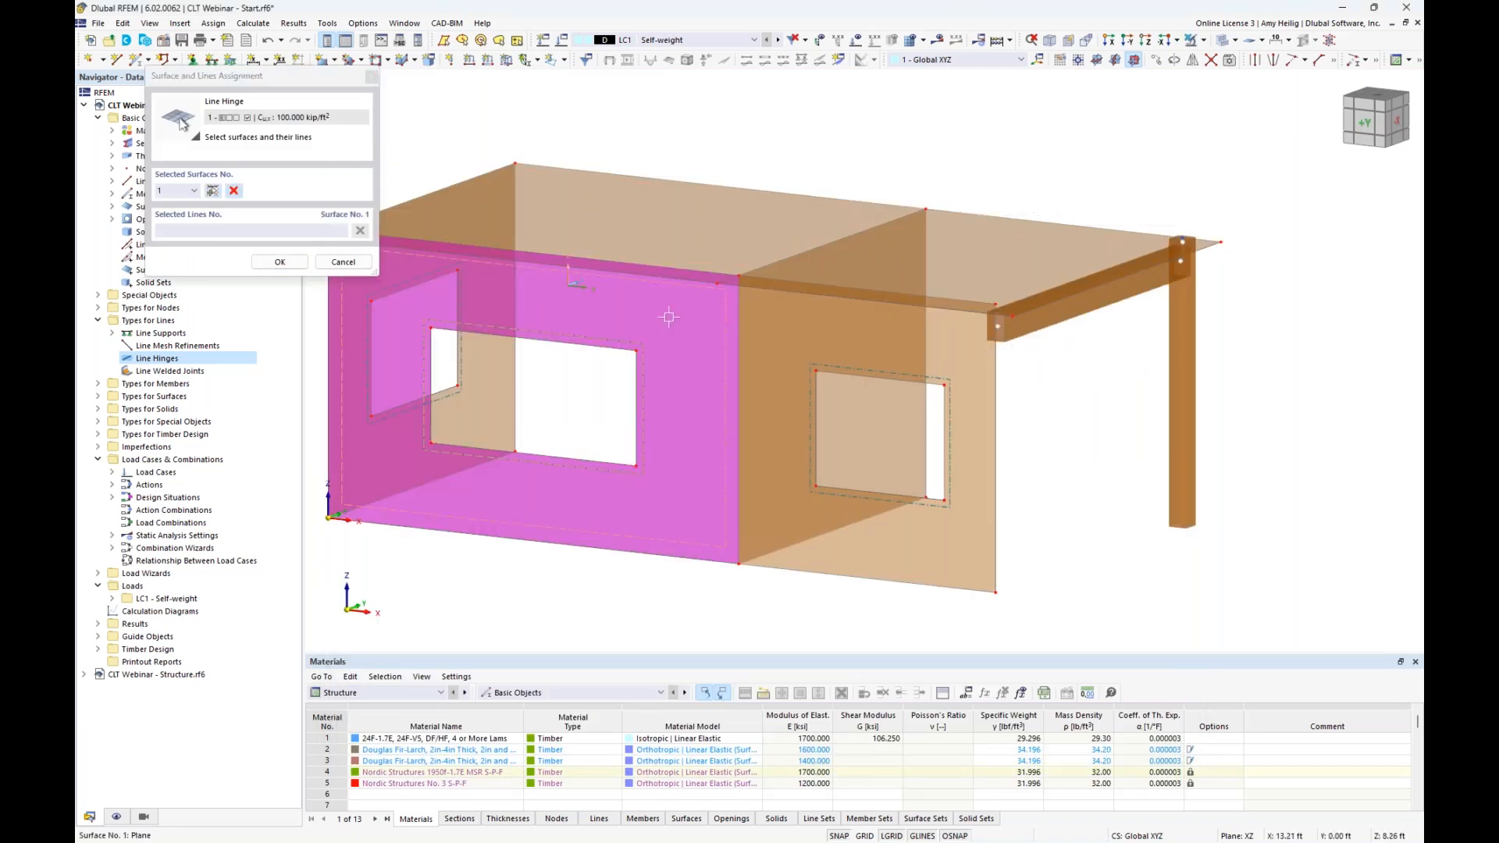
click(665, 269)
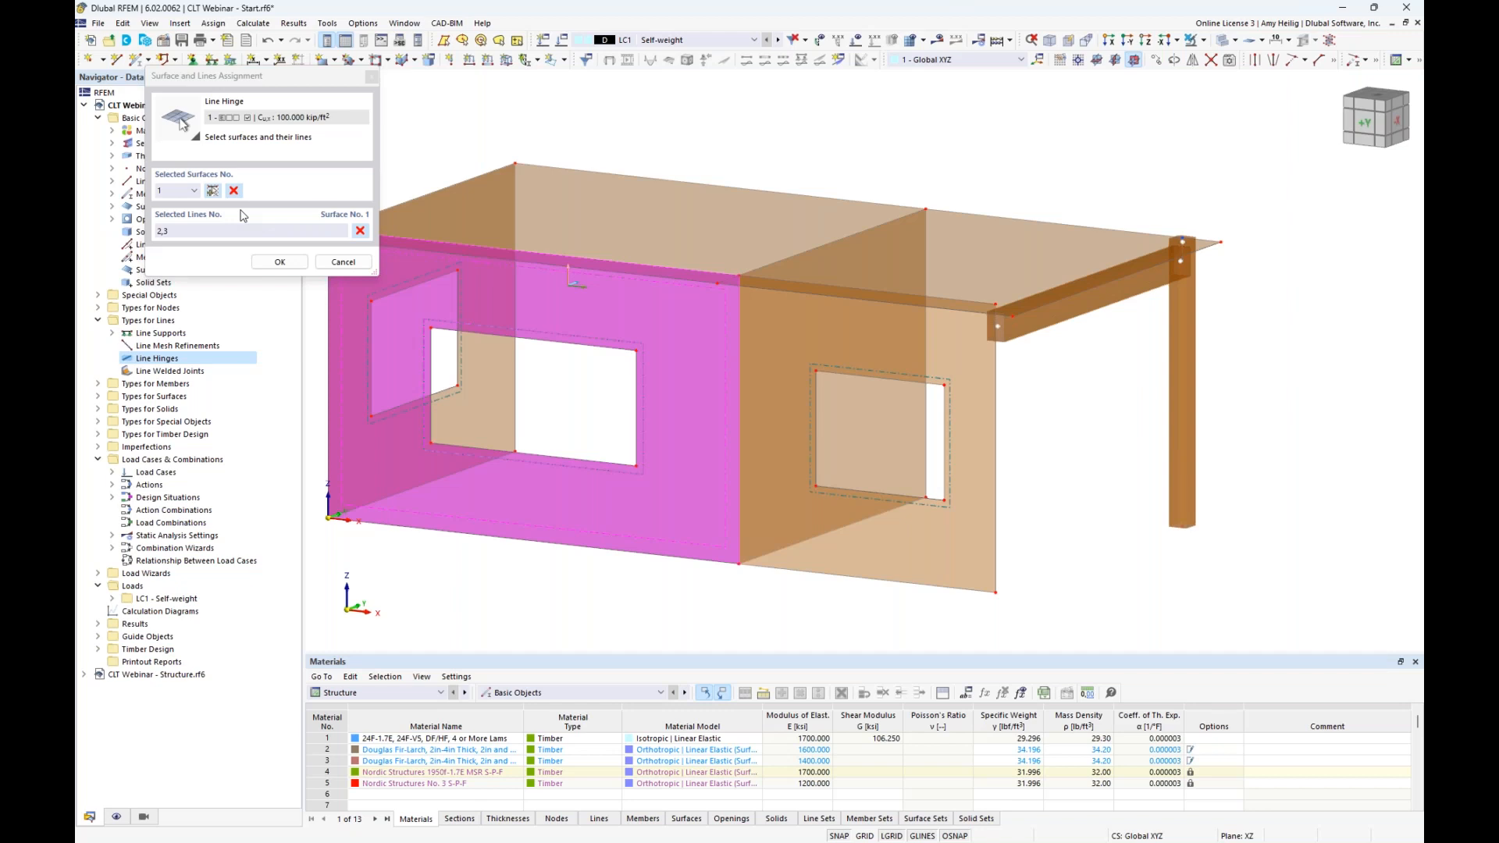
click(213, 193)
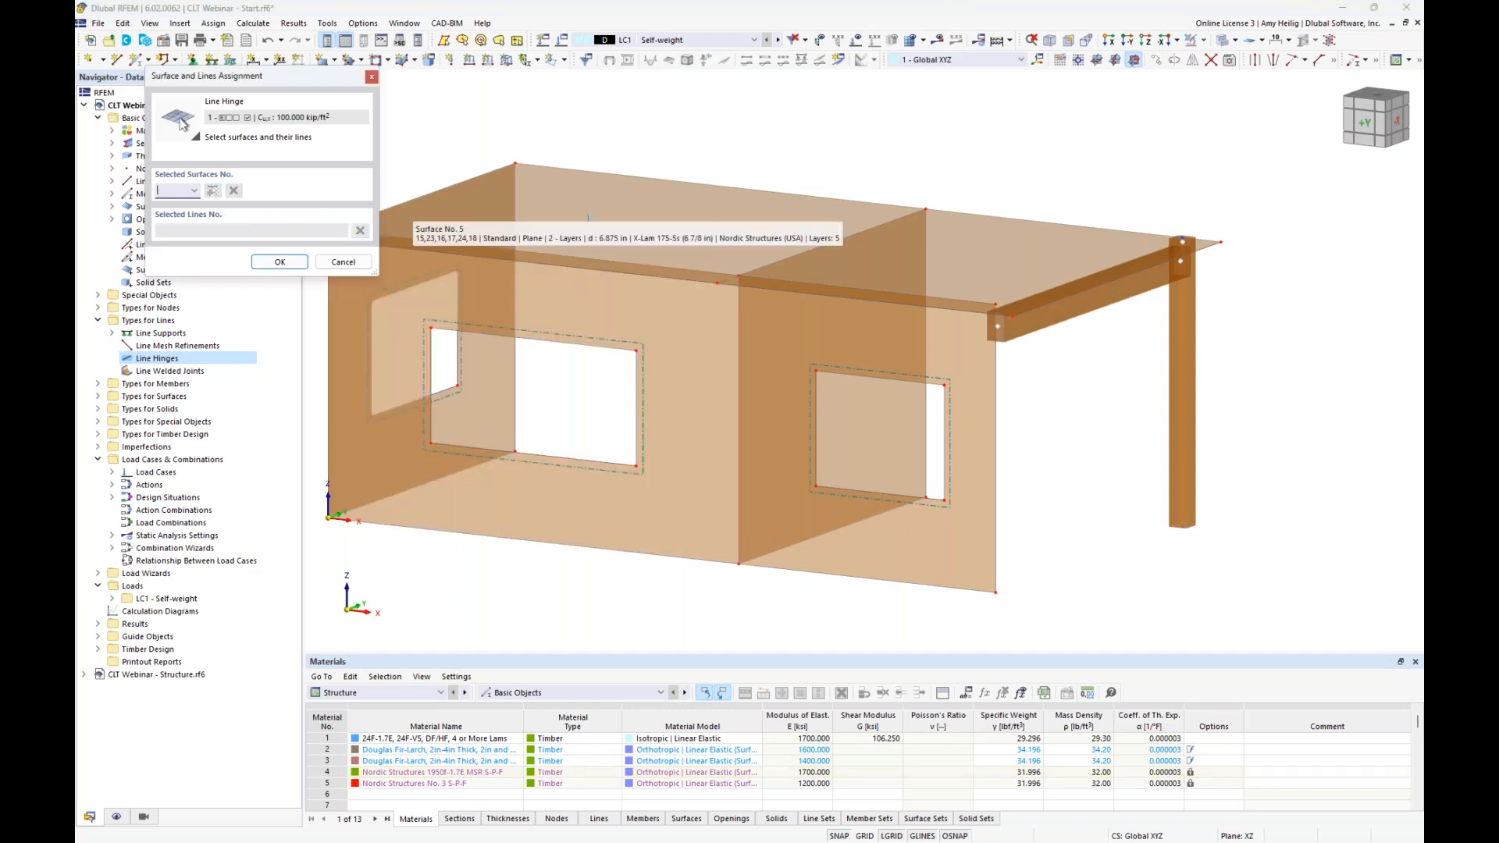
Assign the line hinge to lines 3 and 6 of the adjoining front wall, Surface No. 2
click(782, 318)
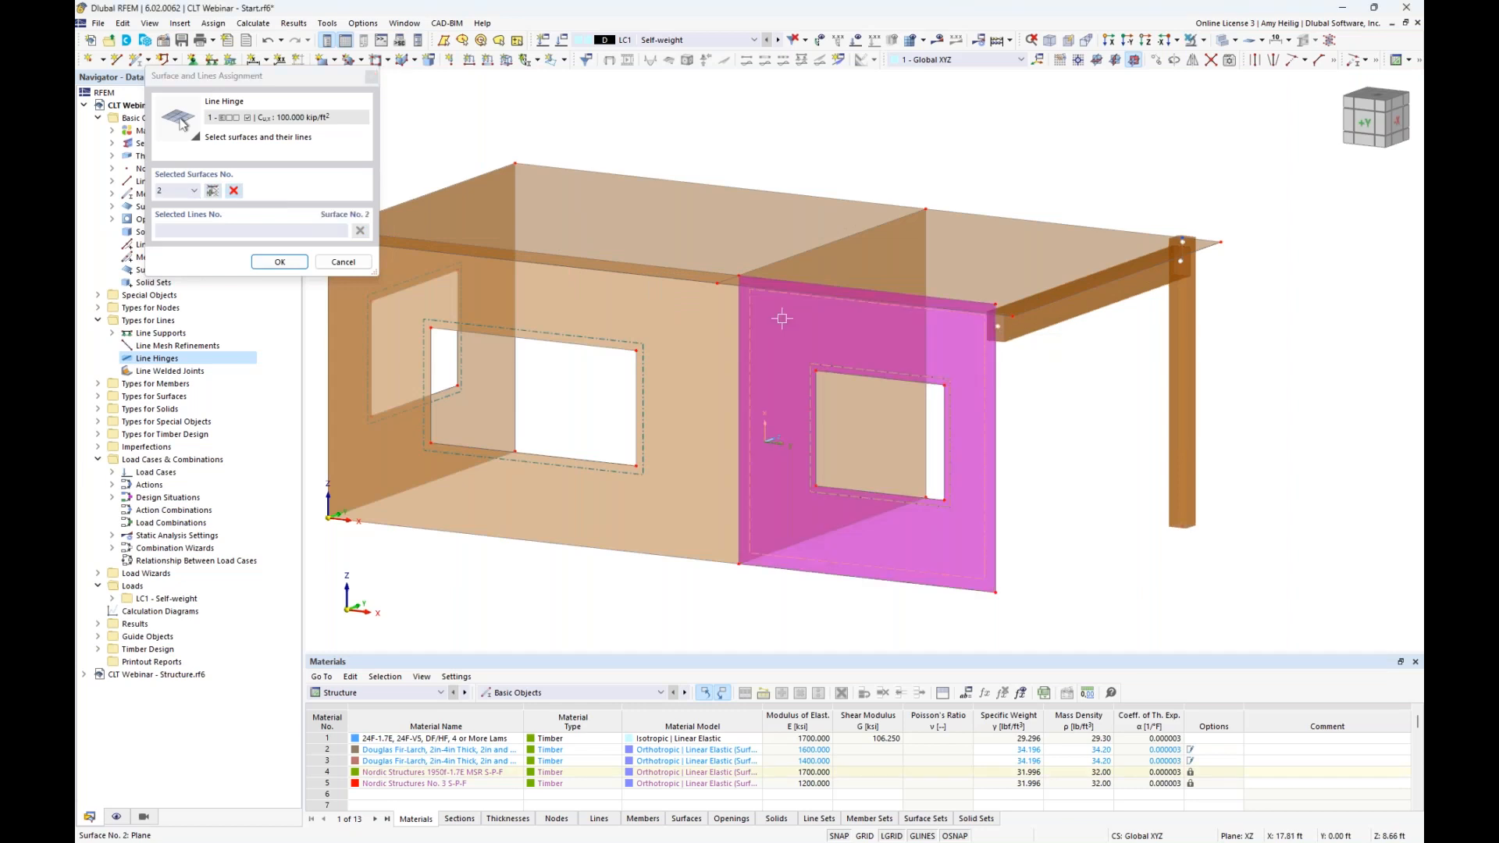
click(804, 284)
click(737, 335)
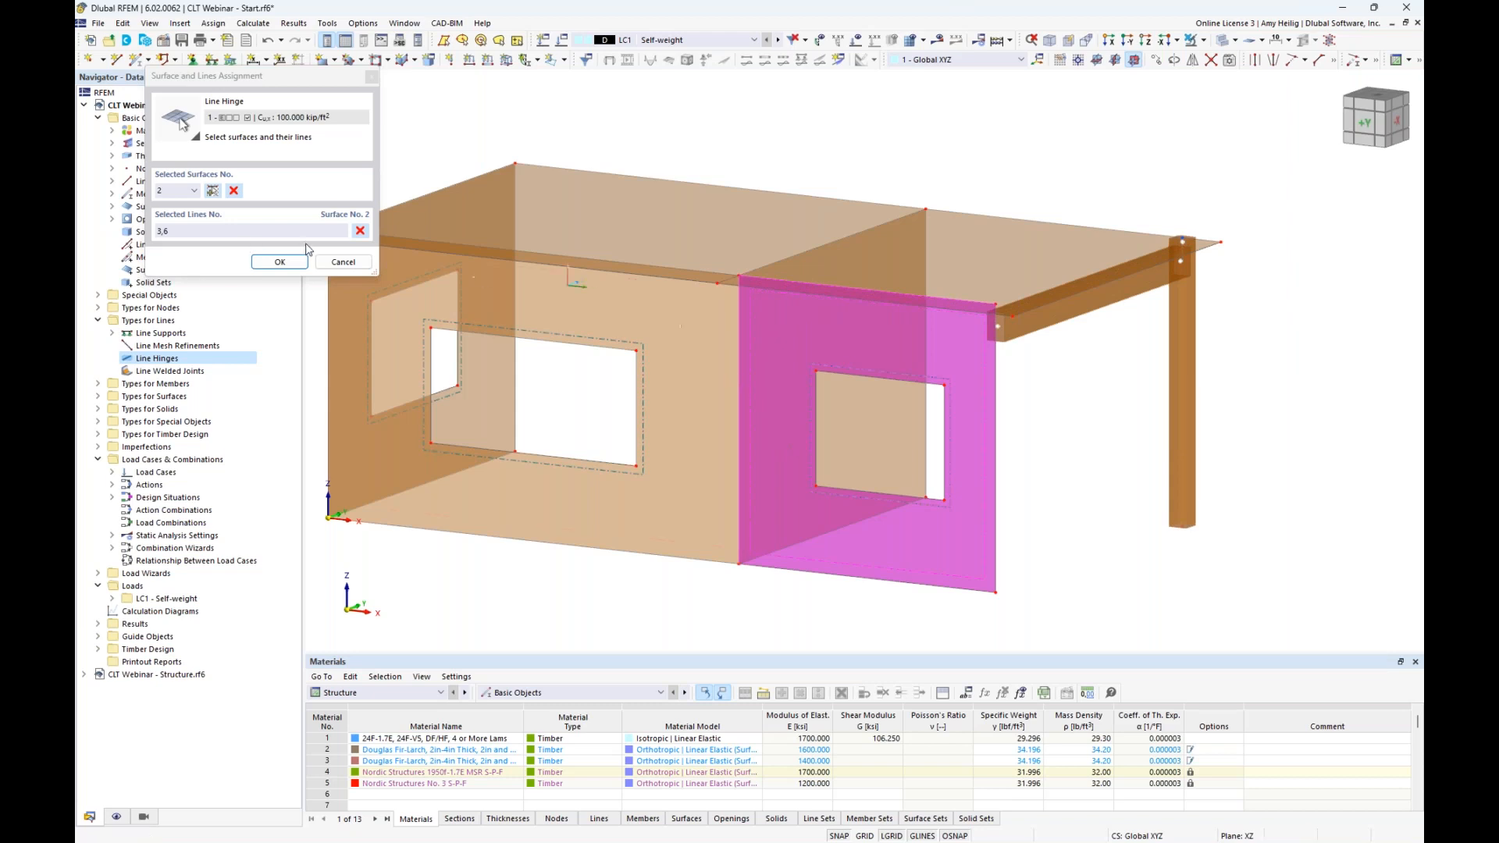
click(233, 190)
Assign the line hinge to the vertical corner line No. 1 of the end wall, Surface No. 3
ctrl+middle_drag(528, 391, 878, 399)
click(444, 319)
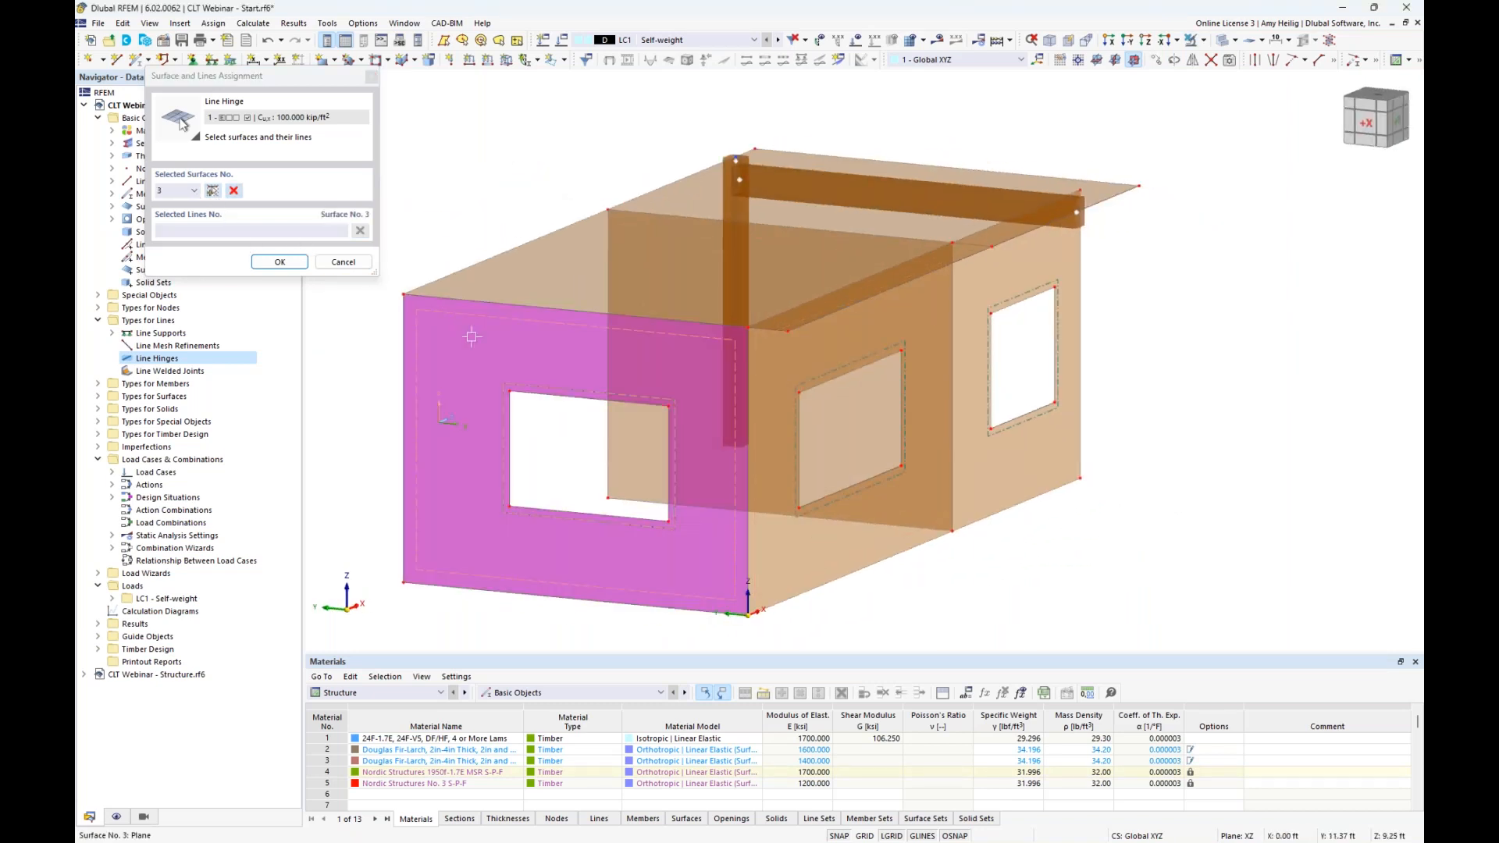
click(747, 409)
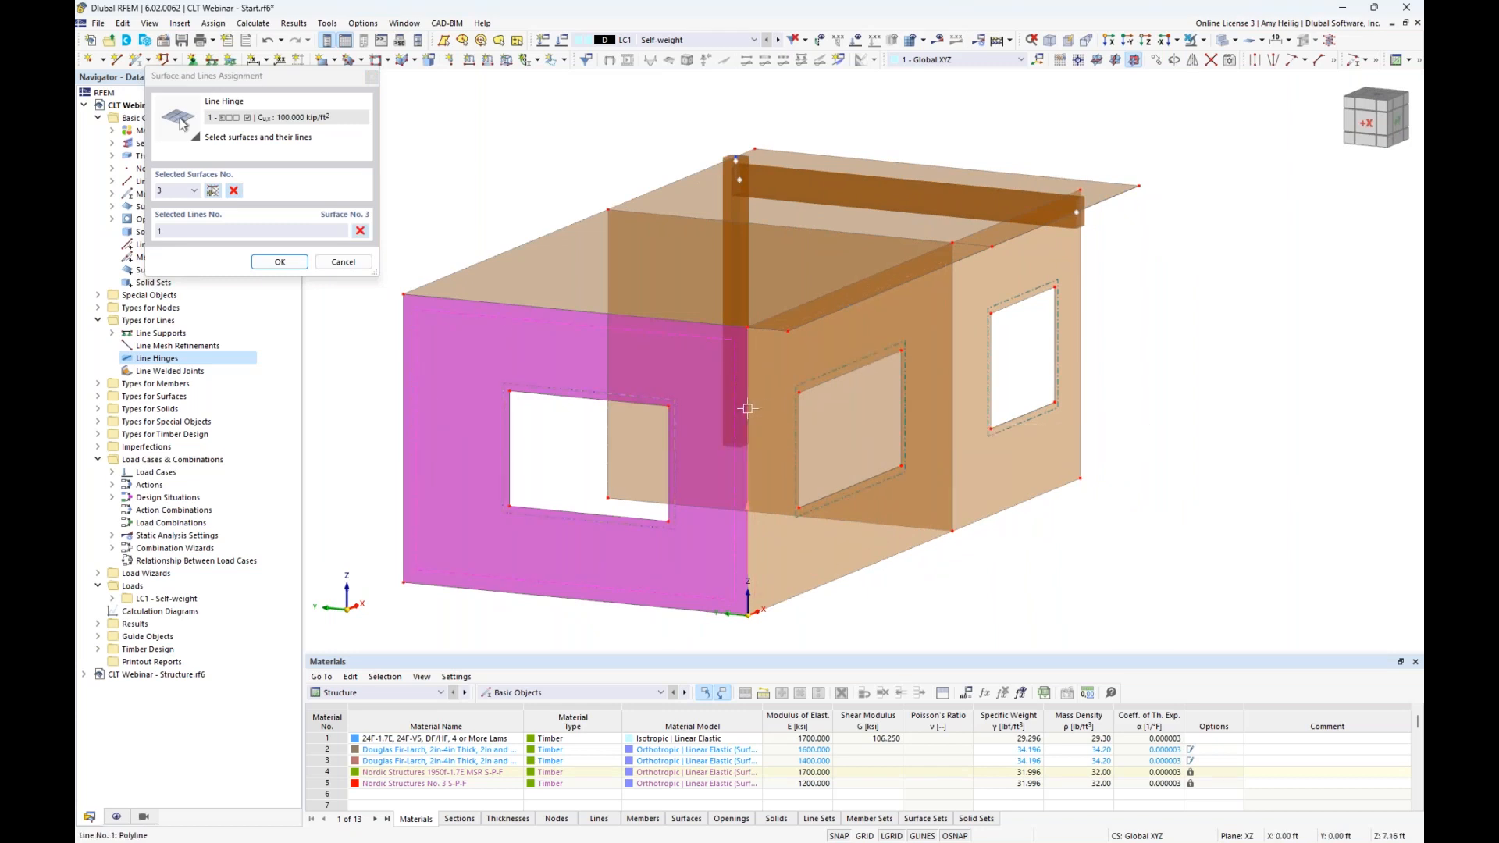
click(217, 192)
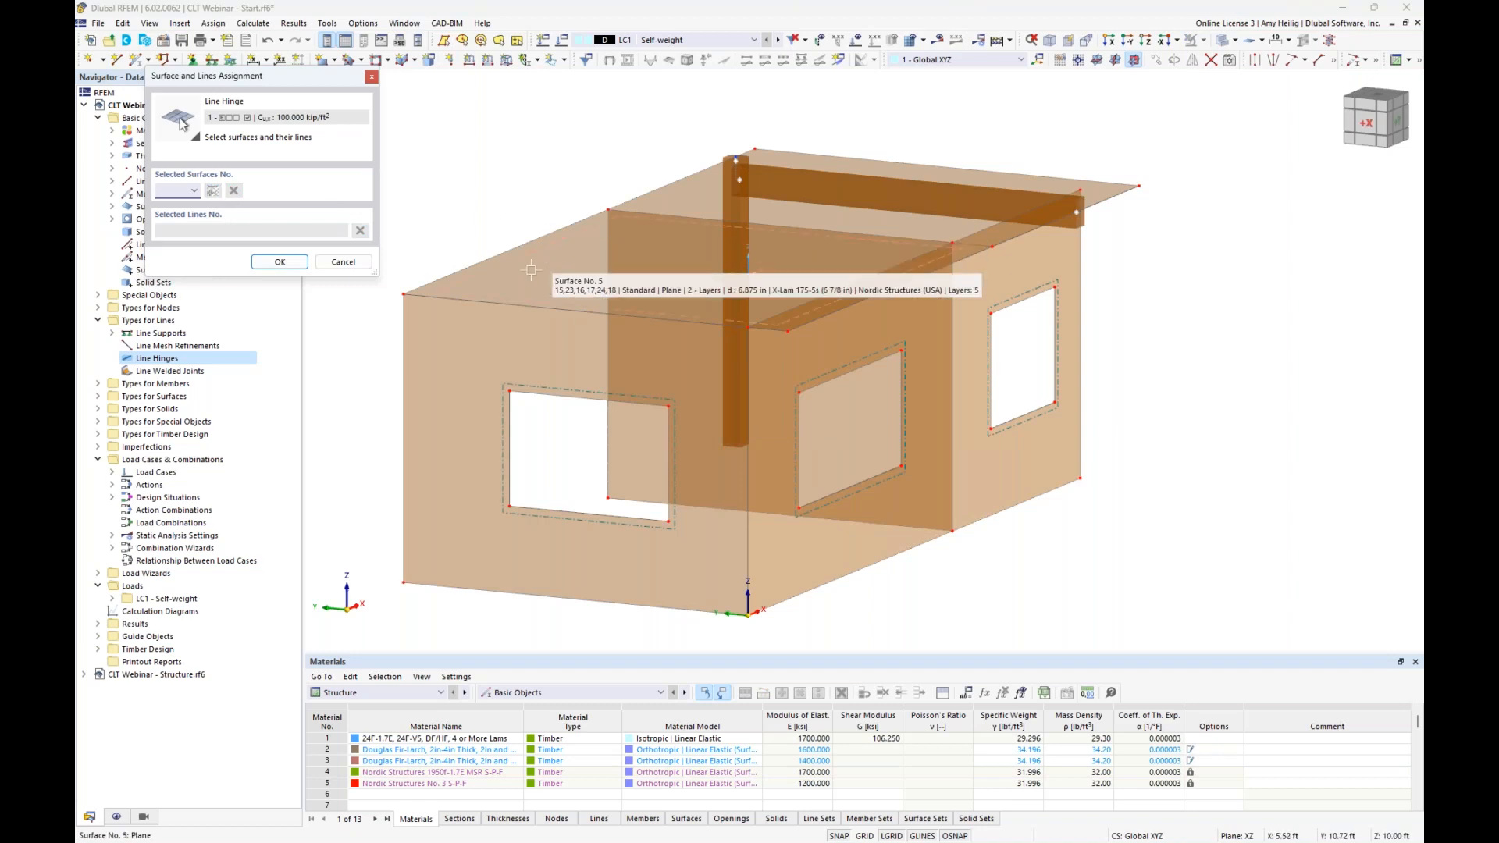
Assign the line hinge to lines 17 and 24 of the first roof panel, Surface No. 5
click(608, 263)
ctrl+middle_drag(635, 281, 618, 300)
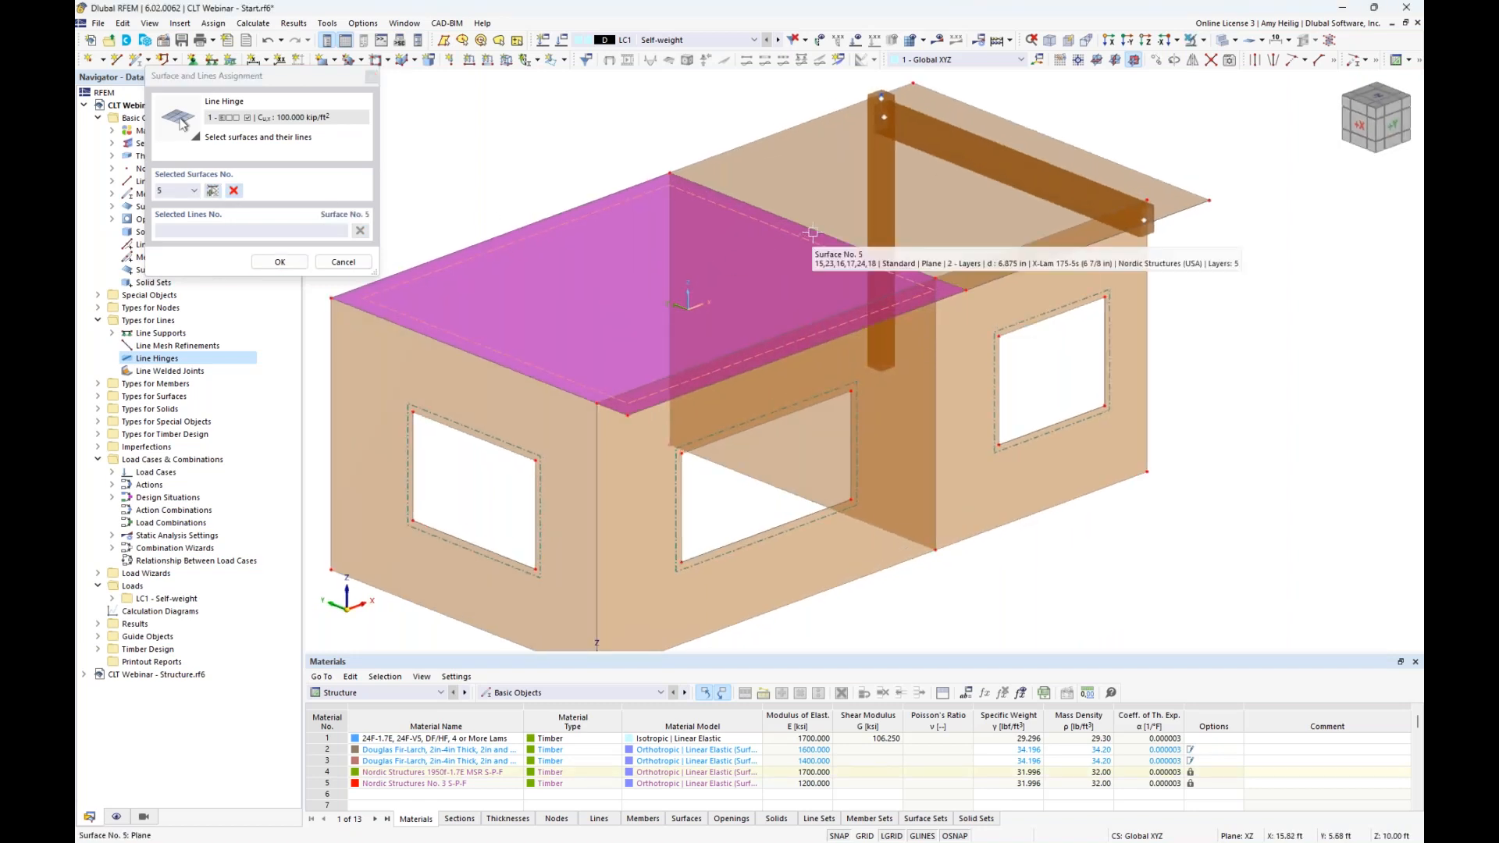
click(945, 284)
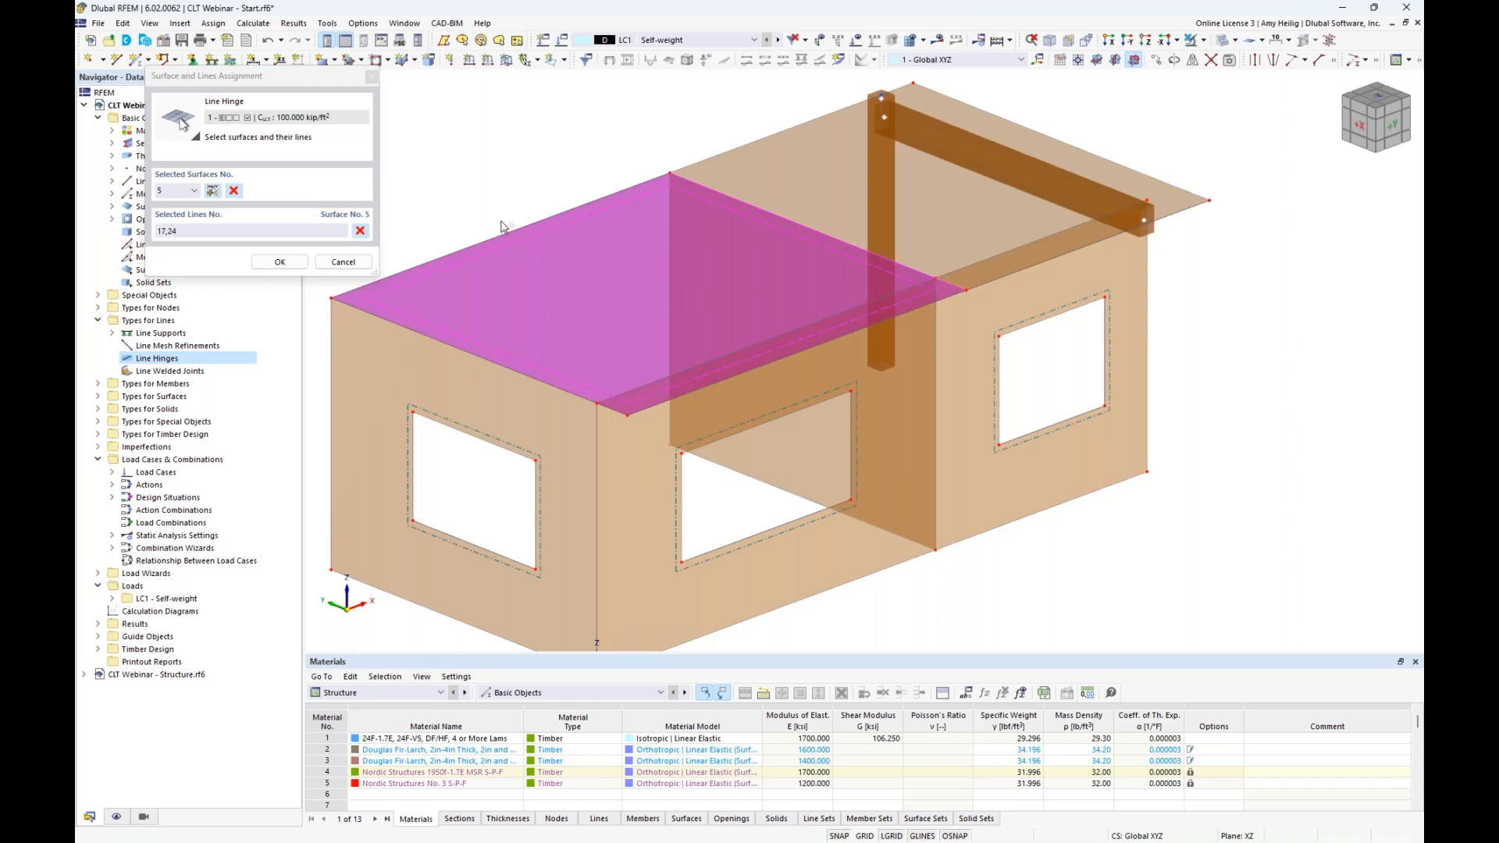
click(233, 191)
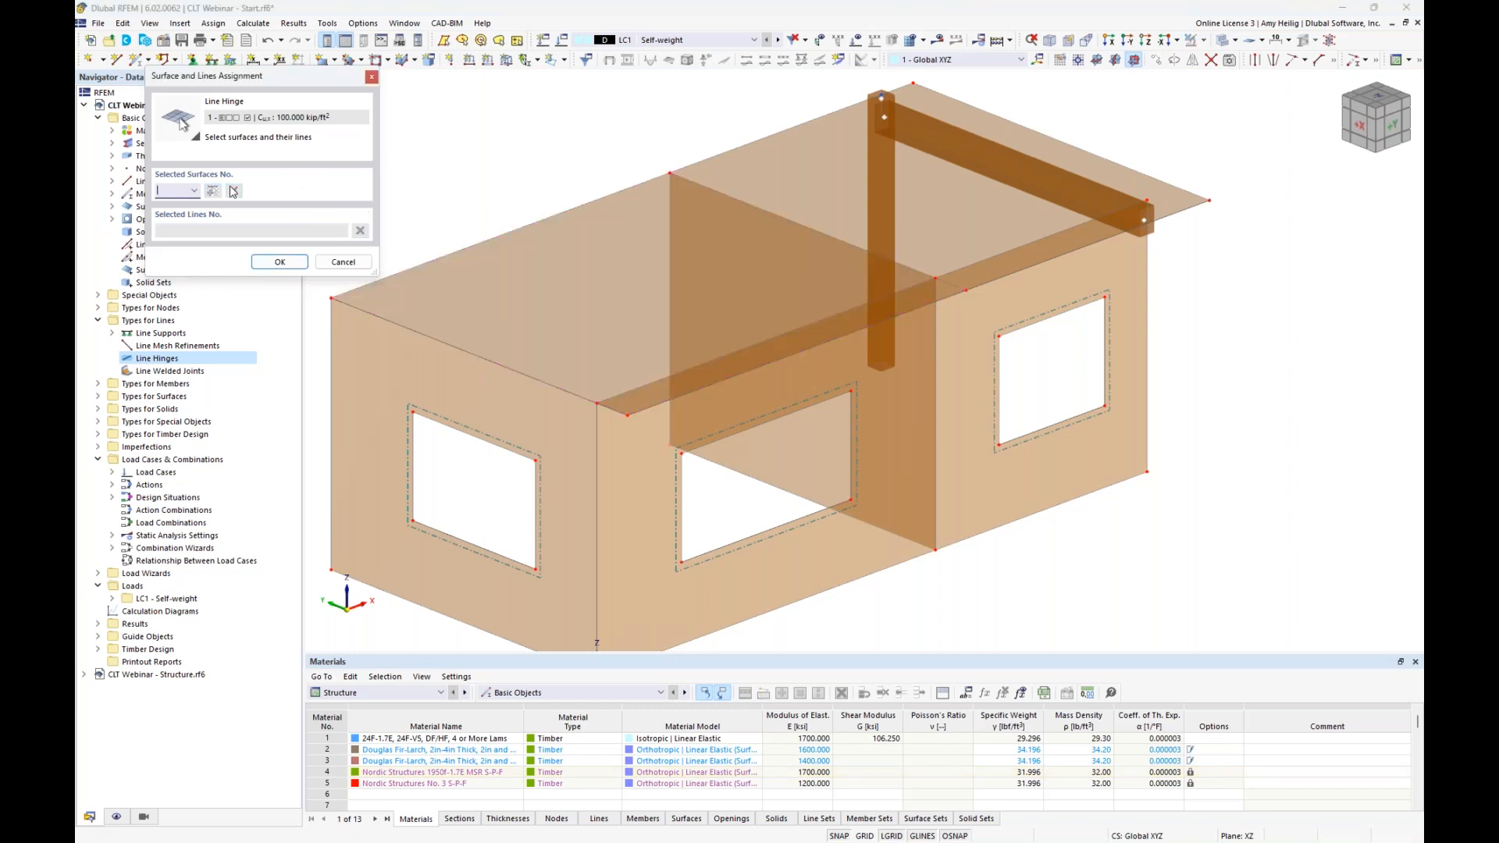
Assign the line hinge to line 24 of the adjoining roof panel, Surface No. 6, and save the new hinge with all its assignments
click(941, 221)
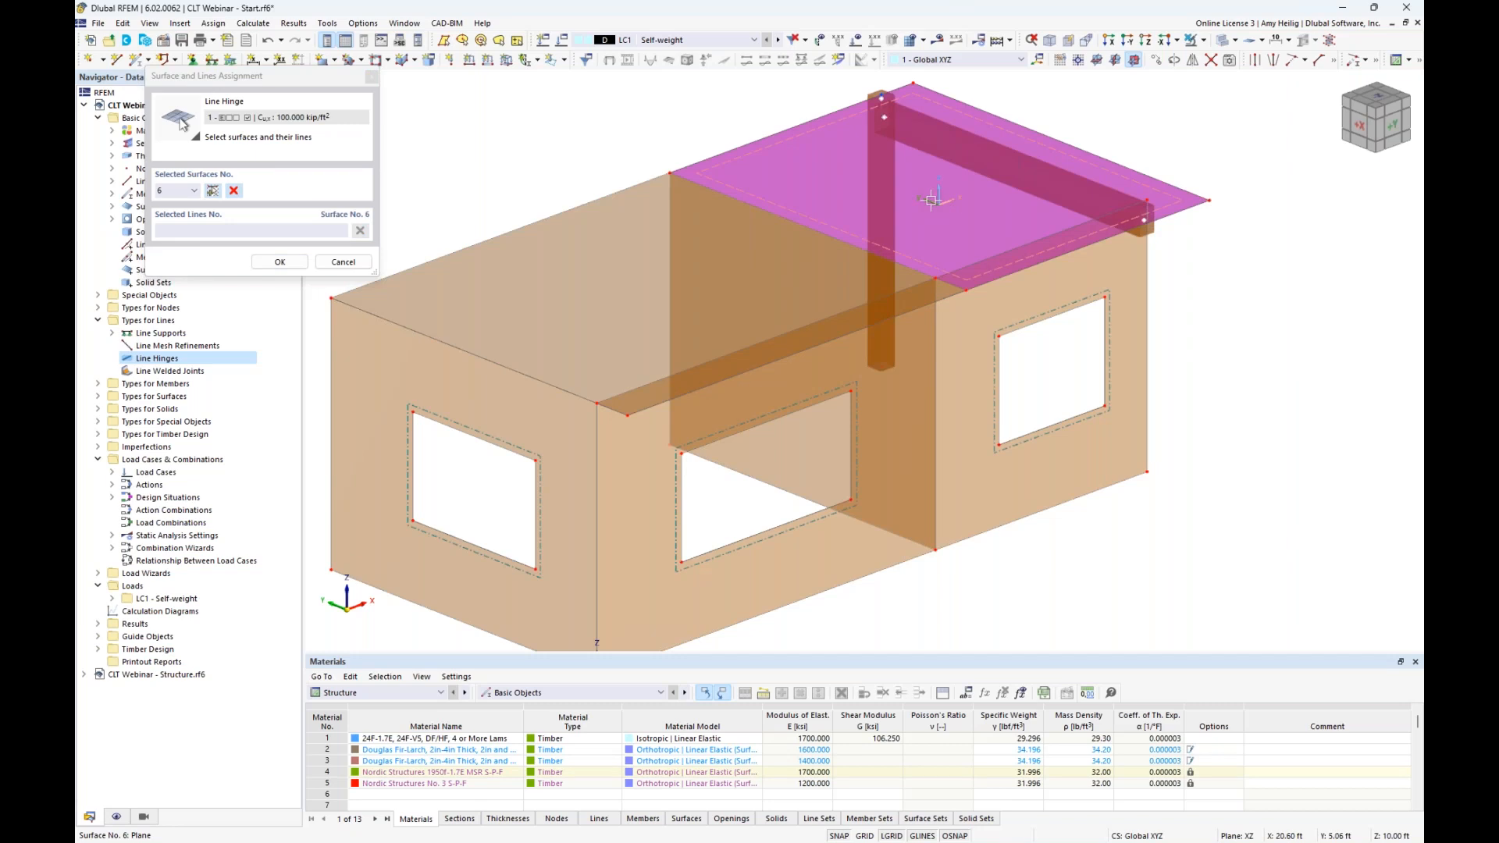
click(838, 238)
click(279, 262)
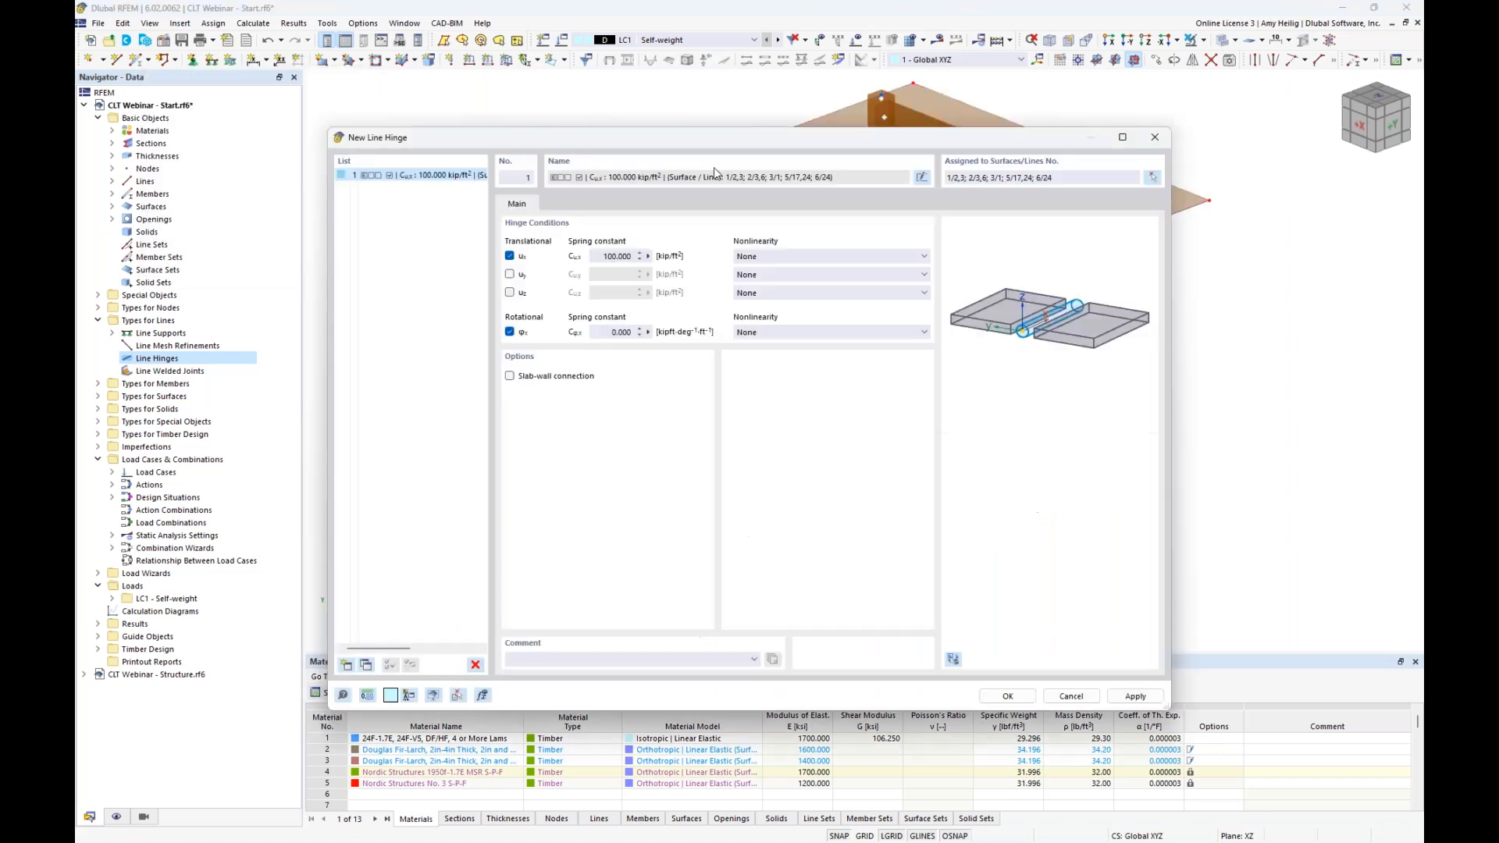
drag(1074, 178, 927, 177)
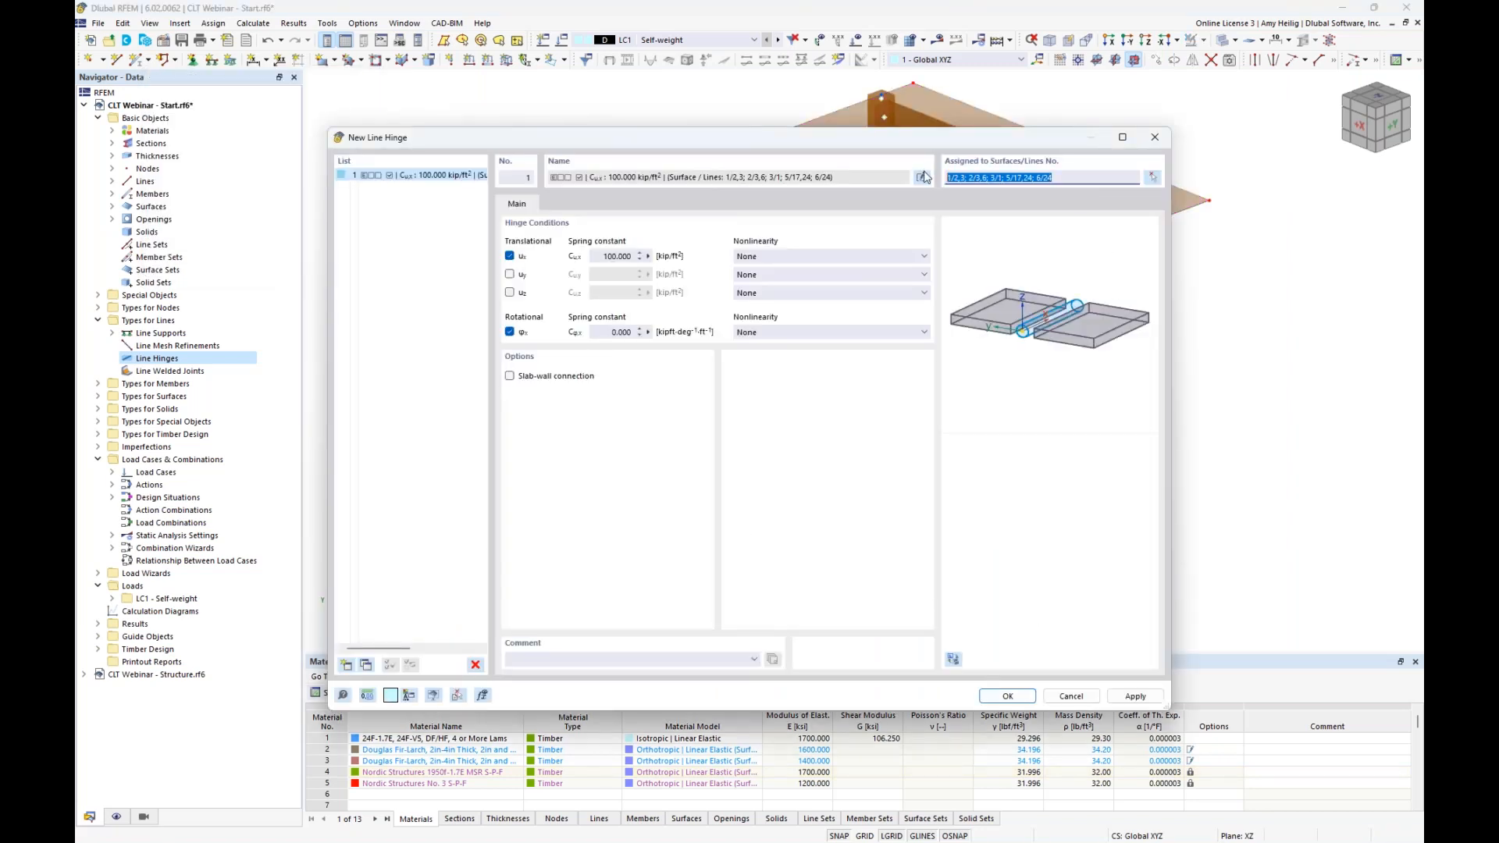
click(1007, 695)
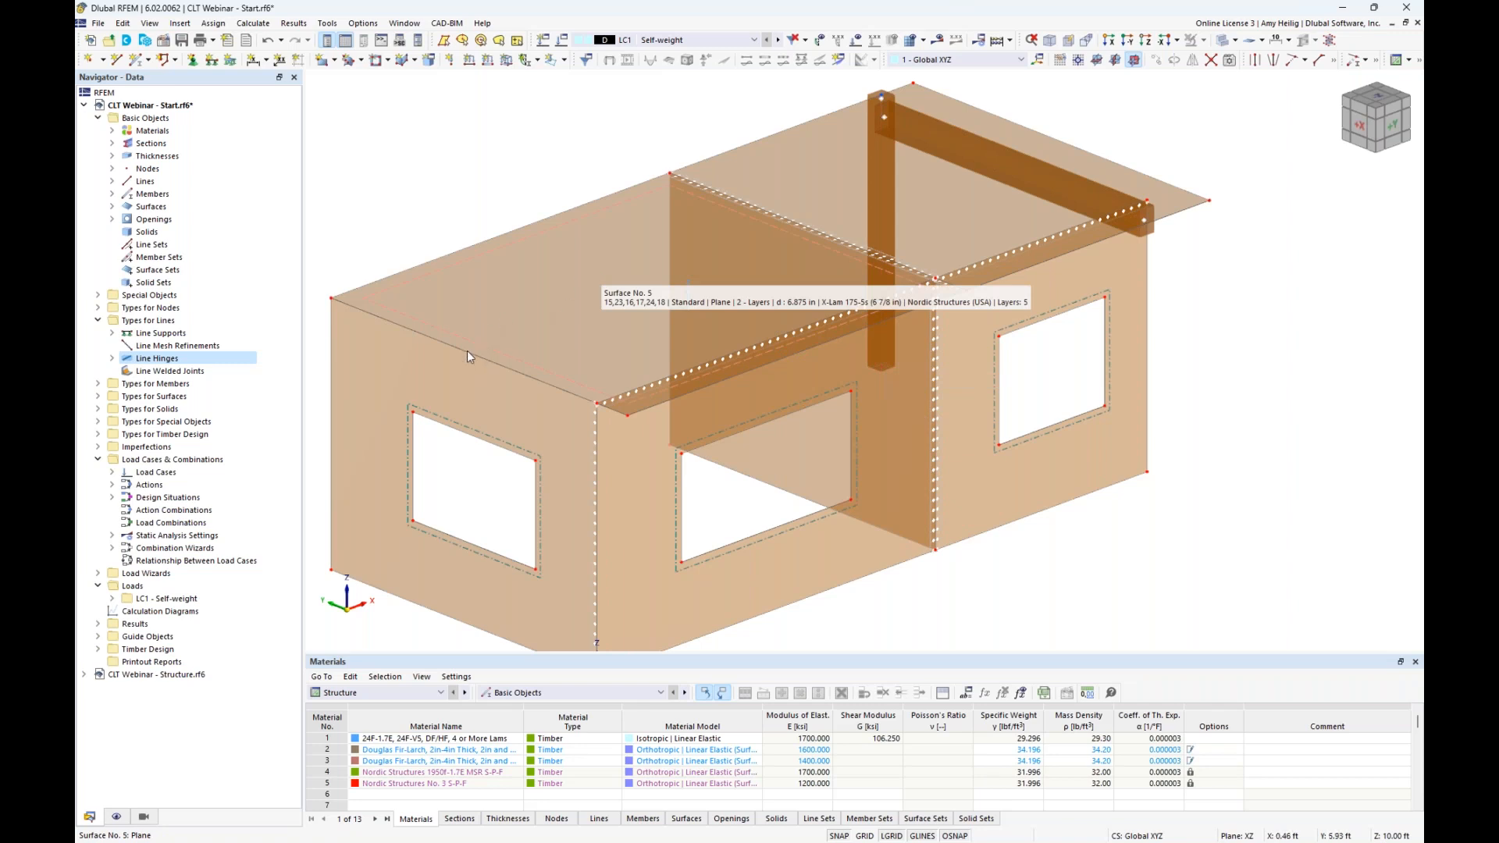
right_click(146, 362)
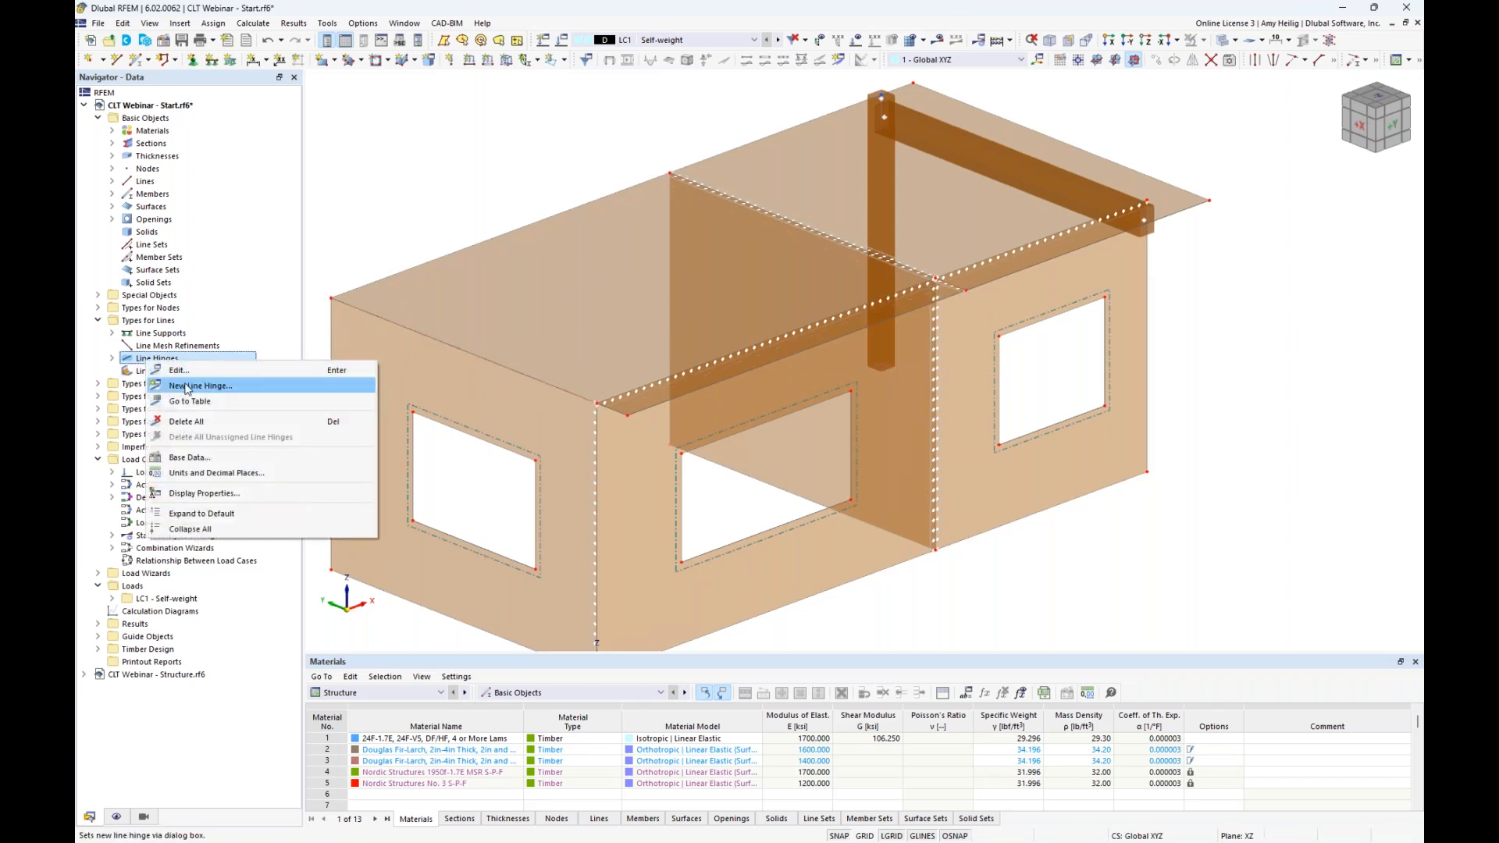
click(186, 376)
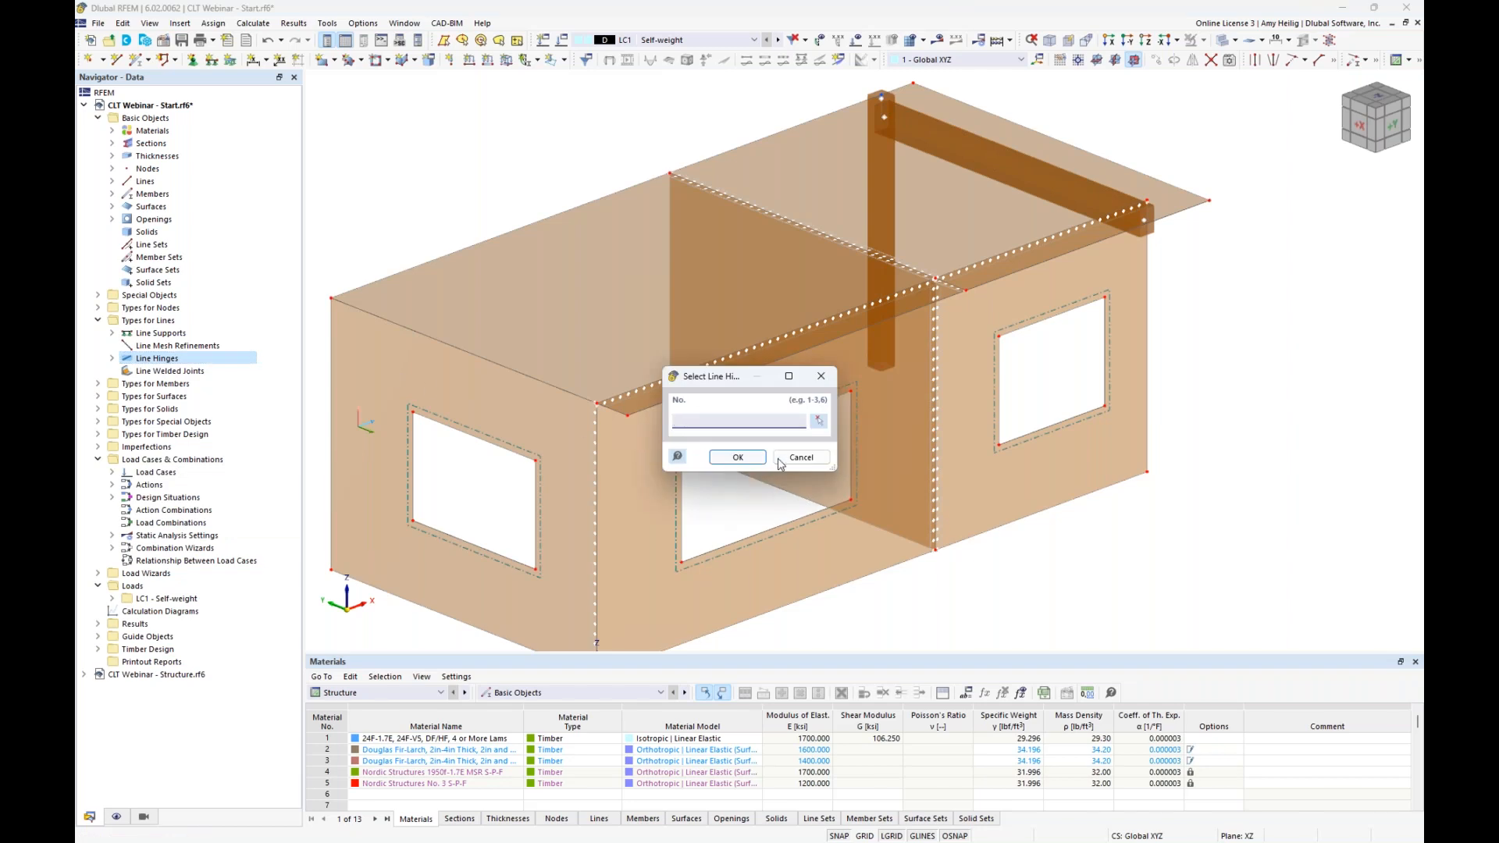
click(803, 455)
Edit the existing 100 kip/ft² line hinge to add line 15 of roof Surface No. 5 to its assignments
click(113, 358)
double_click(203, 371)
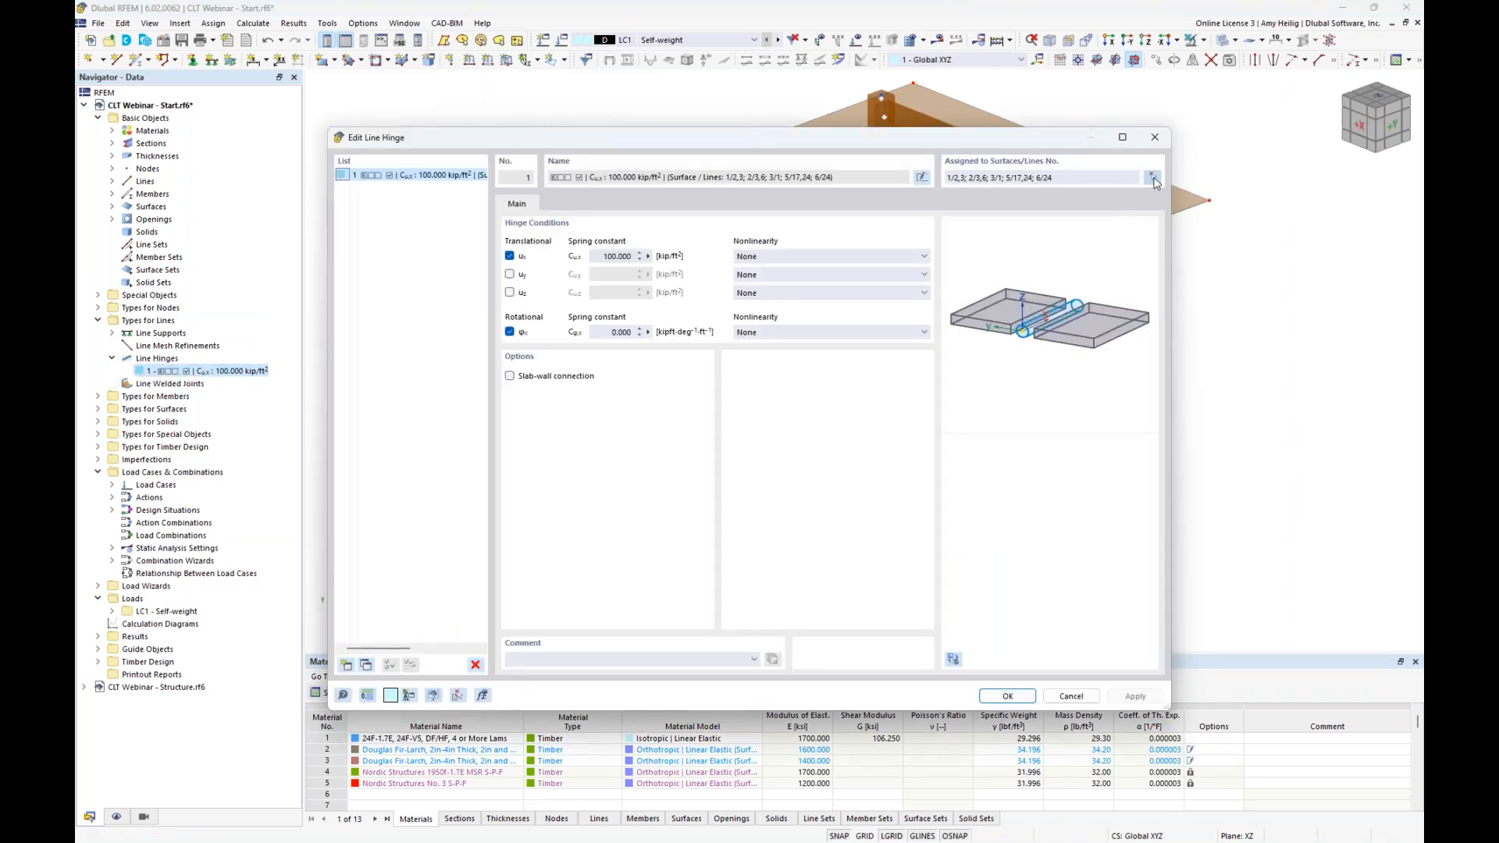
click(1152, 178)
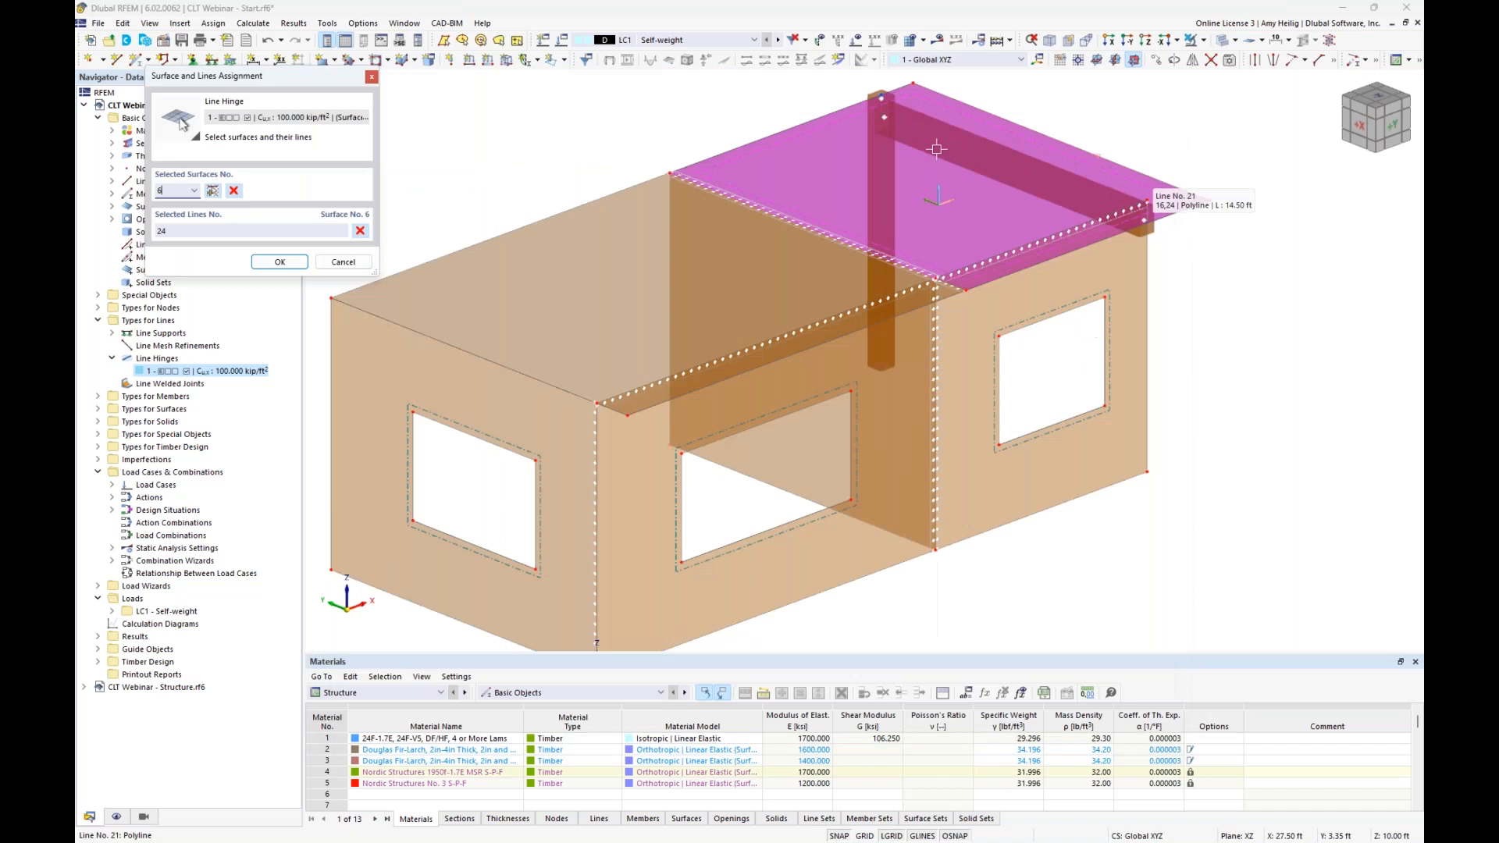
click(576, 290)
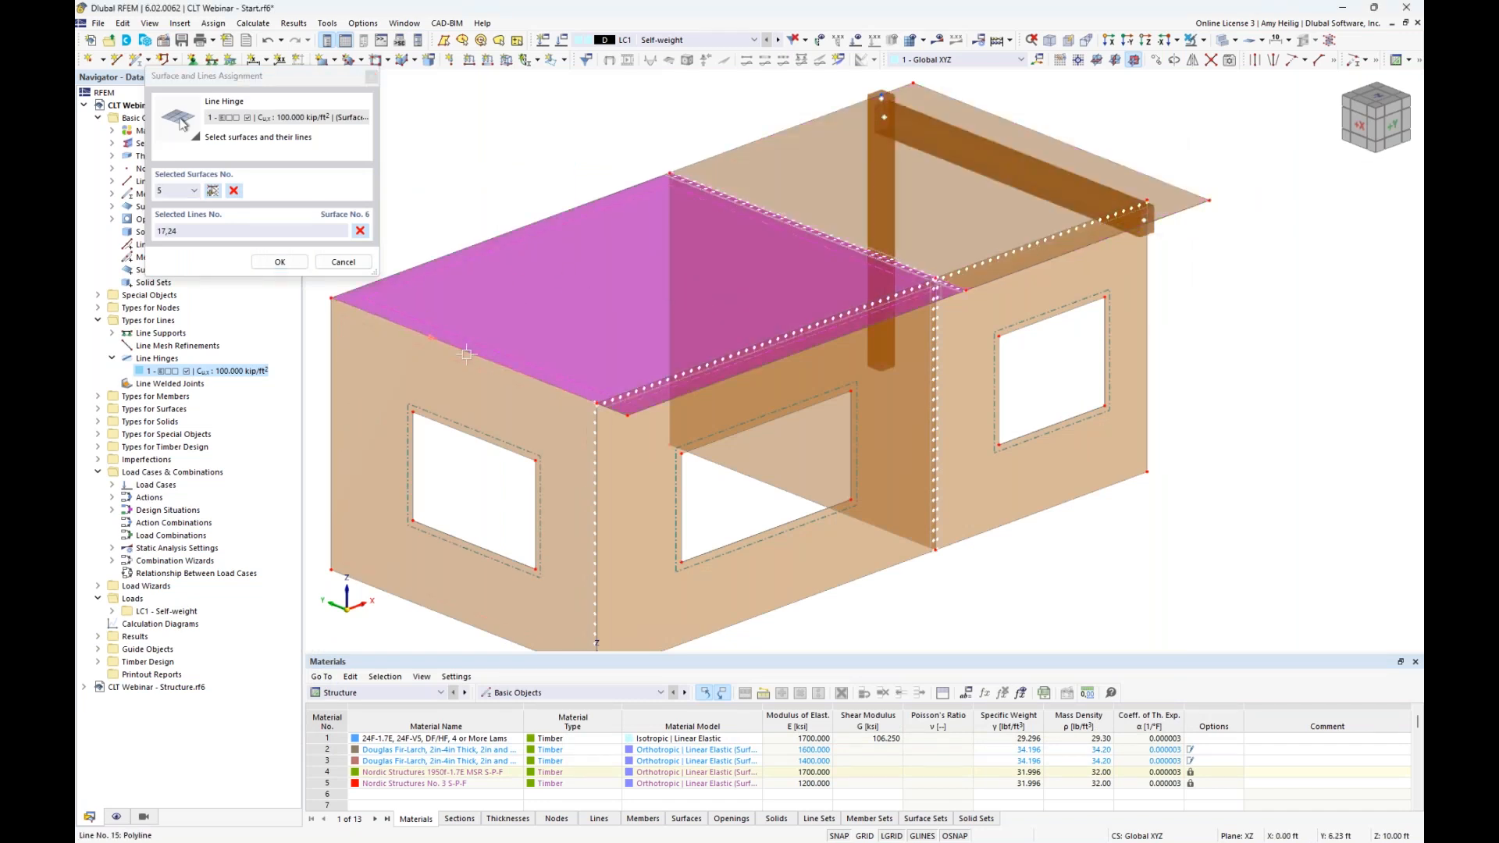
click(291, 265)
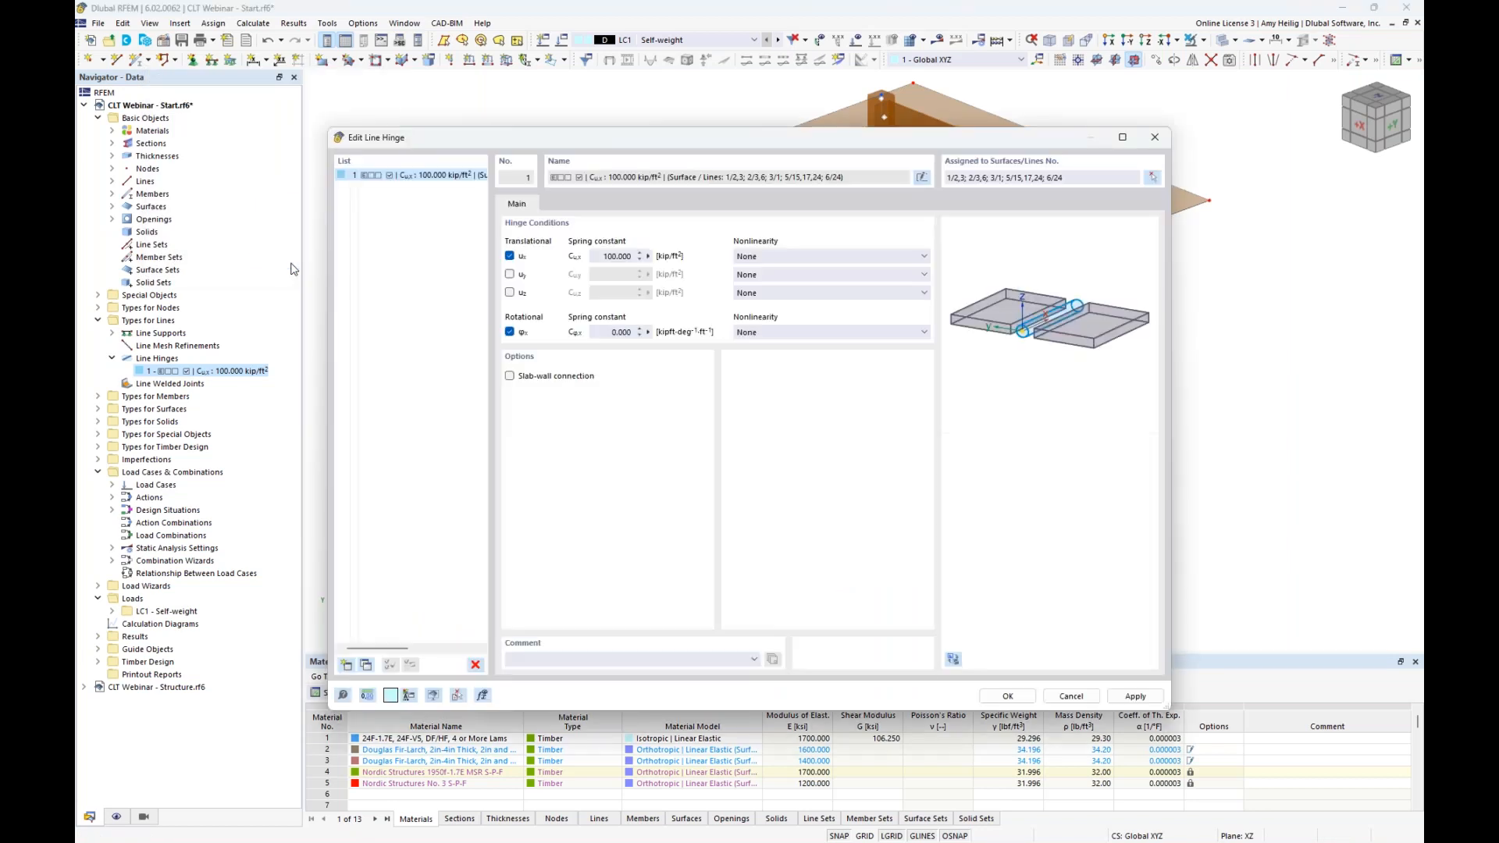
key(Return)
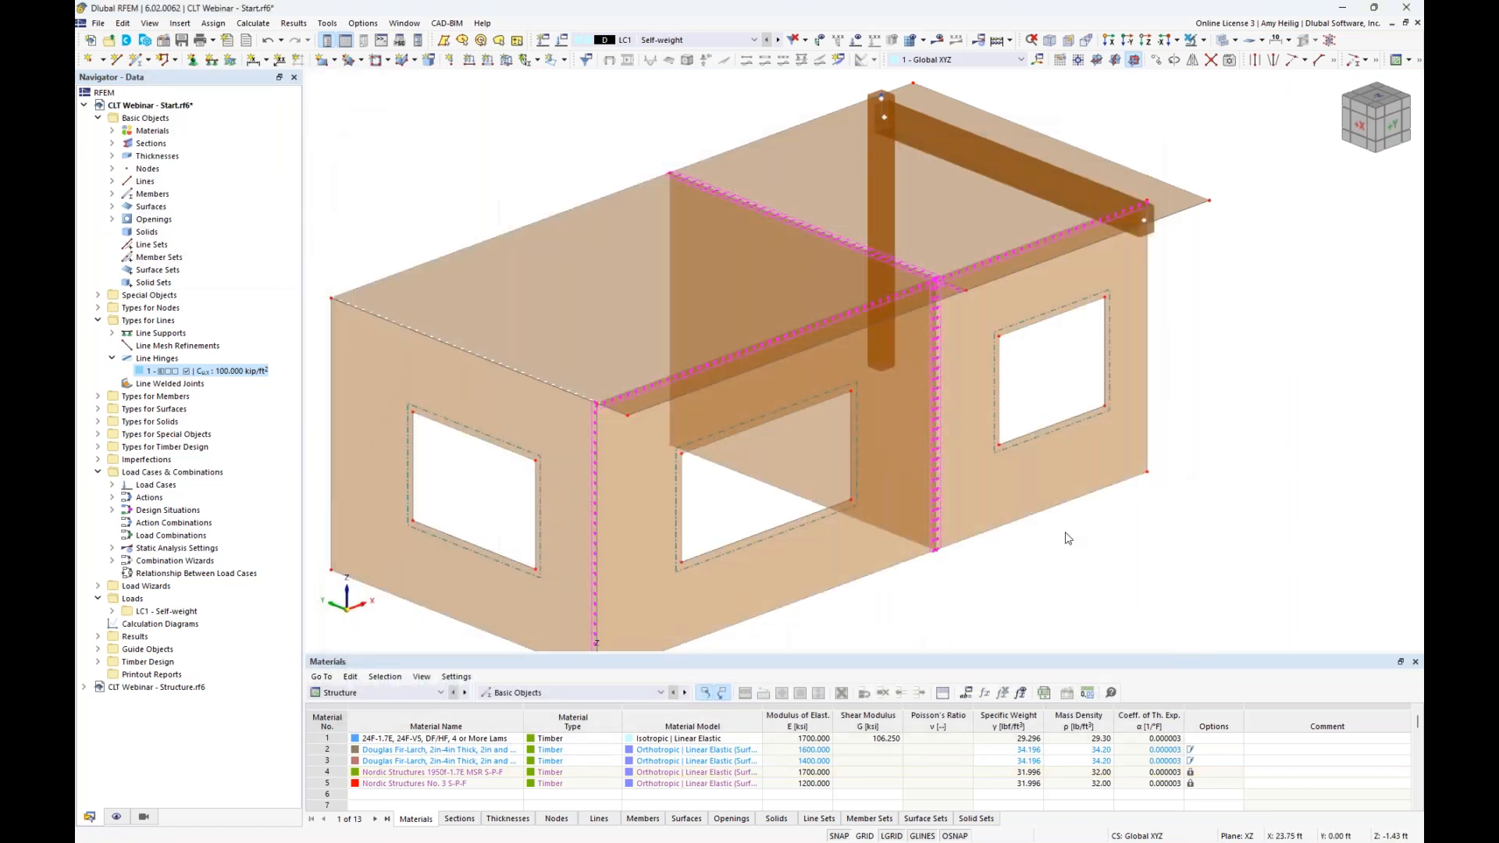
Adjust the spacing and division of the line hinge graphics through the hinge on the front vertical corner line
click(1048, 544)
middle_drag(1056, 569, 1076, 491)
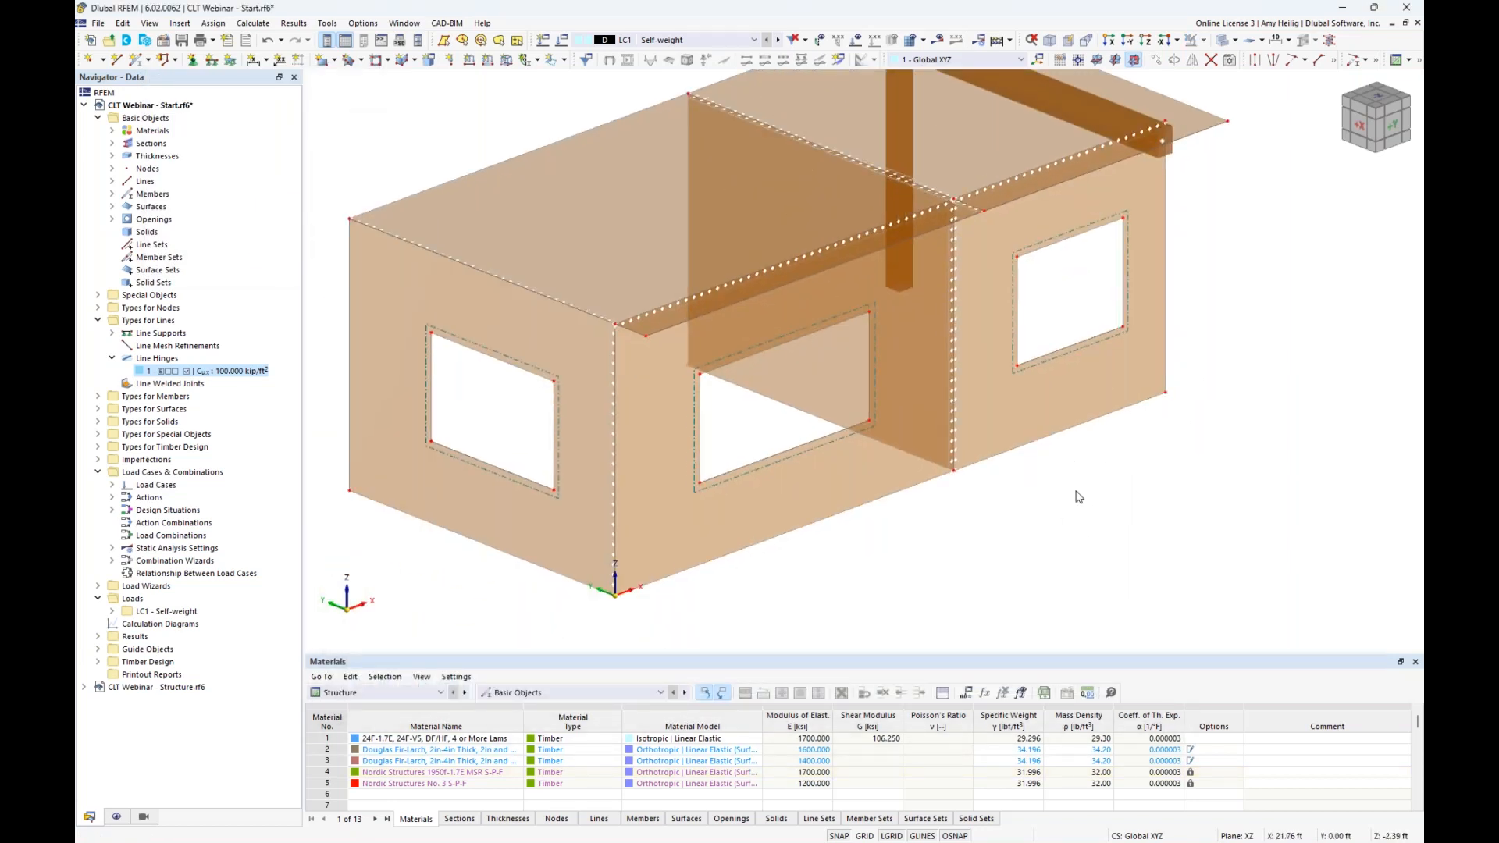
right_click(613, 517)
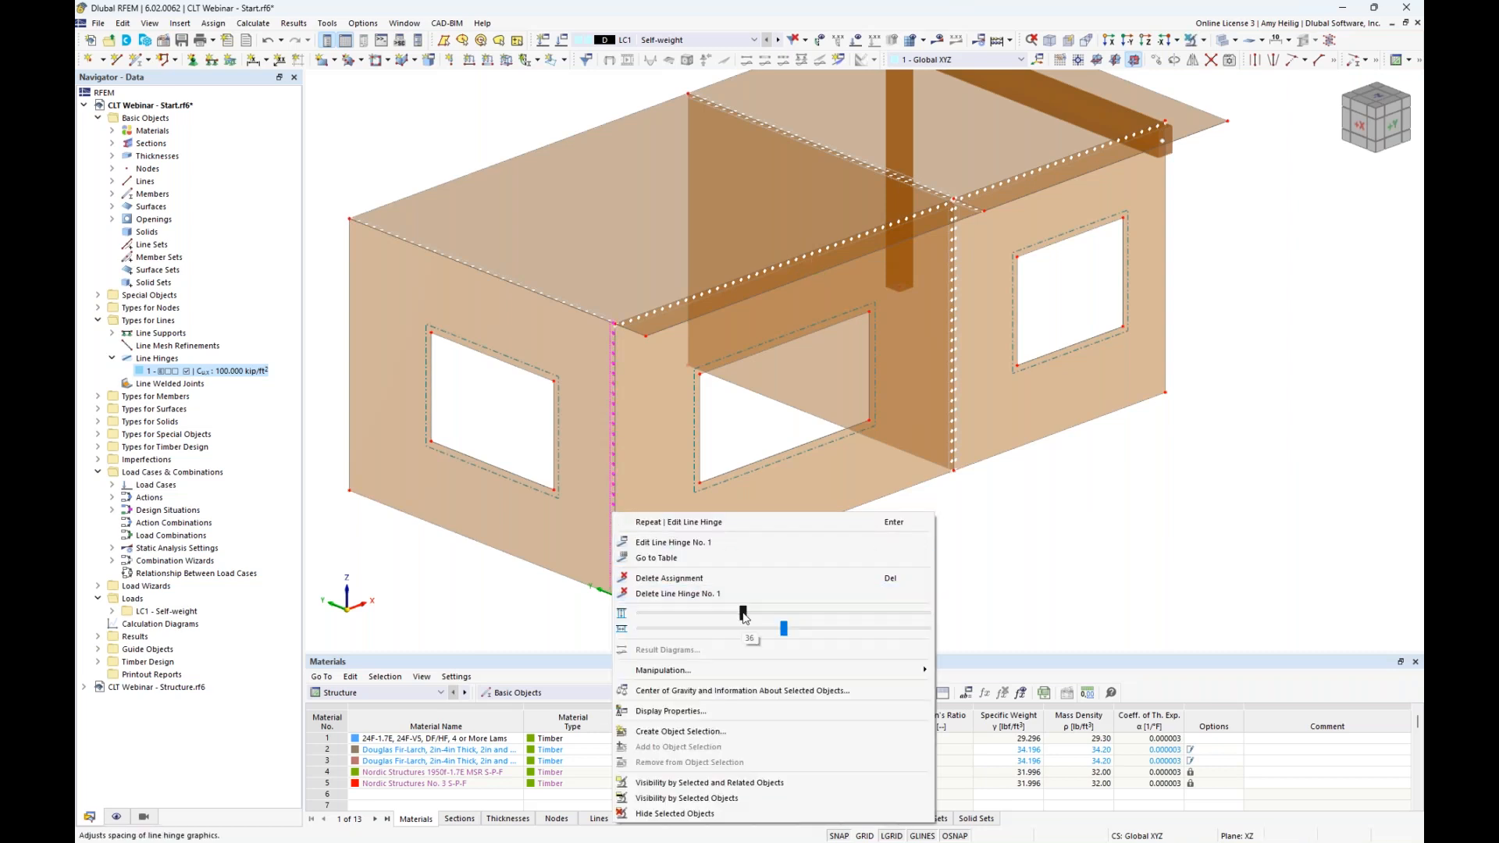
mouse_move(764, 617)
mouse_down()
mouse_move(828, 629)
mouse_move(730, 636)
mouse_move(778, 630)
mouse_up()
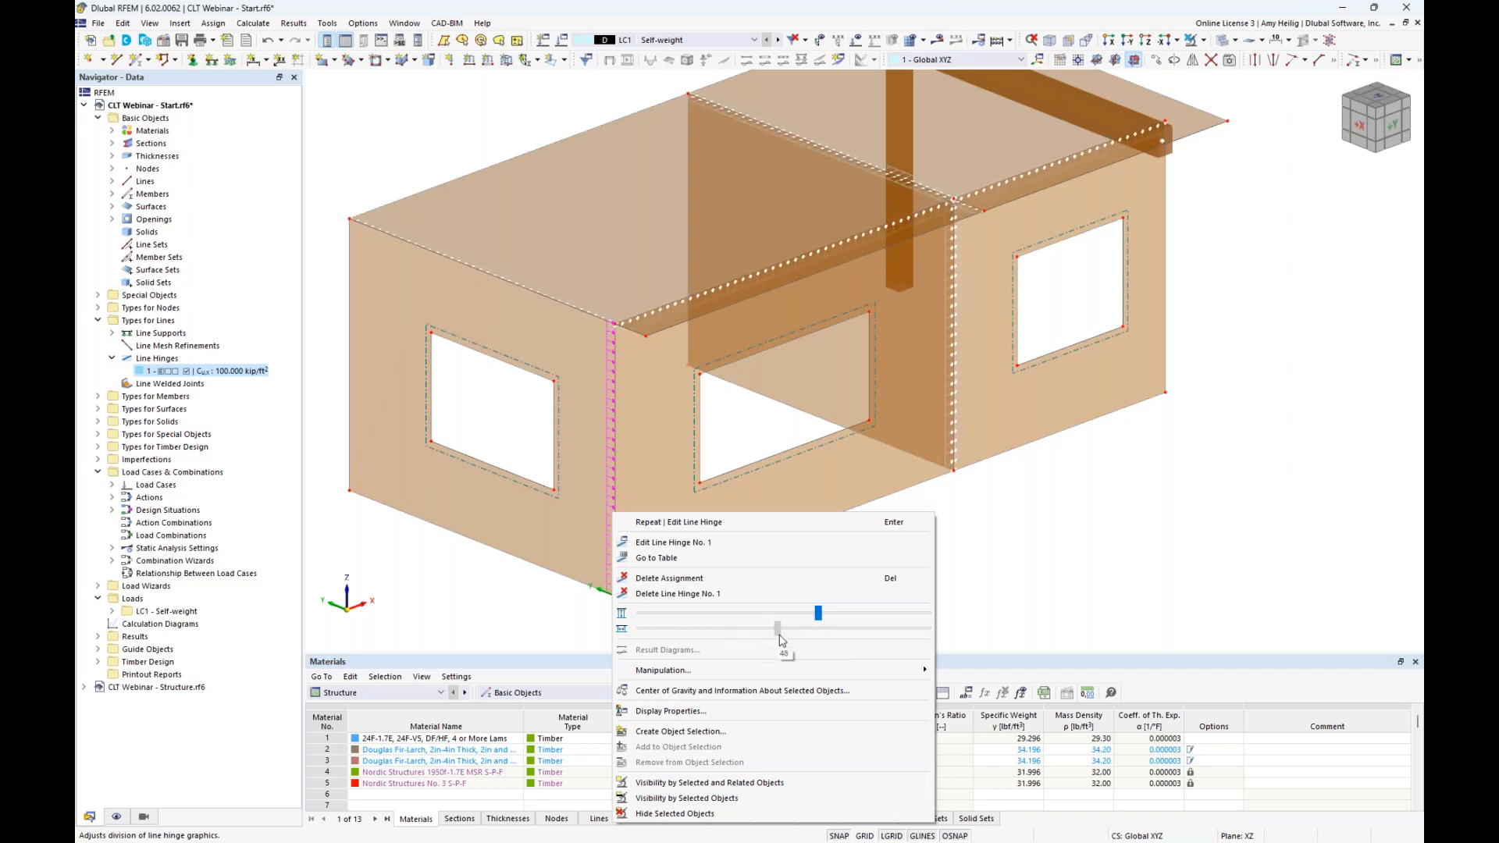
click(1021, 577)
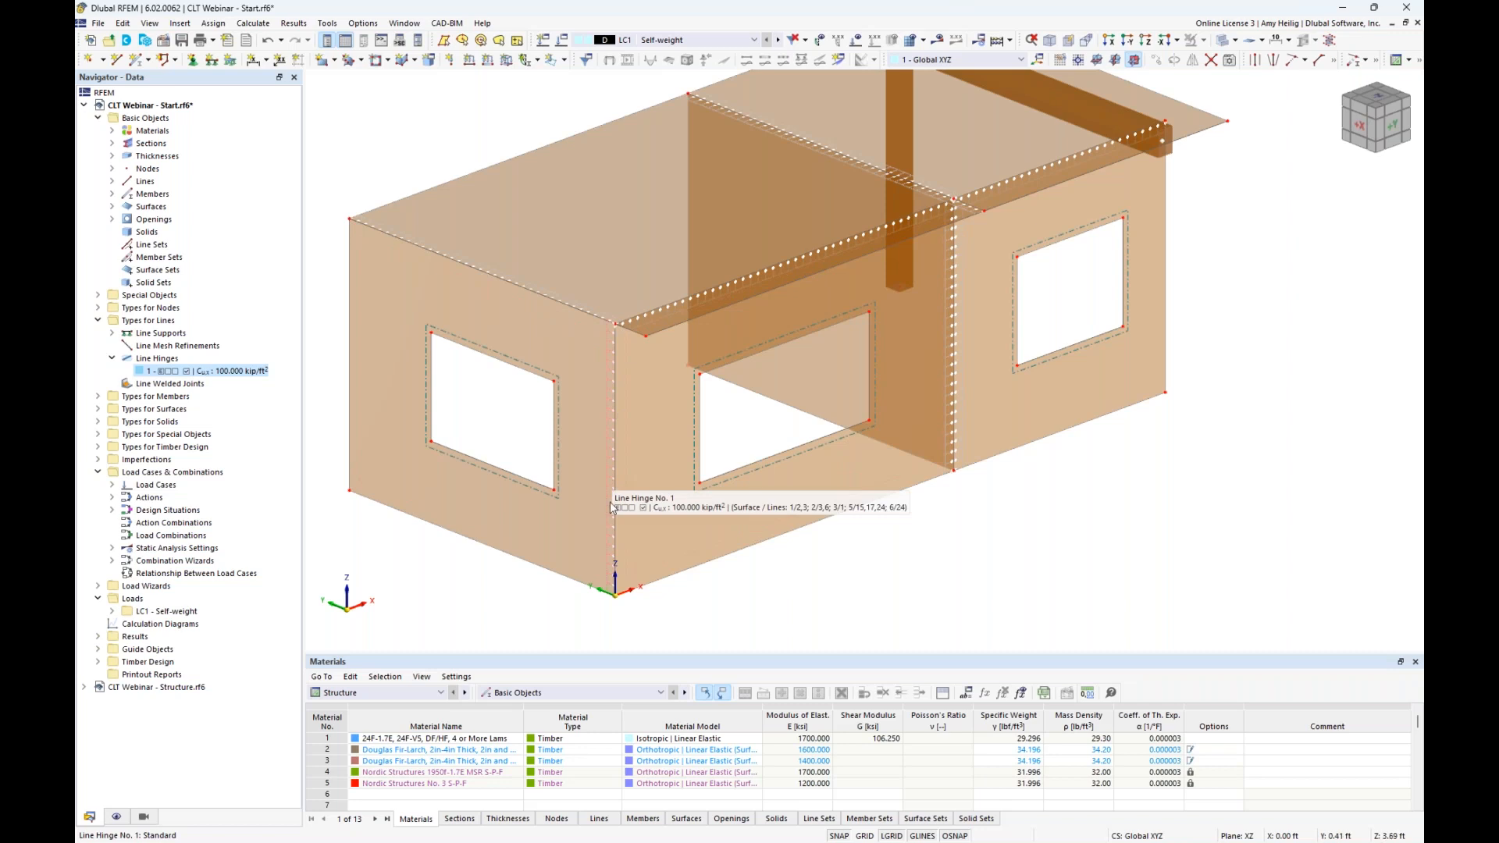
Examine up close on which wall's side of the front vertical corner the line hinge symbols sit
scroll(611, 523, up, 3)
scroll(610, 518, up, 3)
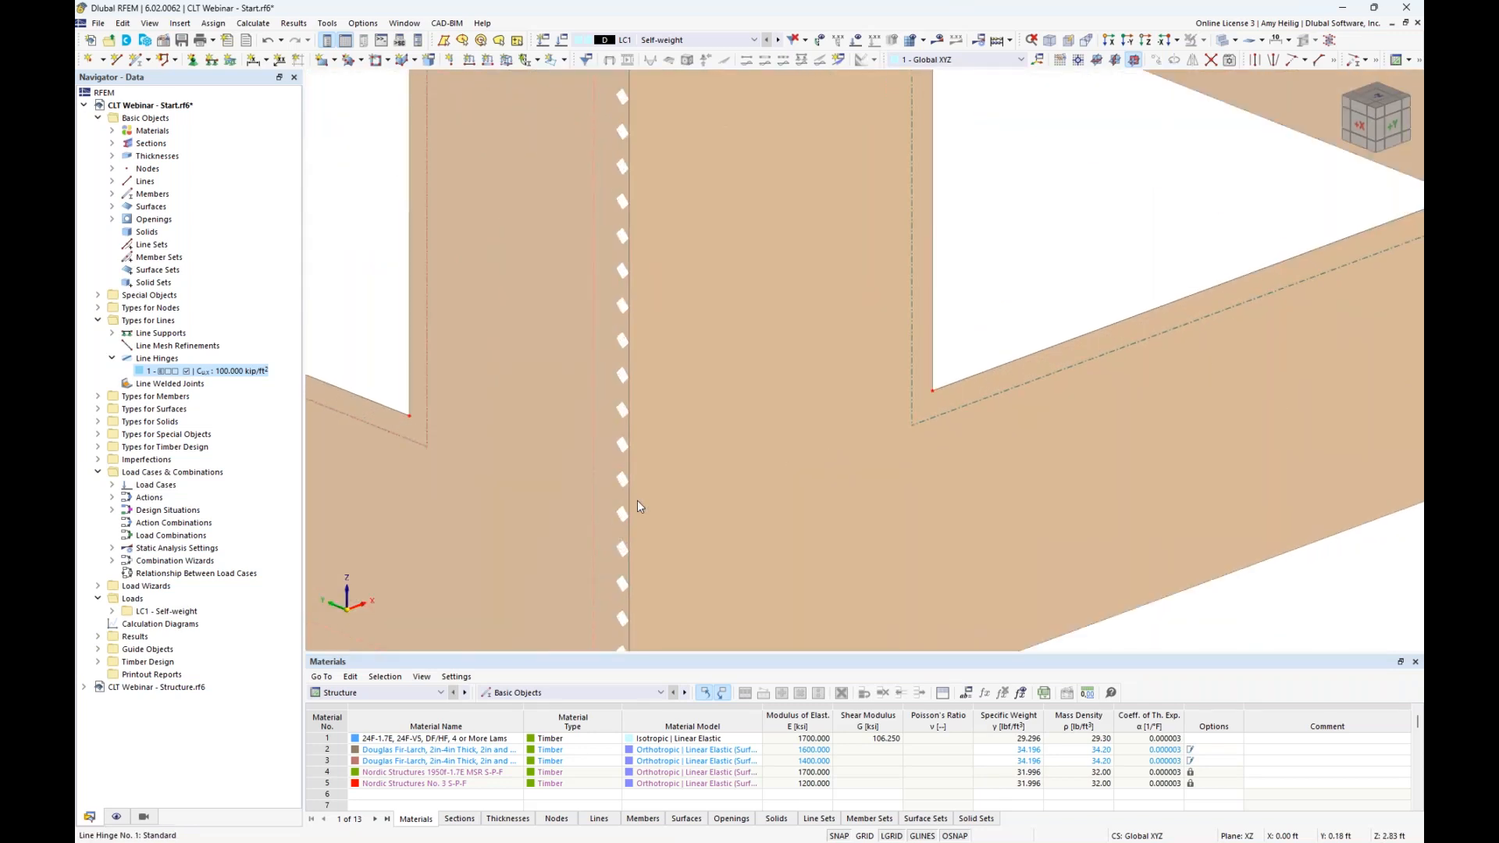
click(716, 440)
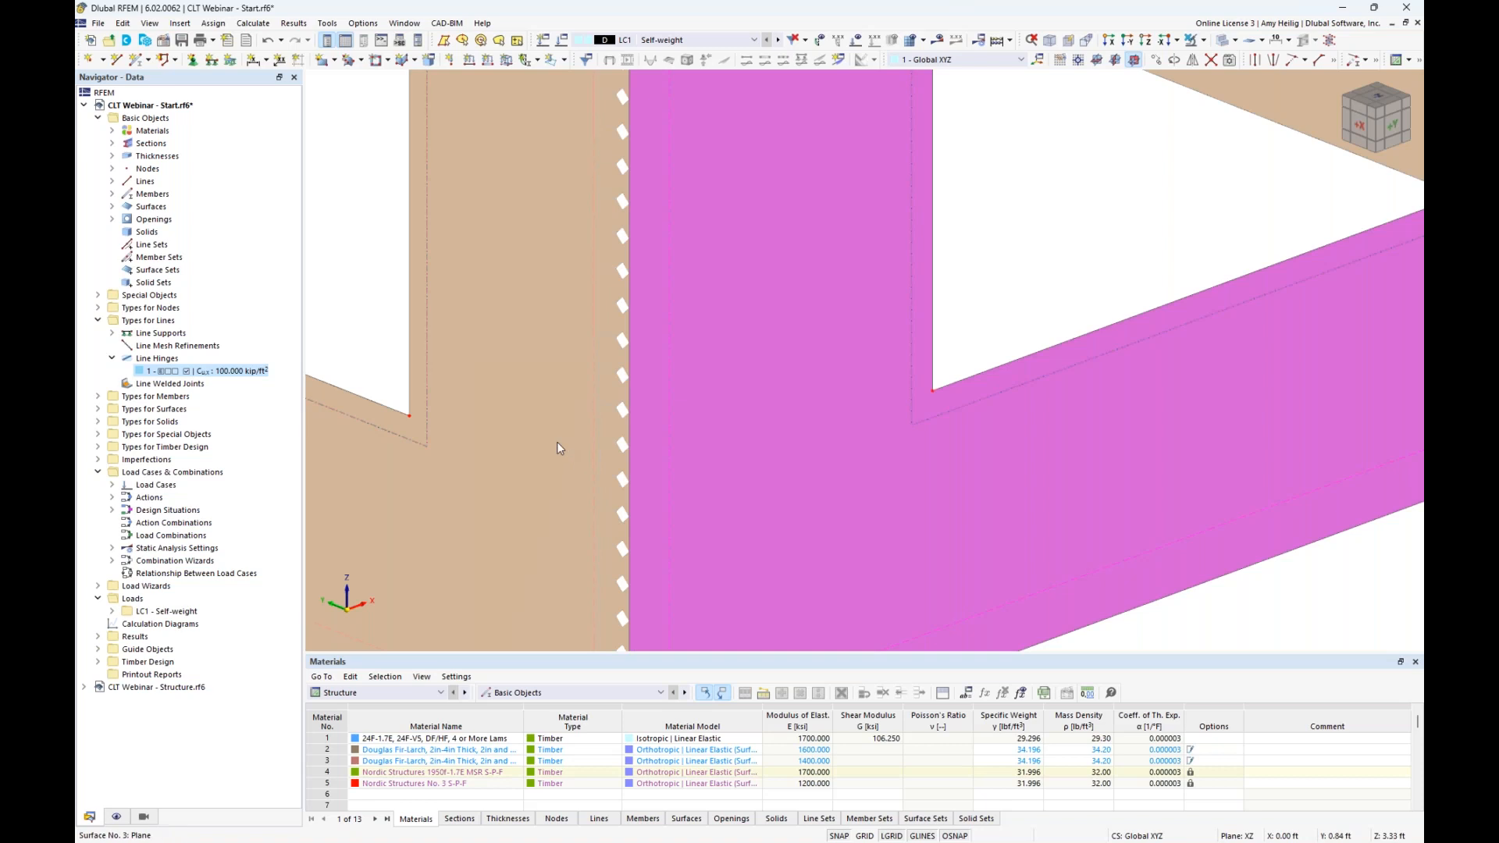
click(362, 311)
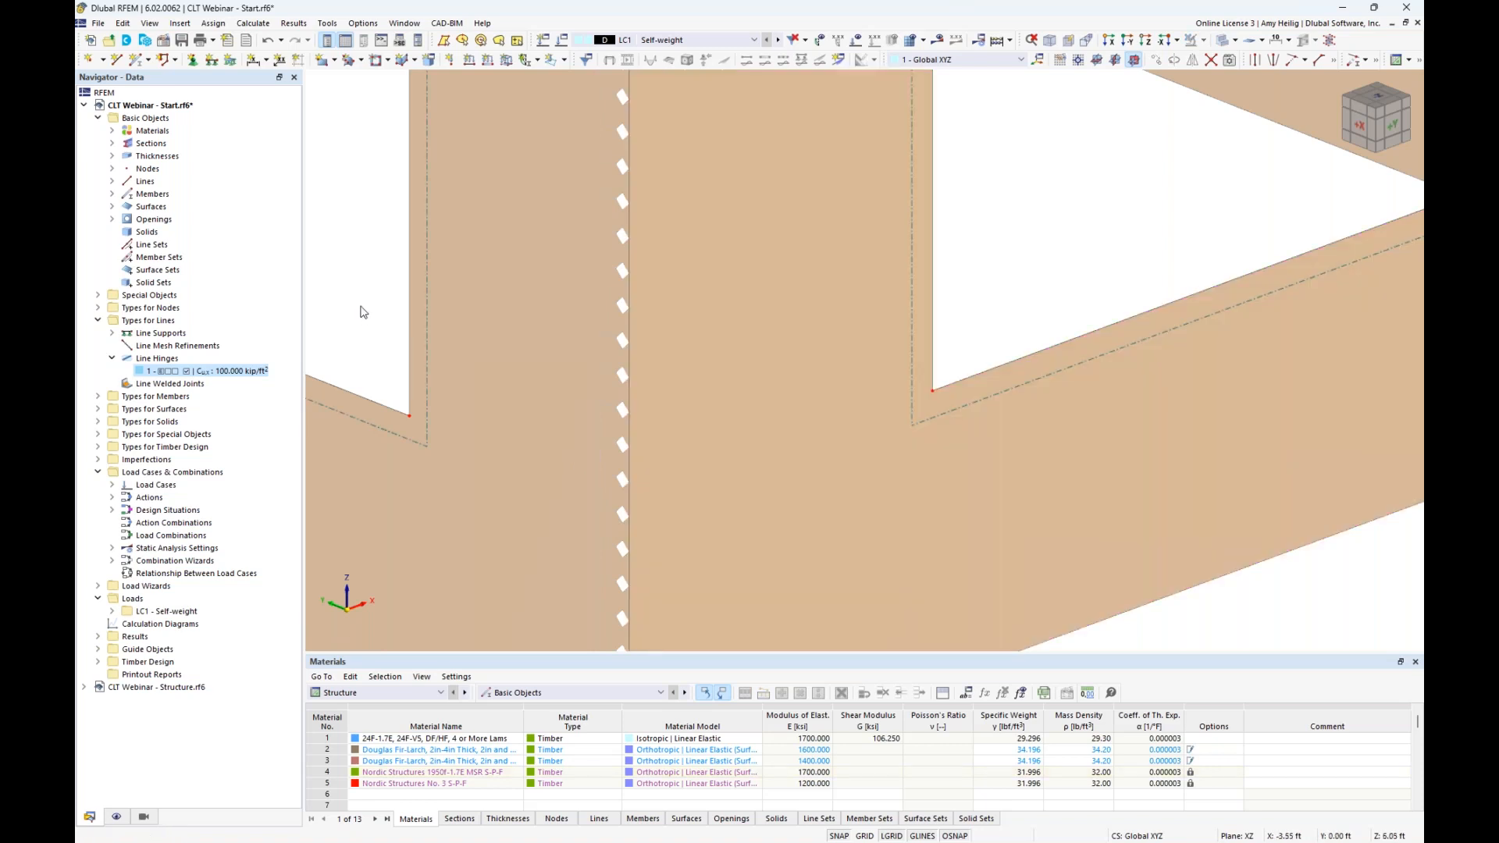
click(618, 410)
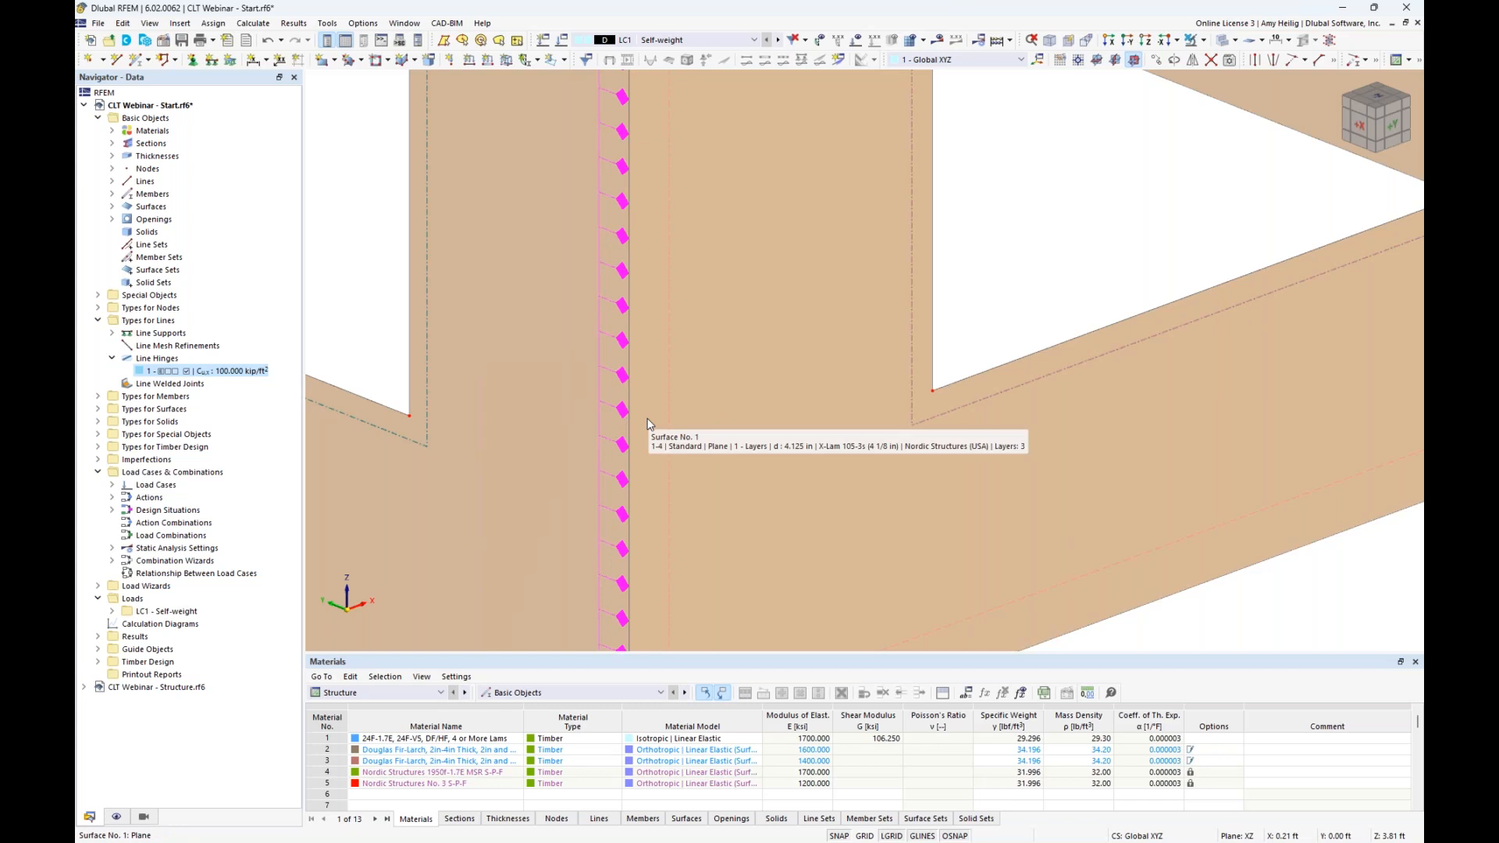
scroll(647, 424, down, 3)
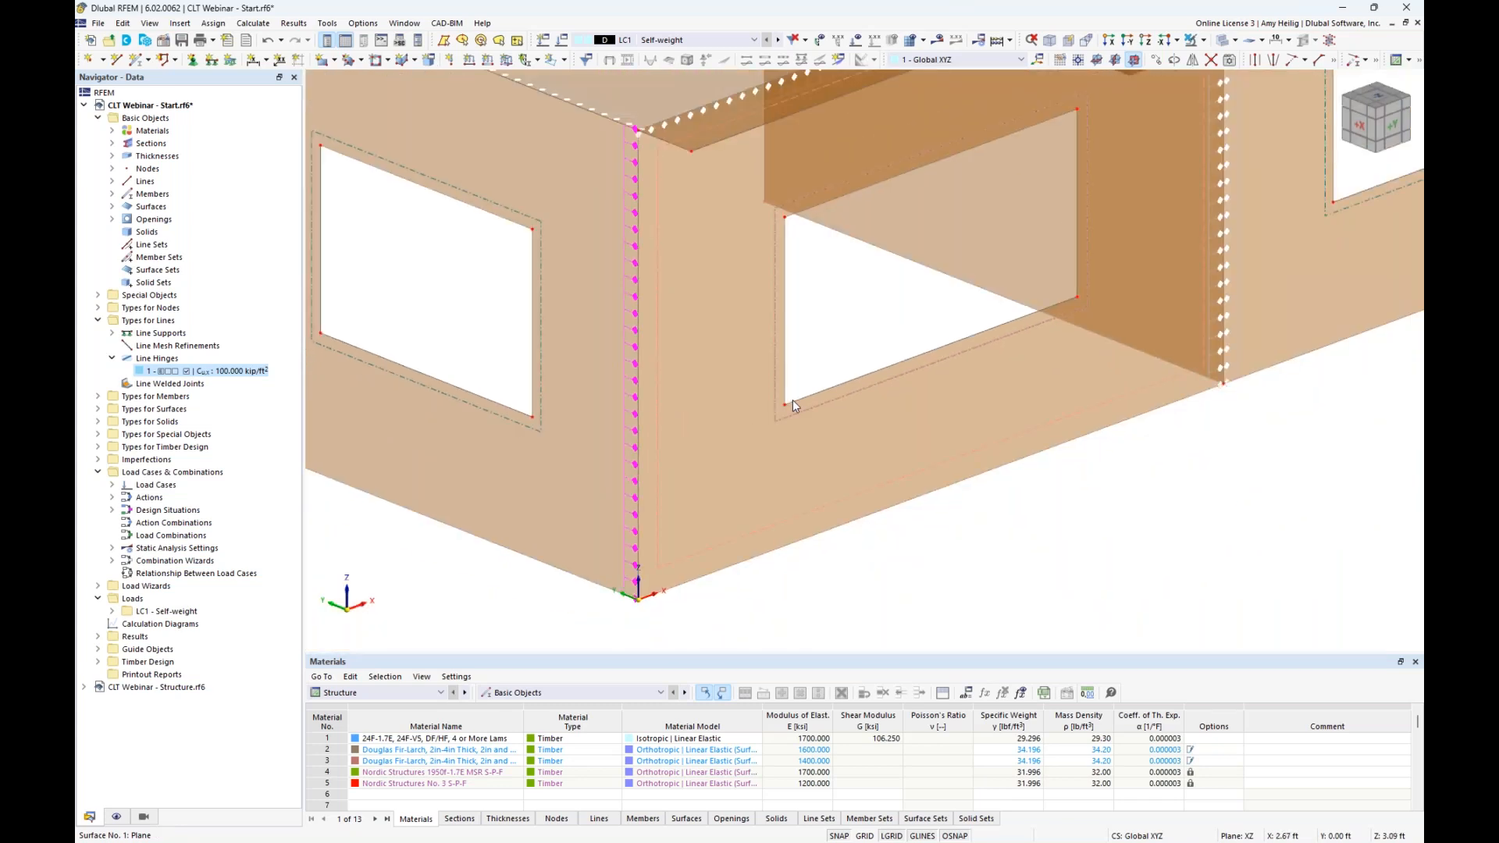
scroll(1182, 480, down, 2)
Examine the hinge symbols where the two roof panels meet the interior wall, and check that wall, Surface No. 4
scroll(1207, 492, up, 10)
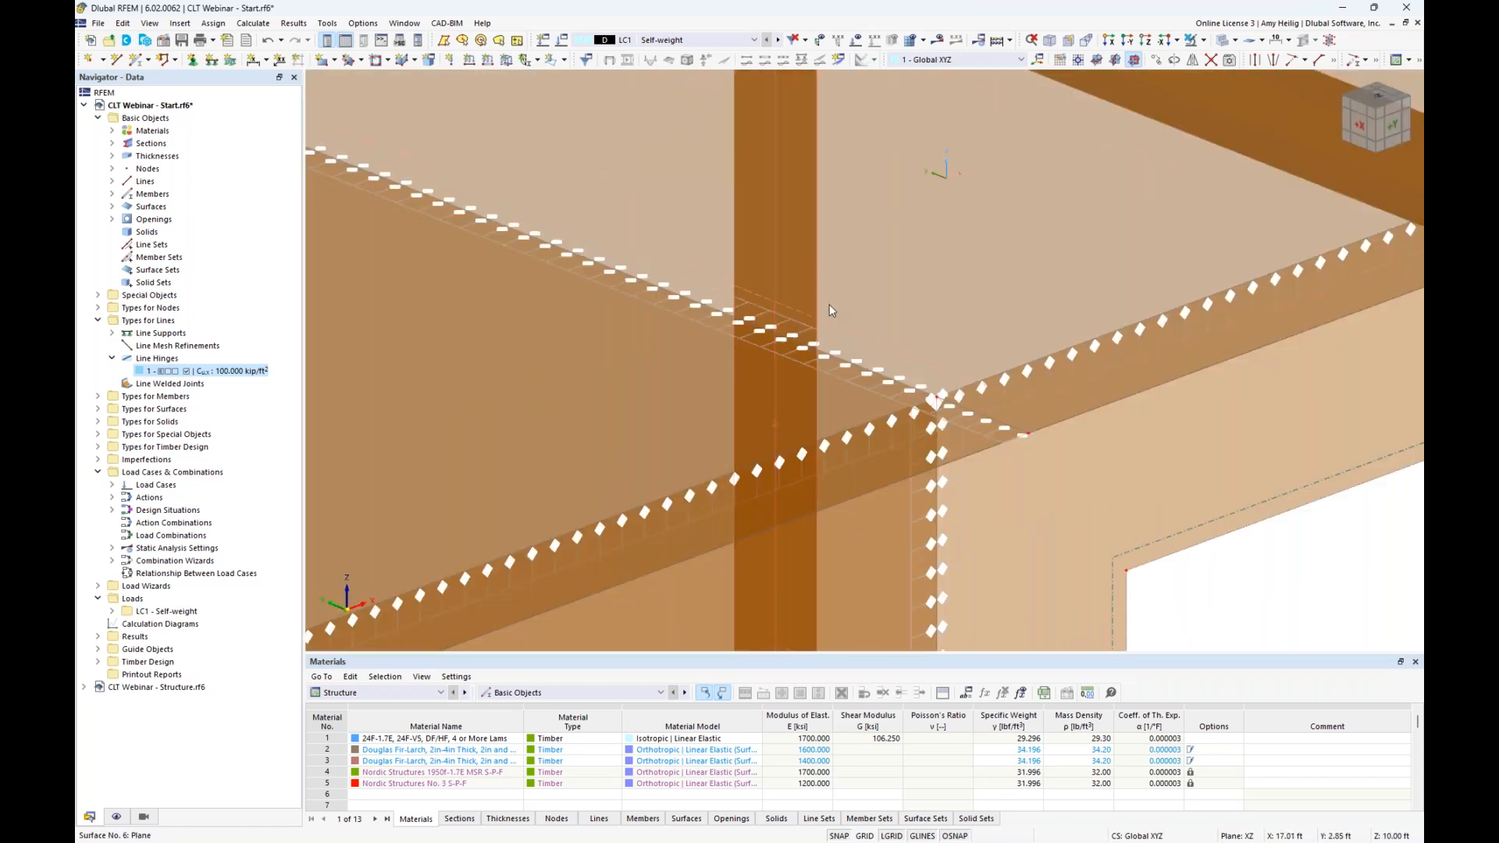
scroll(828, 303, down, 1)
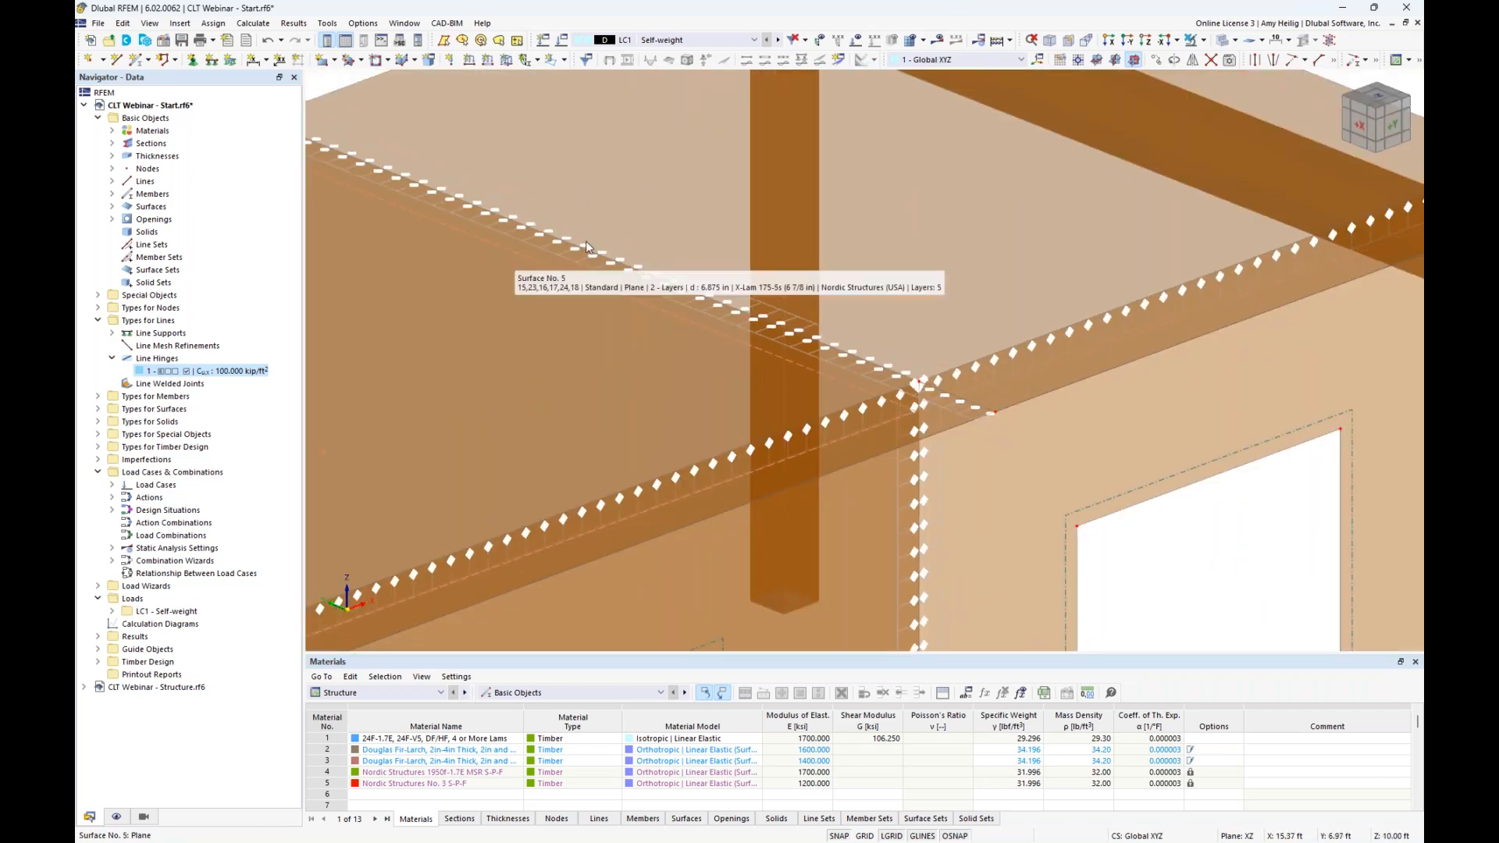
scroll(613, 233, down, 4)
ctrl+middle_drag(812, 295, 614, 265)
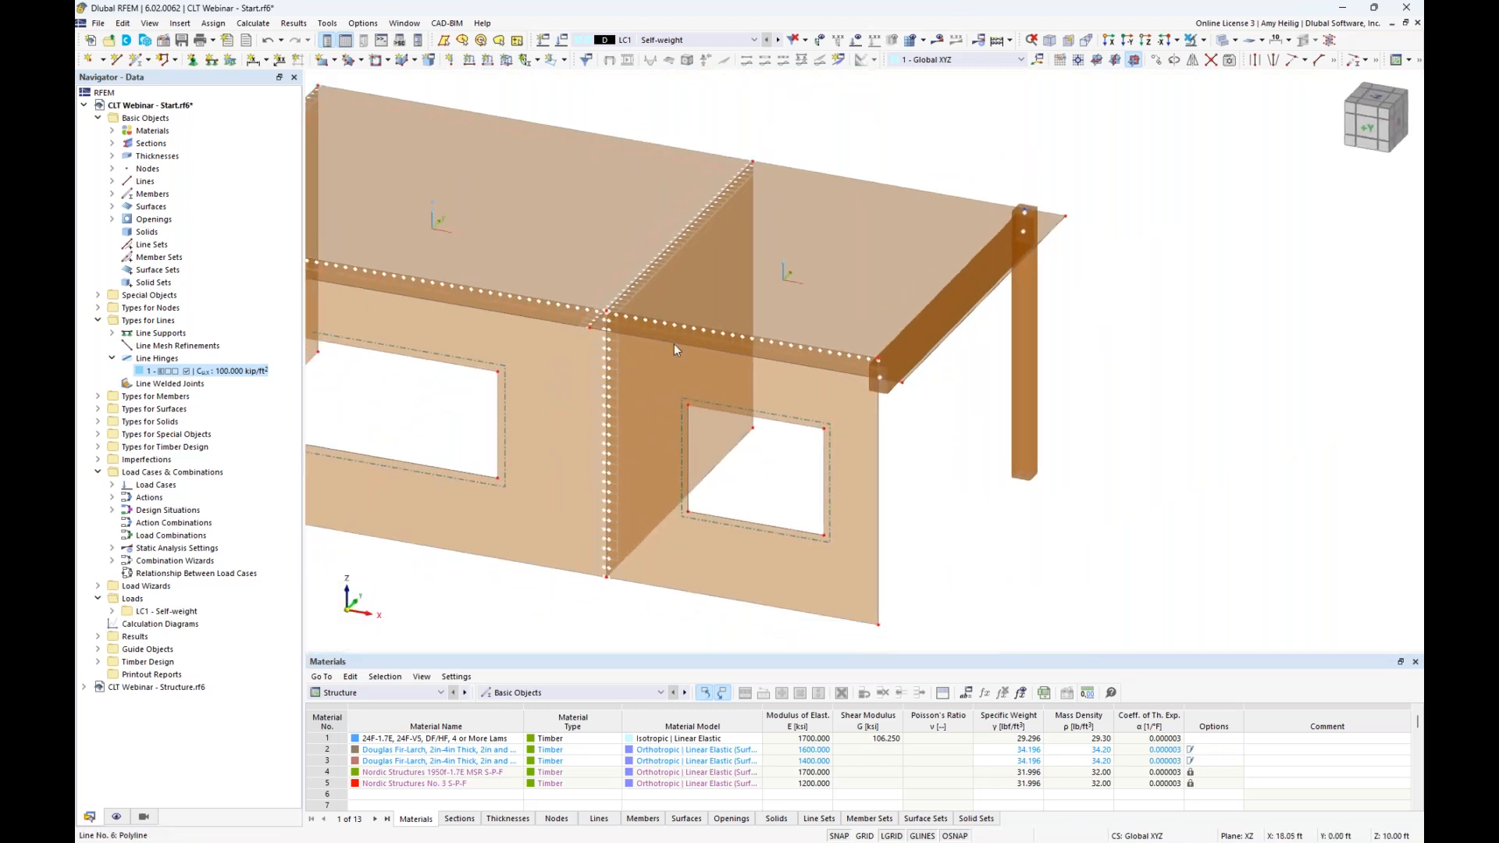
click(711, 441)
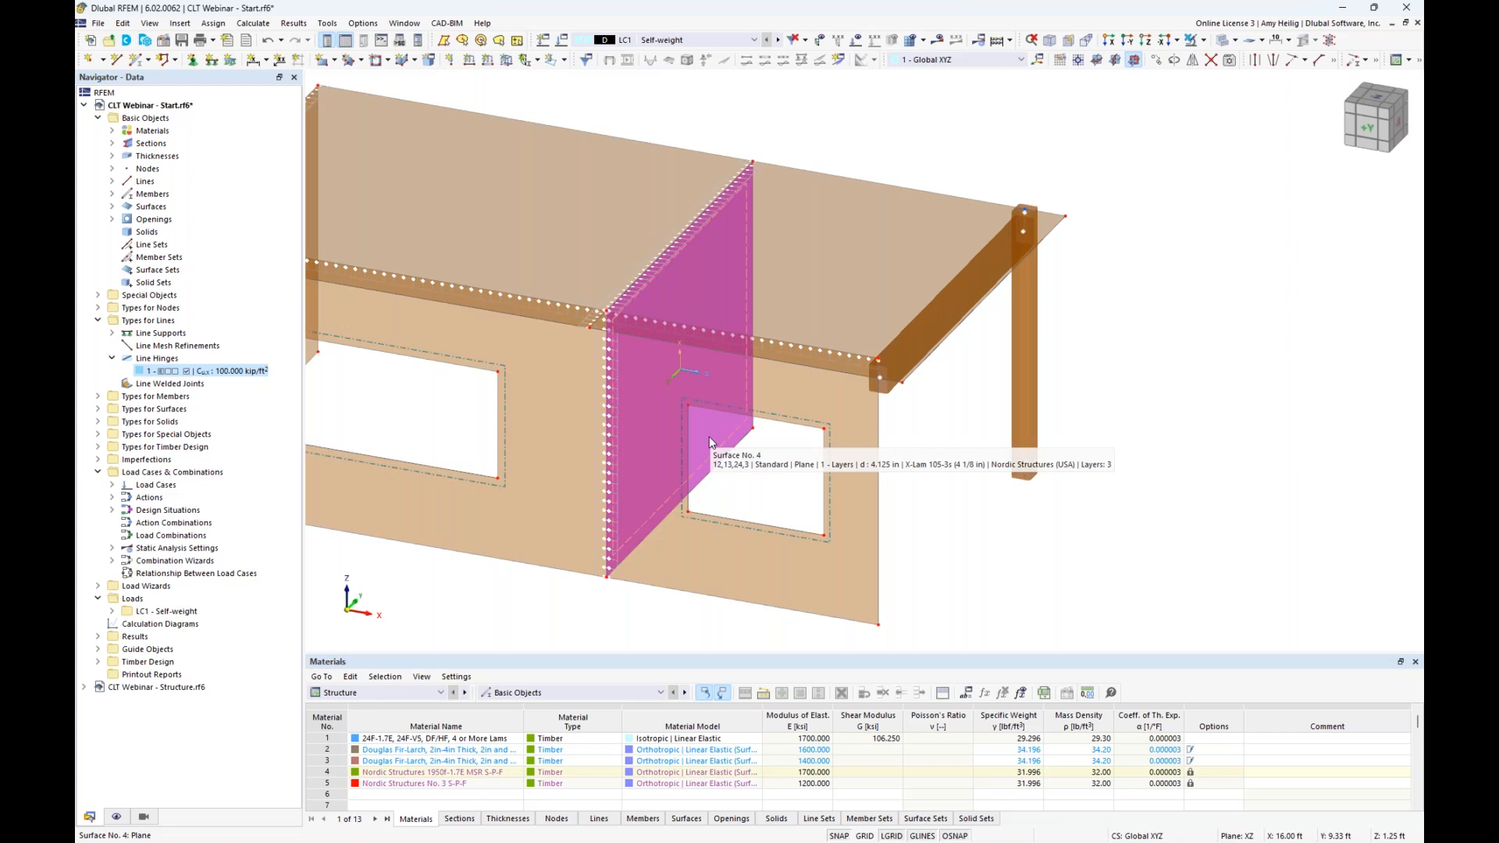
click(756, 494)
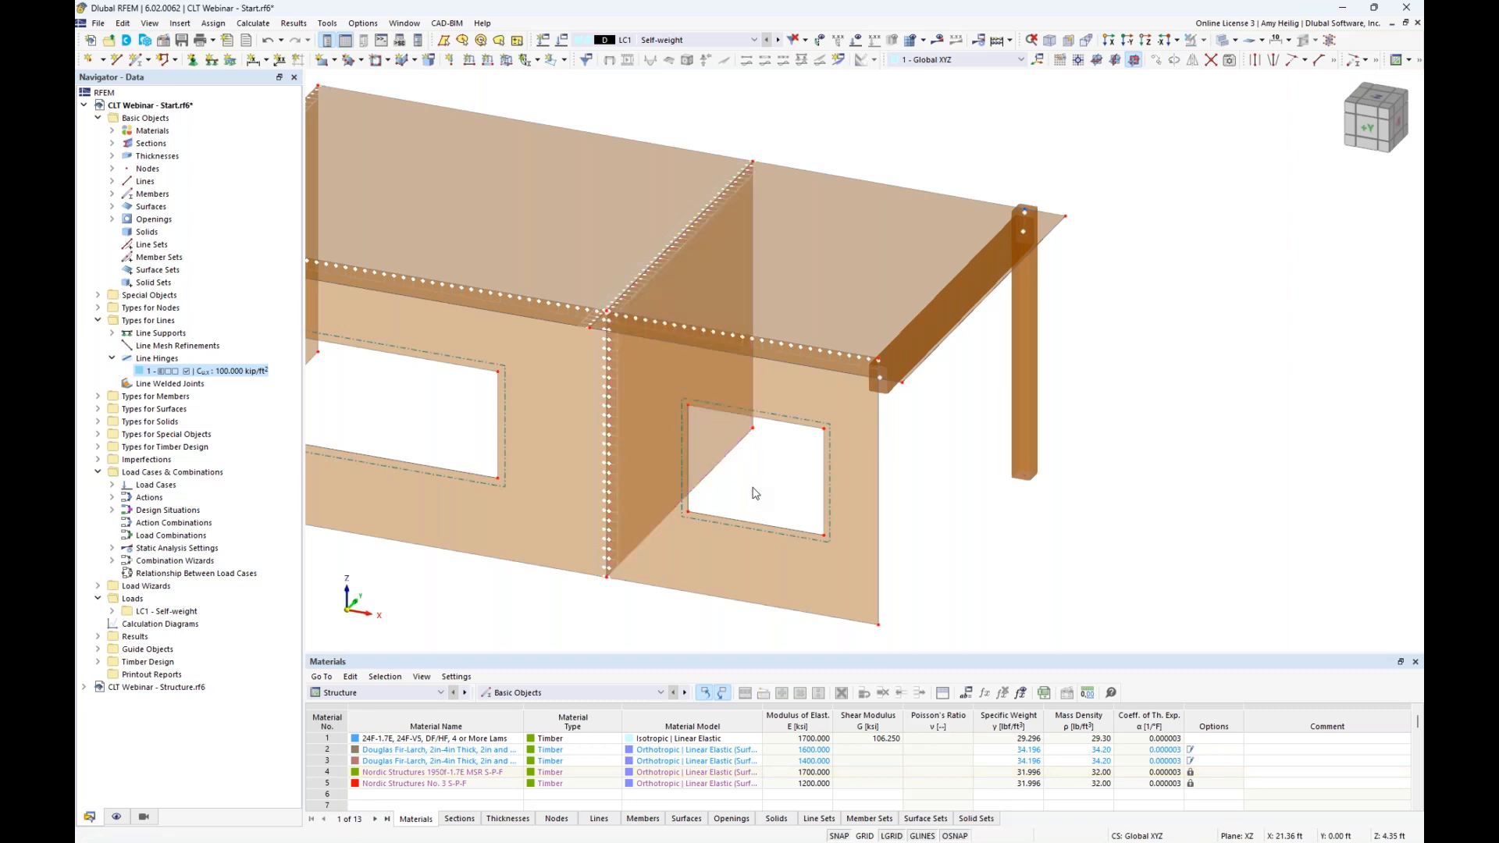
ctrl+middle_drag(995, 476, 963, 443)
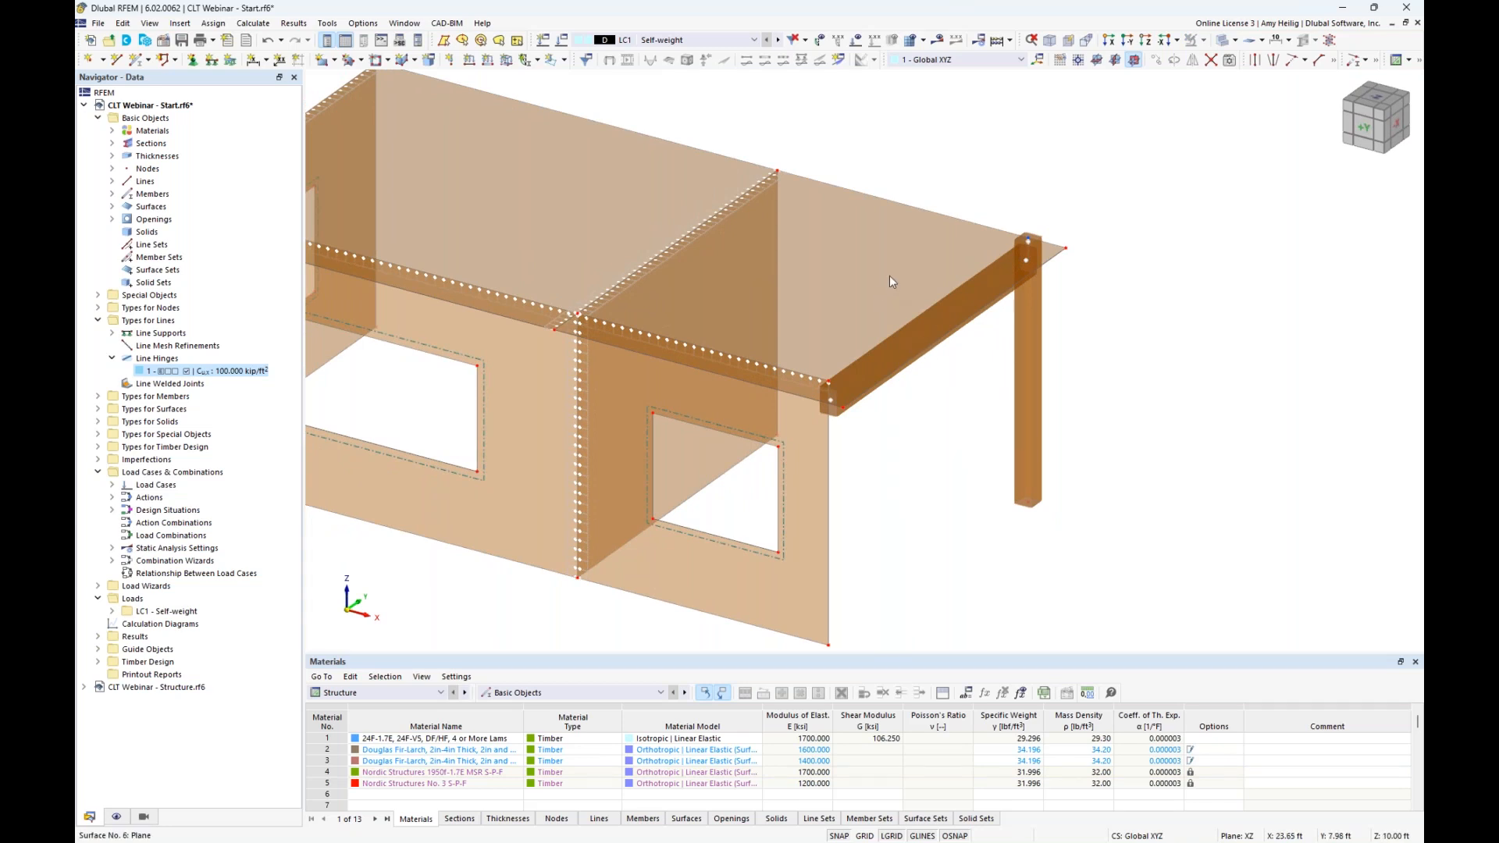
View the model in wireframe and return it to the transparent solid display
click(1224, 40)
ctrl+middle_drag(952, 382, 990, 367)
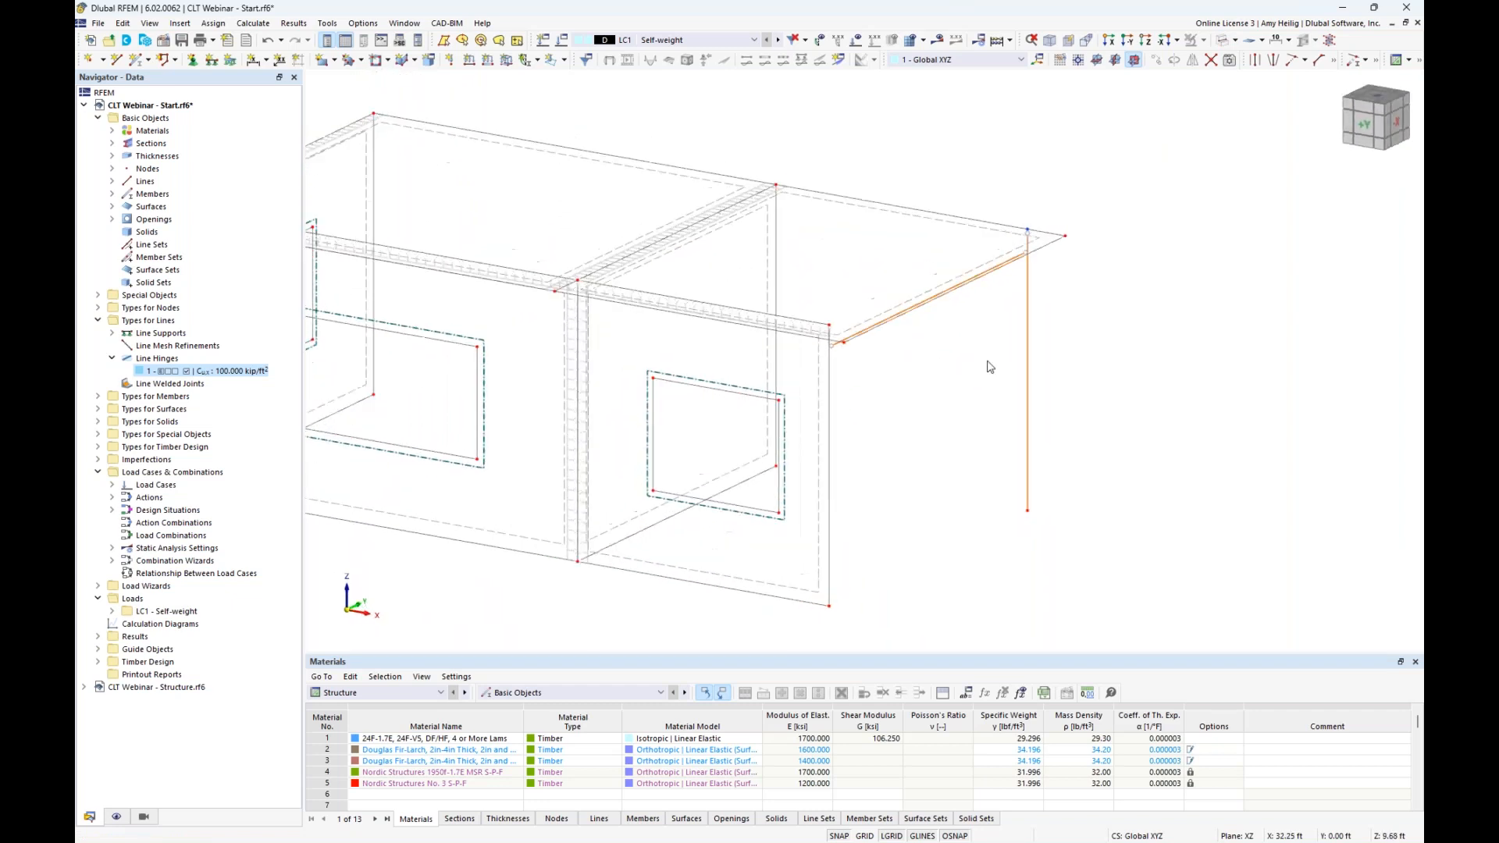
click(1222, 40)
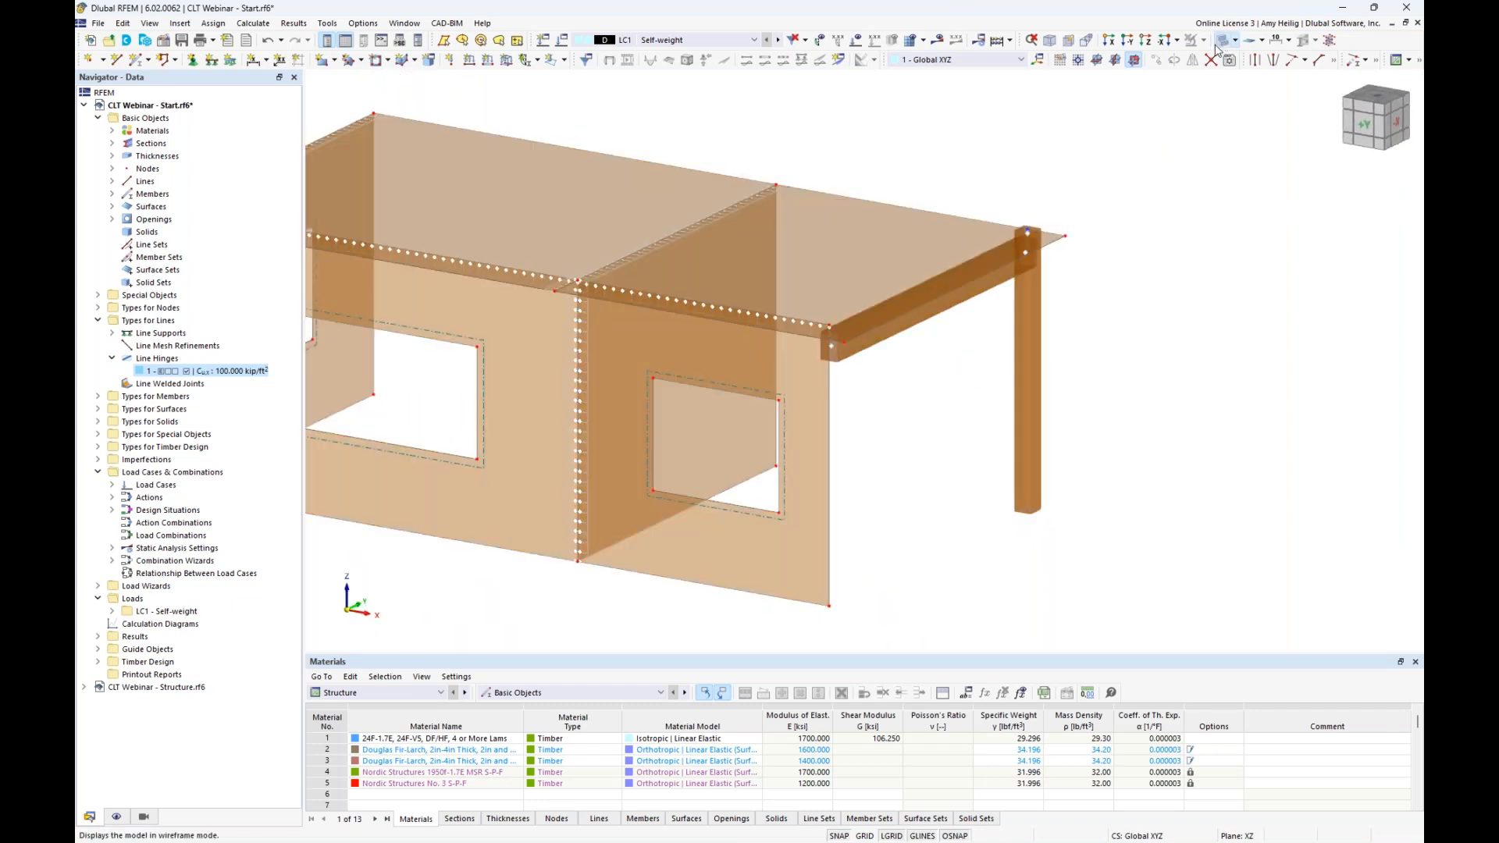
Start a new line release and create a release type with a ux spring constant of 50 kip/ft² and free rotation φx
middle_drag(991, 358, 885, 433)
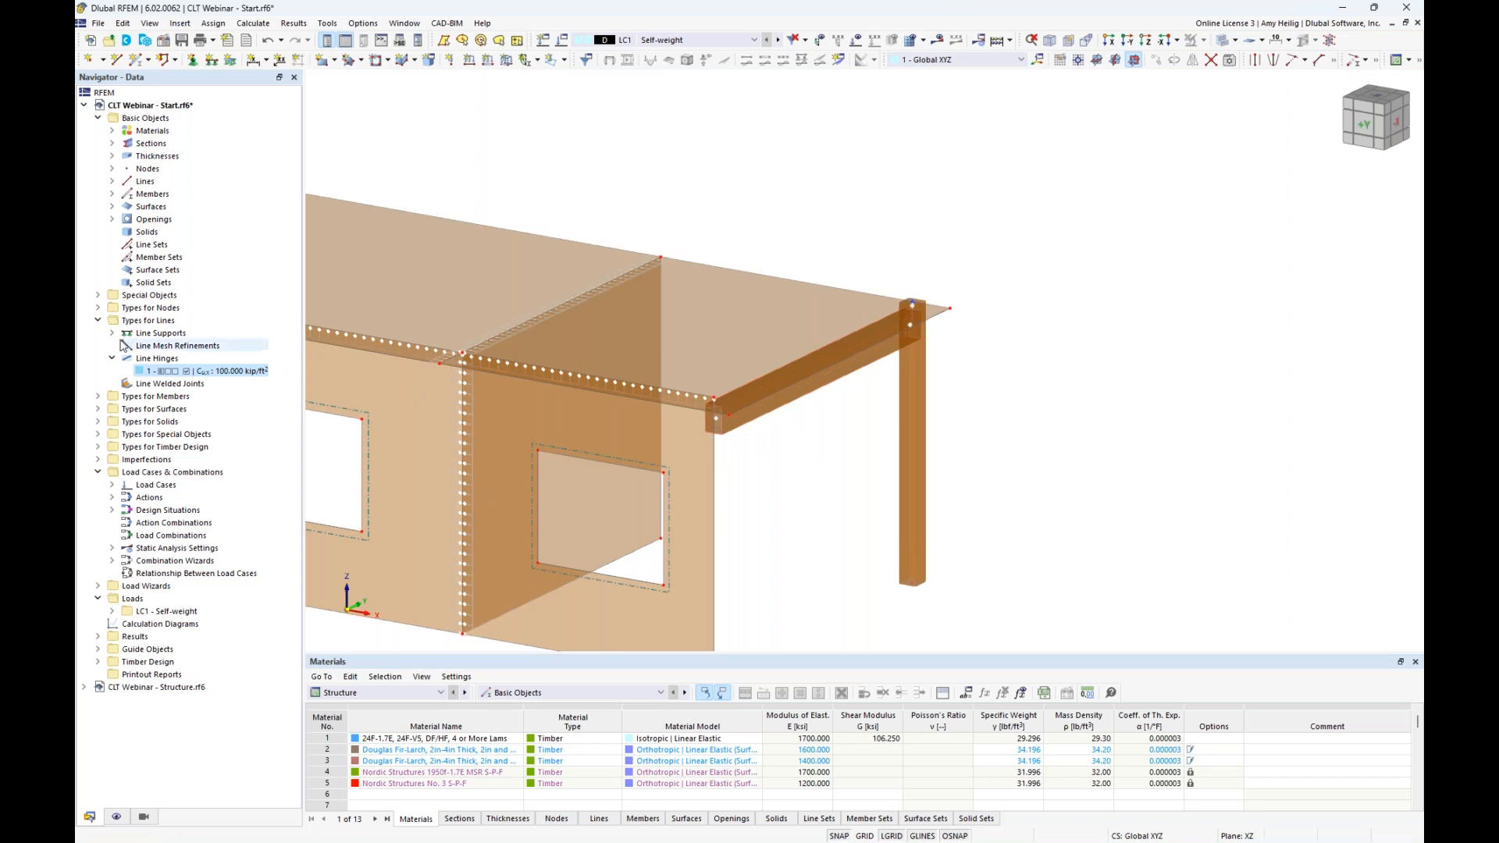
click(98, 296)
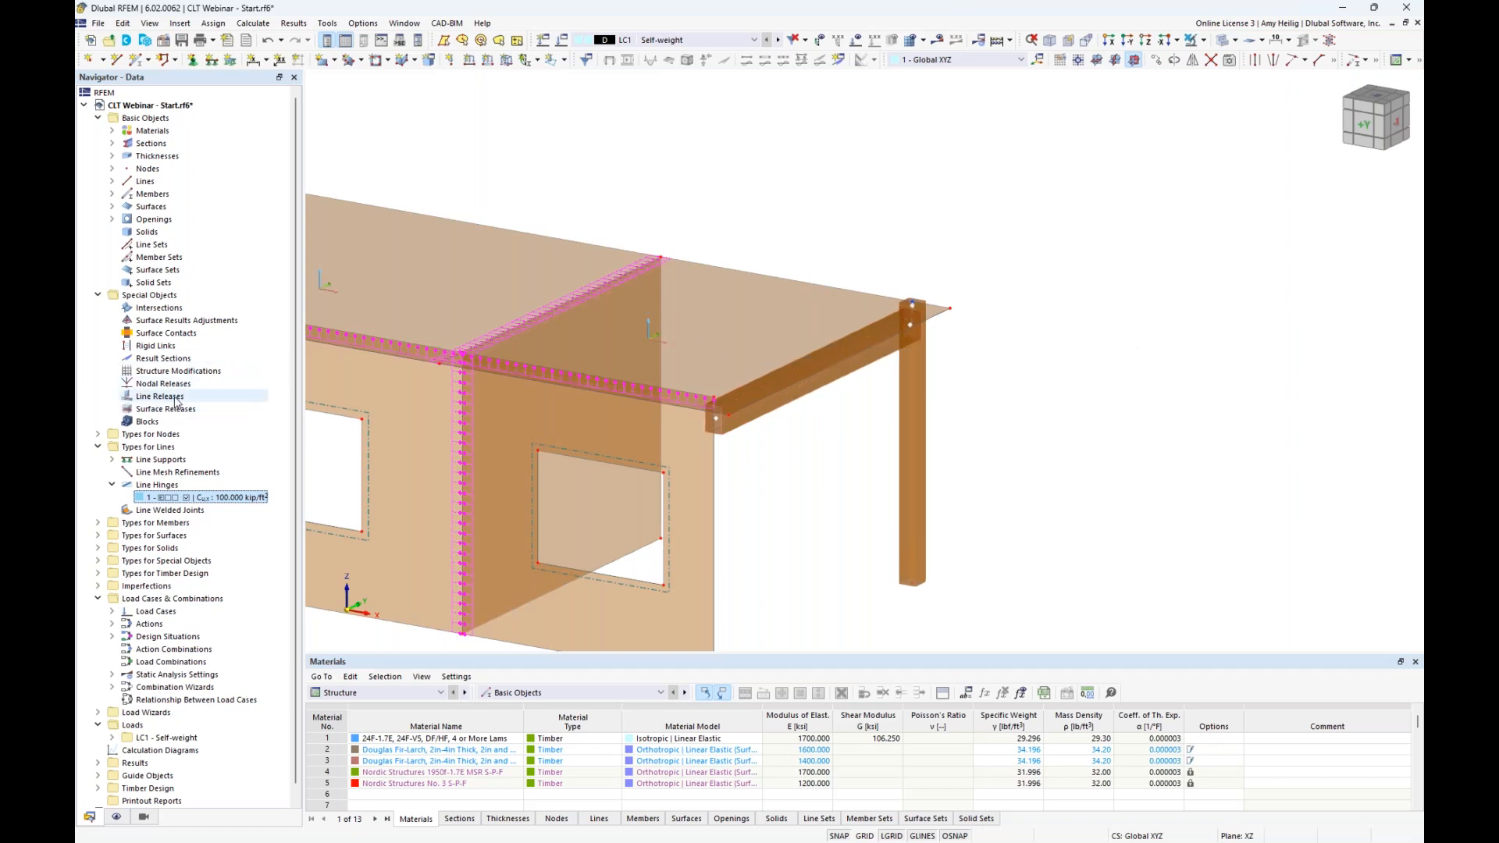
right_click(176, 401)
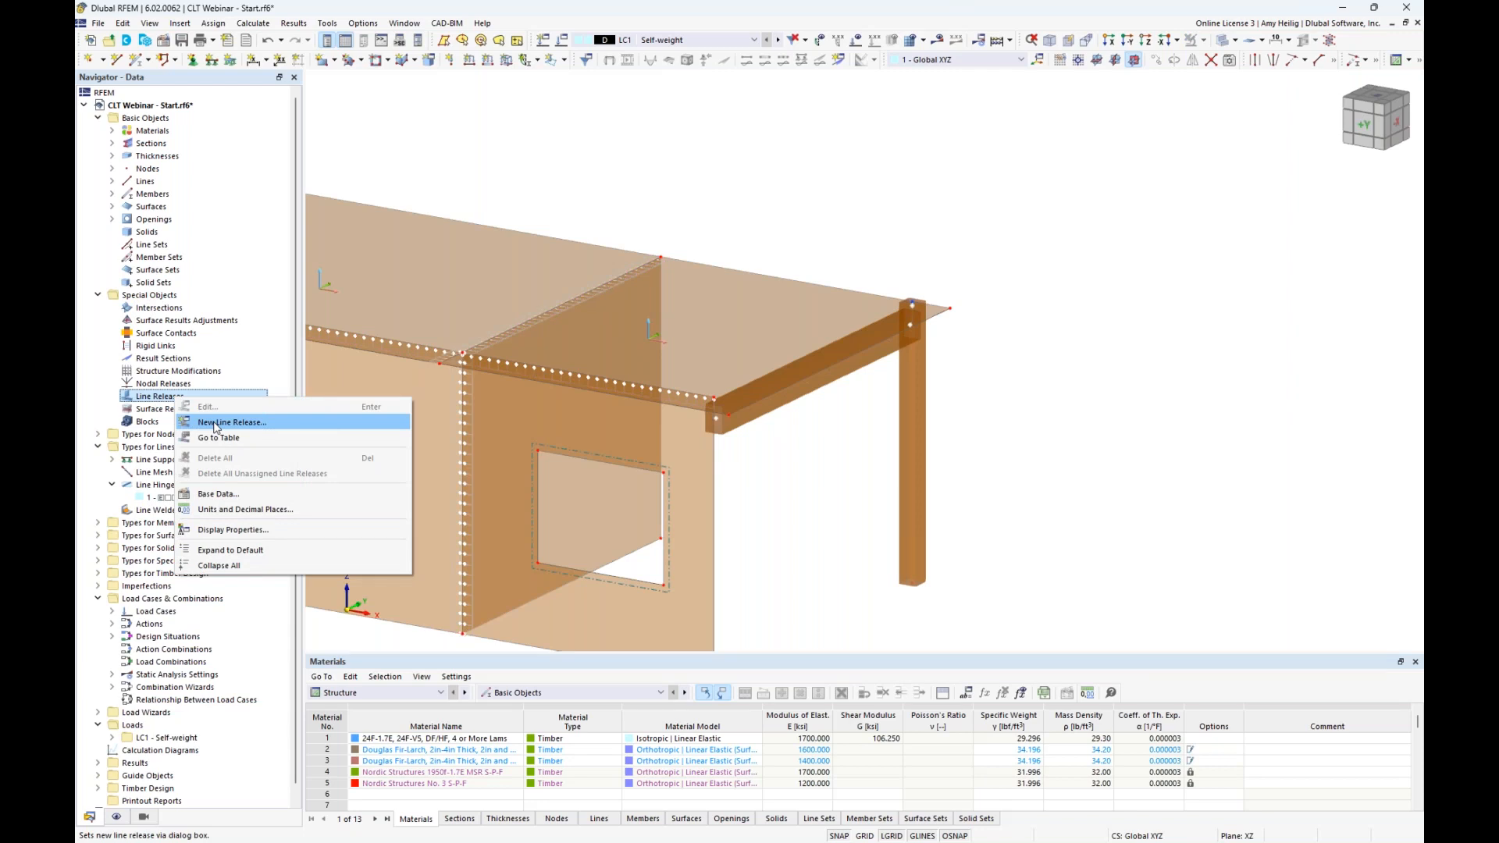
click(216, 425)
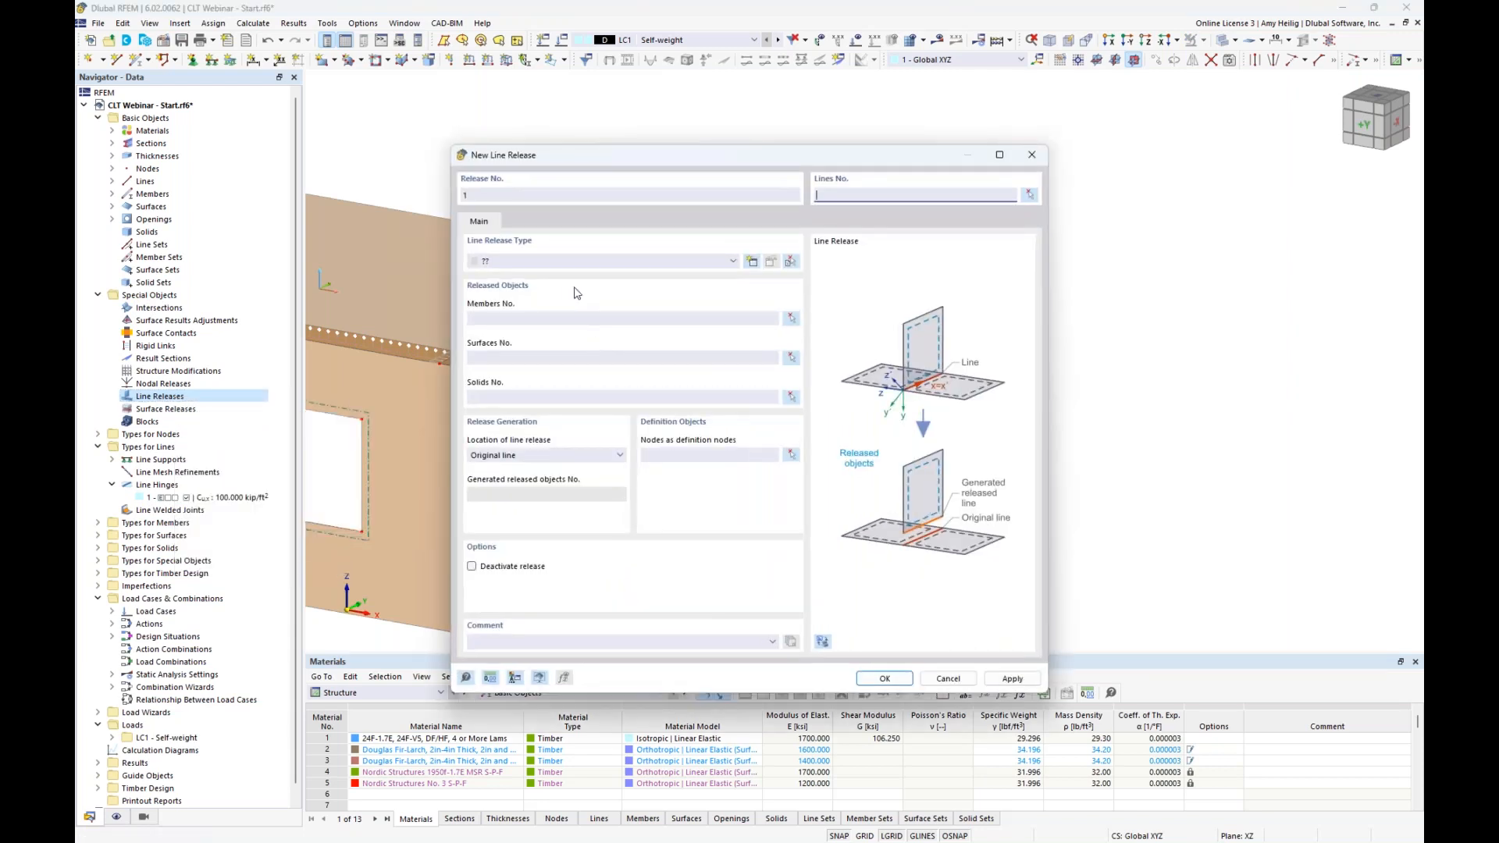
click(751, 262)
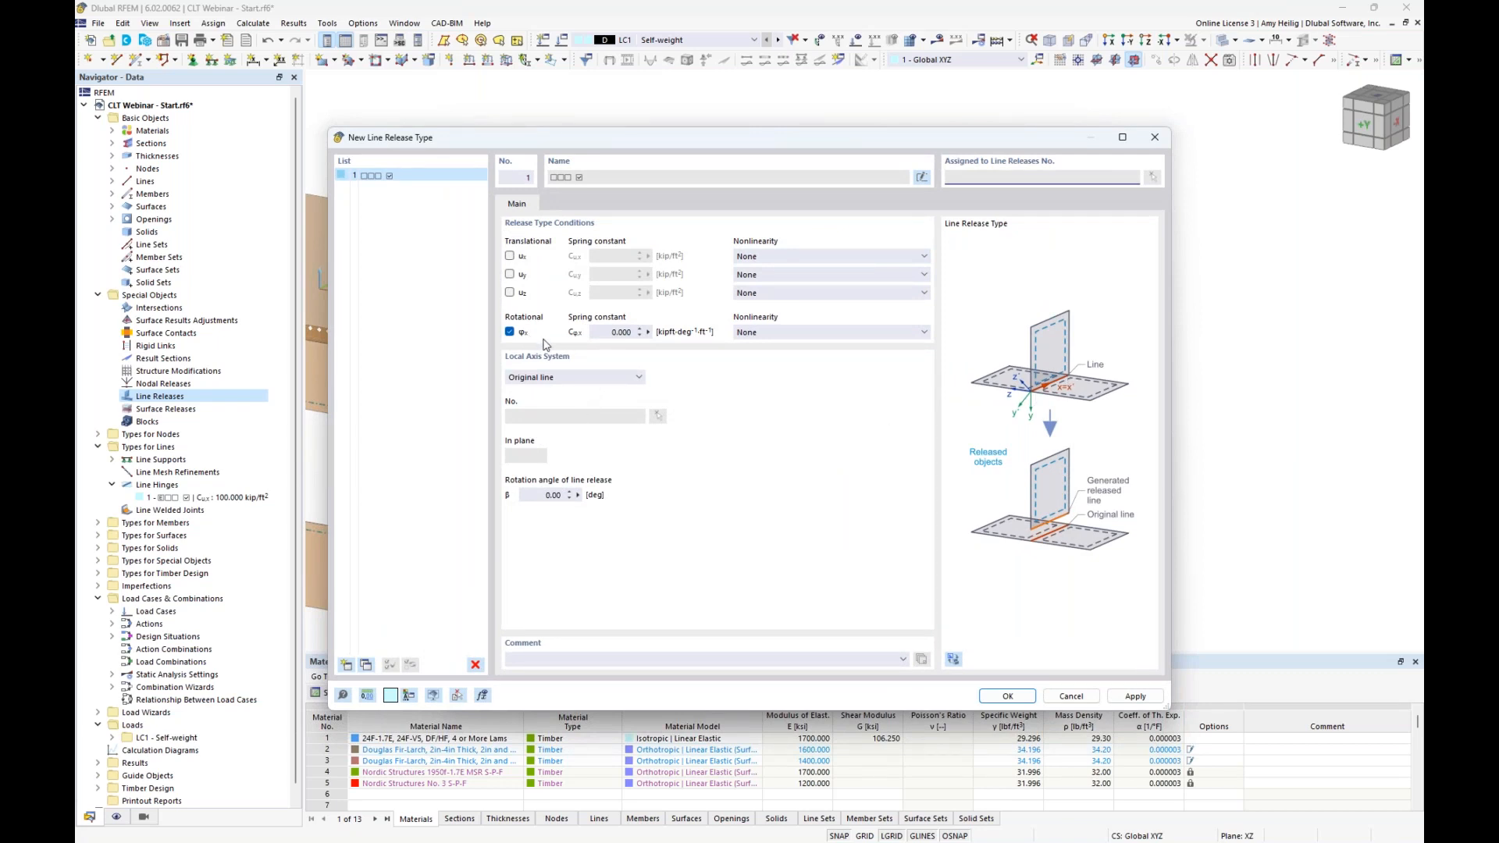
click(510, 257)
click(615, 257)
text(50)
click(618, 332)
click(1006, 696)
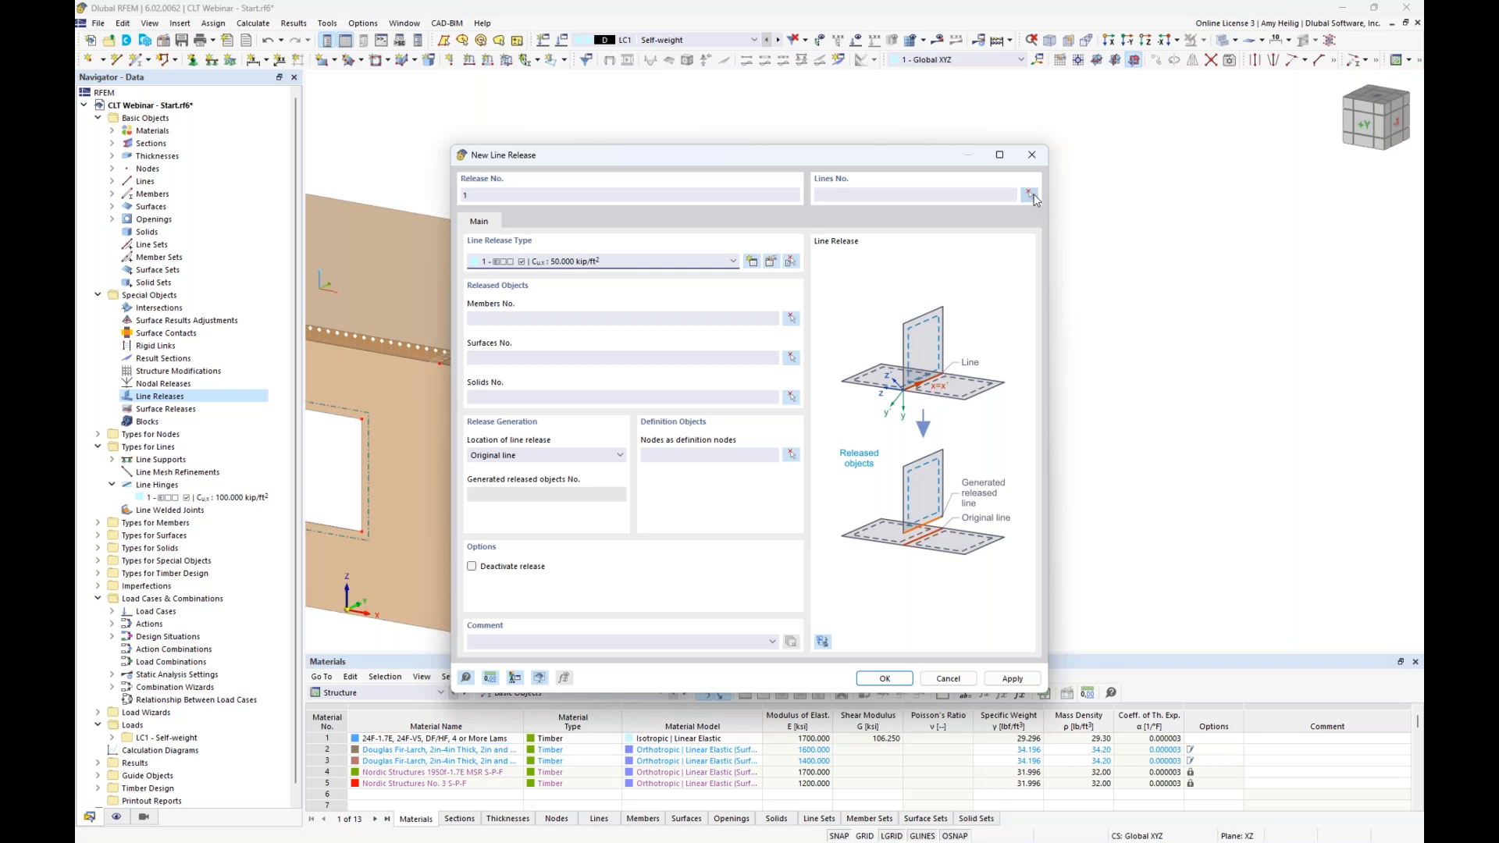
Assign the line release to line 38 along the beam below the roof edge, with roof Surface No. 6 as the released object
click(1030, 195)
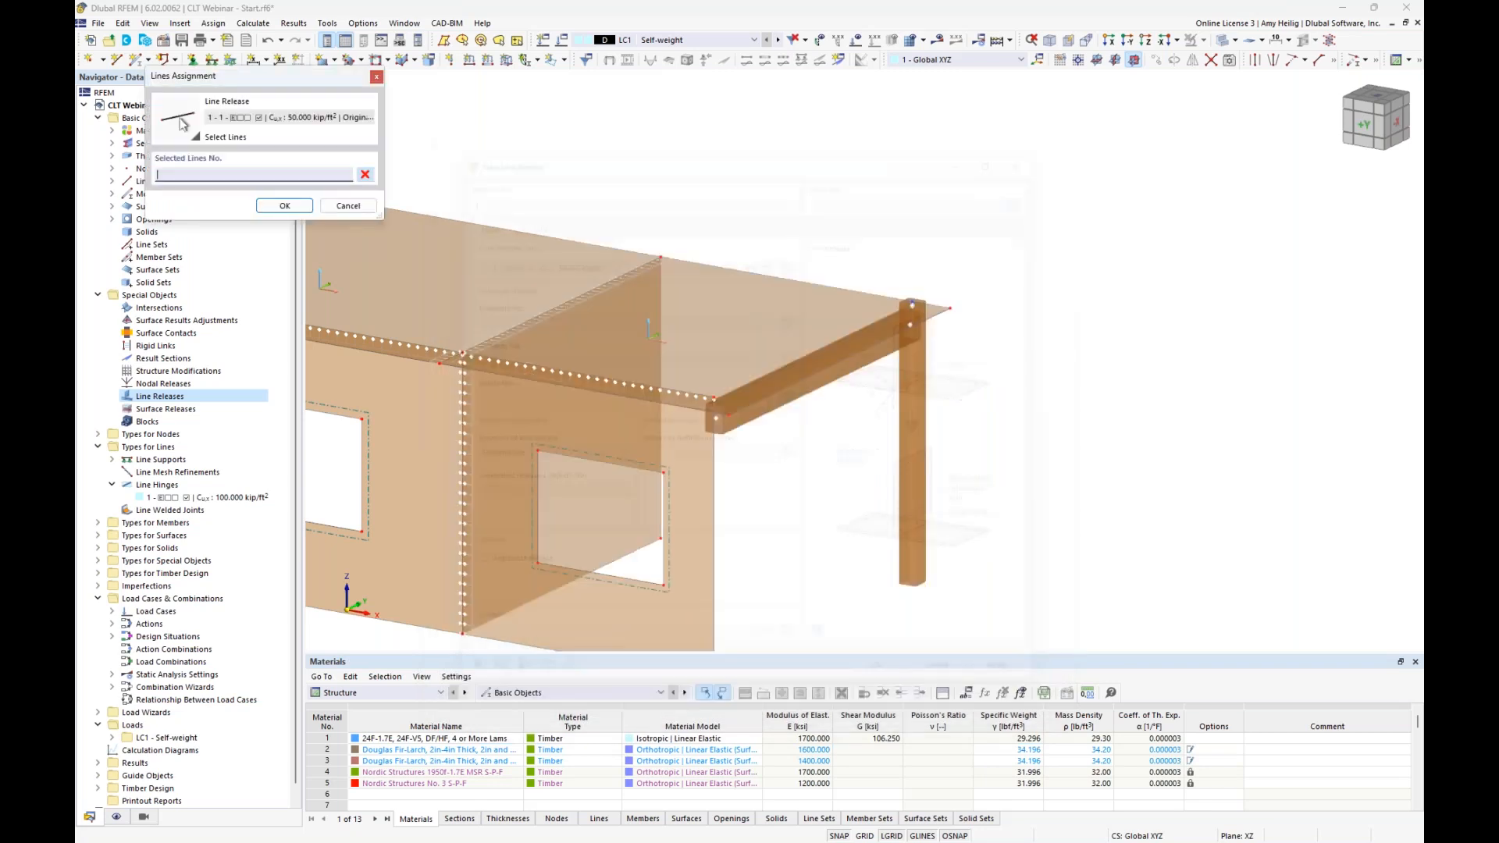
click(837, 338)
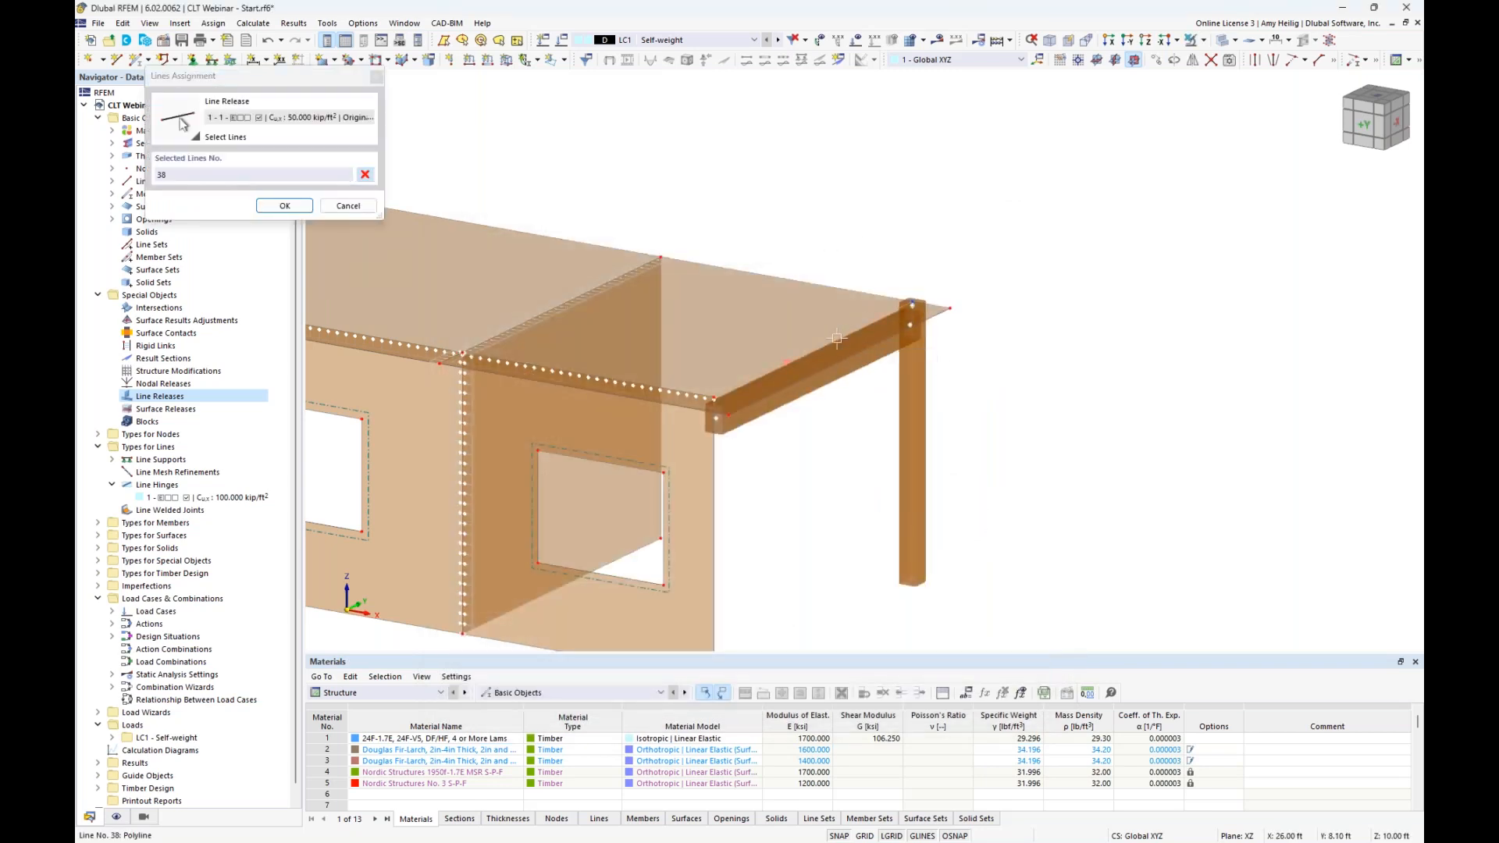
click(286, 209)
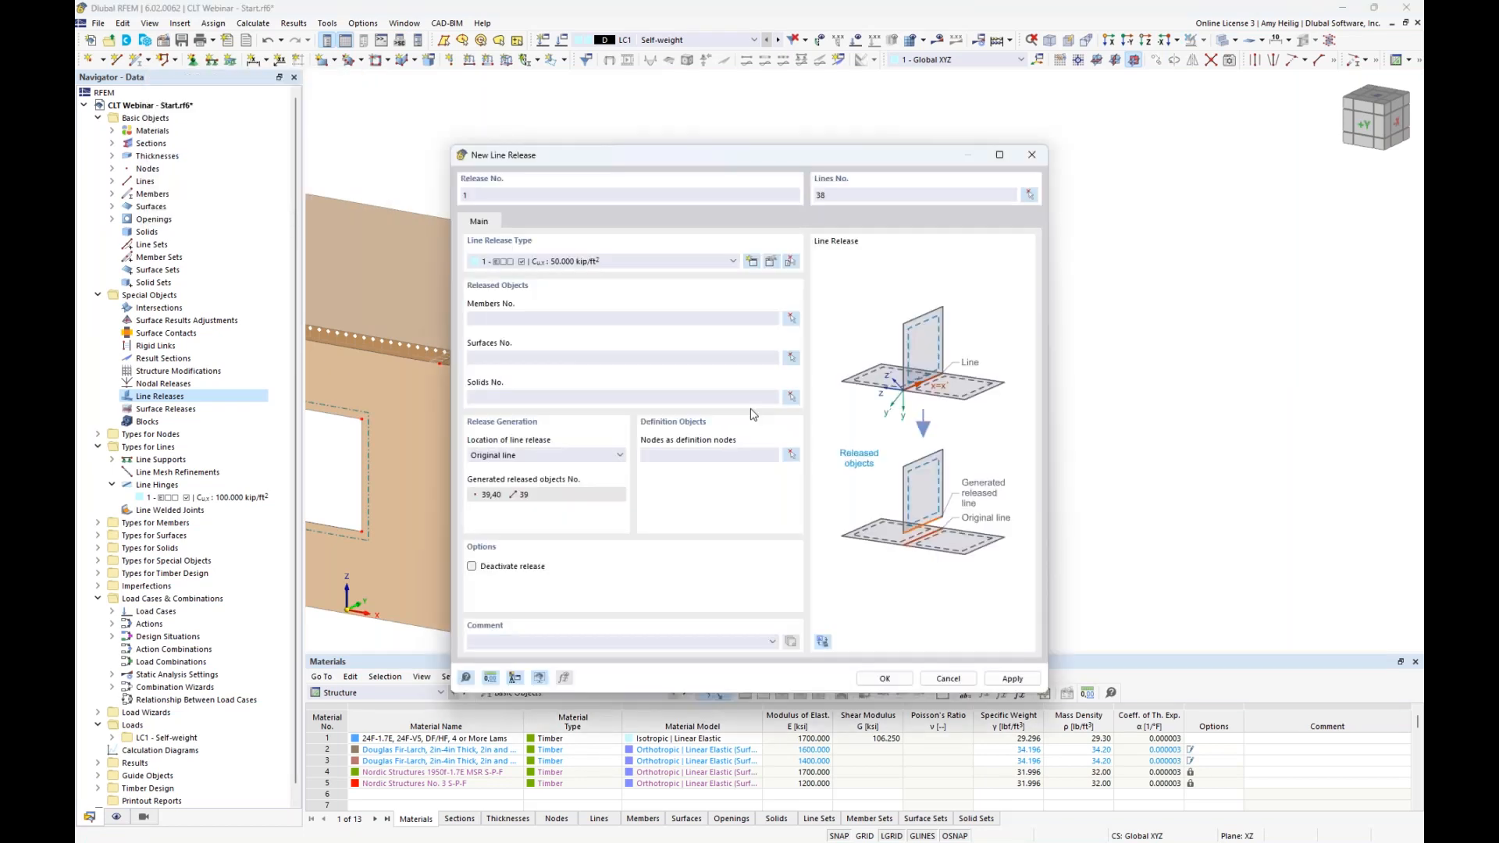
click(793, 360)
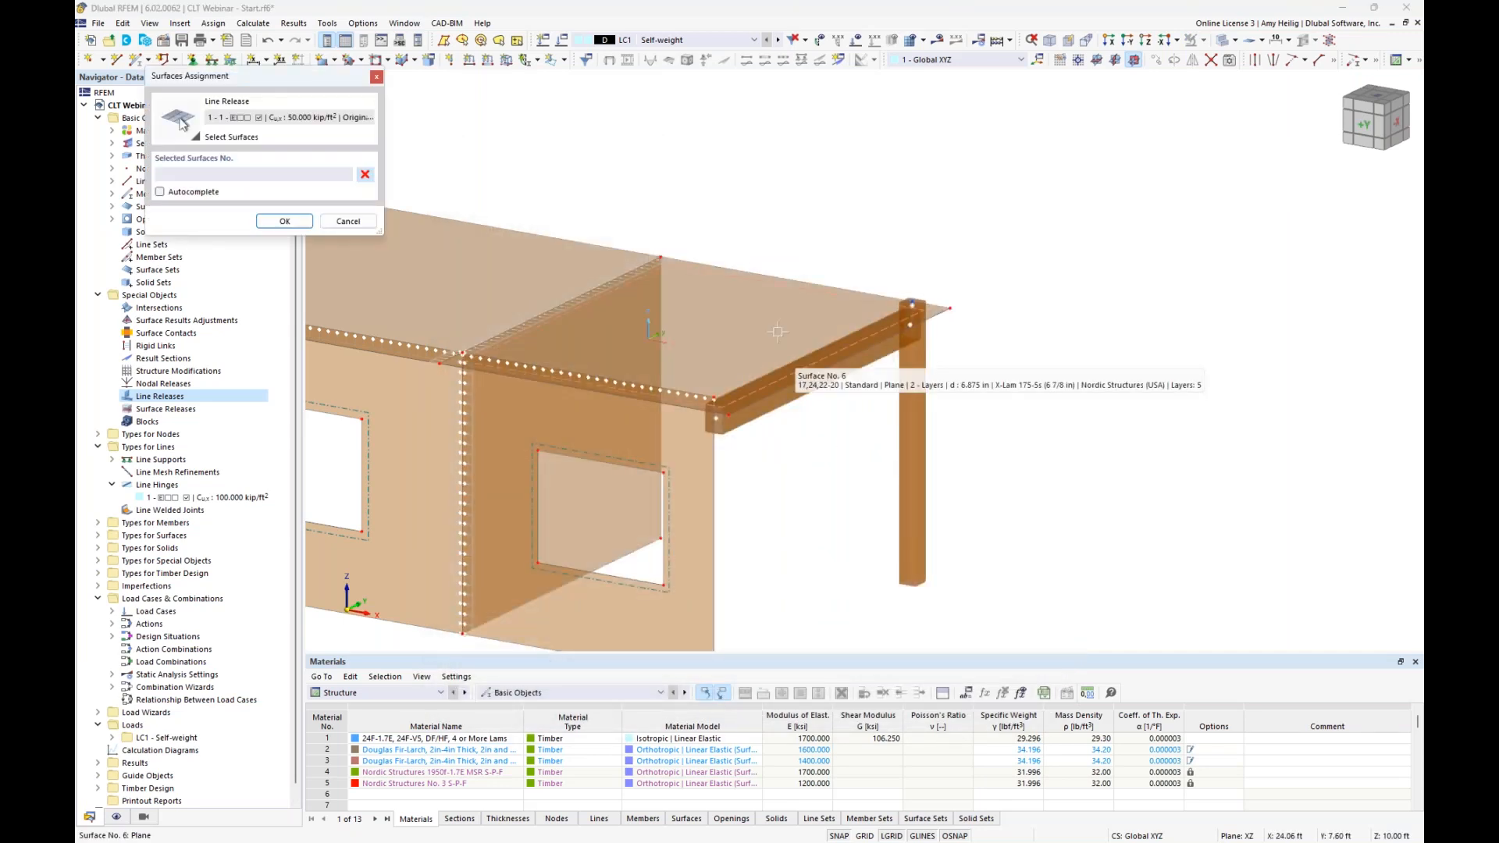
click(778, 332)
click(291, 221)
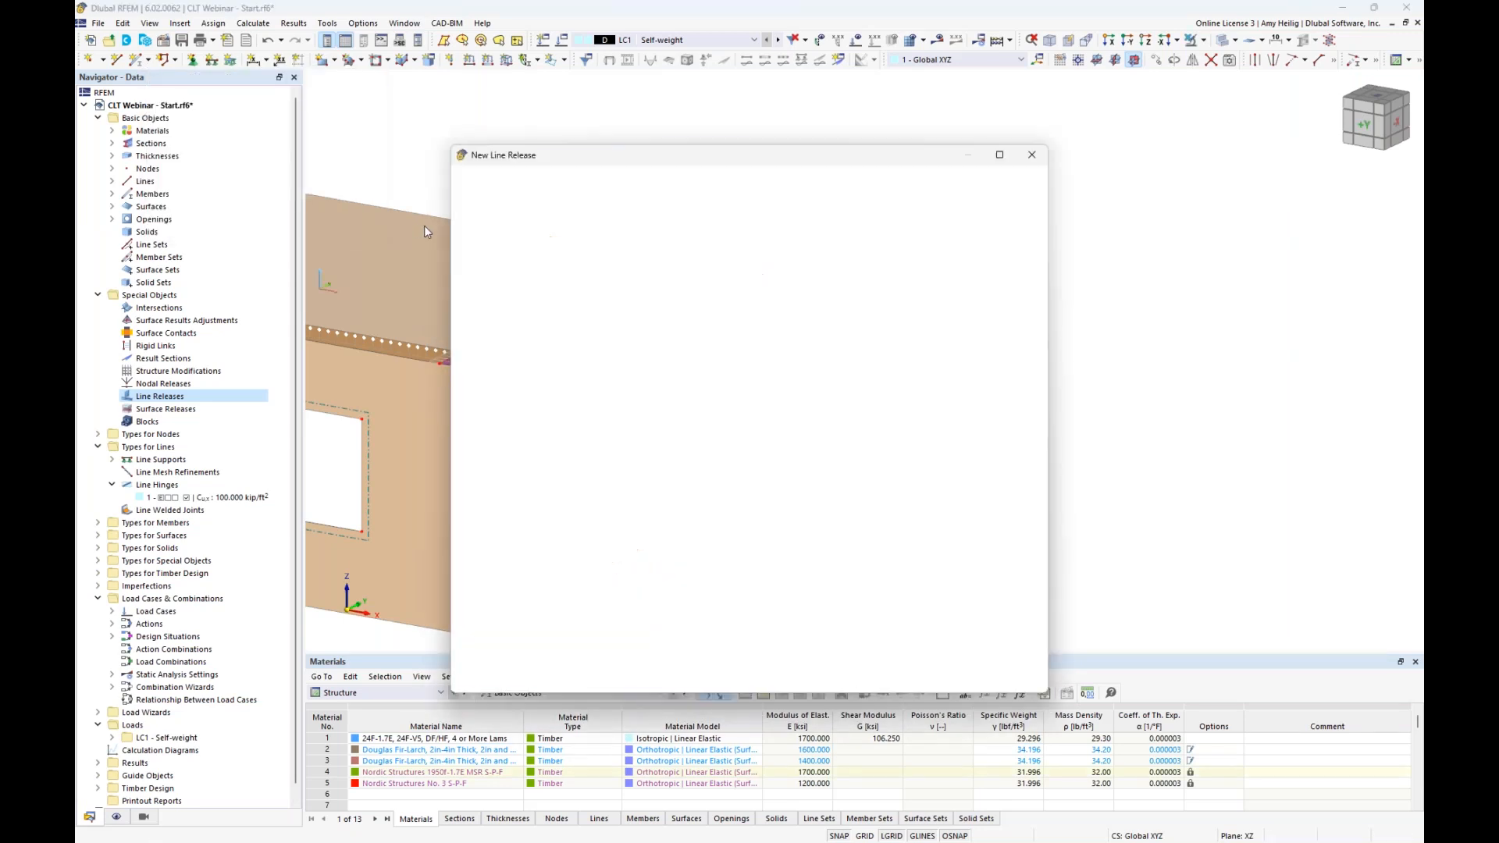
click(878, 679)
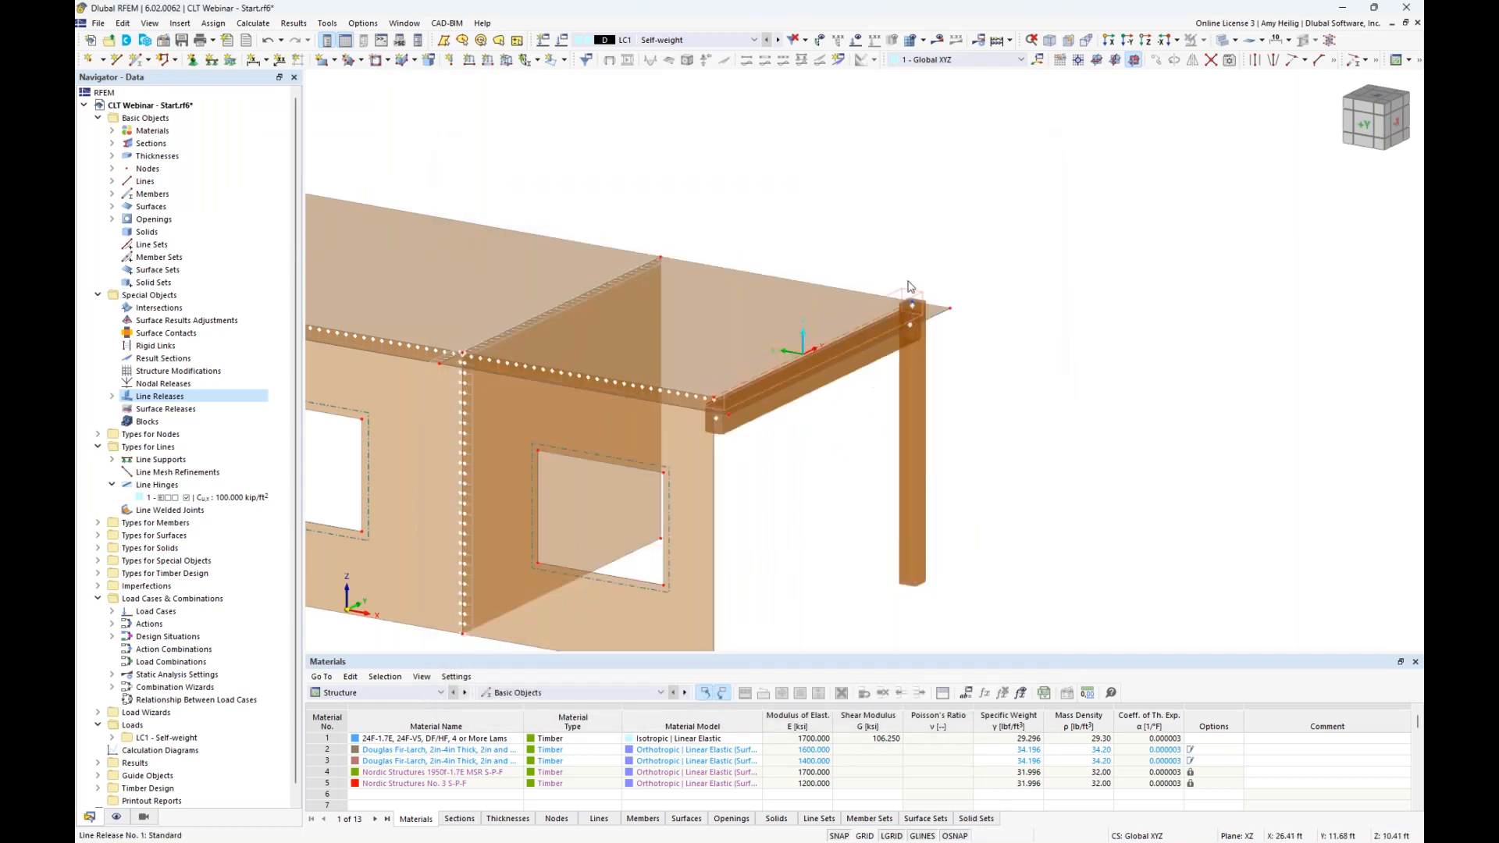
Examine the new line release above the beam, and the releases and supports in the open CLT Webinar - Structure.rf6 model
scroll(904, 295, up, 2)
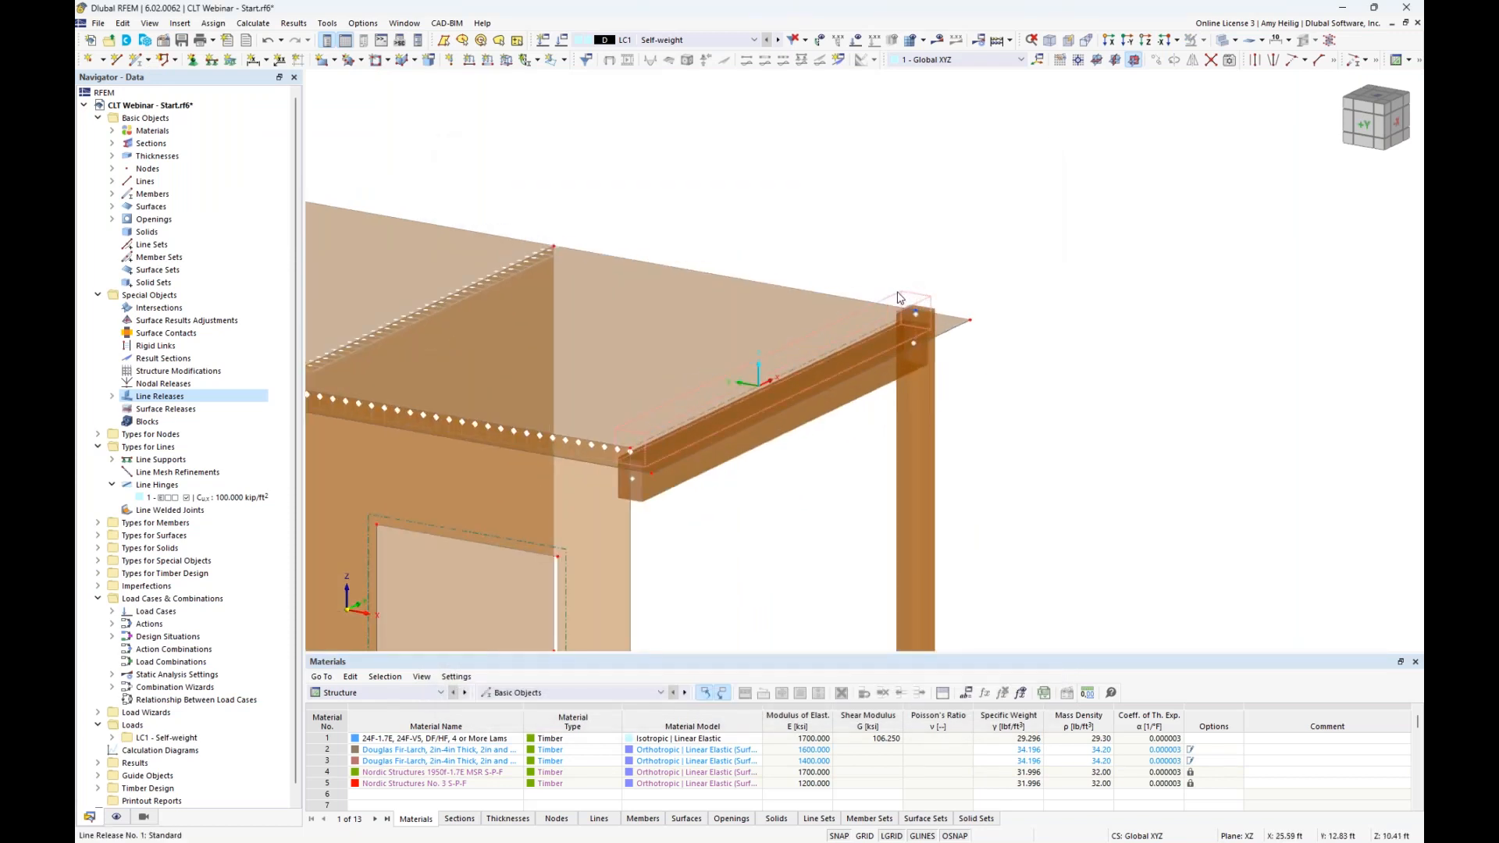
mouse_move(898, 297)
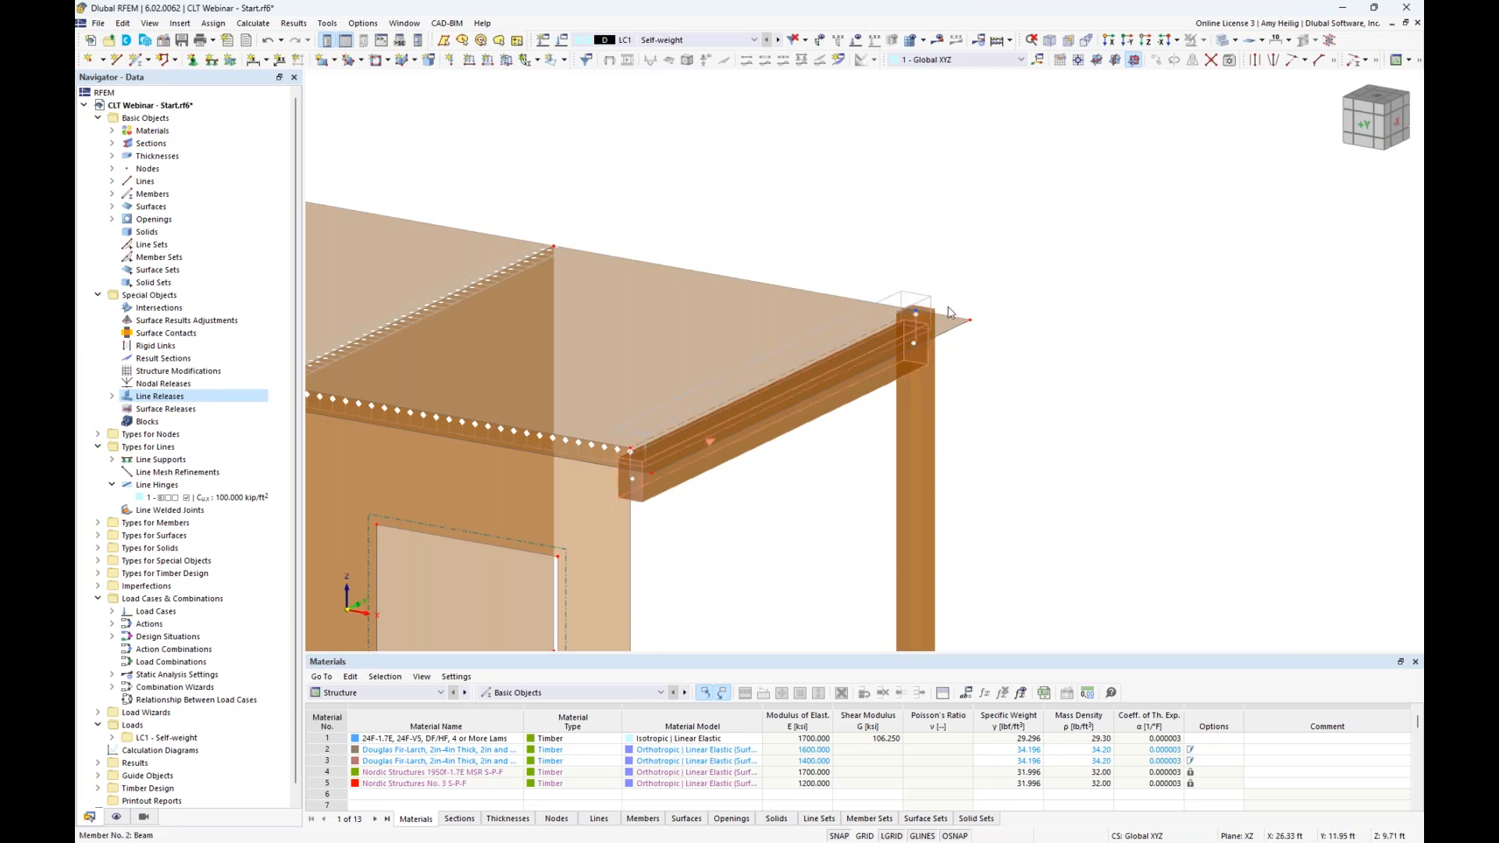
scroll(985, 279, down, 3)
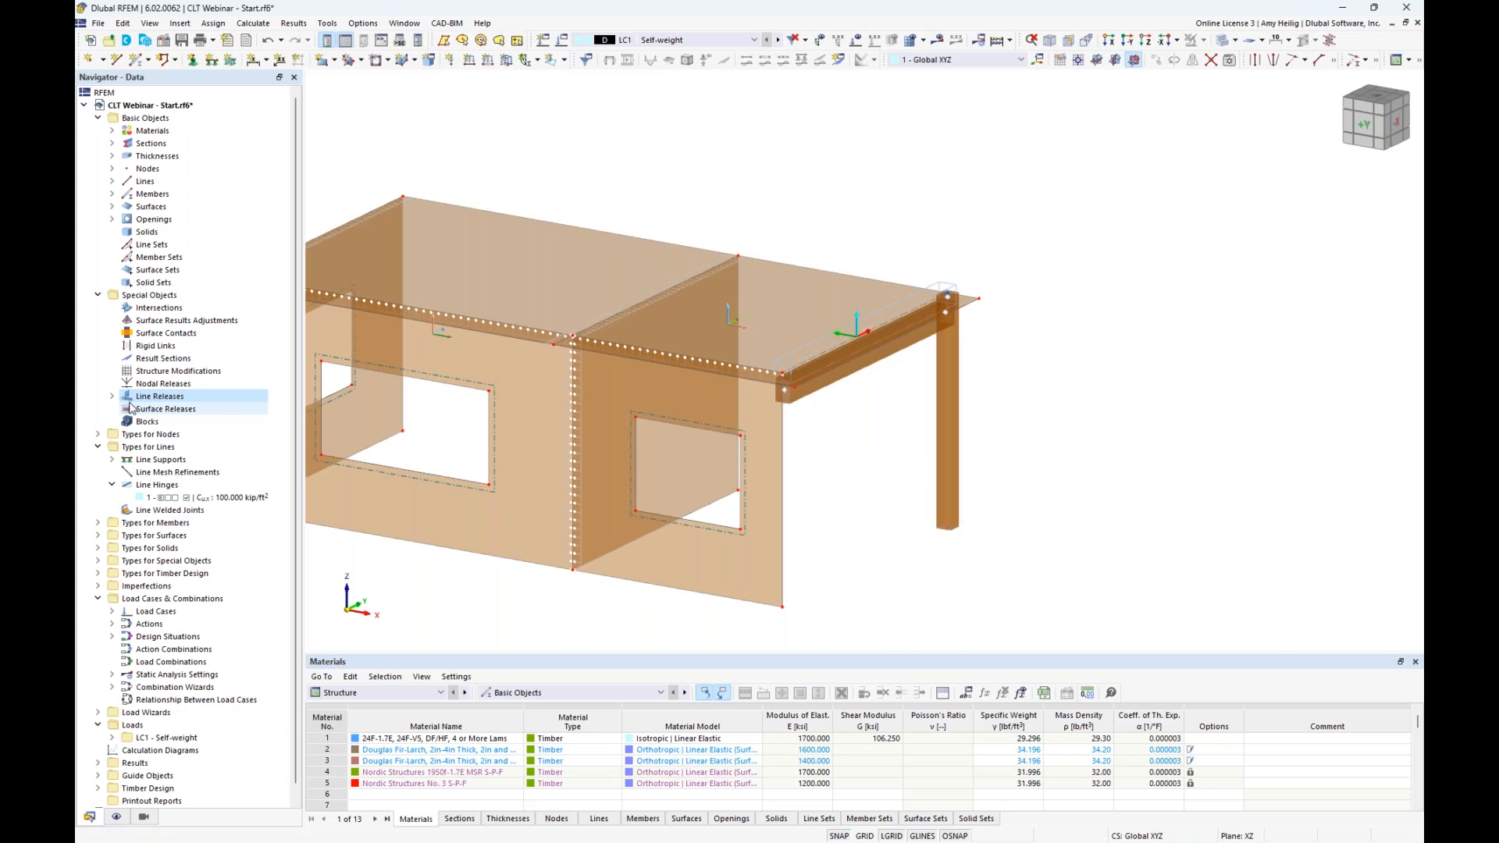
middle_drag(839, 476, 942, 462)
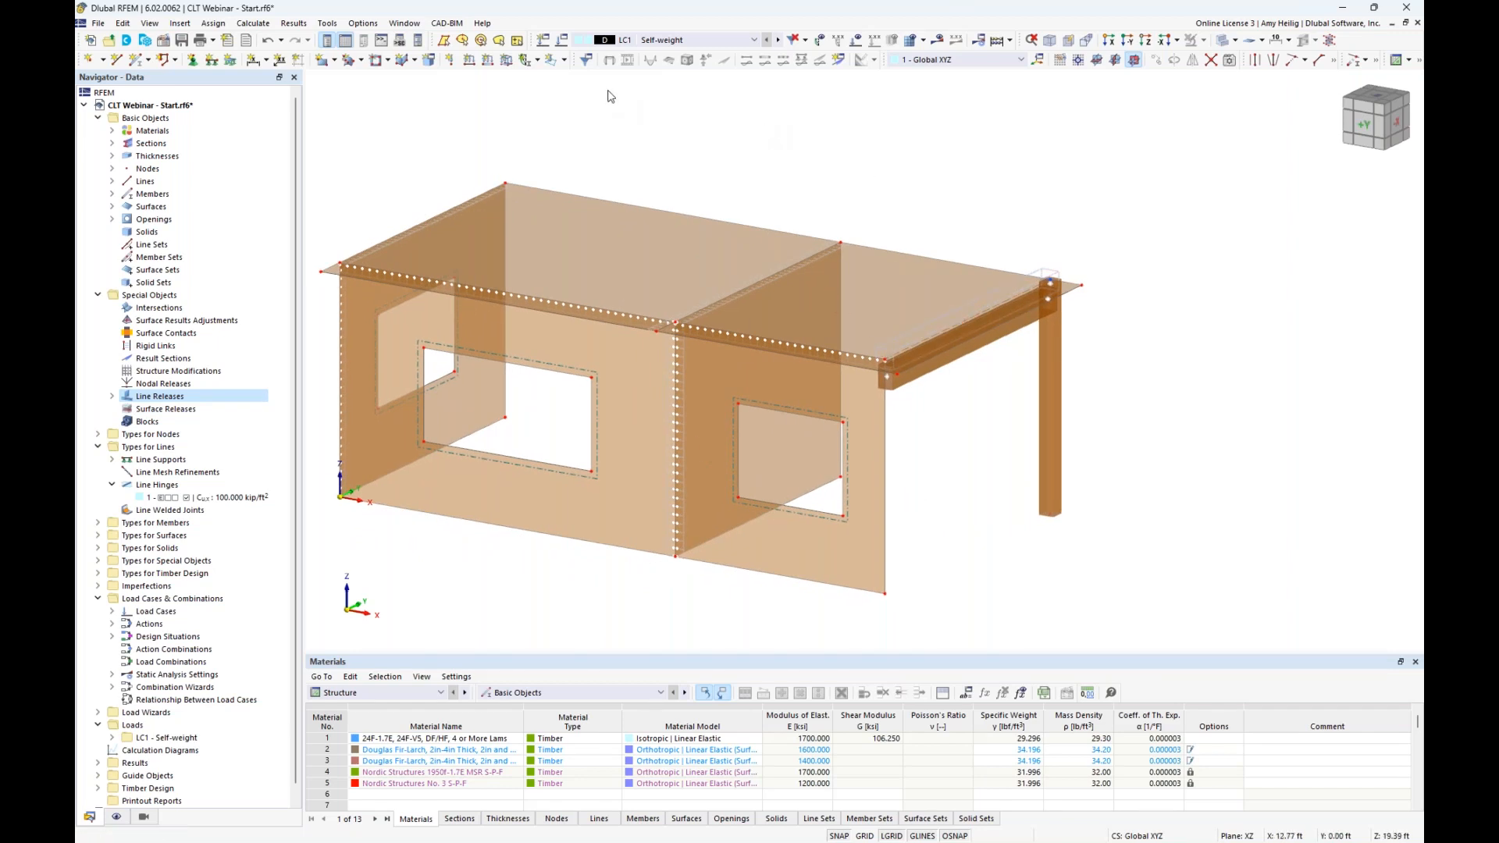
click(404, 23)
click(462, 198)
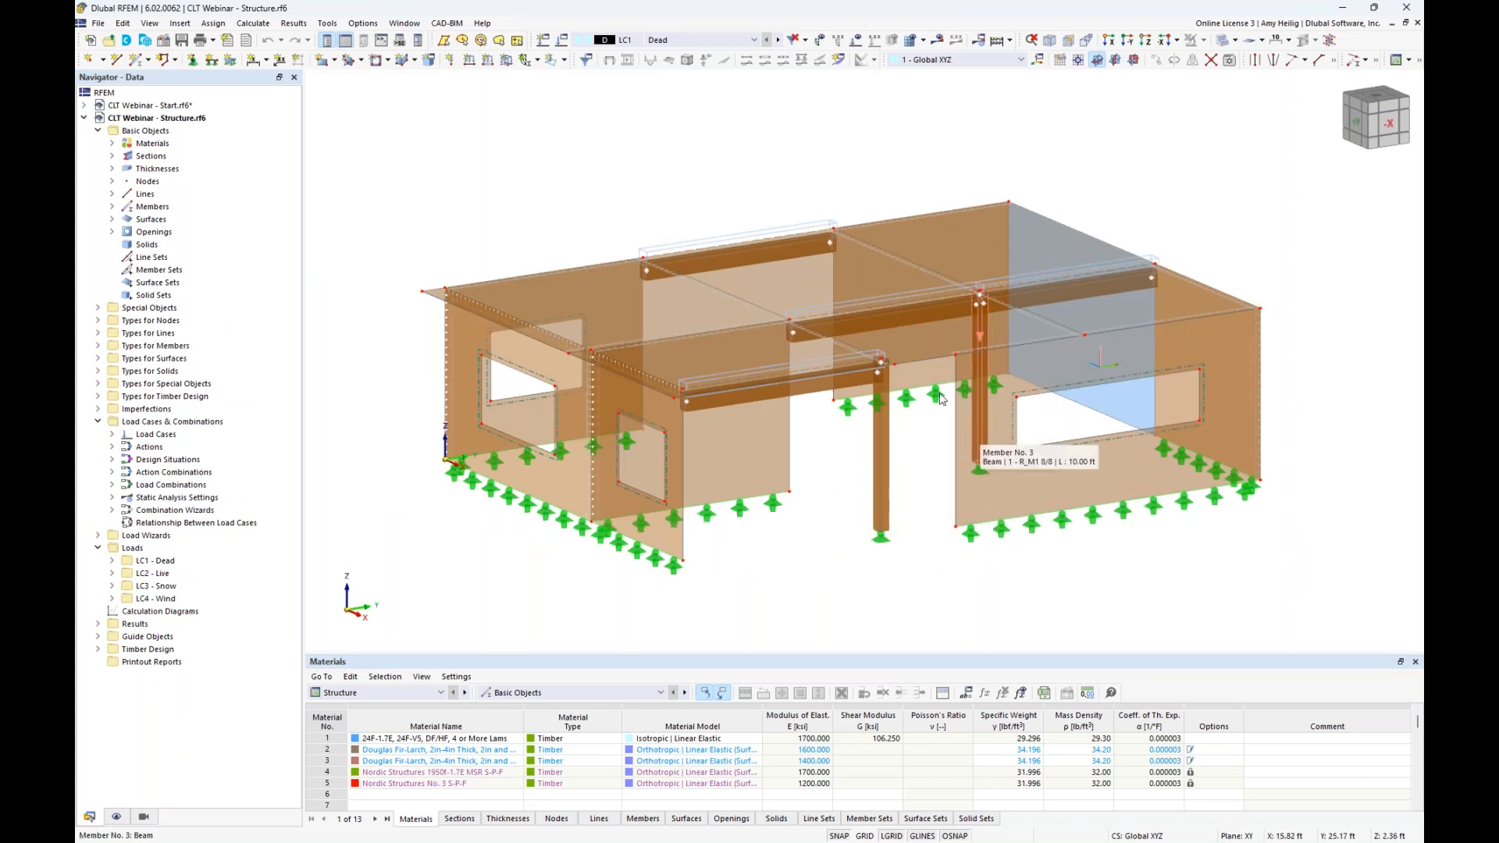
scroll(963, 411, up, 3)
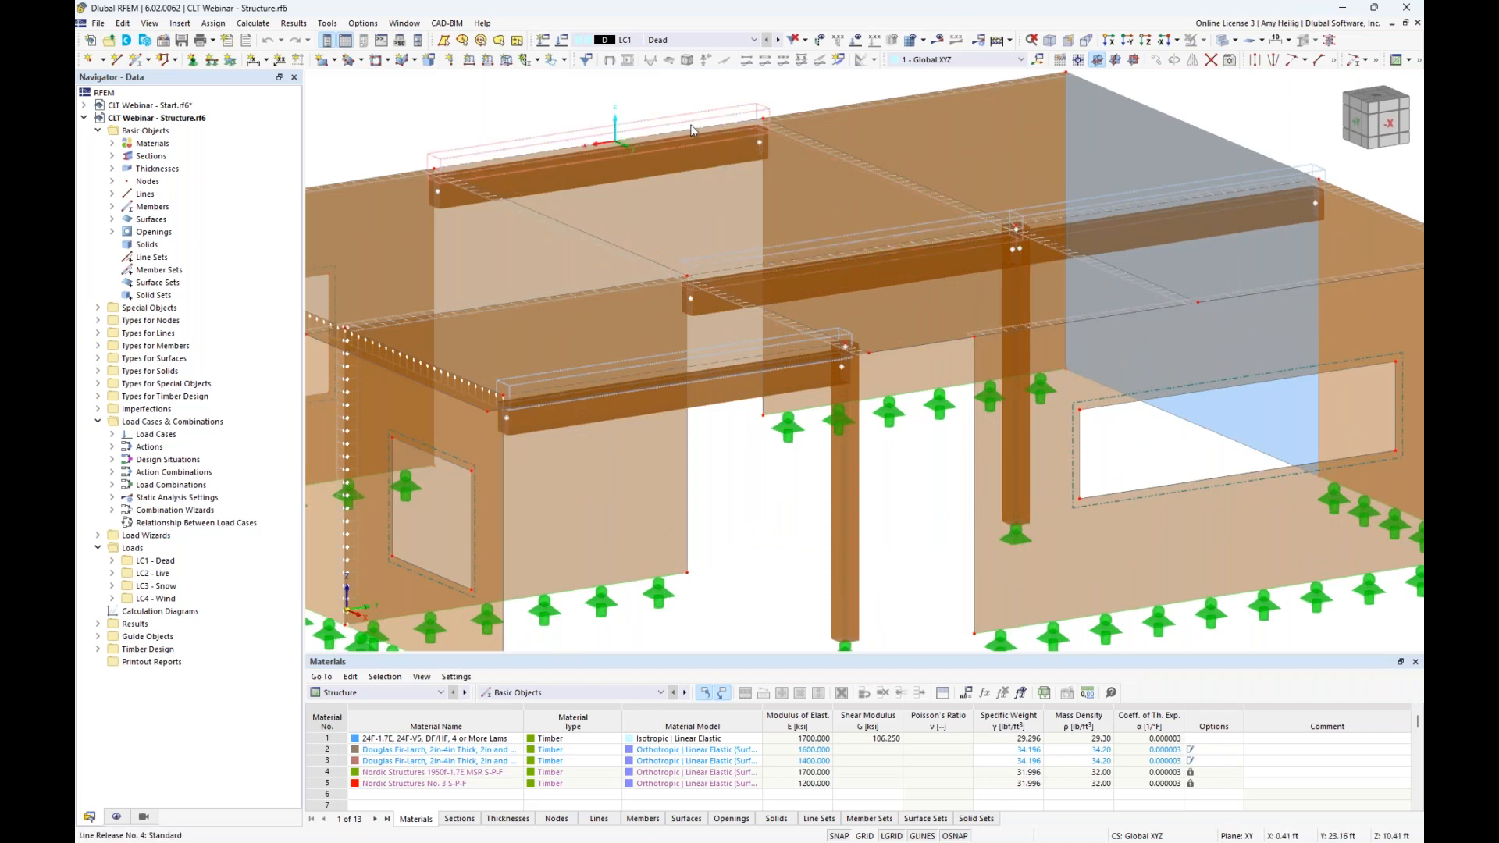
scroll(772, 459, down, 2)
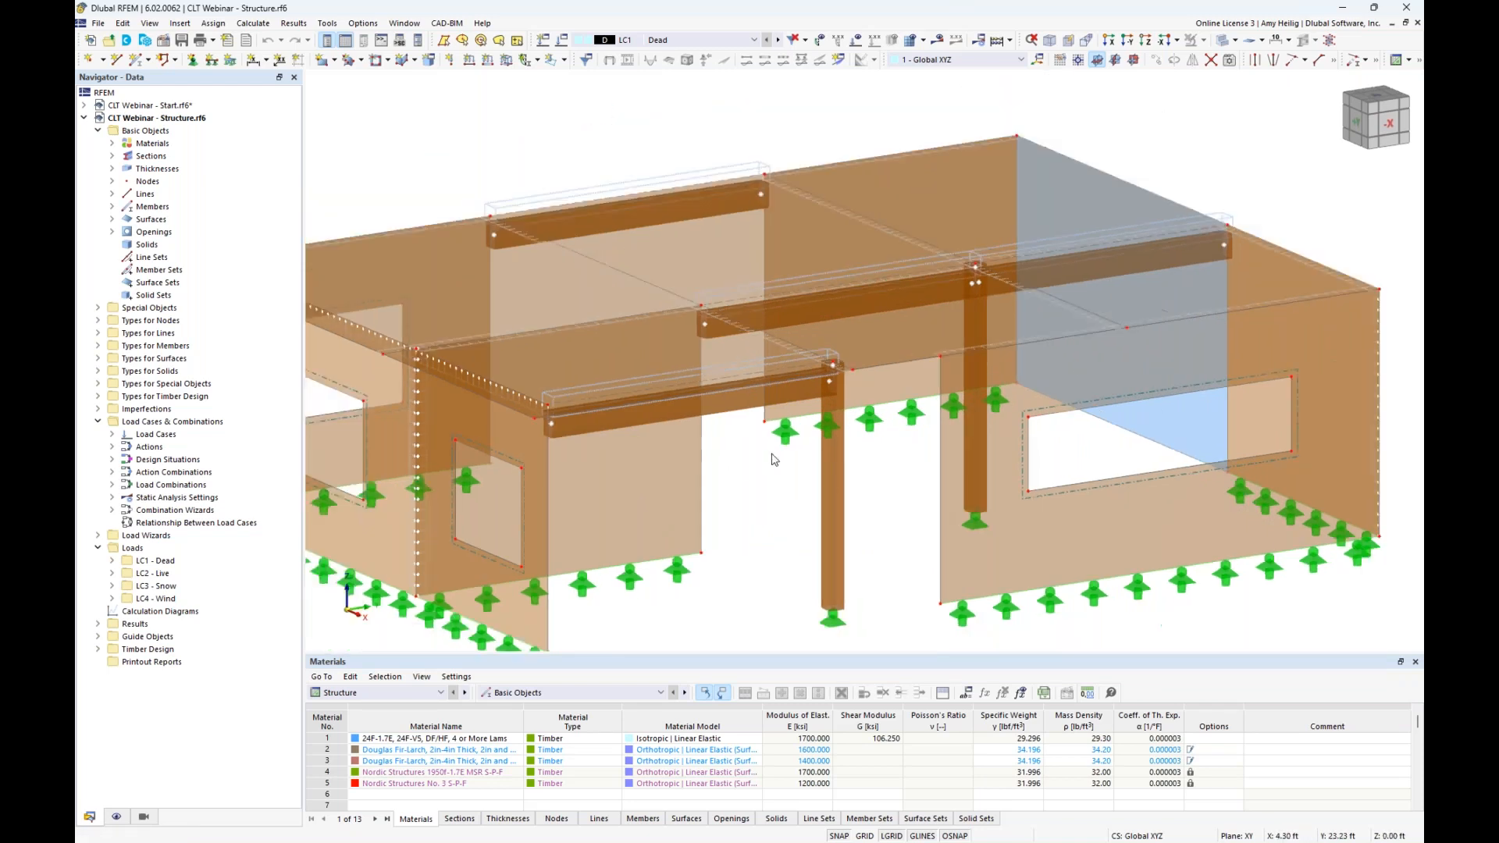
scroll(771, 460, down, 2)
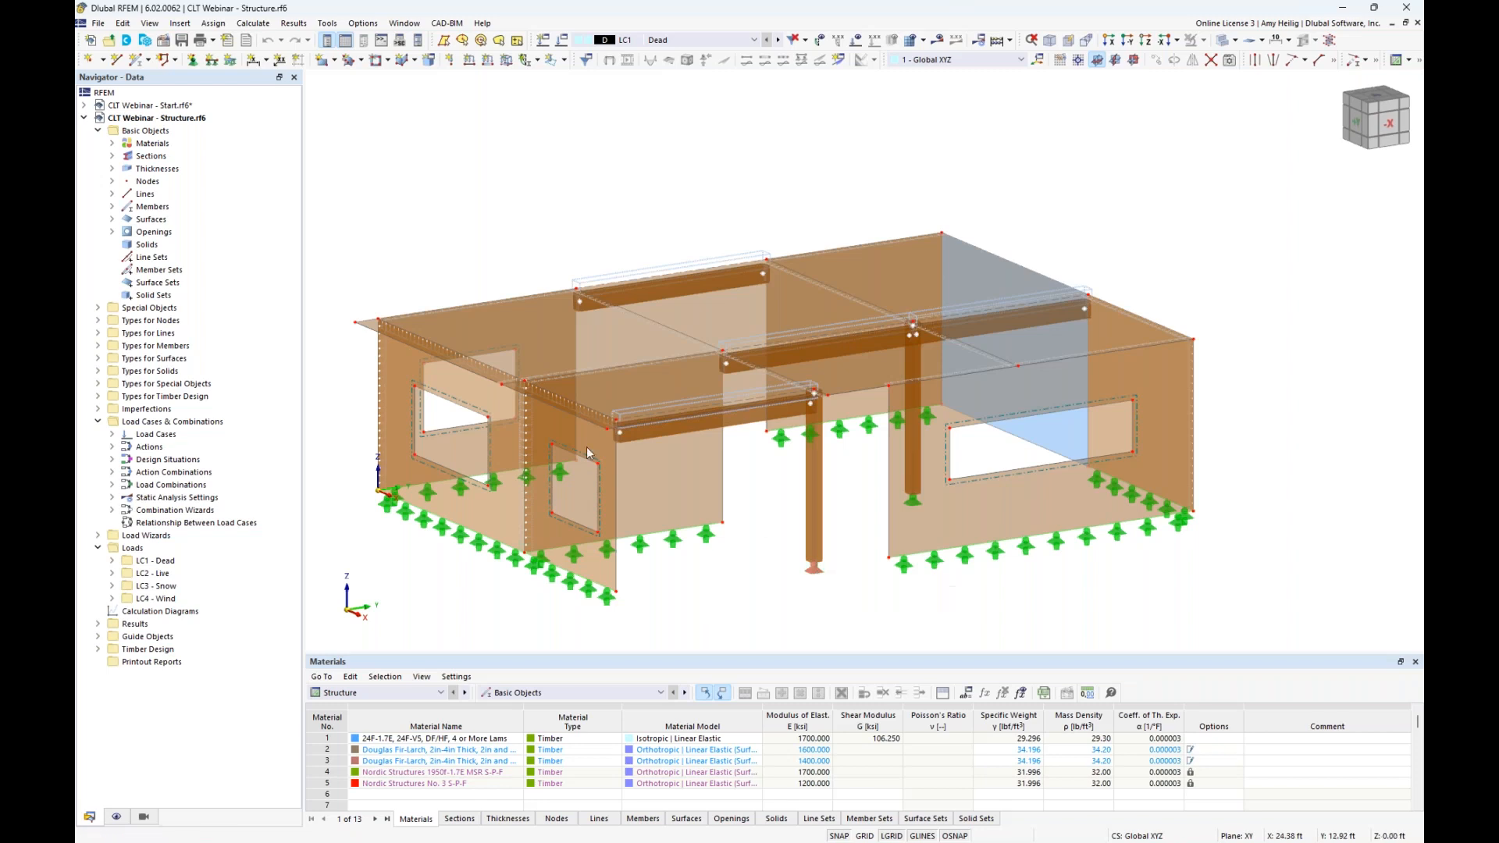
Check the stiffness type options of the blue end wall, Surface No. 22, without changing them, and view the surface within the whole structure
click(190, 63)
ctrl+middle_drag(1136, 593, 1097, 530)
scroll(1035, 597, up, 1)
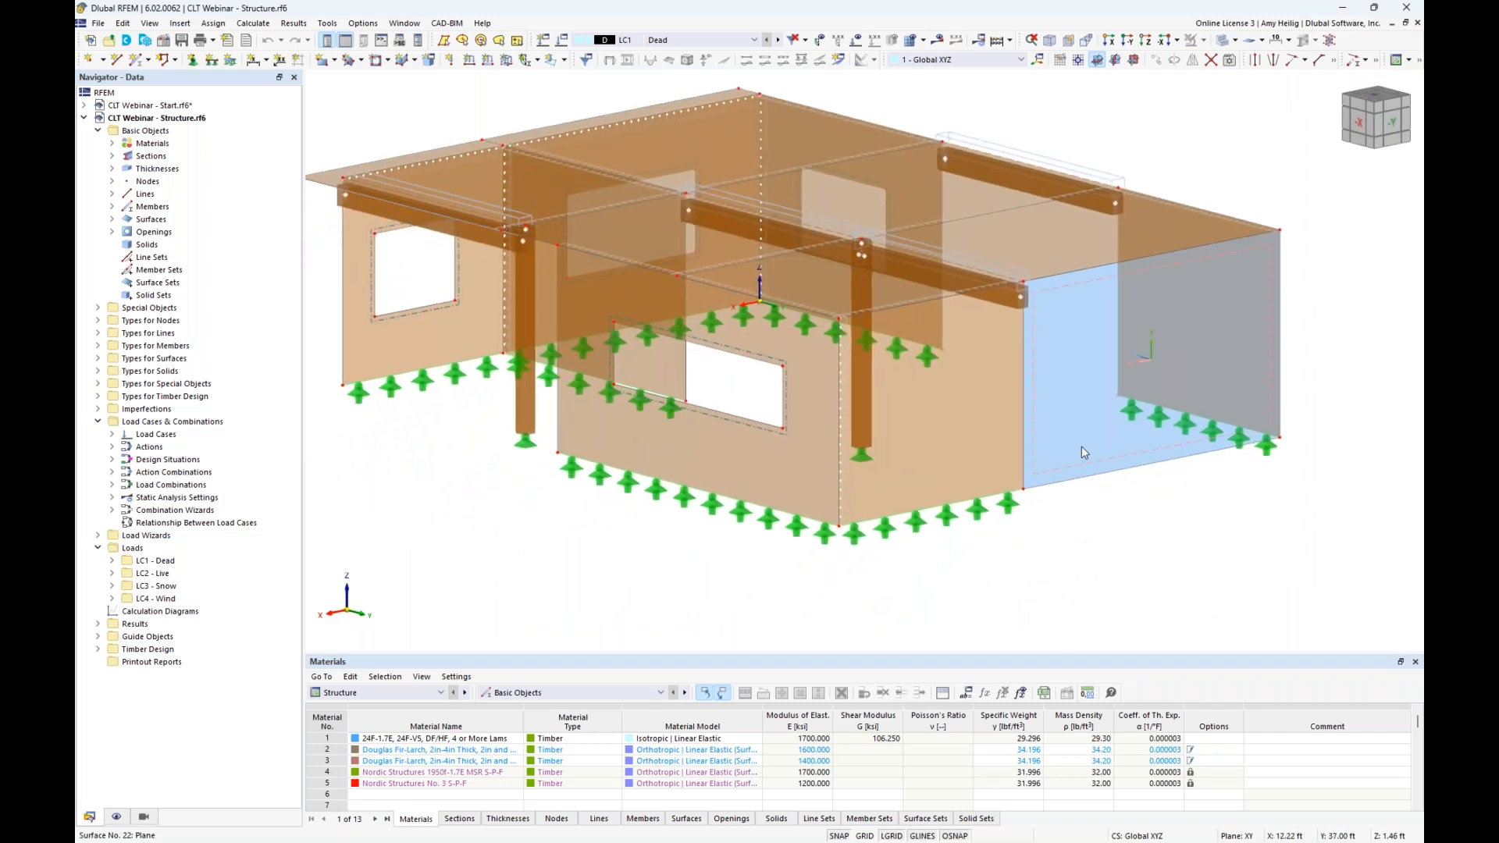
double_click(1081, 448)
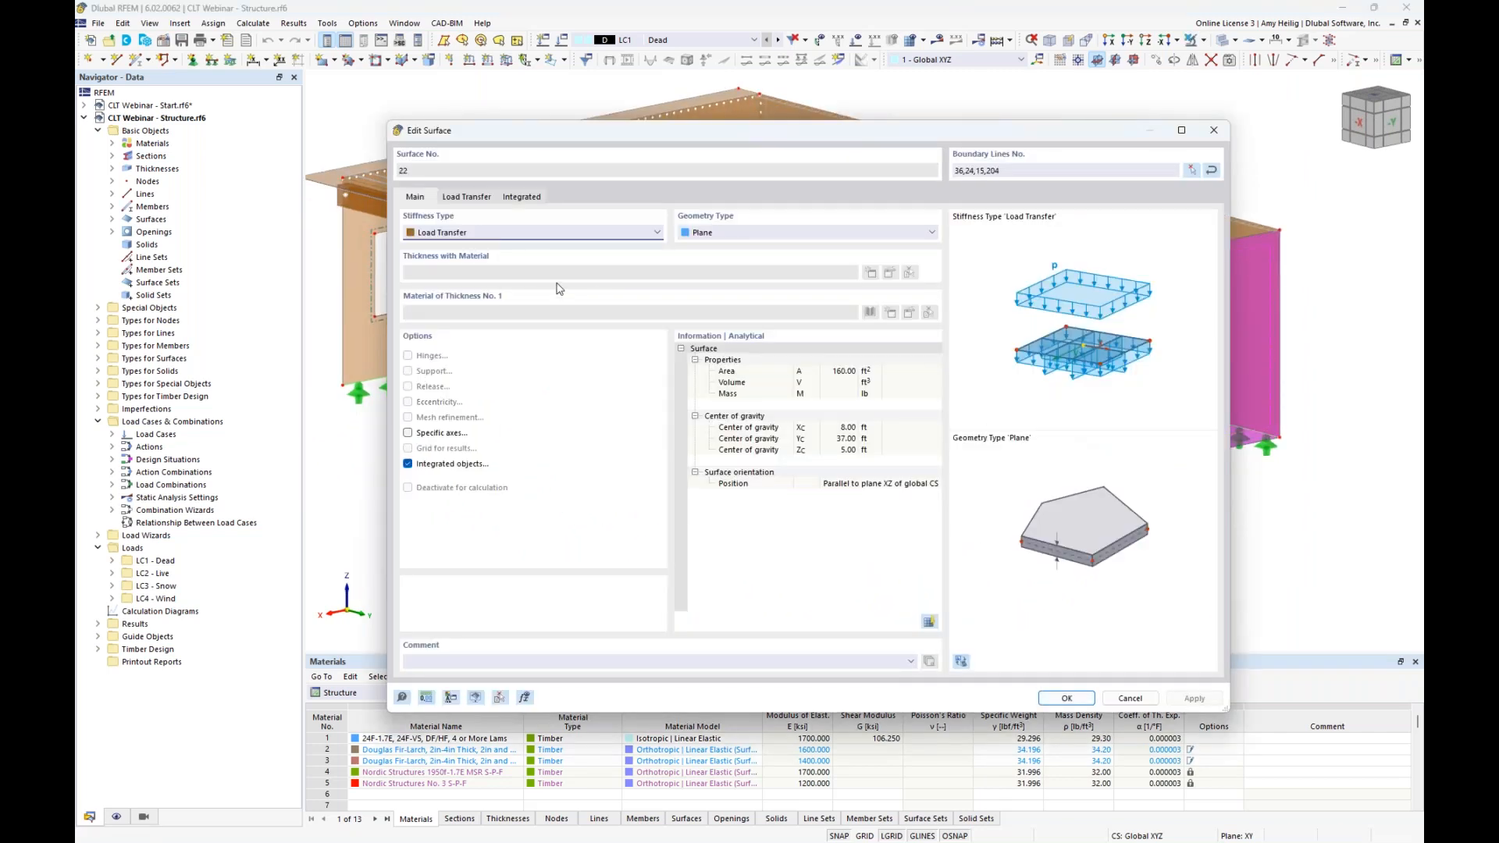
click(517, 233)
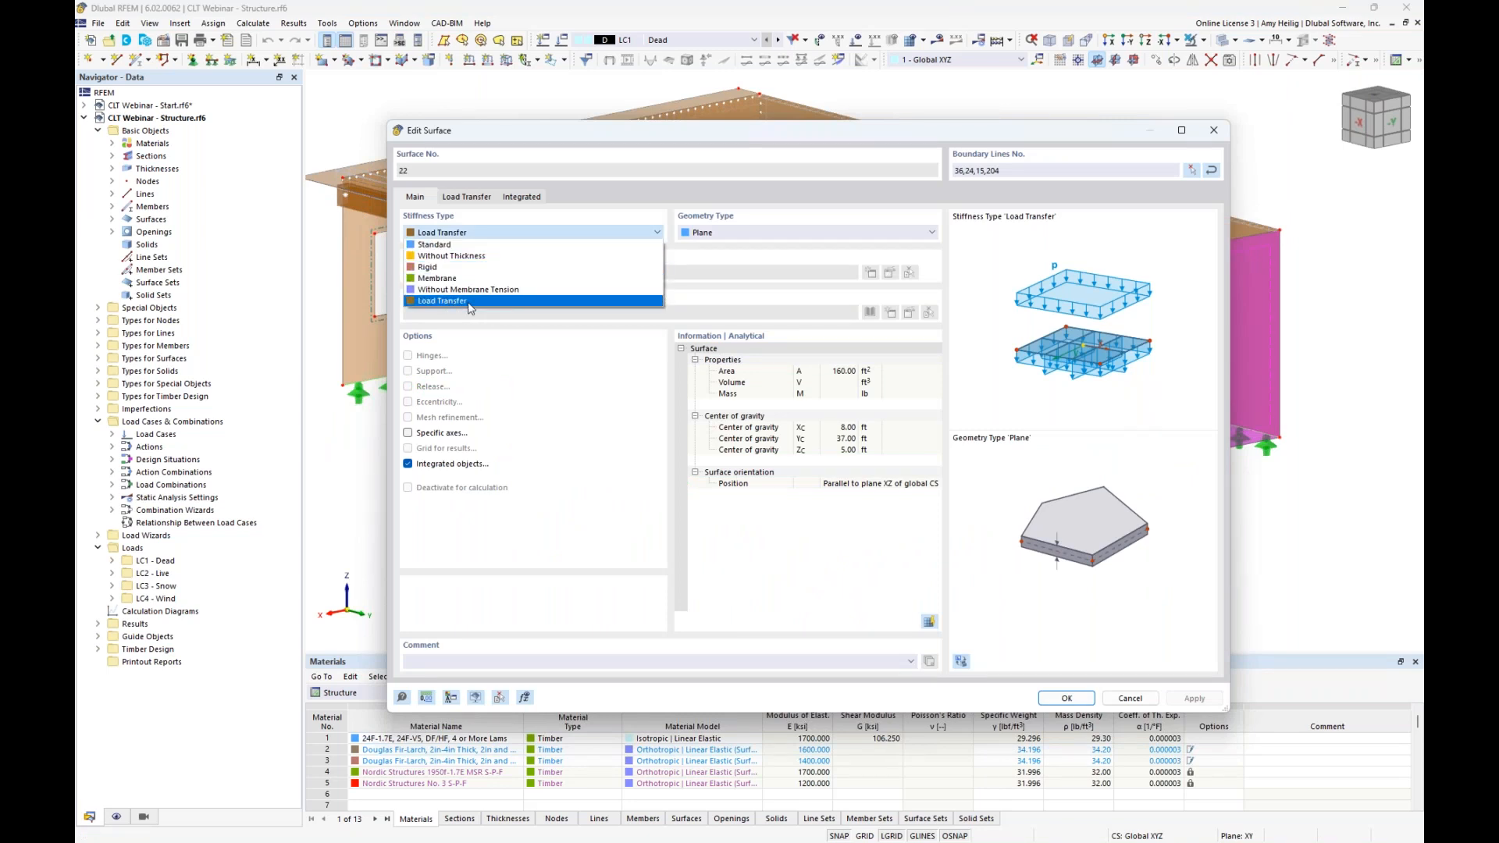
click(470, 304)
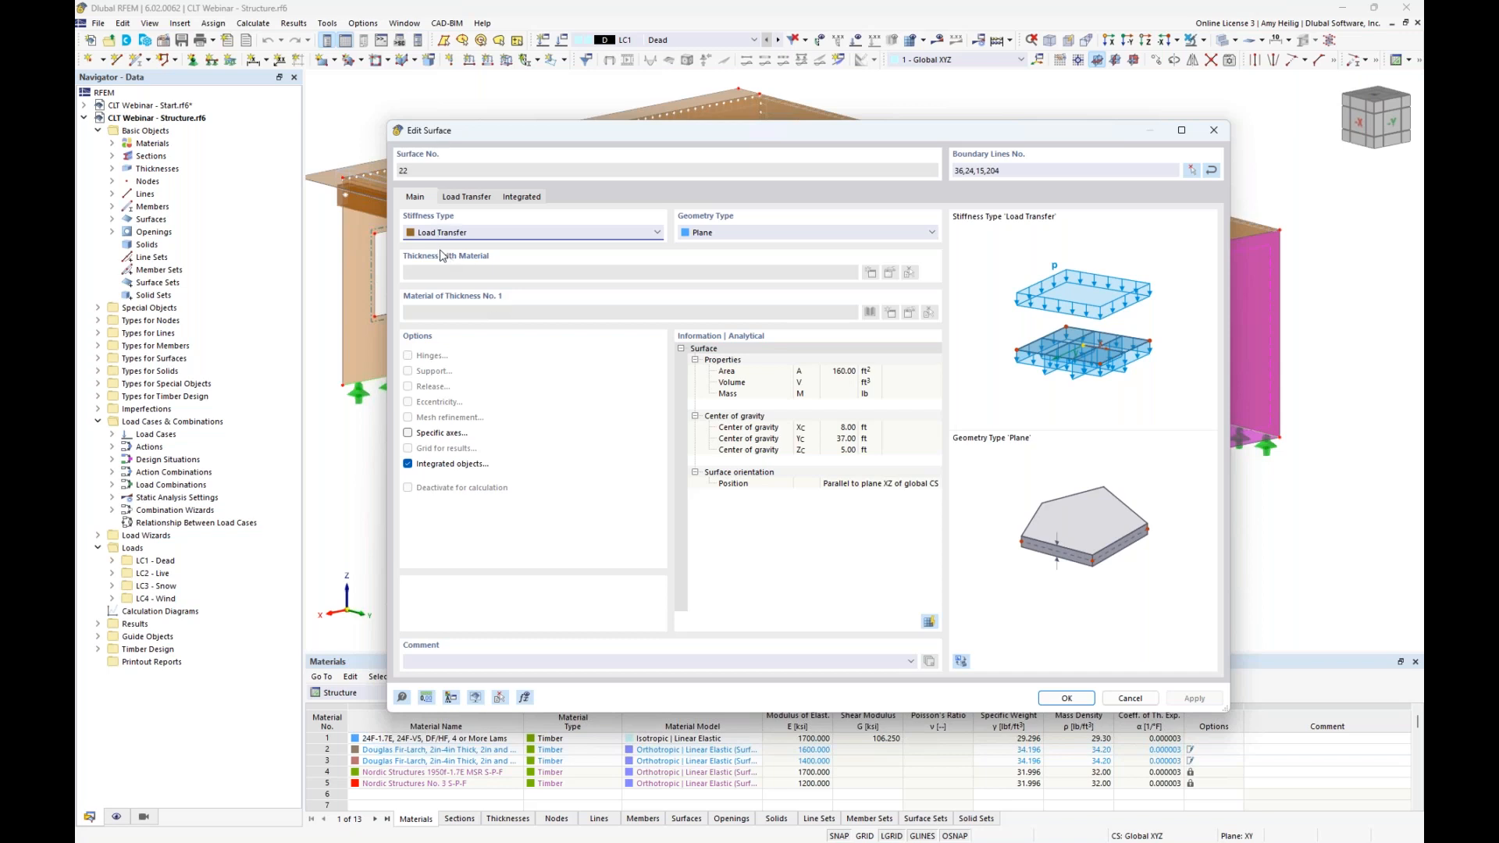
click(1131, 700)
middle_drag(1127, 546, 984, 578)
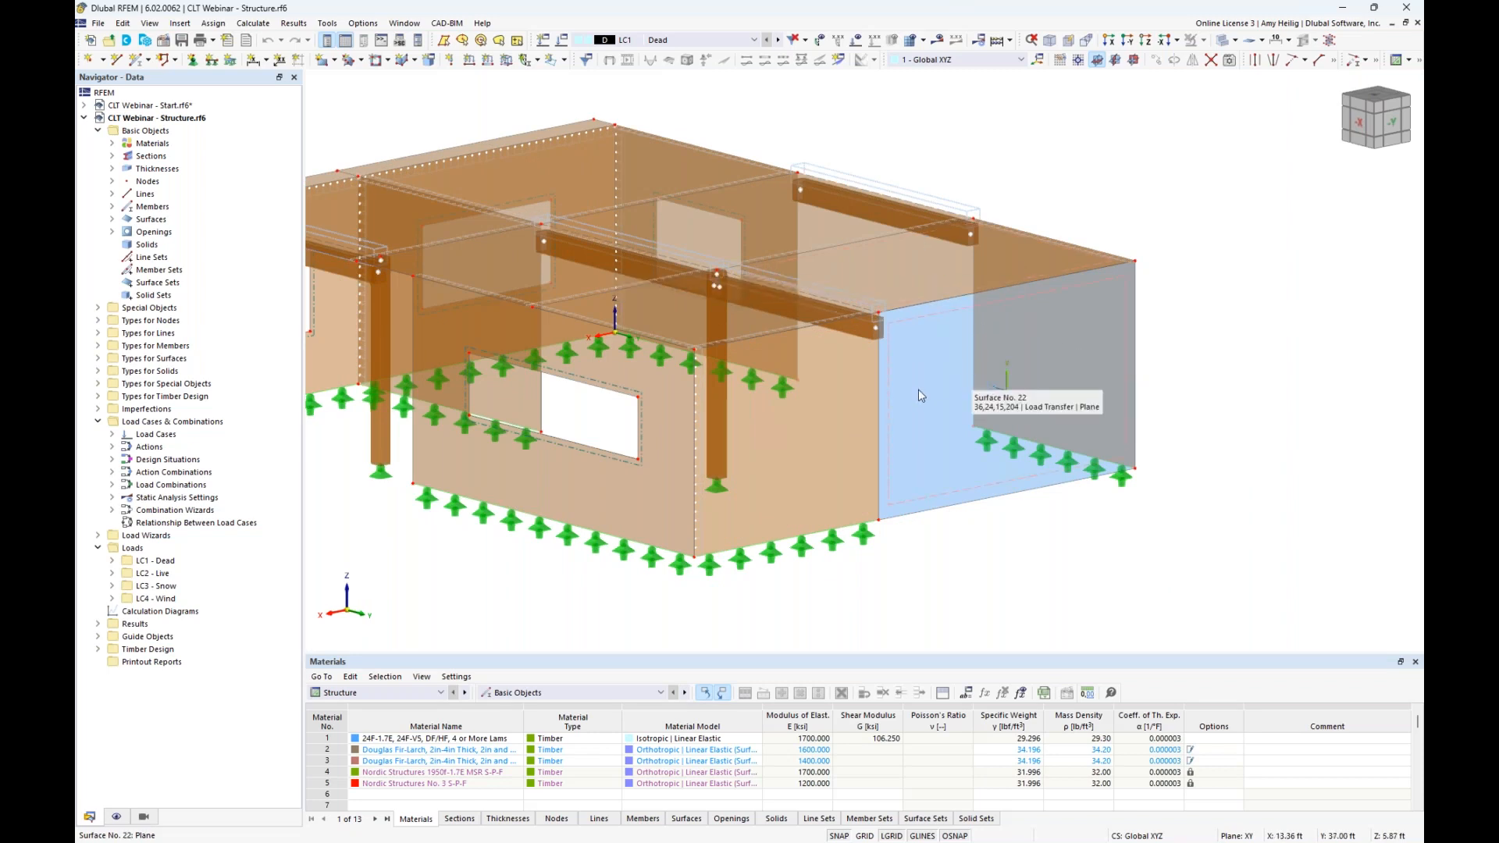
scroll(971, 593, down, 2)
ctrl+middle_drag(971, 594, 1177, 596)
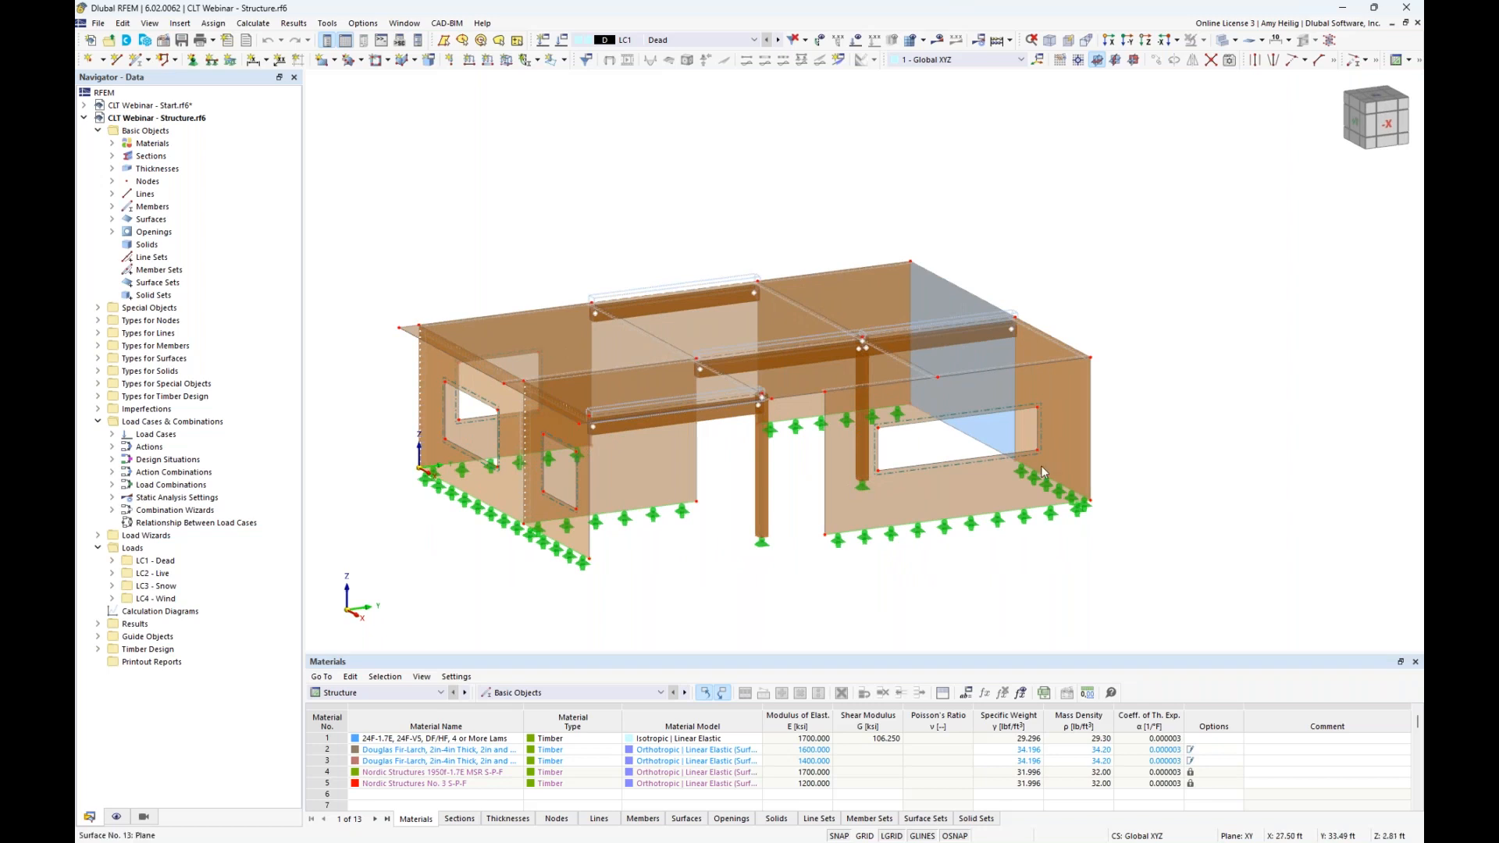
middle_drag(800, 585, 836, 576)
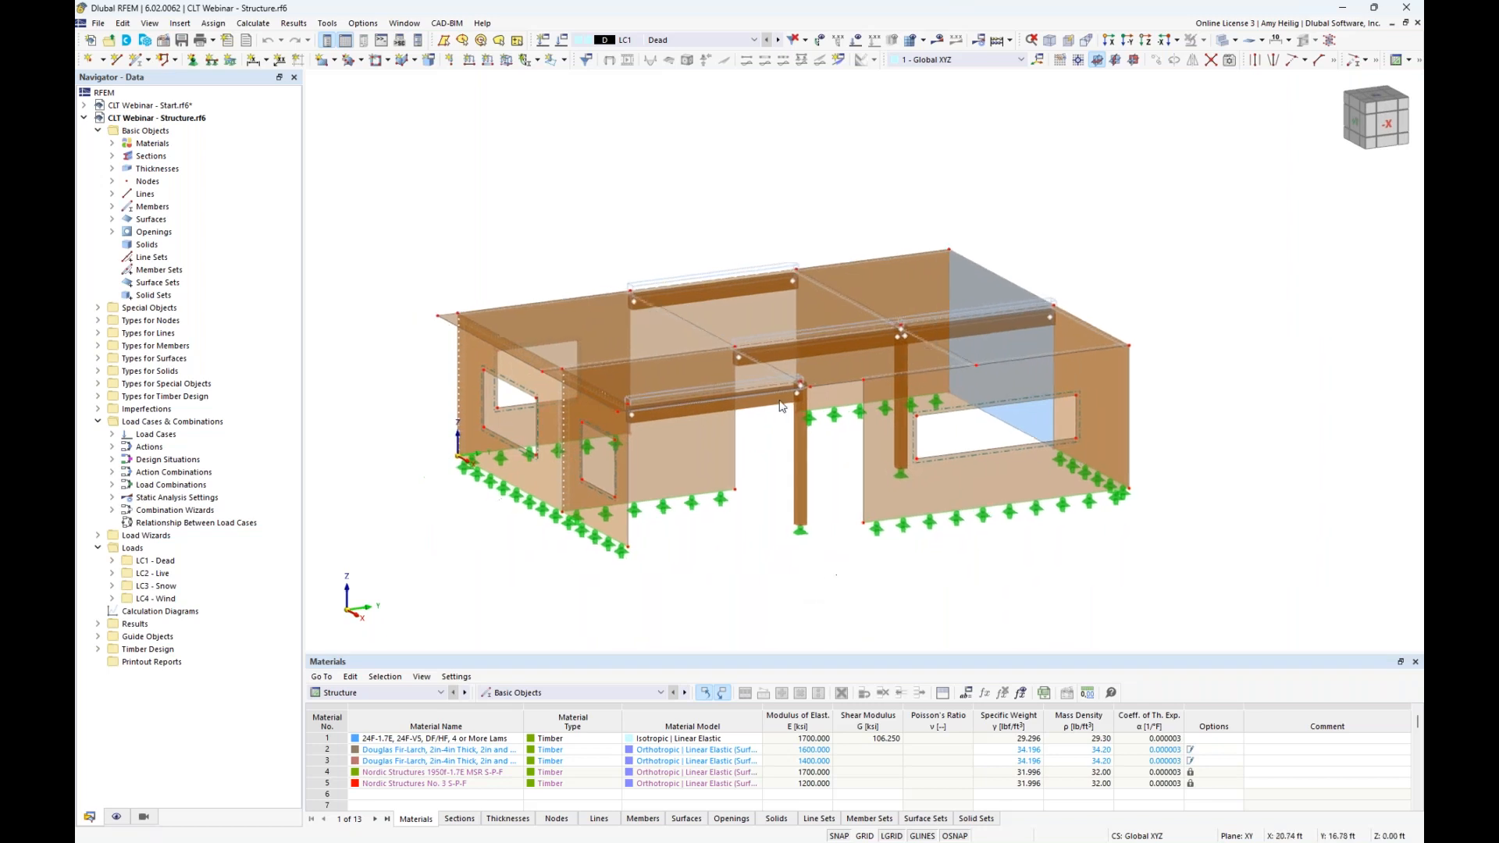
Review the load cases and look through the action categories available for the live load case LC2
click(561, 41)
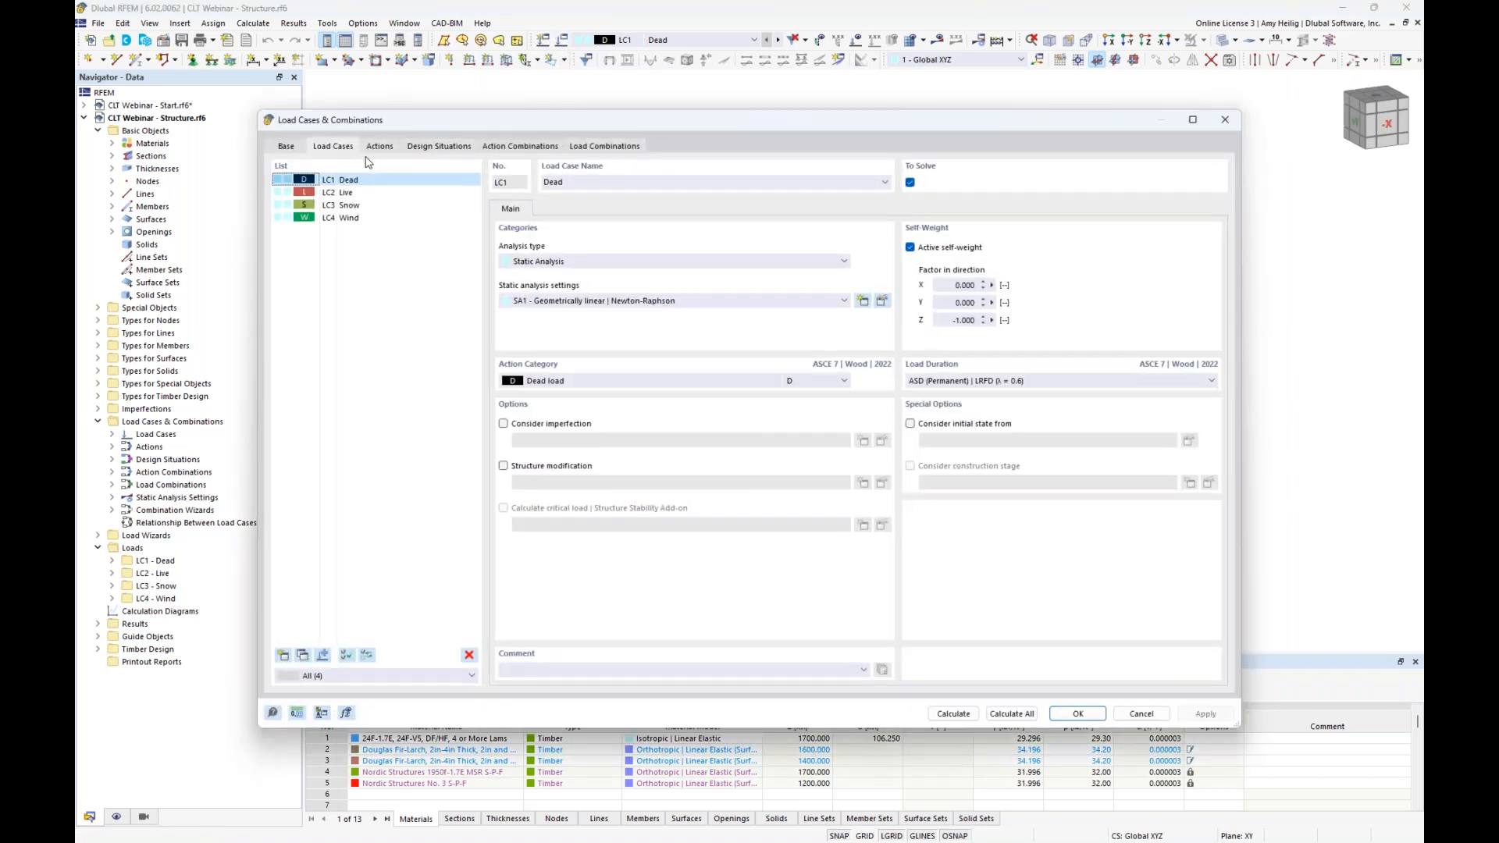
click(341, 192)
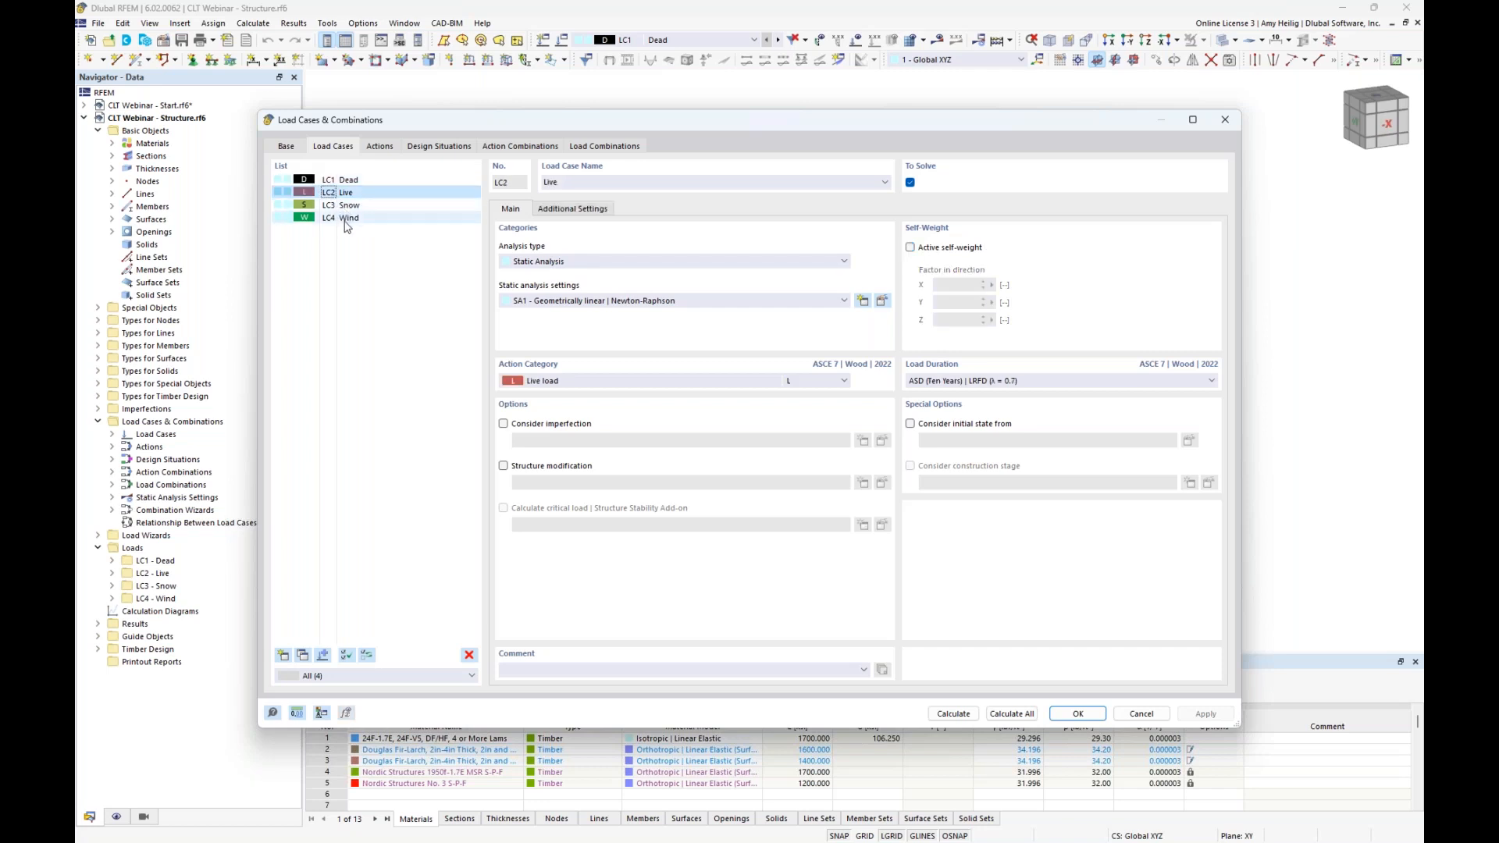
click(621, 387)
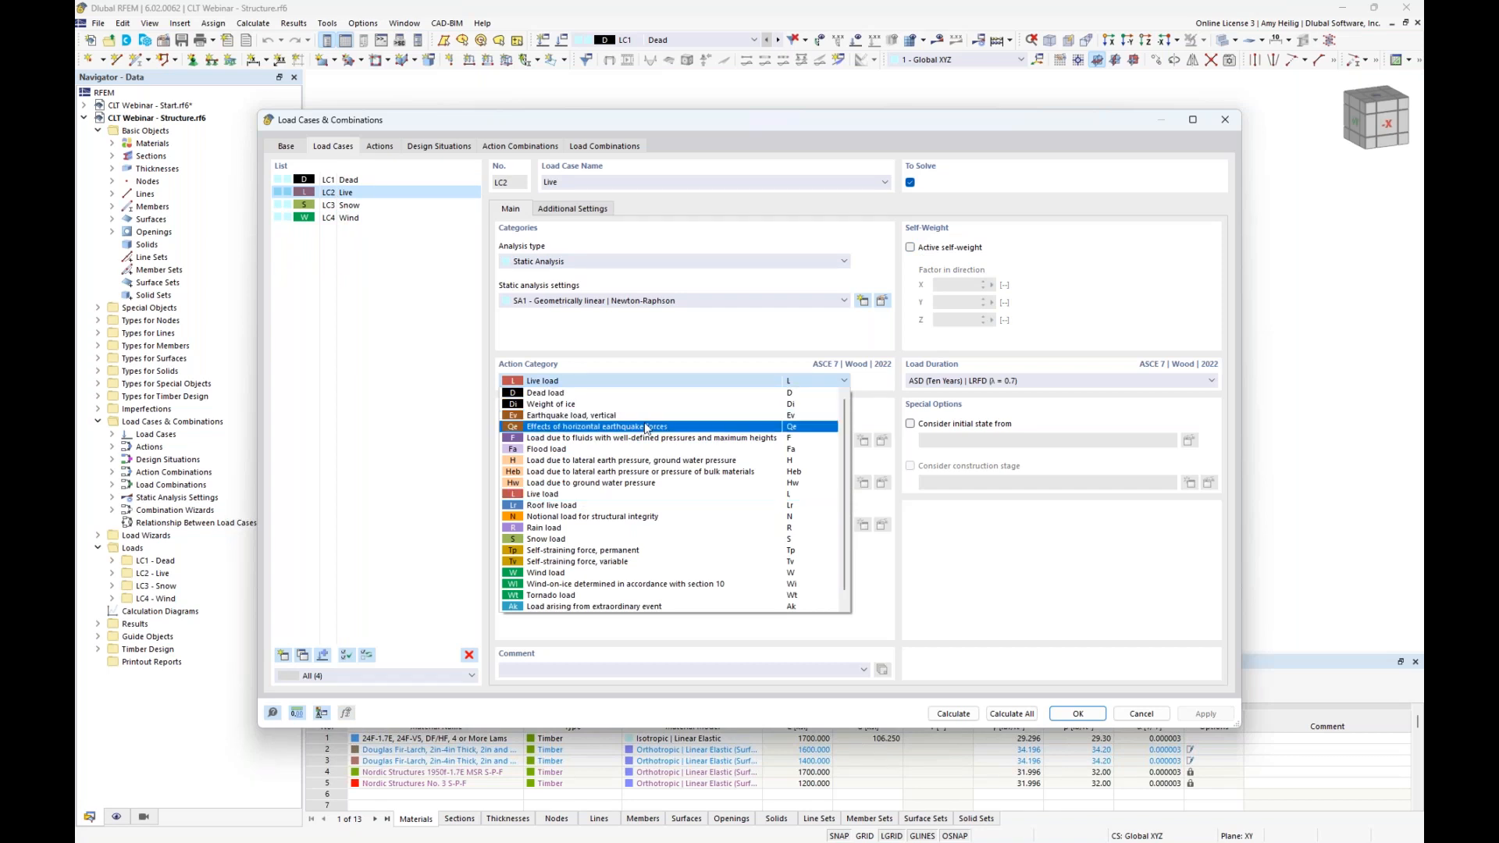
Review the available action categories and load durations for the Live load case
click(691, 340)
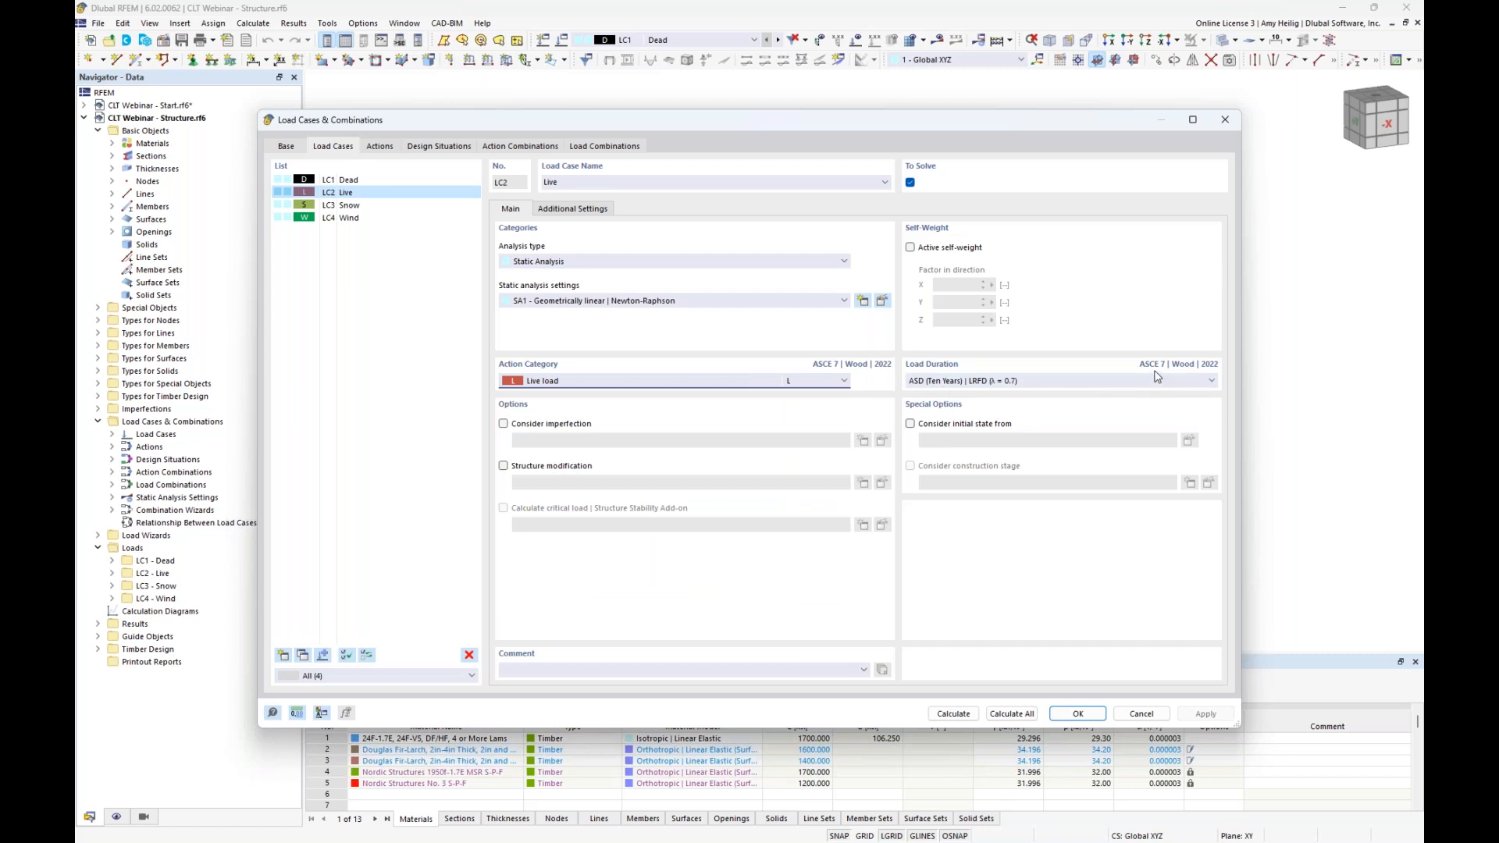
click(1067, 386)
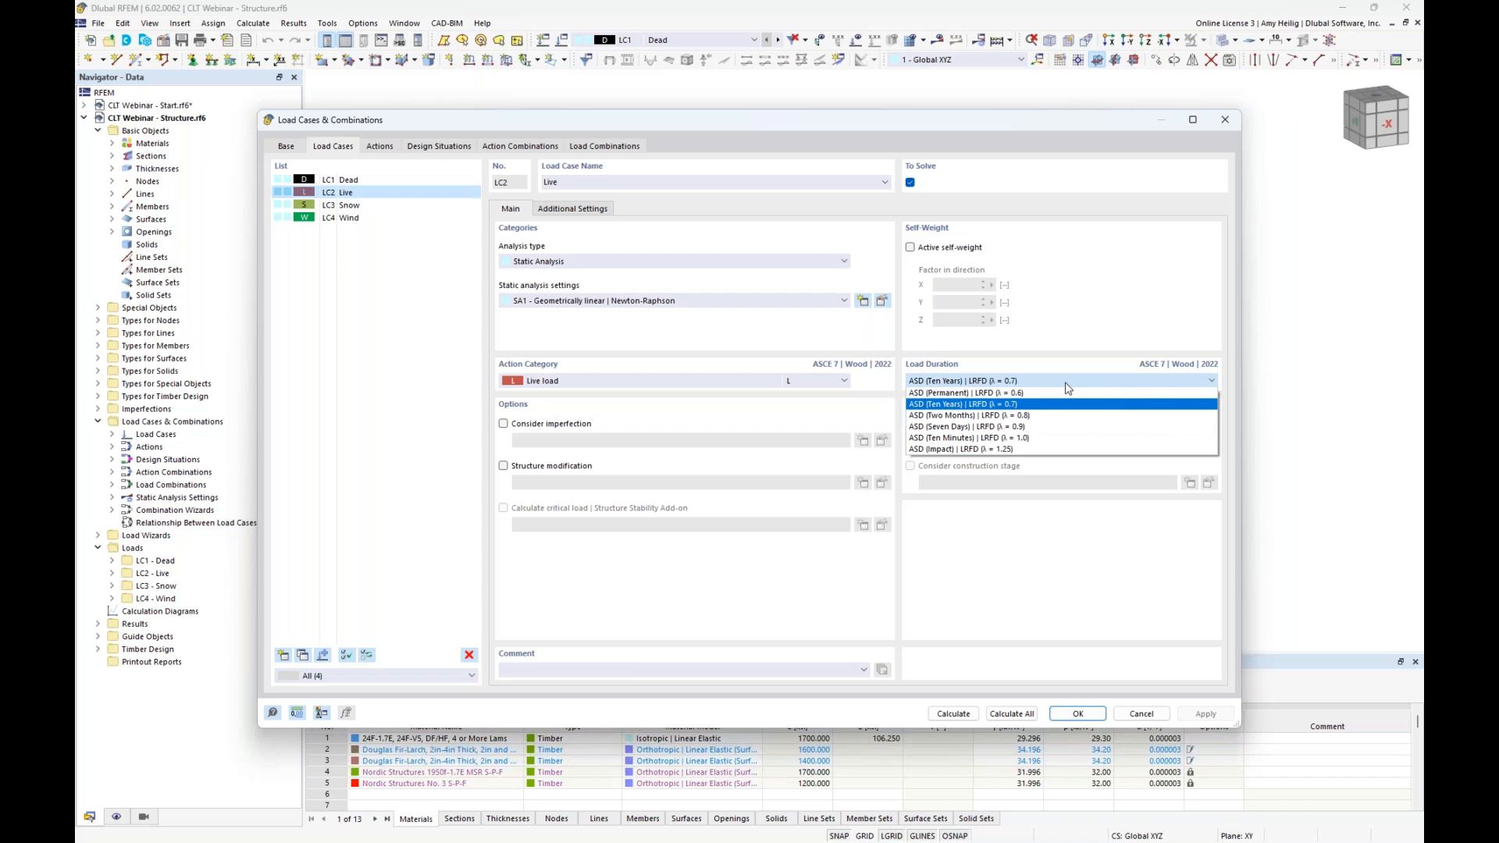
click(1080, 368)
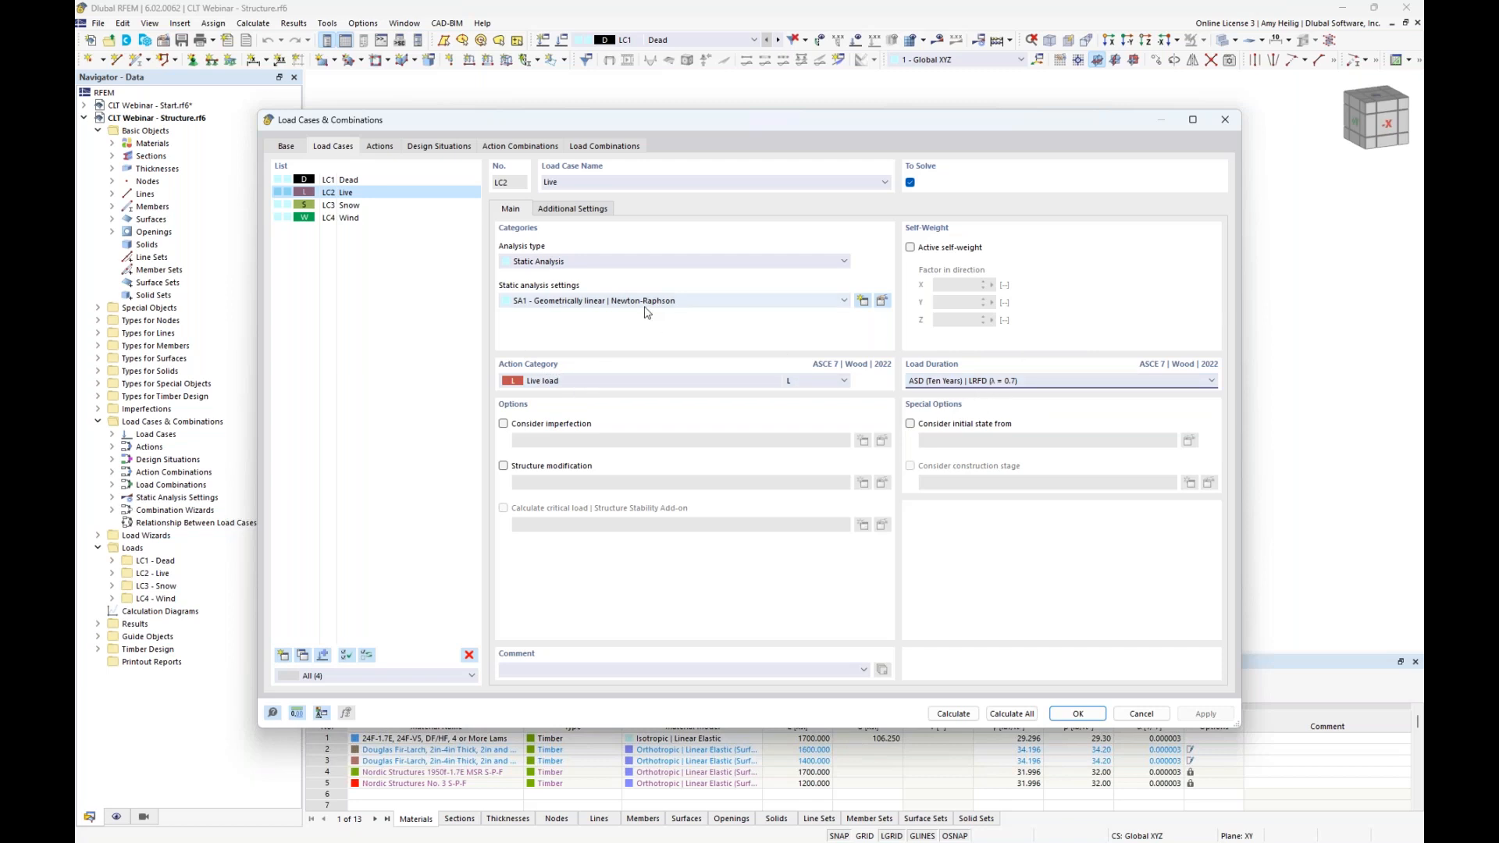
Review the design situations for LRFD, ASD and serviceability, including the combination rules for Section 2.4 (ASD)
click(444, 148)
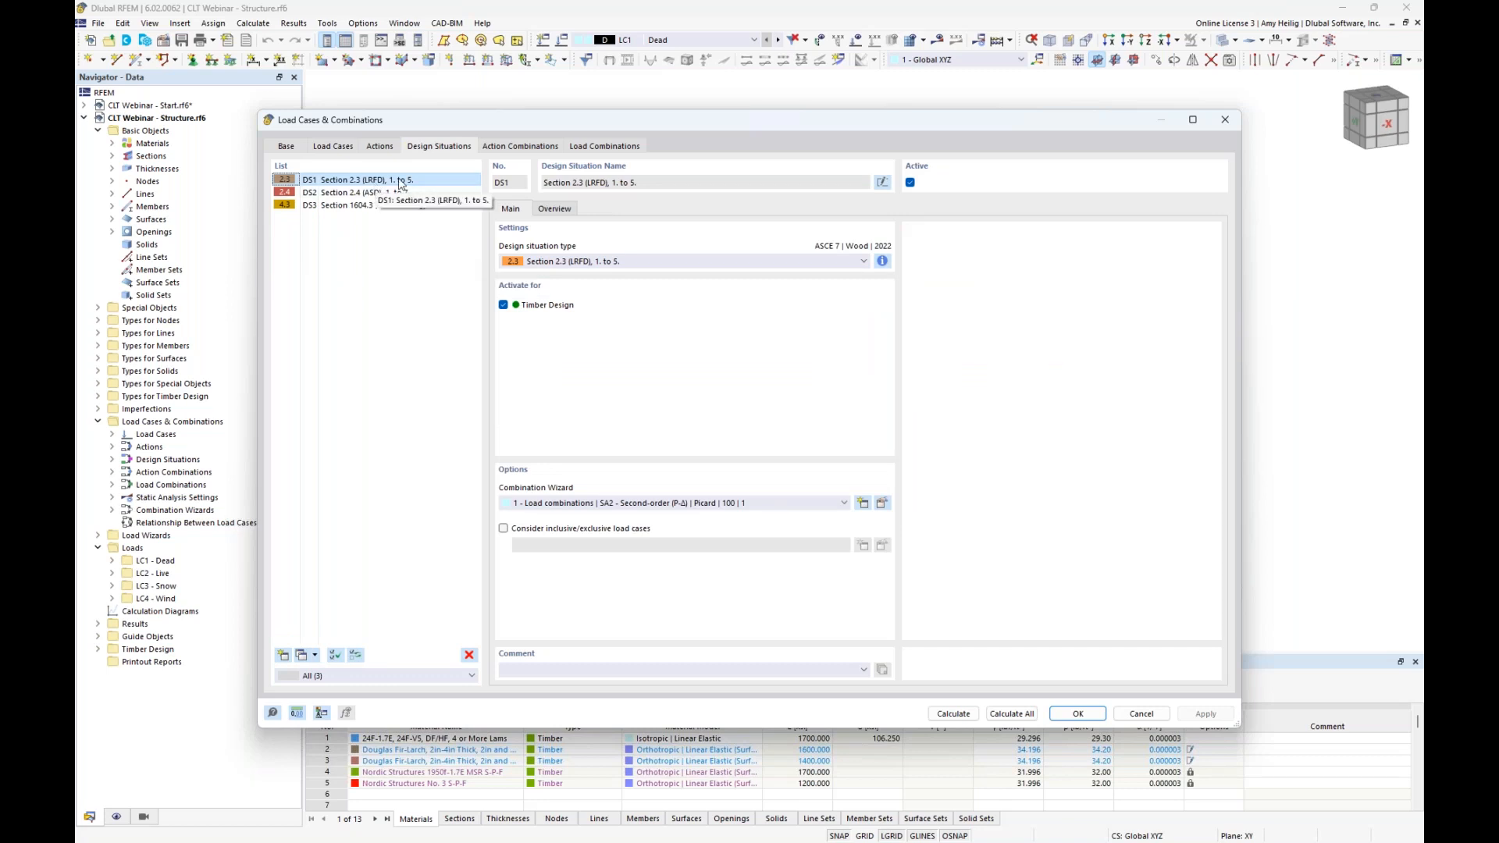
click(364, 195)
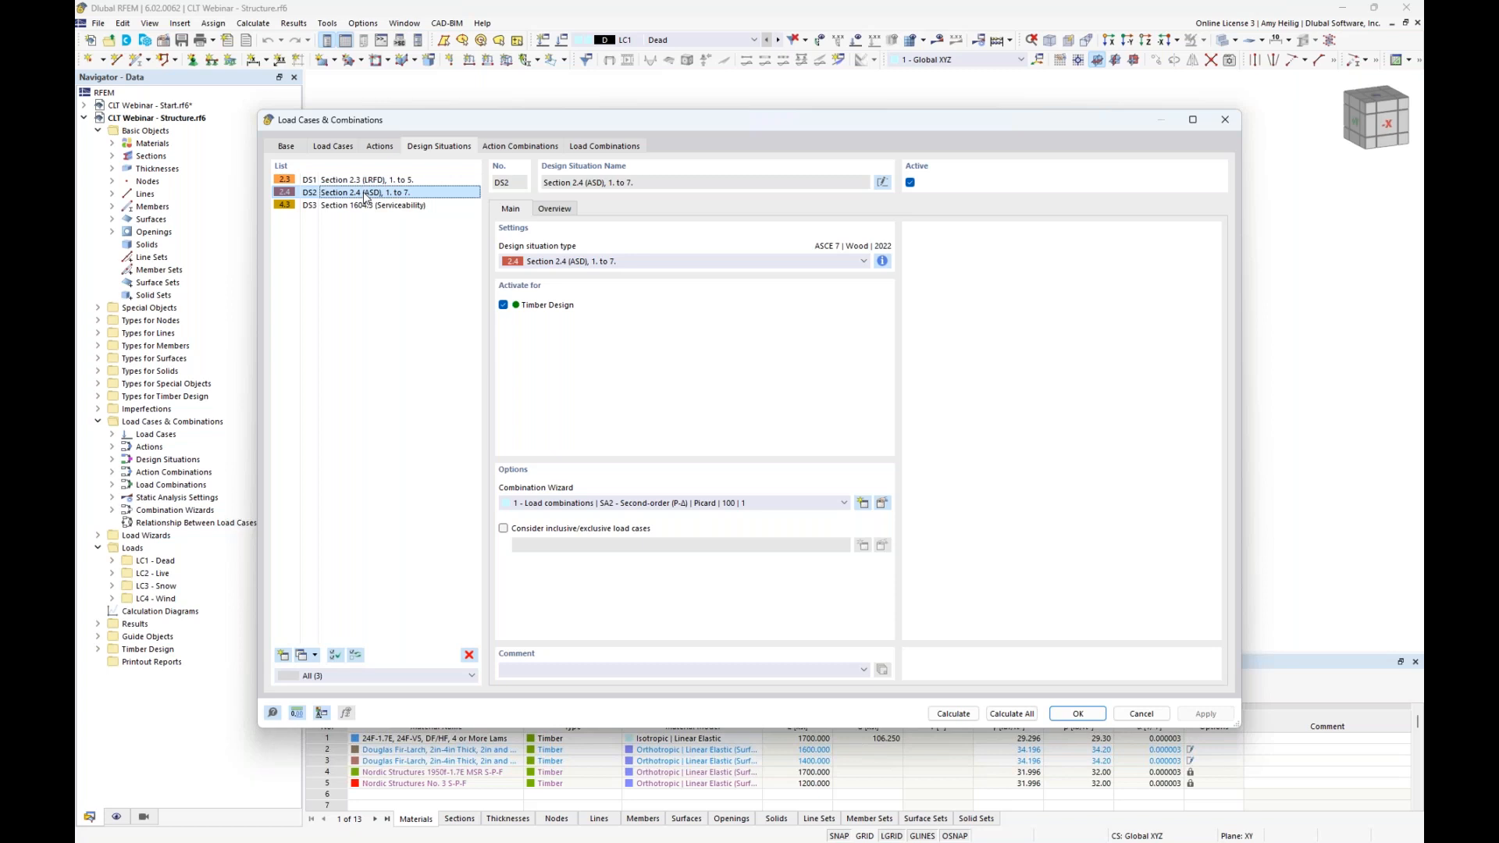
click(882, 262)
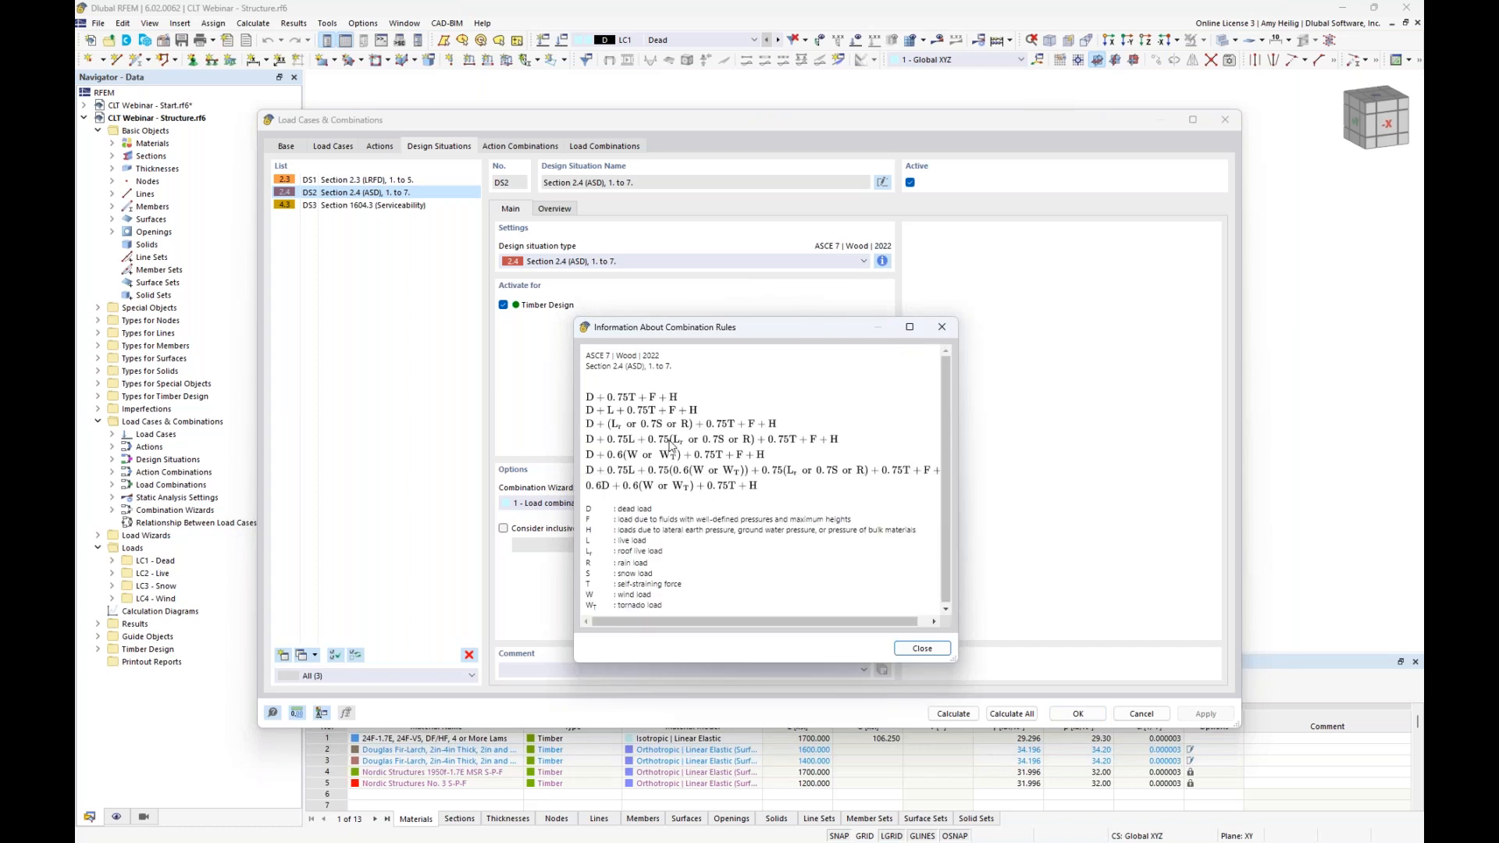
click(942, 328)
click(438, 205)
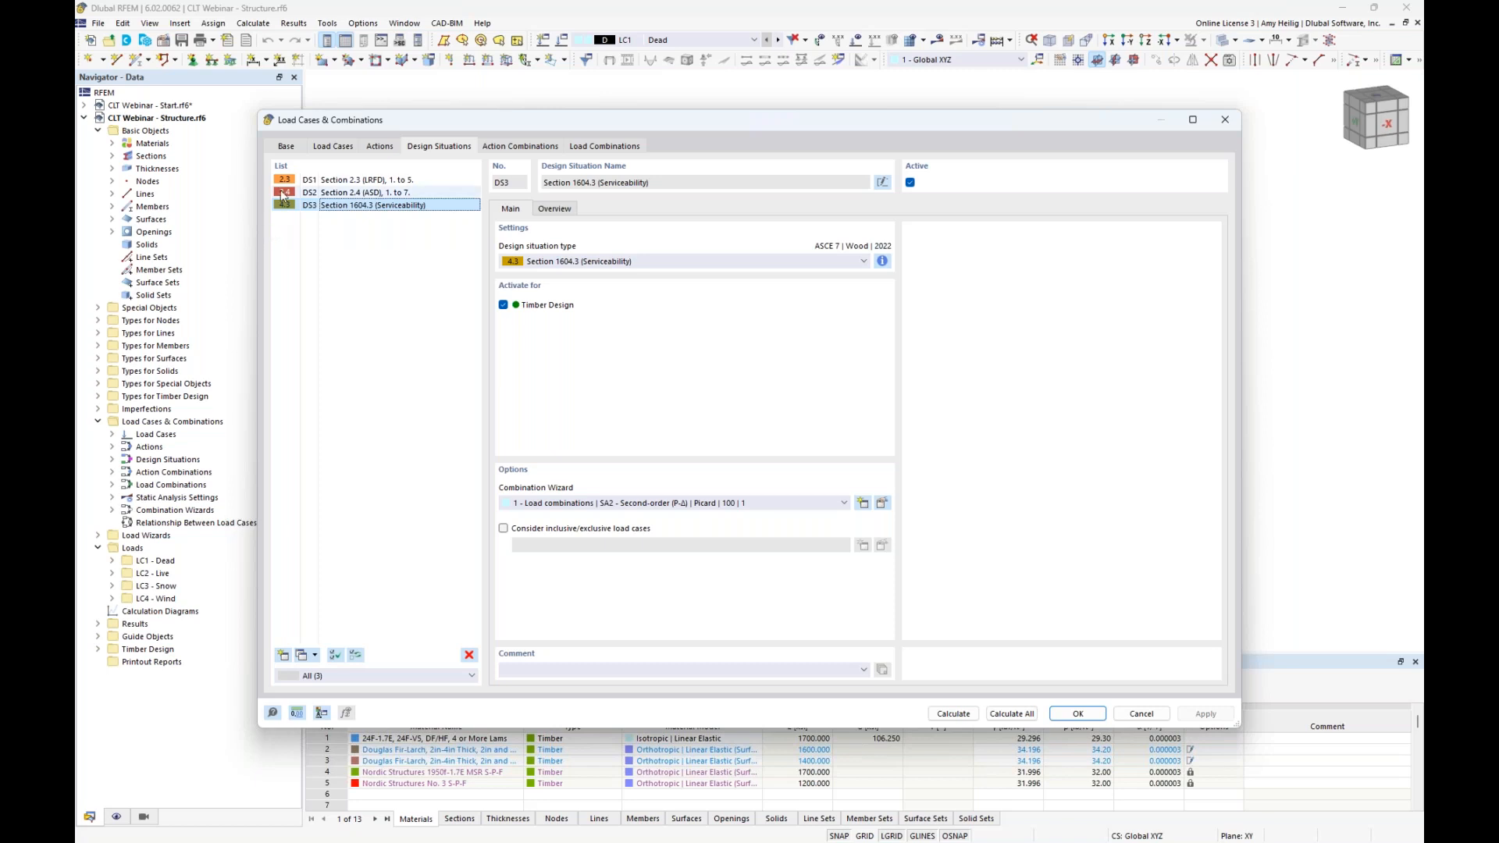
Review the available standard groups and editions for the combination wizard, keeping ASCE 7 | Wood and 2022
click(283, 146)
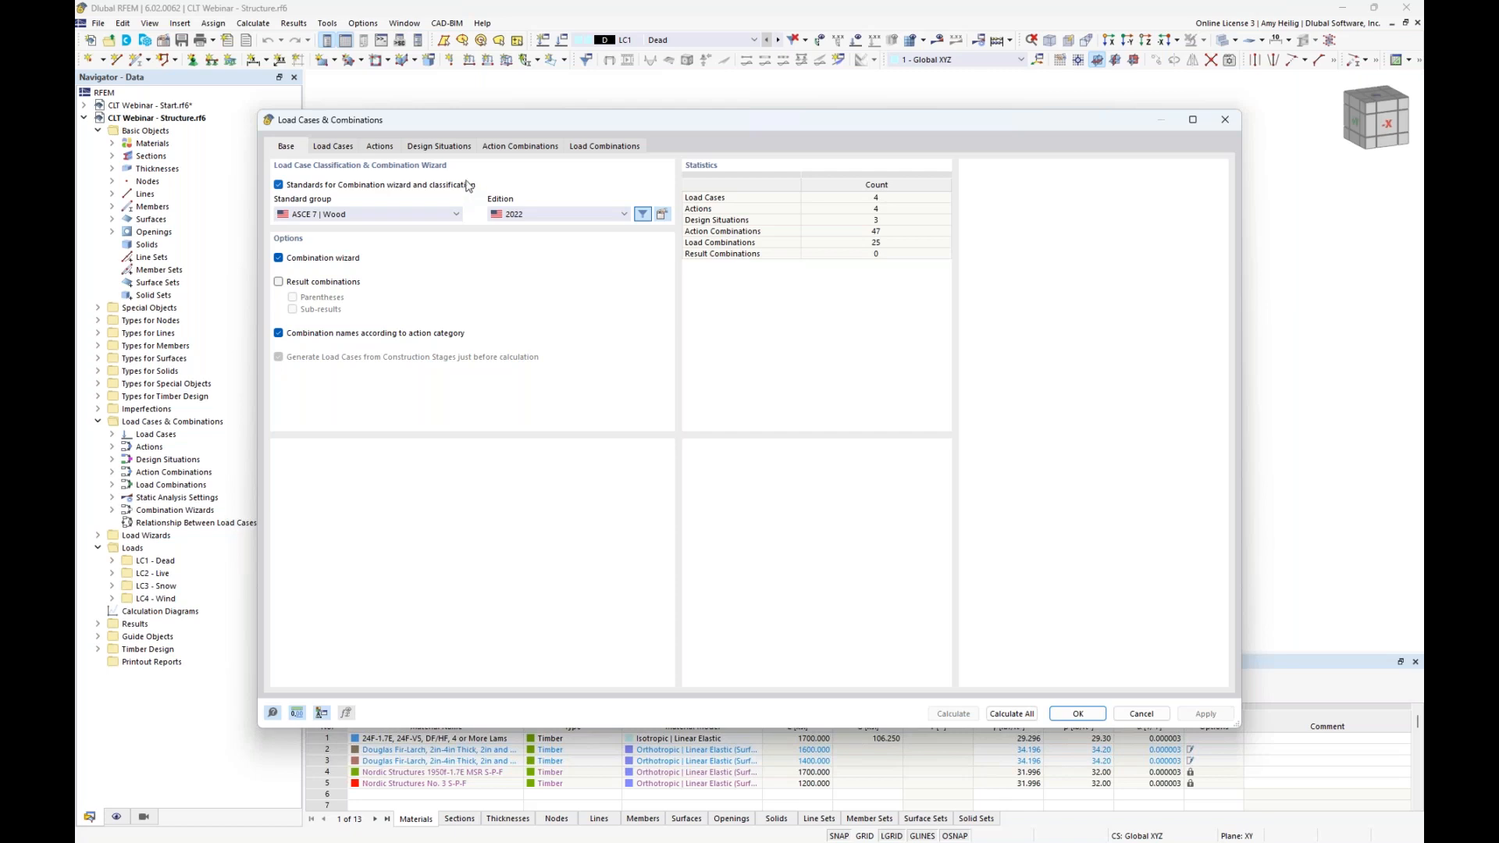
click(356, 215)
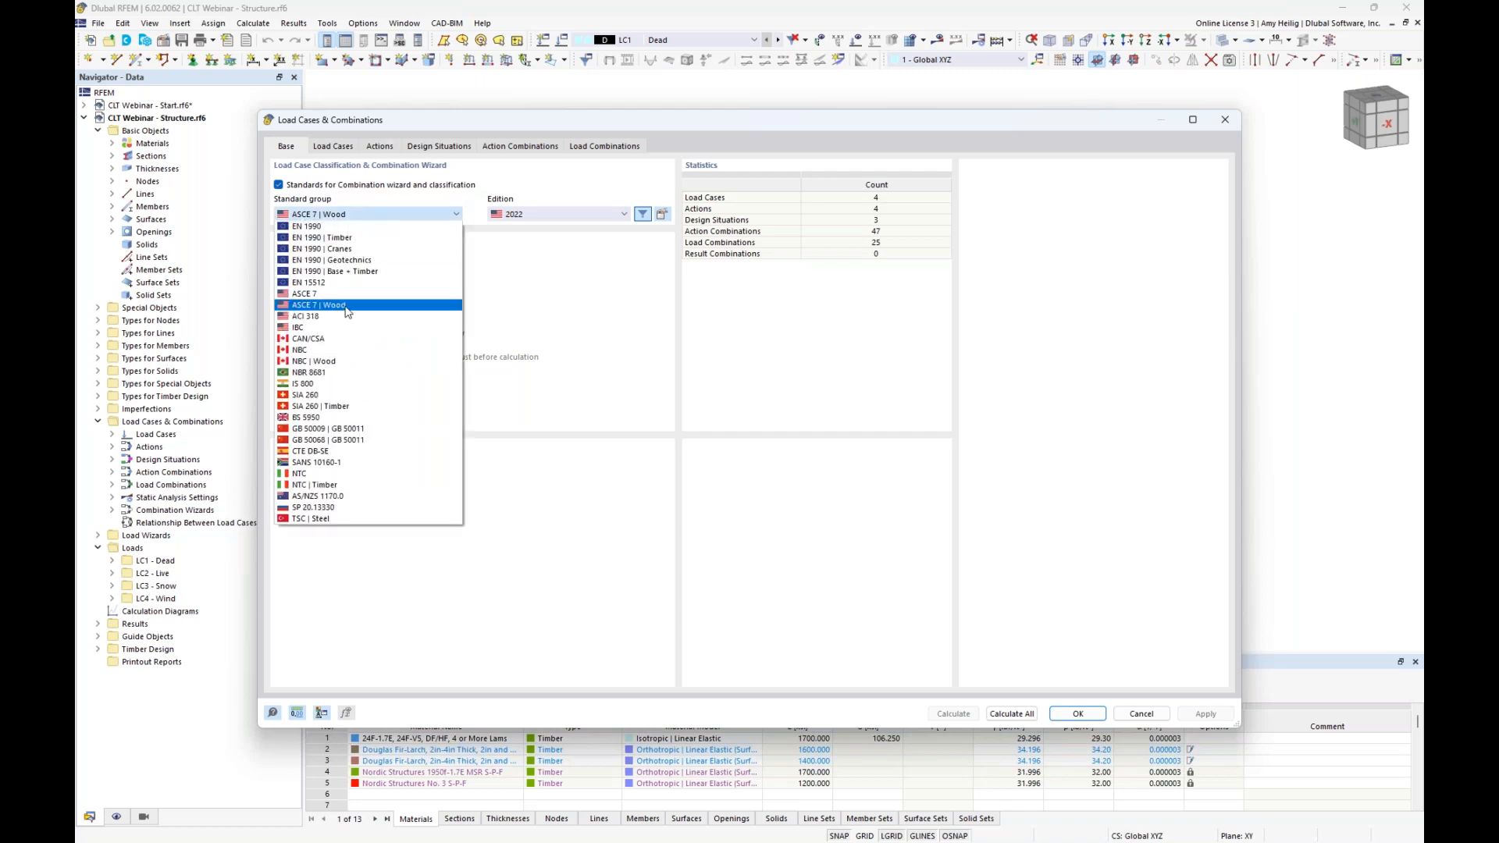
click(509, 306)
click(541, 216)
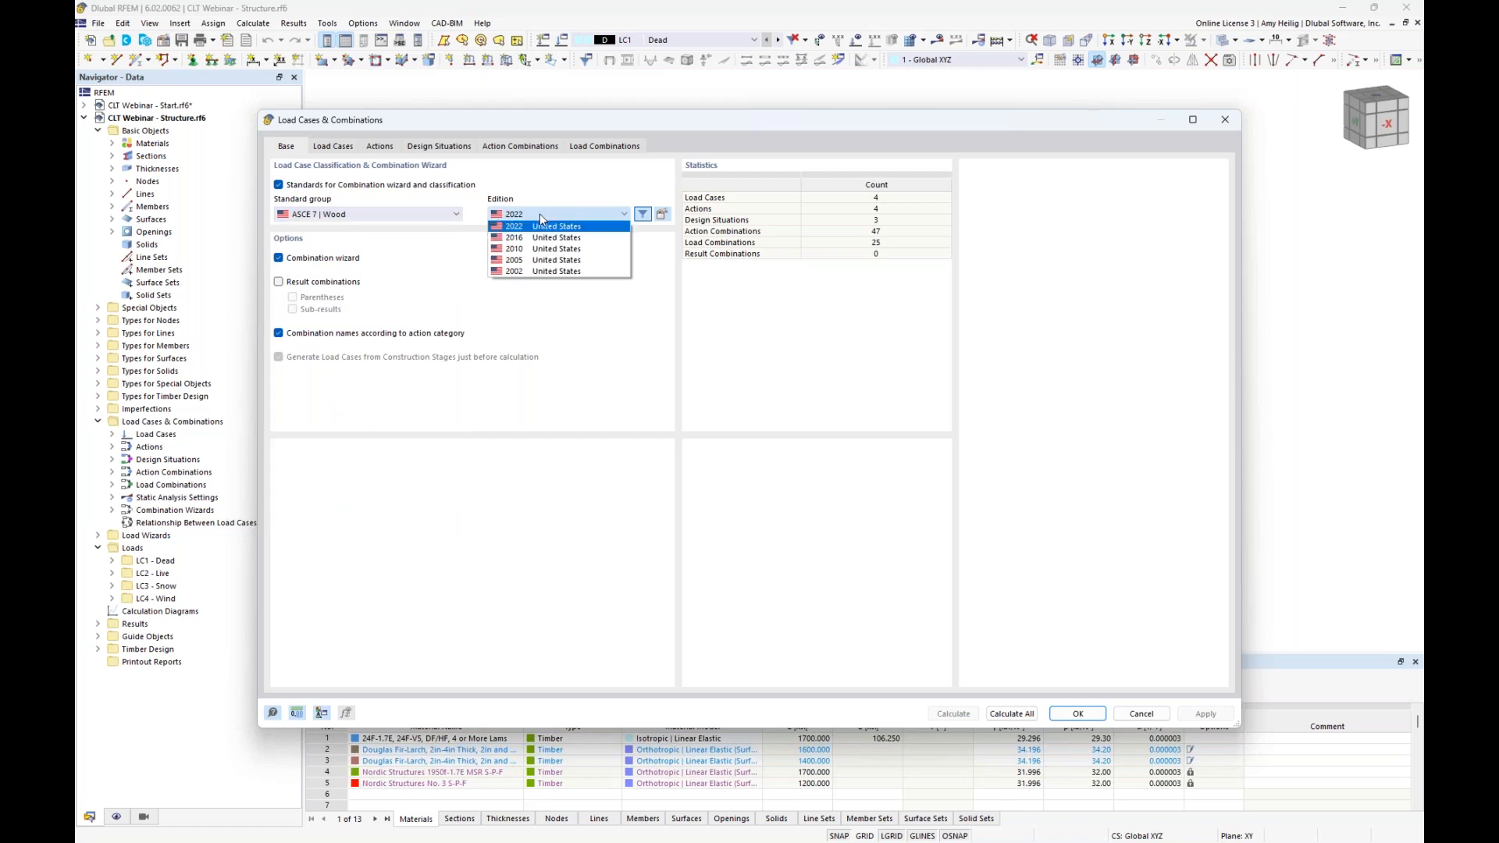
click(648, 259)
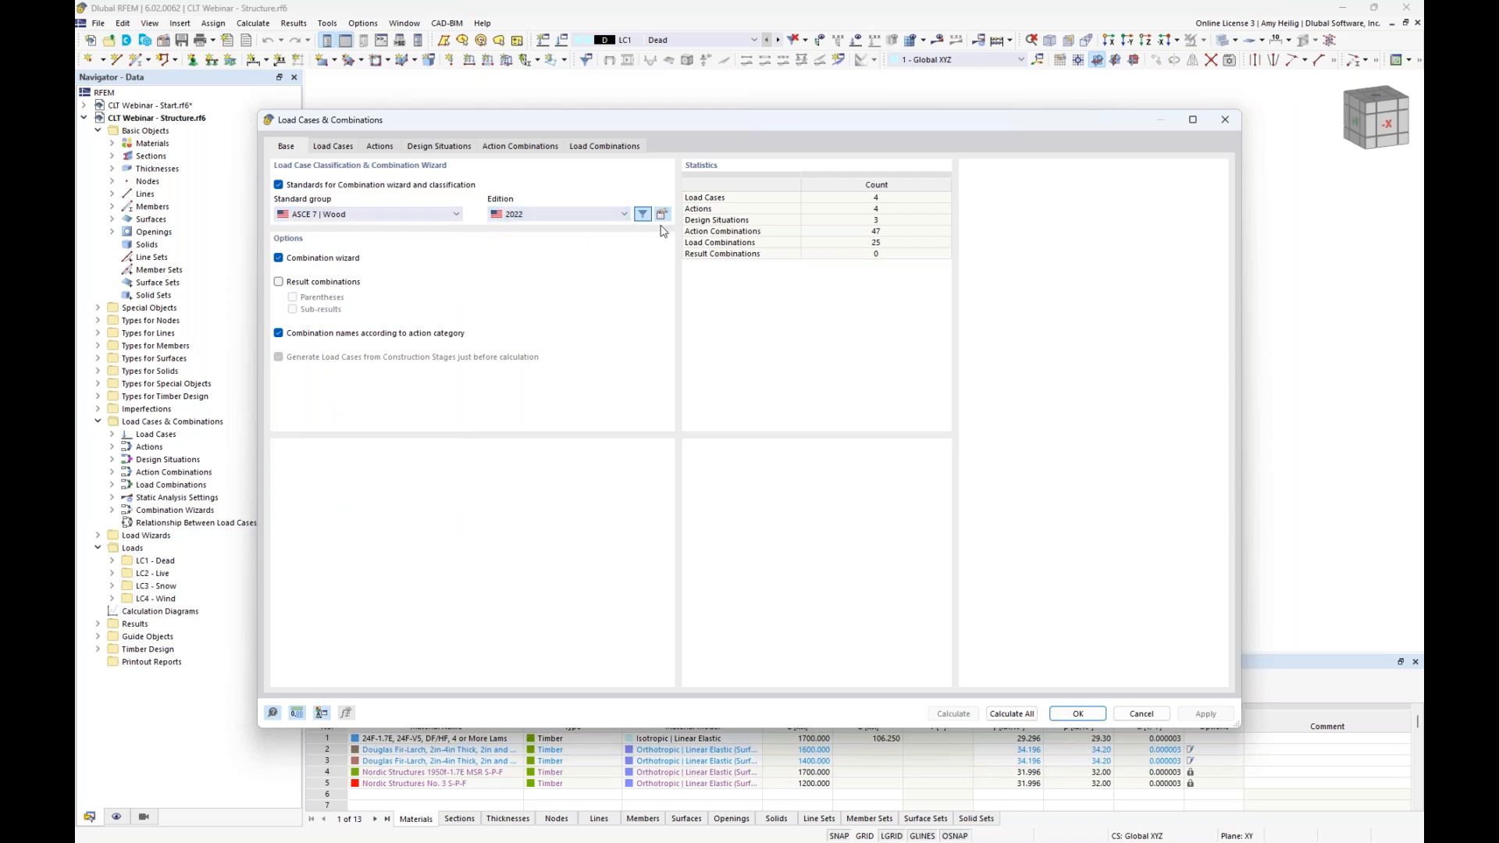
Look up the creep factor choices in the ASCE 7 | Wood combination wizard's partial factor settings
click(661, 214)
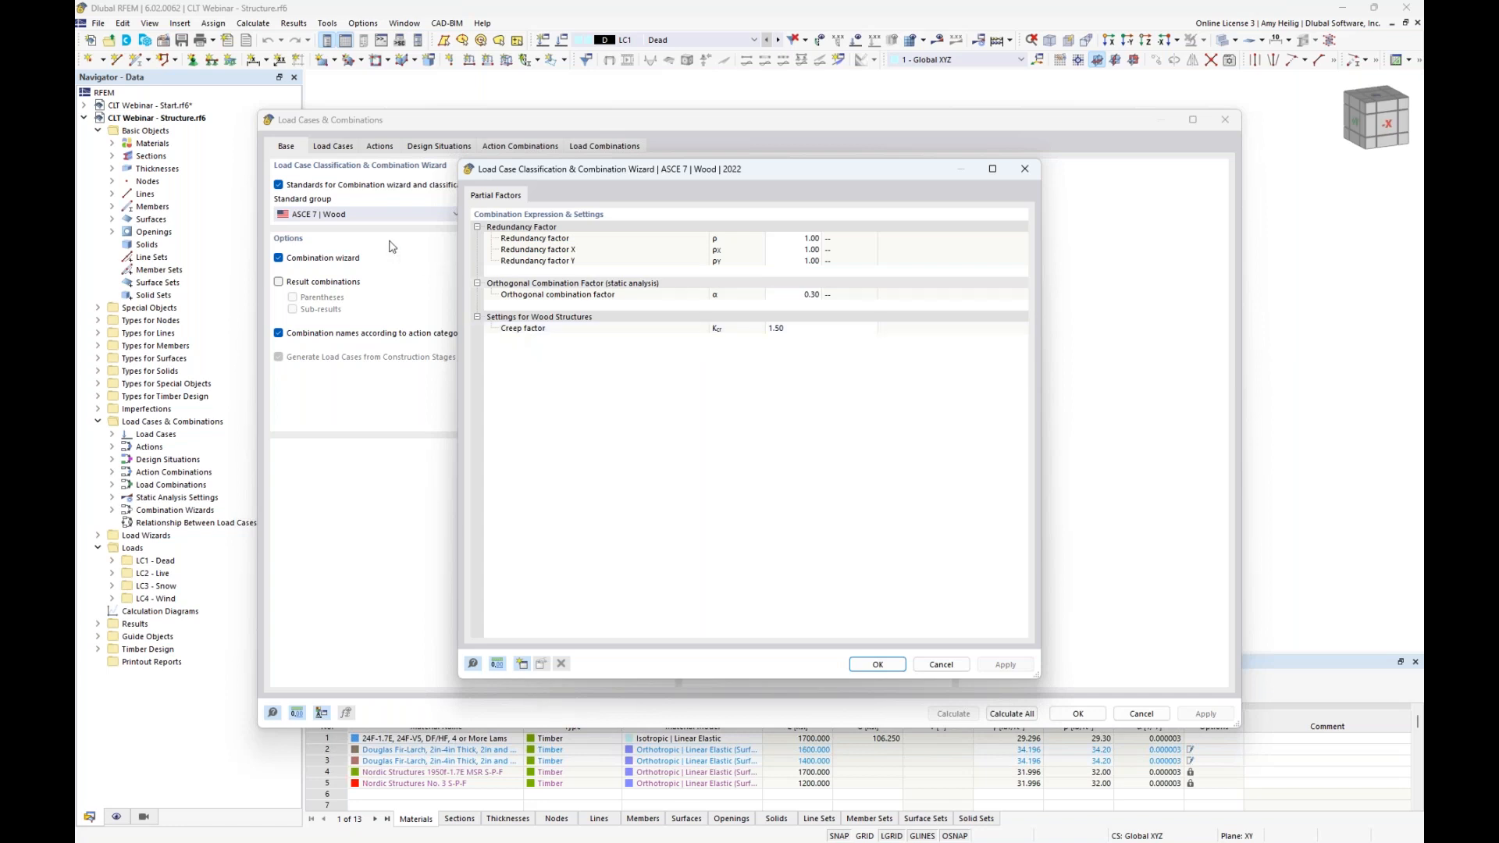
click(838, 332)
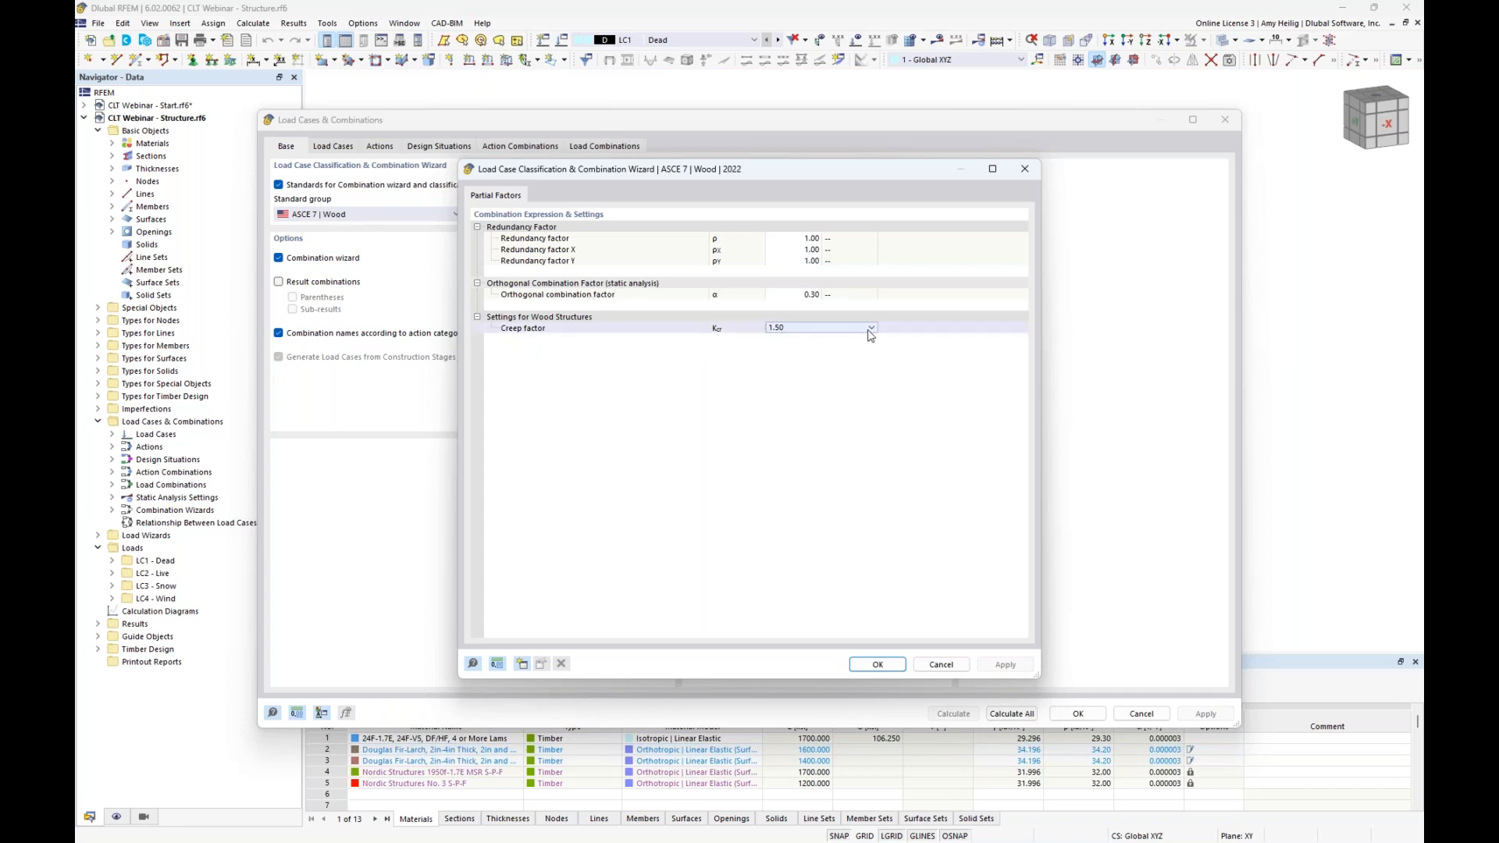
click(871, 331)
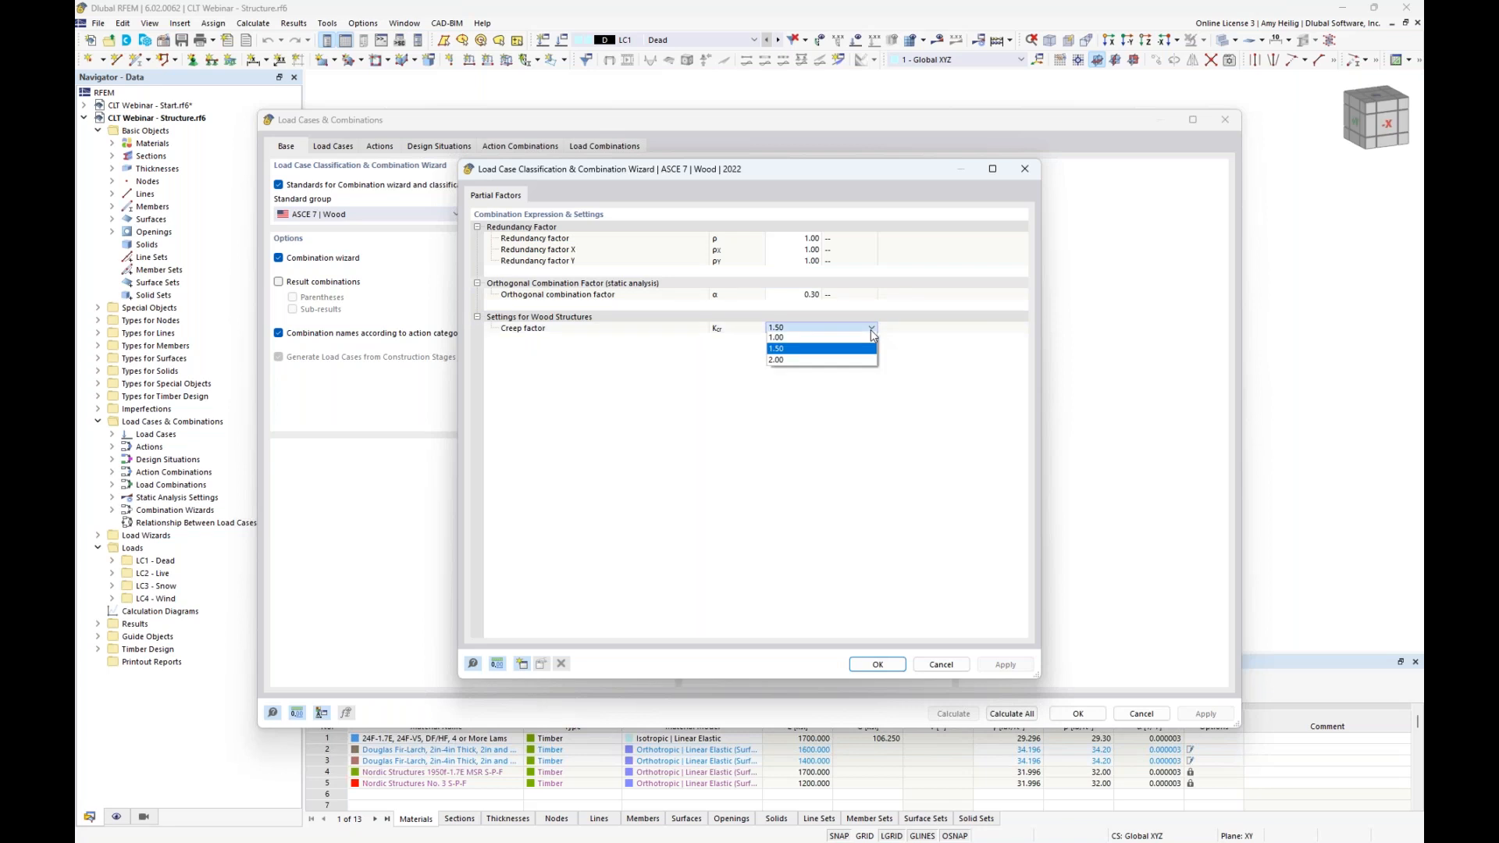
key(super+Tab)
click(810, 261)
key(Right)
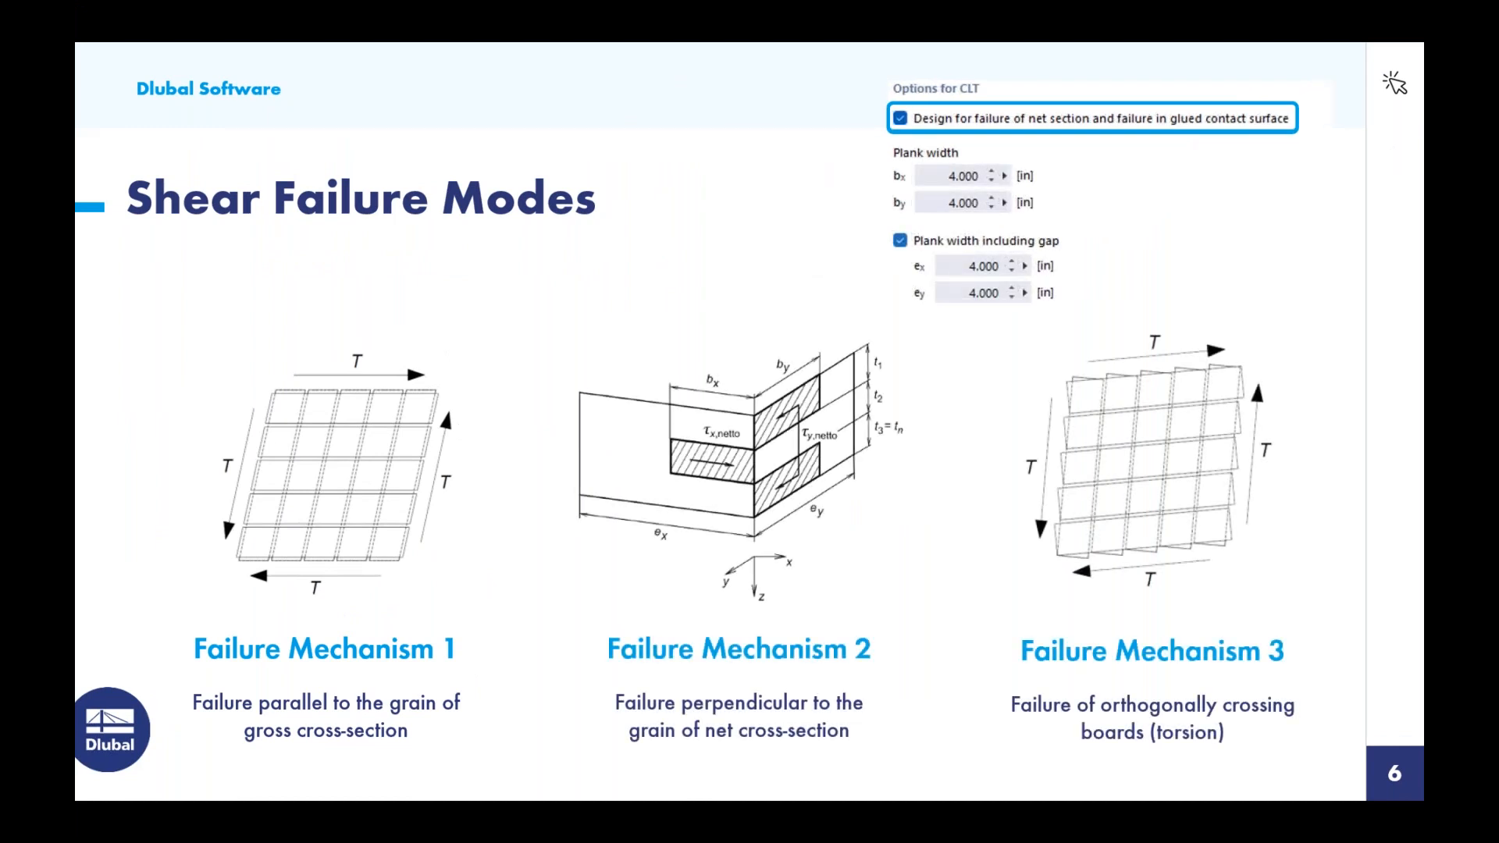
key(Right)
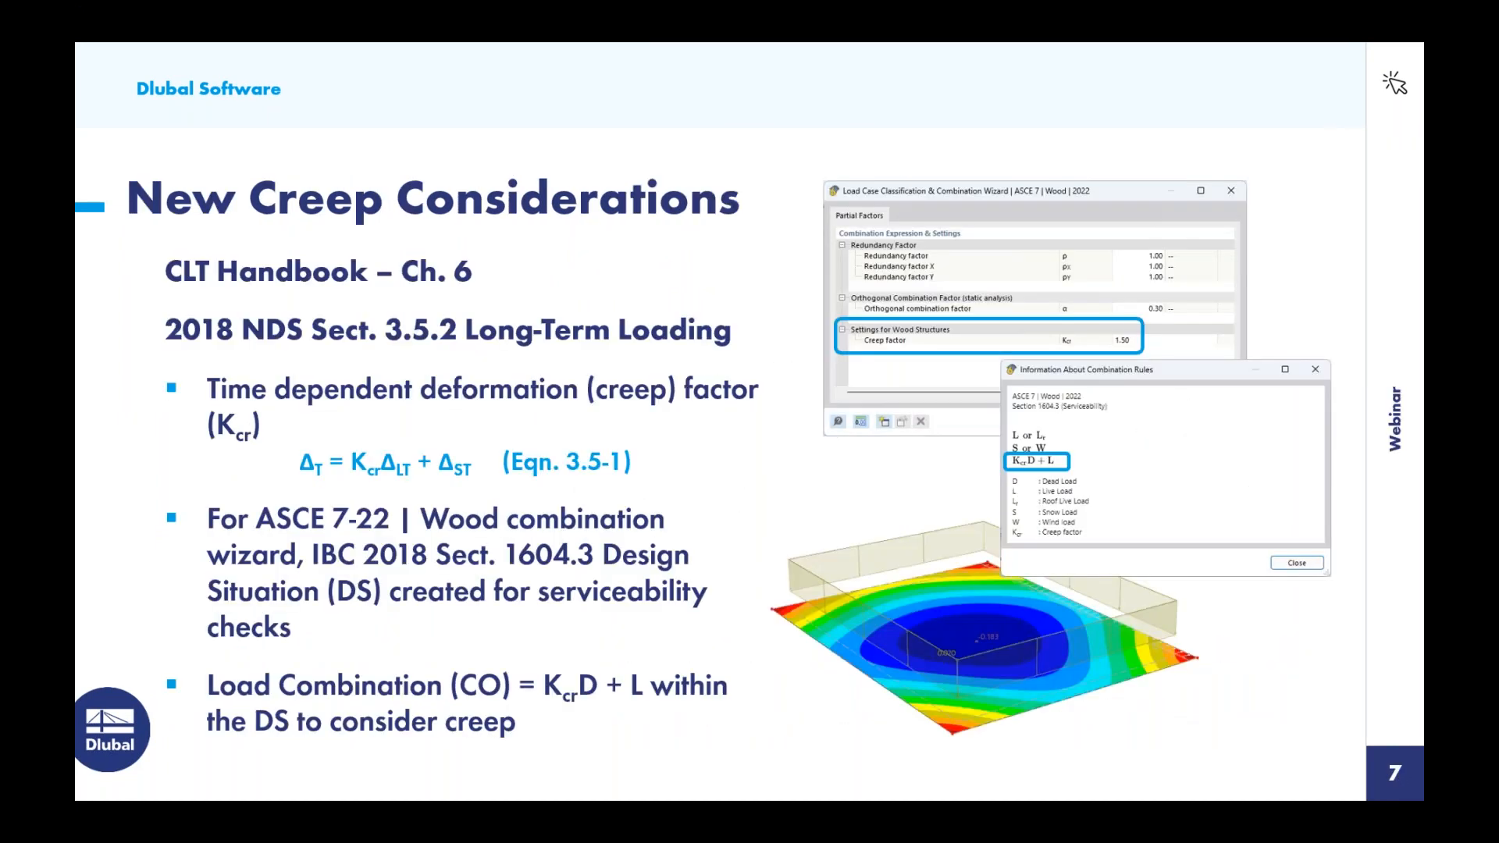
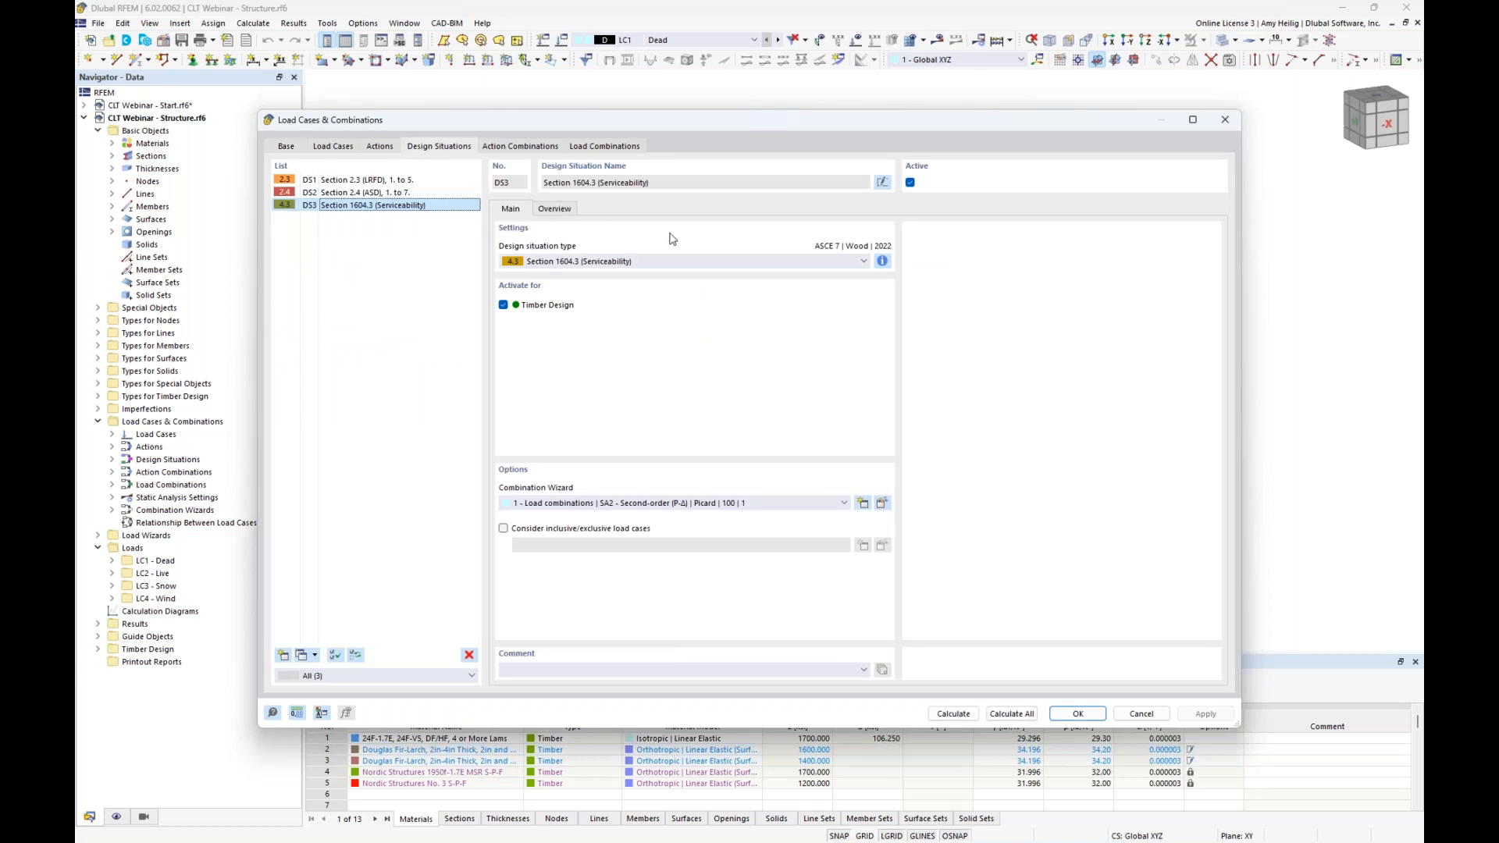
Check the combination rules for Section 1604.3 (Serviceability), and deactivate the Section 2.4 (ASD) design situation
click(882, 261)
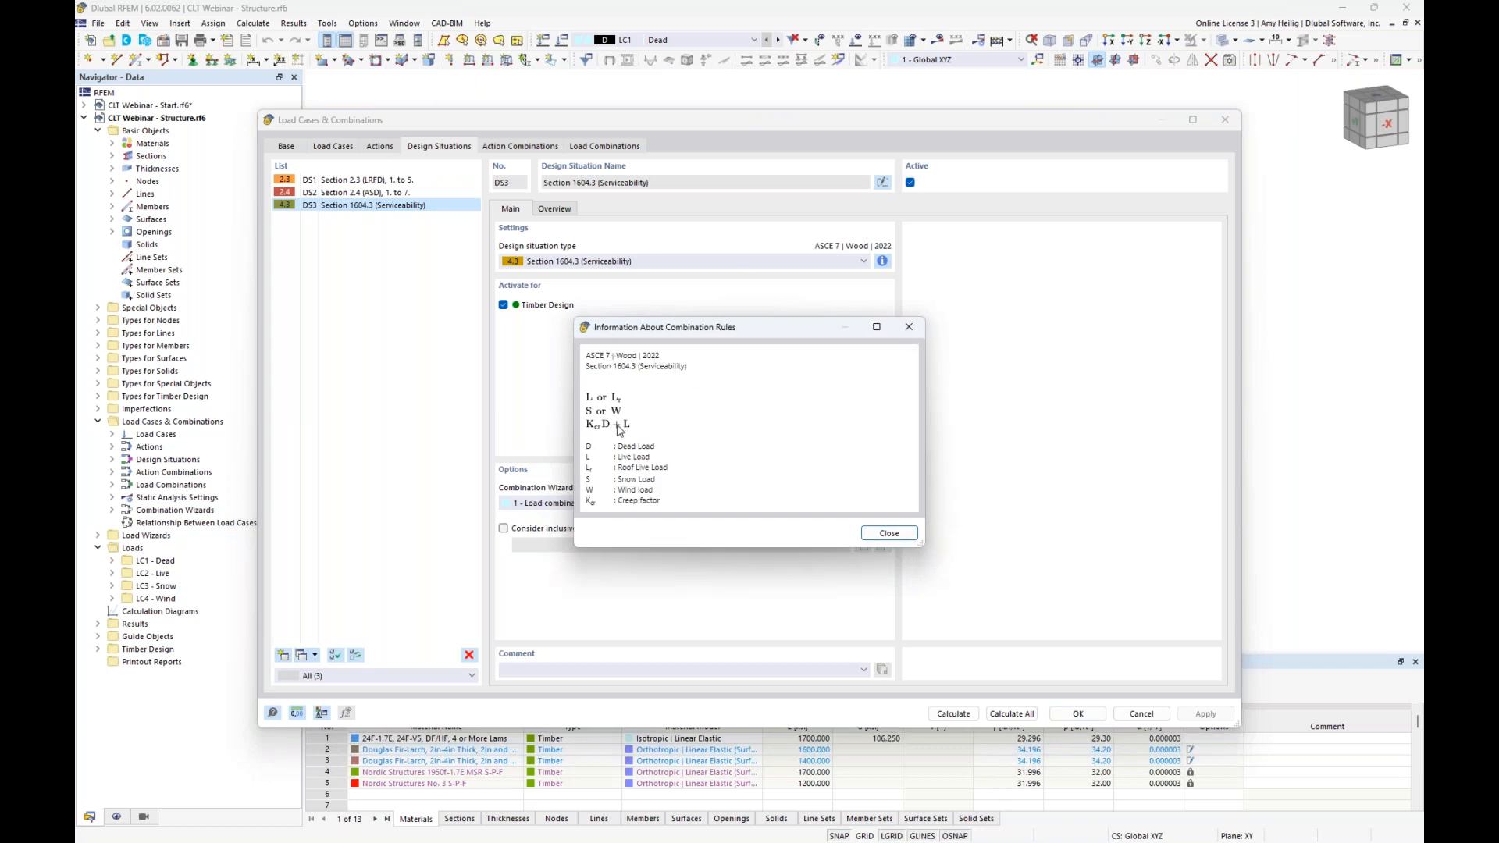
click(908, 328)
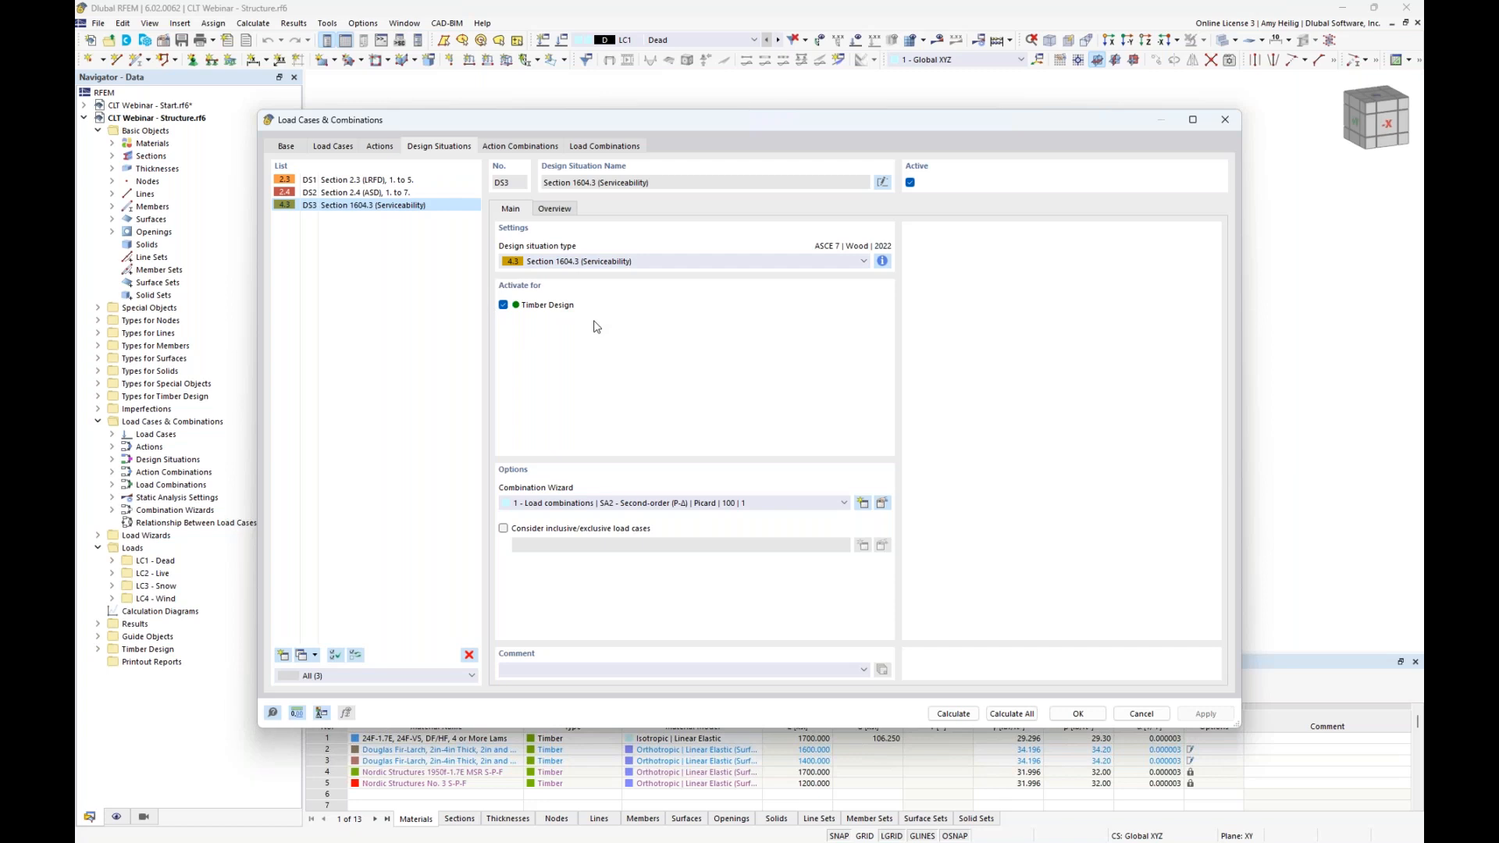
click(402, 181)
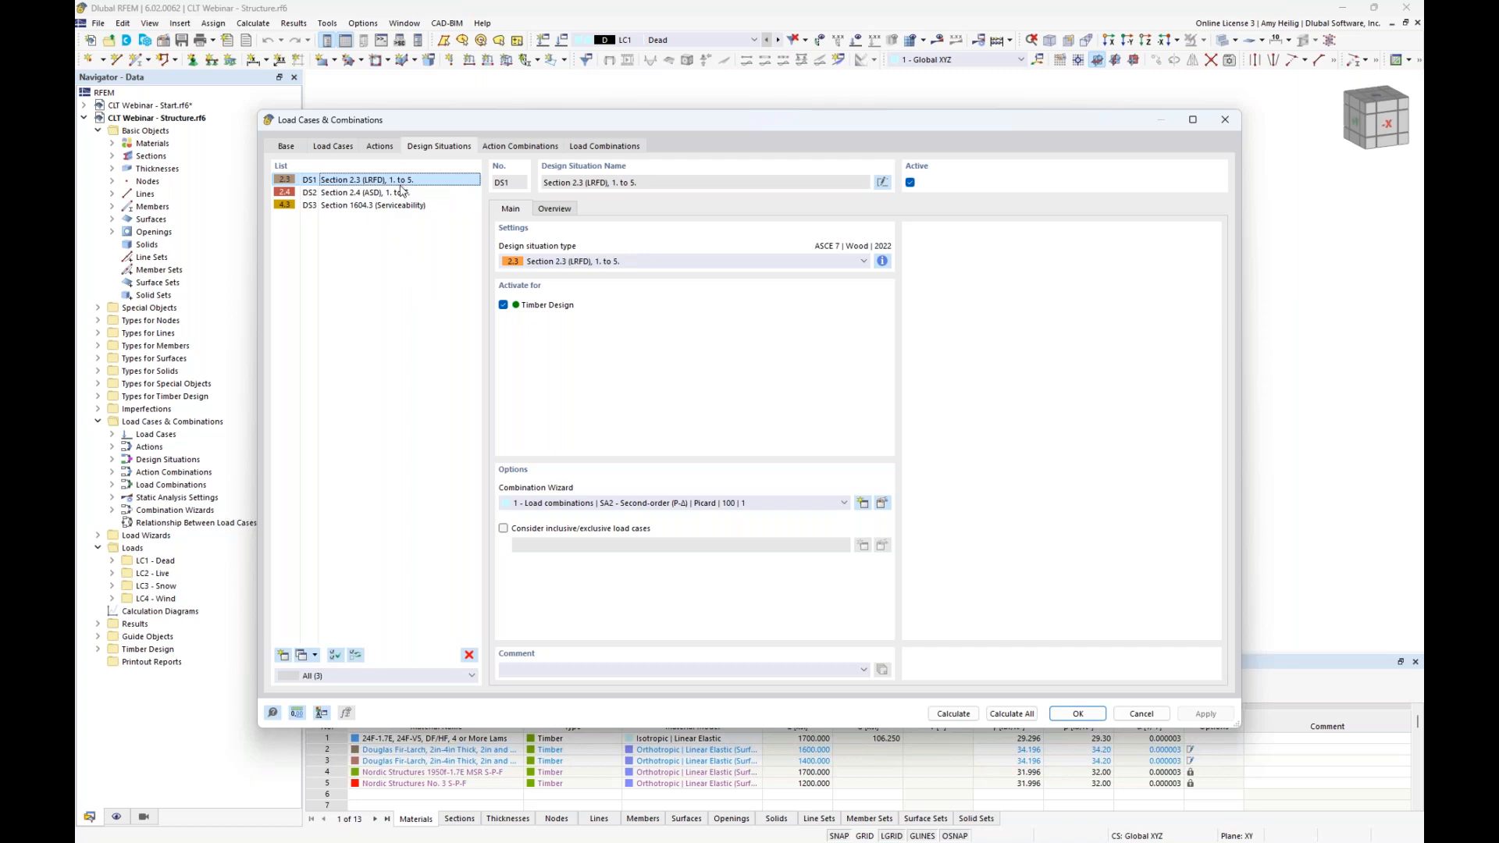
click(400, 193)
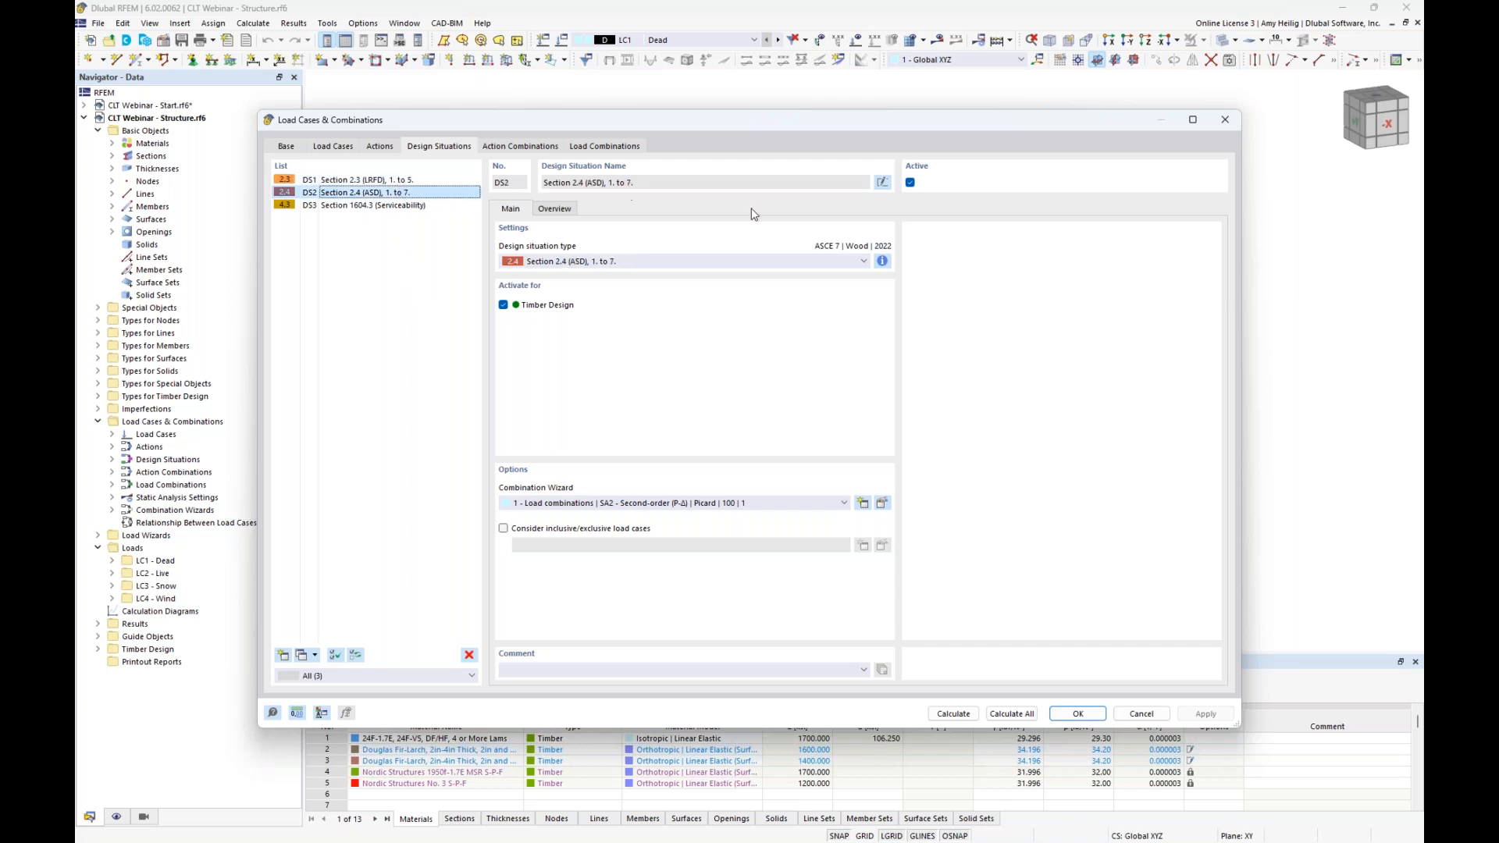
click(910, 183)
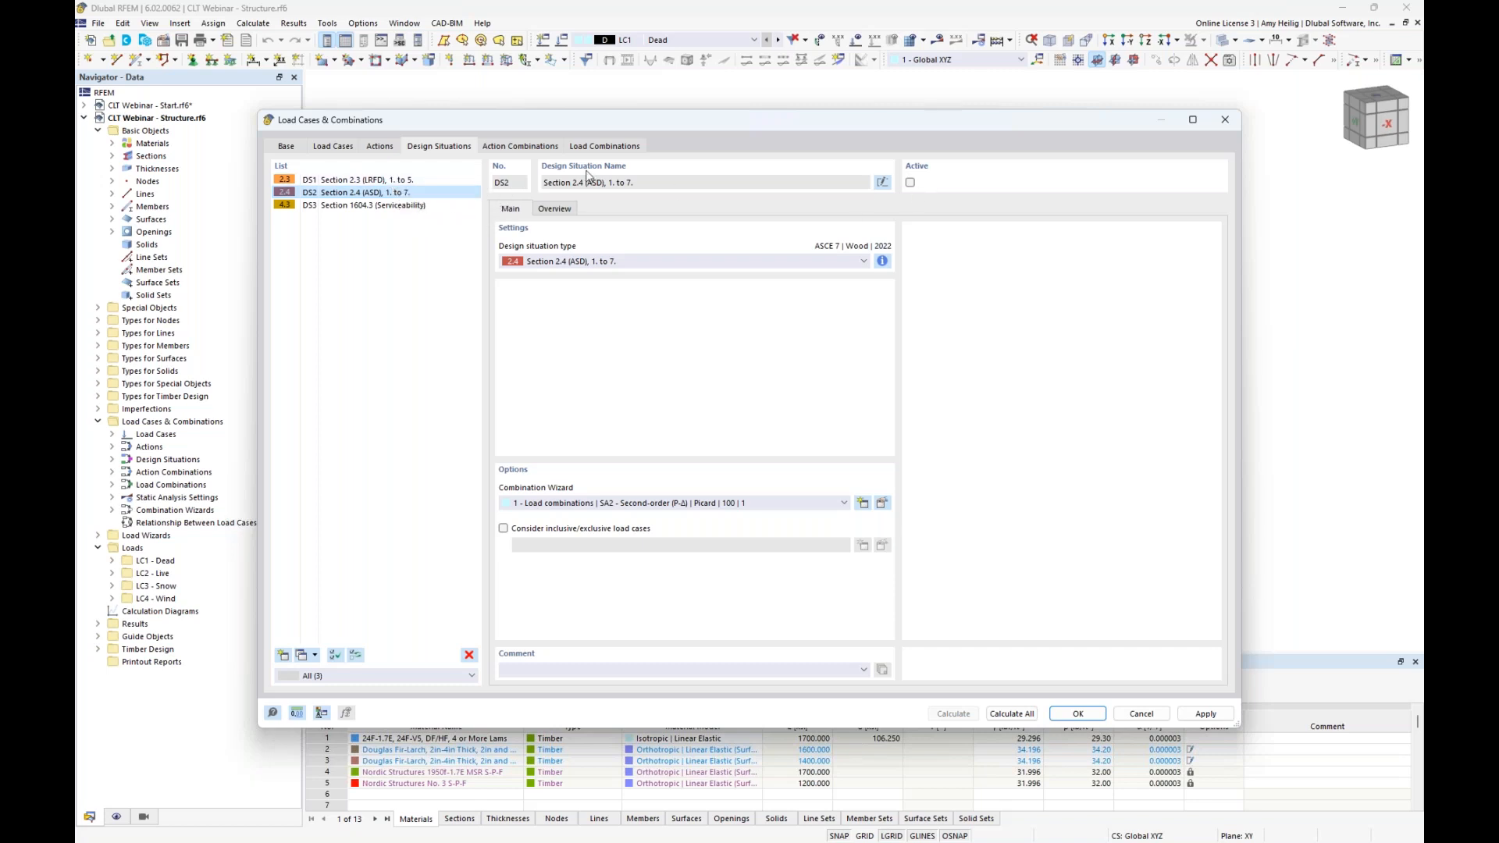
click(379, 207)
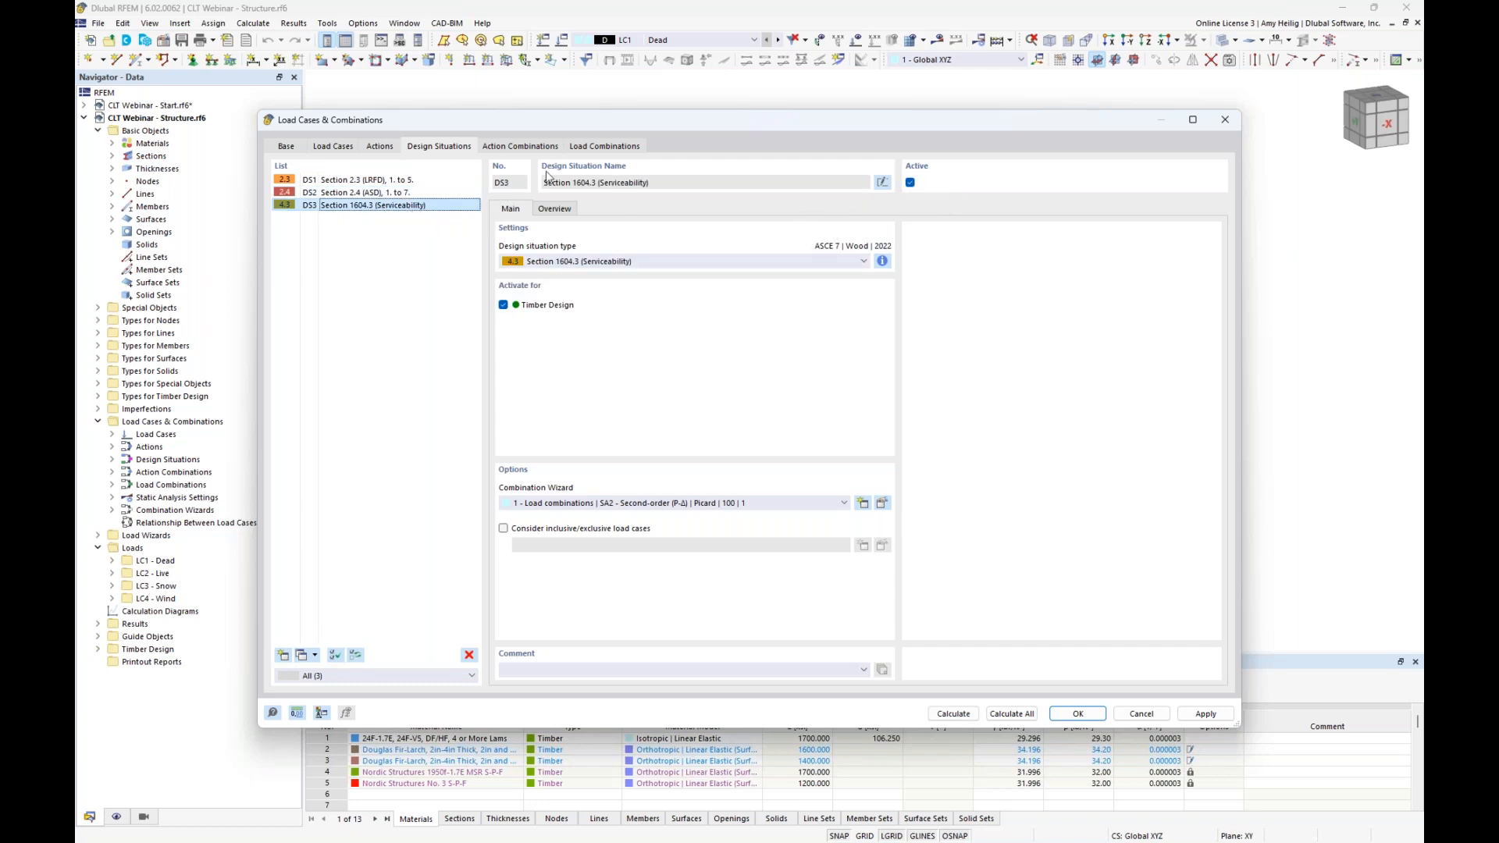
Review the load cases and factors assigned to serviceability combinations CO24 and CO25, and accept the load case and combination settings
click(604, 147)
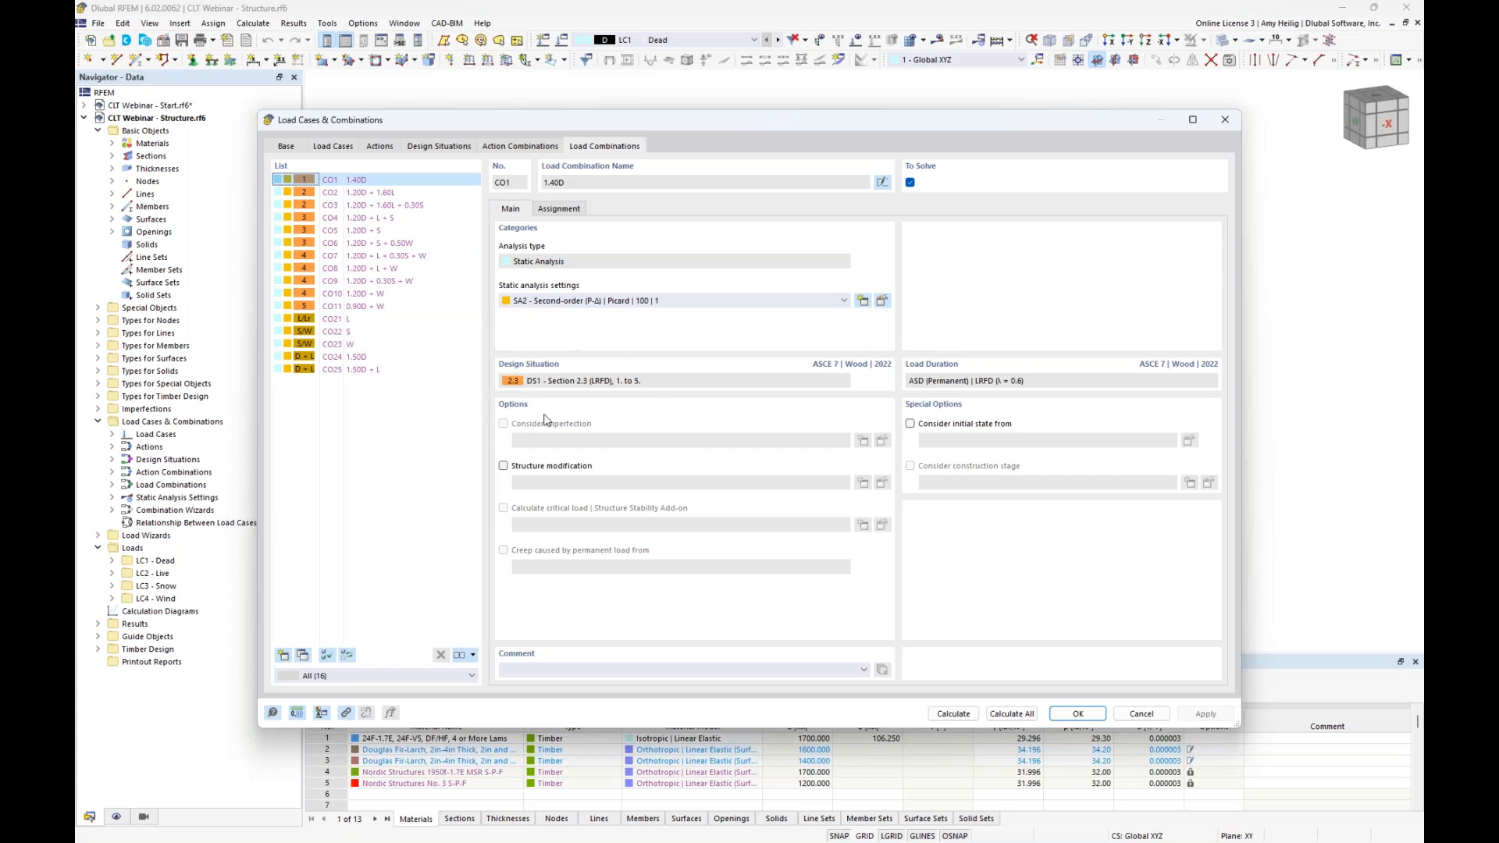
click(367, 319)
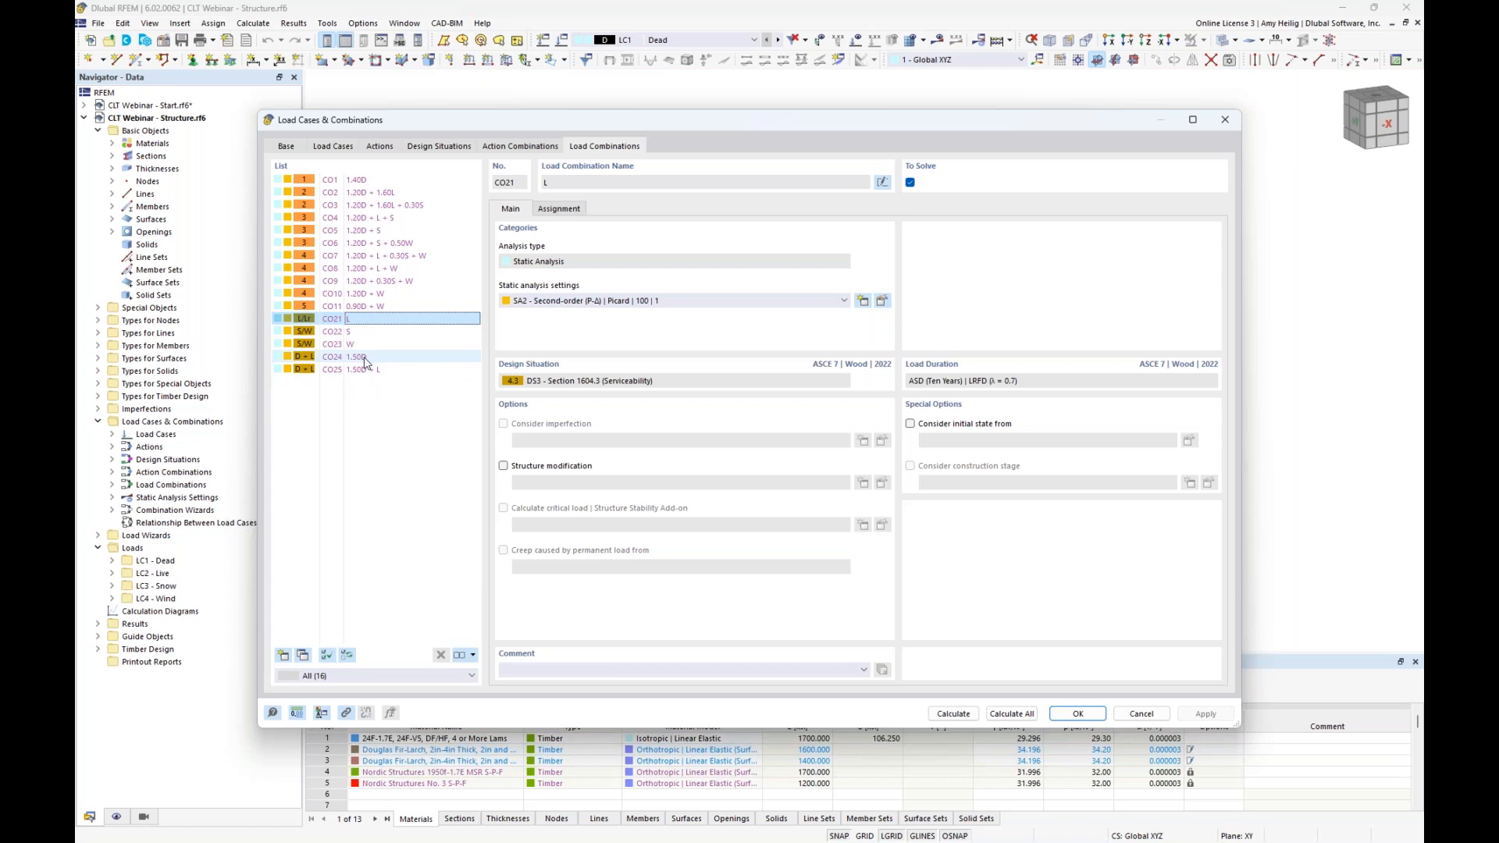
click(364, 359)
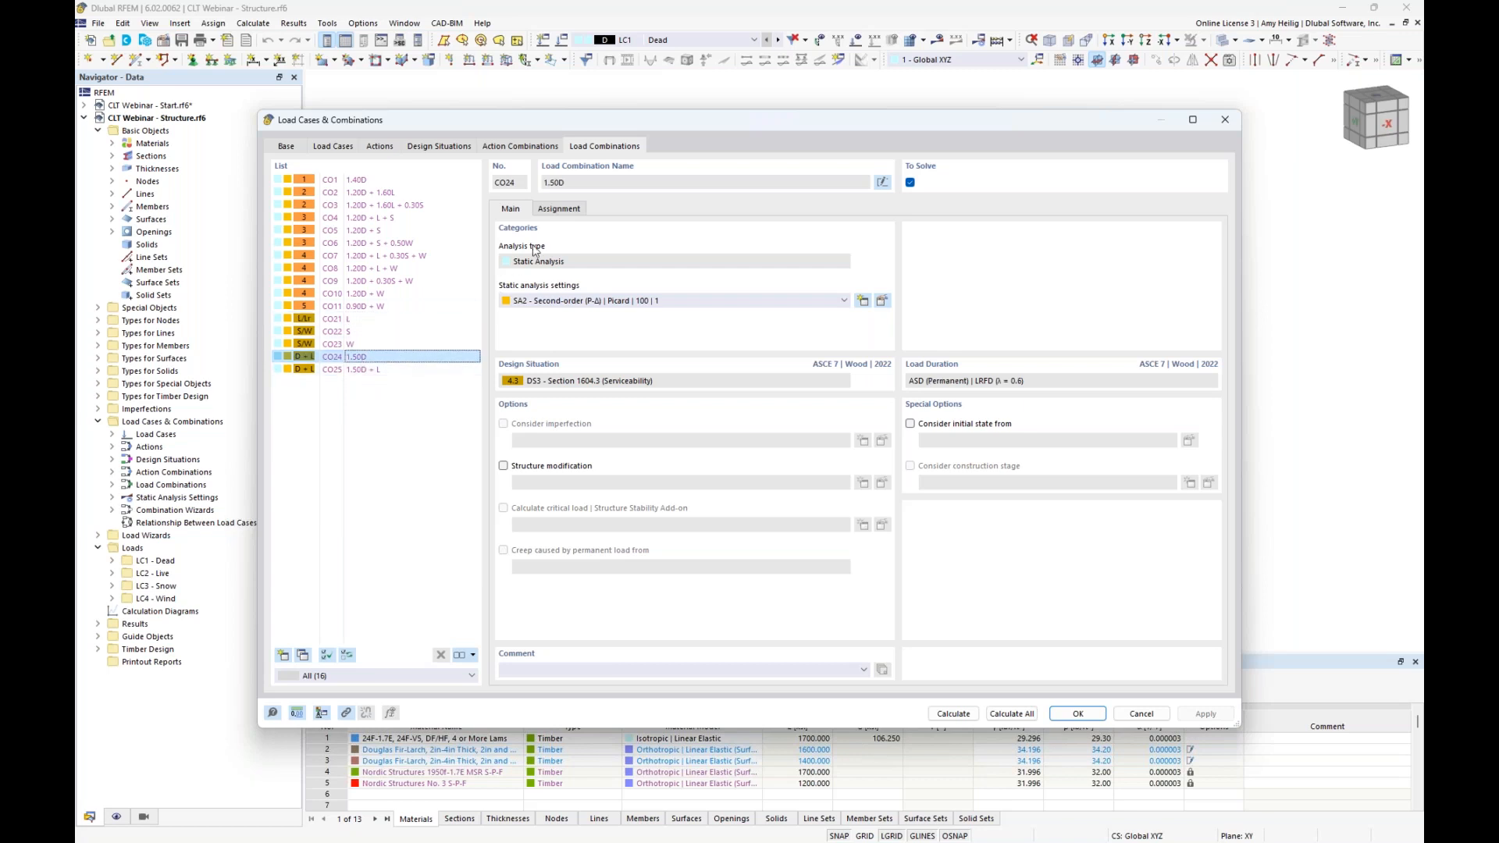
click(559, 209)
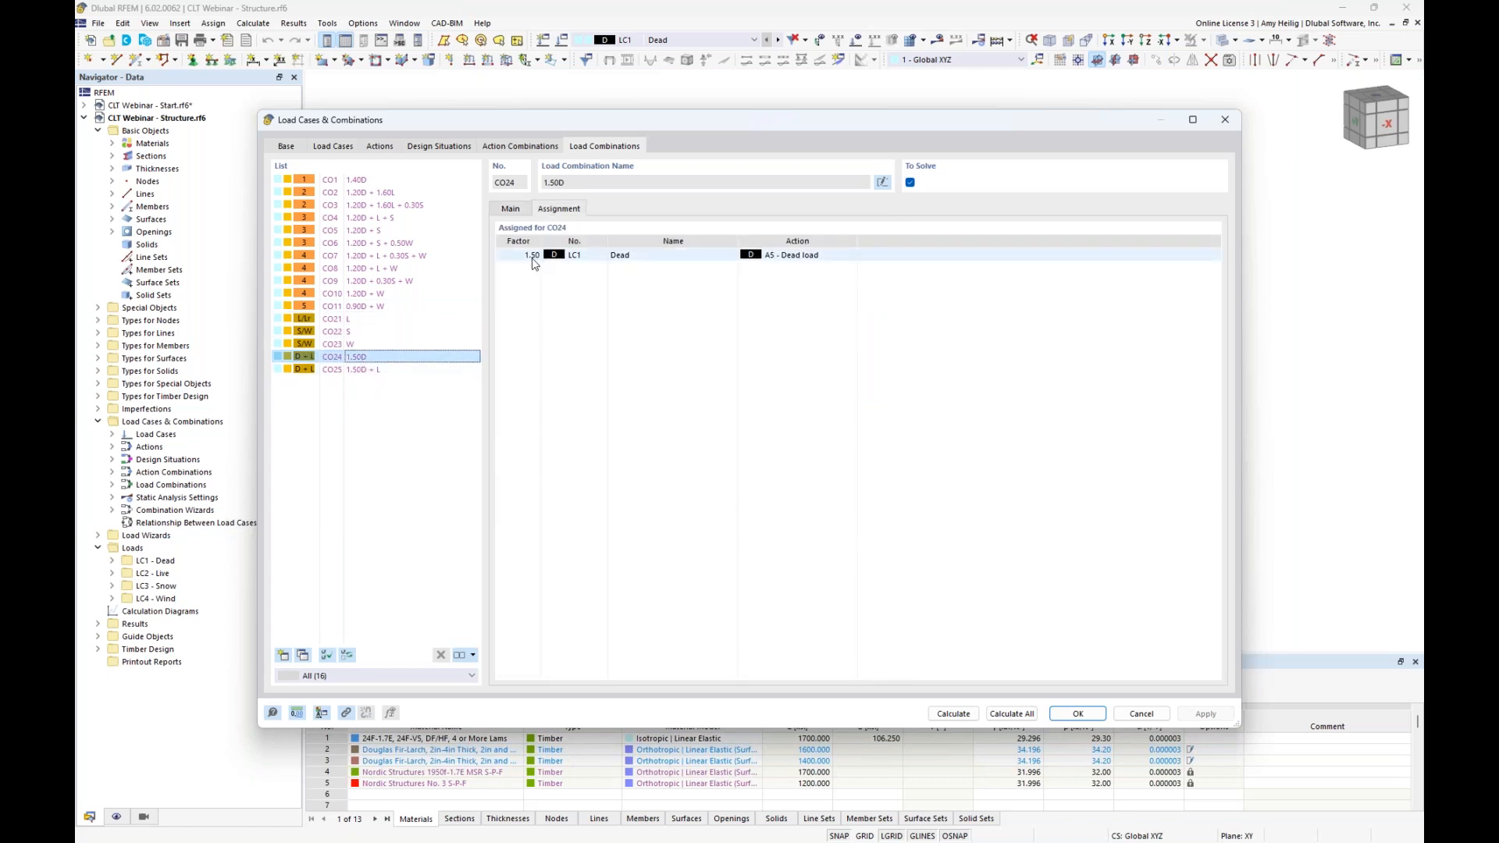
click(372, 371)
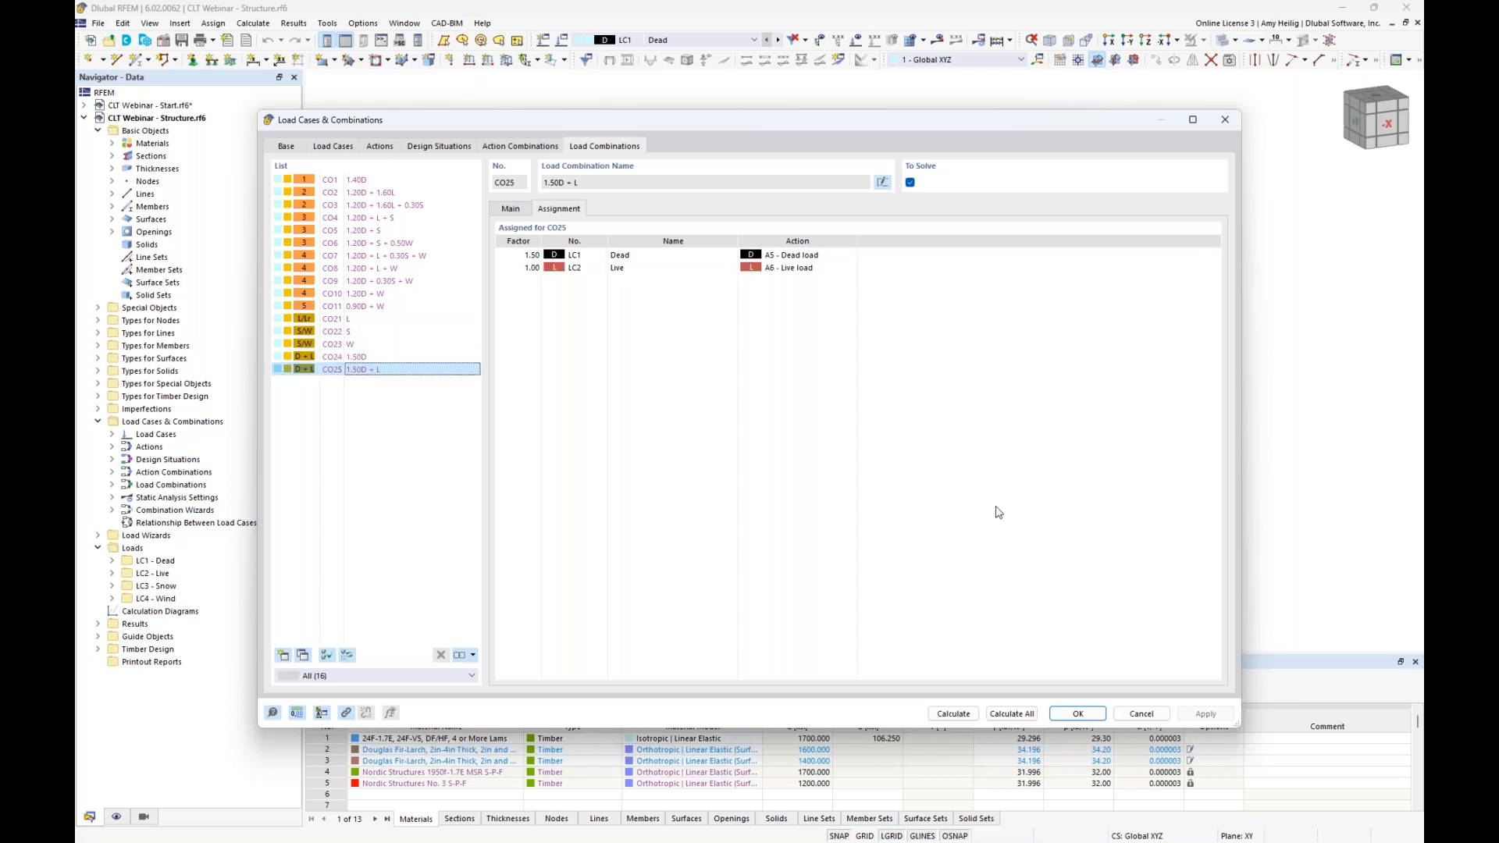
click(1085, 715)
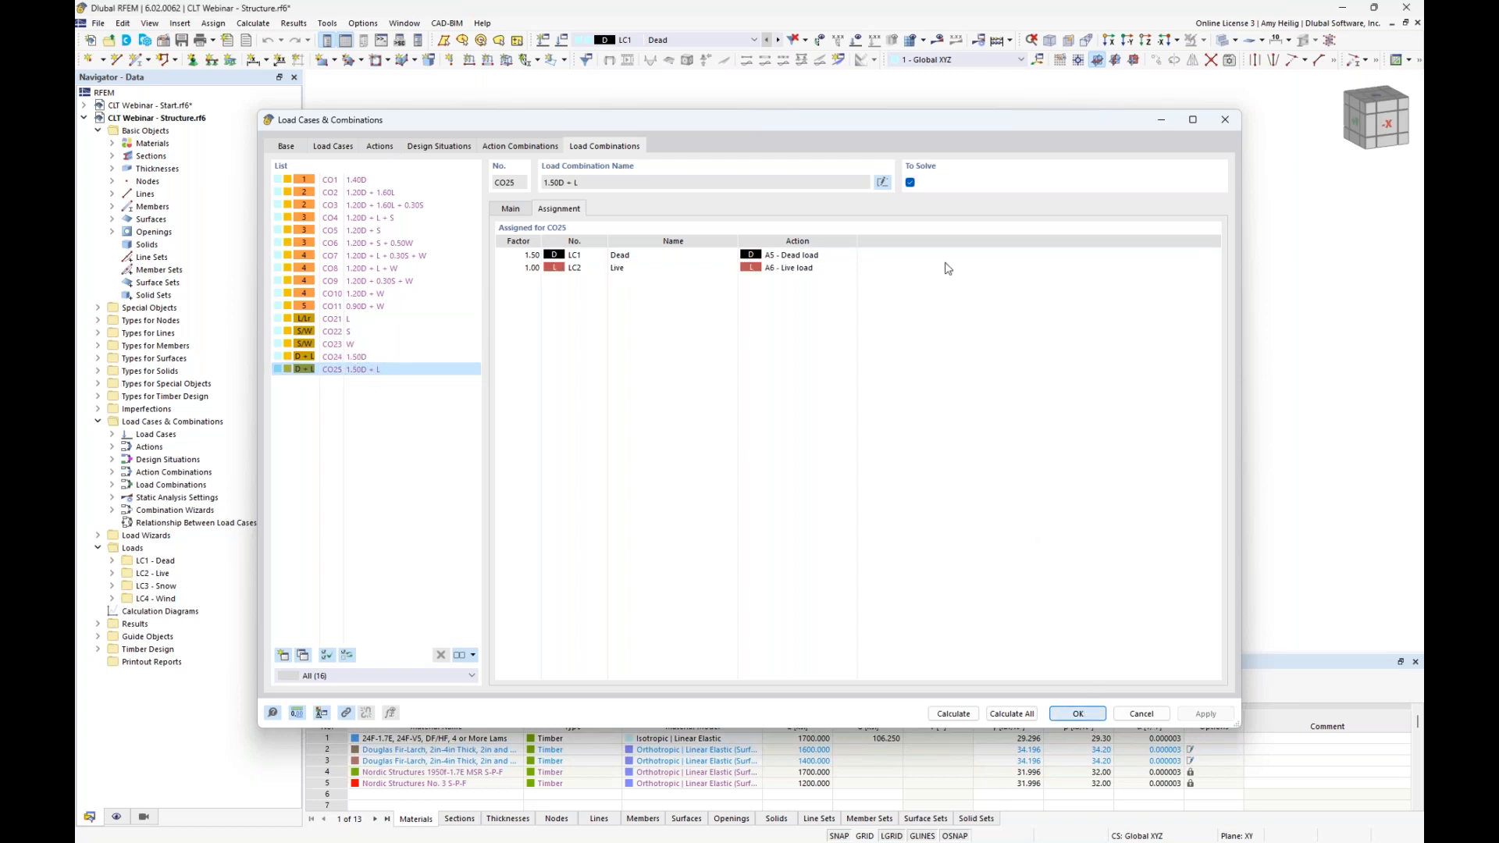
Display the loads of load case LC1 Dead on the building model
click(679, 43)
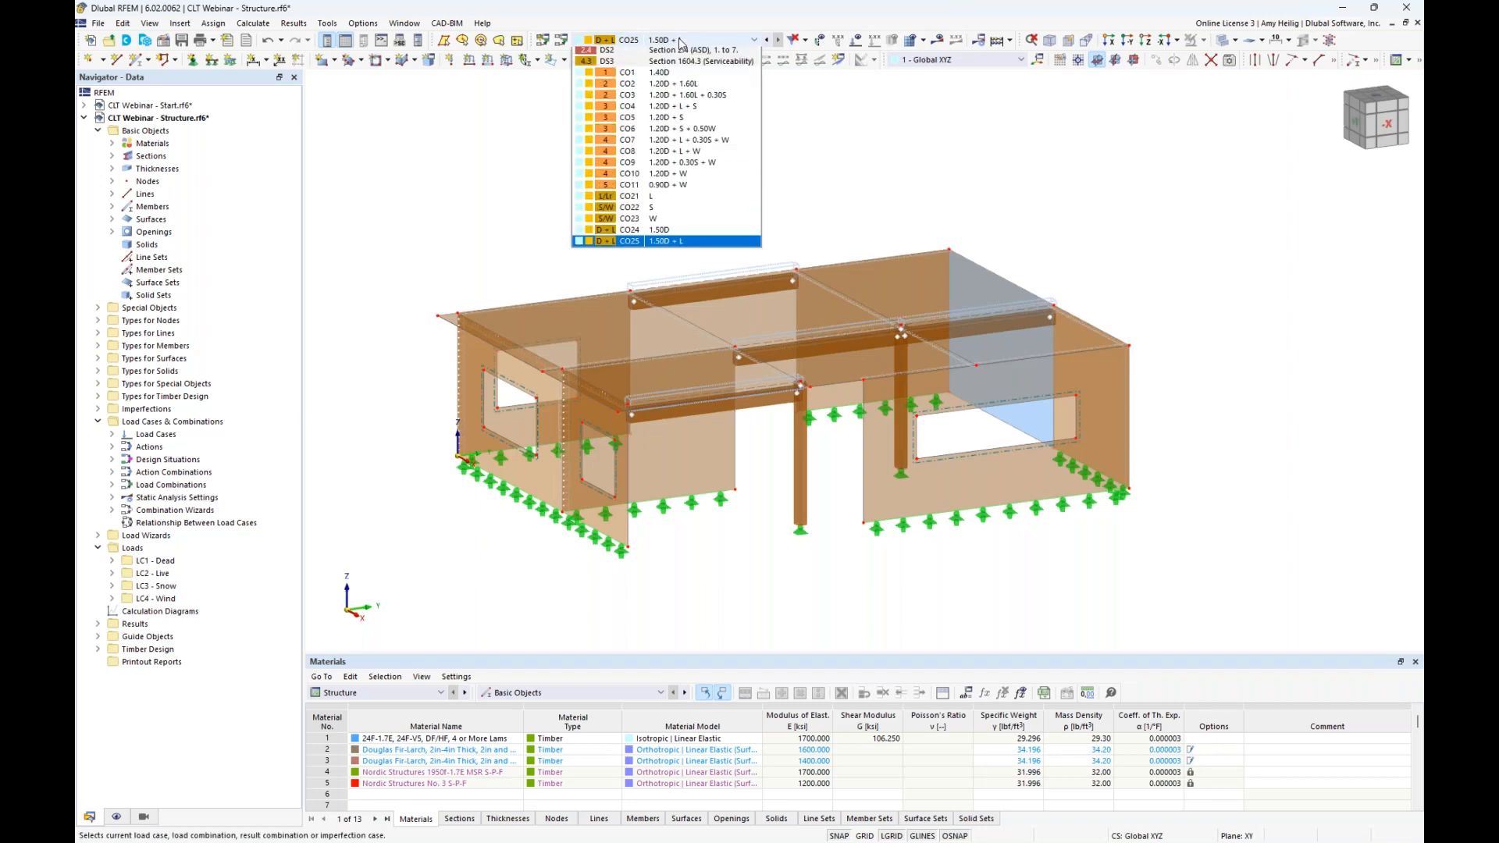
click(672, 50)
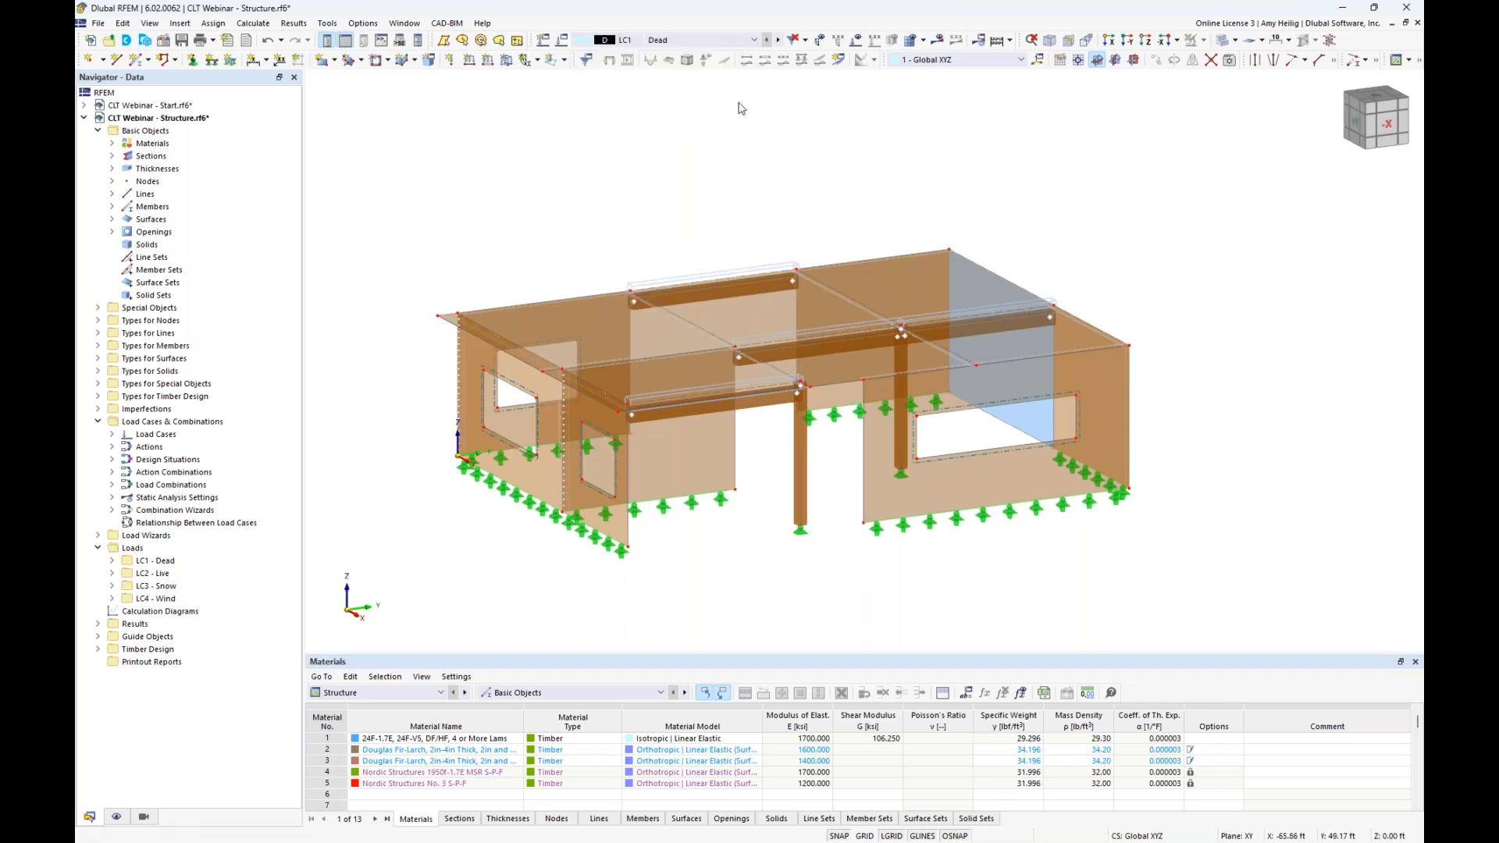
ctrl+middle_drag(671, 249, 672, 189)
scroll(662, 234, up, 1)
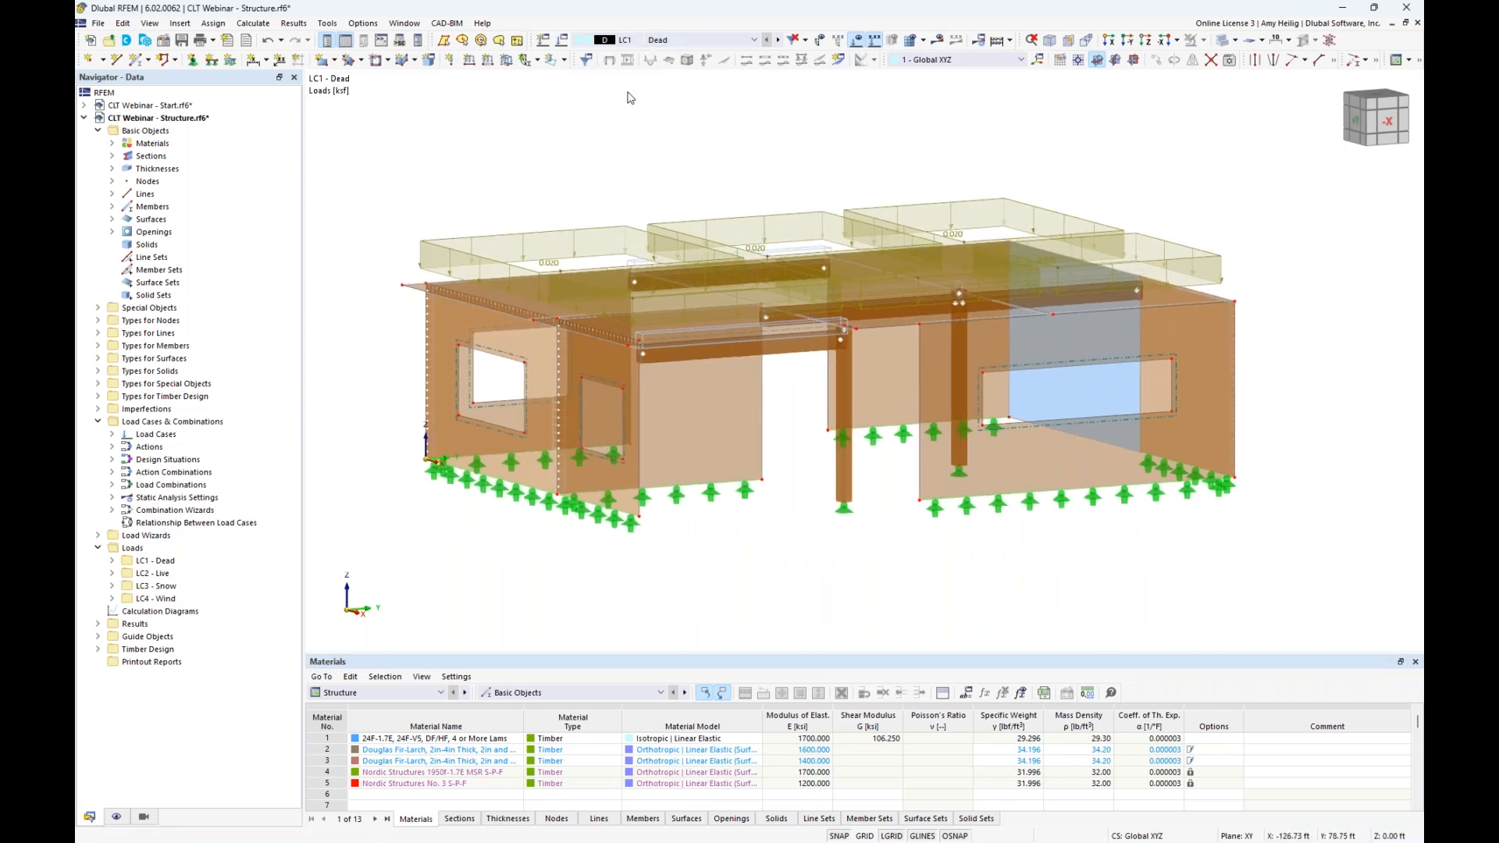
Inspect the parameters of the dead surface load on roof surface 4, and display the loads of LC2 Live
click(507, 61)
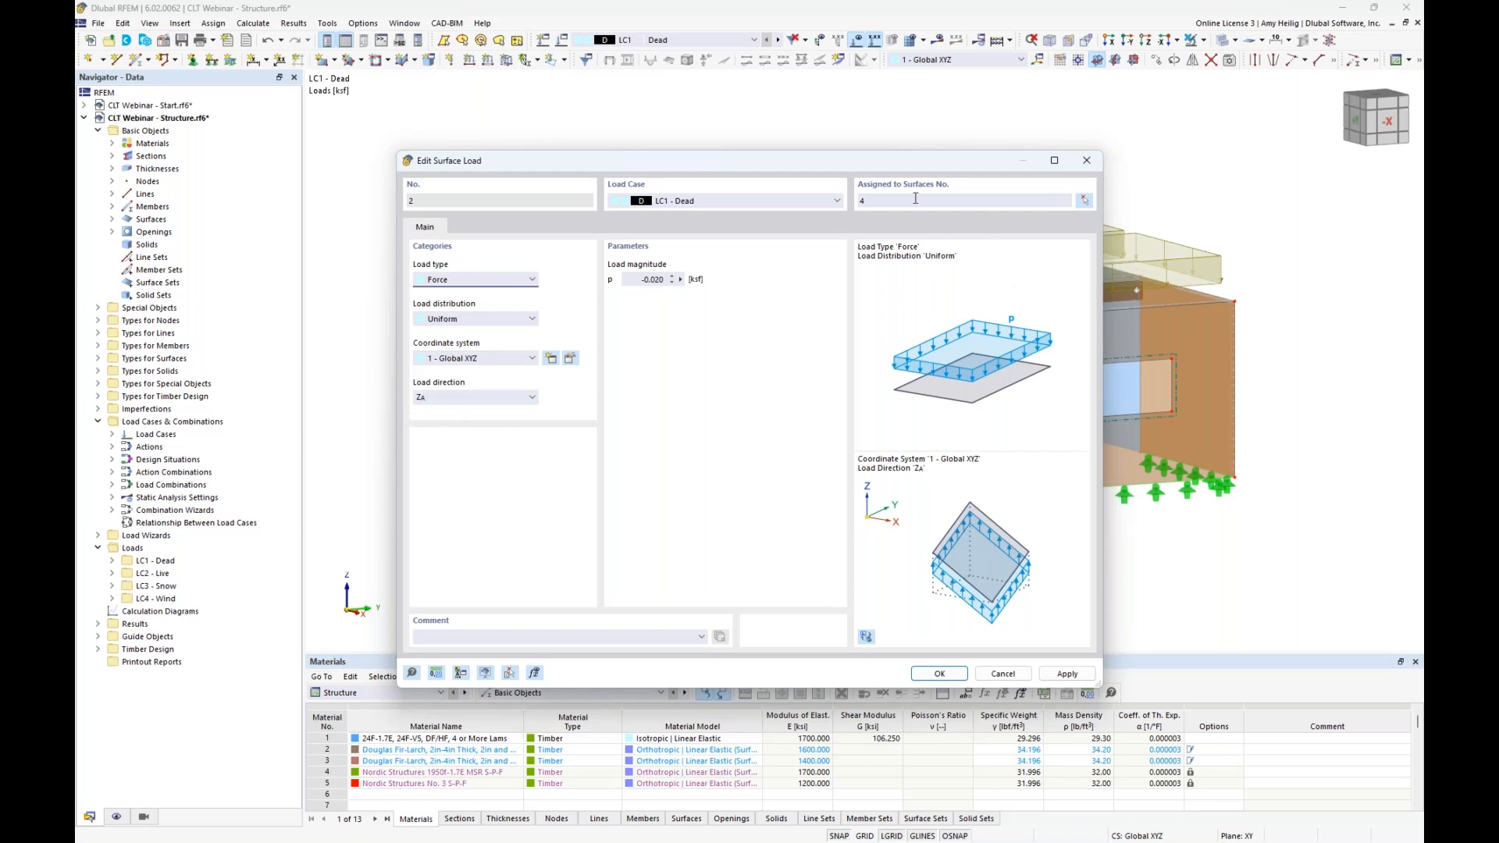
click(1003, 674)
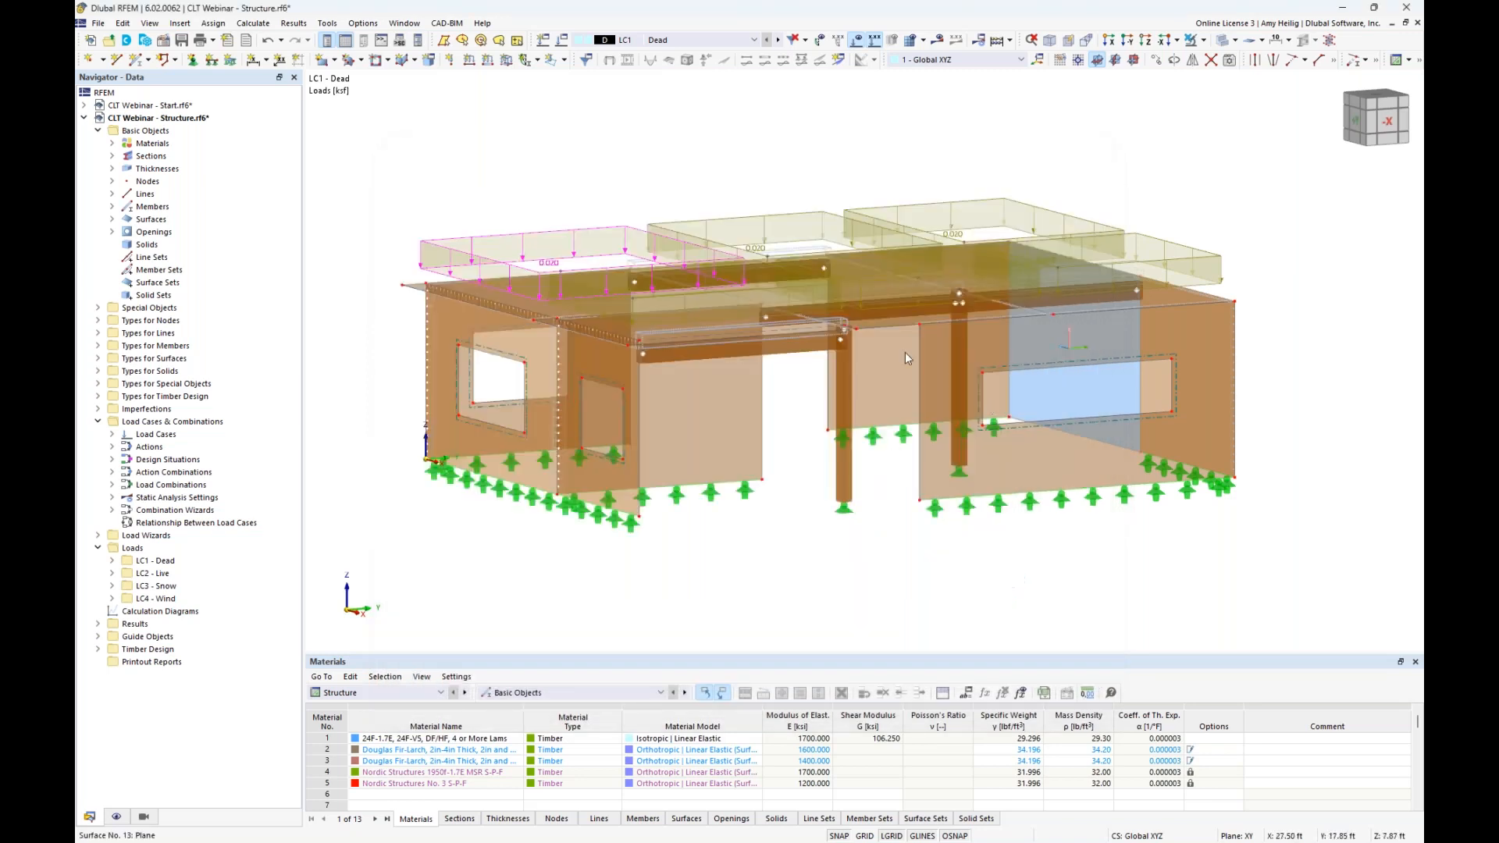
click(779, 43)
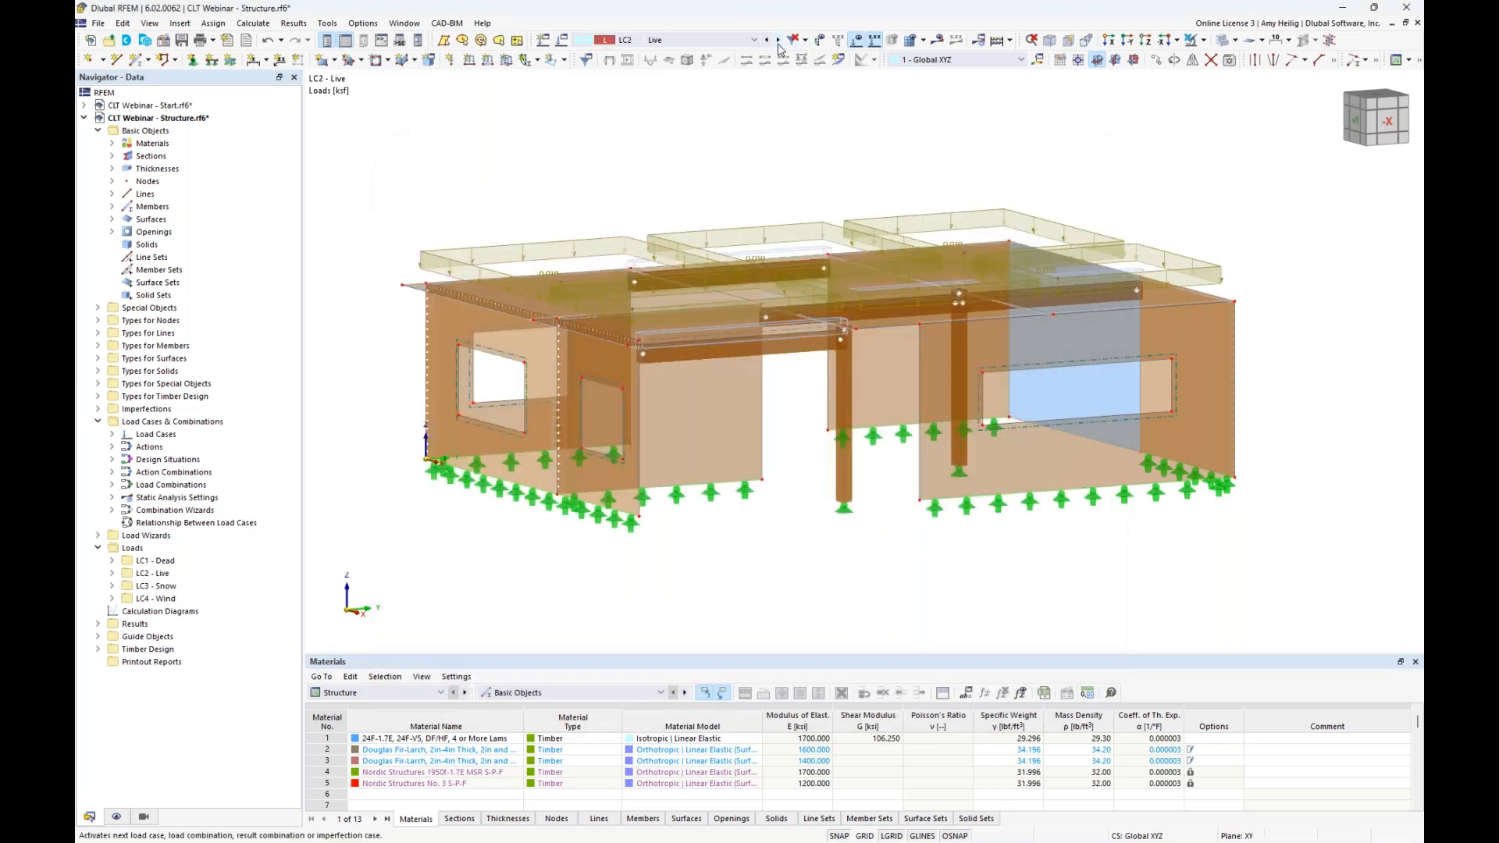
Display the loads of LC3 Snow, inspect the parameters of the linearly varying roof surface load, and leave it unedited
ctrl+middle_drag(647, 177, 652, 164)
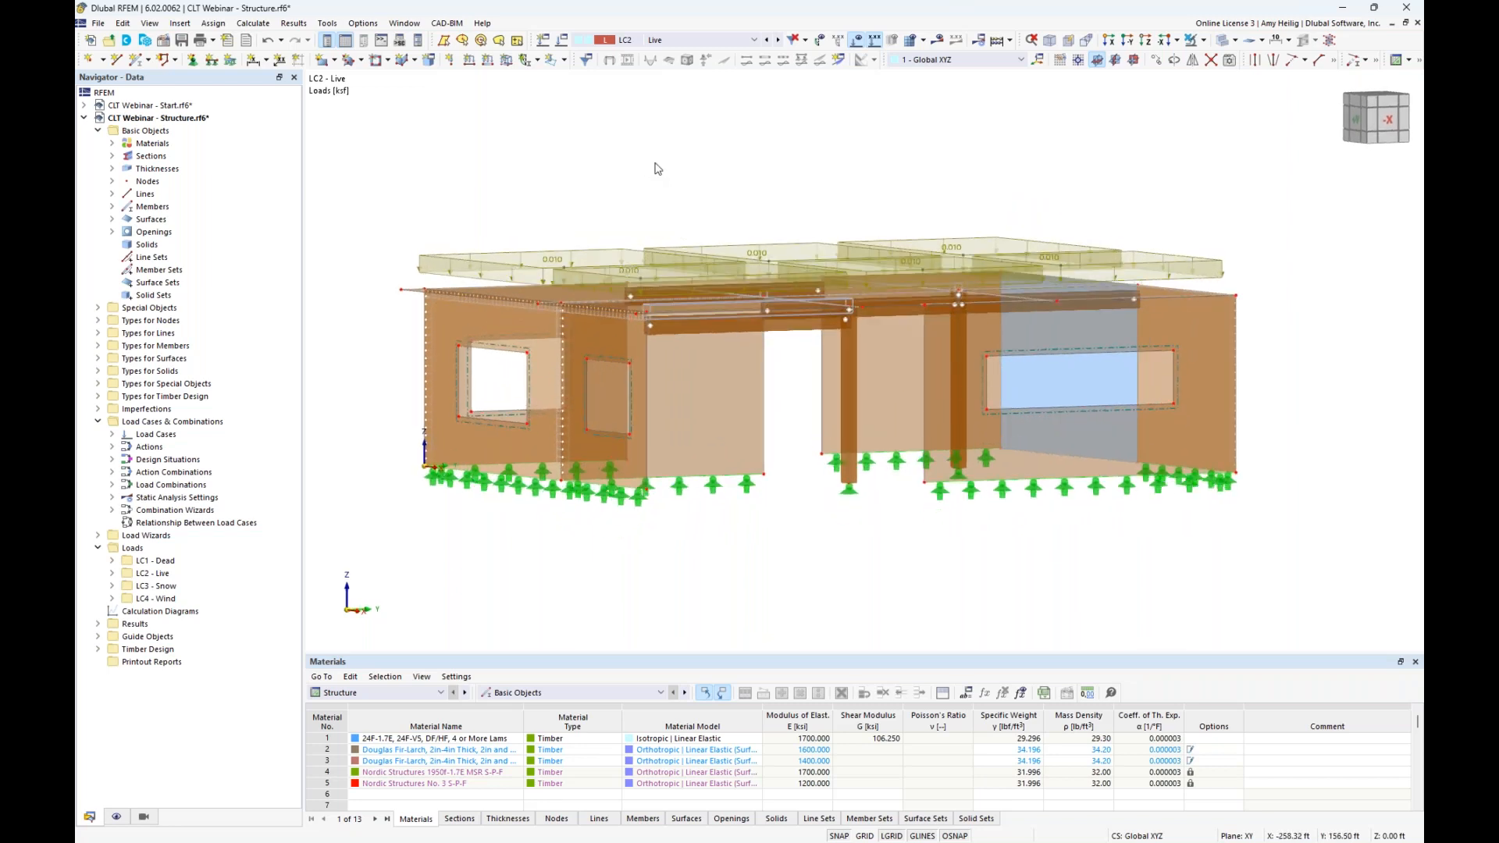
click(778, 40)
ctrl+middle_drag(874, 164, 791, 153)
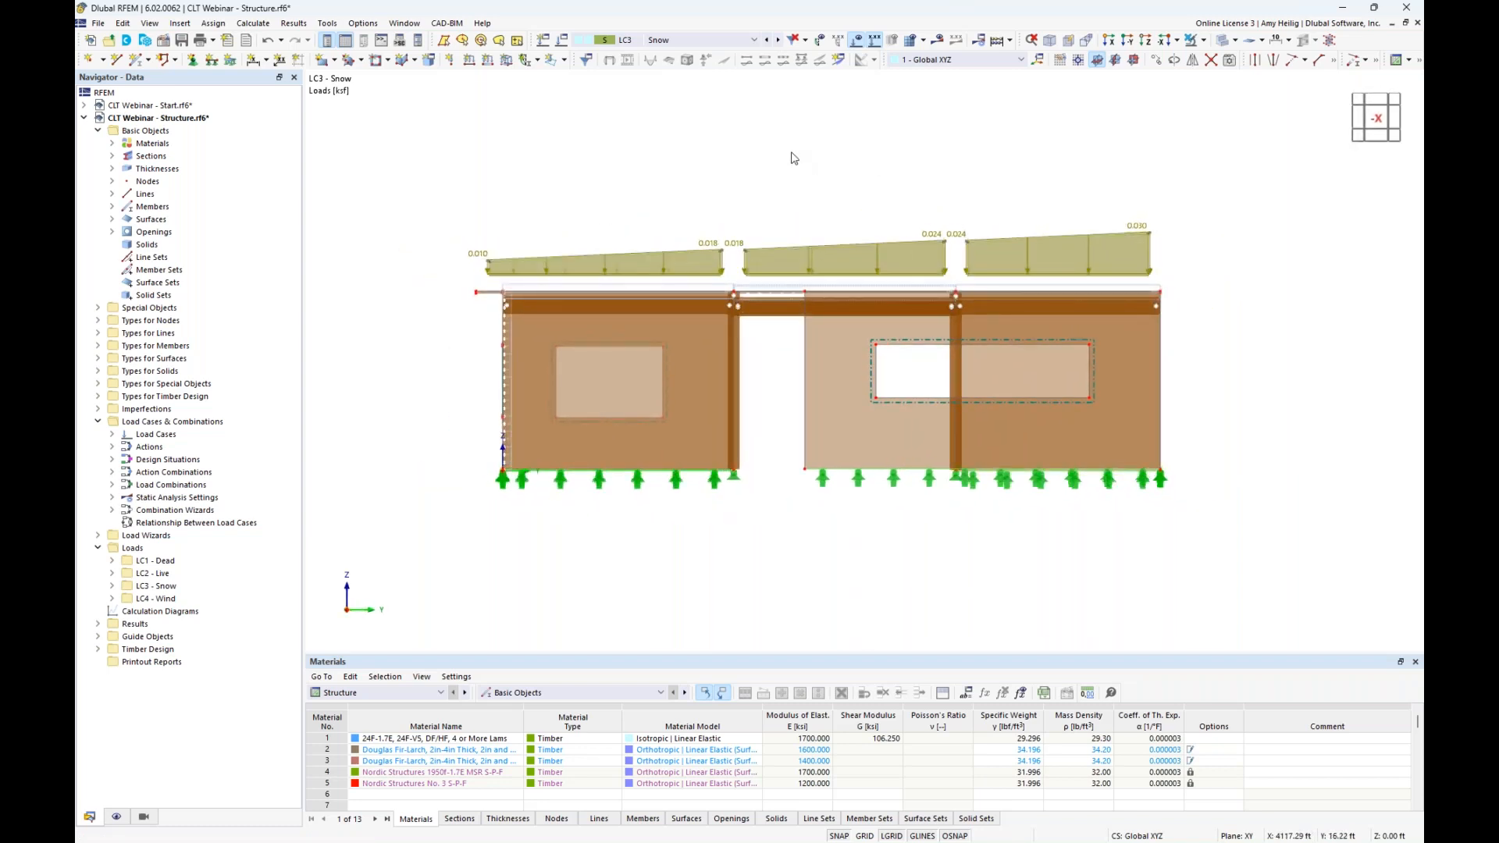
drag(434, 156, 1242, 285)
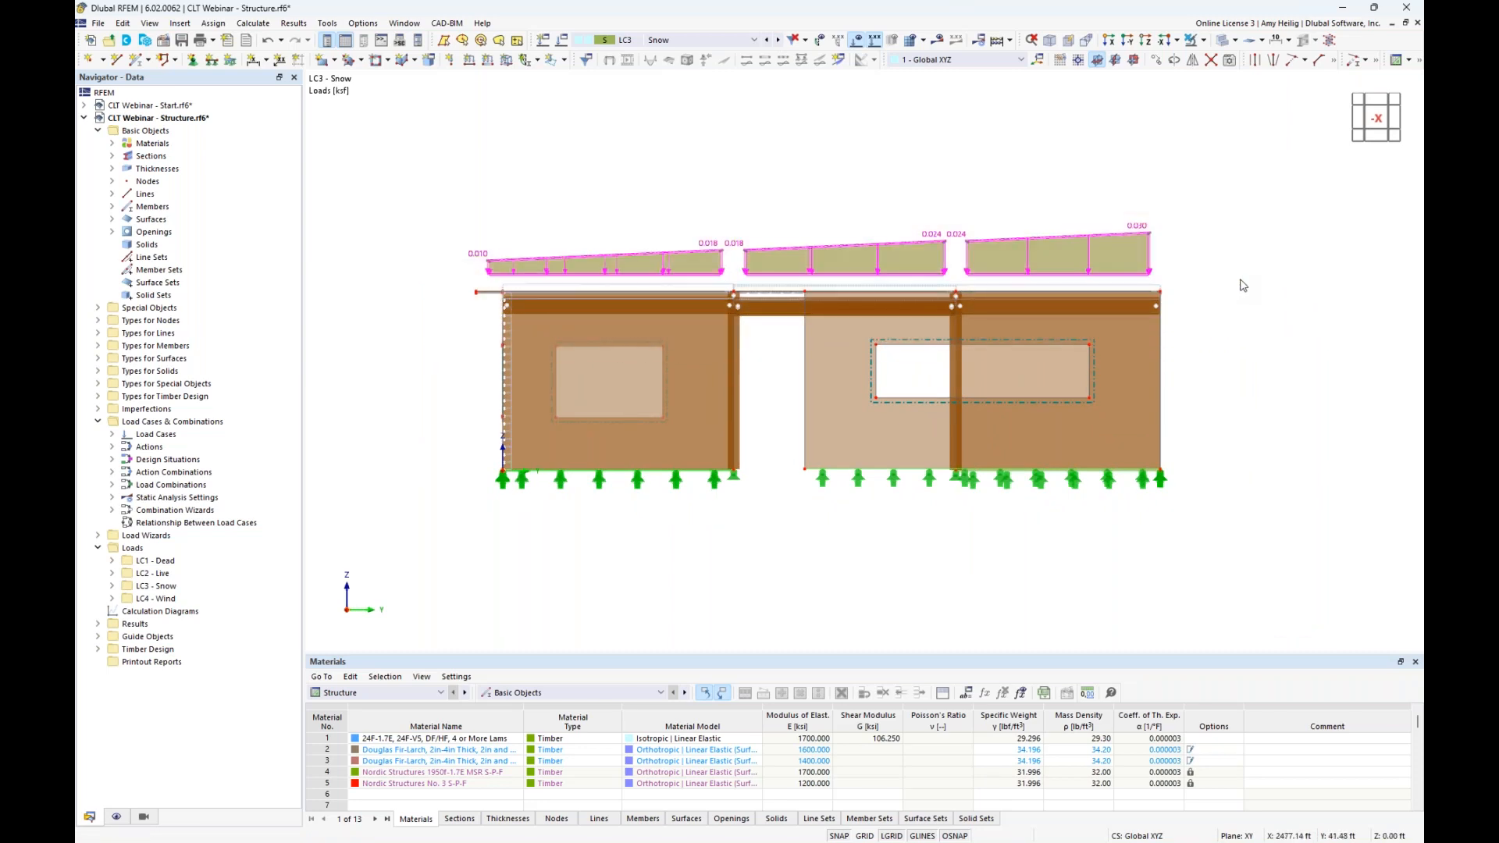
double_click(1145, 248)
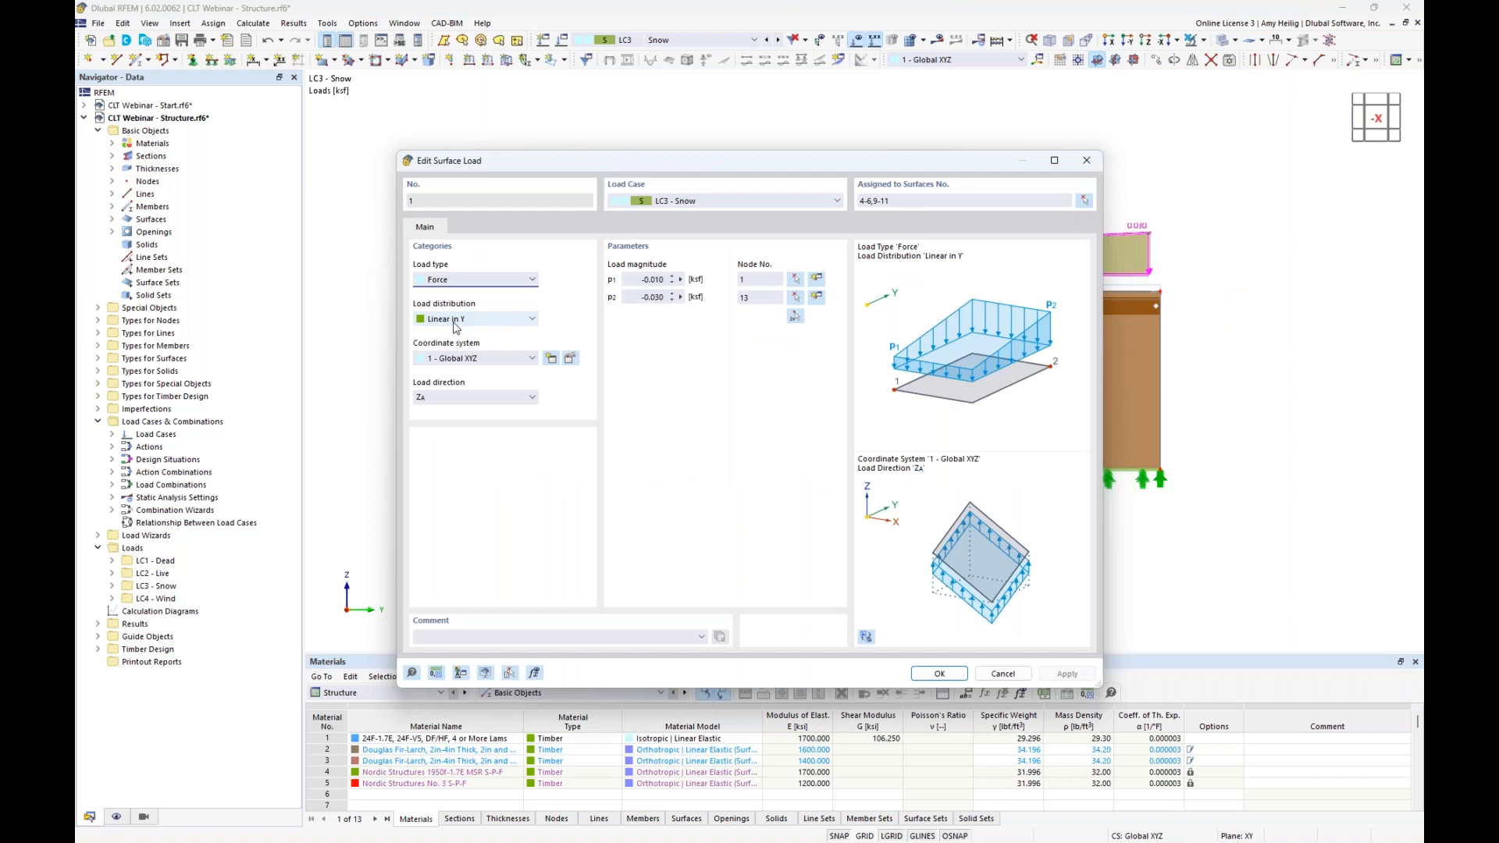
drag(618, 164, 636, 386)
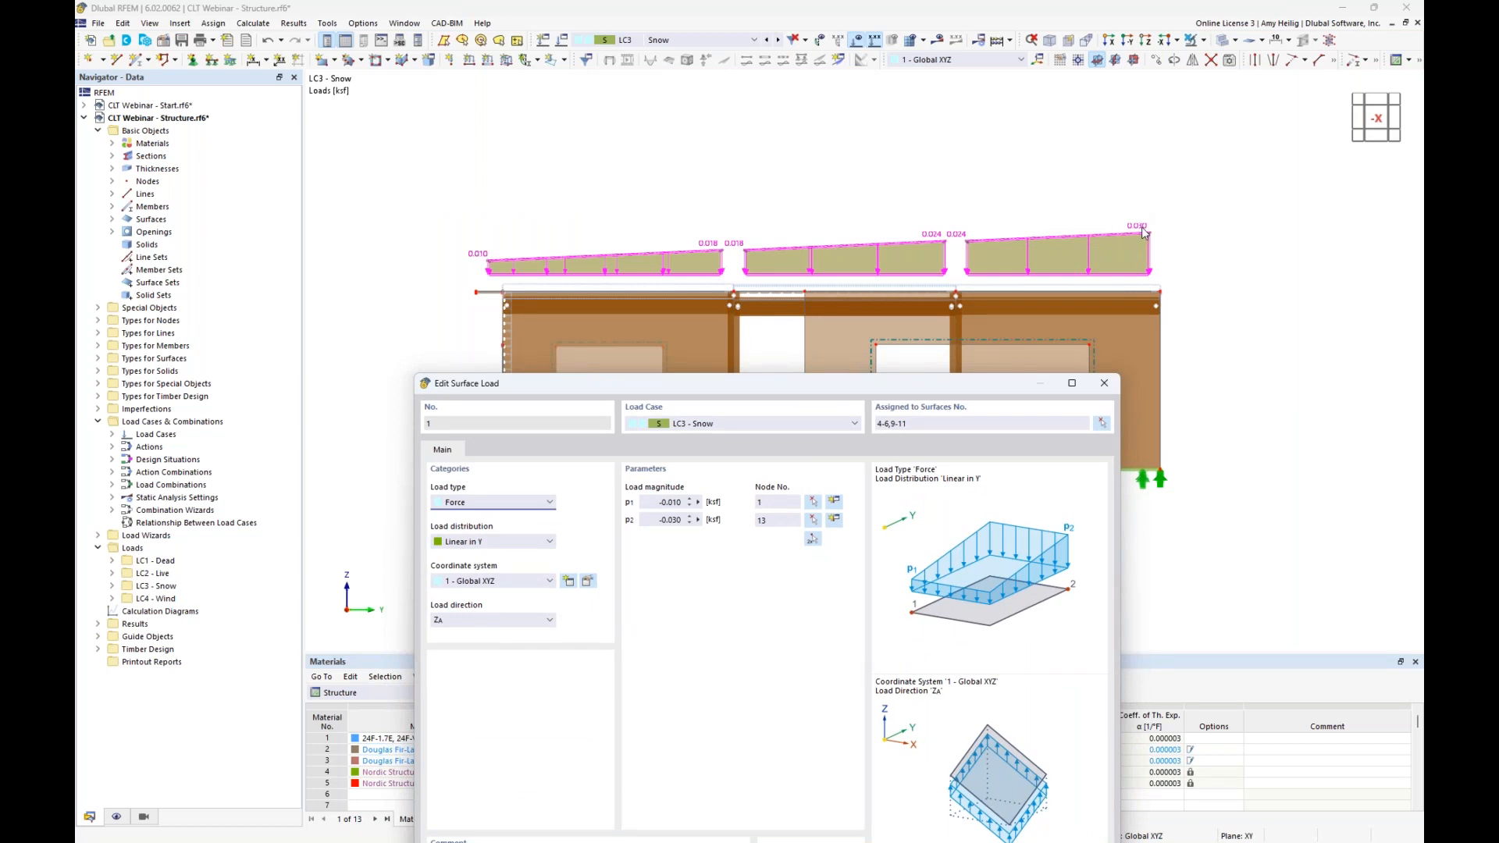
drag(961, 387, 964, 149)
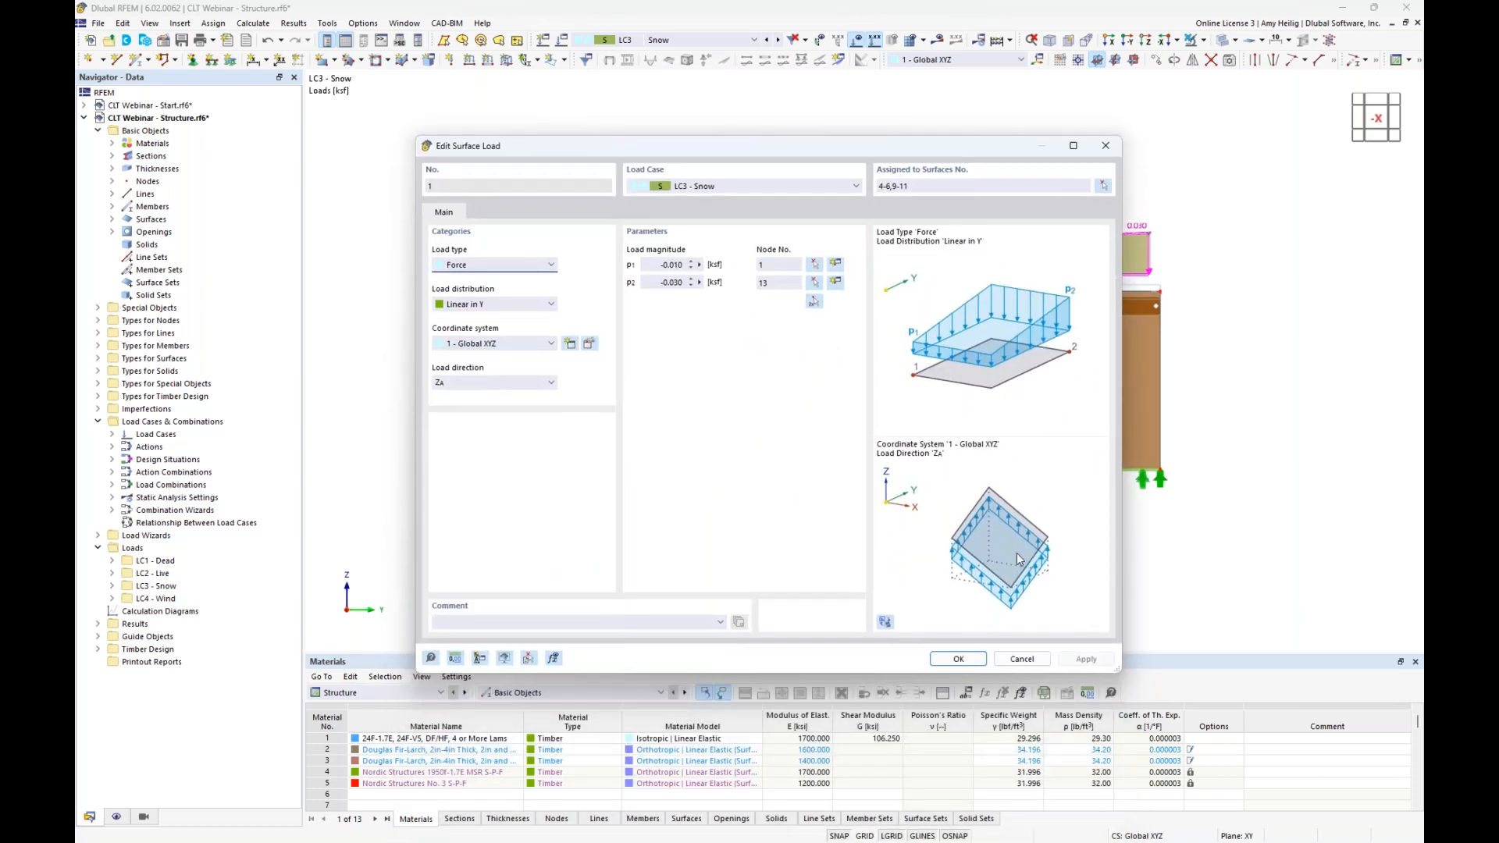
click(1022, 659)
Display the loads of LC4 Wind with the model in wireframe and check them on both end walls
click(777, 40)
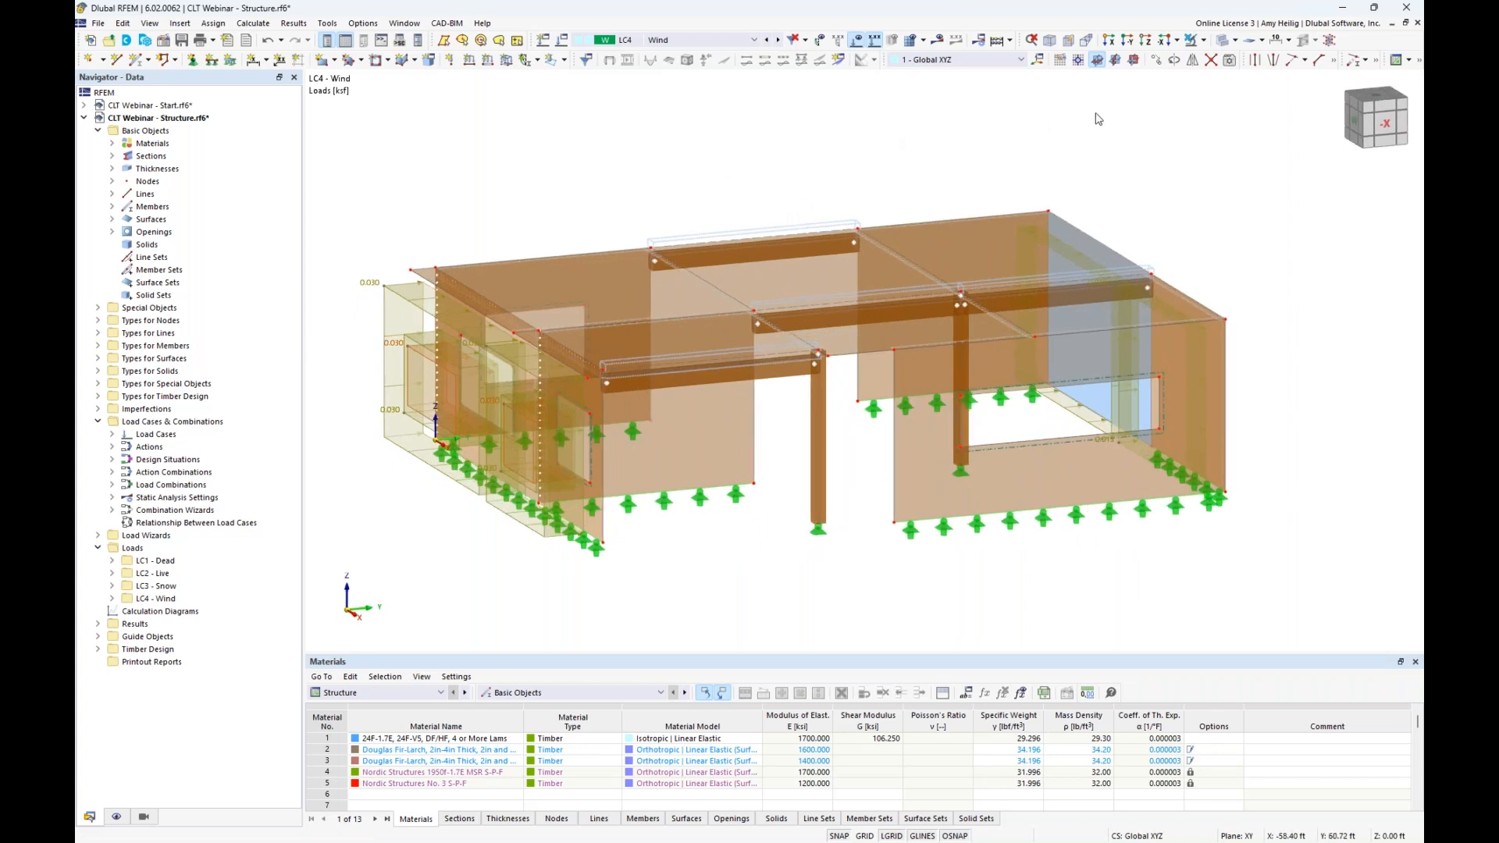
click(1222, 40)
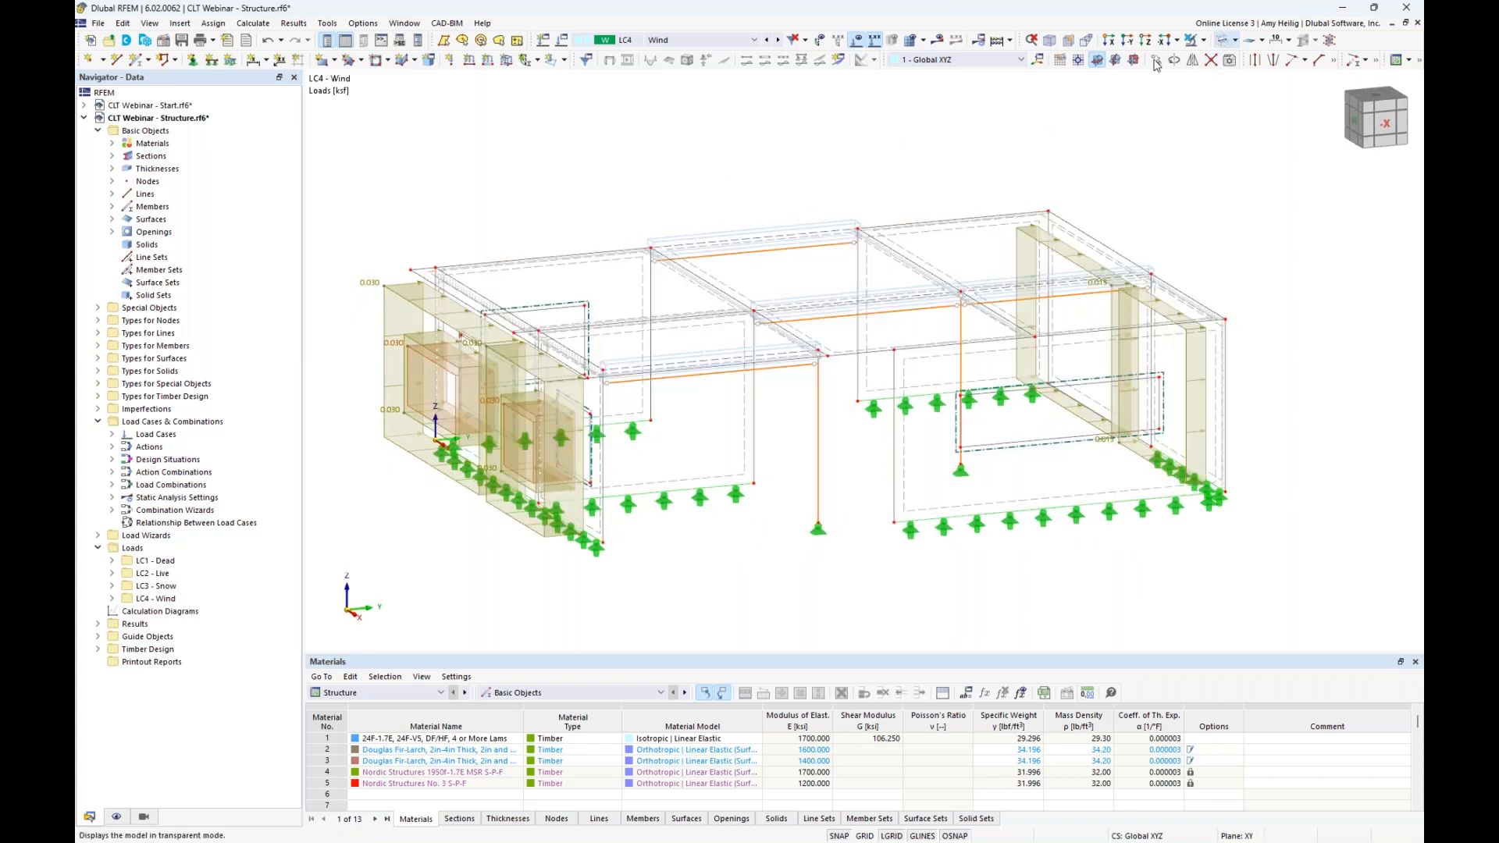
middle_drag(404, 290, 455, 284)
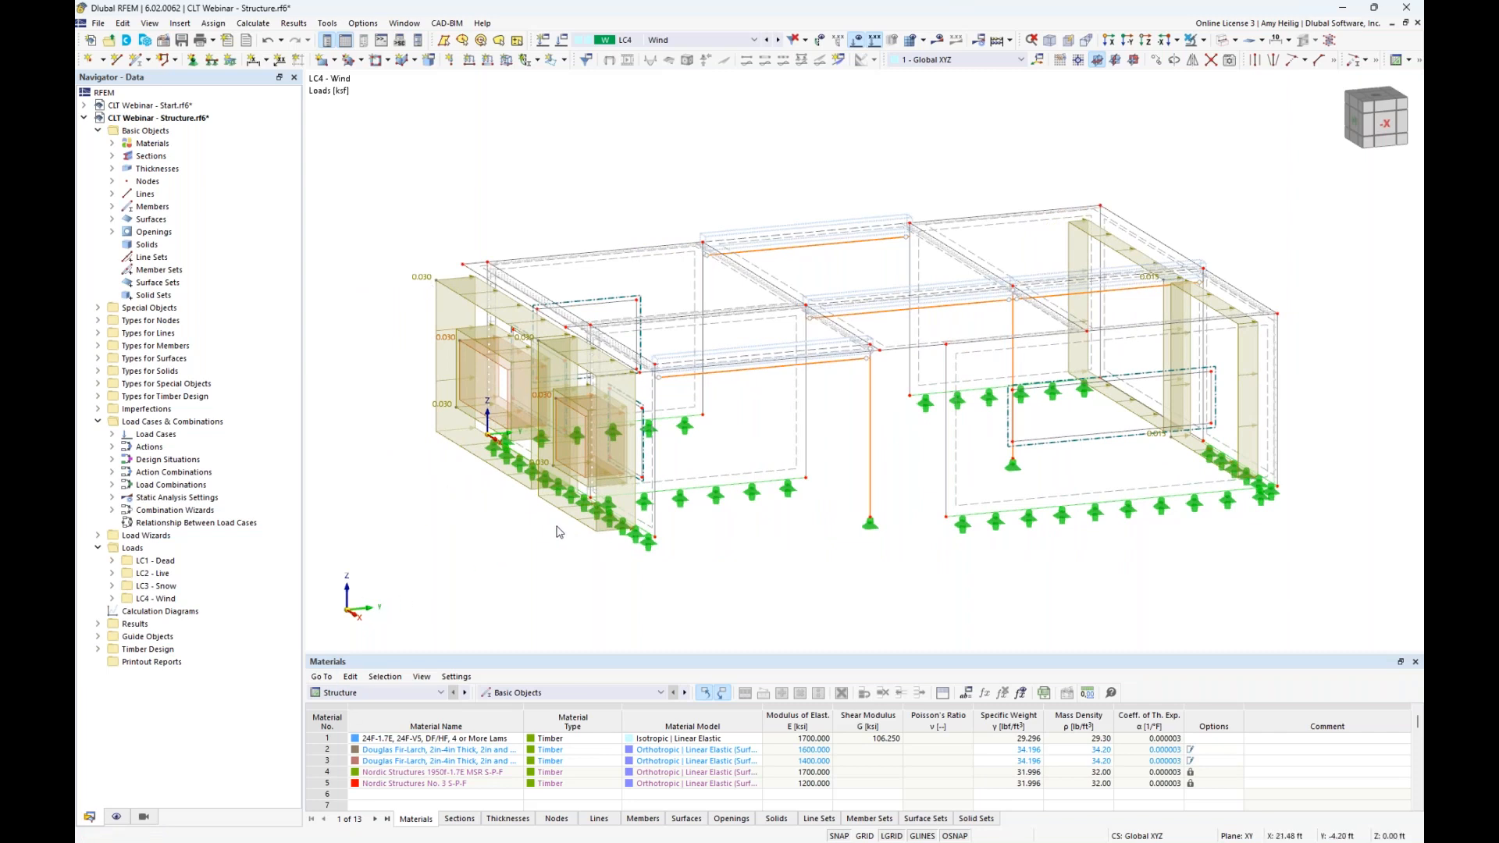
middle_drag(1294, 428, 1074, 461)
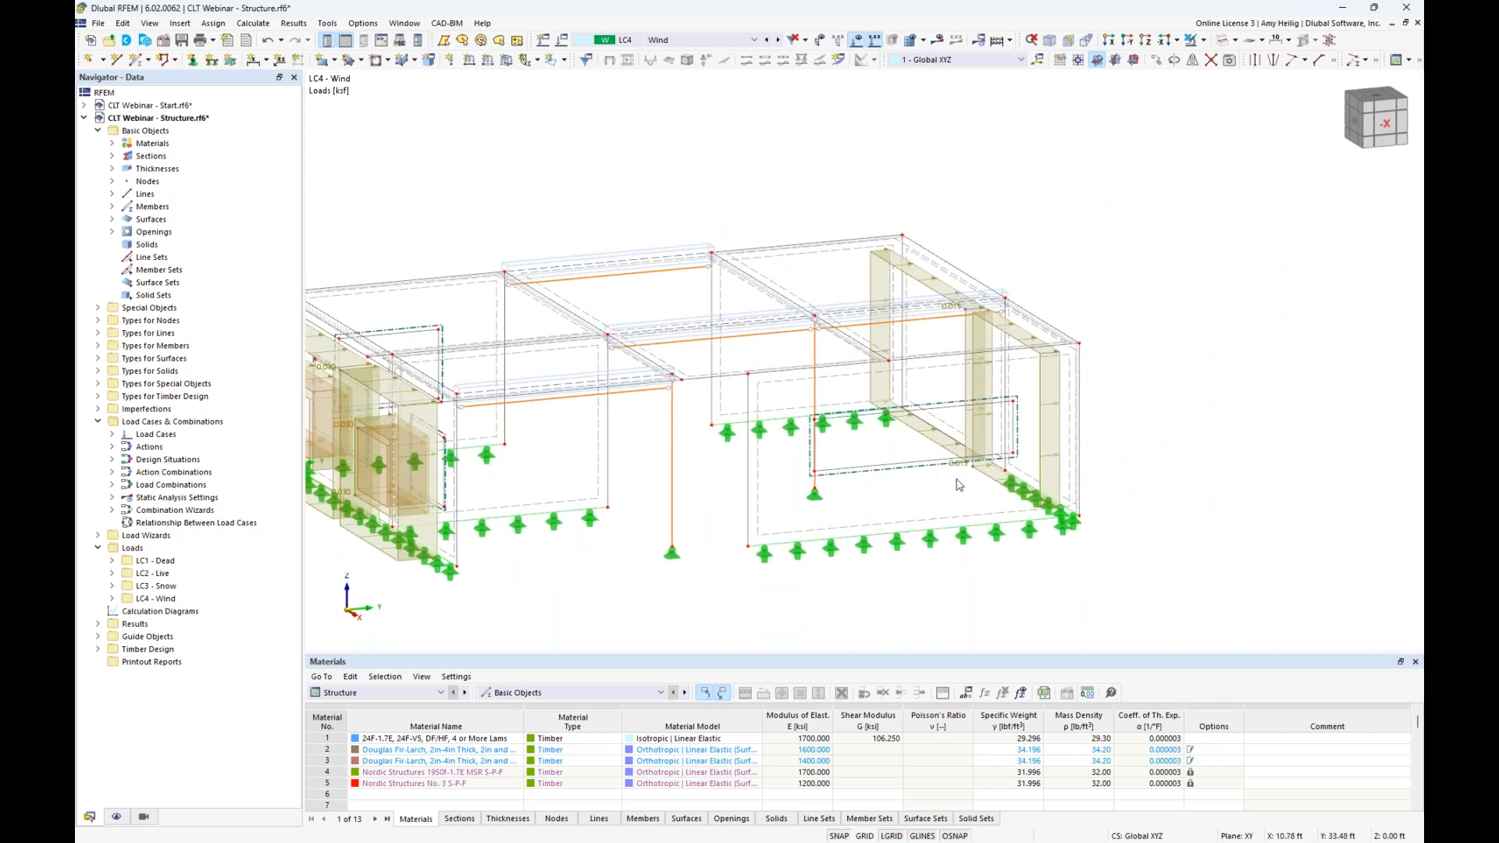
ctrl+middle_drag(967, 484, 885, 488)
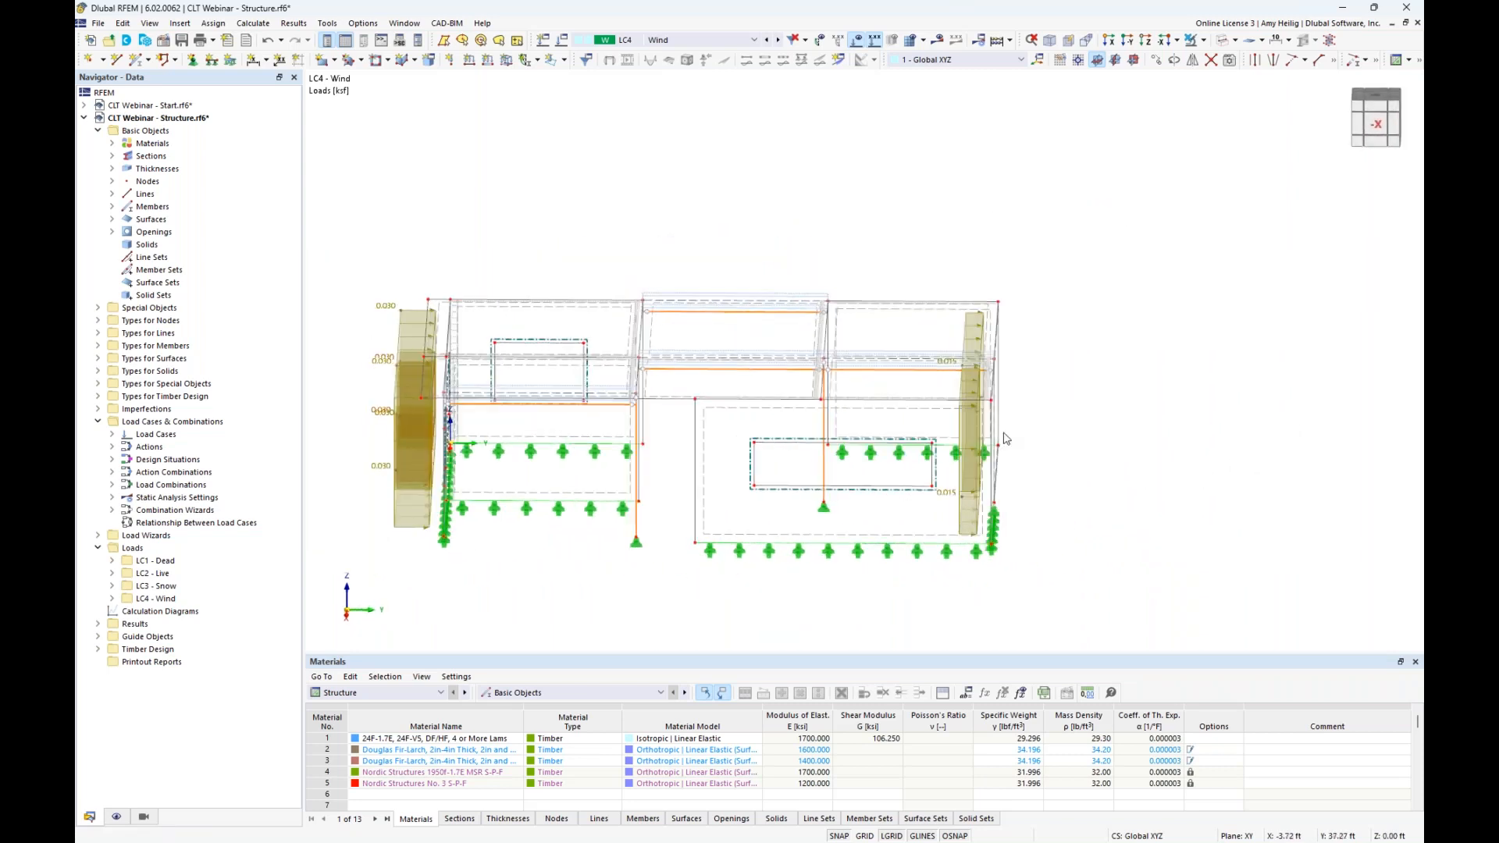
Return the model to transparent rendering and examine the wind loads on the end walls and around the window openings
click(1230, 58)
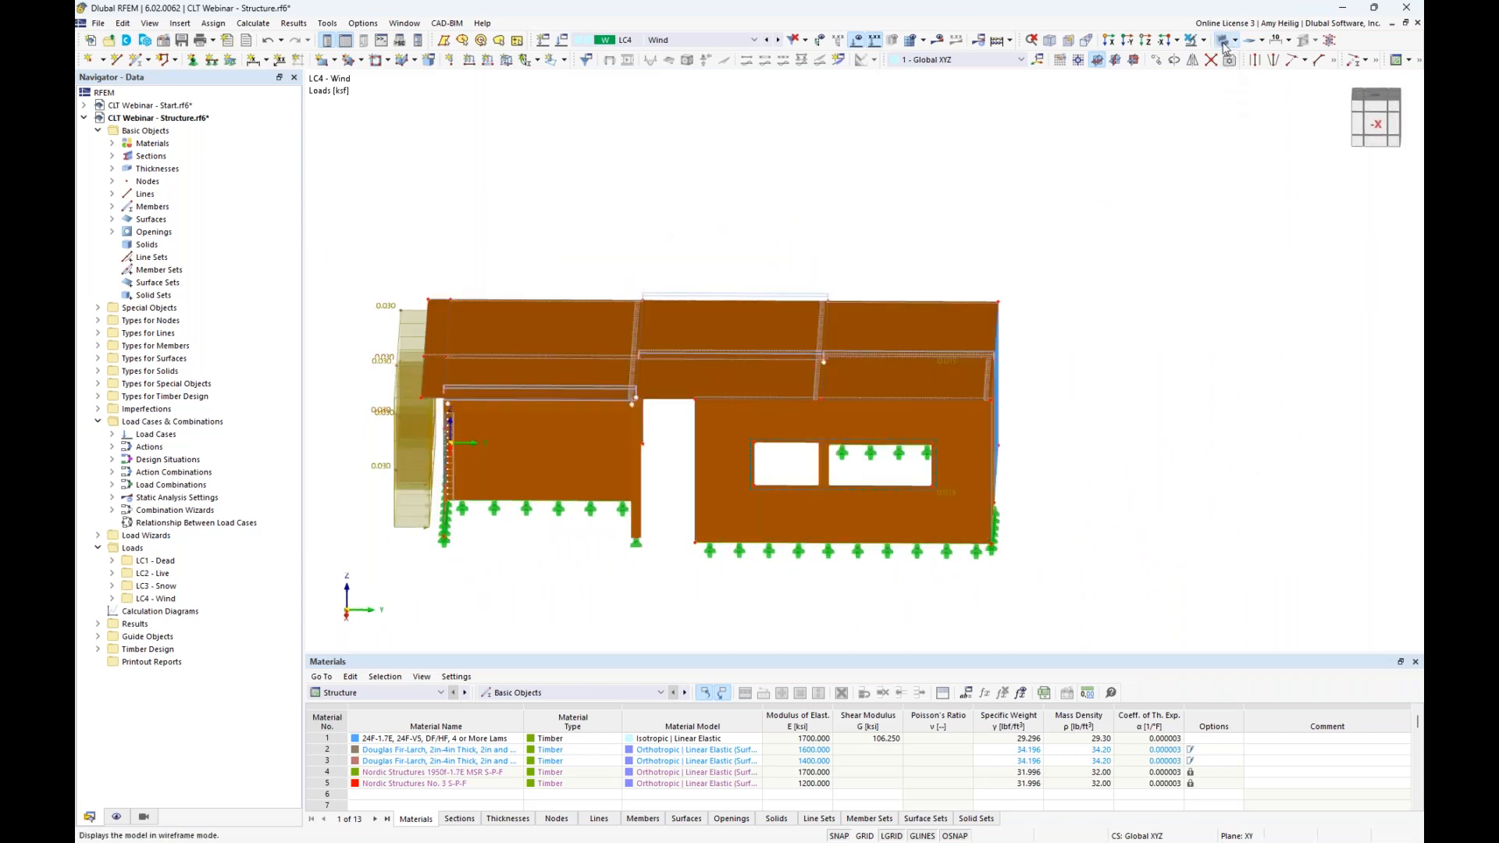
scroll(1007, 496, up, 5)
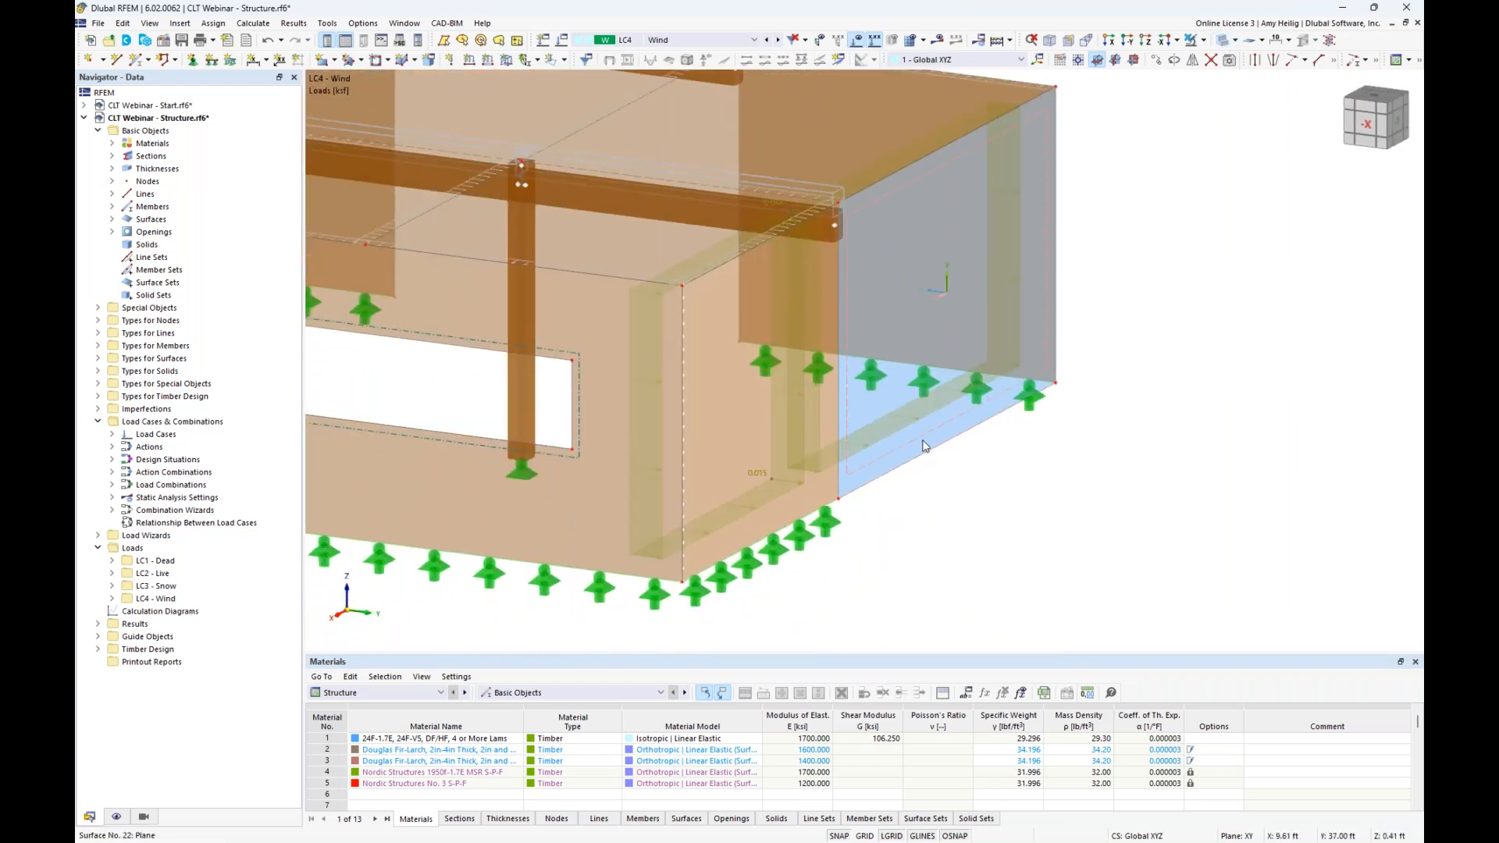
mouse_move(910, 422)
scroll(899, 555, down, 3)
ctrl+middle_drag(778, 599, 492, 473)
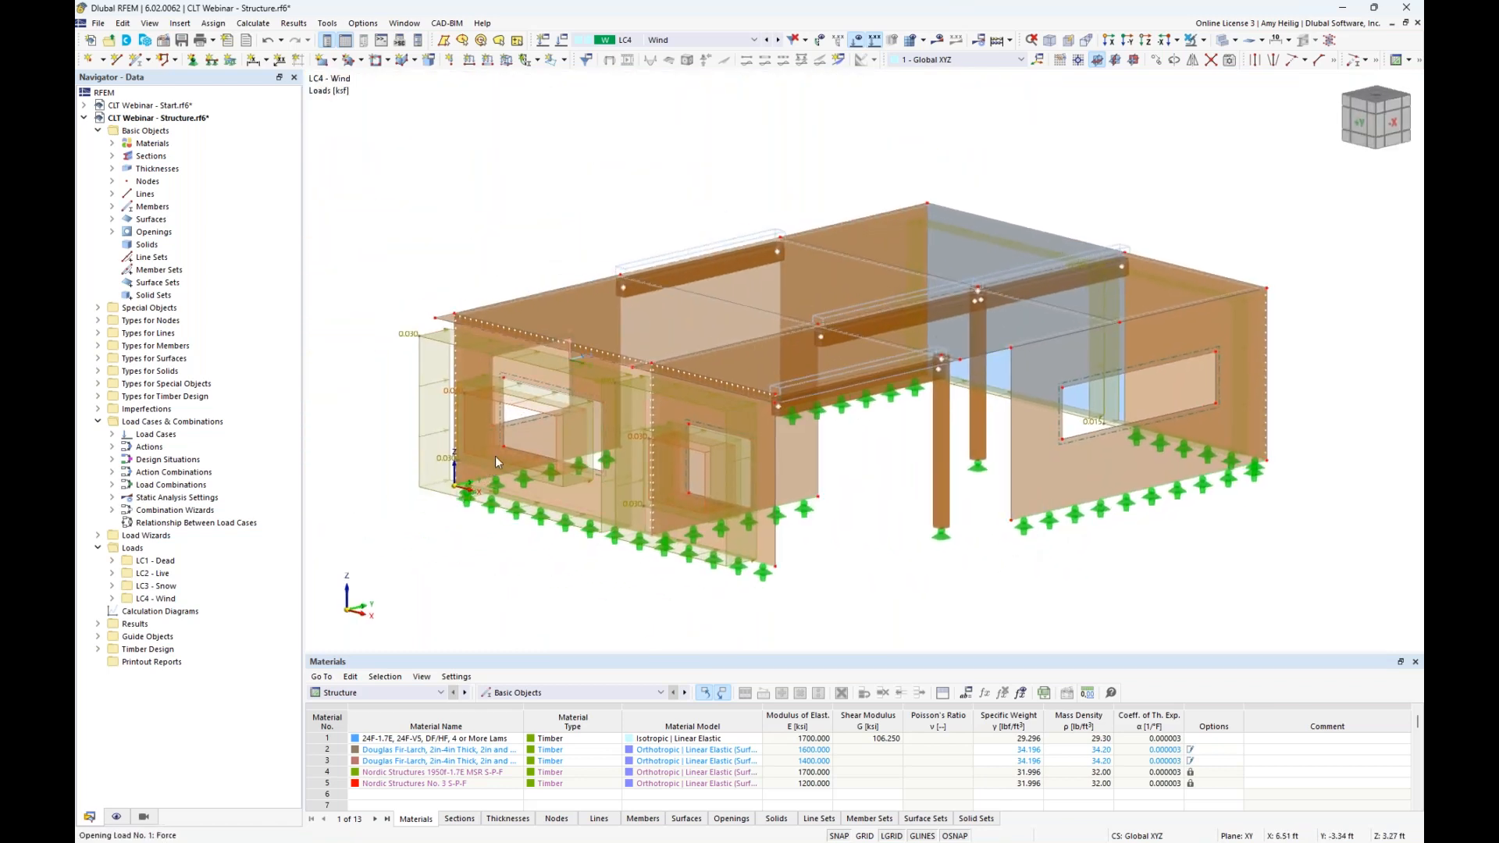
scroll(498, 453, up, 3)
middle_drag(560, 470, 577, 425)
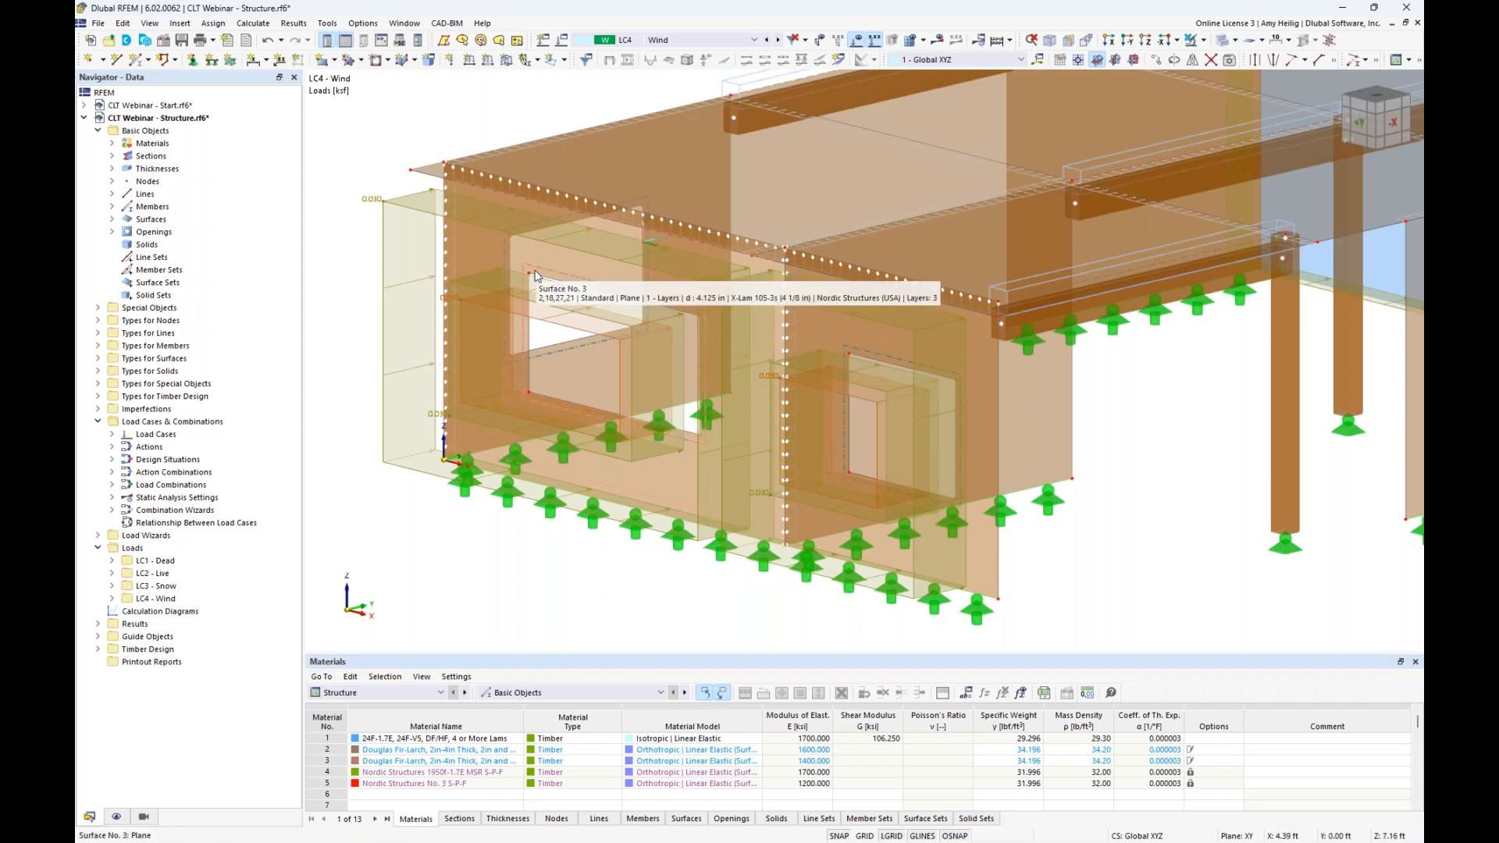
Find the New Opening Load command, and inspect the parameters of the LC4 Wind load on opening 2
click(564, 61)
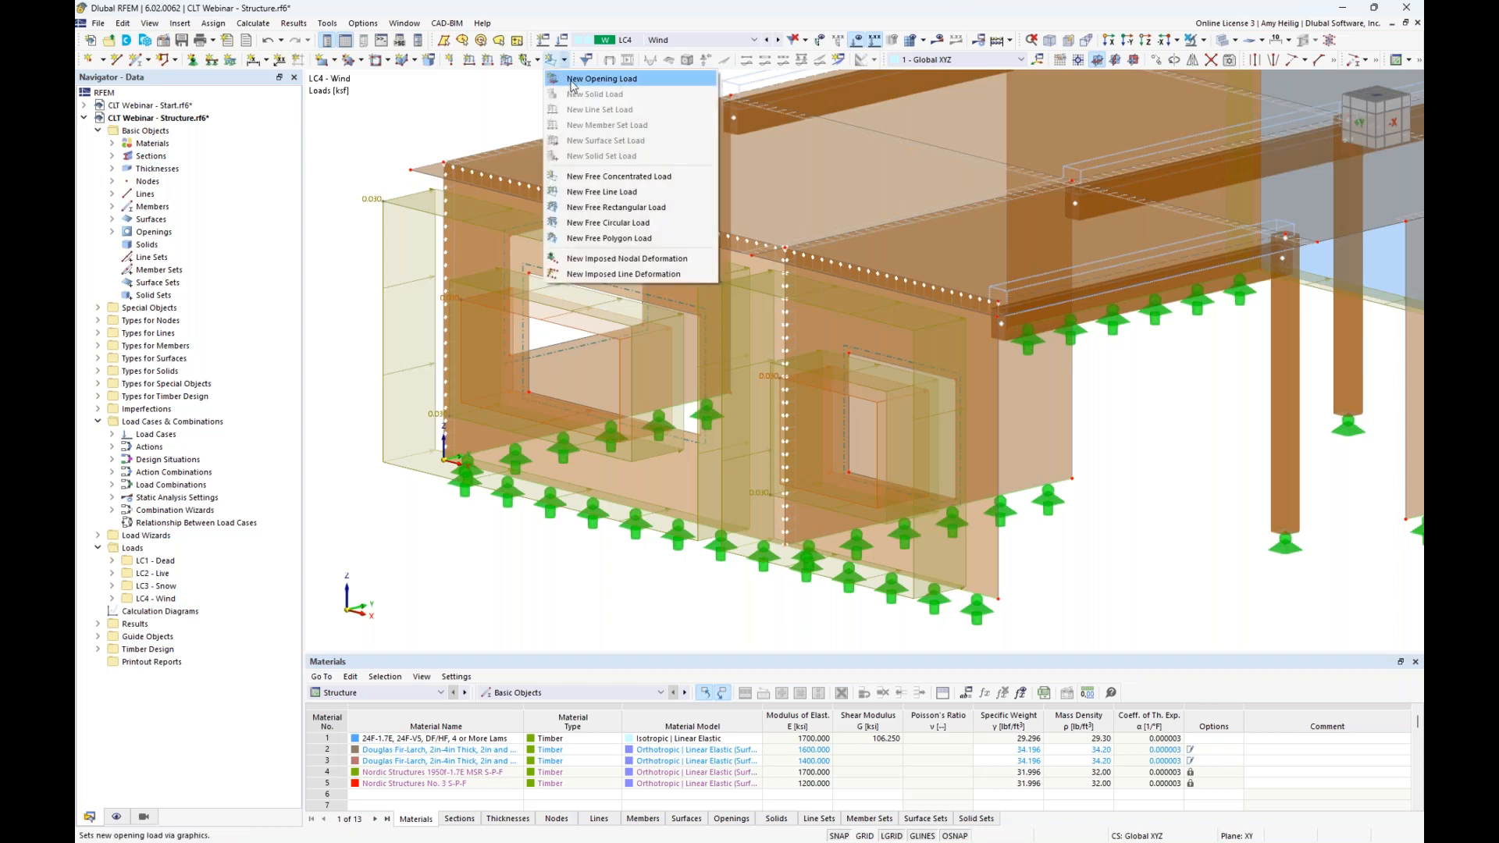
click(572, 81)
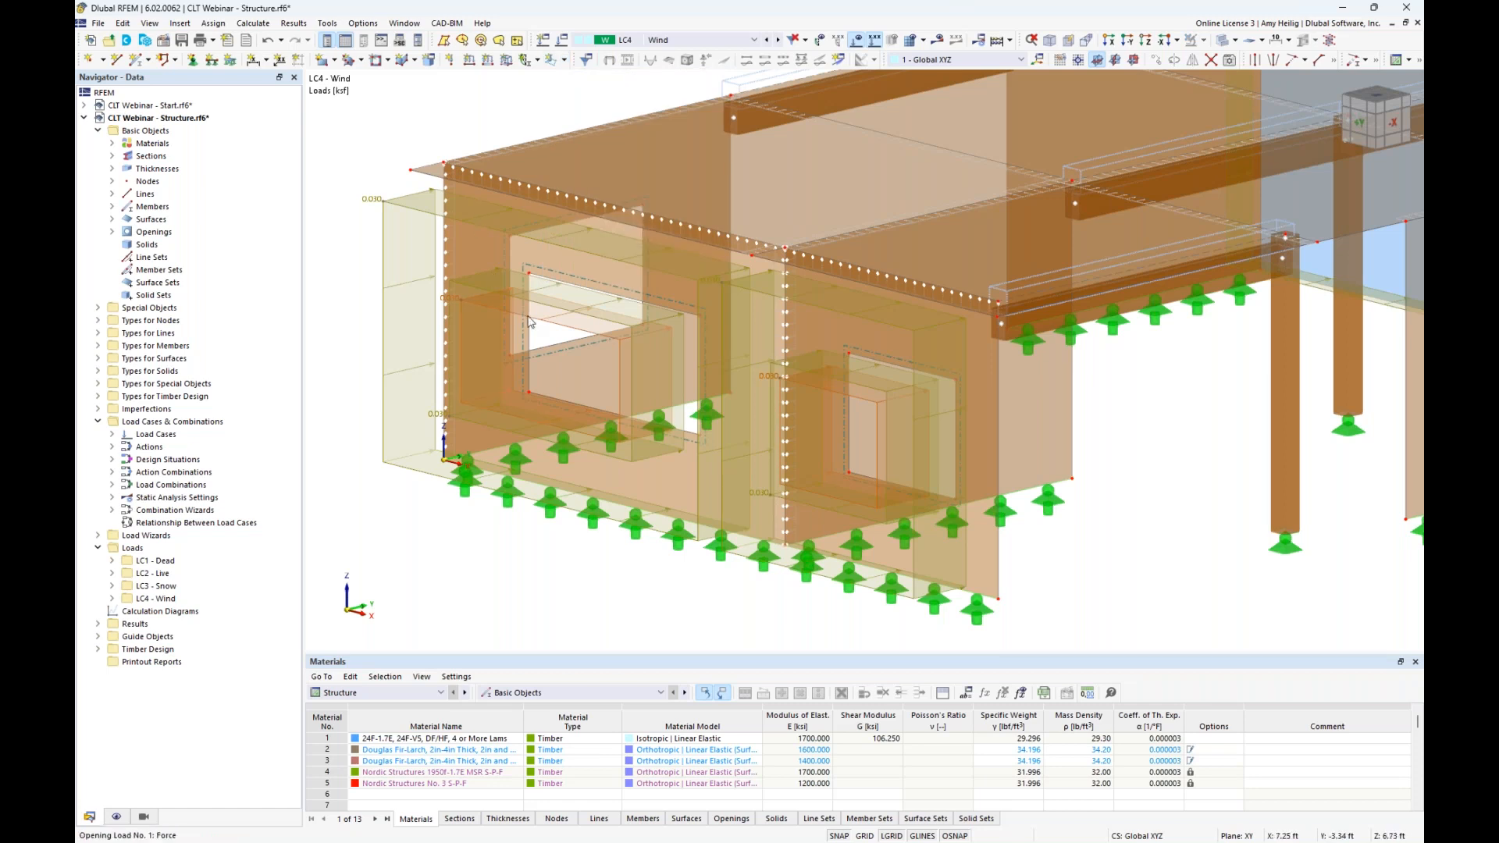
click(537, 317)
double_click(537, 321)
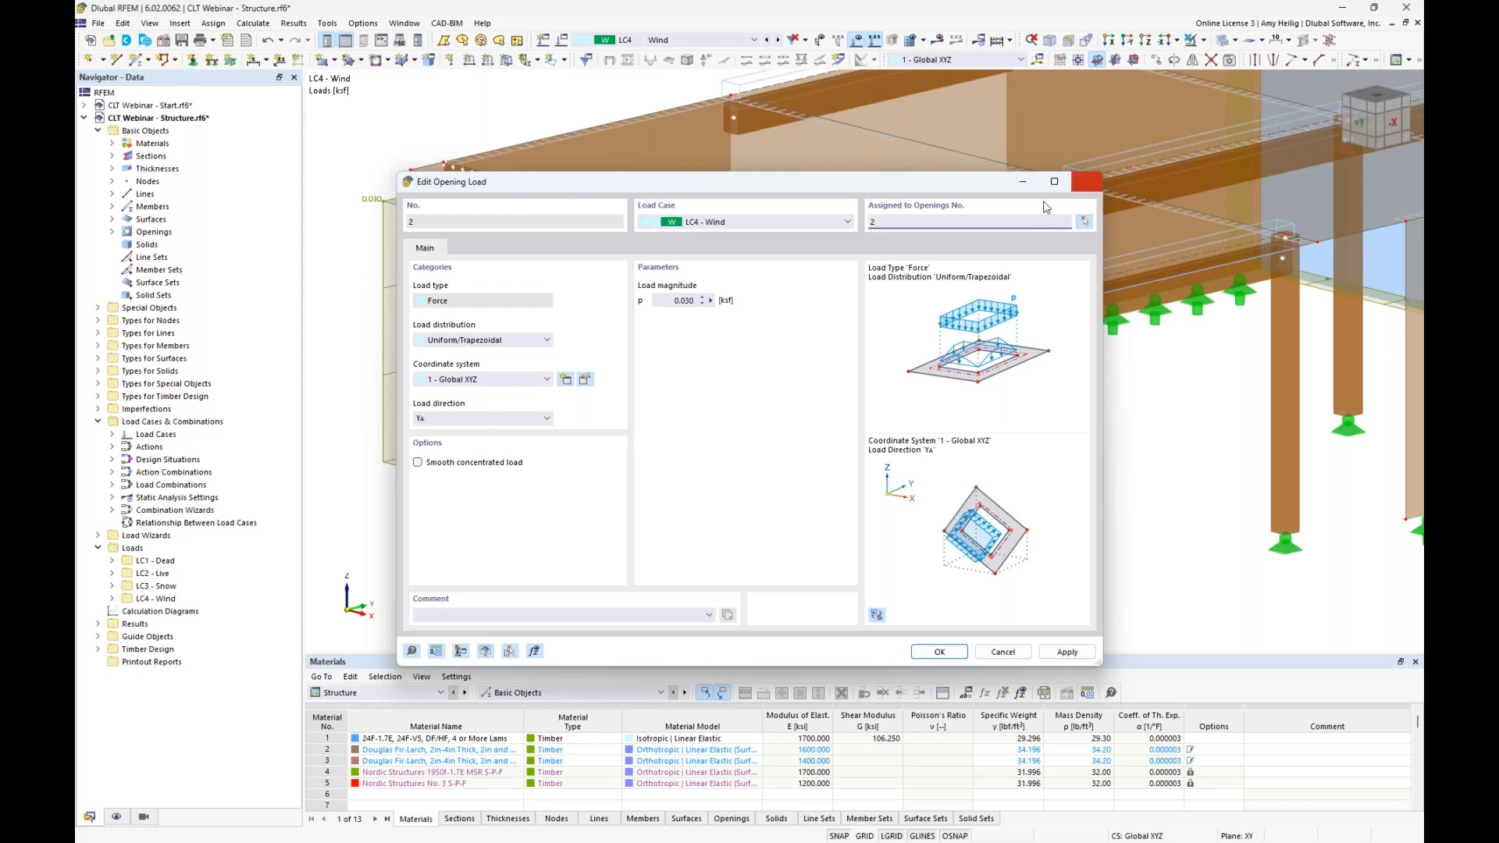
click(1084, 221)
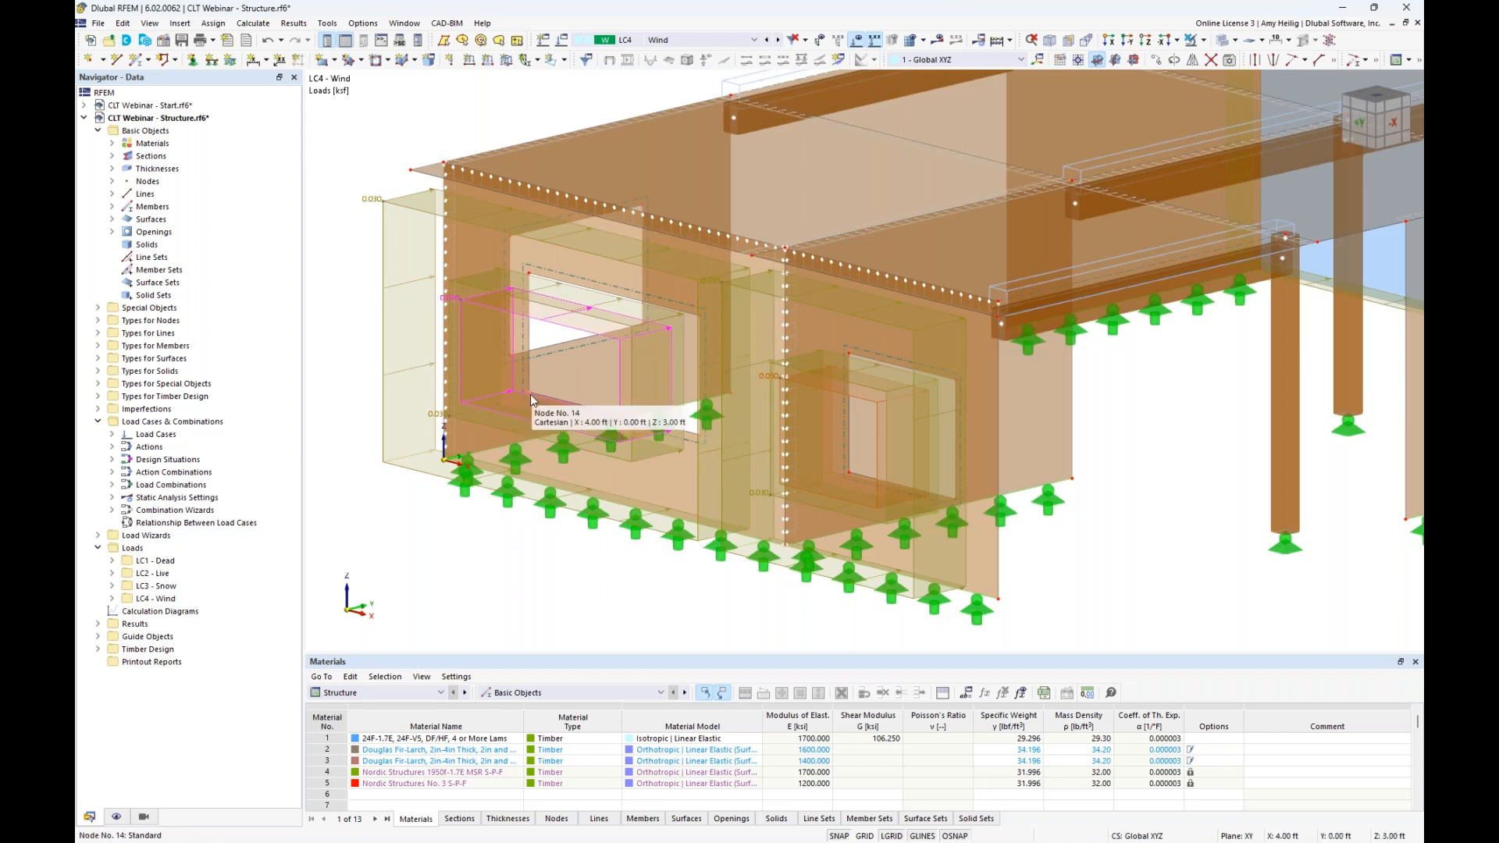
Display the loads of load combination CO2 (1.20D + 1.60L) with the model in wireframe
scroll(1037, 517, down, 2)
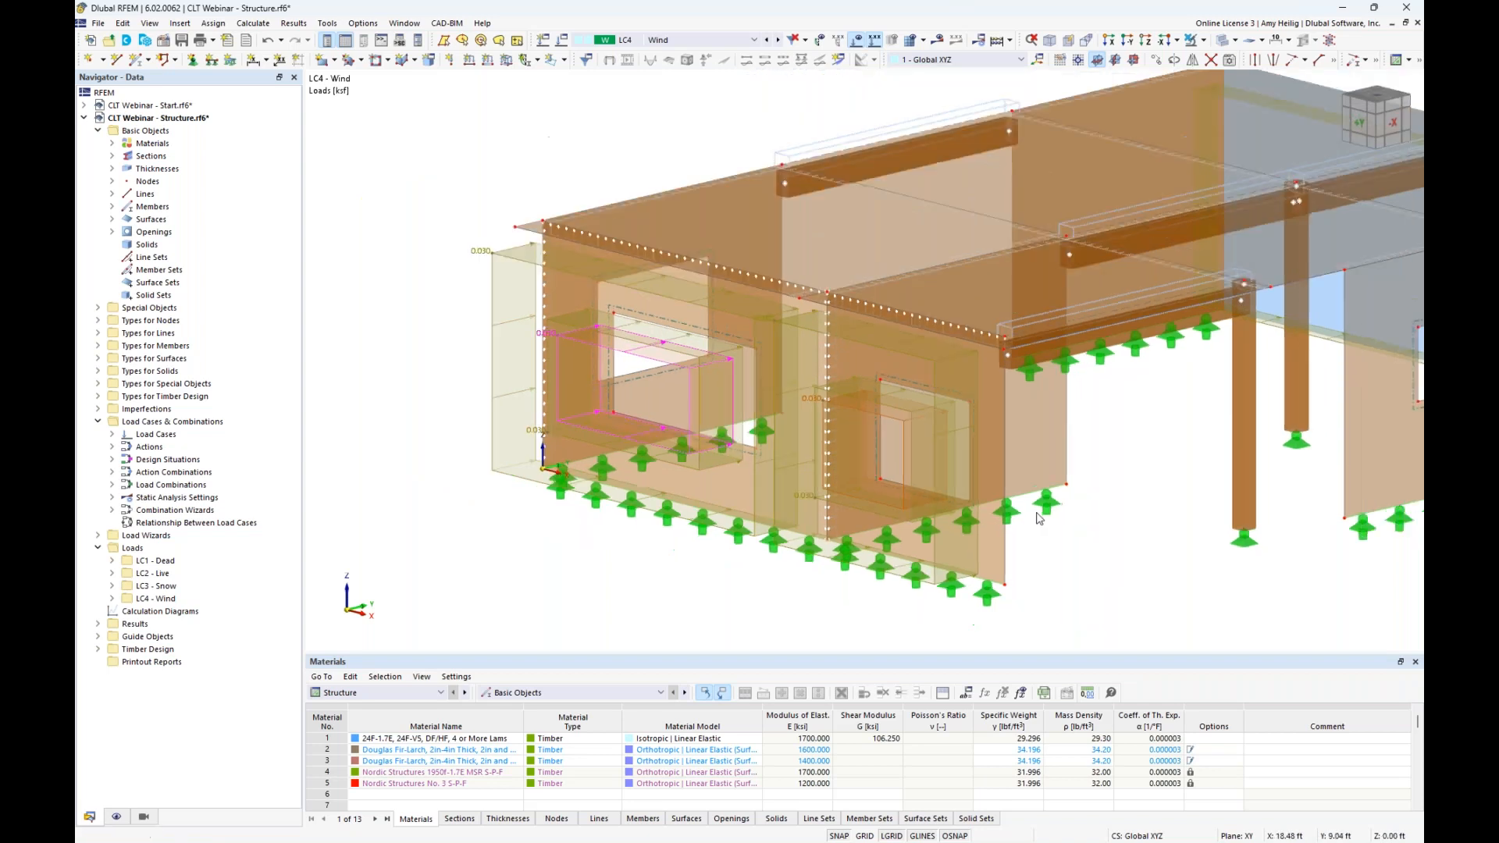
middle_drag(1101, 549, 960, 530)
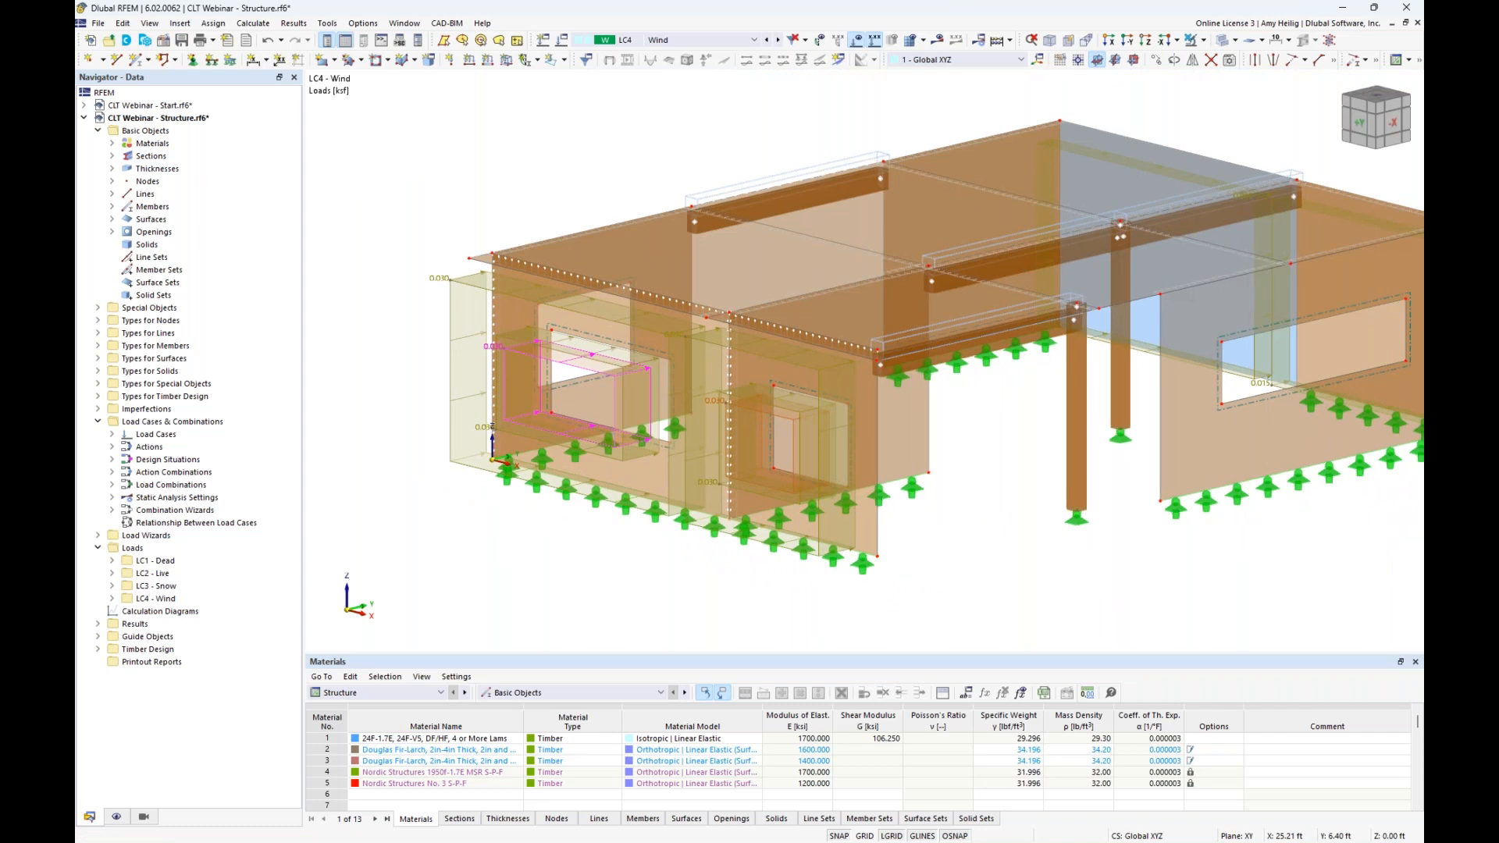
scroll(1027, 512, down, 2)
middle_drag(1017, 515, 874, 520)
scroll(878, 520, down, 2)
click(753, 41)
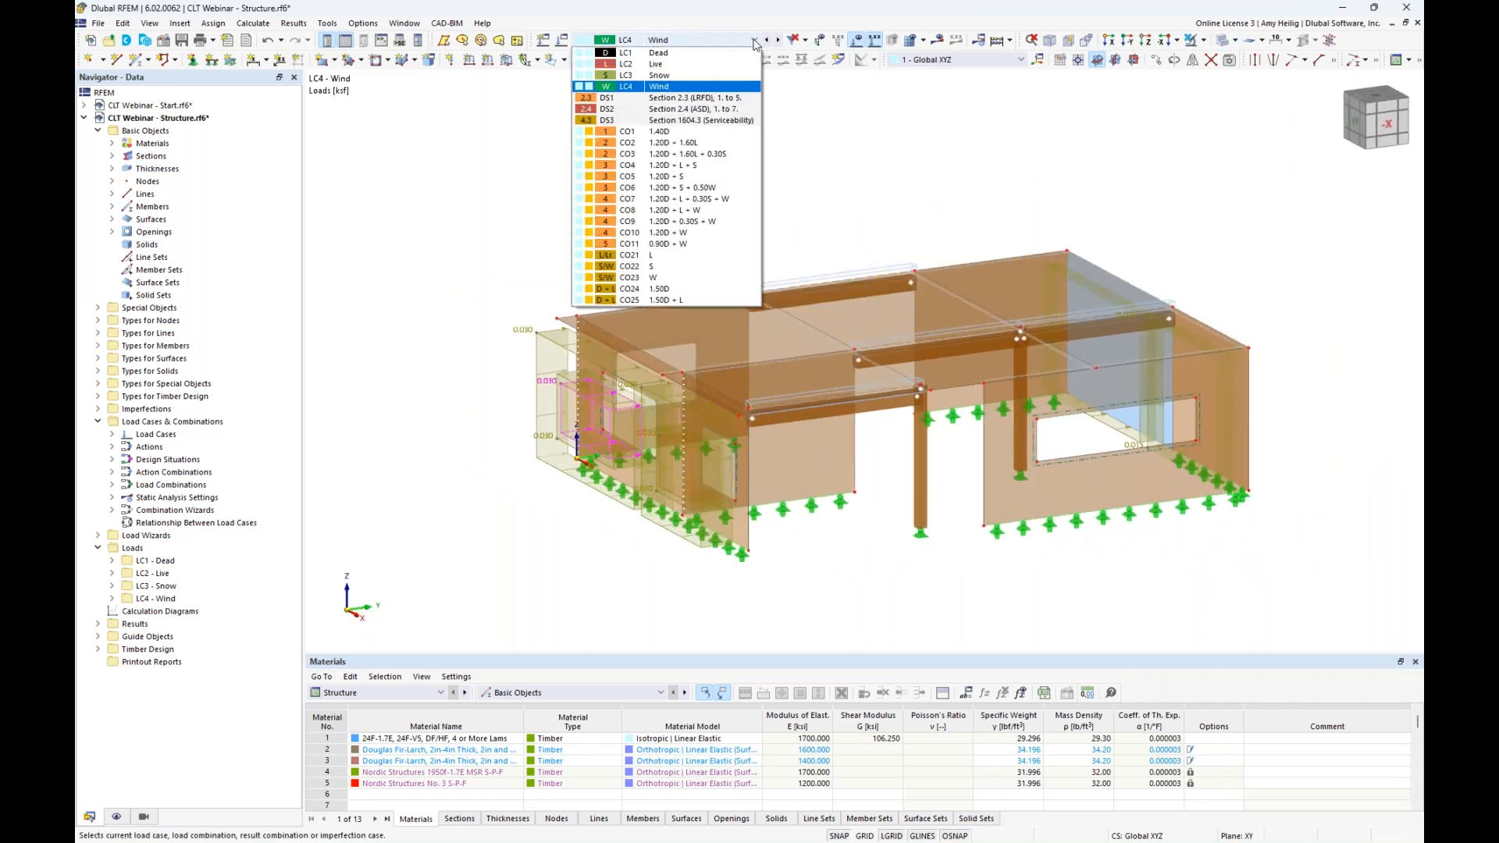
click(706, 143)
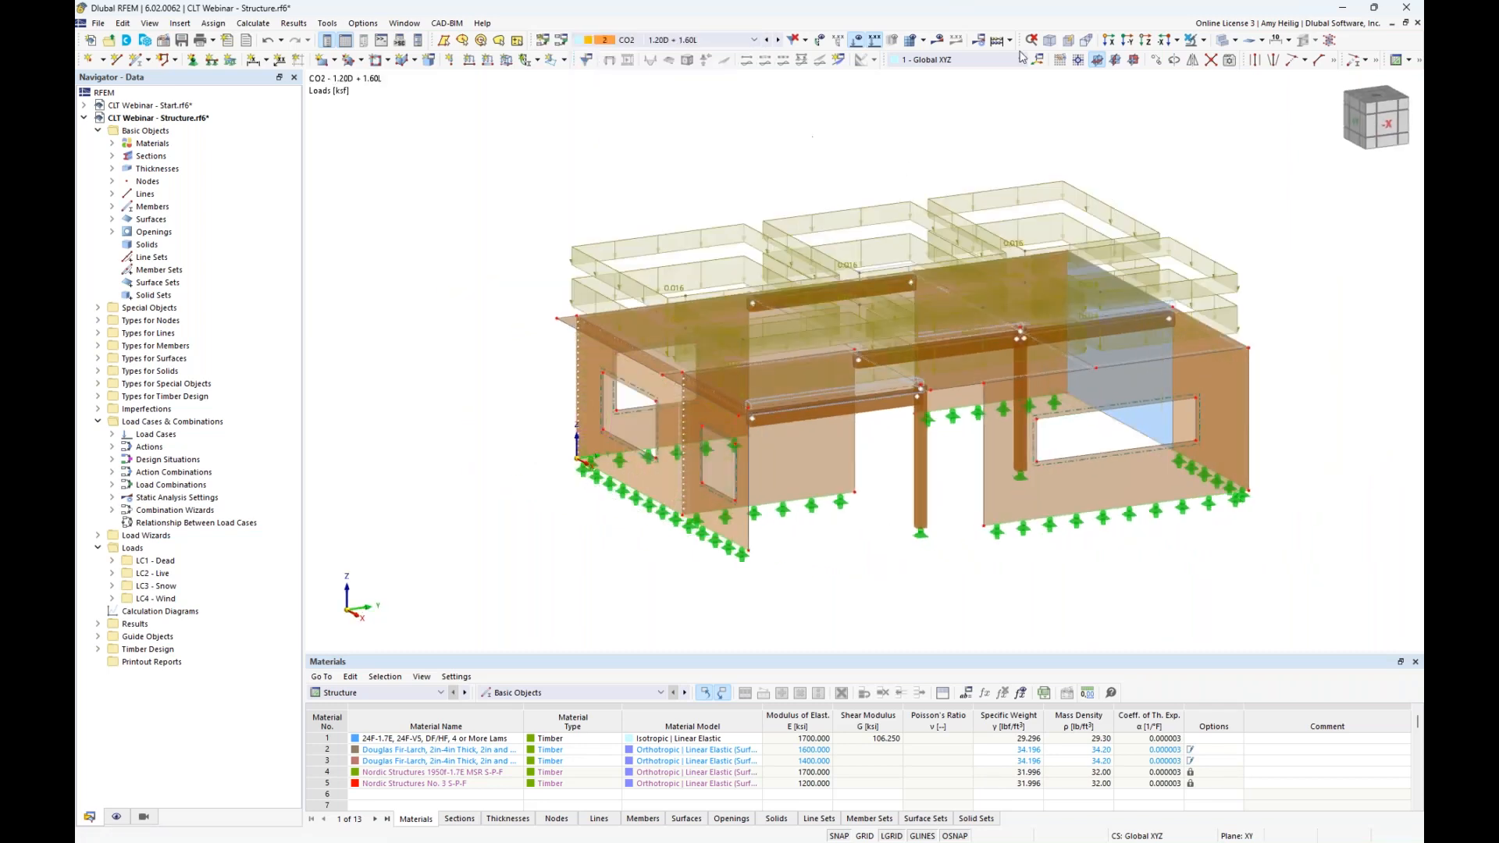
click(1221, 40)
middle_drag(987, 113, 925, 116)
Step through load combinations CO3 to CO7 and examine their factored loads on the building
click(779, 43)
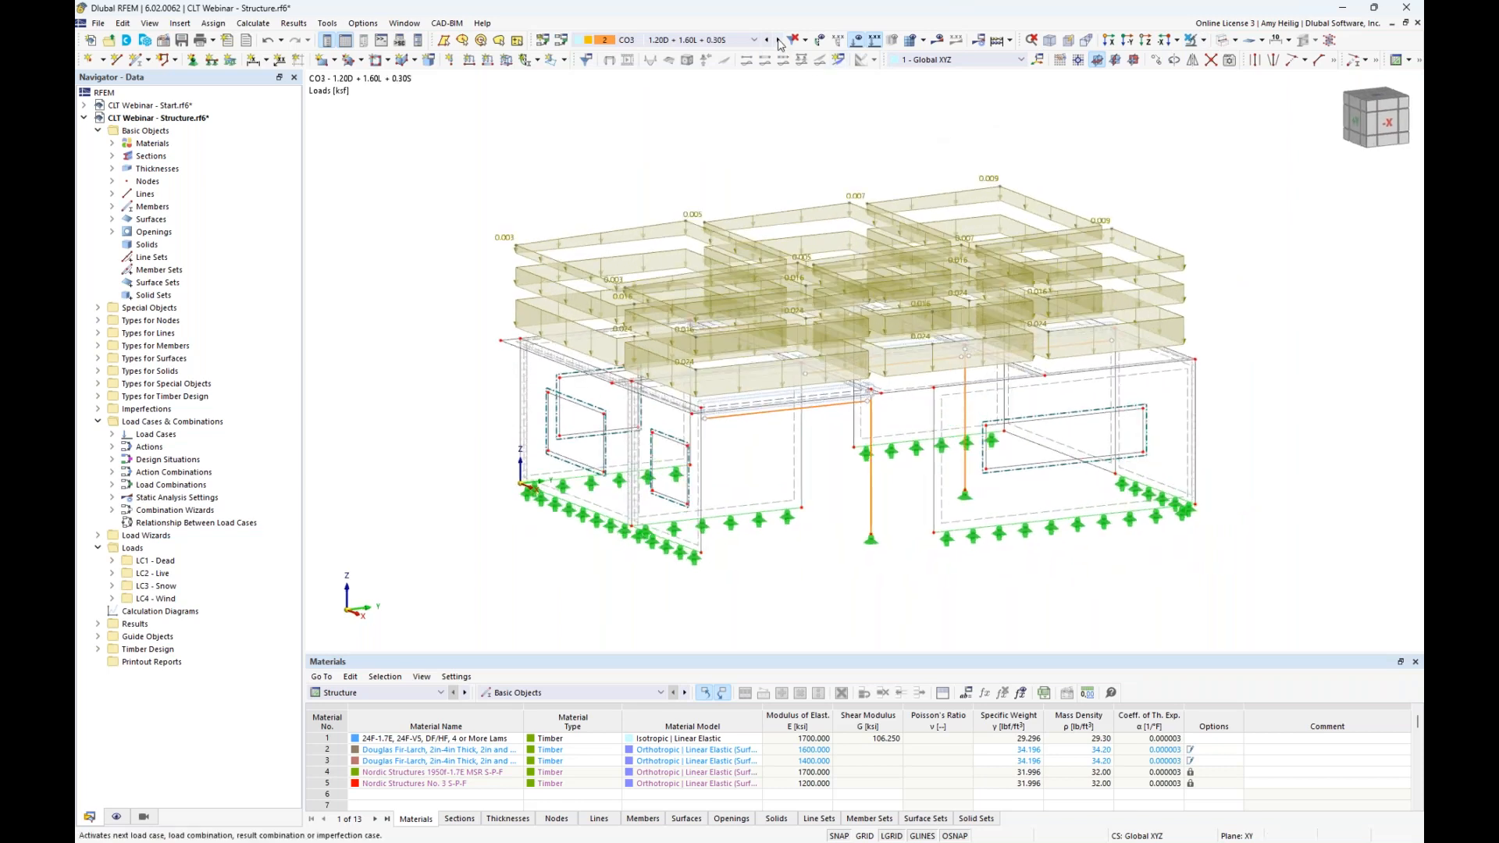
click(779, 42)
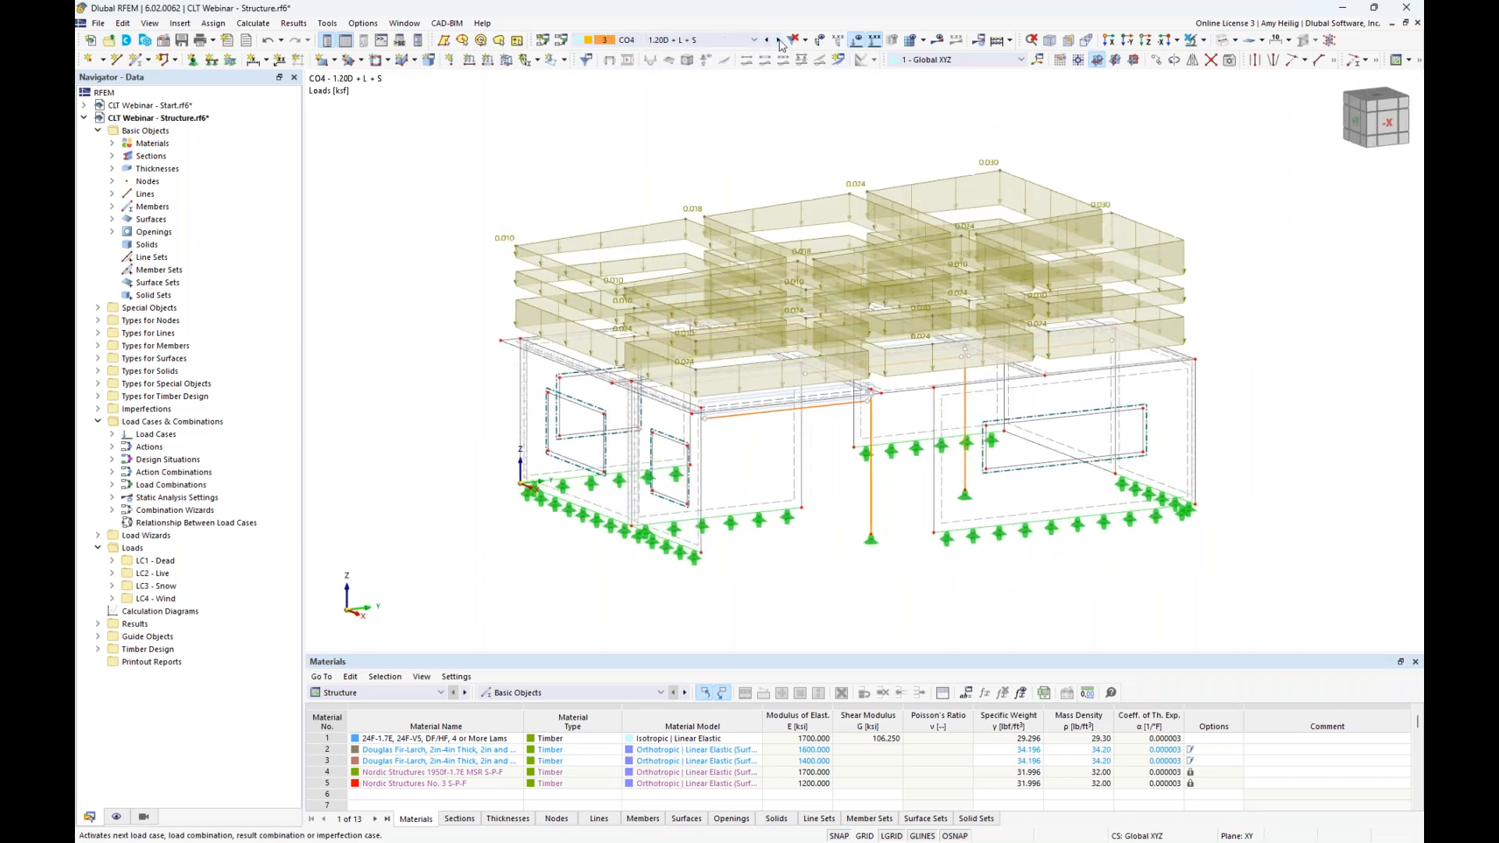
click(778, 42)
click(779, 42)
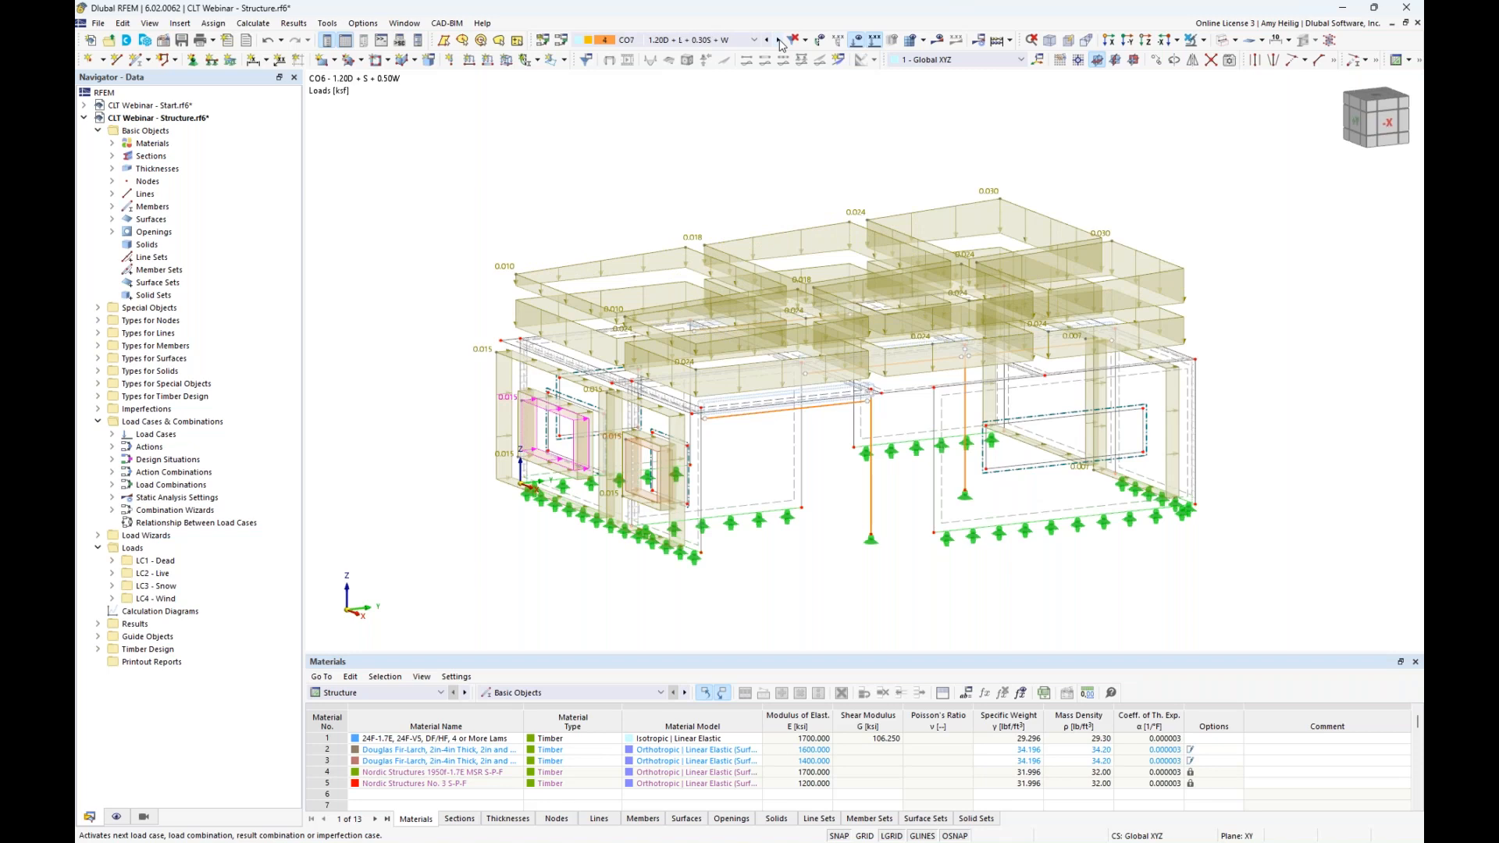
click(779, 42)
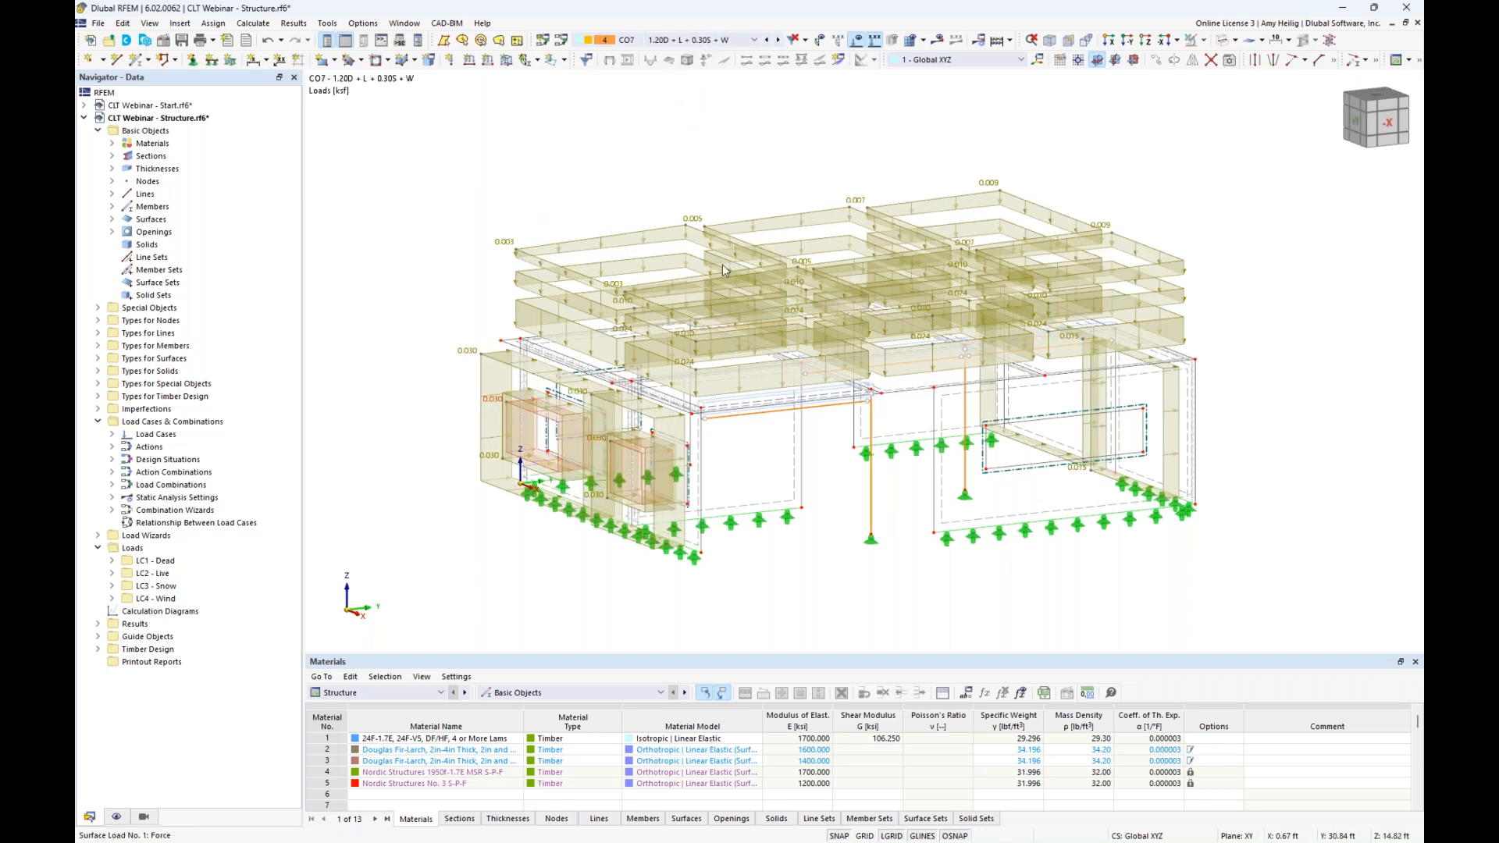
mouse_move(773, 441)
ctrl+middle_down()
mouse_move(789, 428)
mouse_move(753, 395)
mouse_move(778, 433)
ctrl+middle_up()
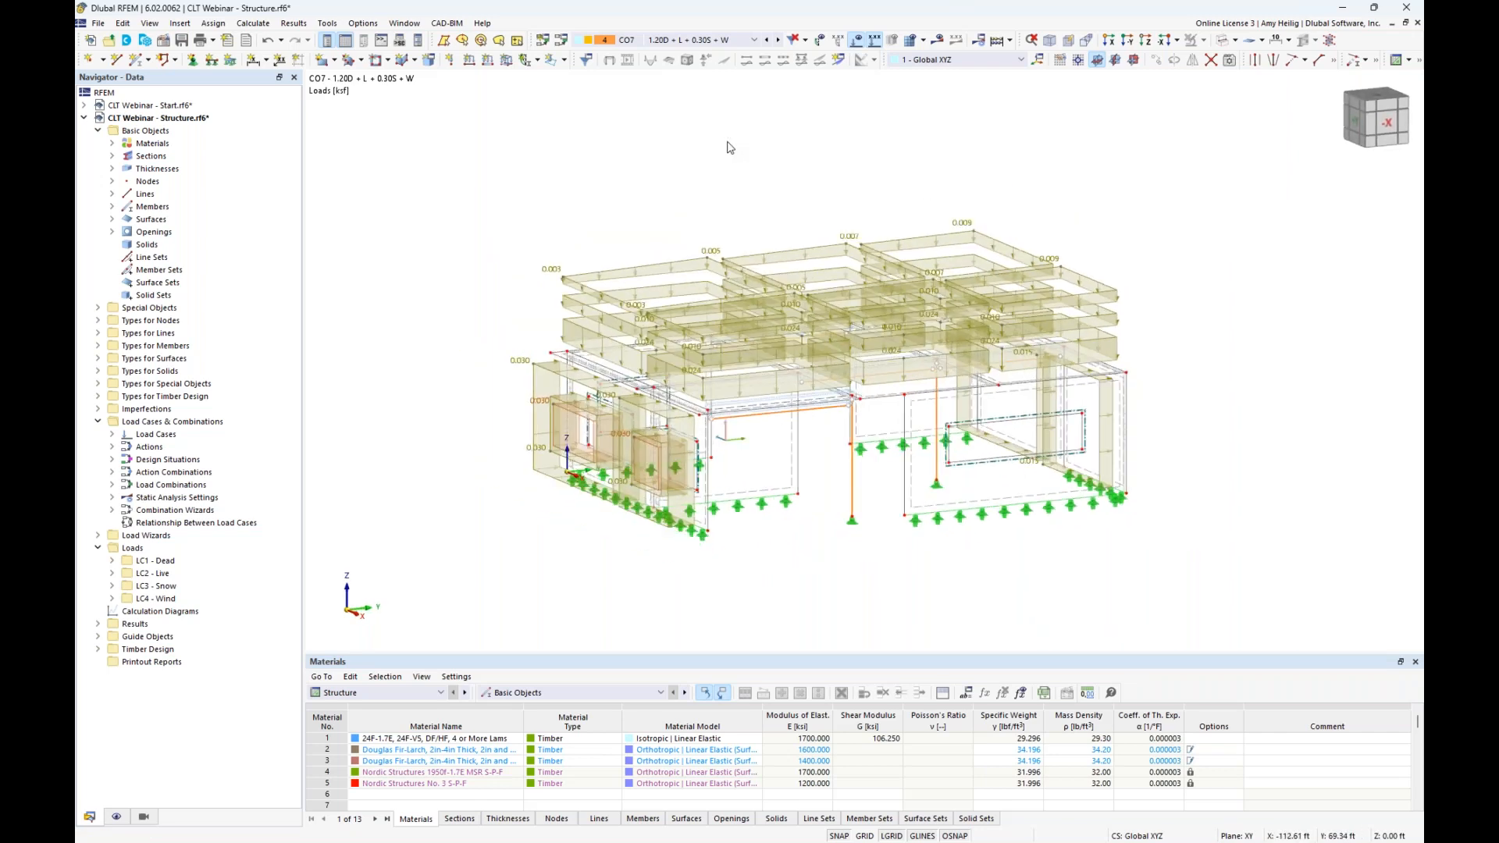
Switch the model back to transparent rendering and hide the load display
click(1236, 41)
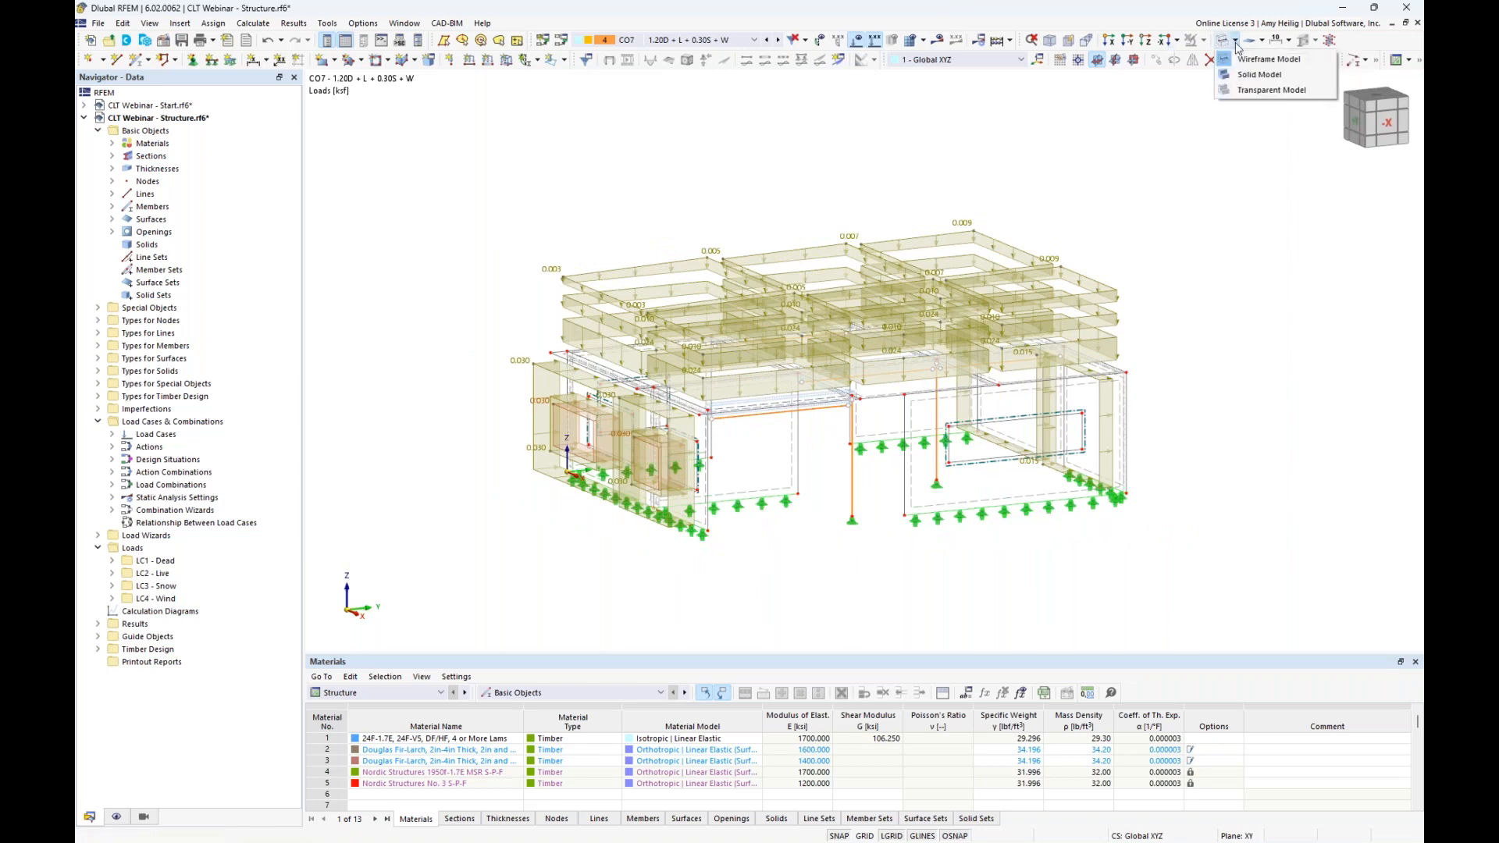
click(1243, 91)
click(856, 40)
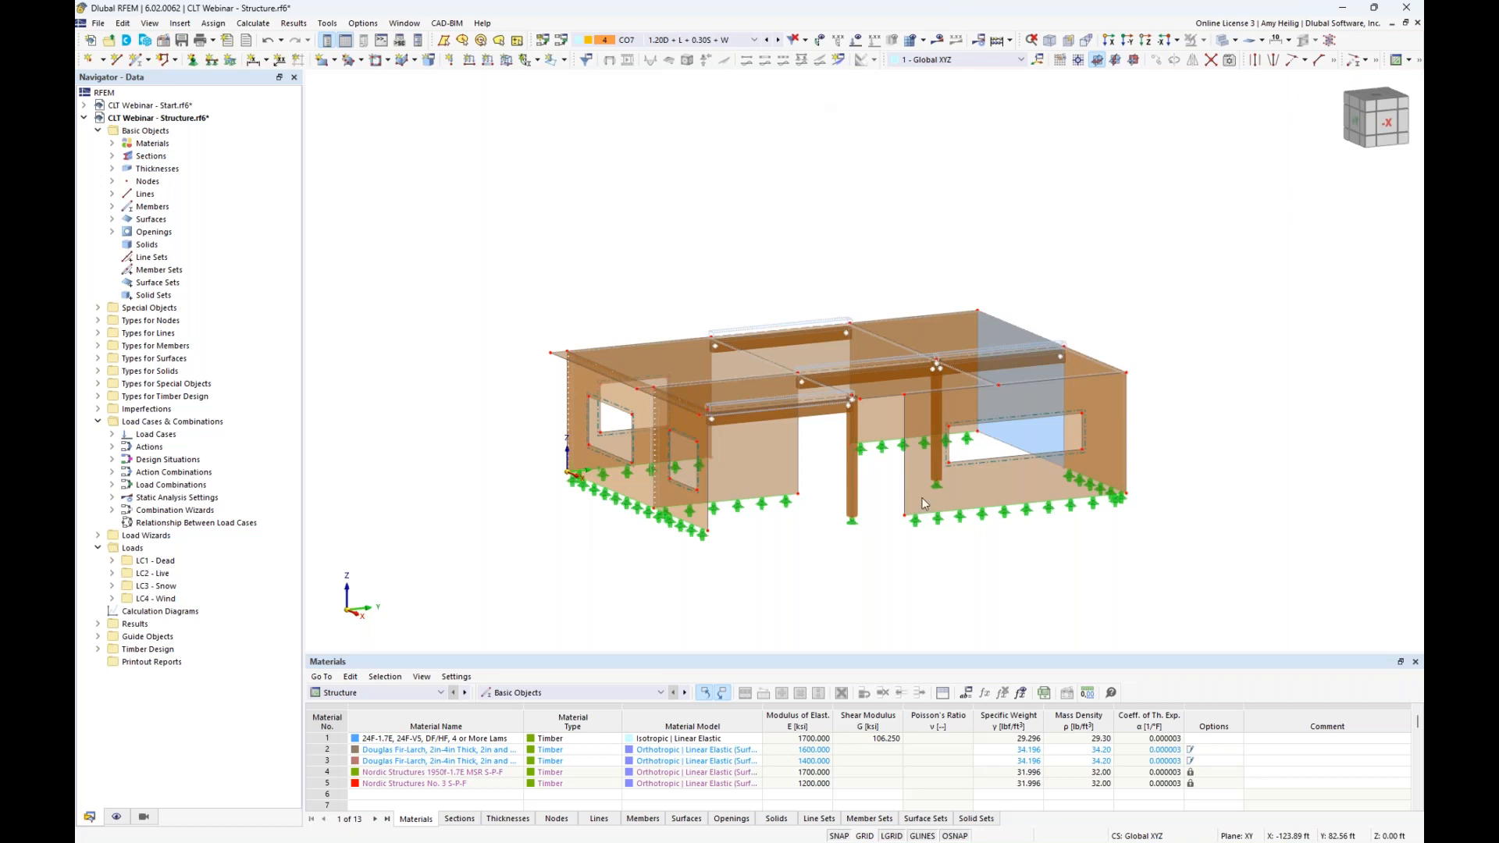
Select the entire building model and open all its surfaces together for editing
scroll(944, 531, up, 2)
drag(1331, 608, 715, 269)
key(Escape)
drag(1299, 608, 363, 125)
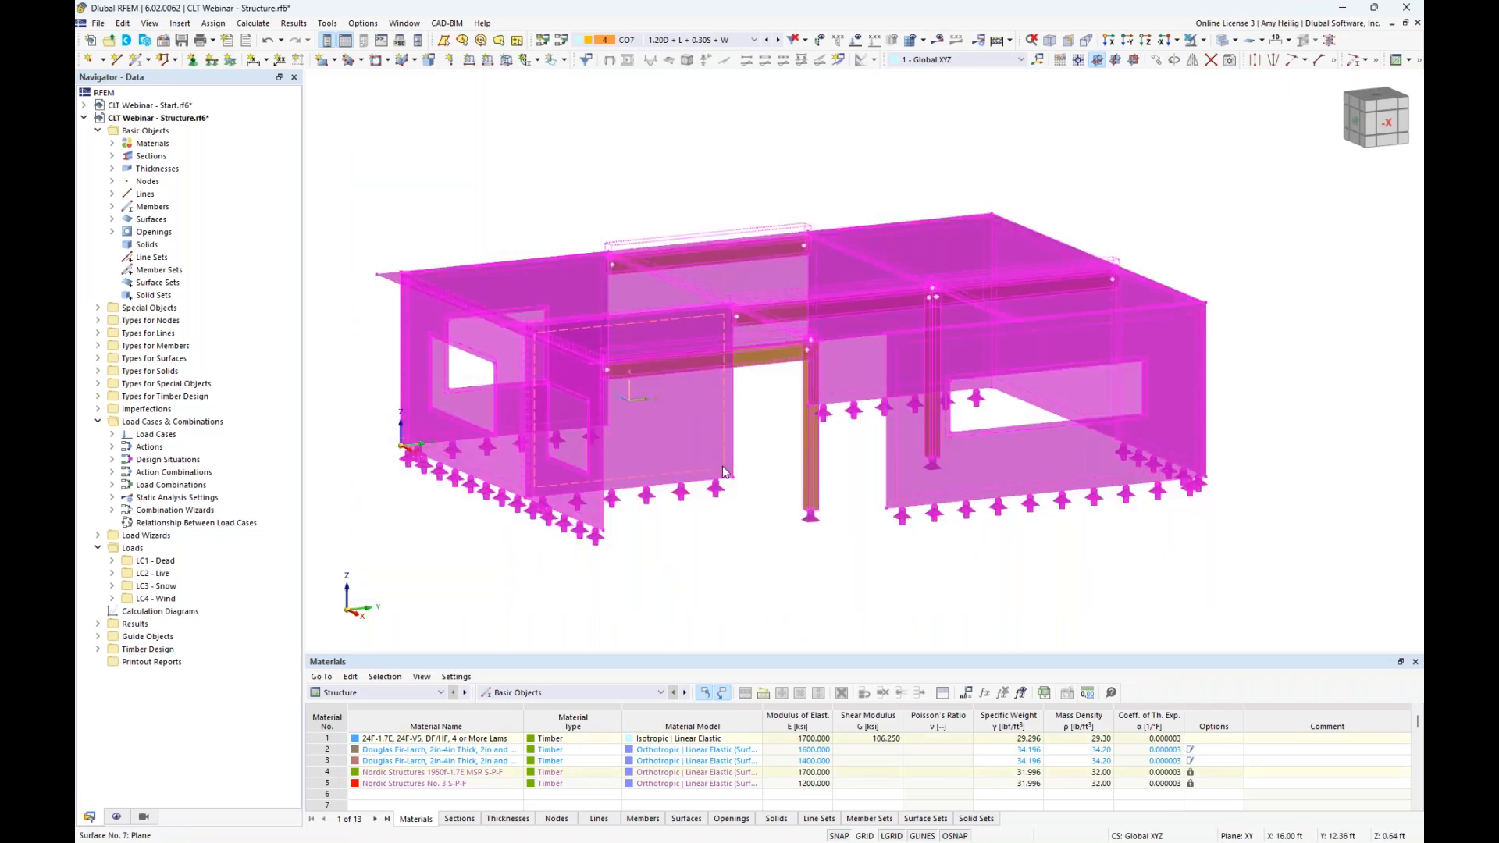
double_click(765, 408)
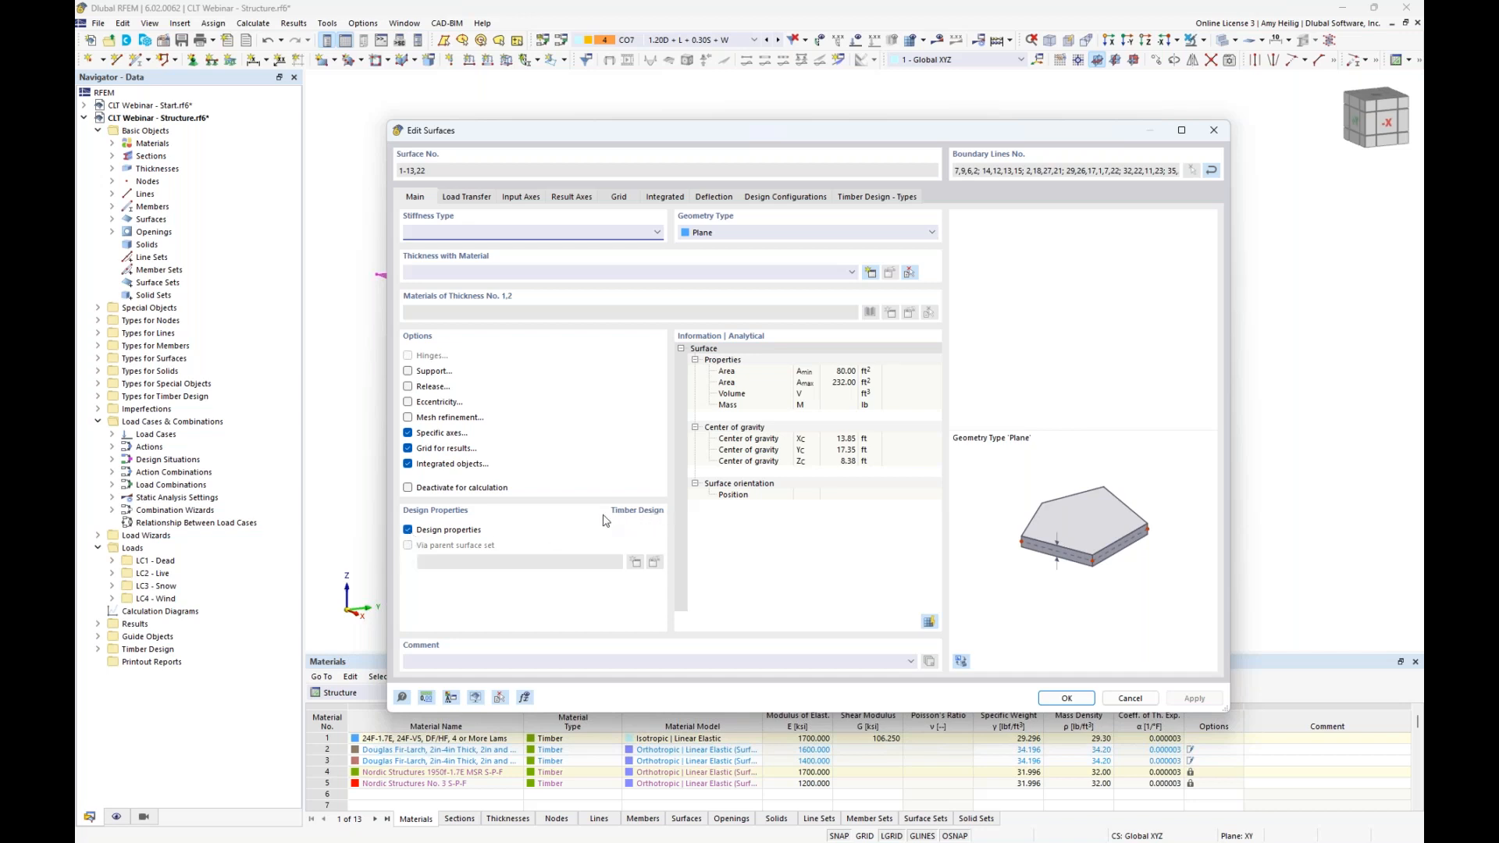
Turn the surfaces' design properties off and on again, then check the deflection surface type options, keeping Double-supported
click(408, 530)
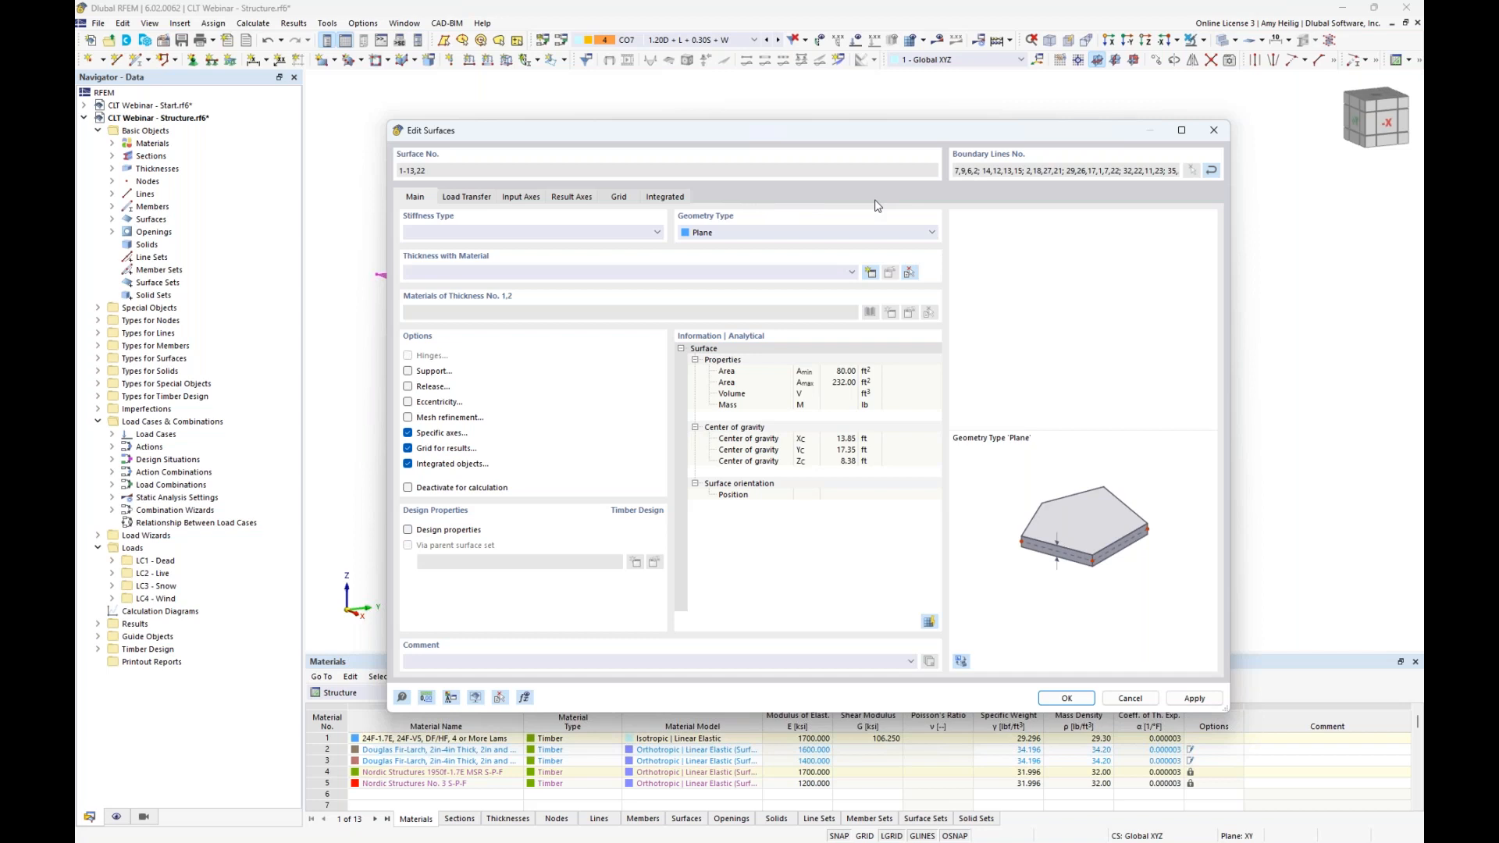
click(412, 530)
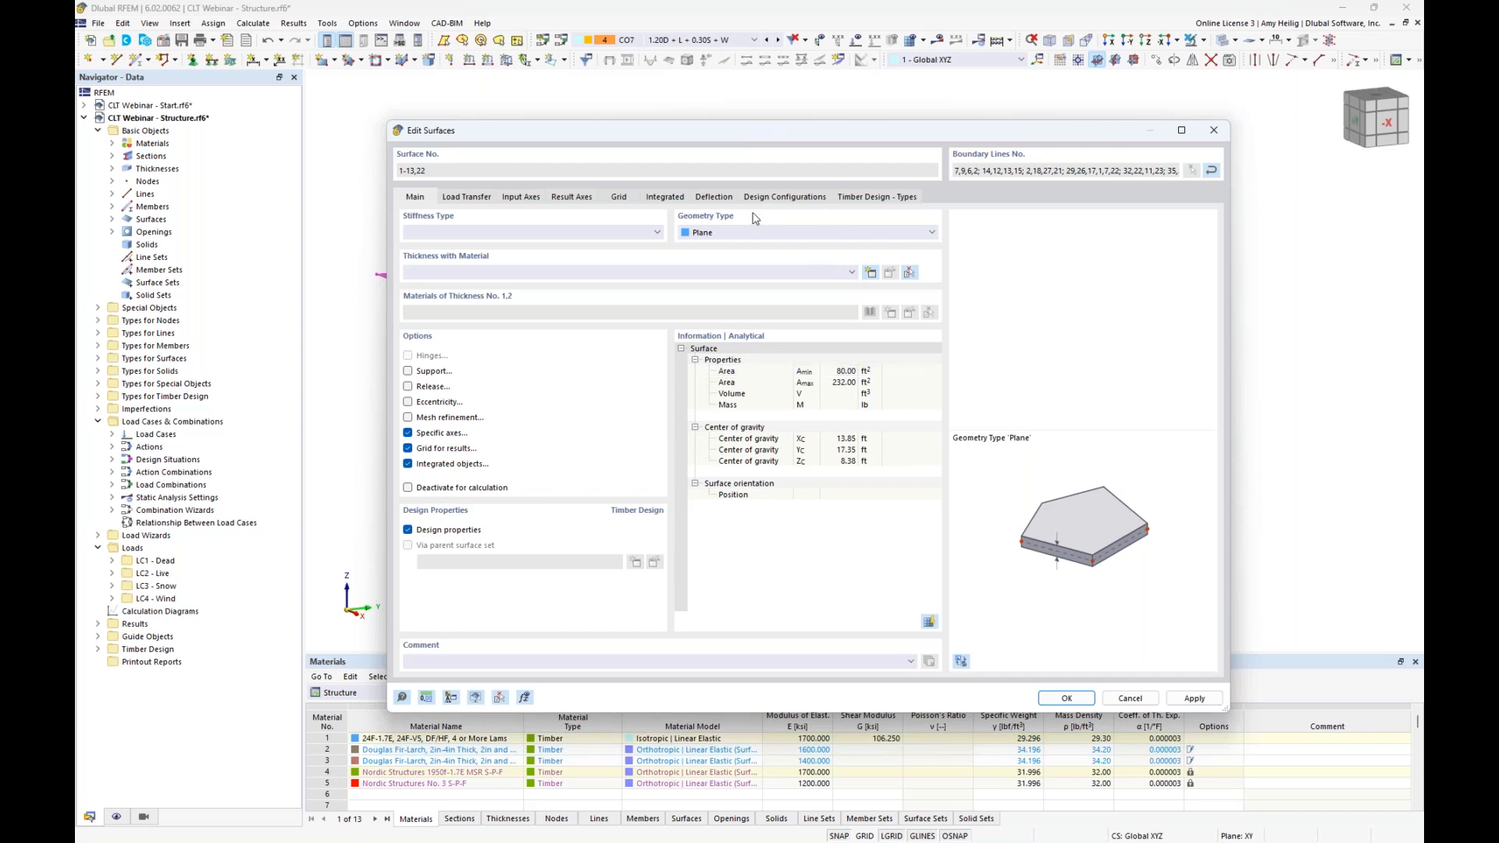
click(723, 200)
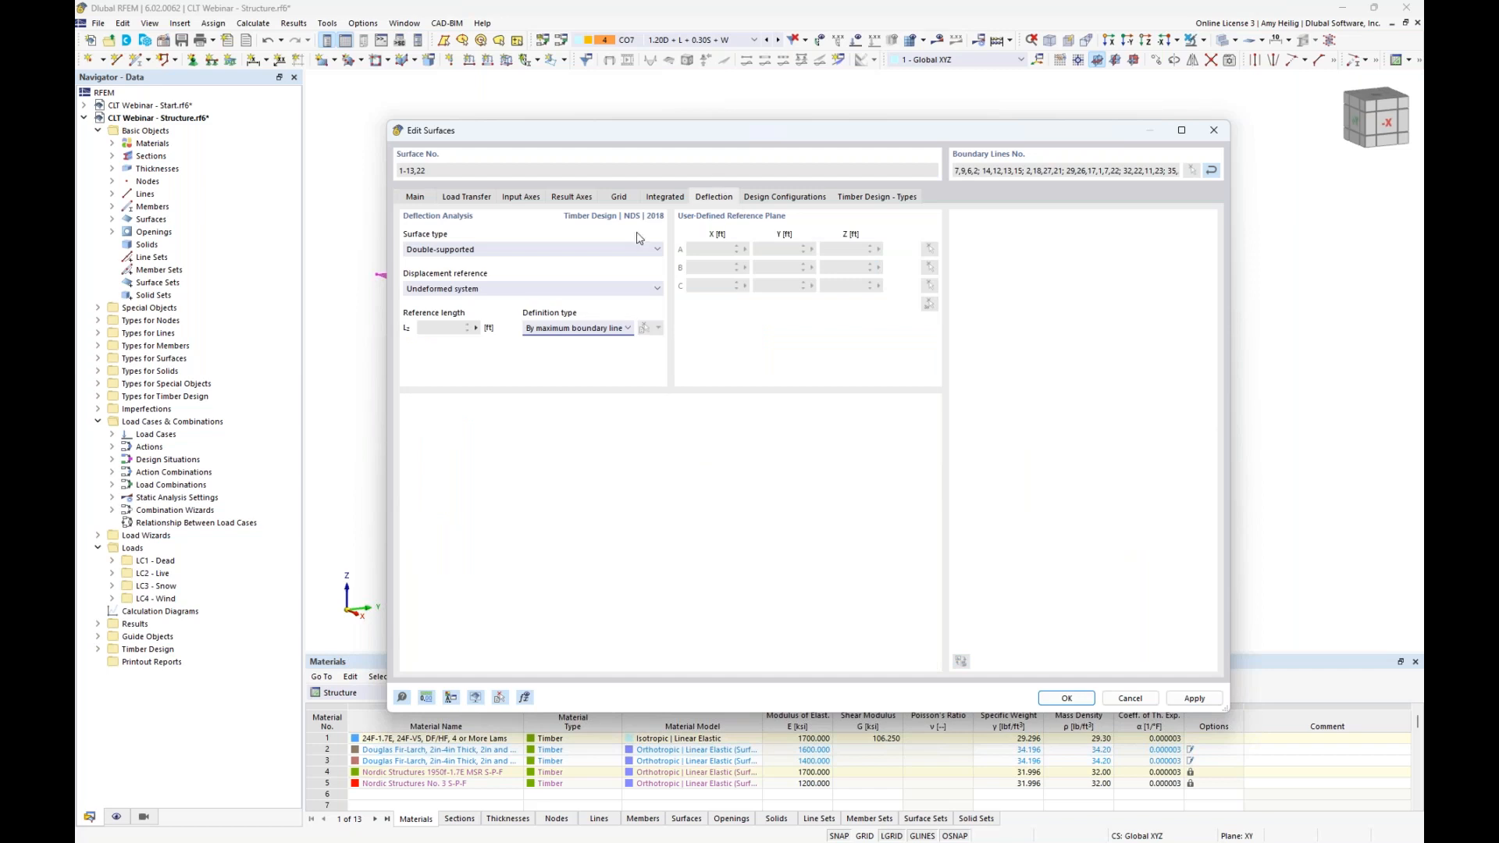
drag(619, 137, 637, 378)
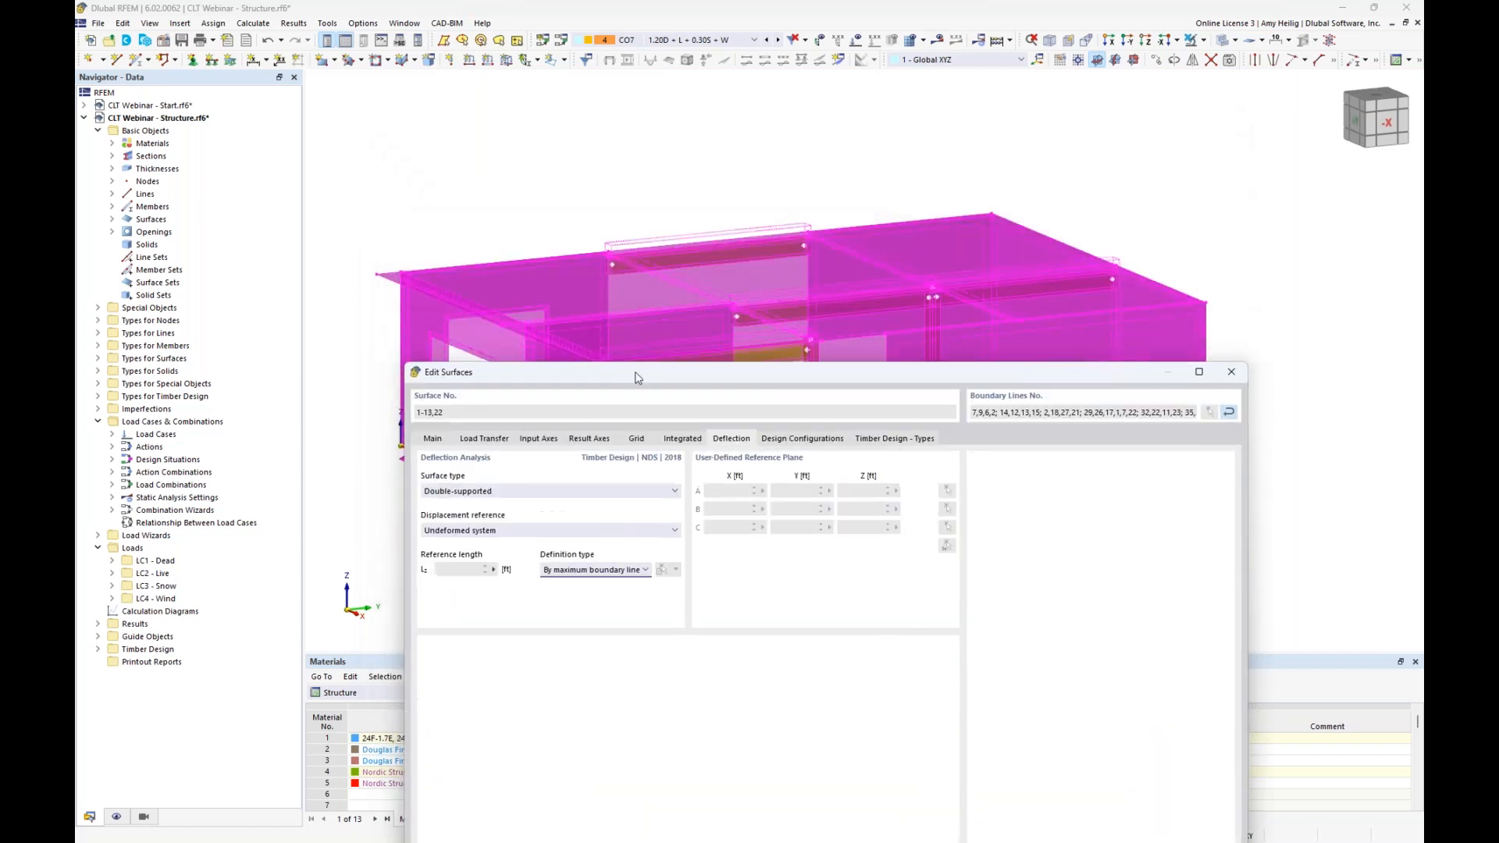
click(508, 491)
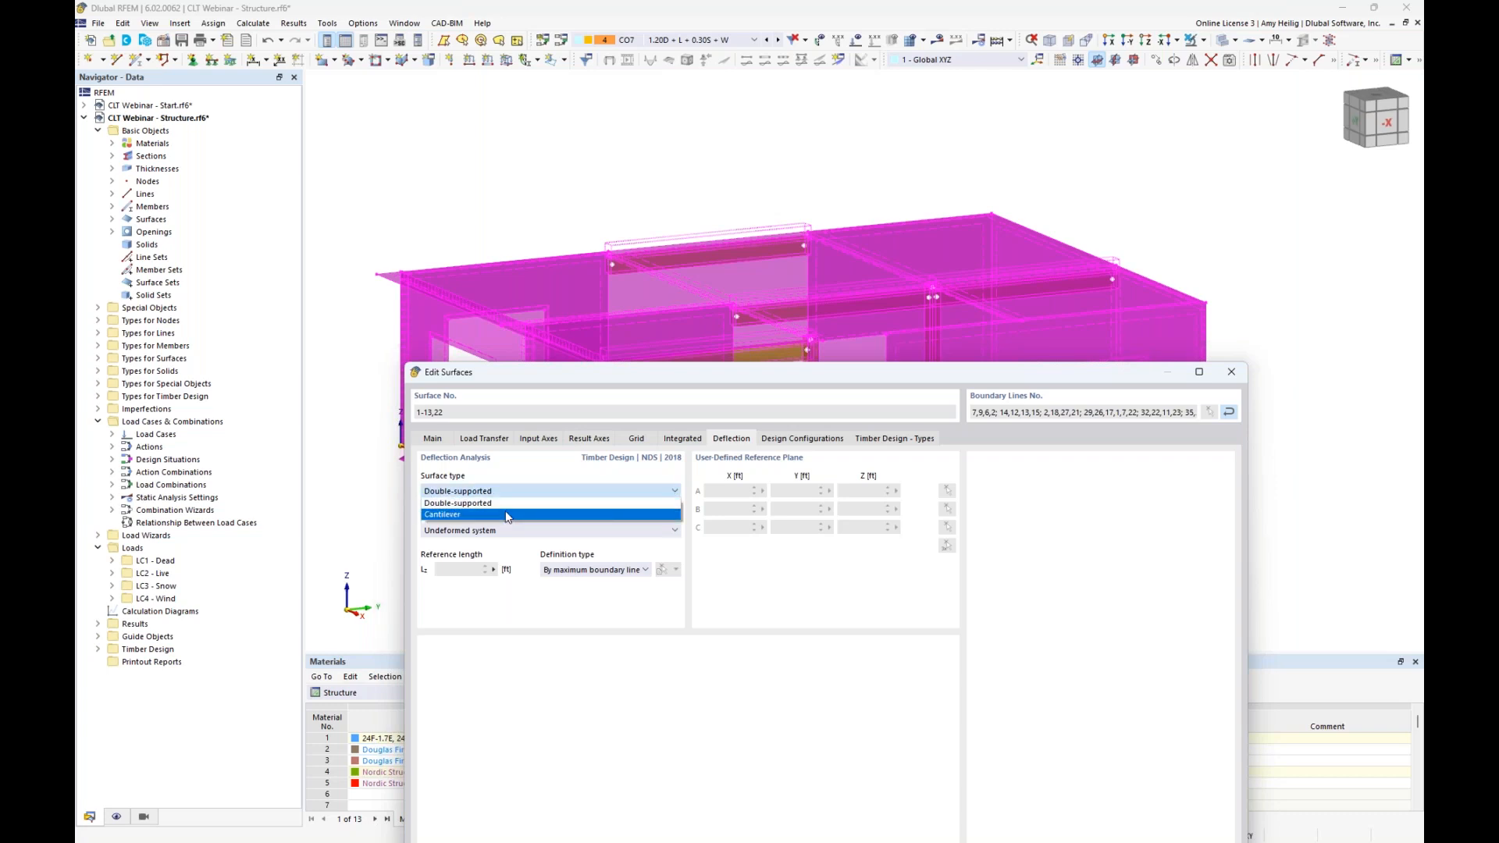
click(531, 476)
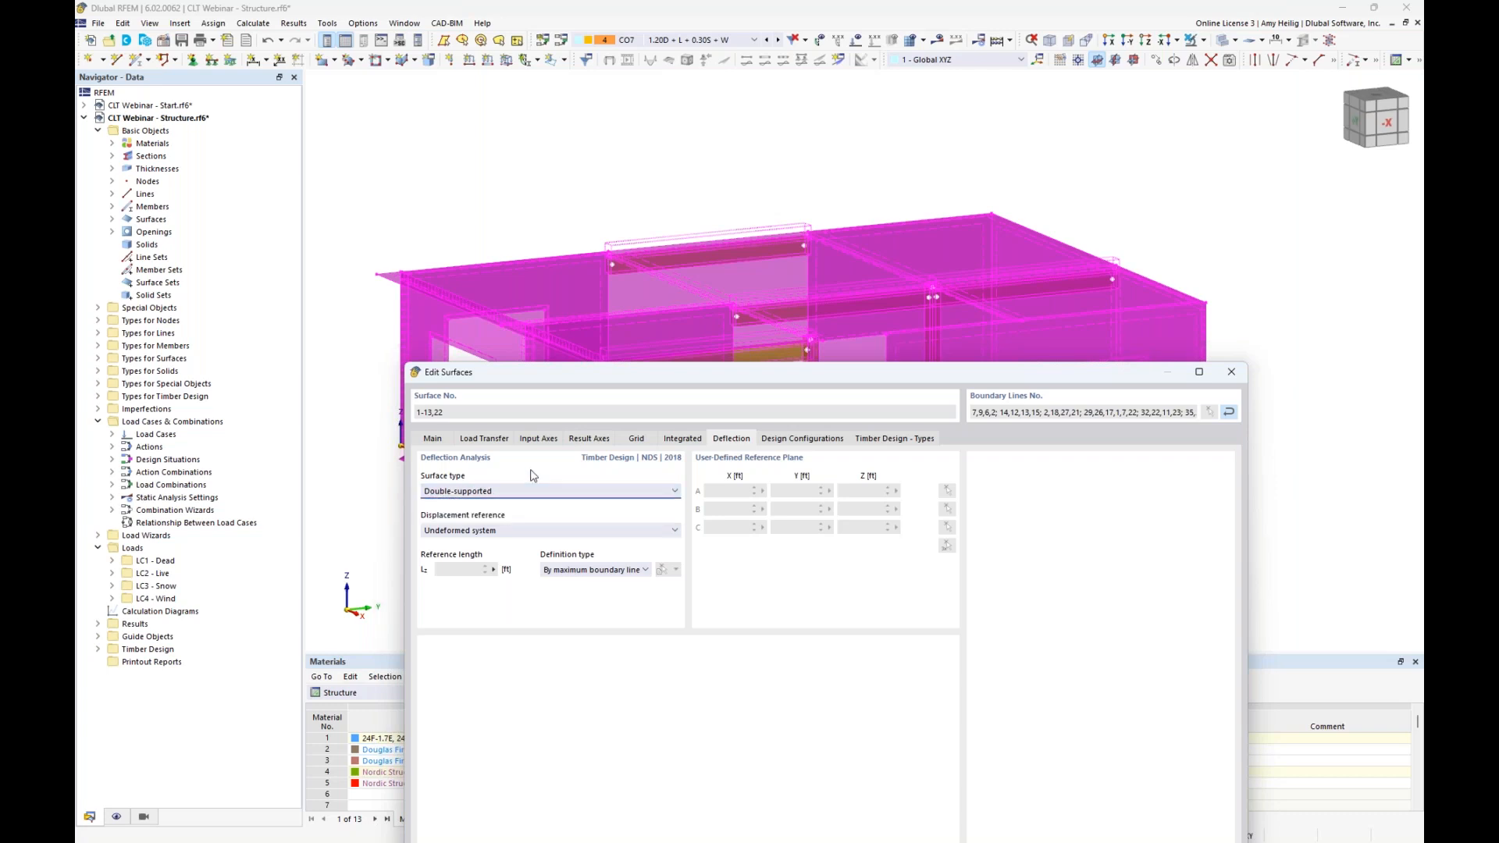
Check the reference length definition types for the surfaces' deflection analysis, keeping By maximum boundary line
drag(607, 373, 597, 198)
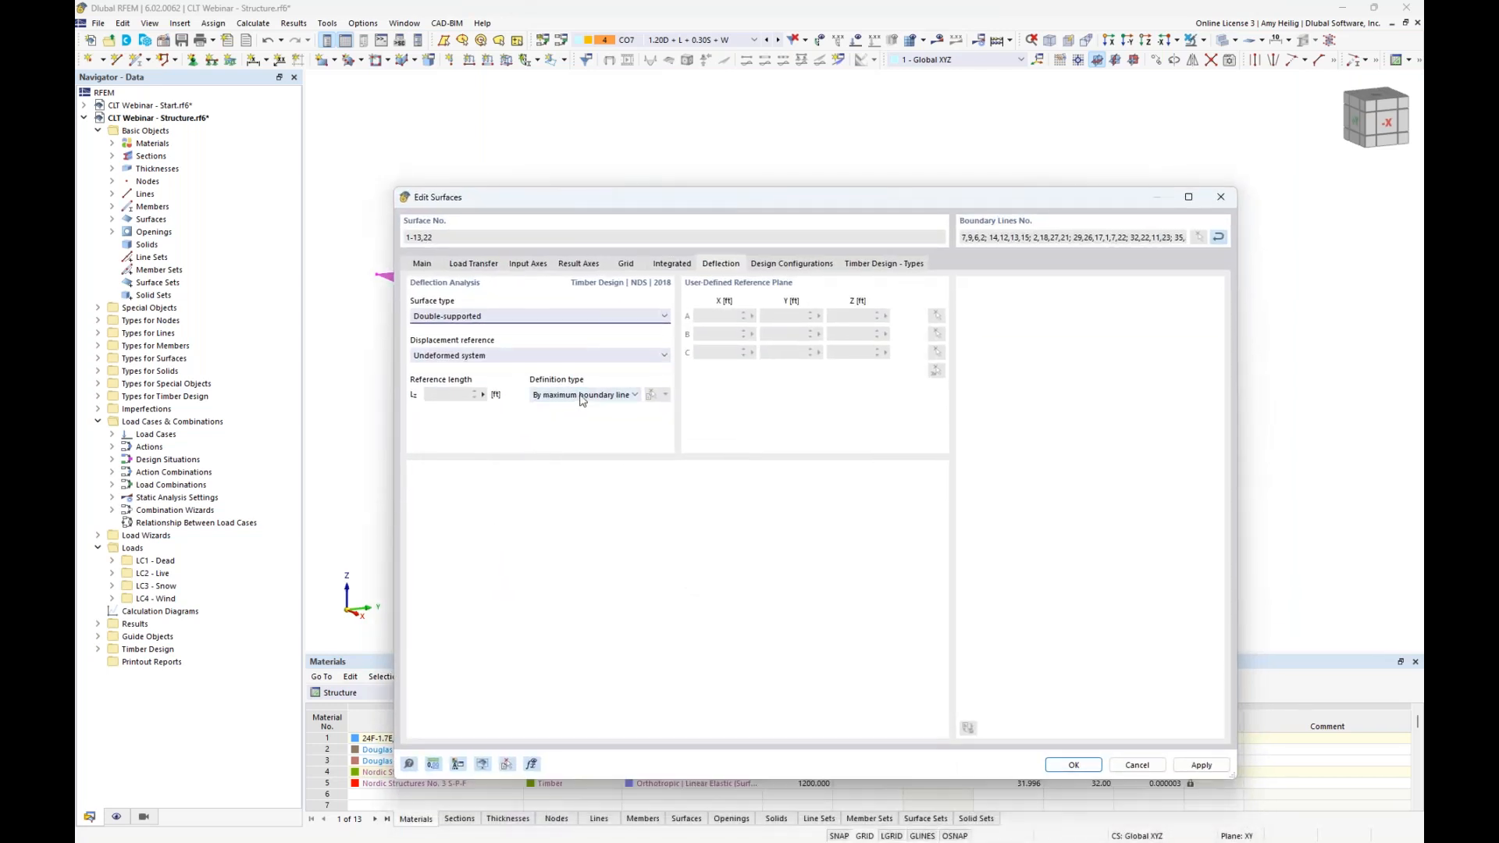
click(581, 397)
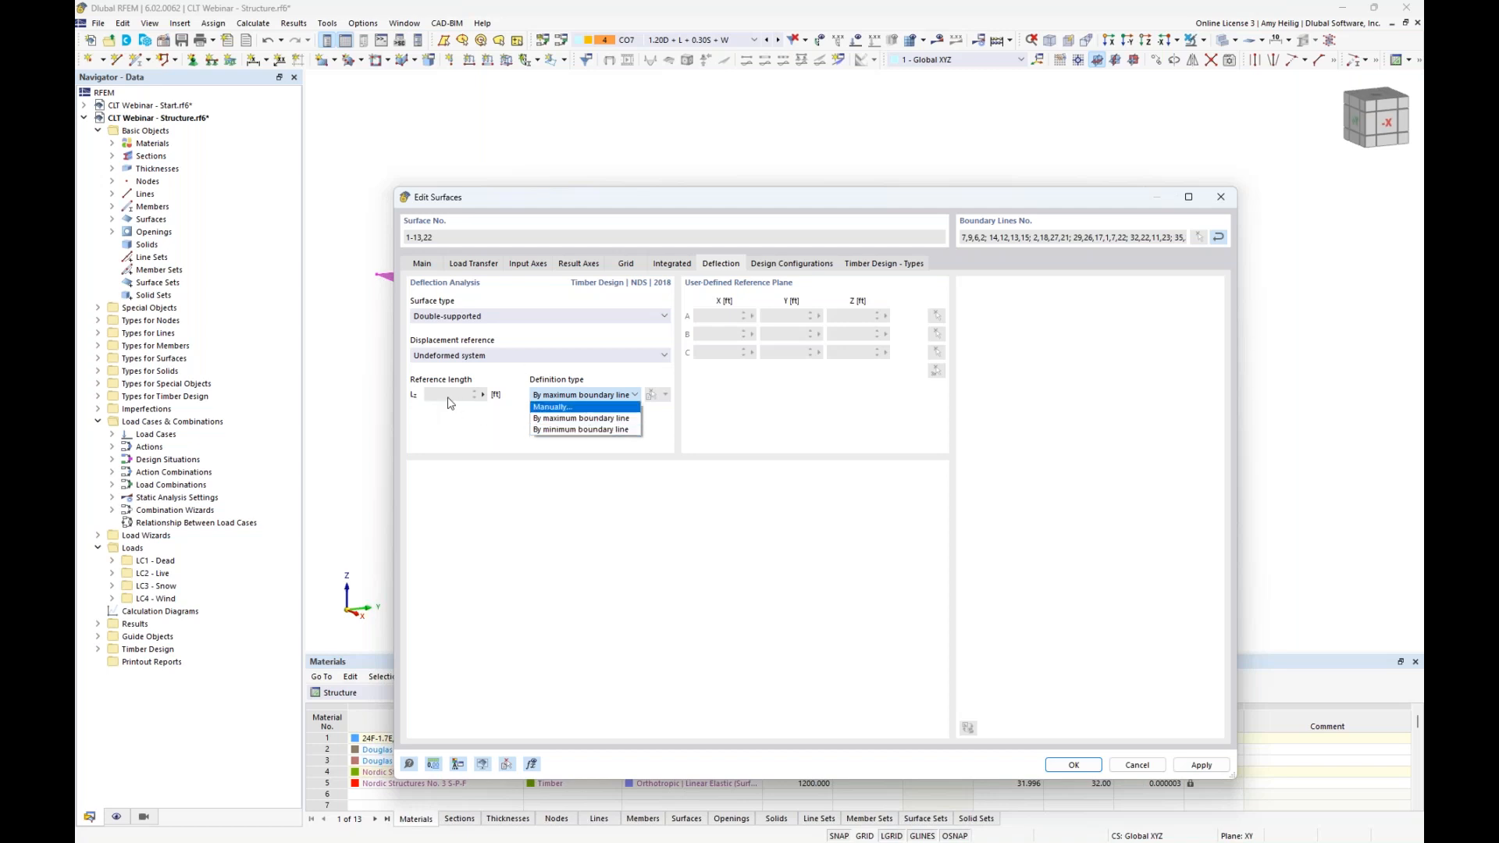
click(554, 422)
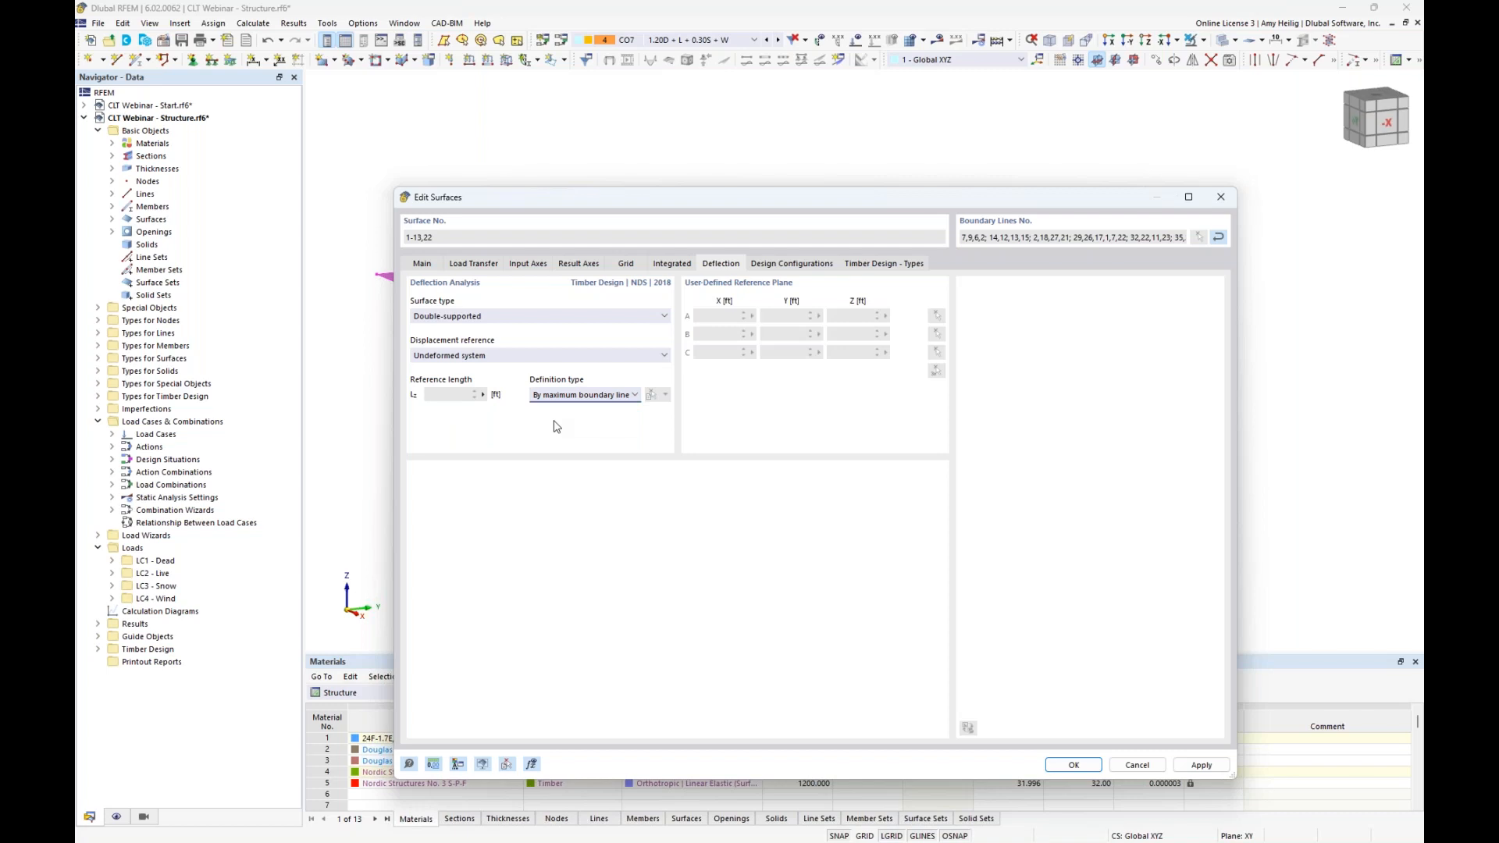
Examine the surface parameters of the default ultimate configuration, including the limit values and the conservatism factor for bending
click(800, 265)
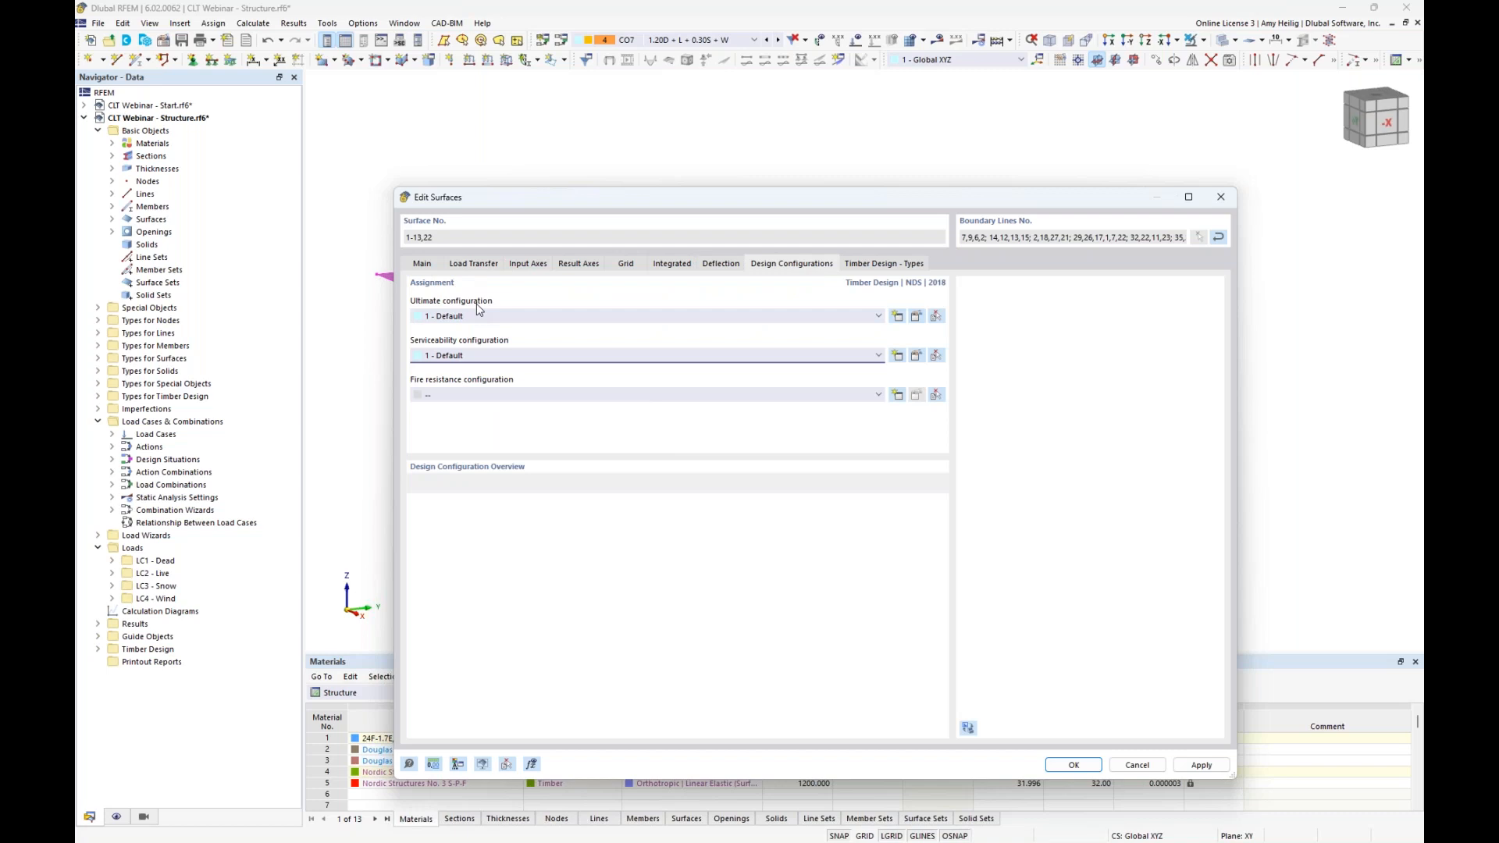
click(917, 318)
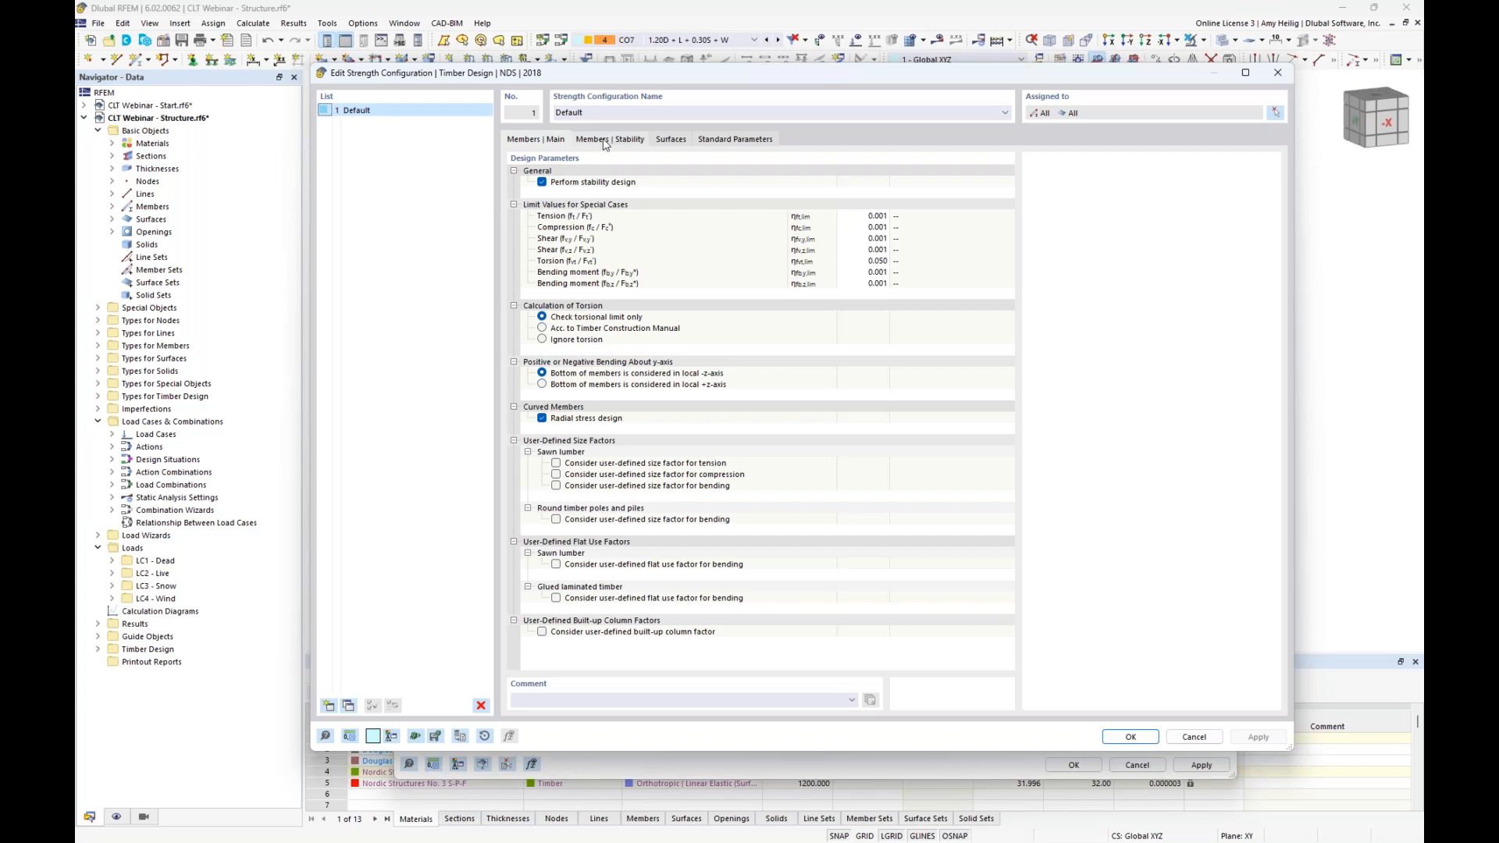
click(663, 139)
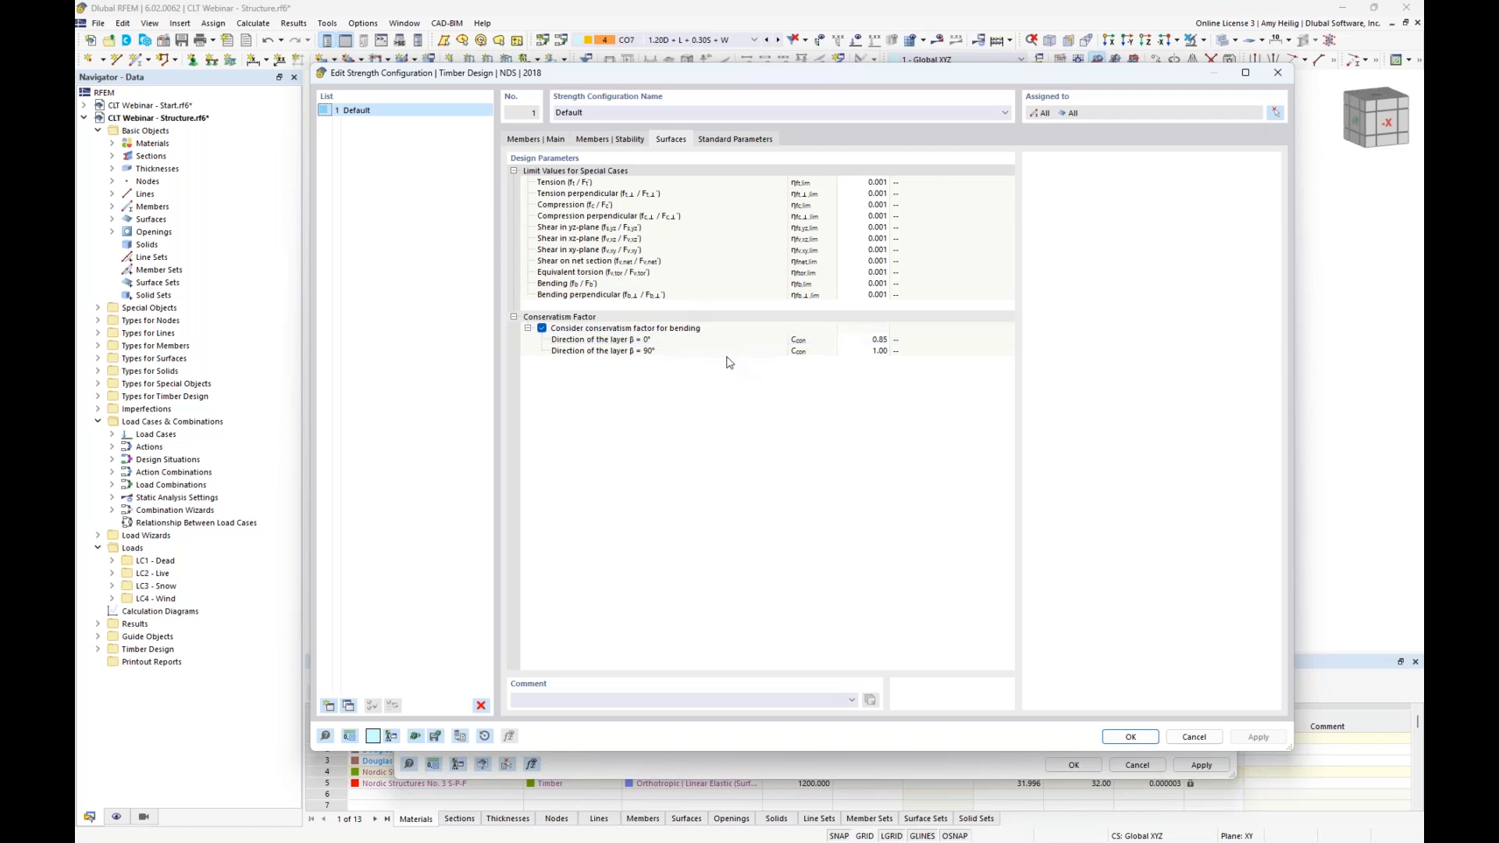
click(1135, 735)
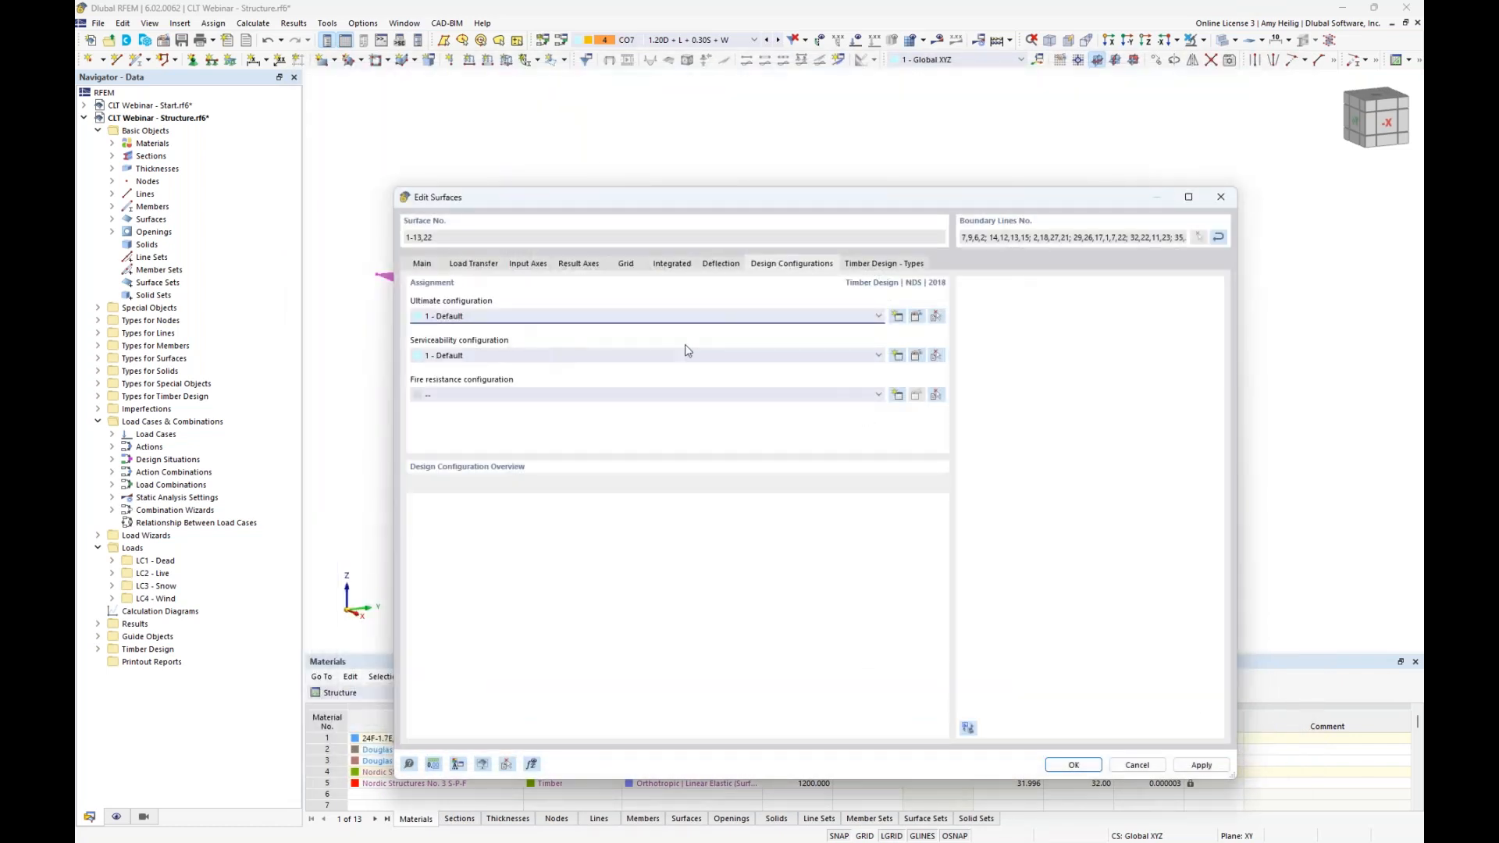
Examine the default serviceability configuration's deflection limits for members and for double-supported and cantilever surfaces
click(933, 359)
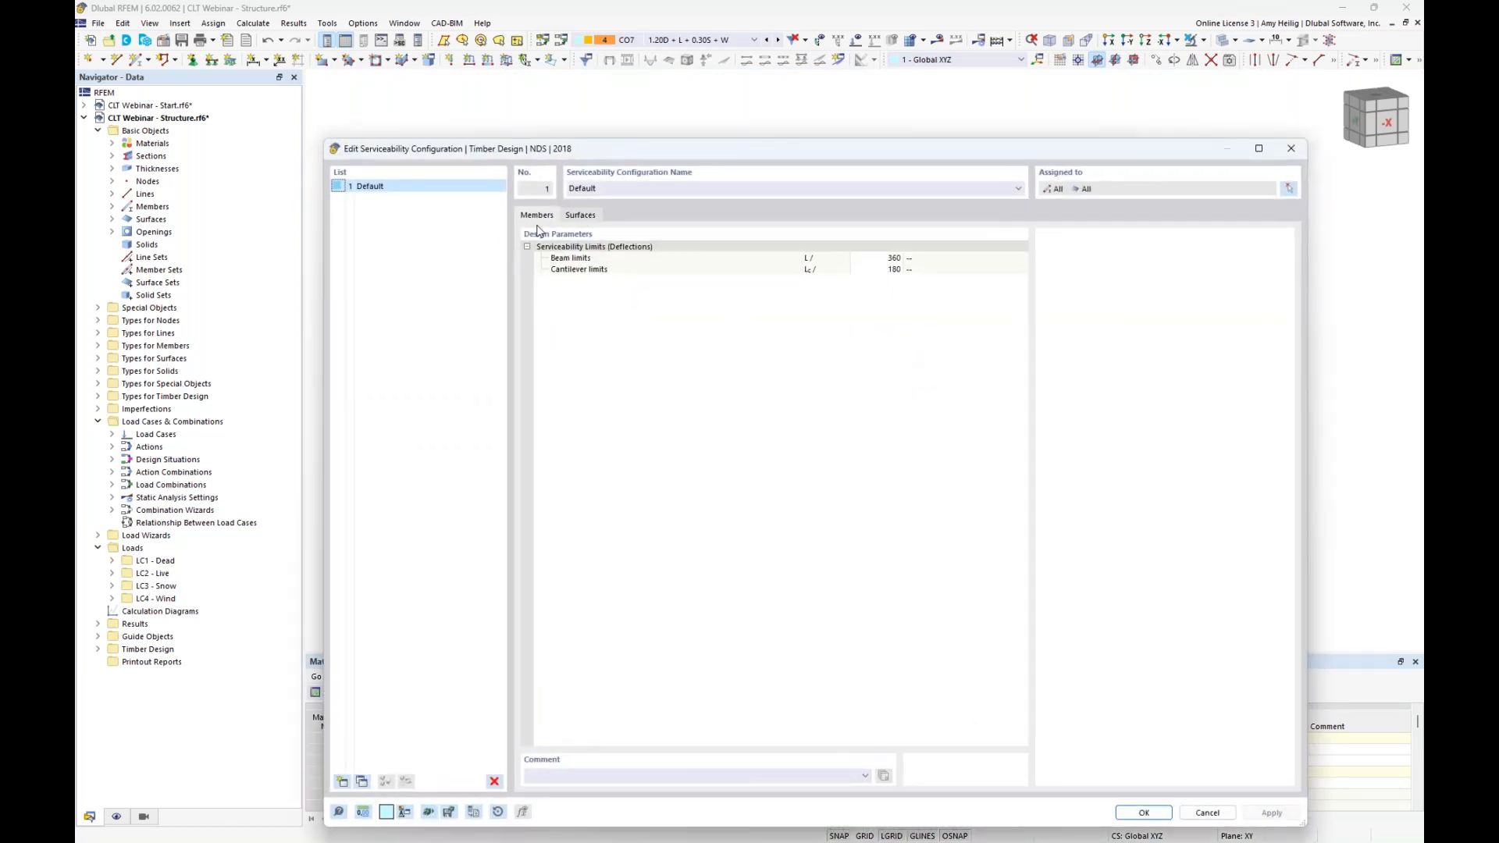
click(572, 217)
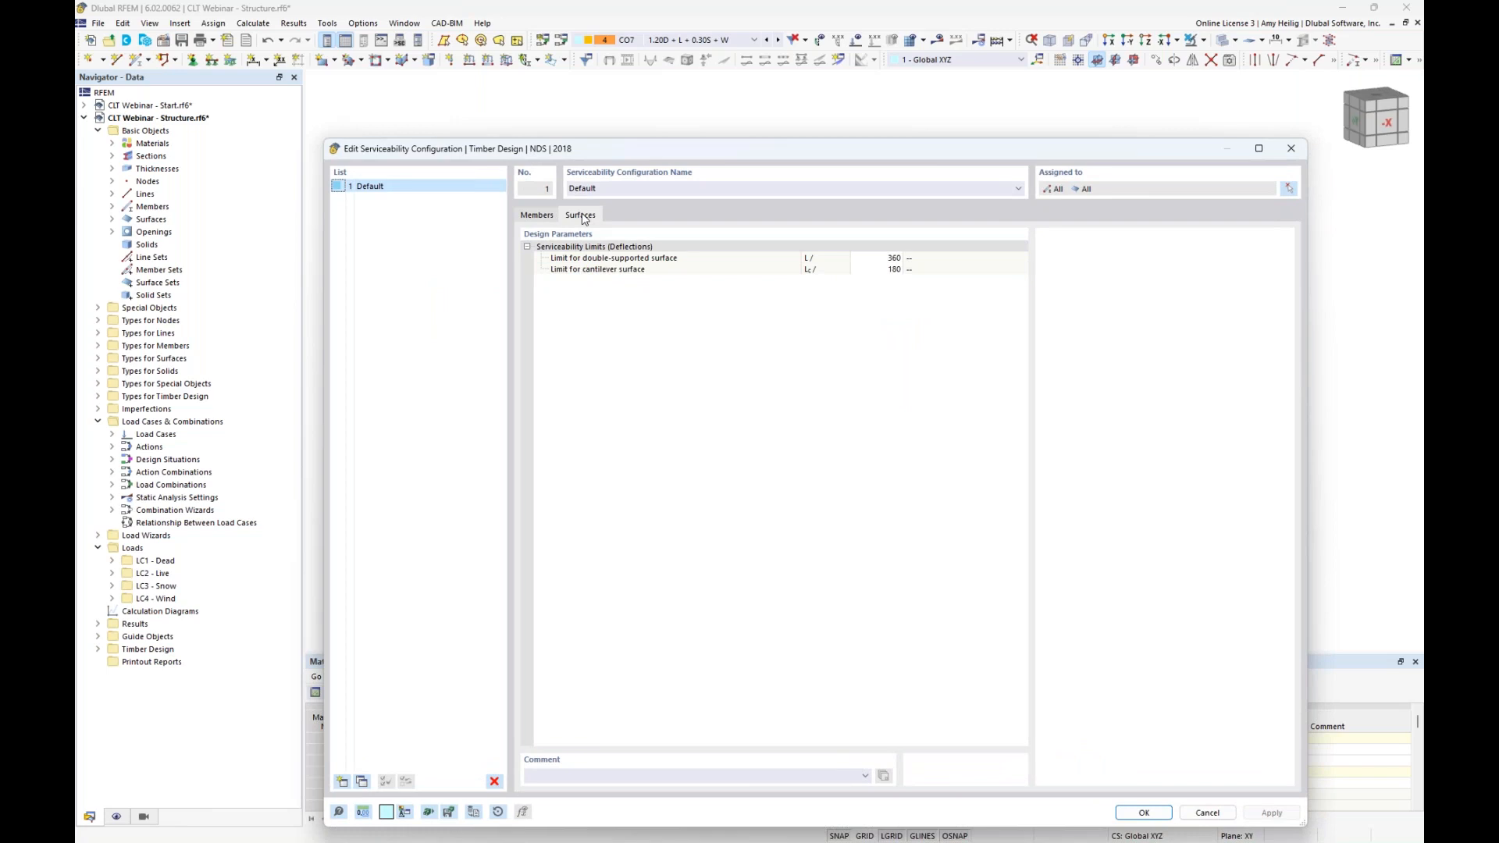
click(869, 272)
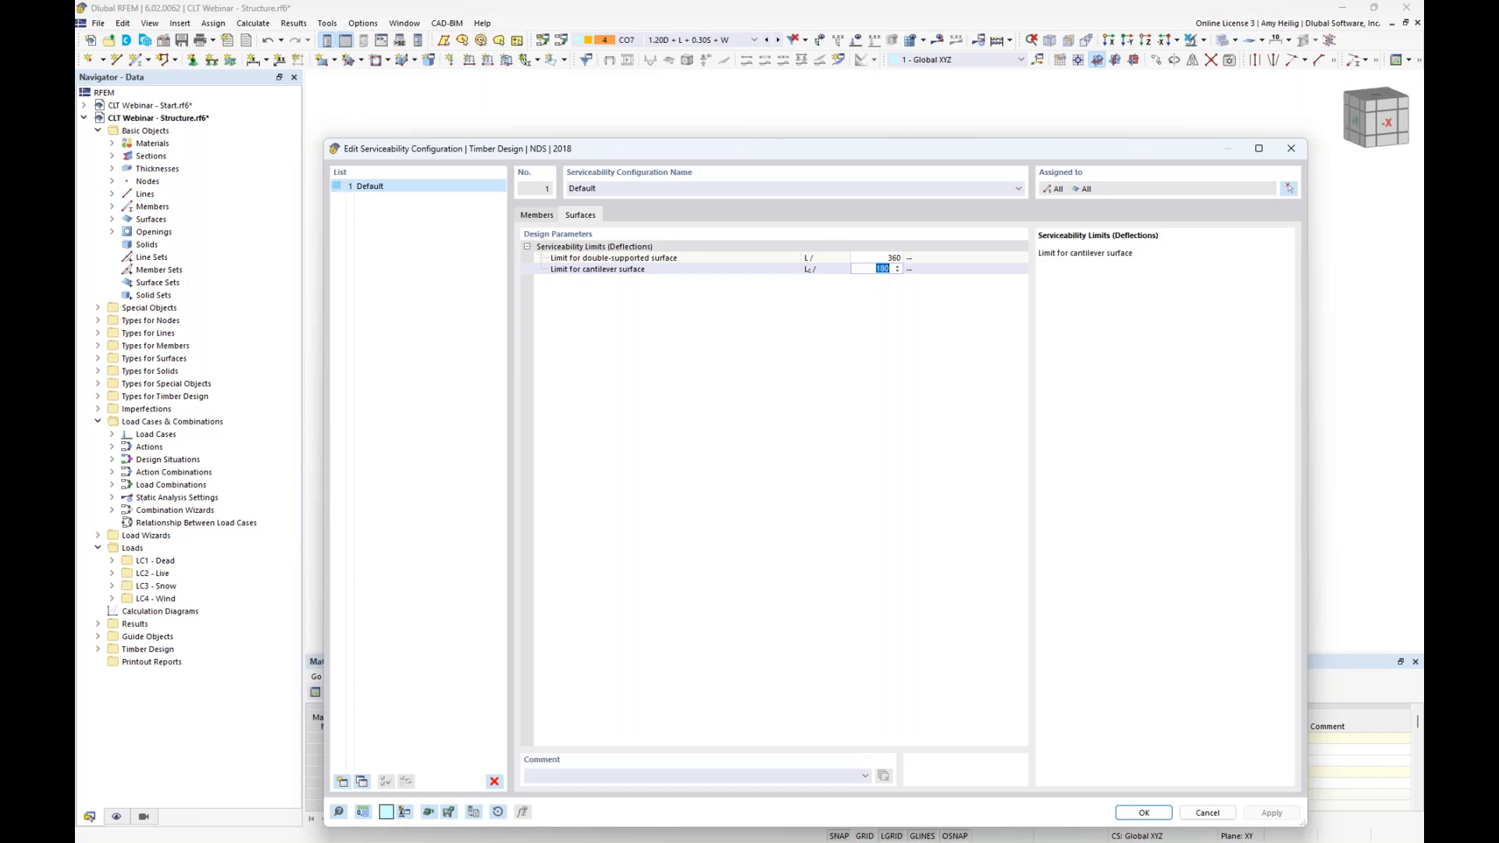
click(874, 257)
click(881, 294)
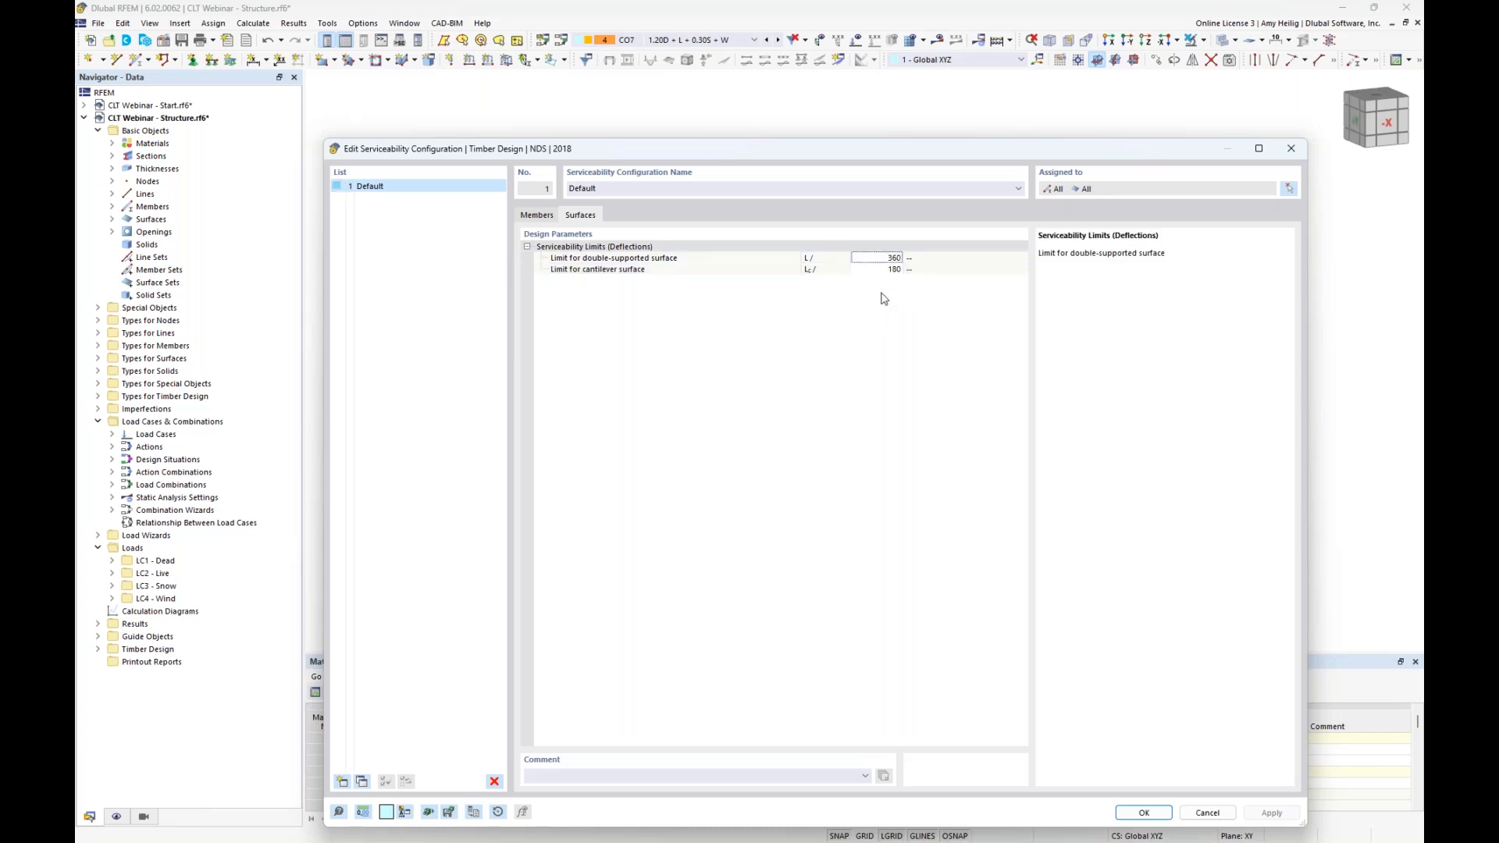
click(1142, 812)
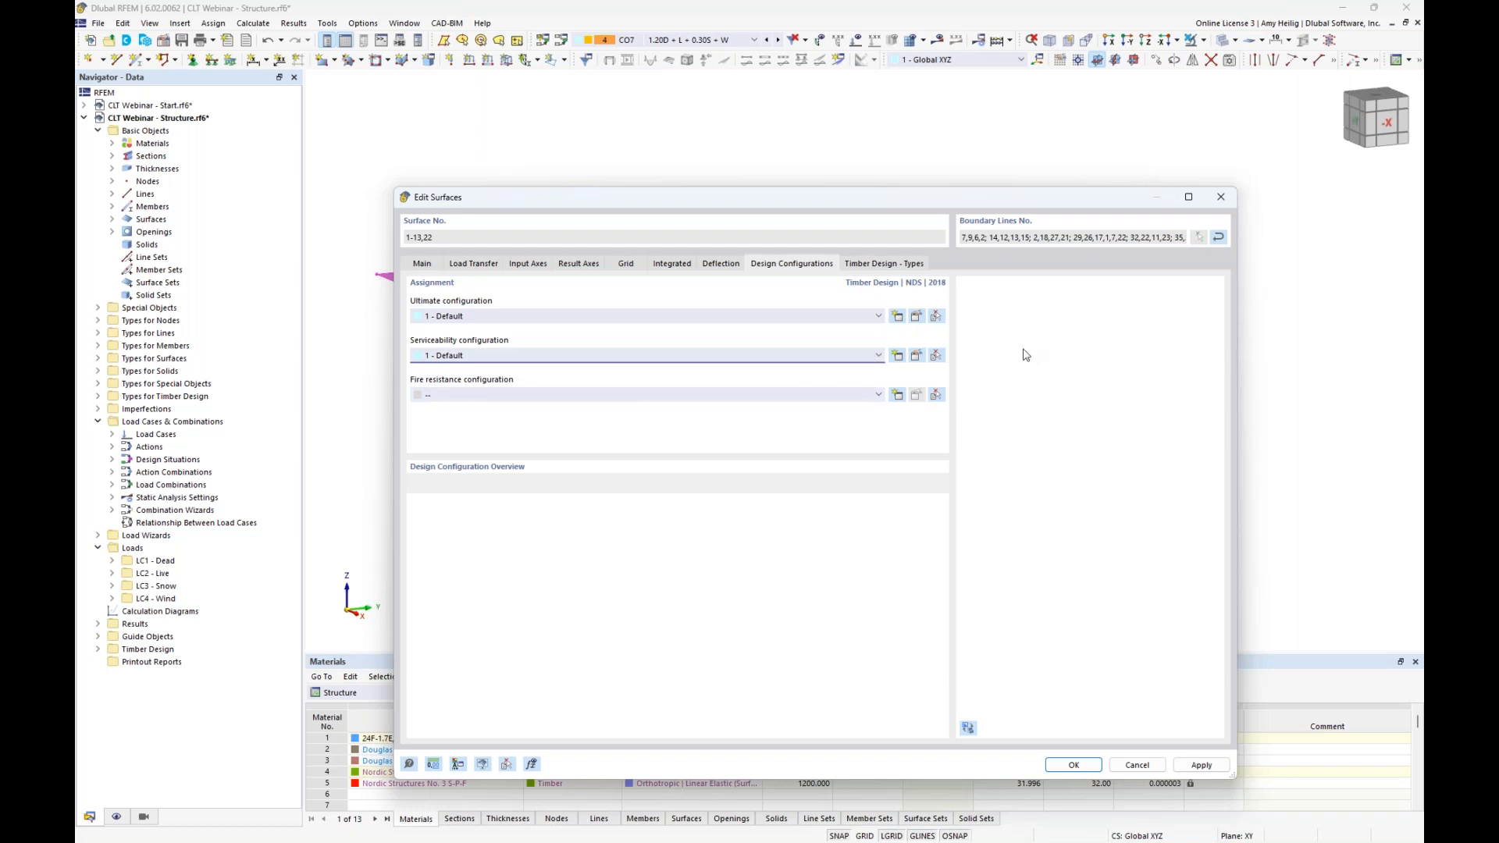
Check the surfaces' service conditions for timber design, keeping moisture 1 - Dry and temperature 3 - T≤100°F, and accept the surface settings
click(887, 266)
click(879, 316)
click(867, 340)
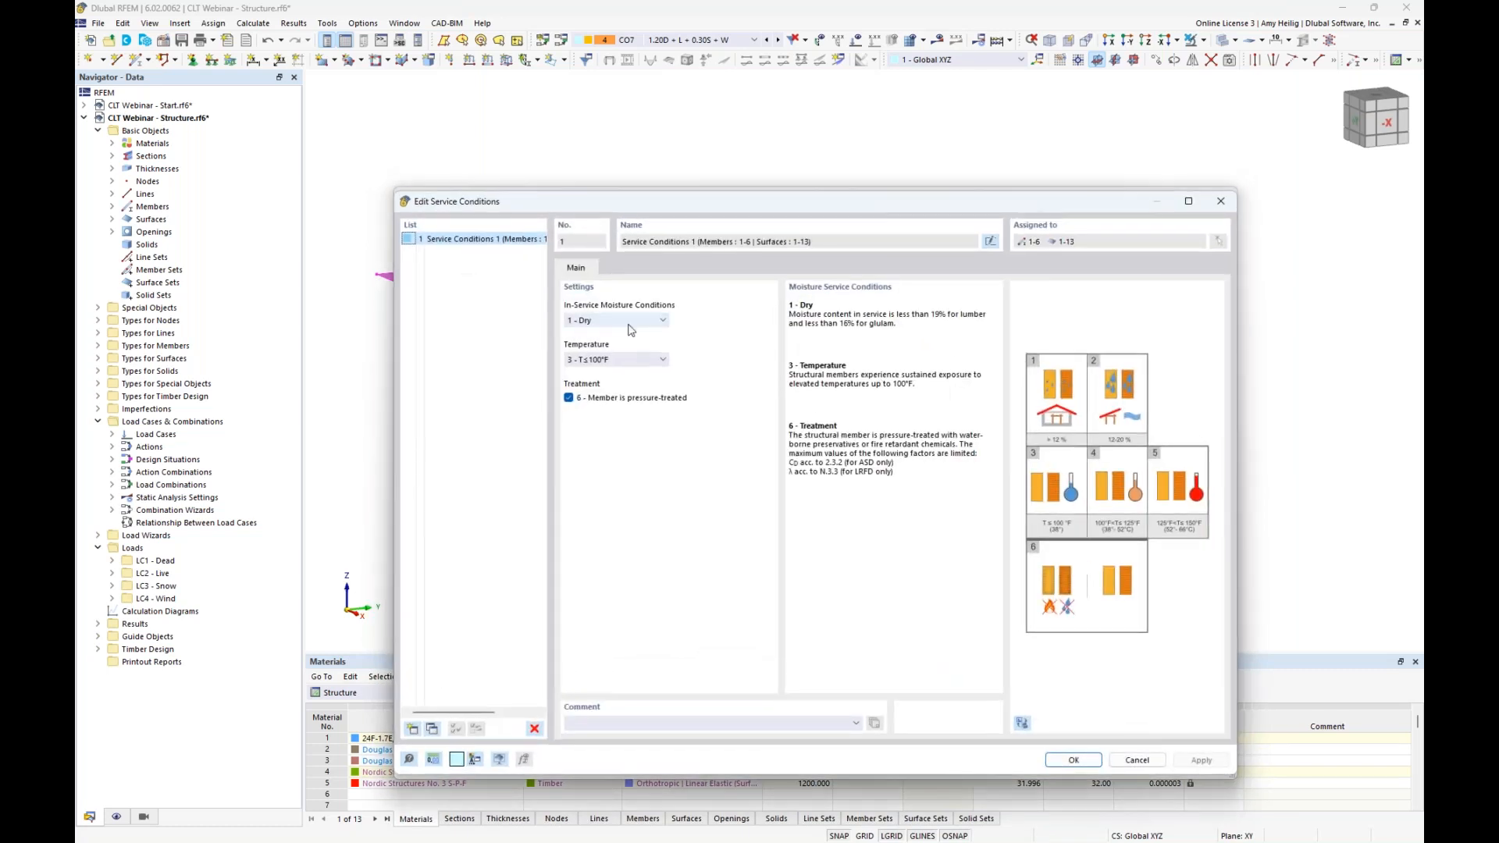
click(628, 321)
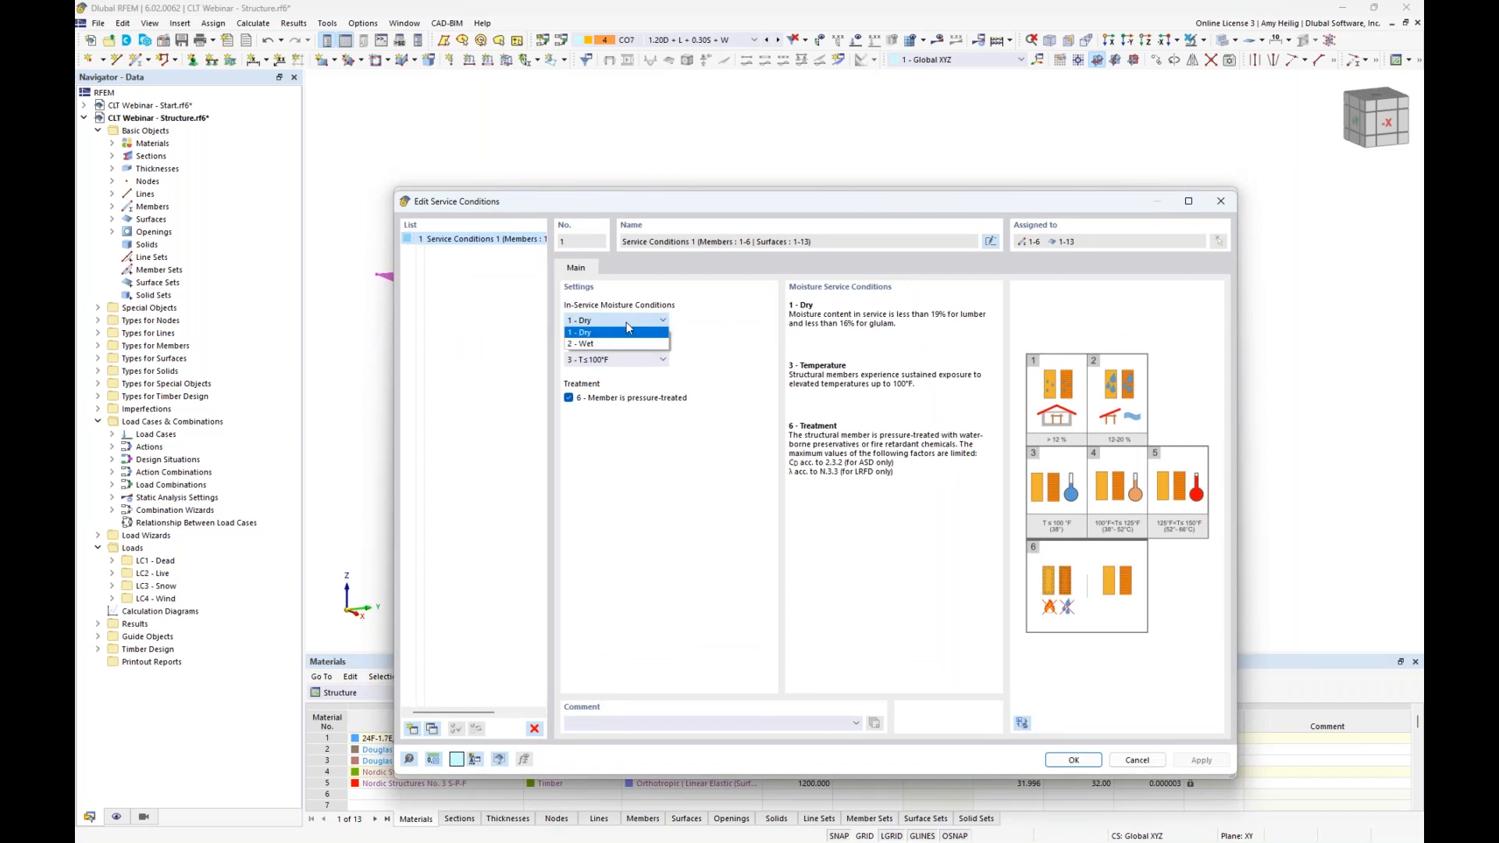
click(630, 332)
click(660, 361)
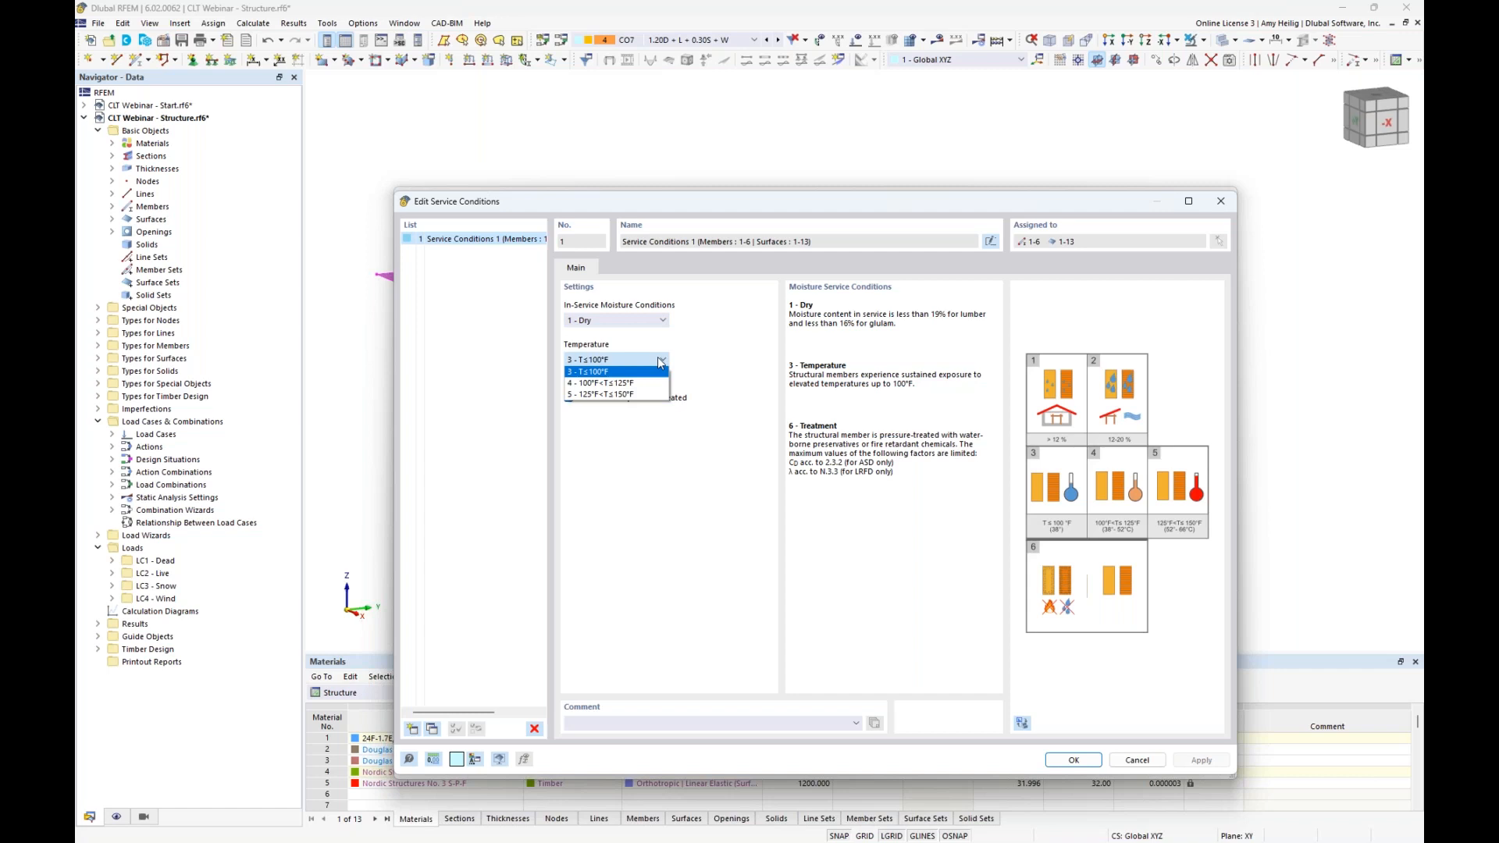
click(709, 361)
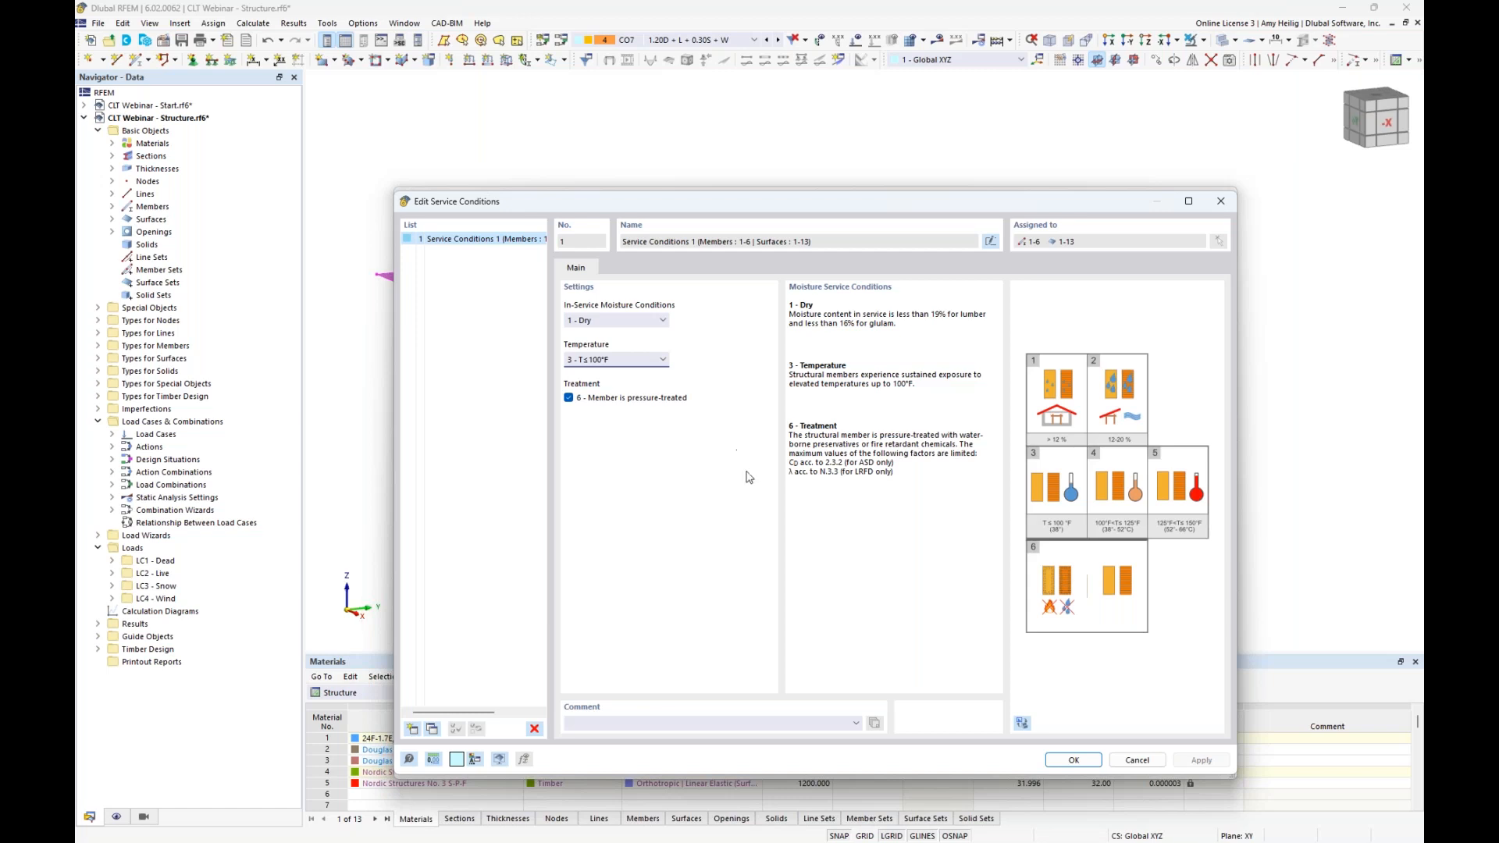
click(1075, 760)
click(1052, 764)
click(858, 587)
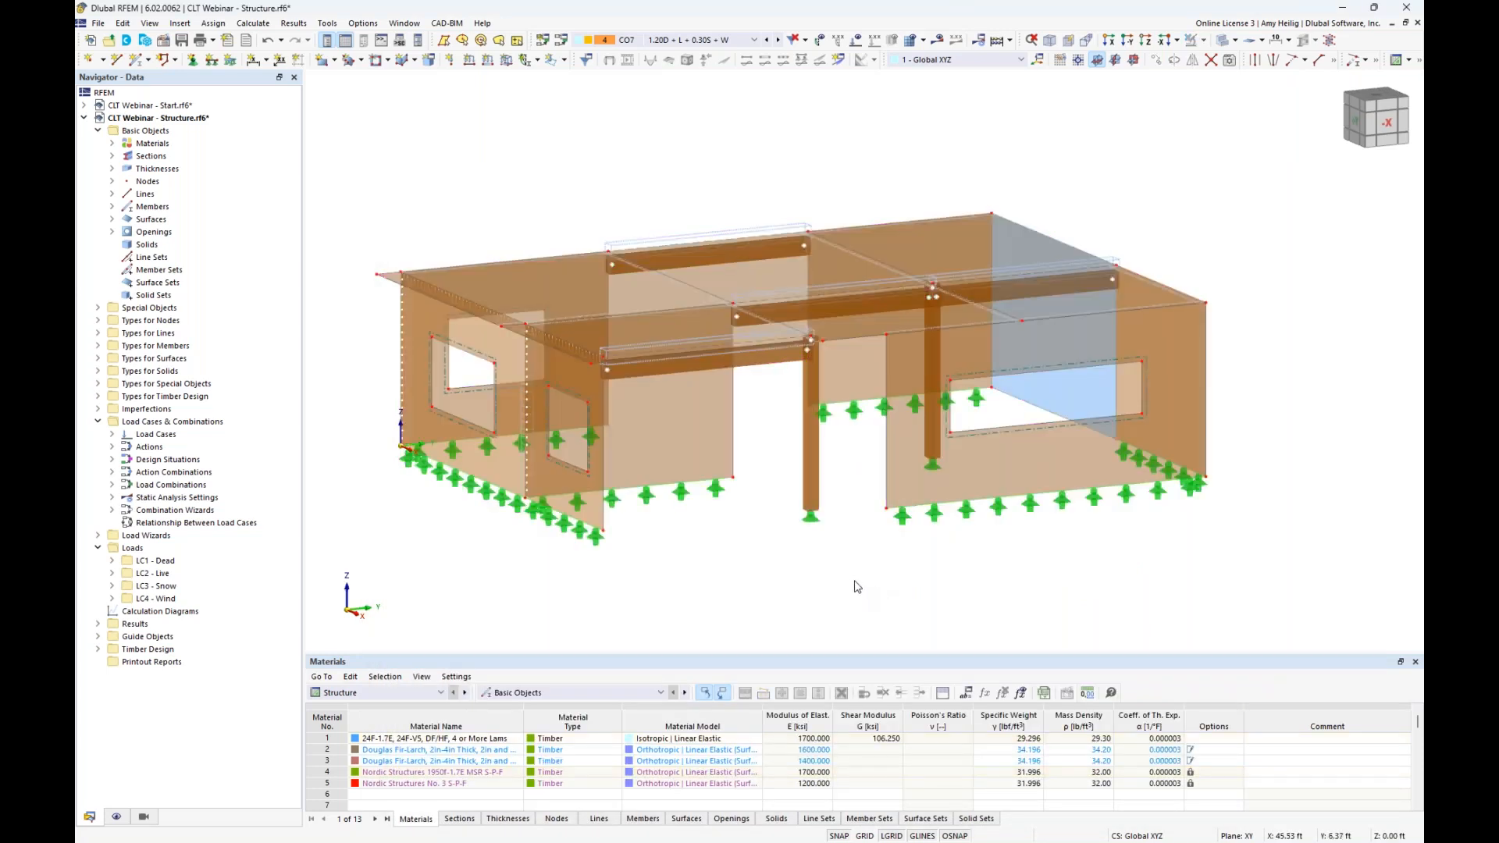
Select the front column, and display the Timber Design input data in the enlarged table area
double_click(810, 492)
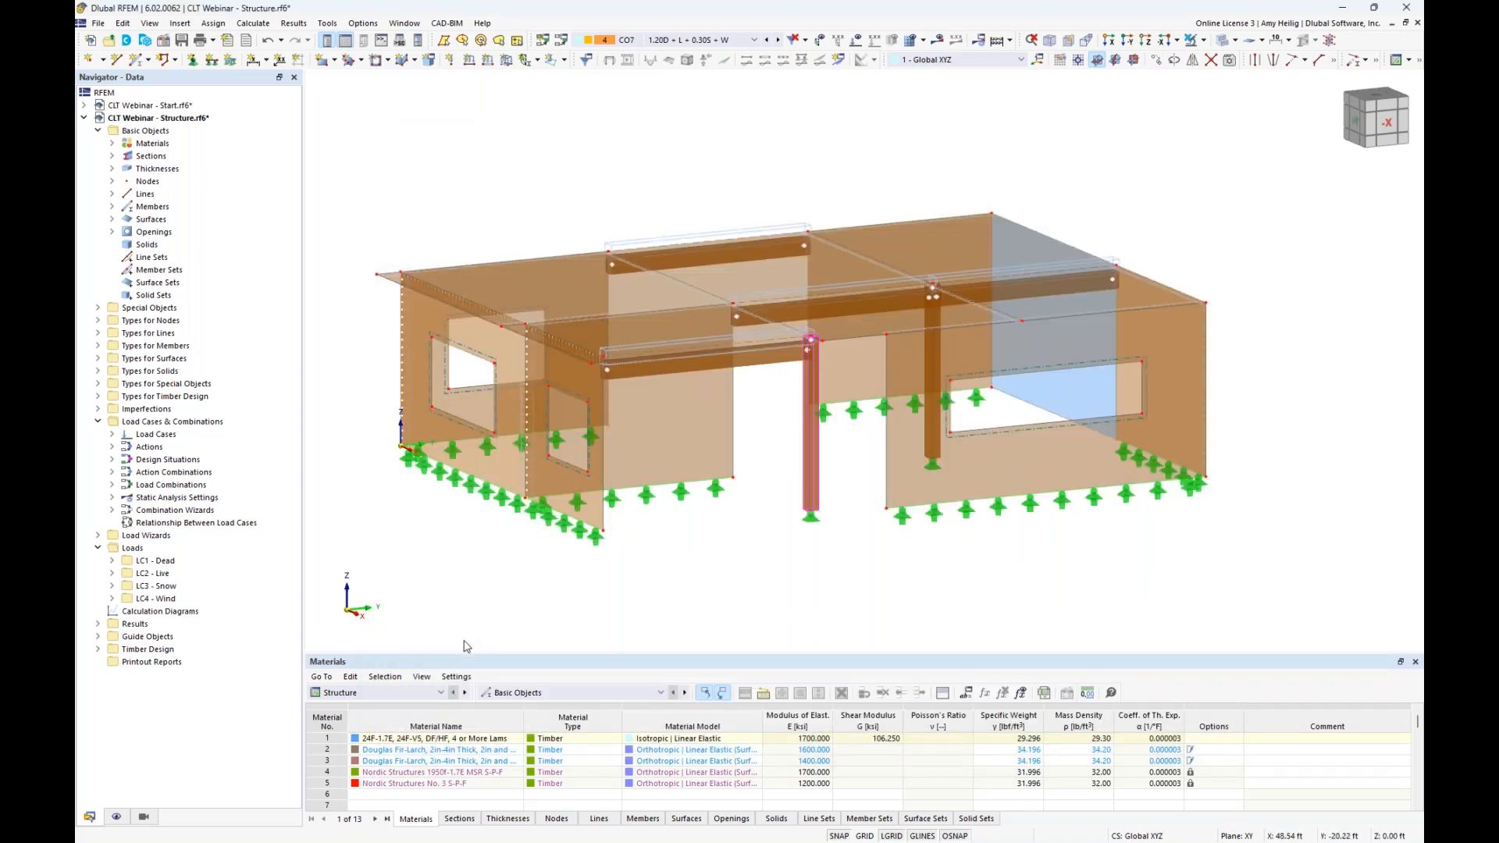
click(402, 584)
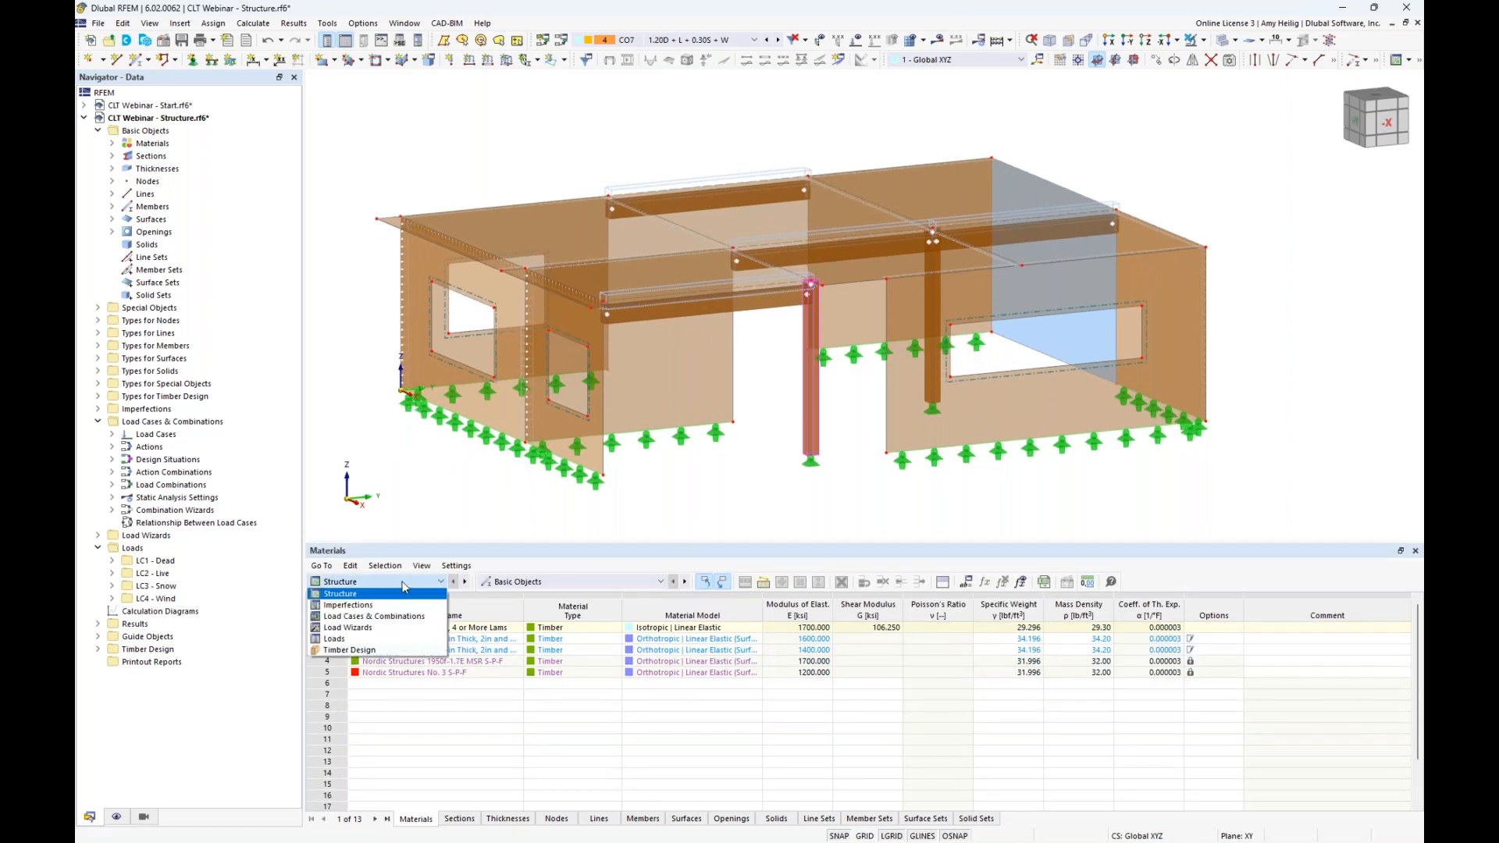
click(382, 650)
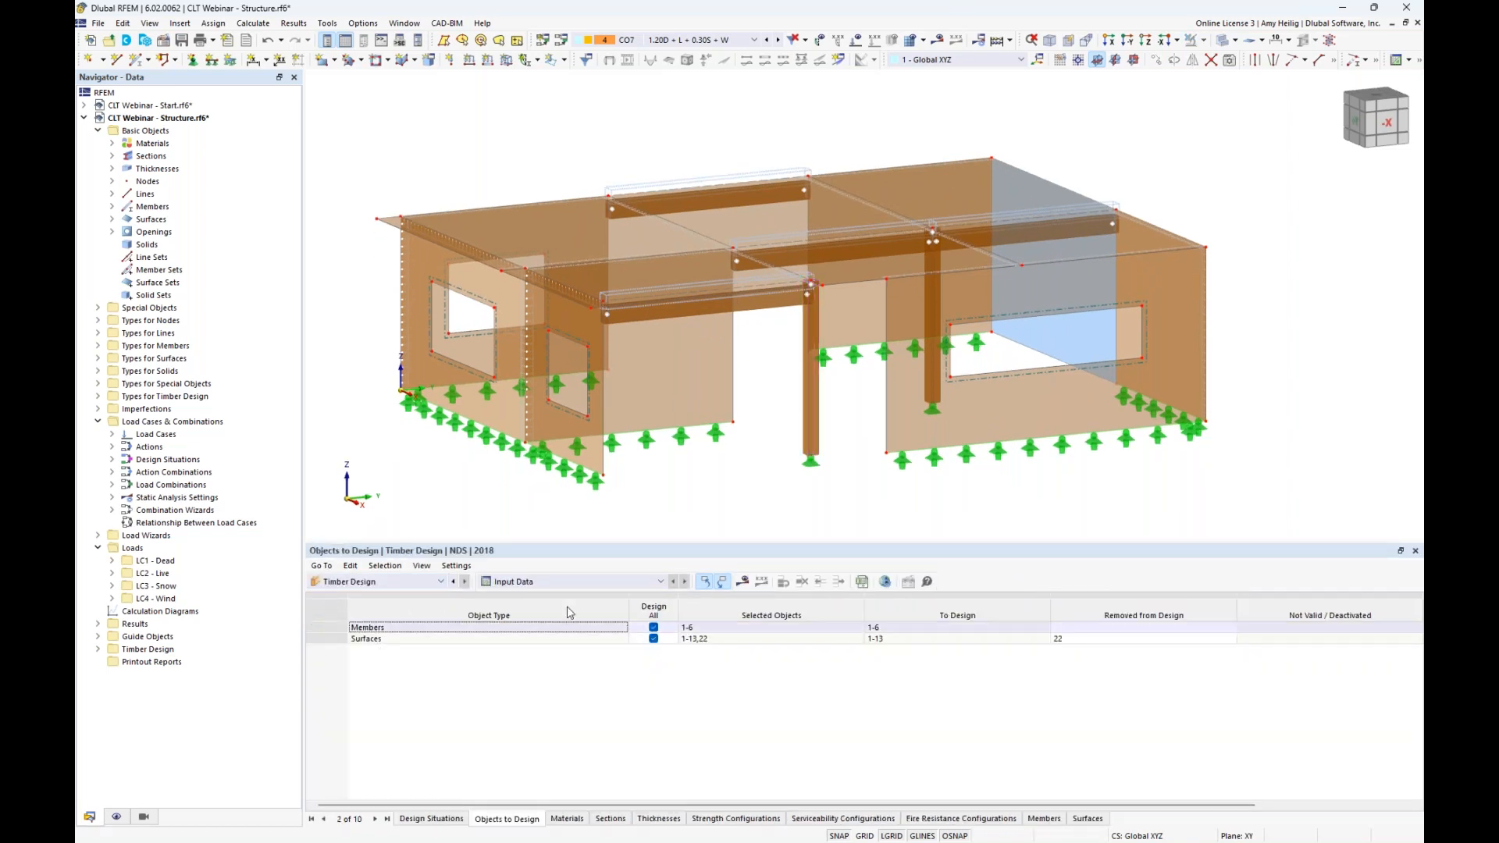
Review the timber design situations and check the limit state type options of DS1 and DS3, keeping Strength limit state (LRFD) and Serviceability limit state
click(435, 818)
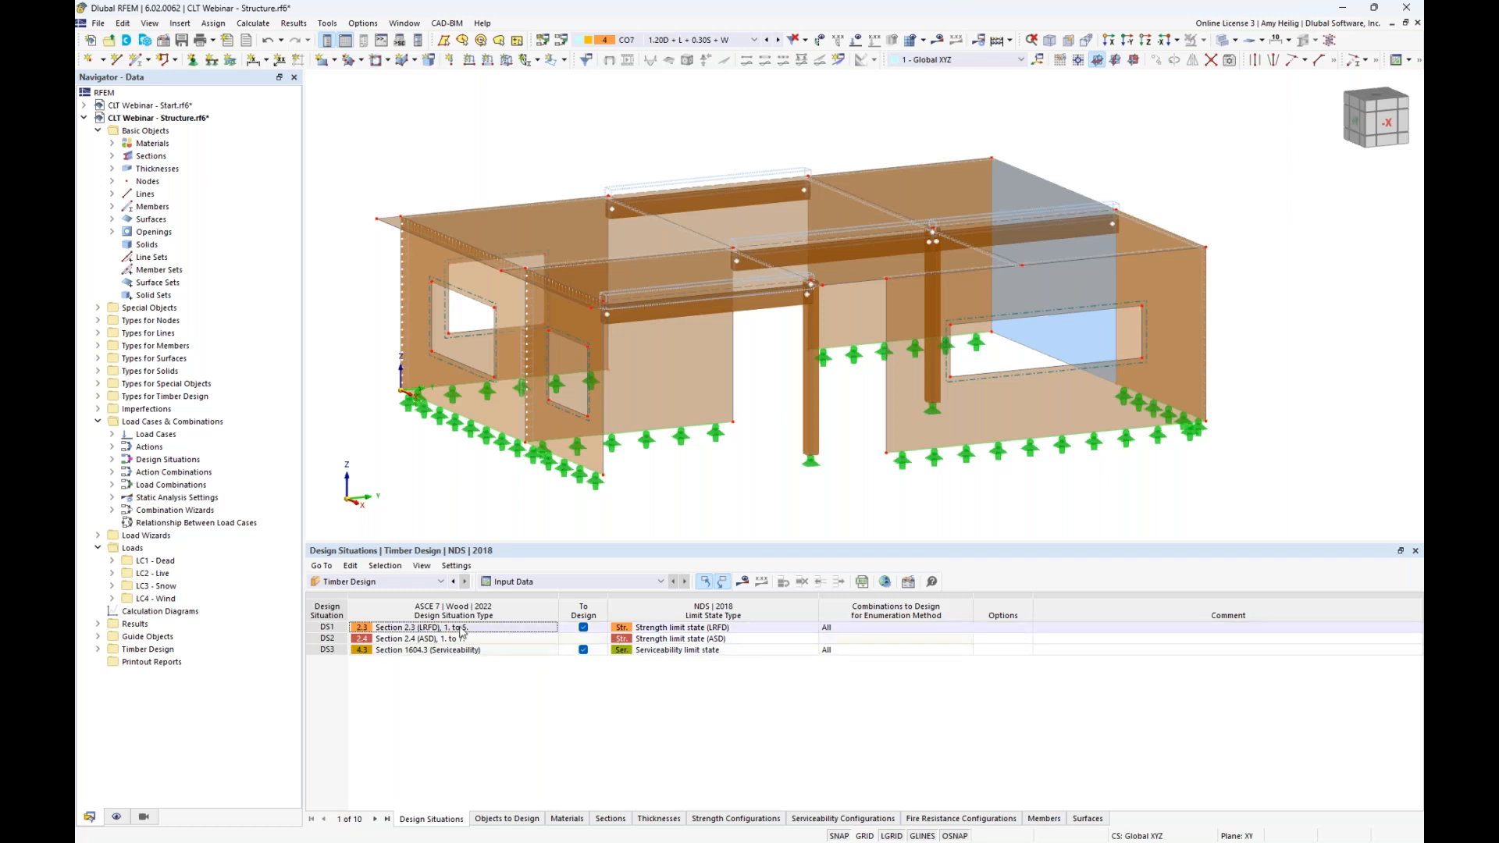
click(692, 629)
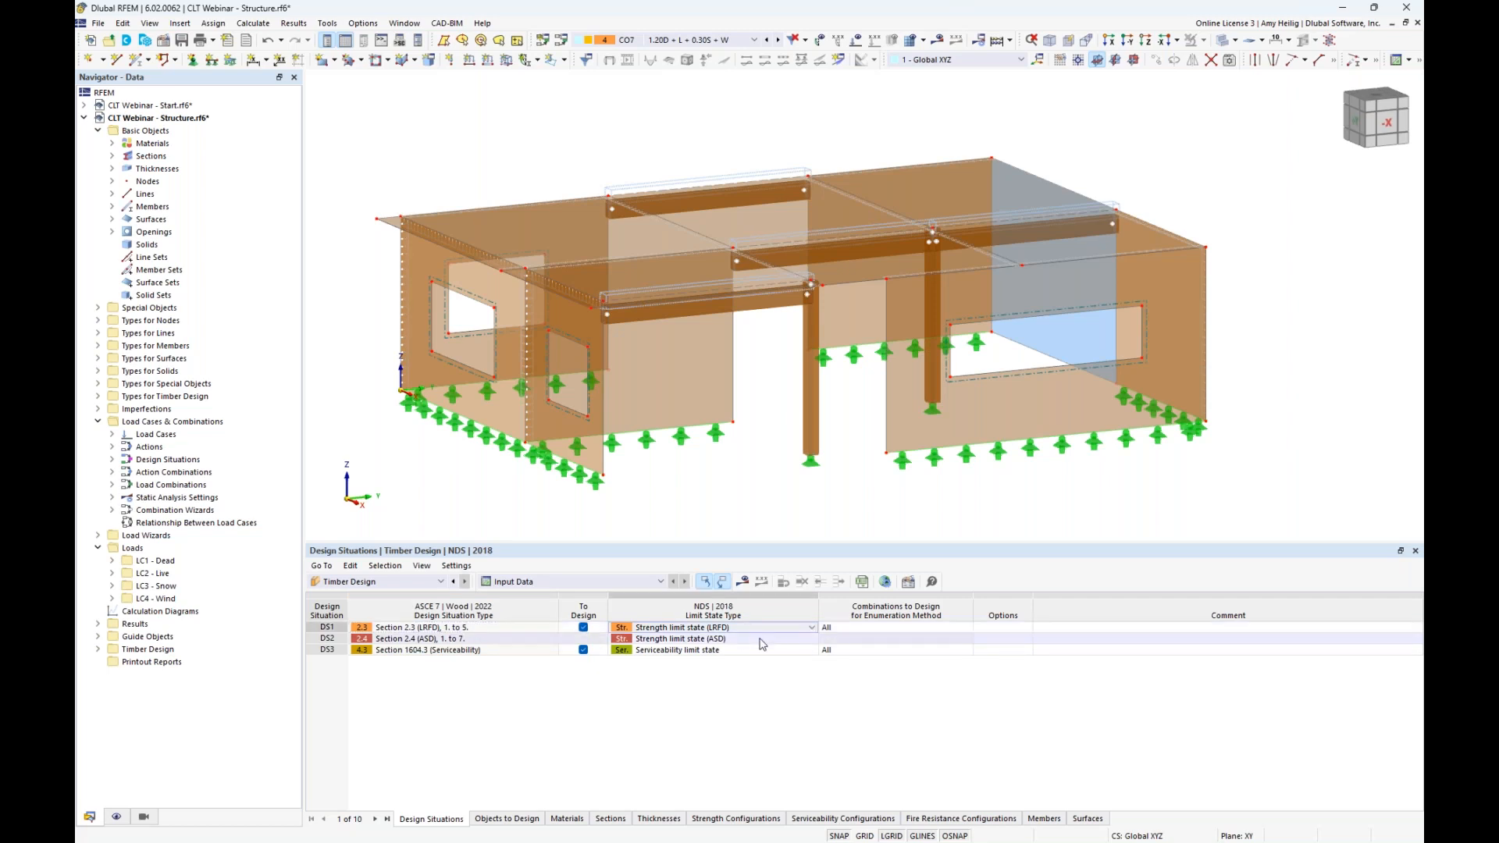
click(812, 628)
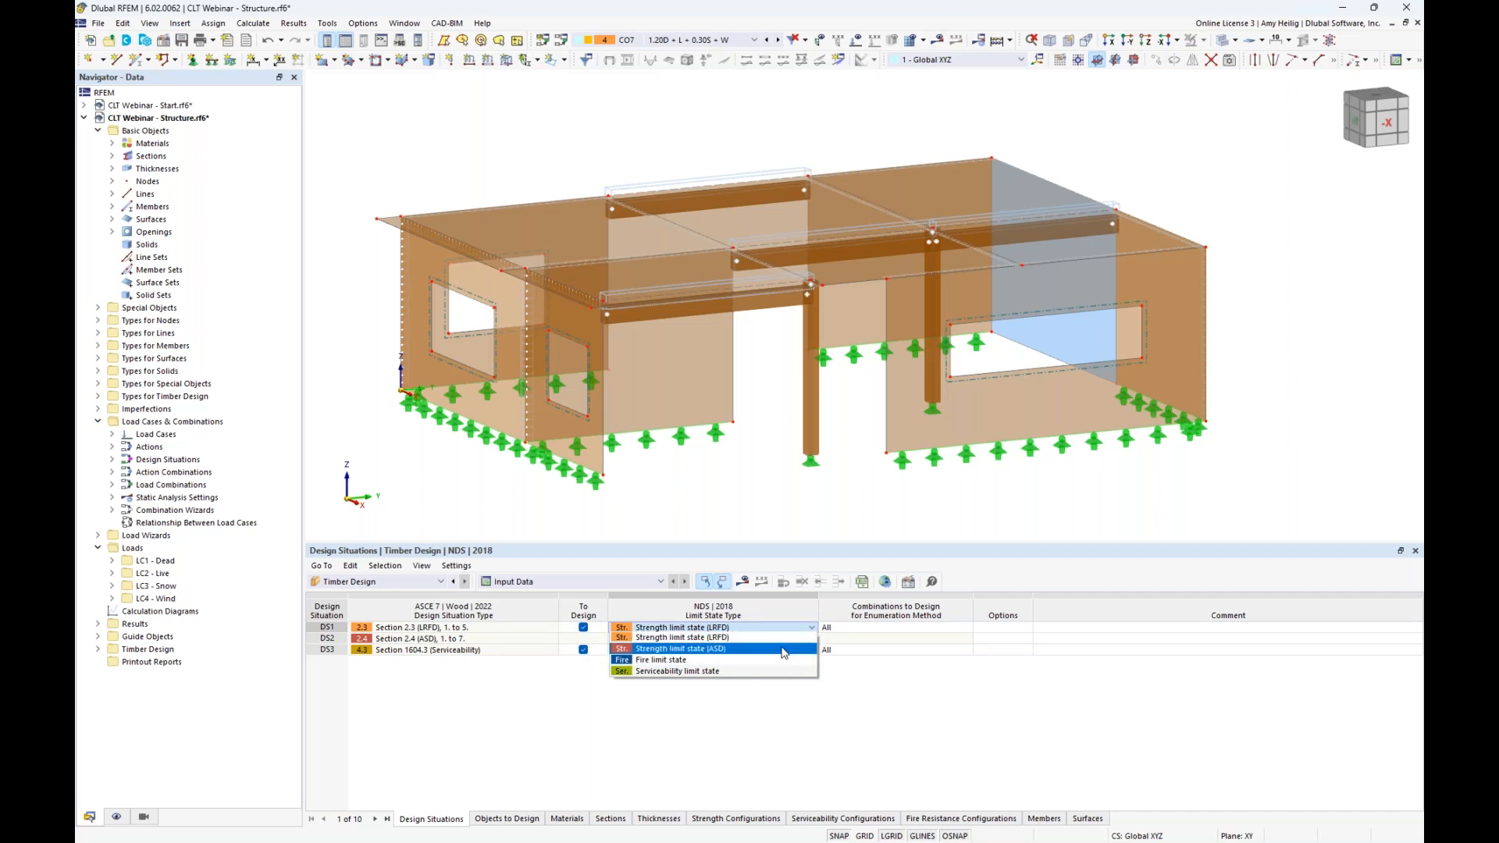
click(909, 699)
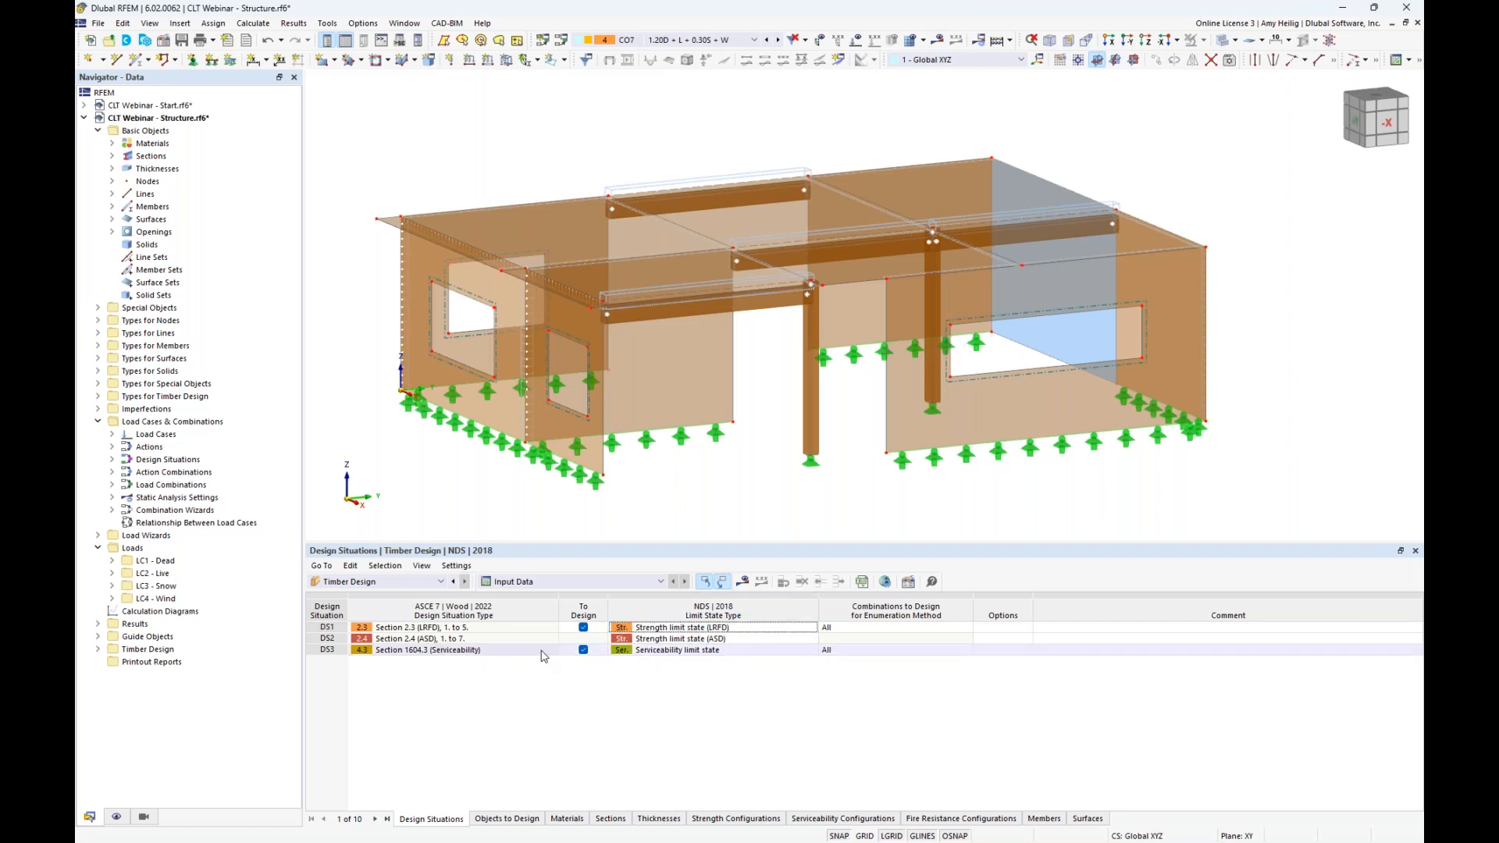
click(690, 656)
click(781, 656)
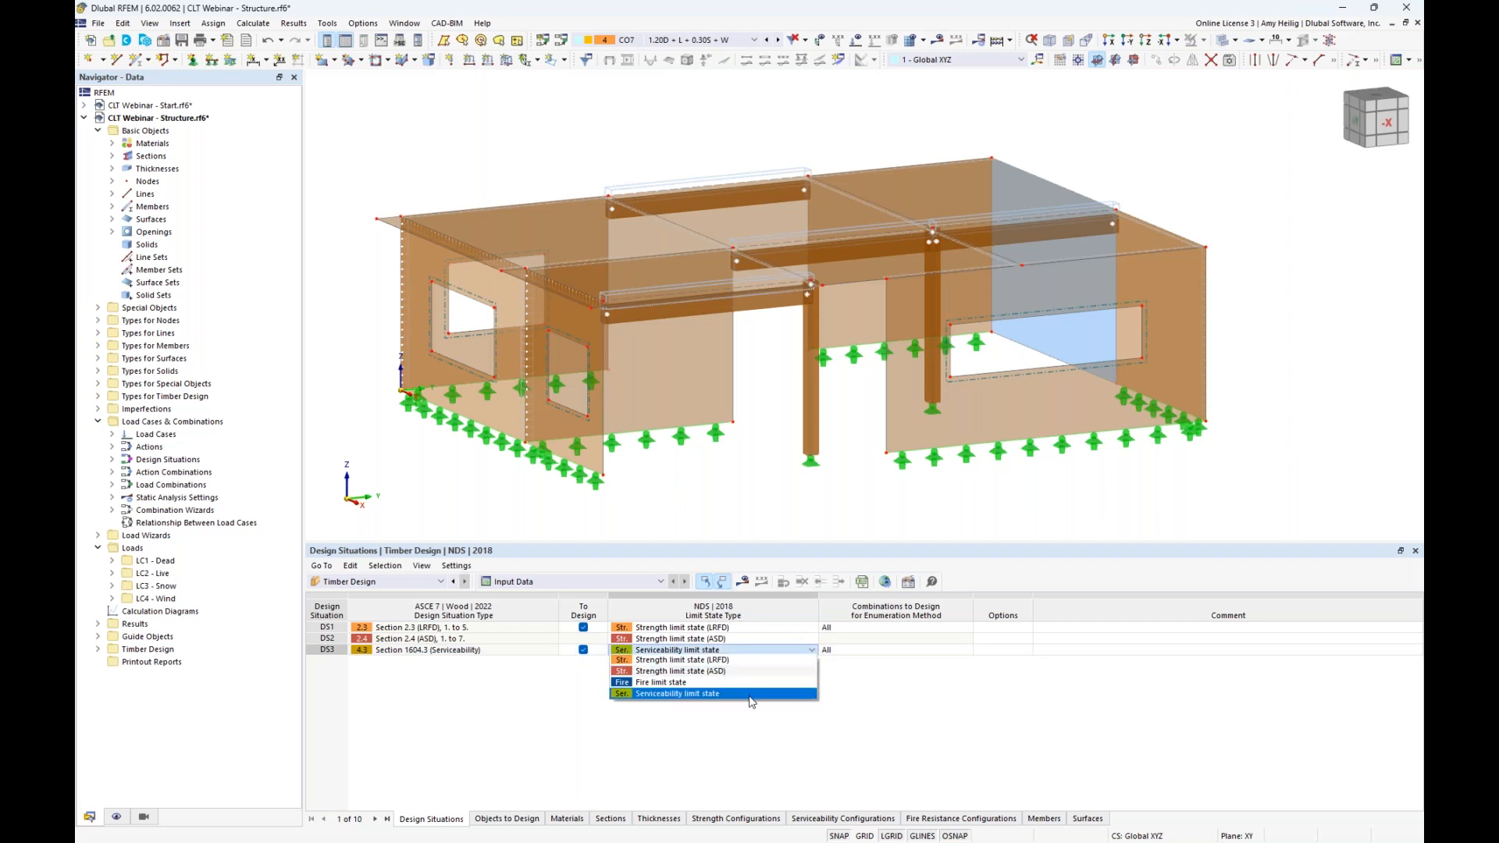
click(750, 697)
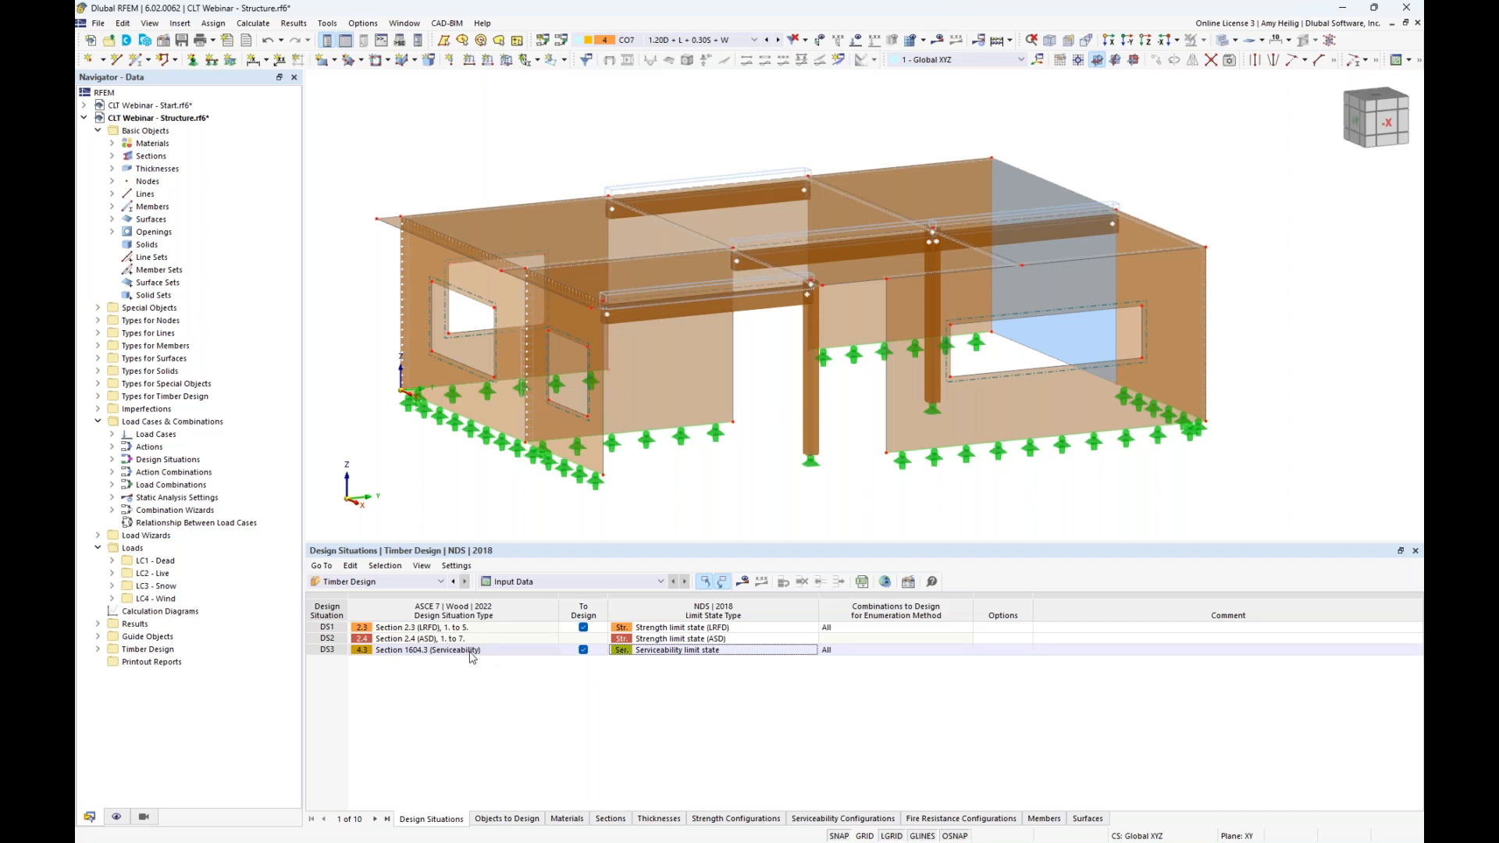
Check the members and surfaces included as objects to design, then return to the design situations and reduce the table area's height
click(515, 818)
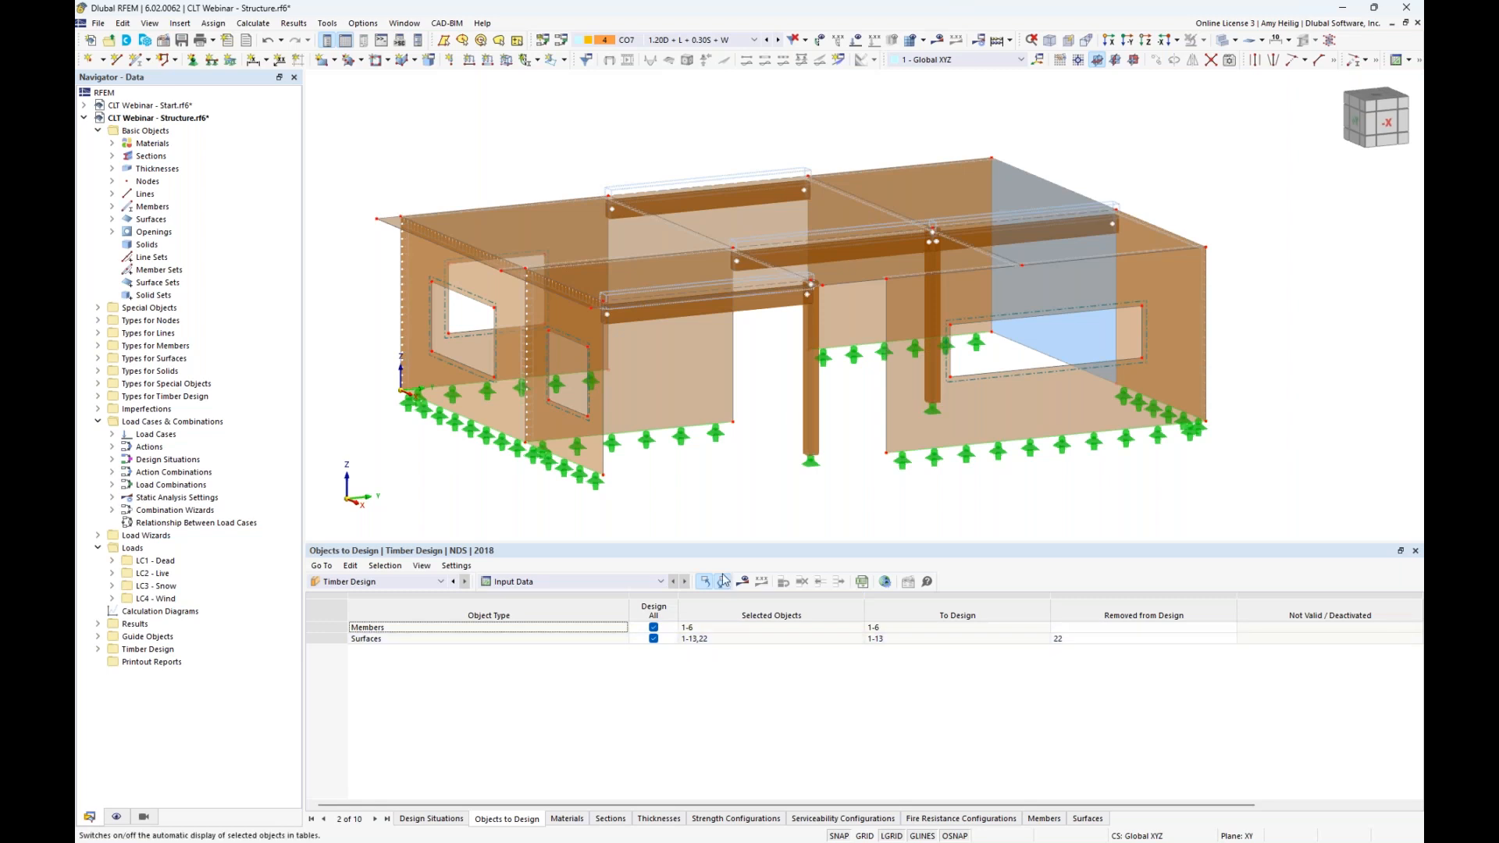
click(437, 818)
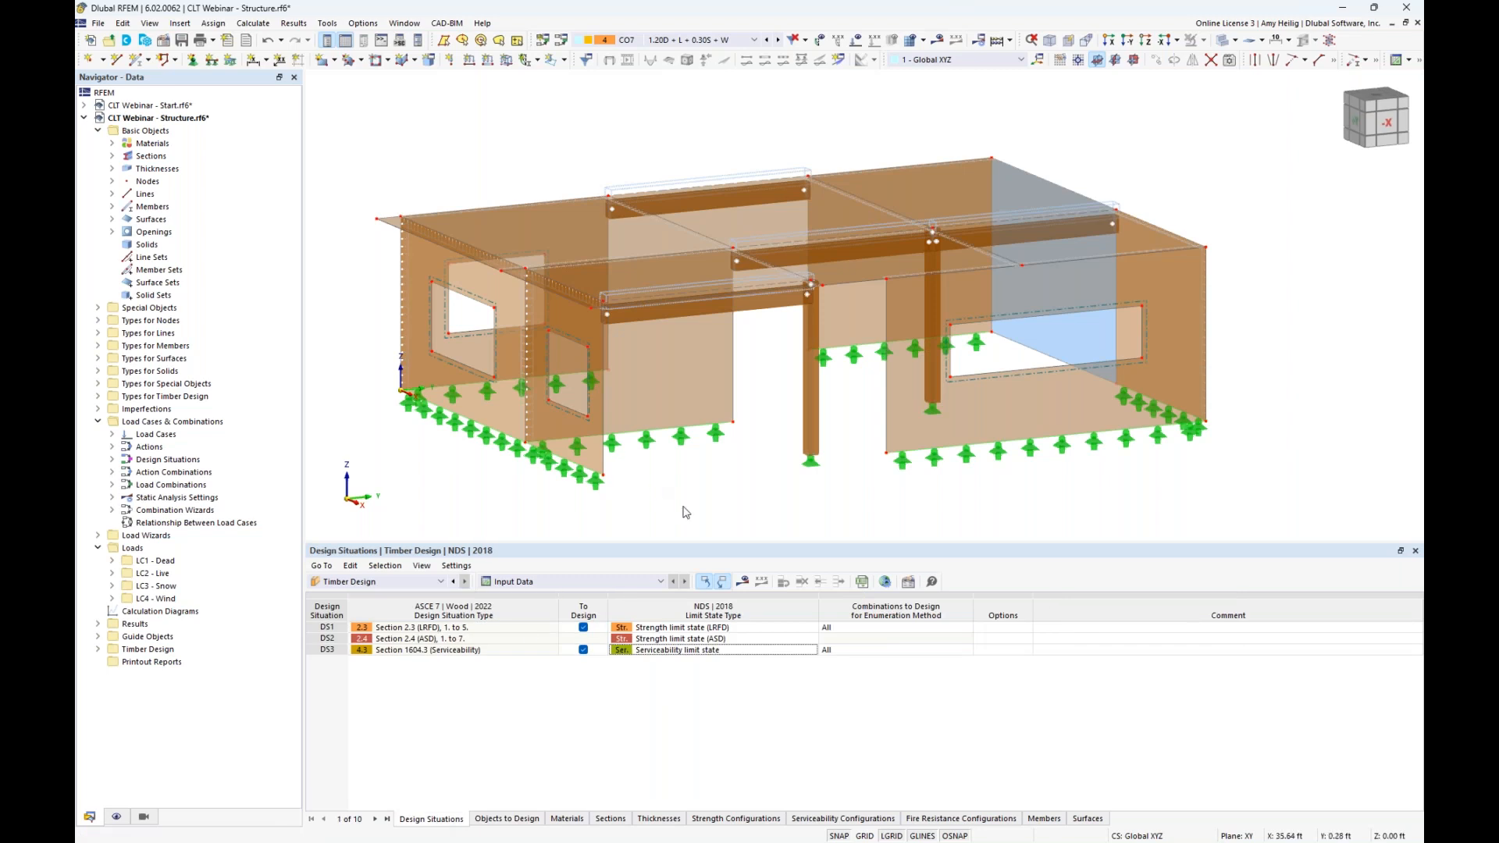
drag(684, 545, 684, 618)
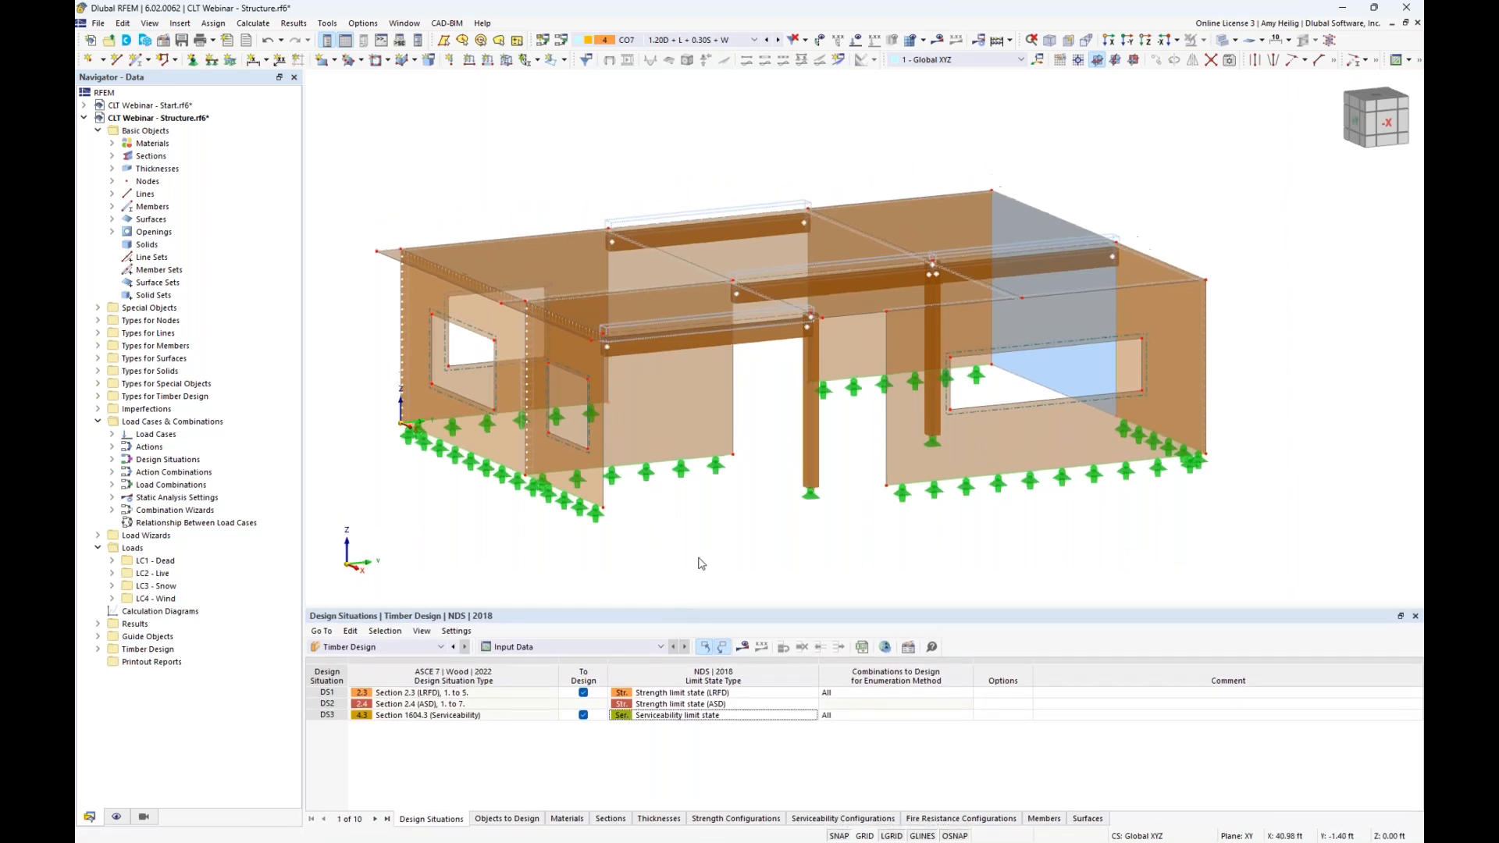
Check the general mesh settings and apply them, keeping a 1.00 ft target length of finite elements
scroll(711, 538, down, 1)
middle_drag(711, 538, 719, 480)
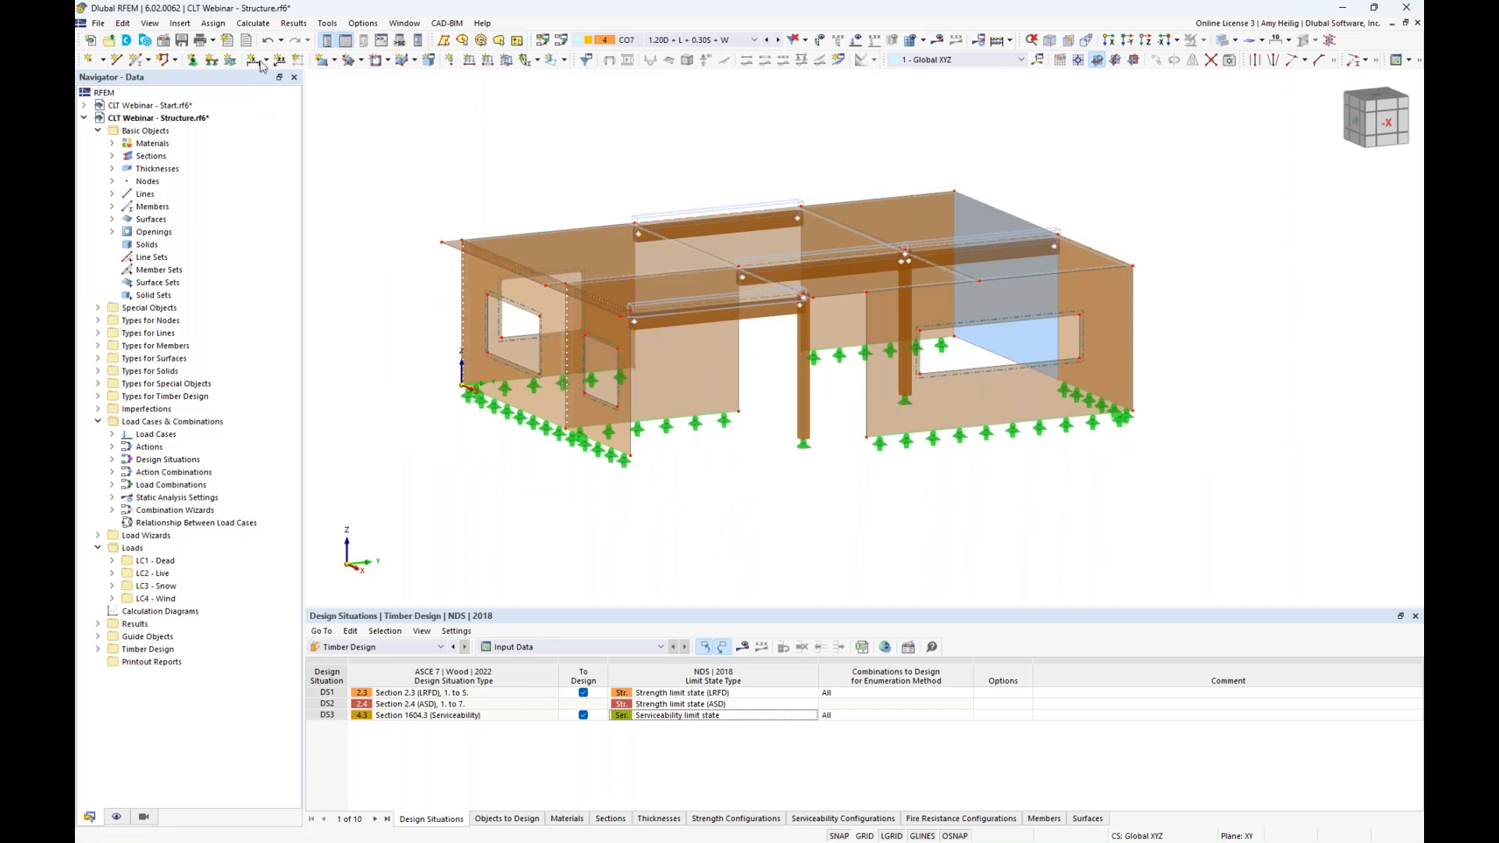
click(263, 27)
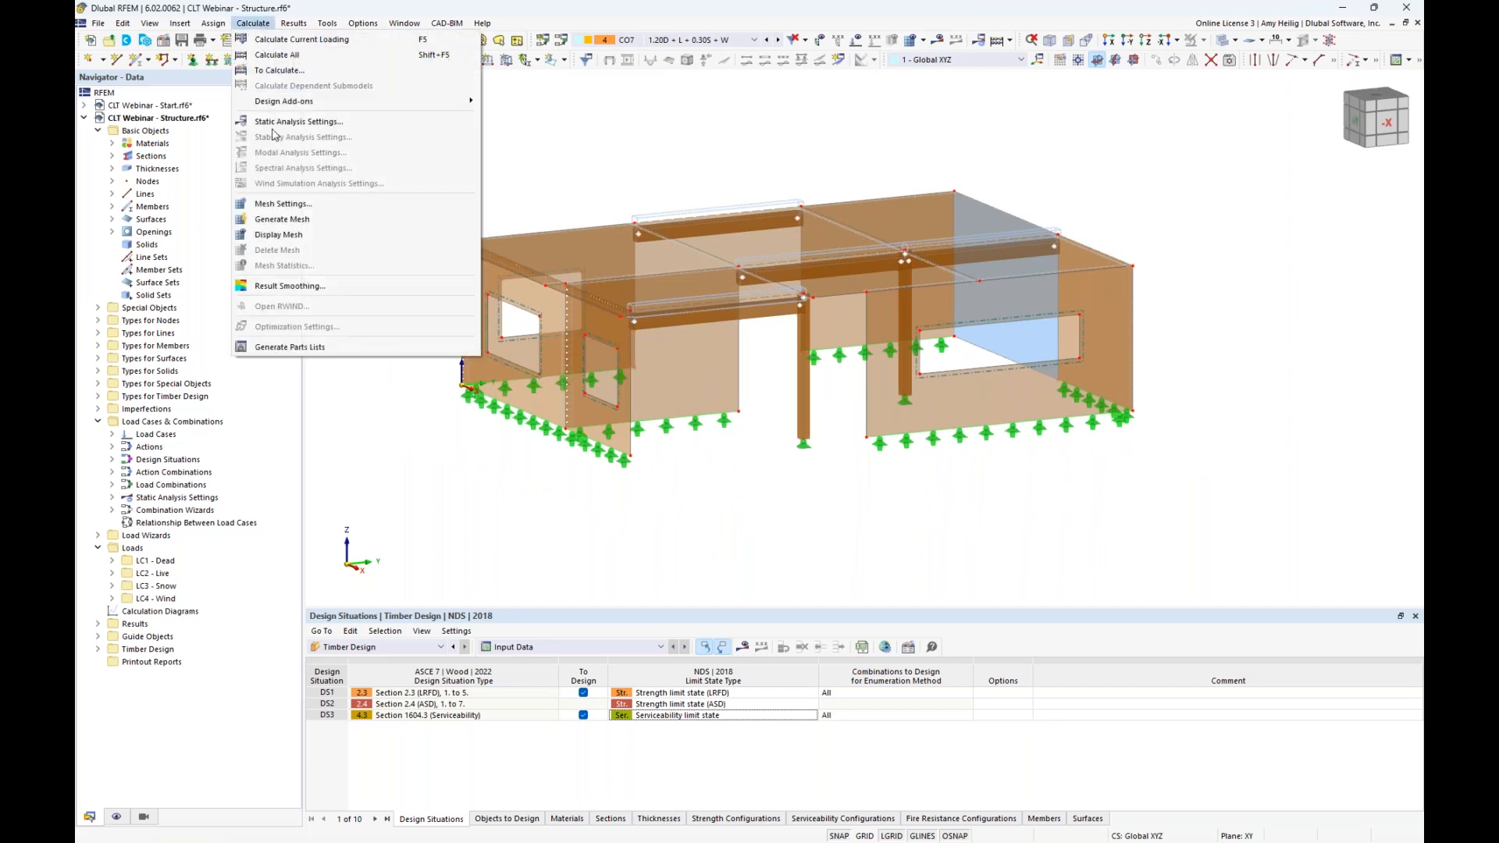
click(282, 204)
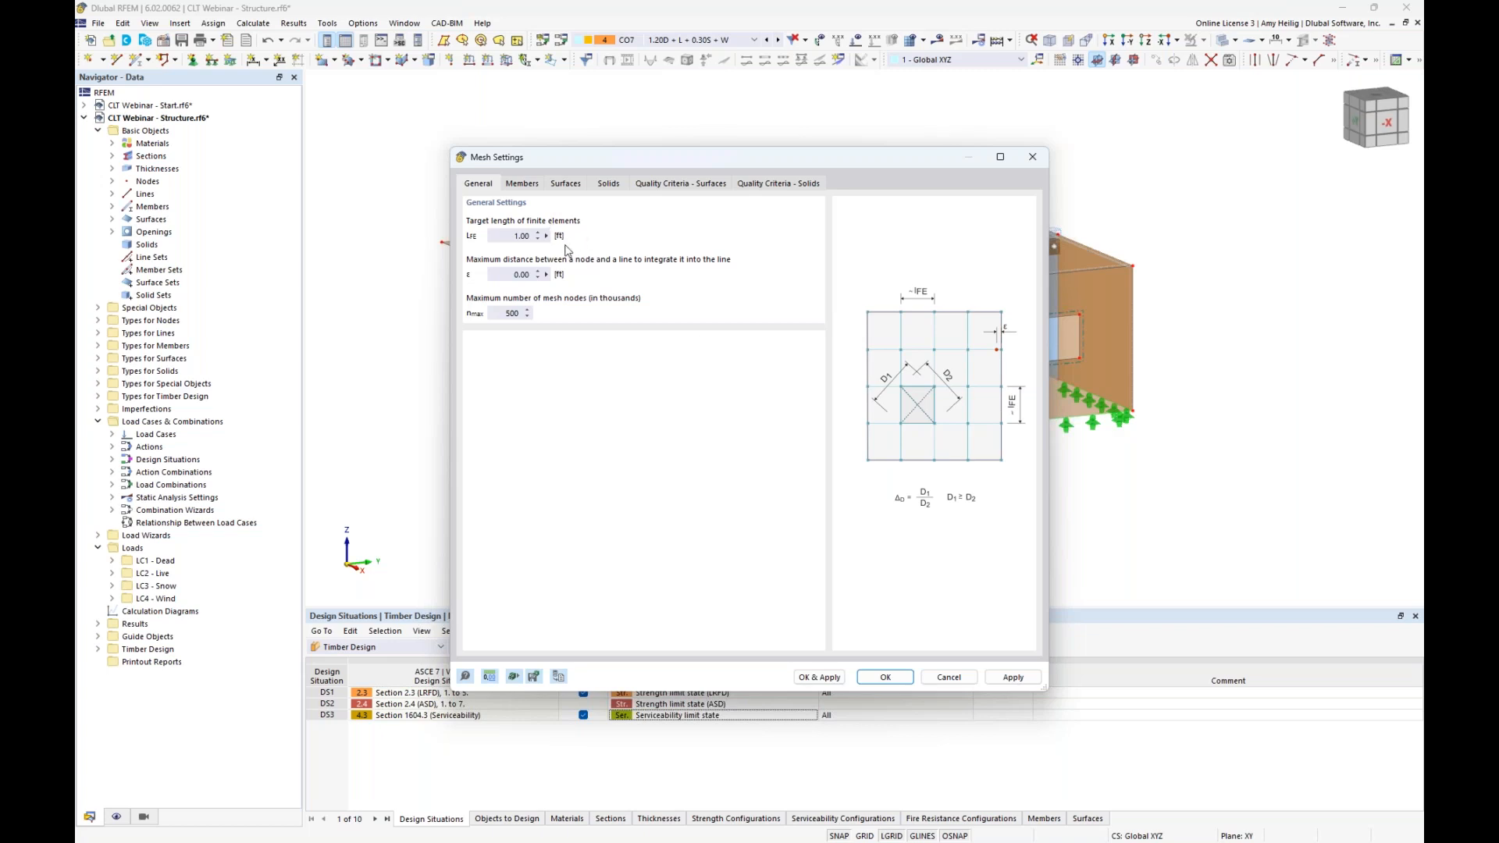
click(820, 678)
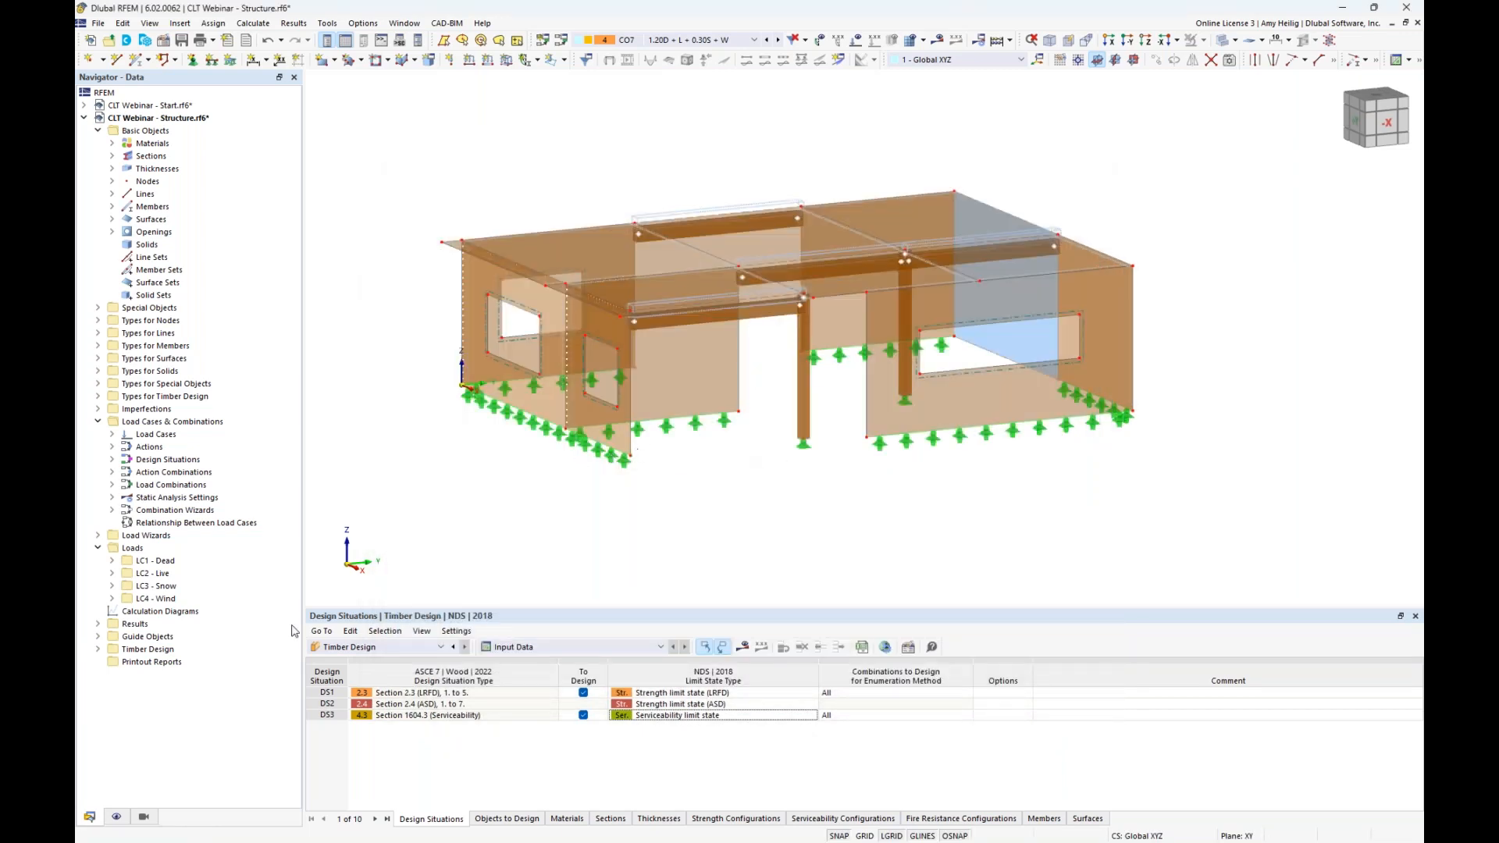
Show the finite element mesh on the surfaces and display the model as a wireframe
click(117, 816)
scroll(157, 676, down, 6)
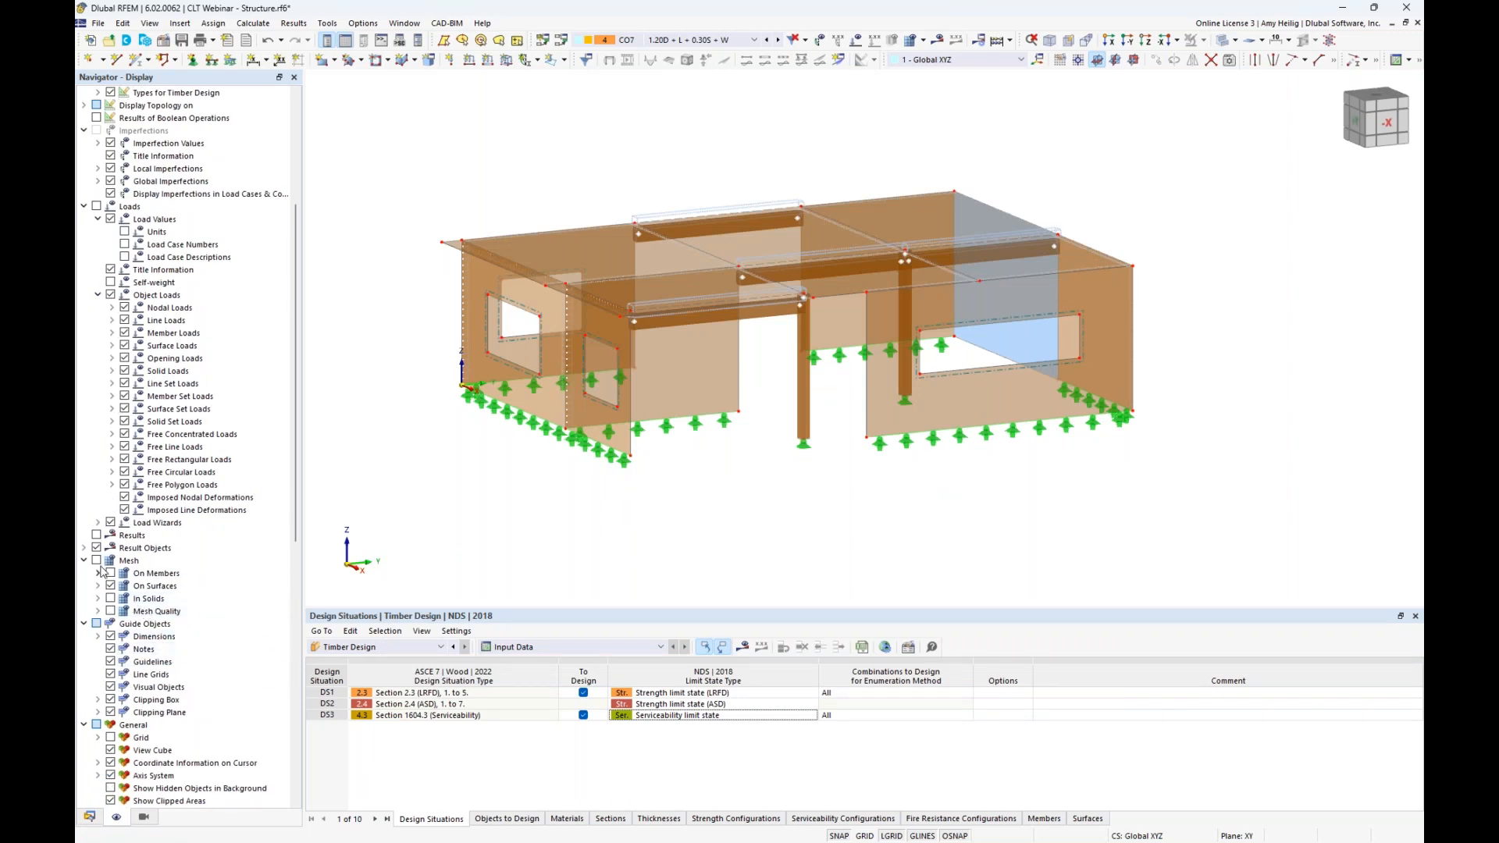
click(96, 560)
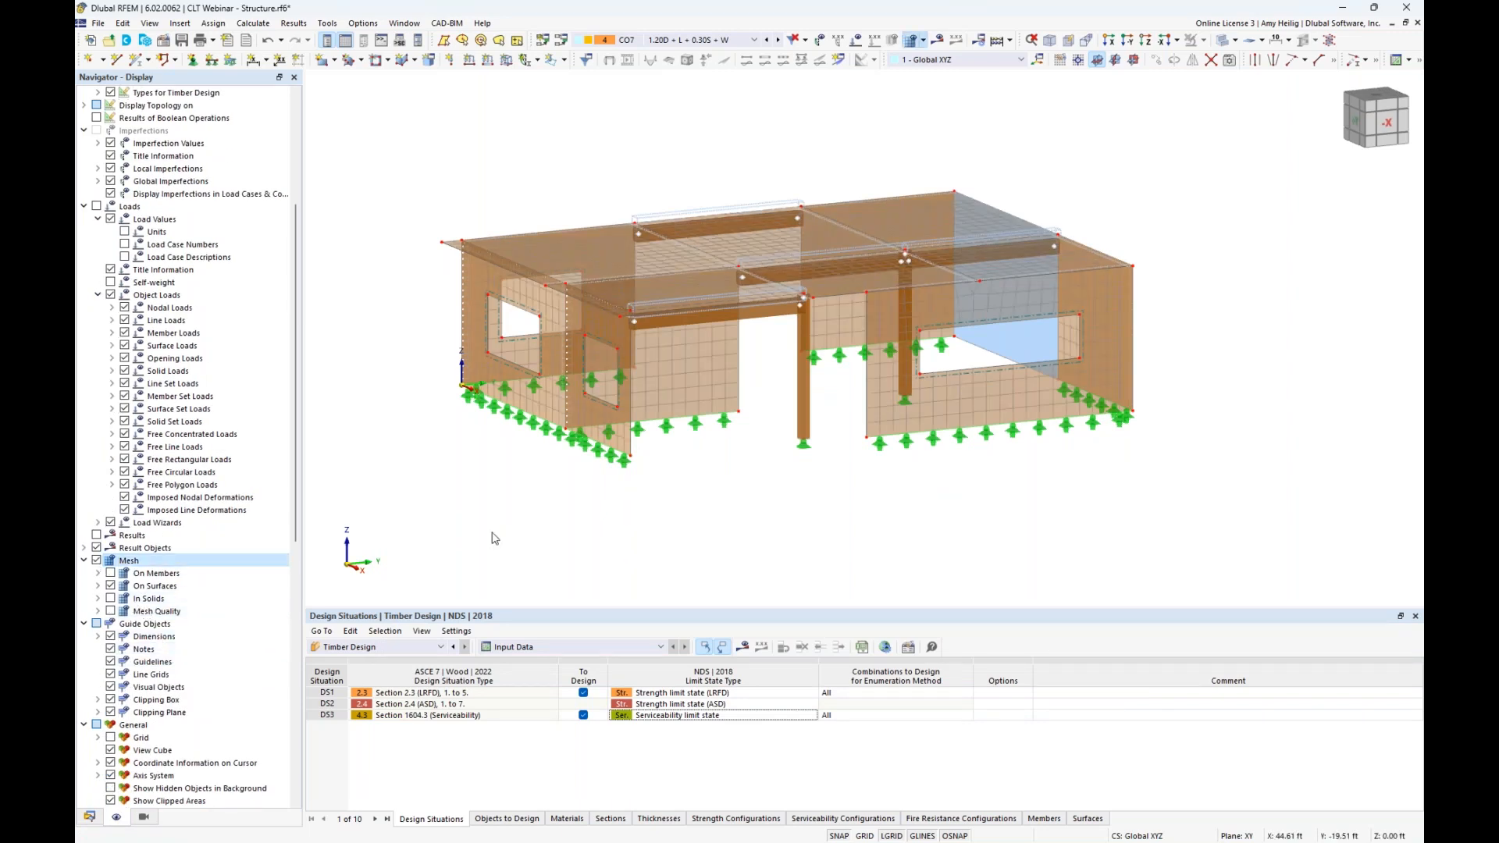
click(1224, 42)
Examine the finite element mesh across the roof and walls, especially at the front column head and around the front wall opening
ctrl+middle_drag(768, 455, 799, 444)
scroll(800, 440, up, 2)
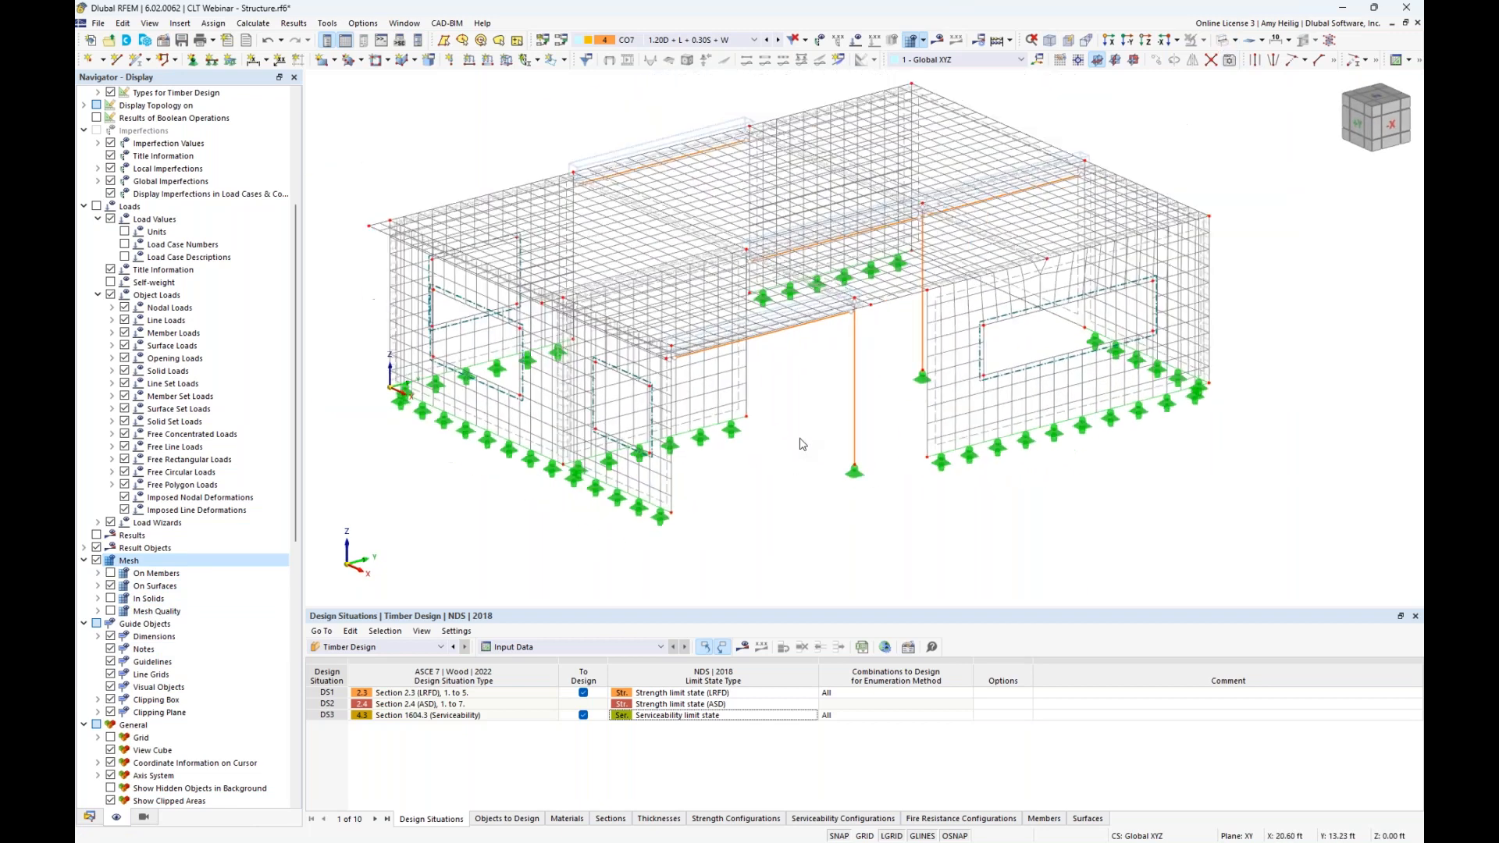
scroll(811, 460, down, 2)
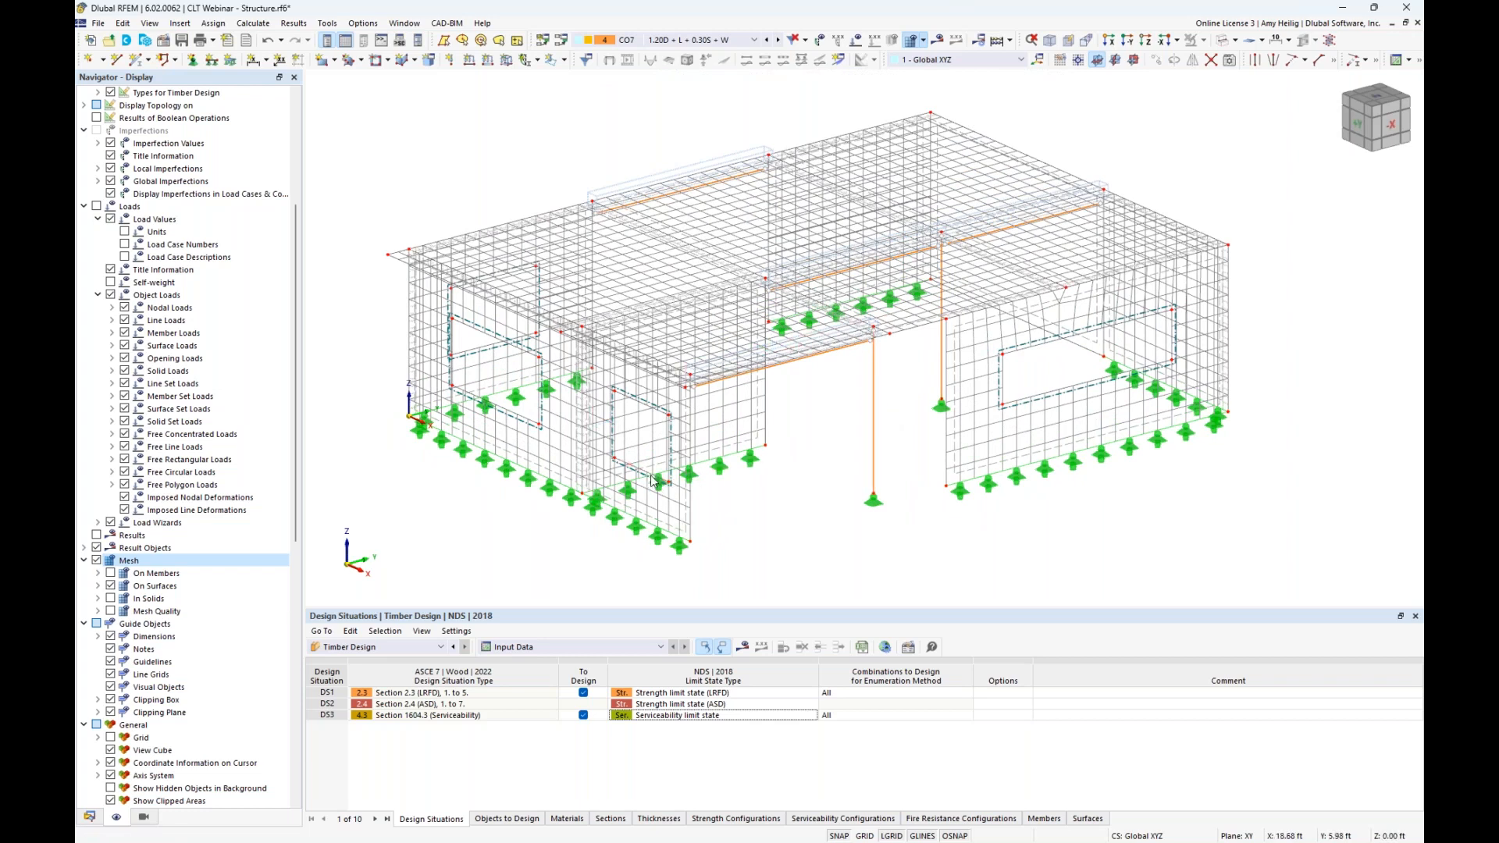
scroll(621, 449, up, 1)
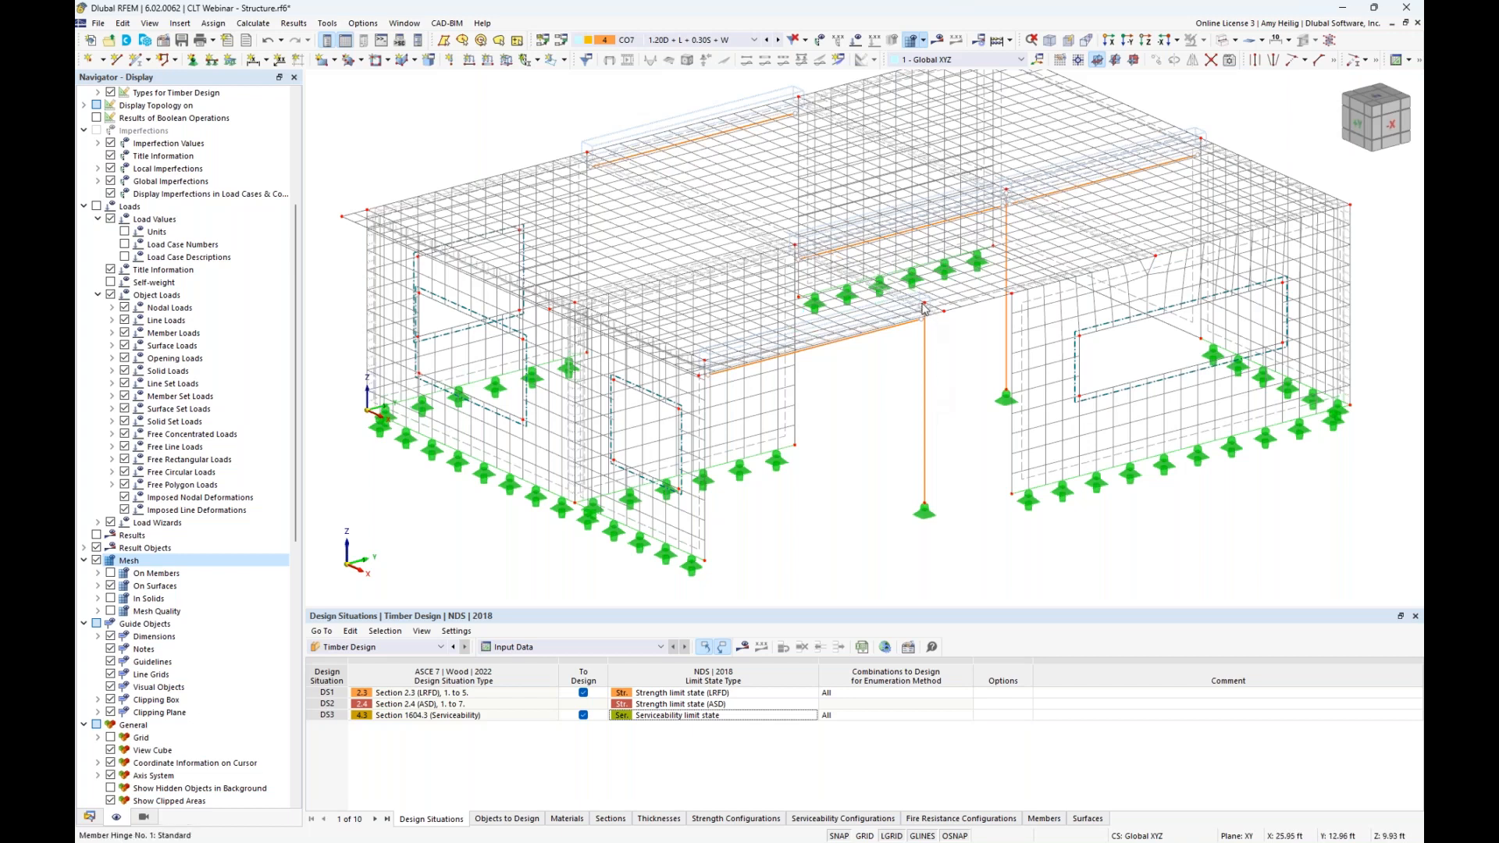
mouse_move(924, 308)
scroll(676, 459, up, 3)
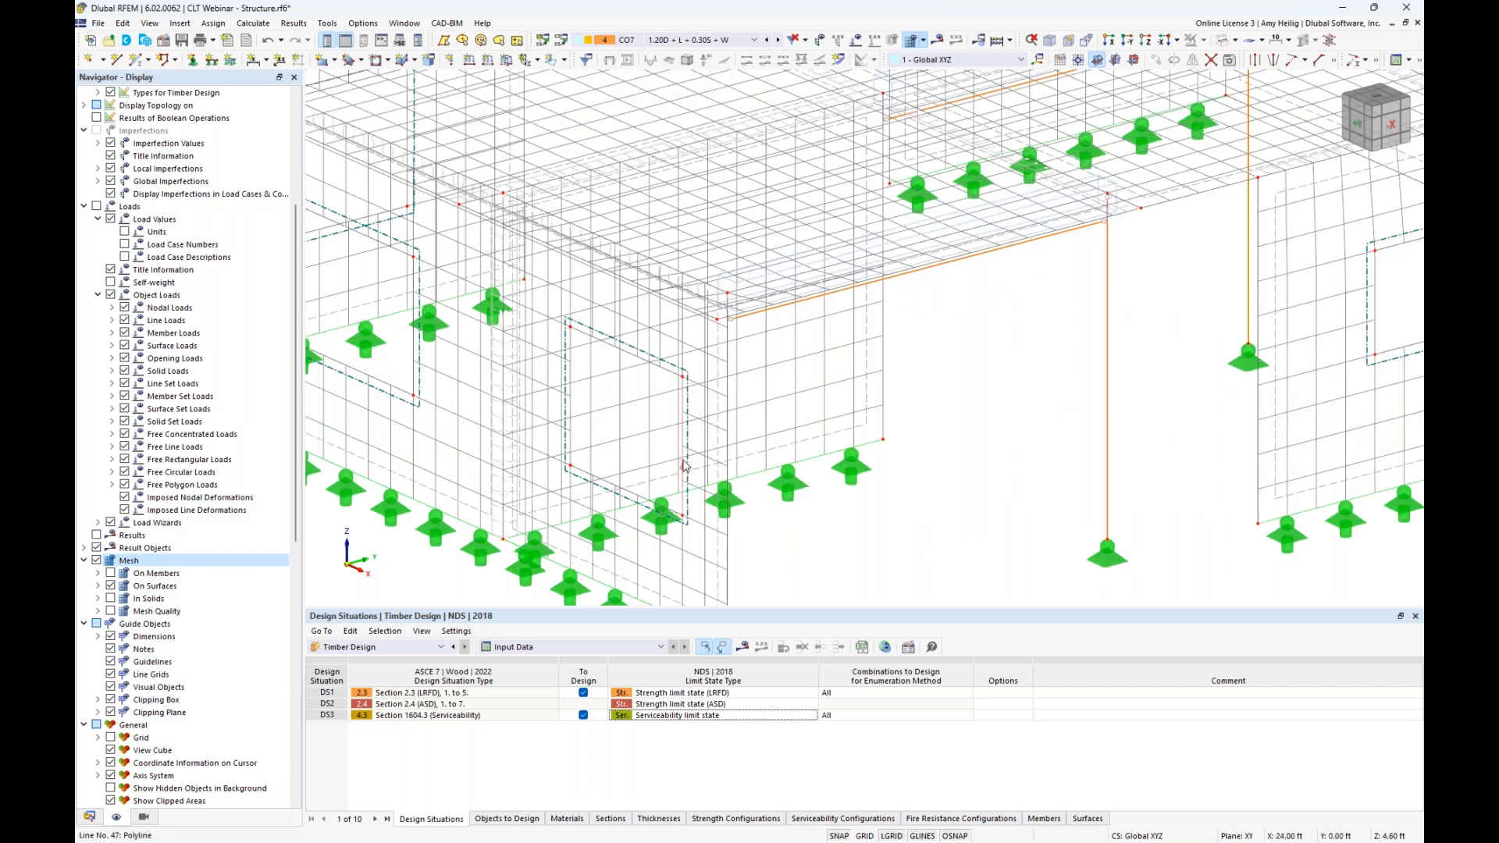
mouse_move(684, 466)
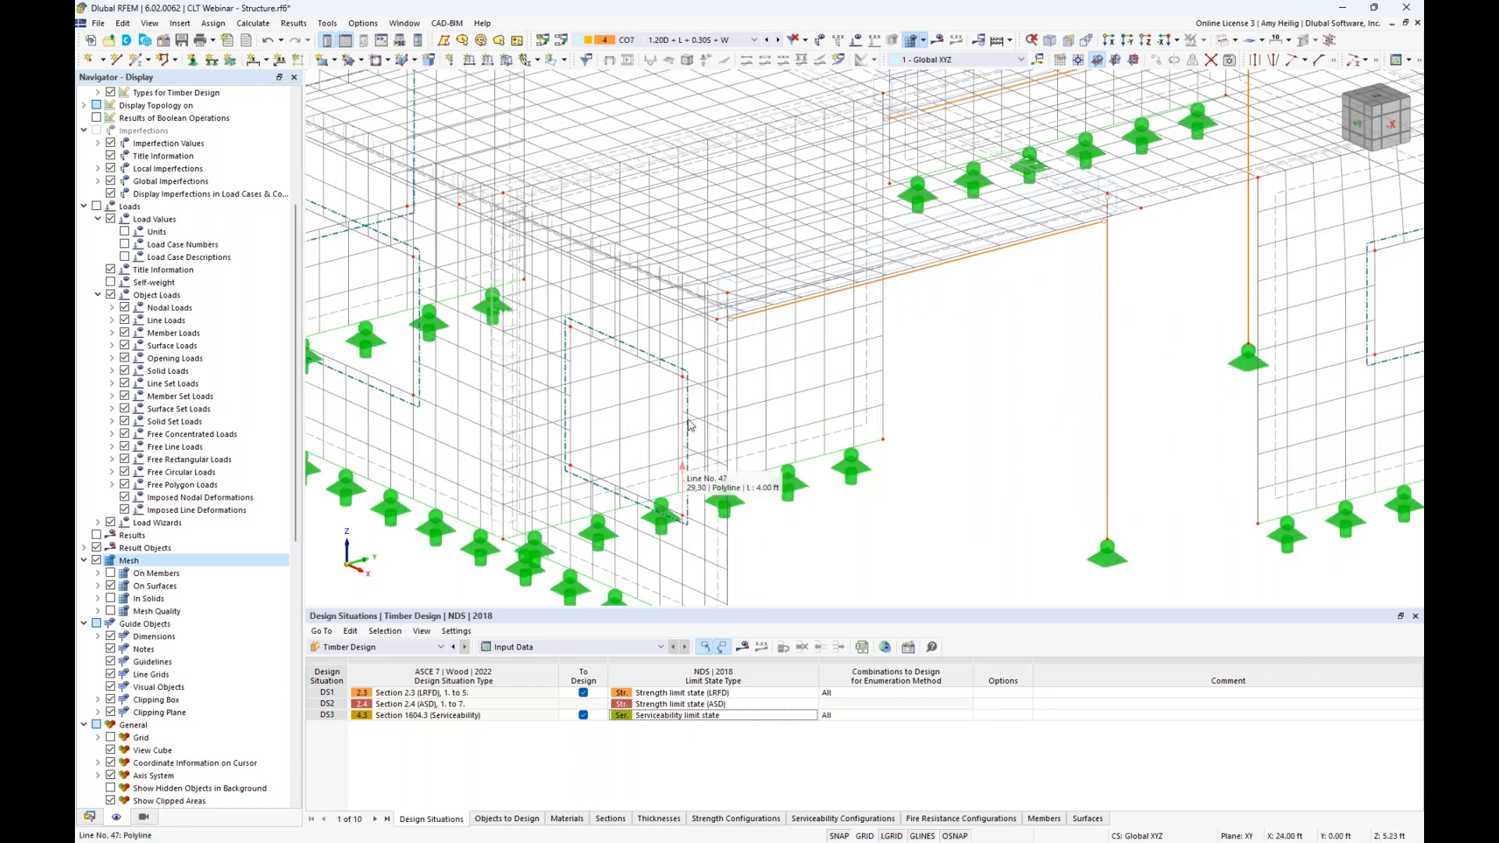
scroll(872, 402, down, 5)
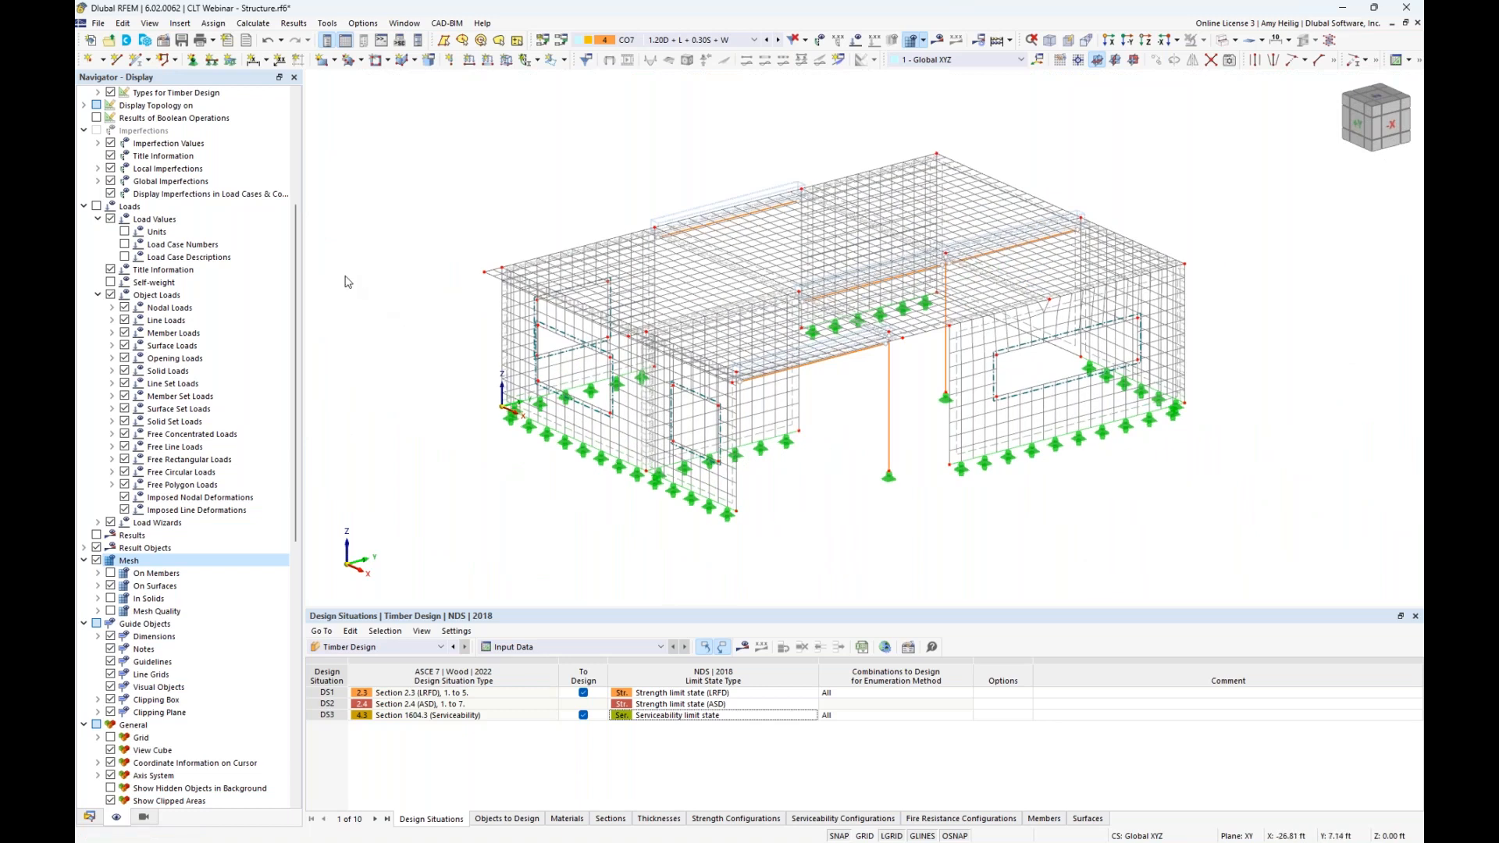
Hide the finite element mesh and restore the solid, transparent display of the model
click(96, 561)
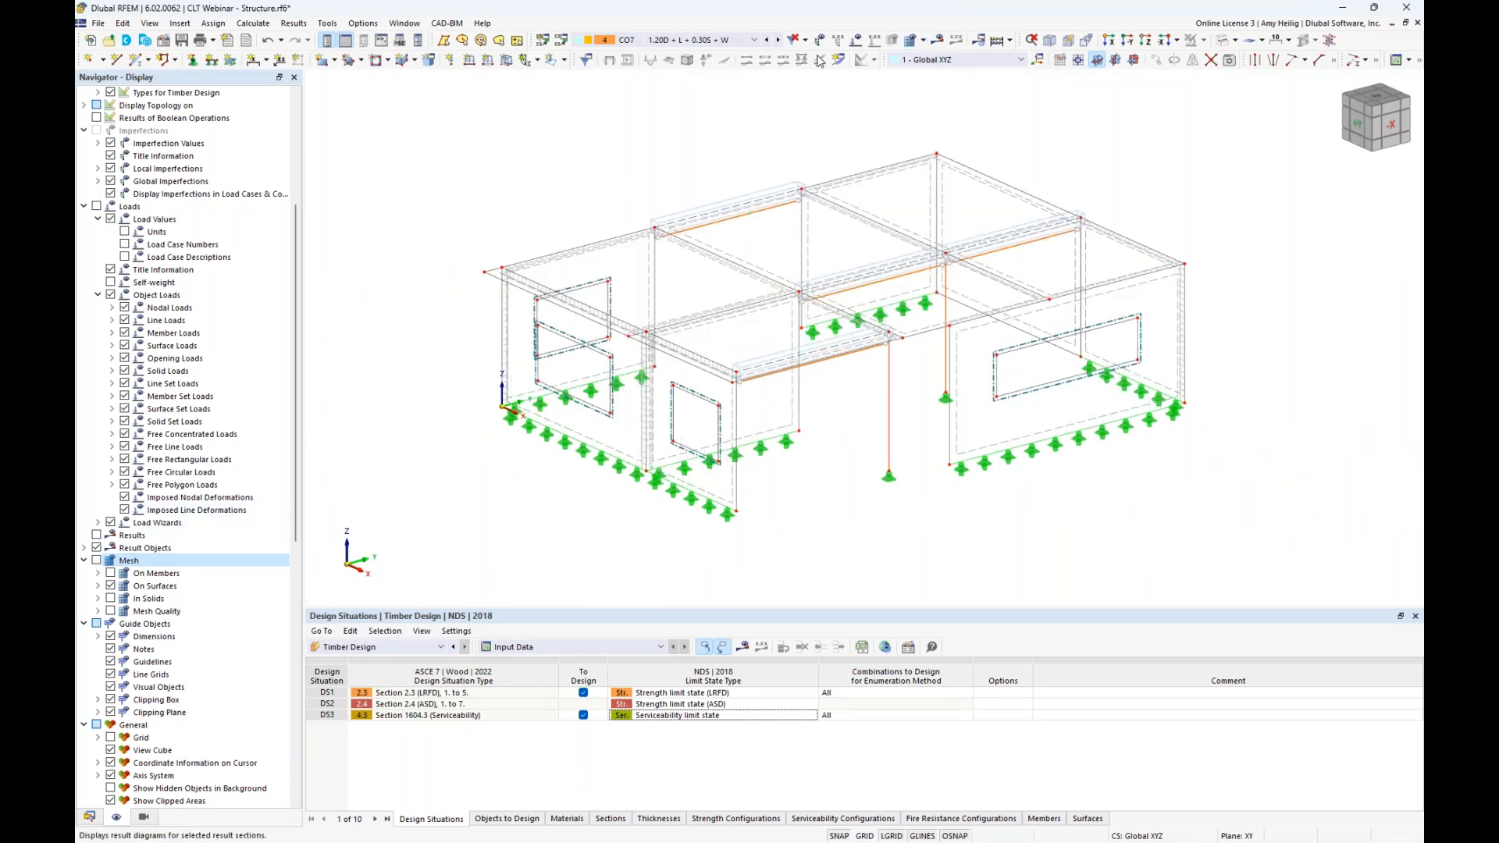
click(1236, 41)
click(1259, 74)
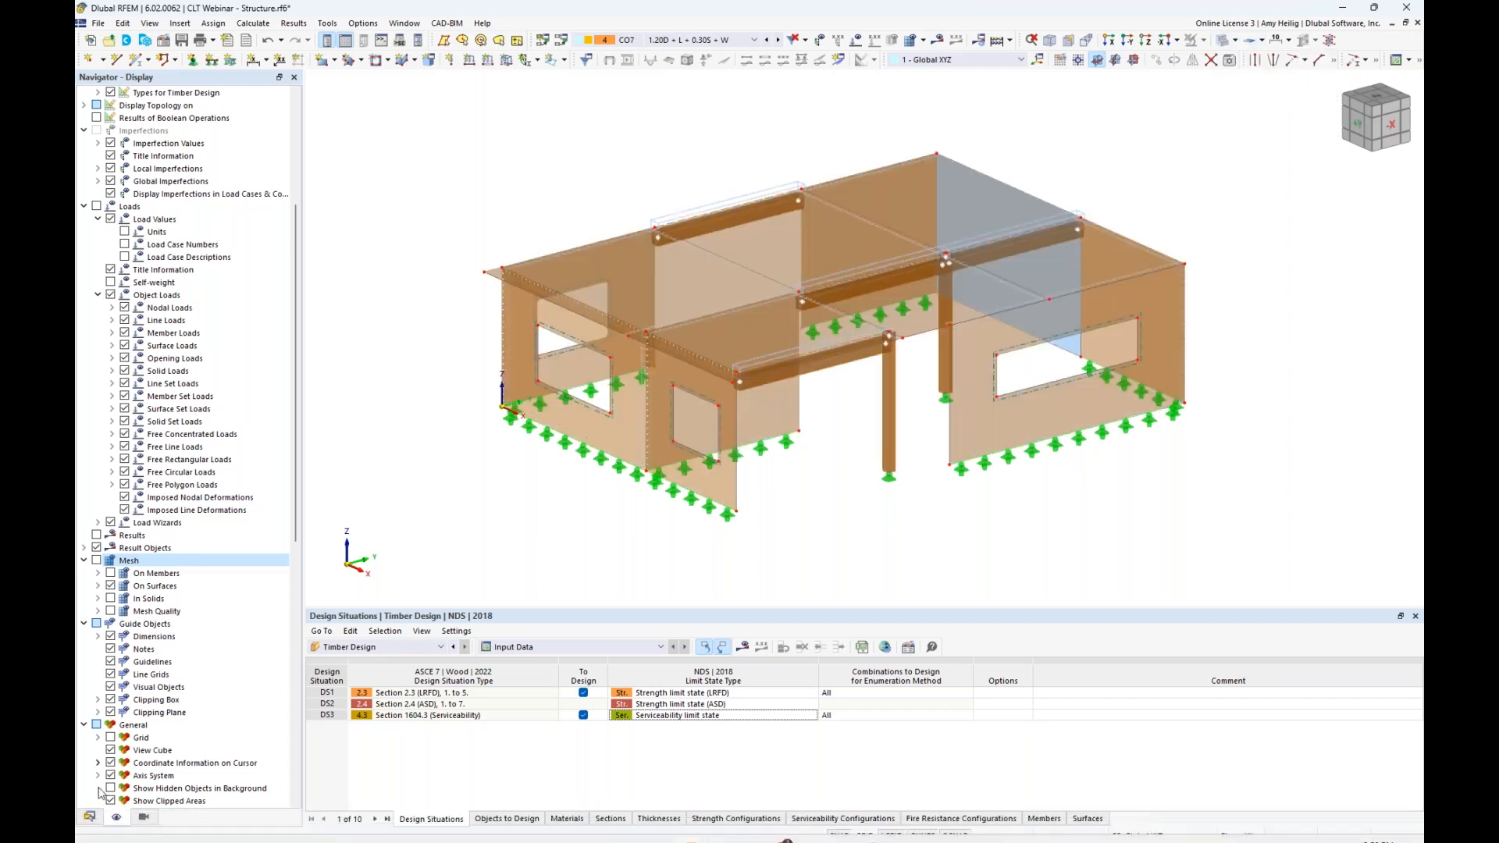
Return to the model data and calculate all load cases, load combinations and the timber design
click(89, 816)
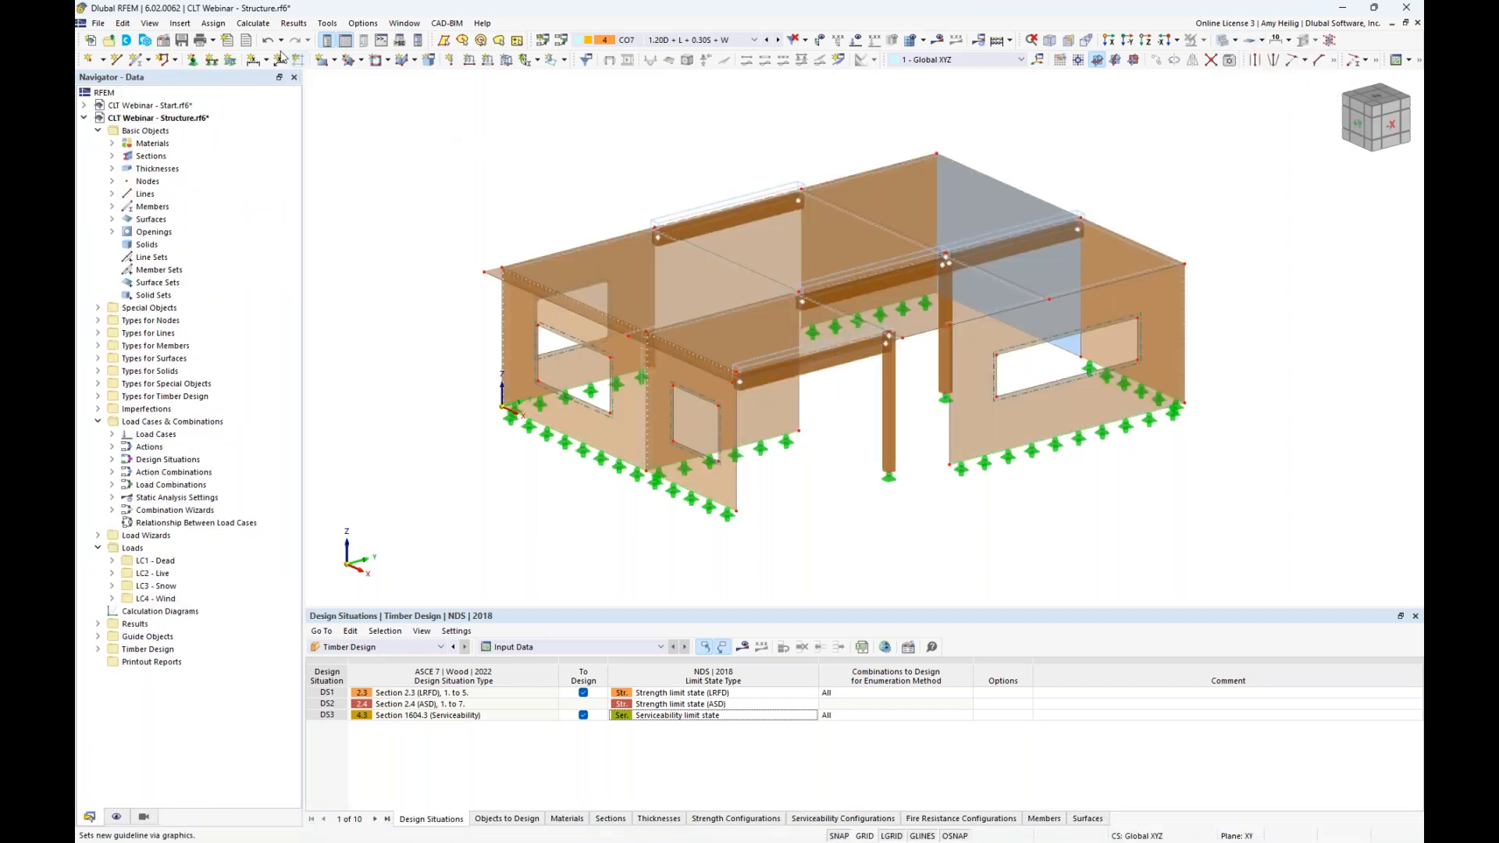
click(252, 23)
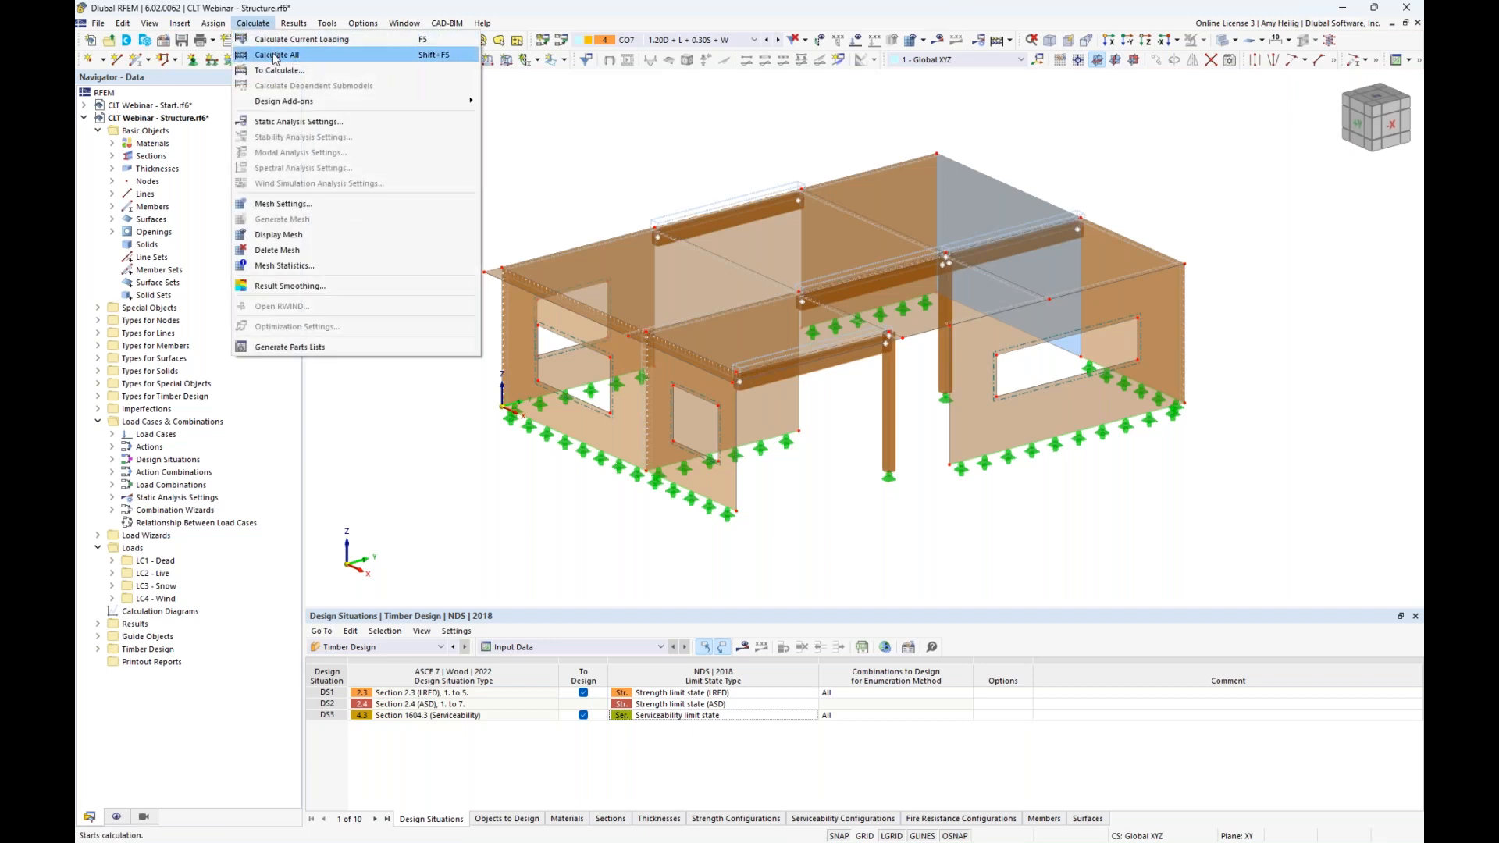
click(272, 49)
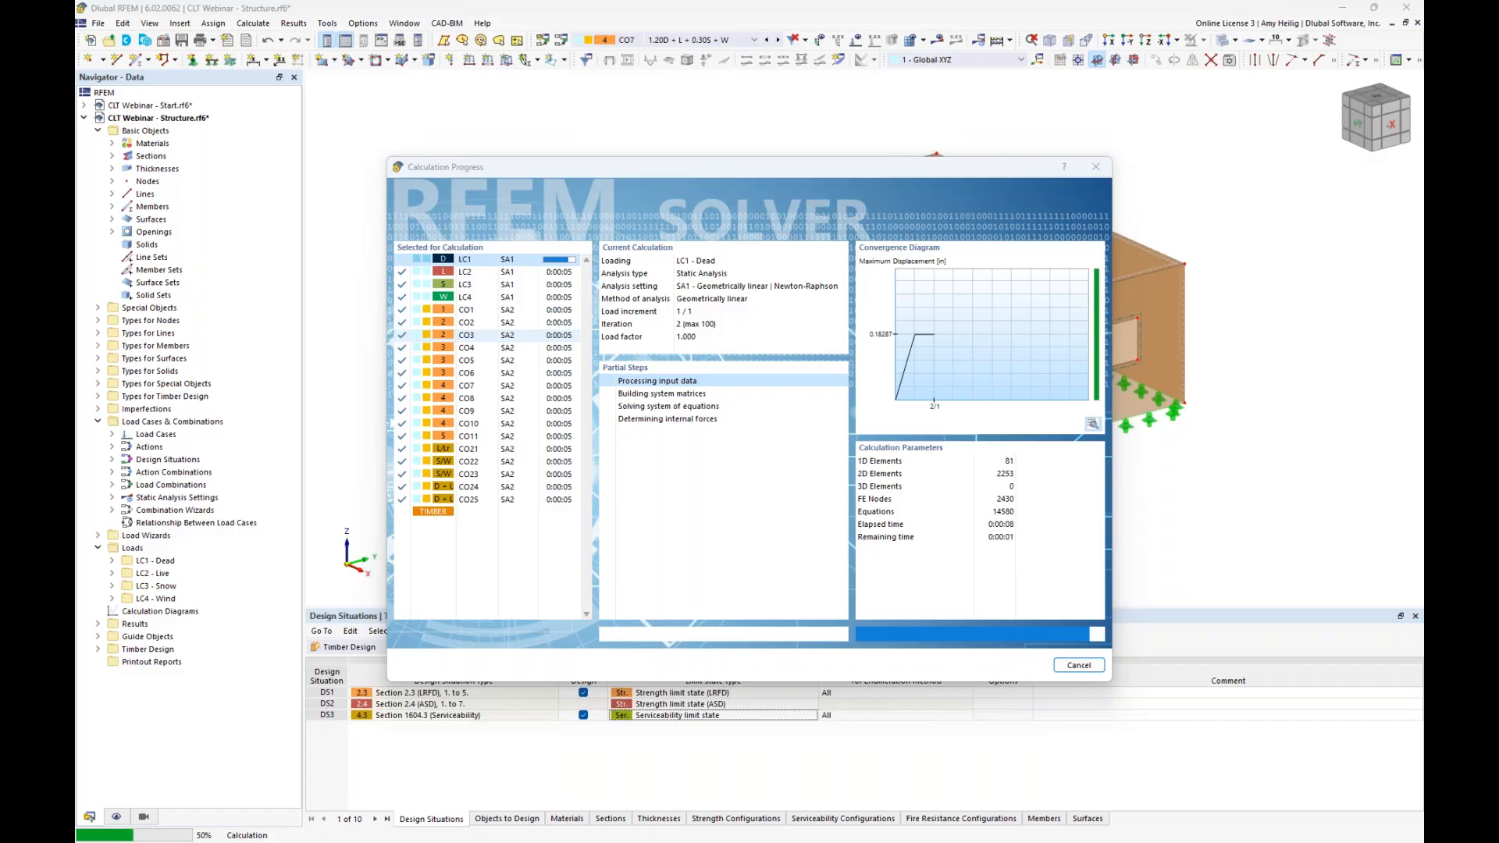
key(super+Tab)
click(749, 211)
key(Right)
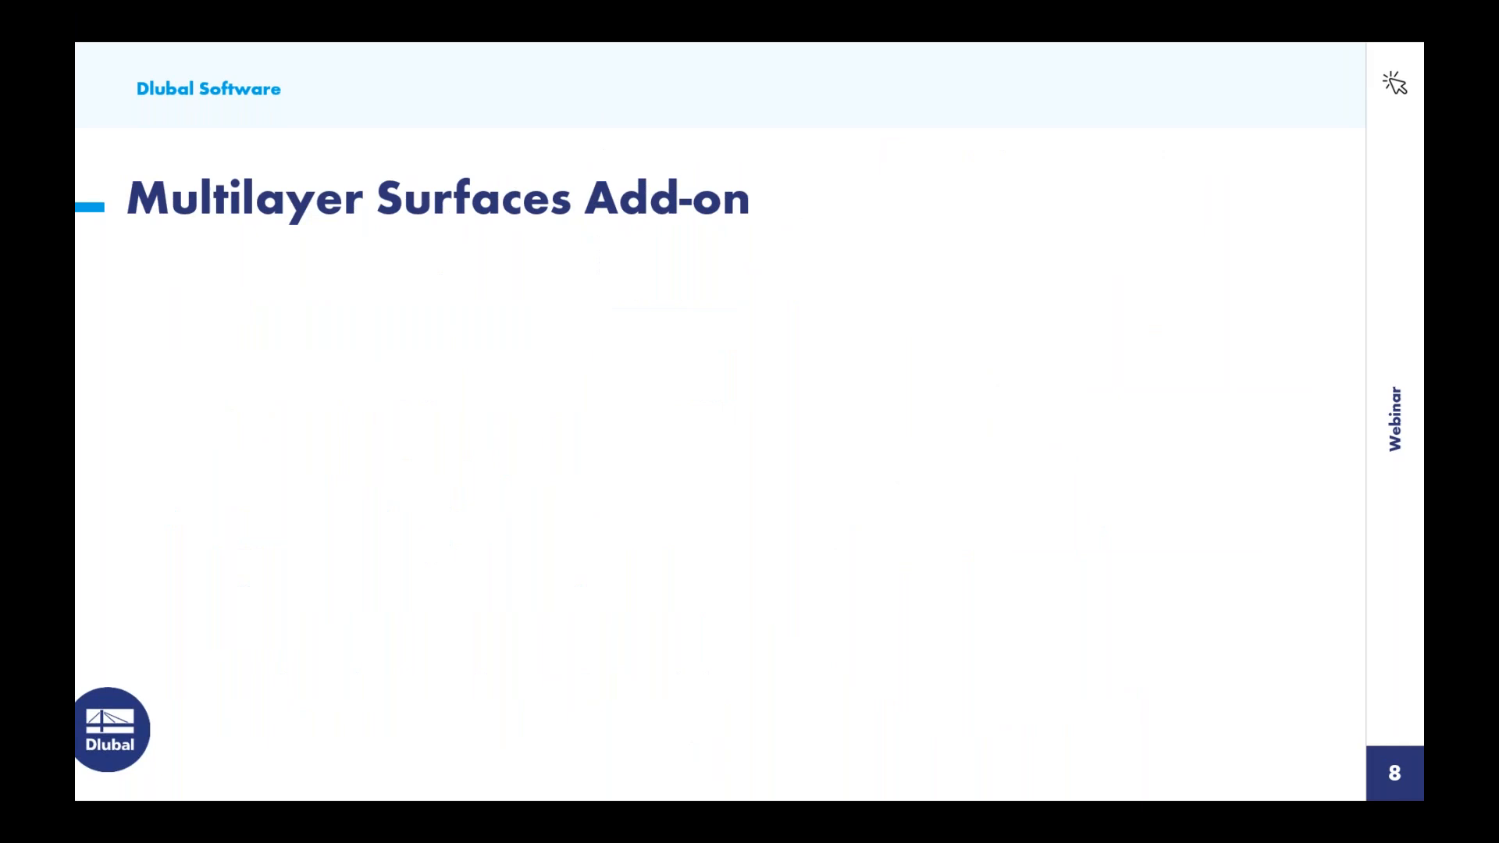
key(Right)
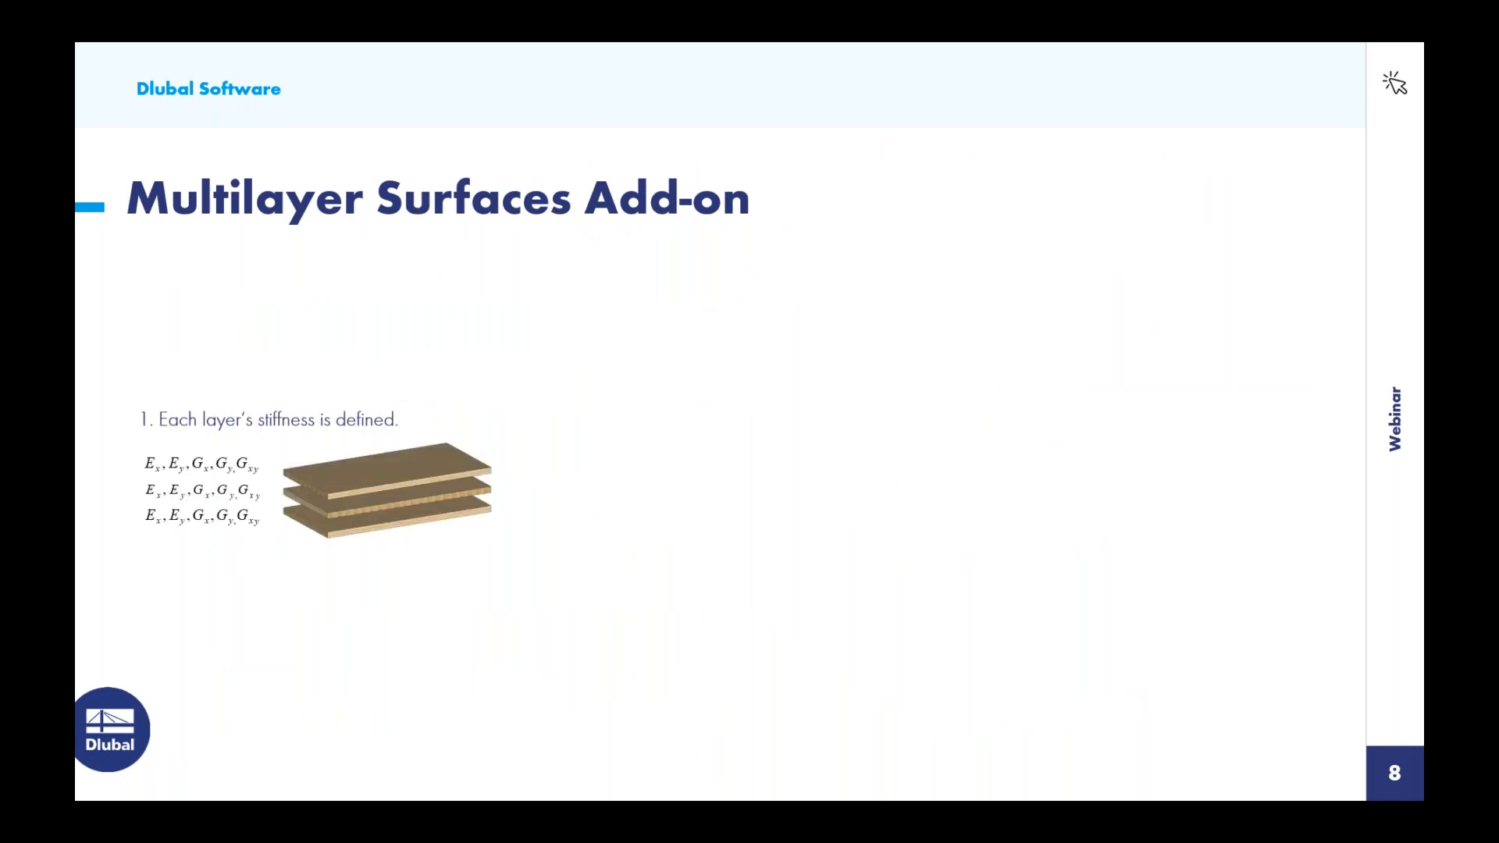
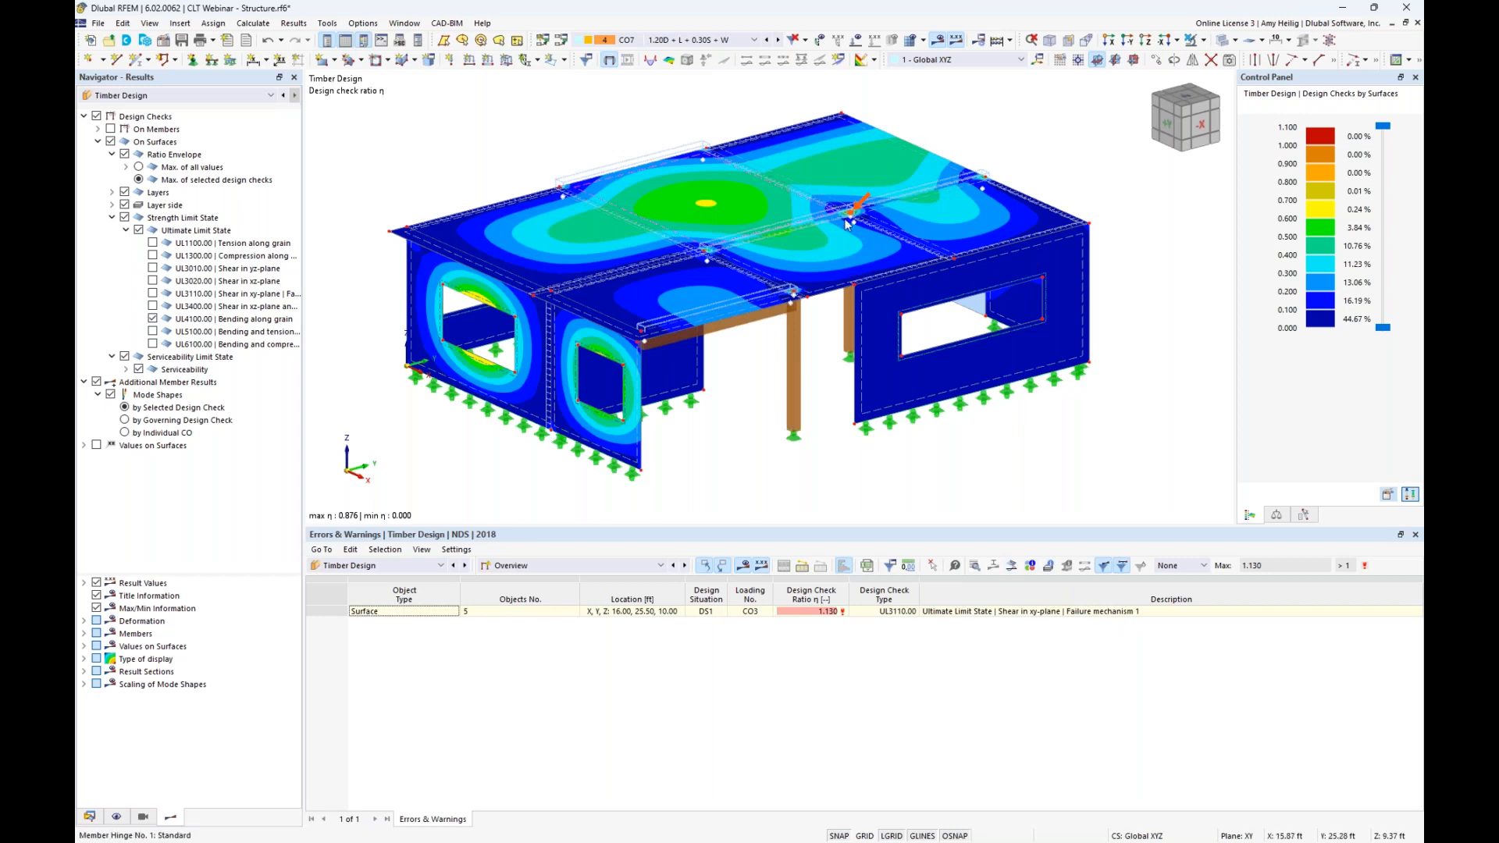
Display the UL3110.00 shear in xy-plane design check on the surfaces in place of UL4100.00 bending along grain
ctrl+middle_drag(842, 412, 846, 399)
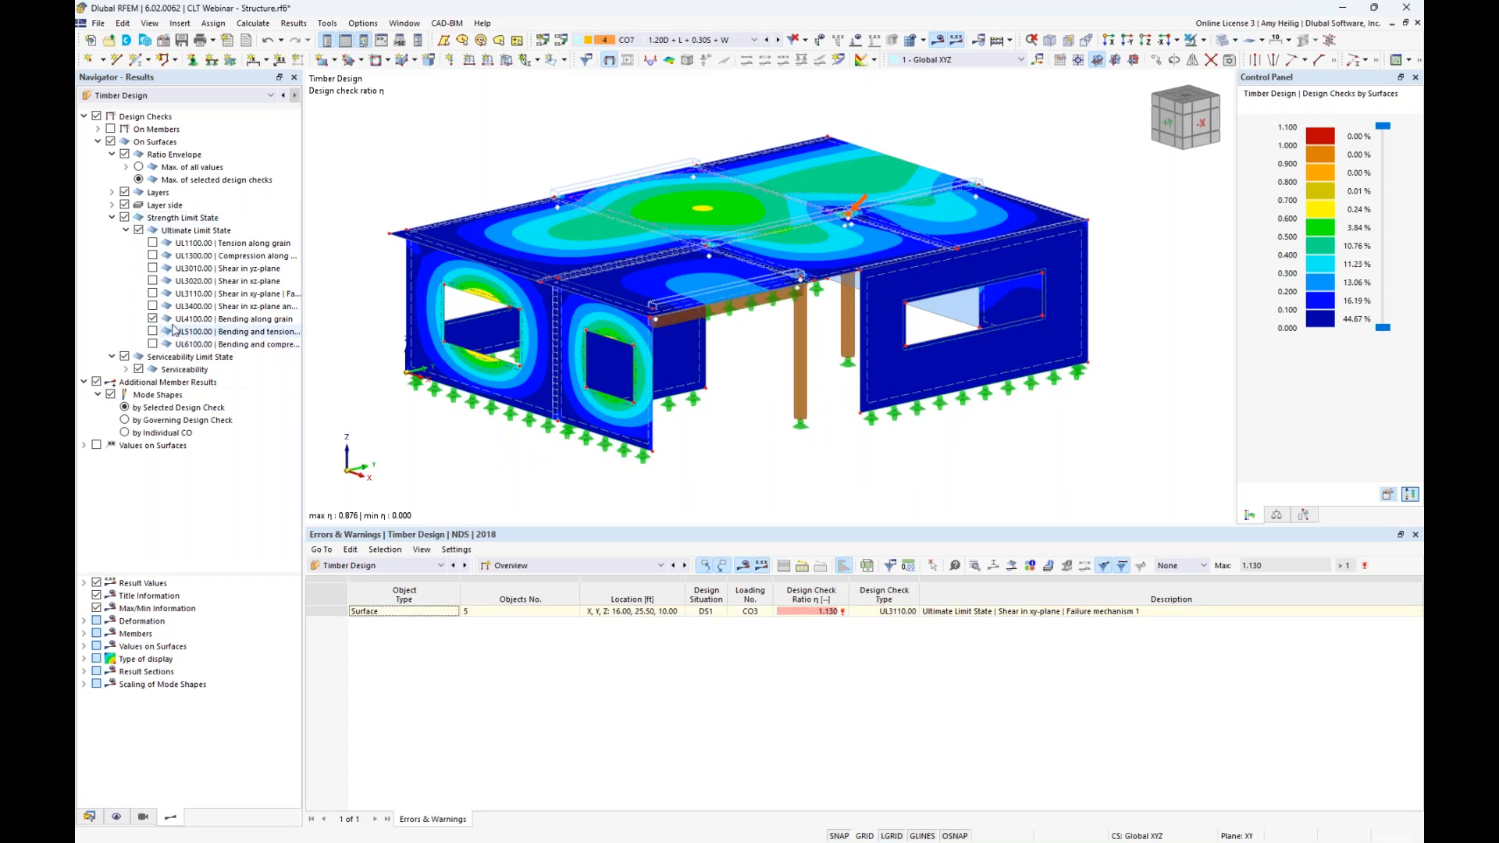
click(152, 268)
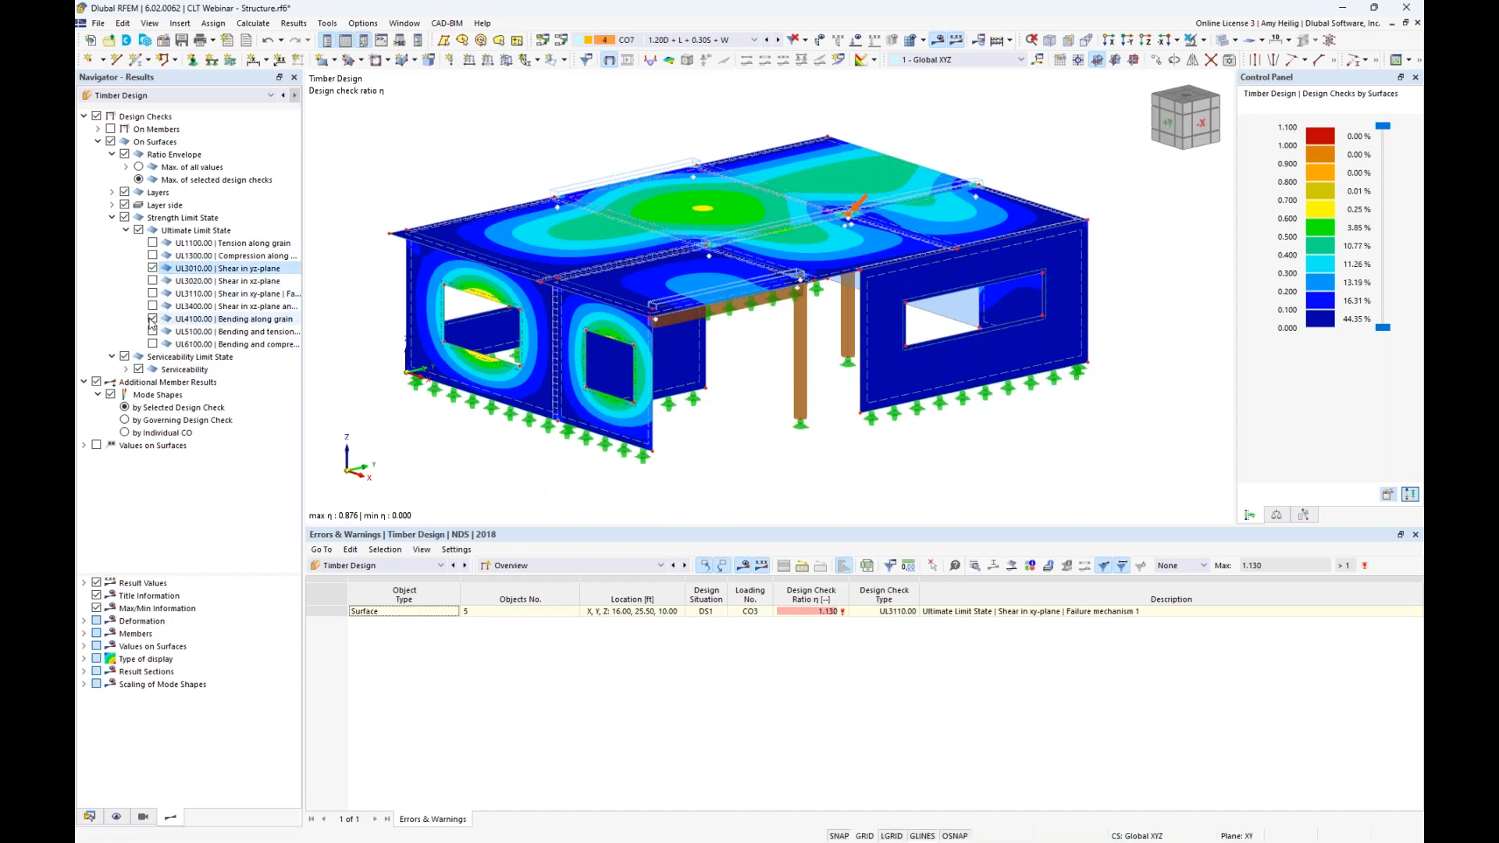
click(153, 268)
click(153, 293)
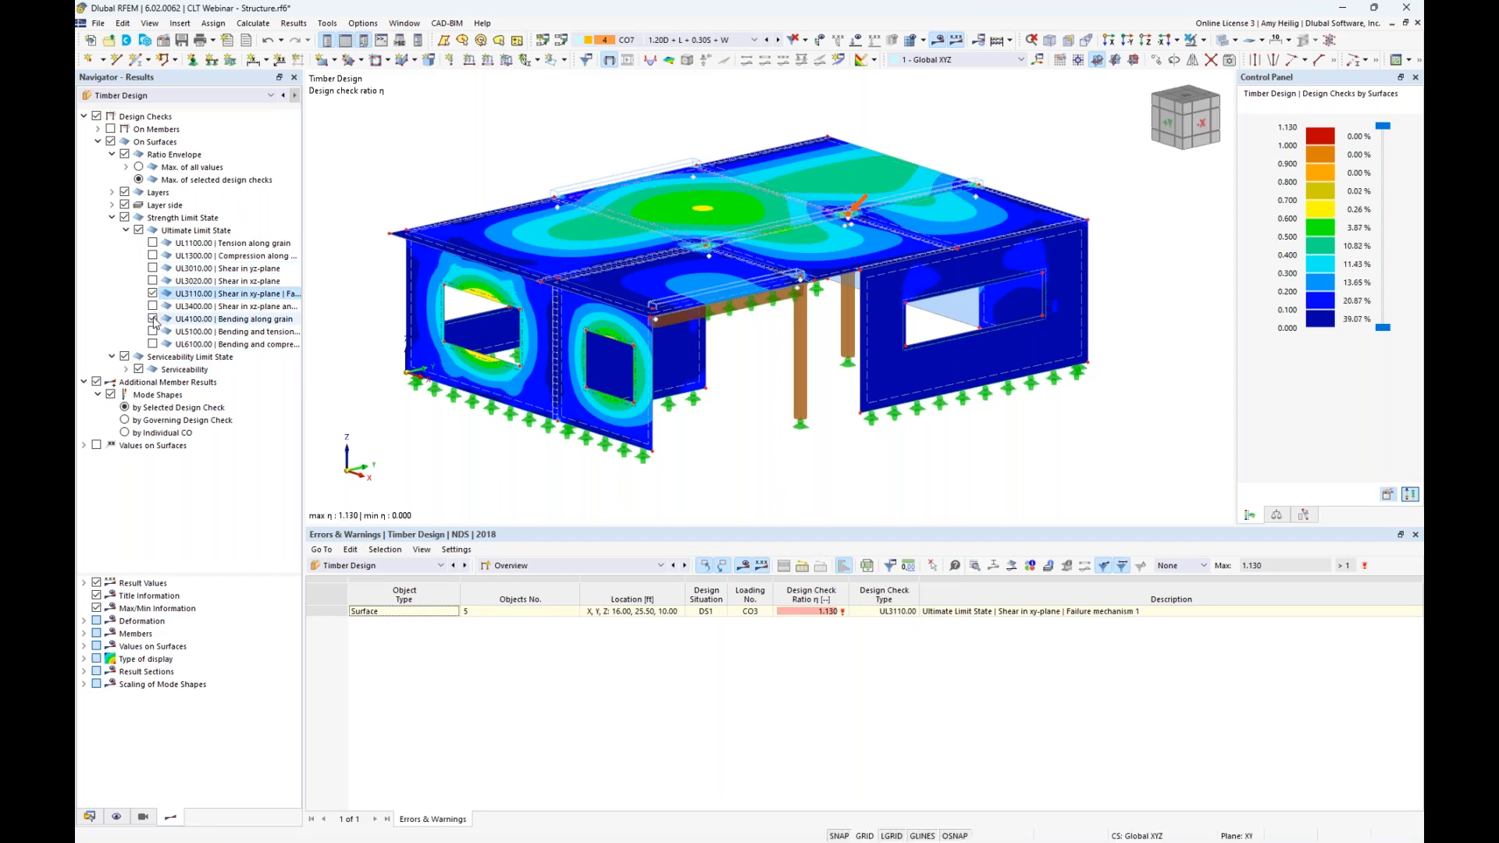
click(153, 319)
click(139, 359)
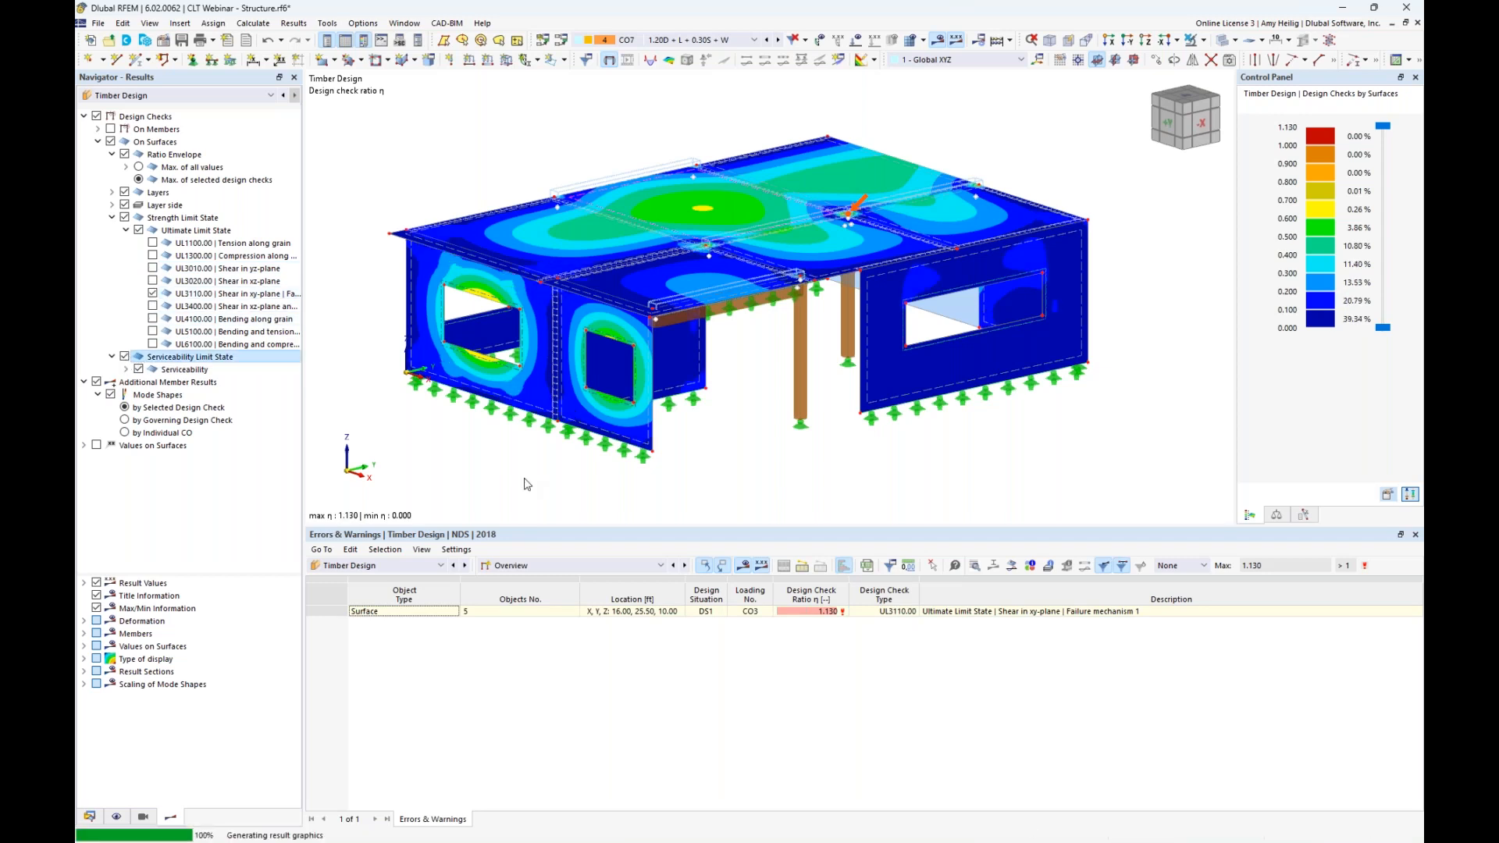
Hide the line hinges in the model display
click(116, 816)
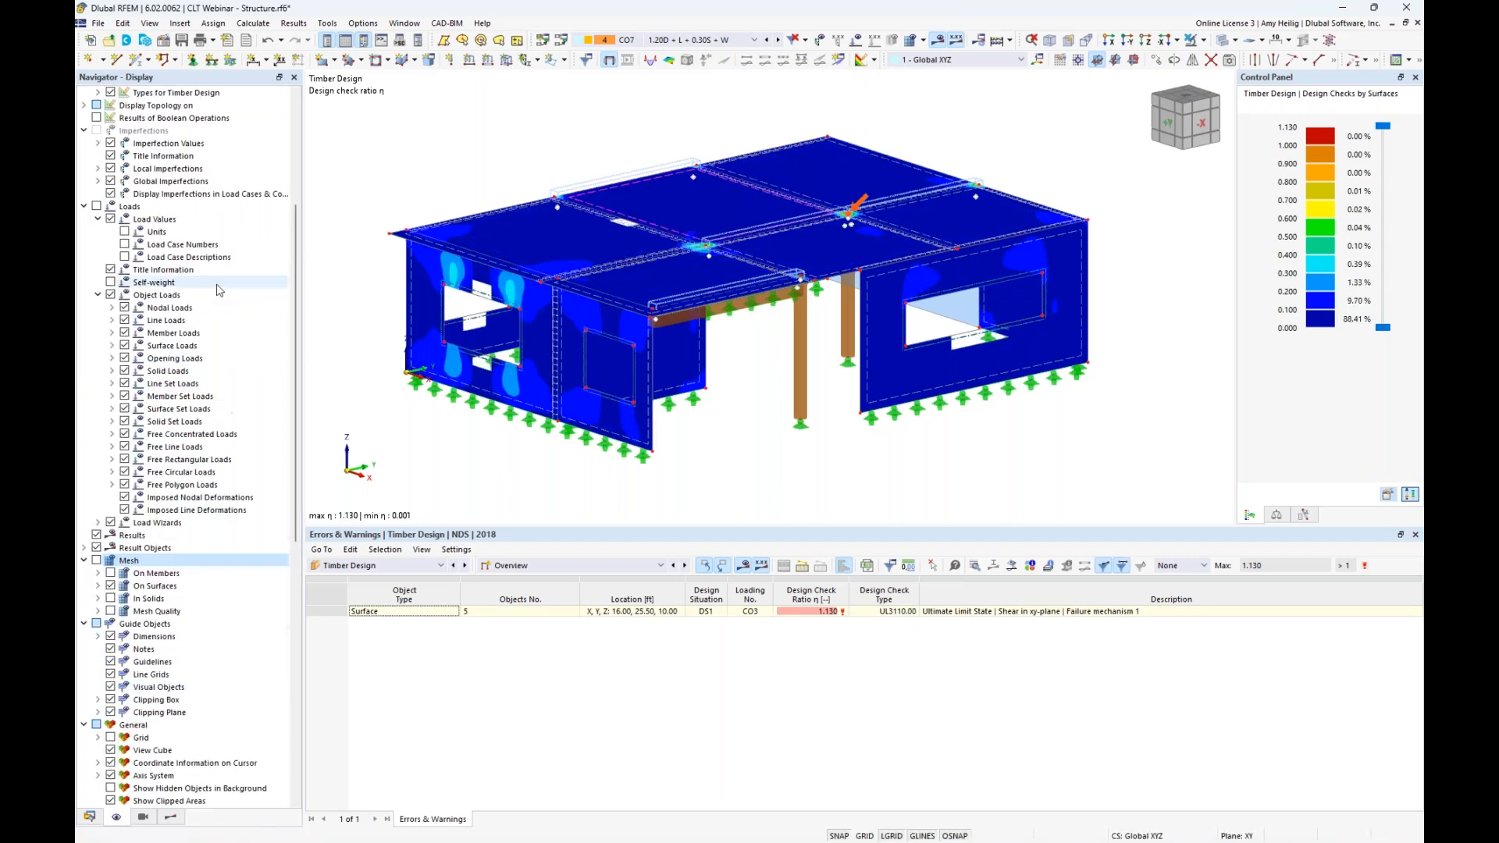
scroll(191, 285, up, 5)
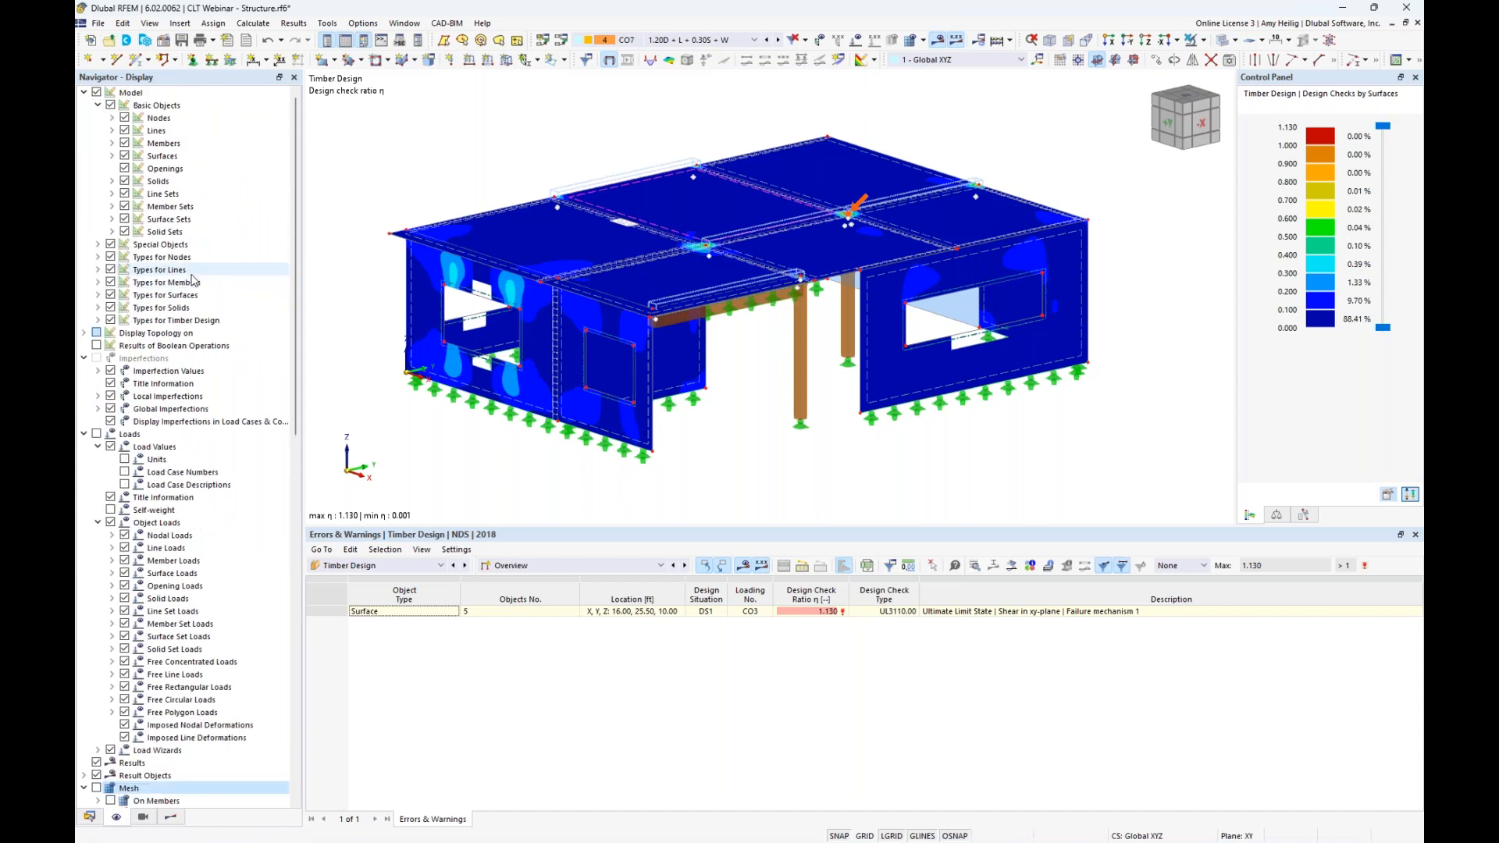
click(98, 270)
click(124, 308)
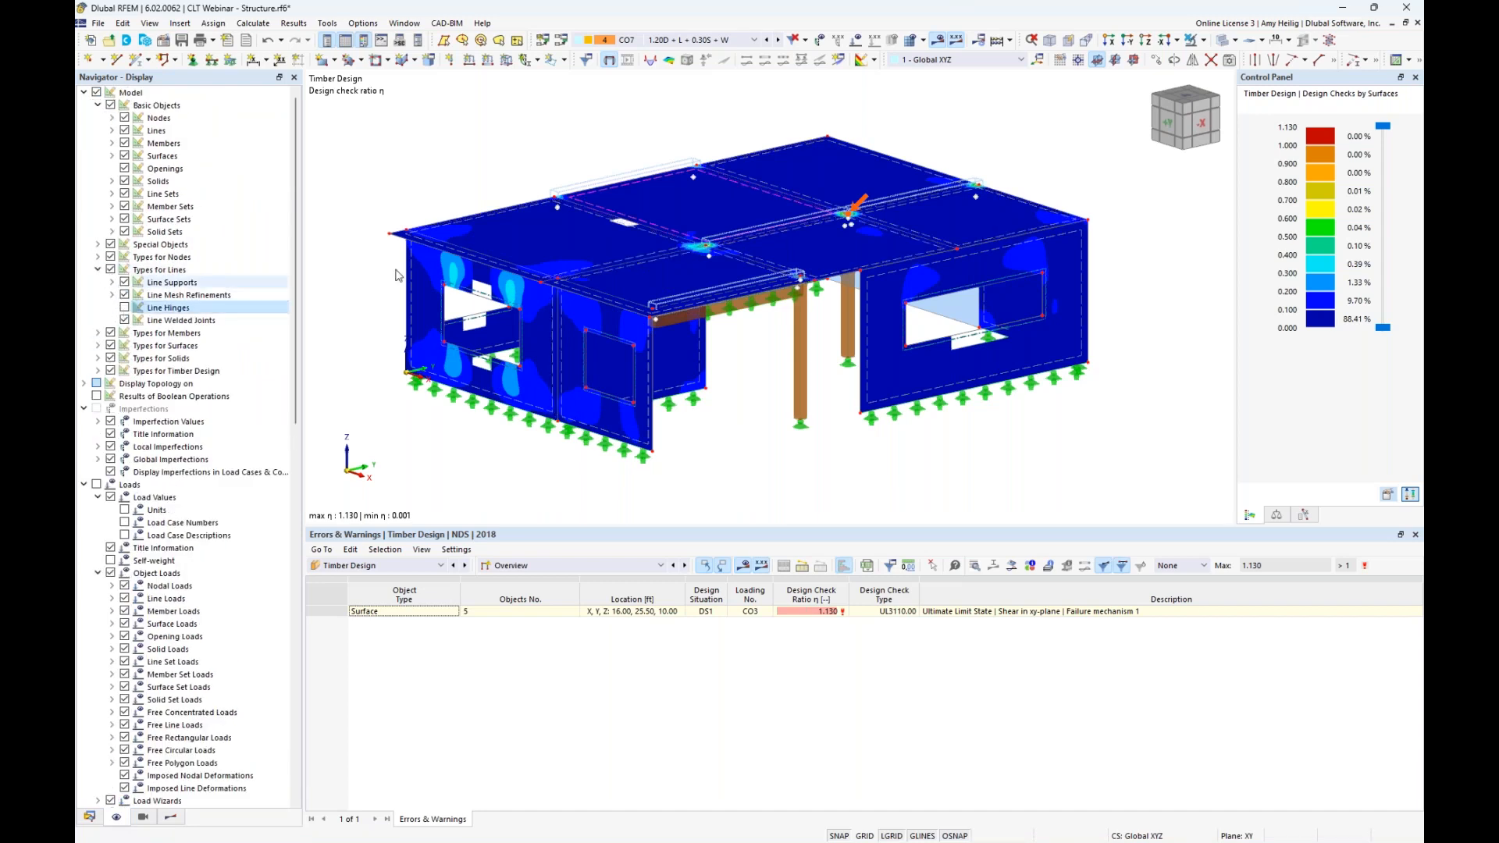
Examine the design ratio concentration where the interior column meets the roof surface, and turn off the results to inspect the connection node
scroll(859, 219, up, 6)
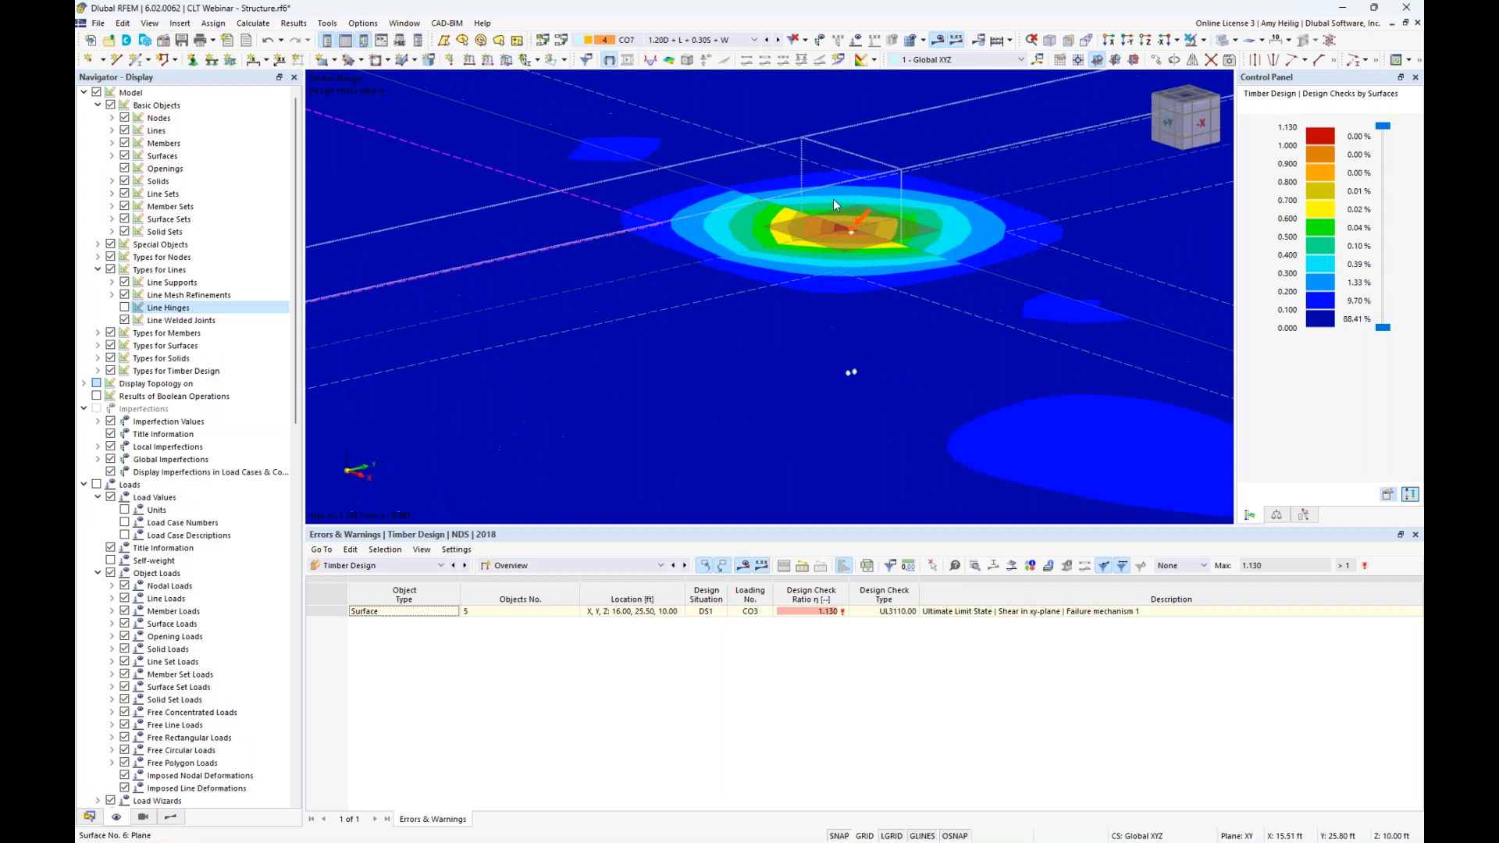
scroll(832, 198, up, 4)
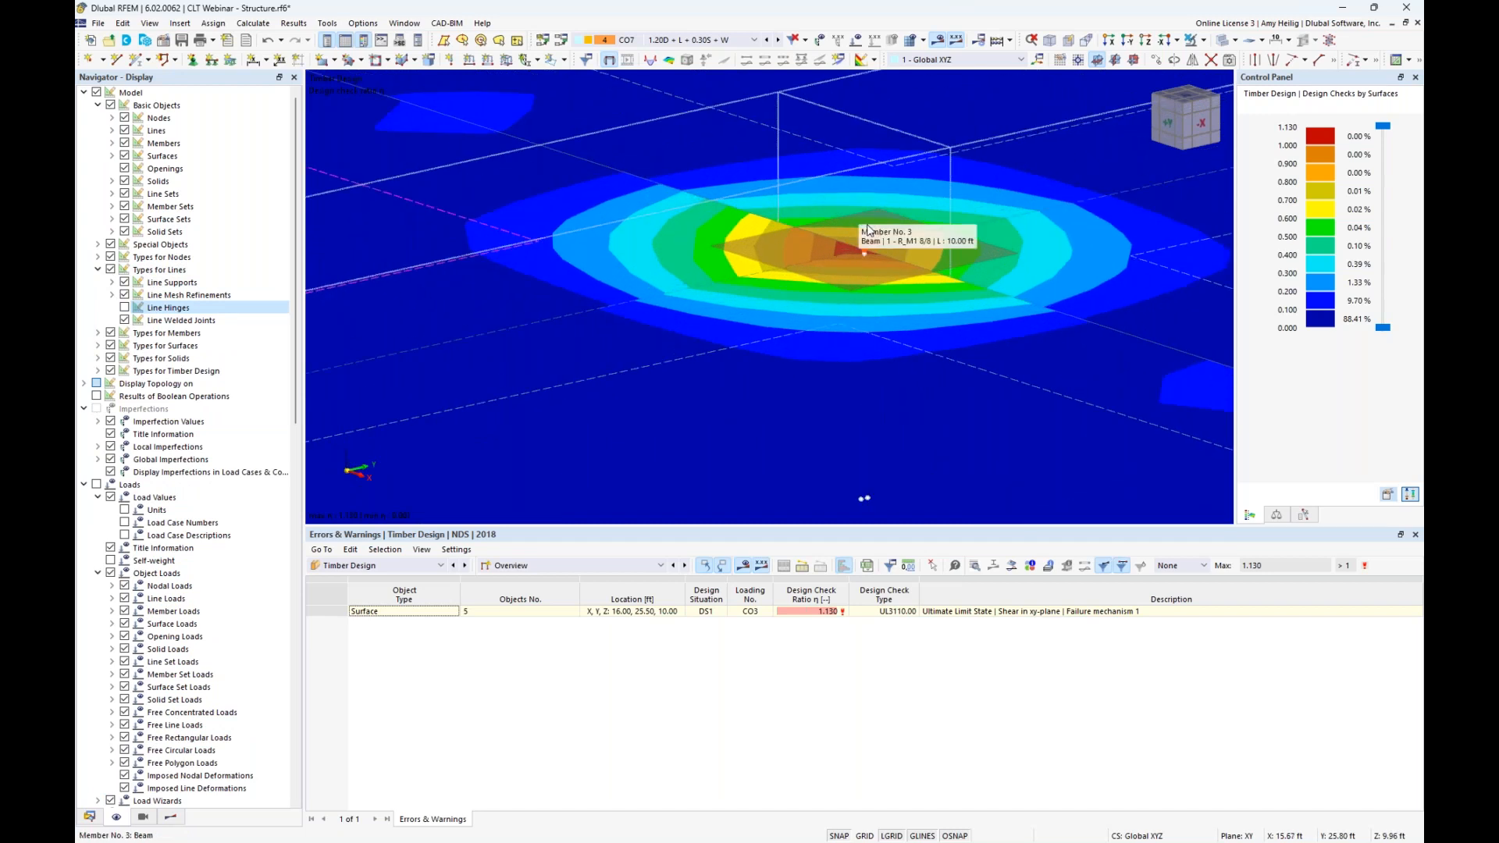
scroll(910, 271, down, 2)
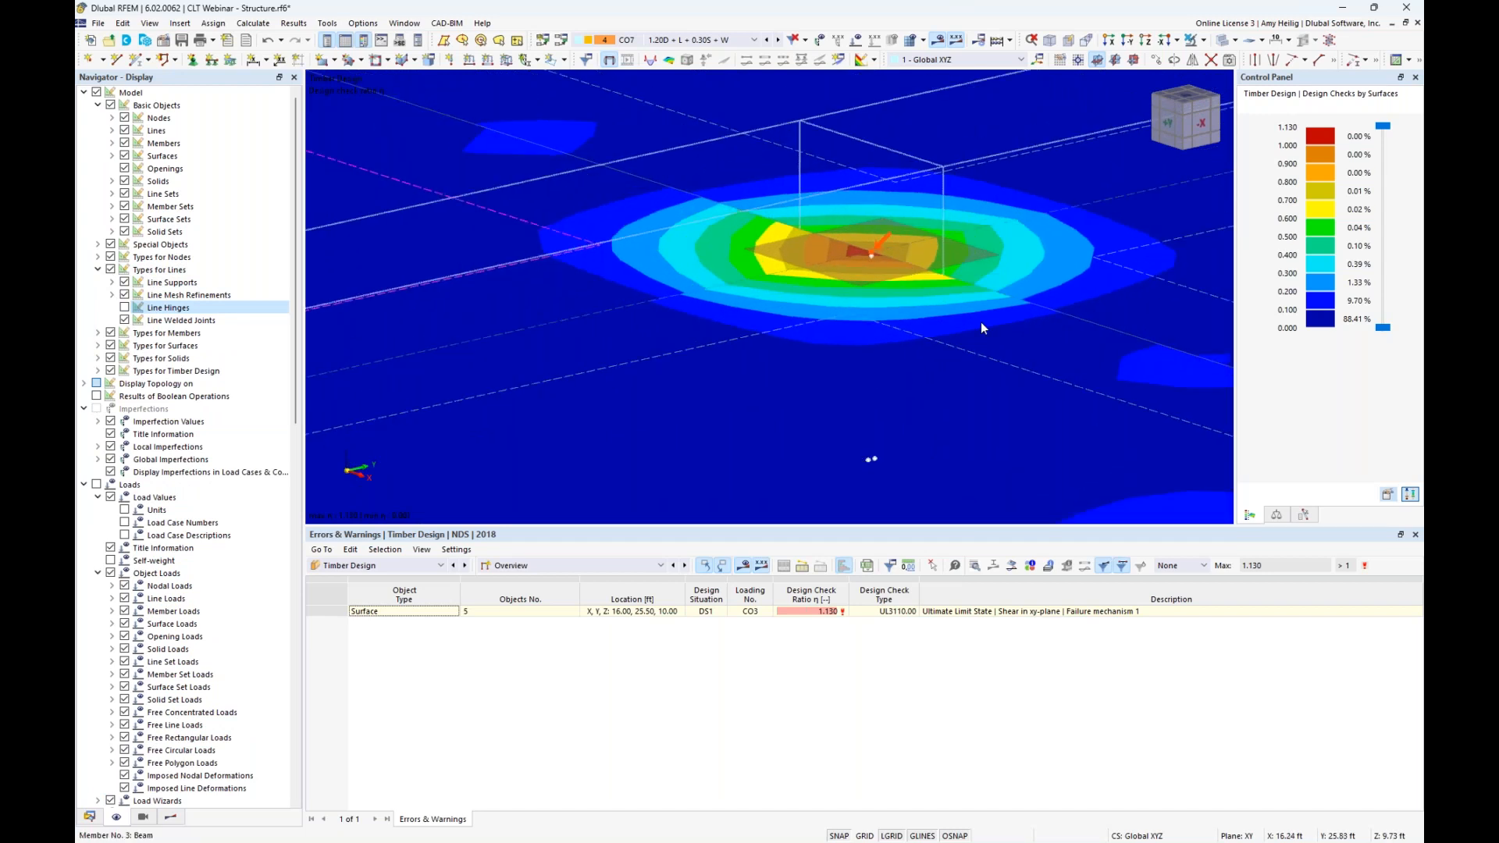
scroll(967, 324, down, 2)
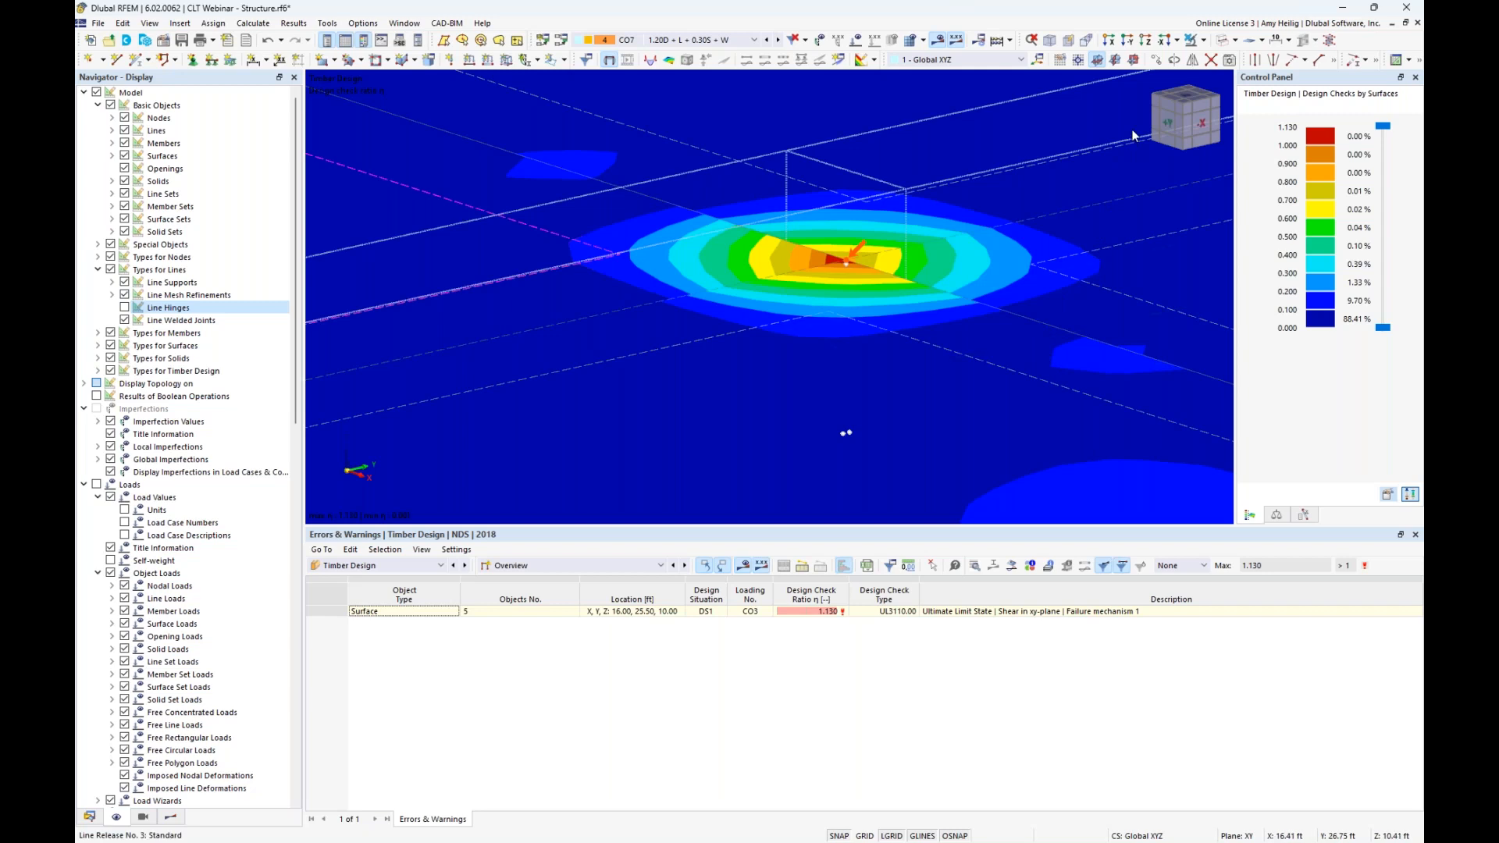
click(939, 41)
middle_drag(993, 448, 910, 368)
scroll(865, 232, up, 1)
scroll(867, 234, up, 1)
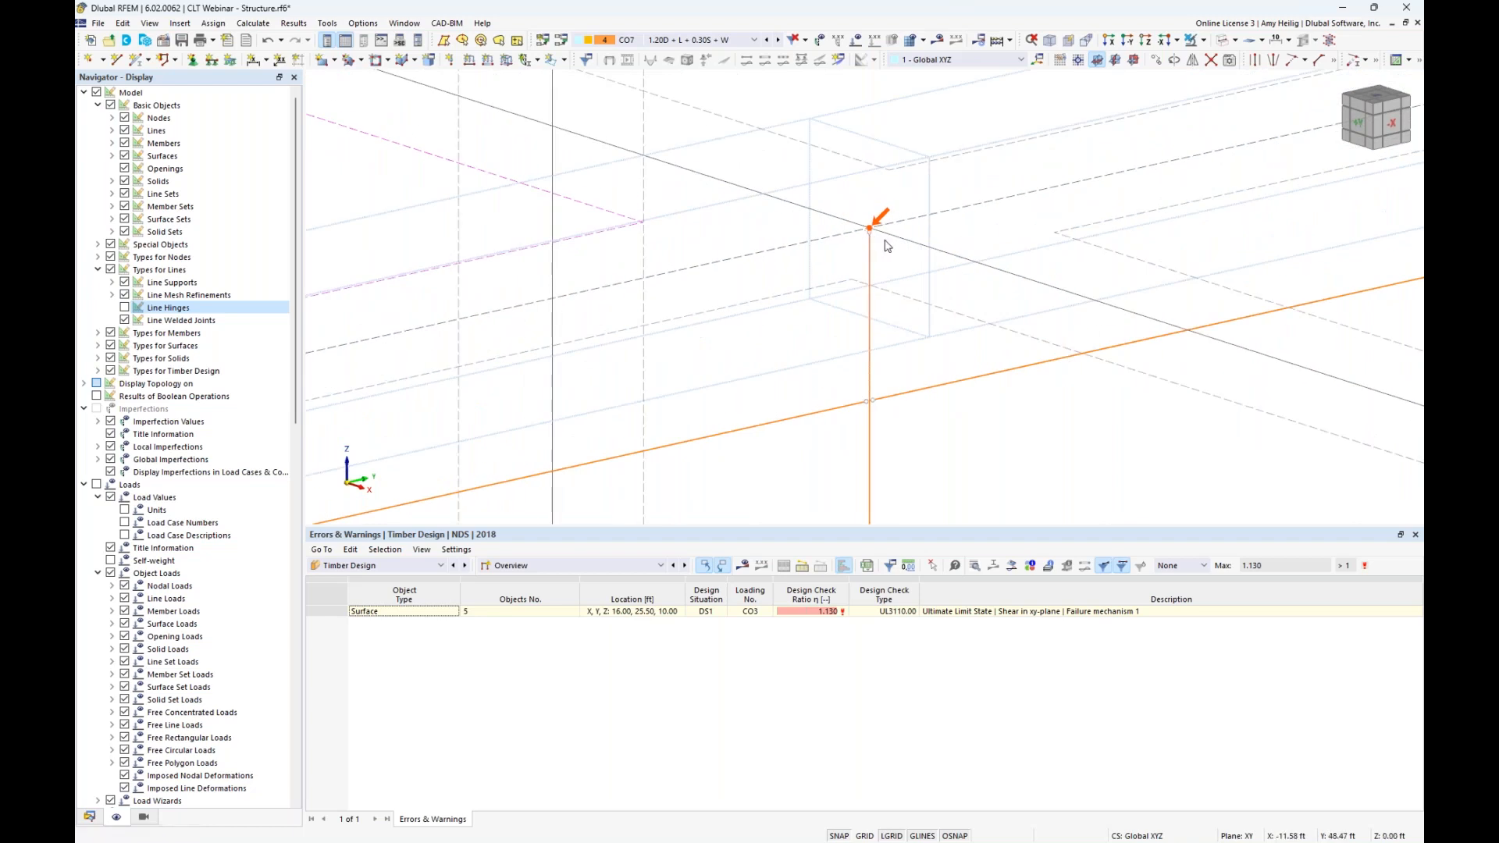
mouse_move(873, 231)
Create a new surface results adjustment in the model data and assign it to roof surfaces 4-6,9-11
click(88, 817)
scroll(729, 355, down, 5)
middle_drag(768, 349, 841, 266)
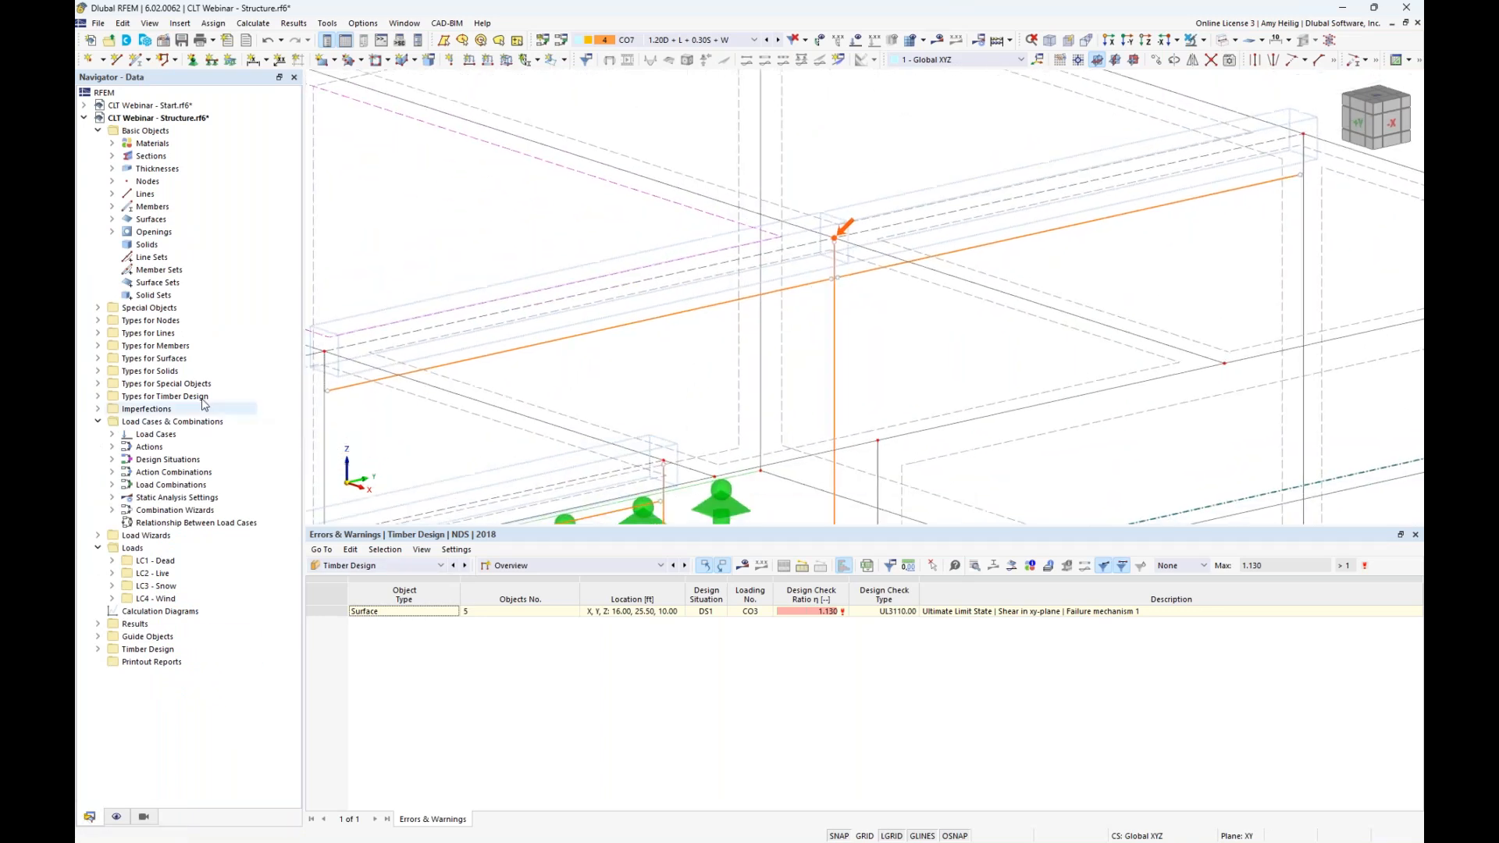
click(97, 307)
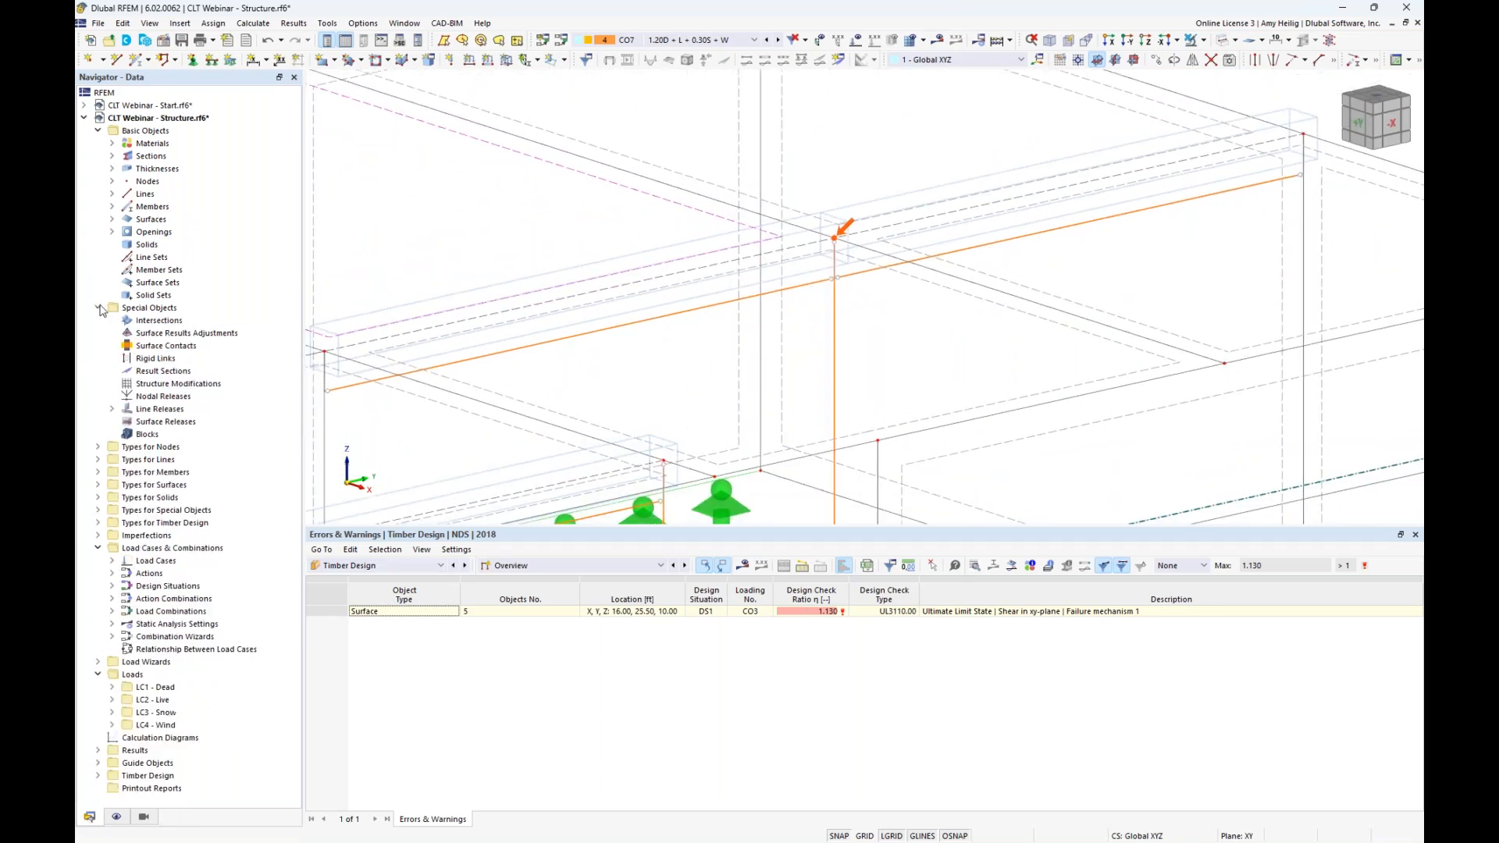
right_click(165, 336)
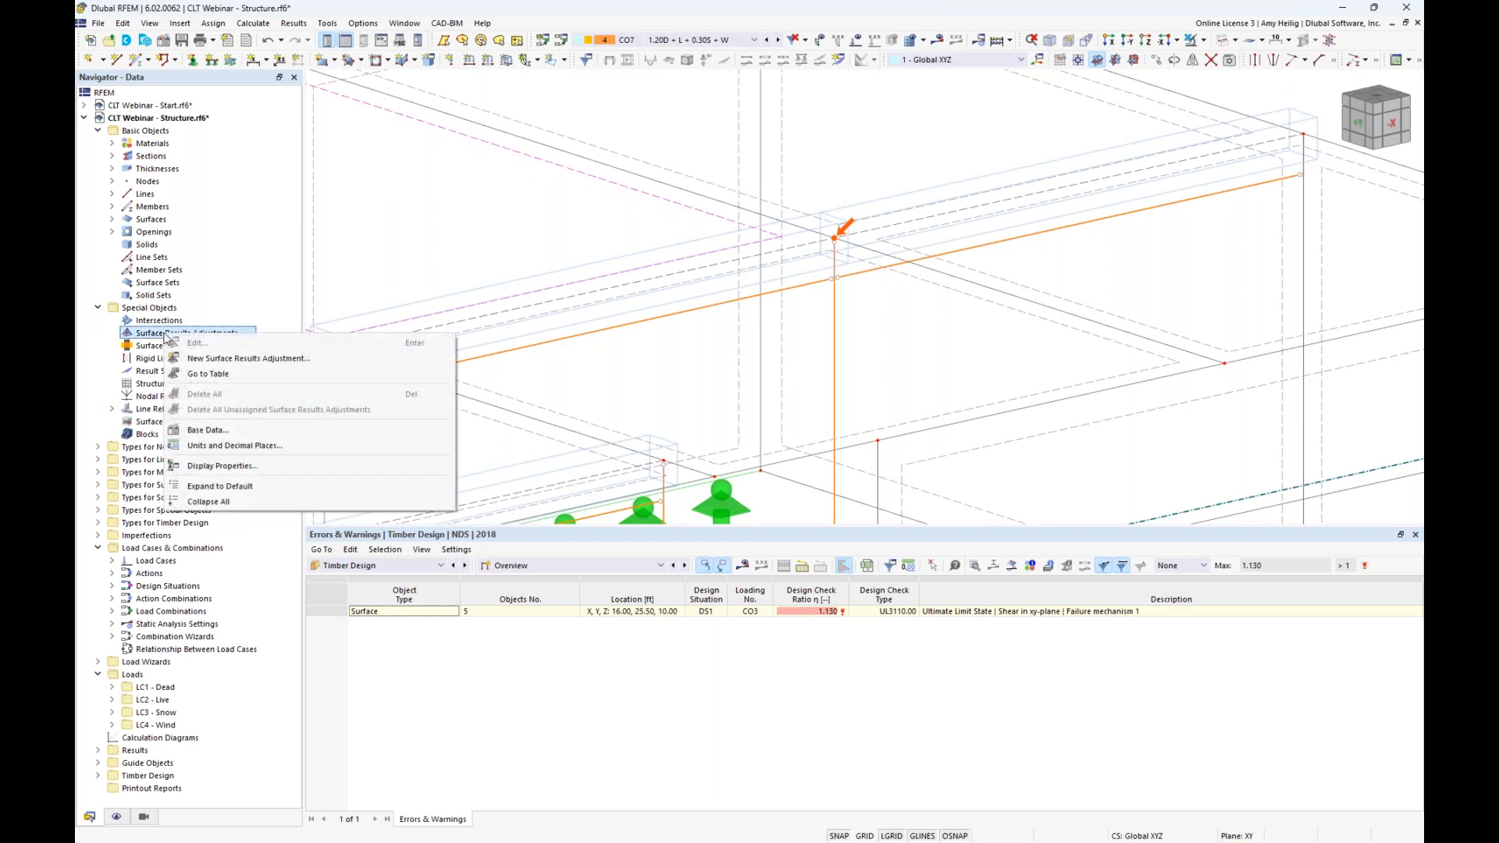
click(226, 362)
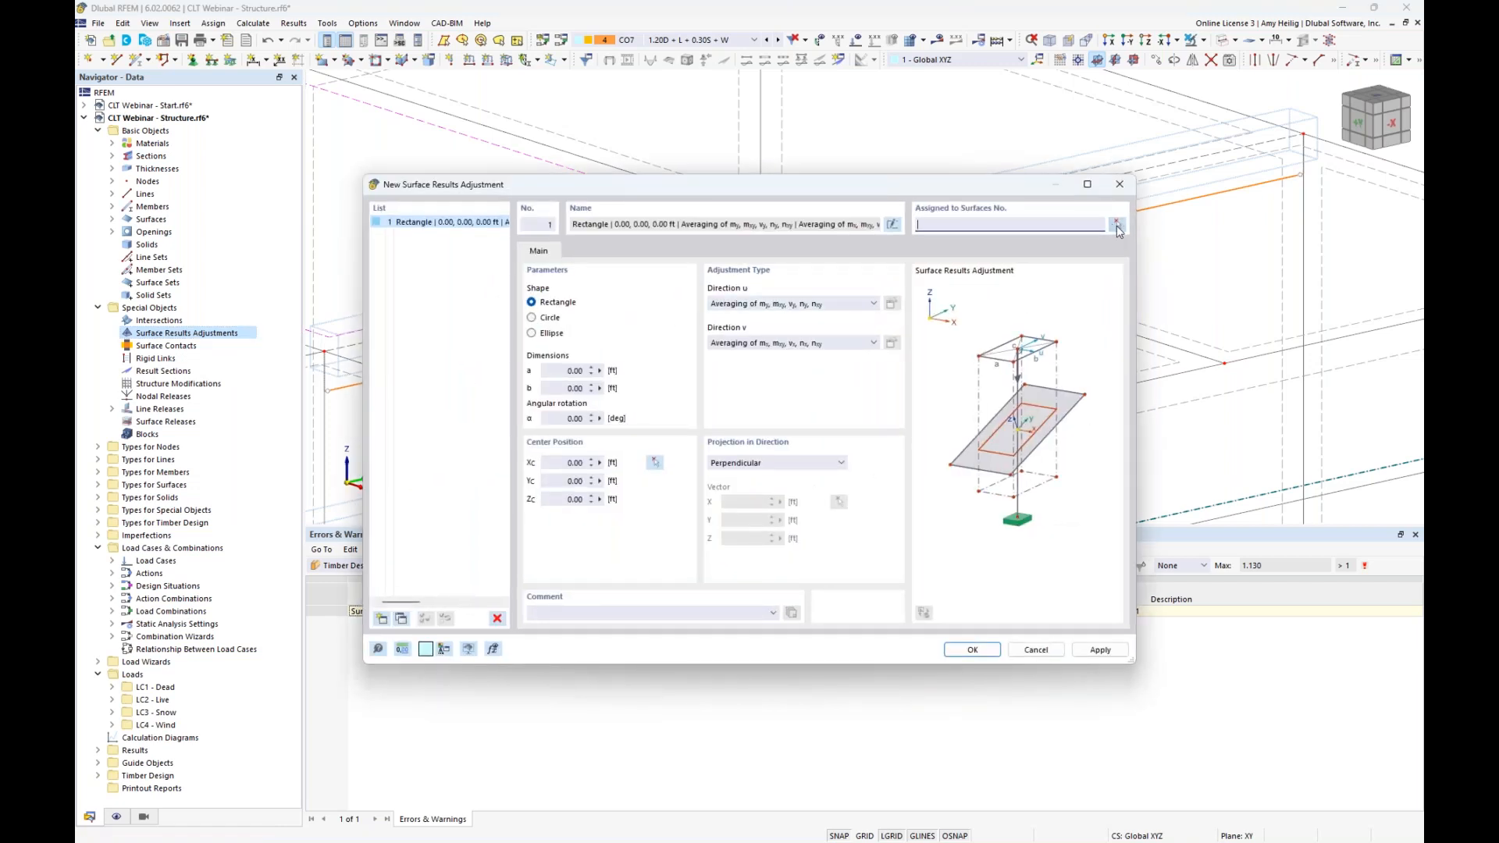
click(1118, 225)
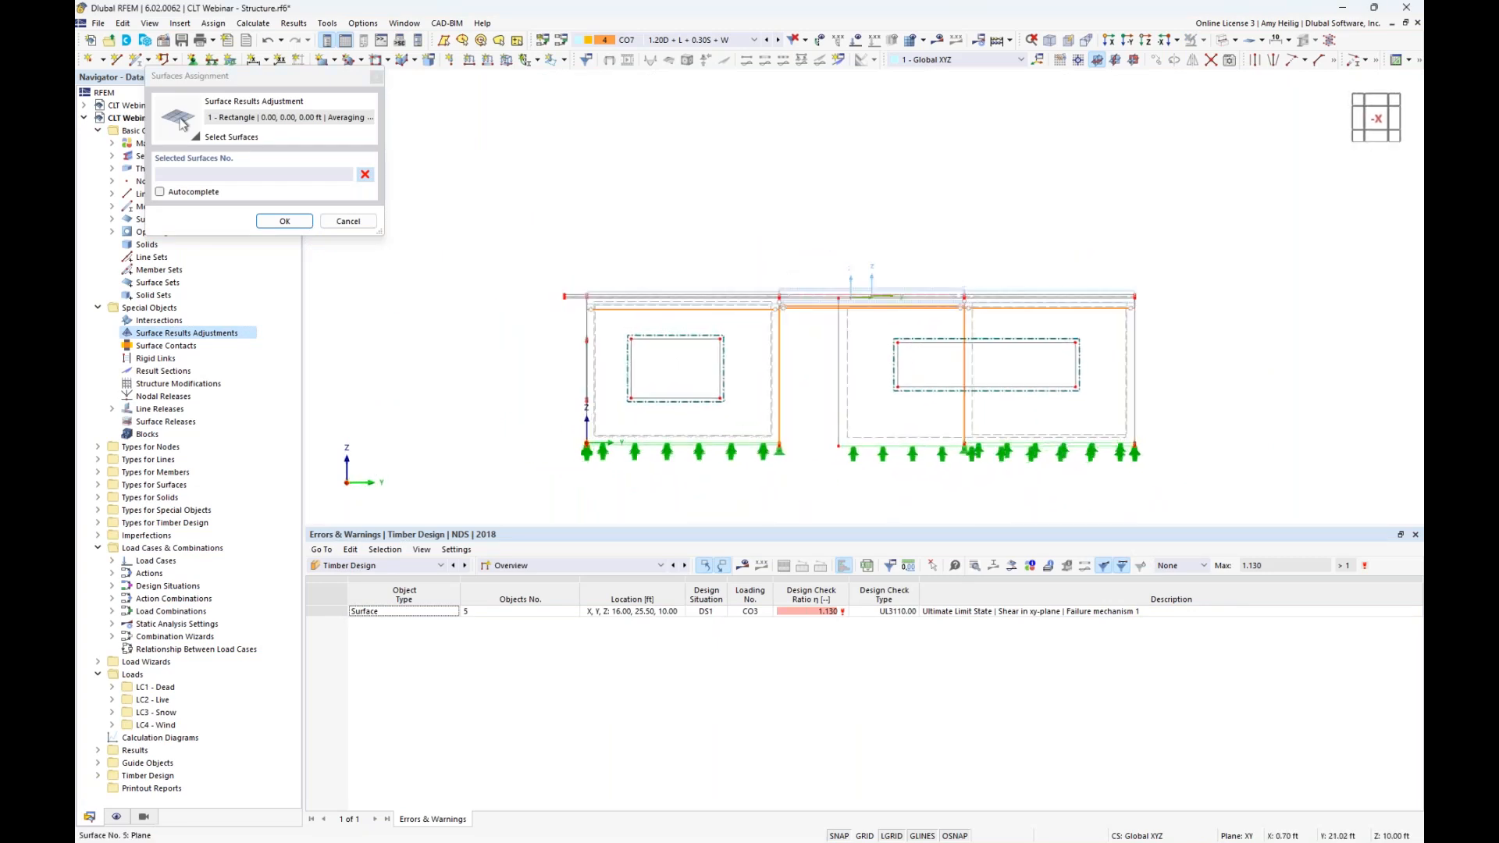
drag(531, 248, 1171, 323)
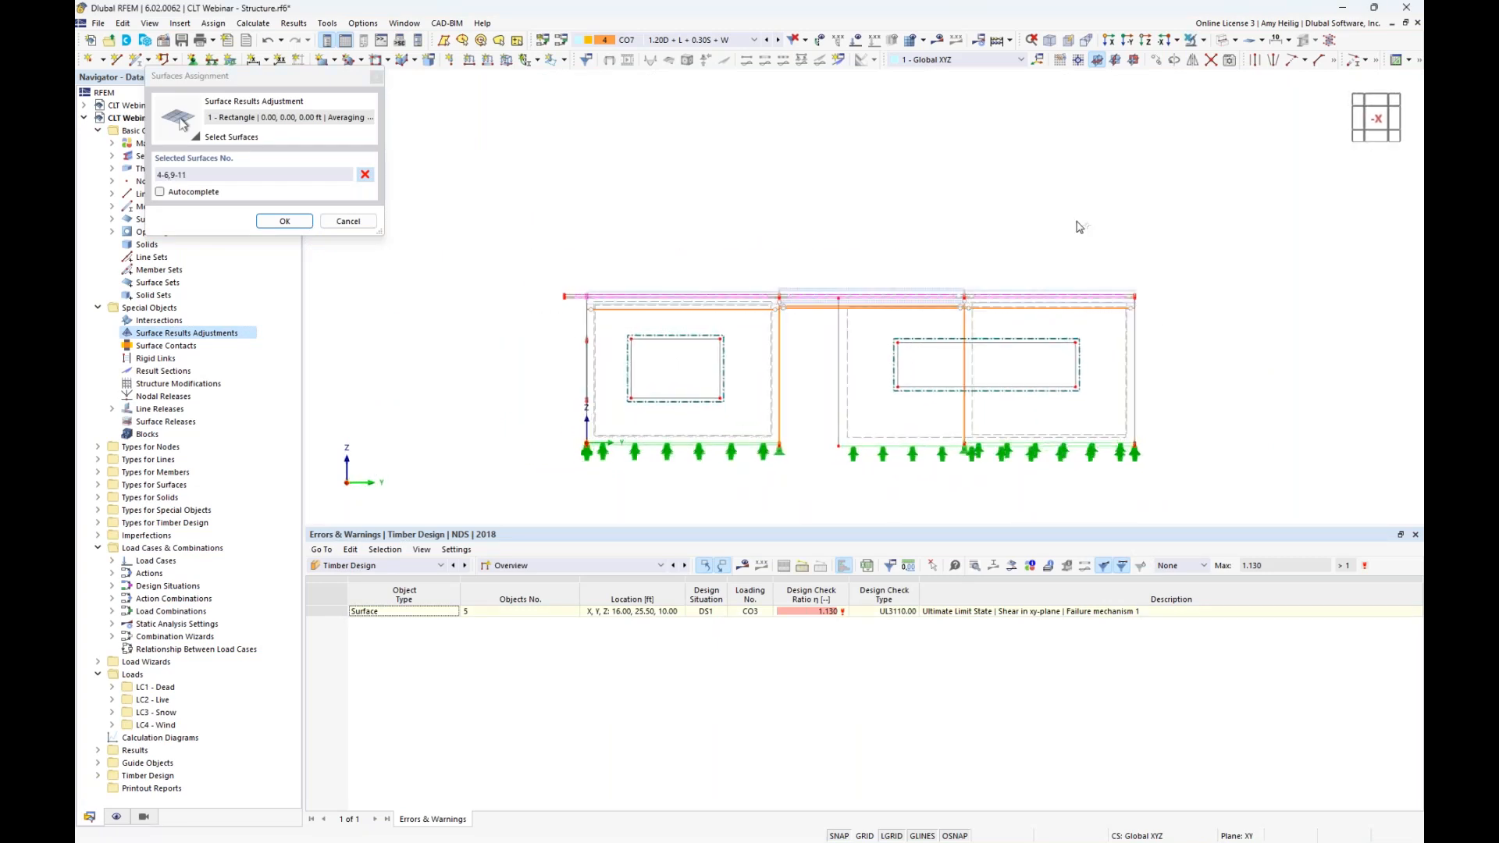
click(290, 223)
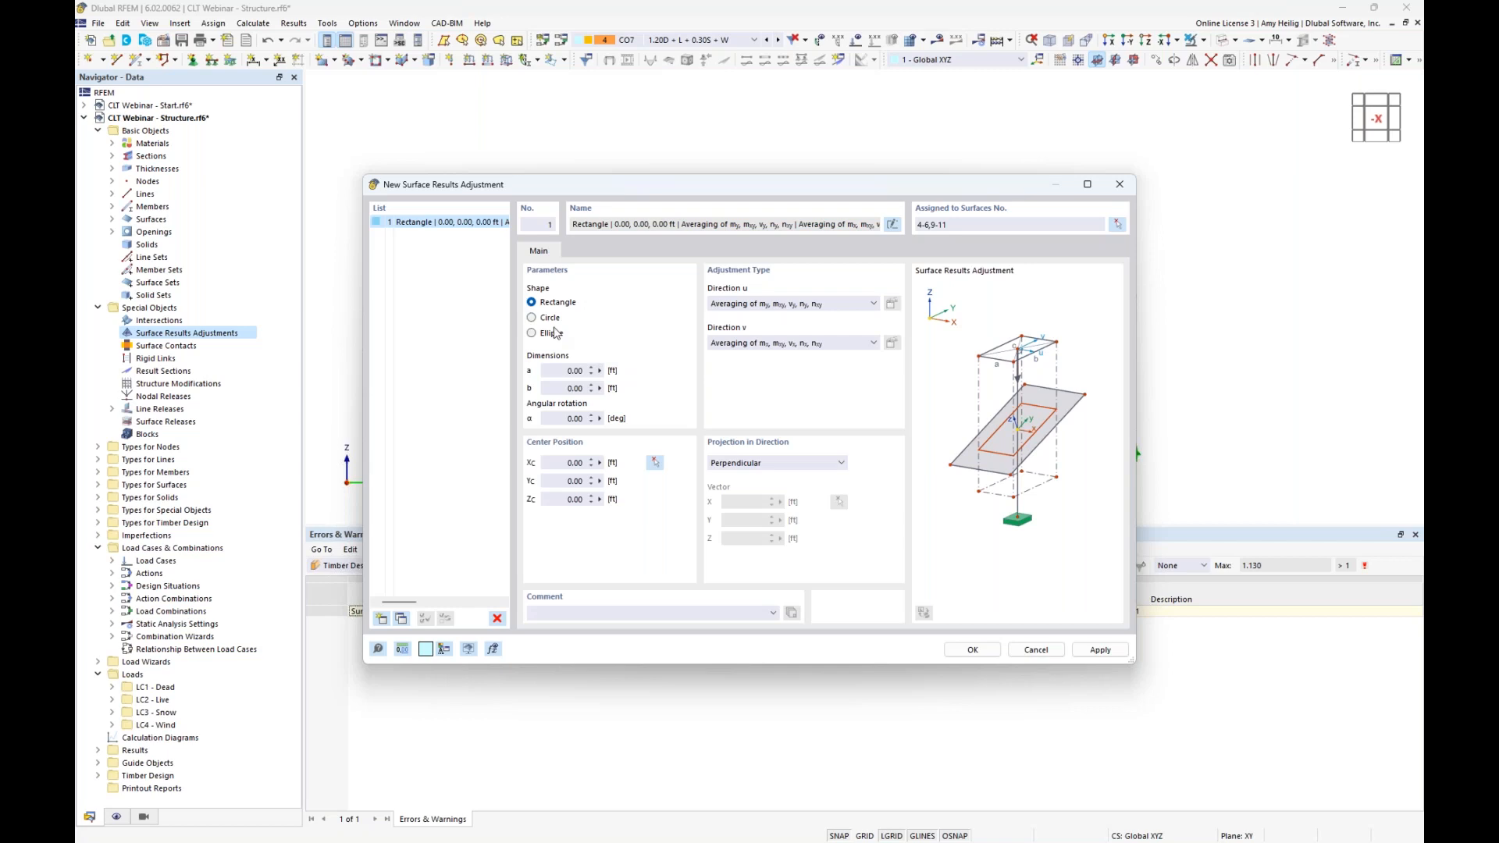
Size the rectangular adjustment area 1.5 by 1.5 ft, centre it on the interior column's top node, and create it, accepting deletion of the timber design results
click(579, 370)
text(1.5)
key(Tab)
text(1.5)
key(Tab)
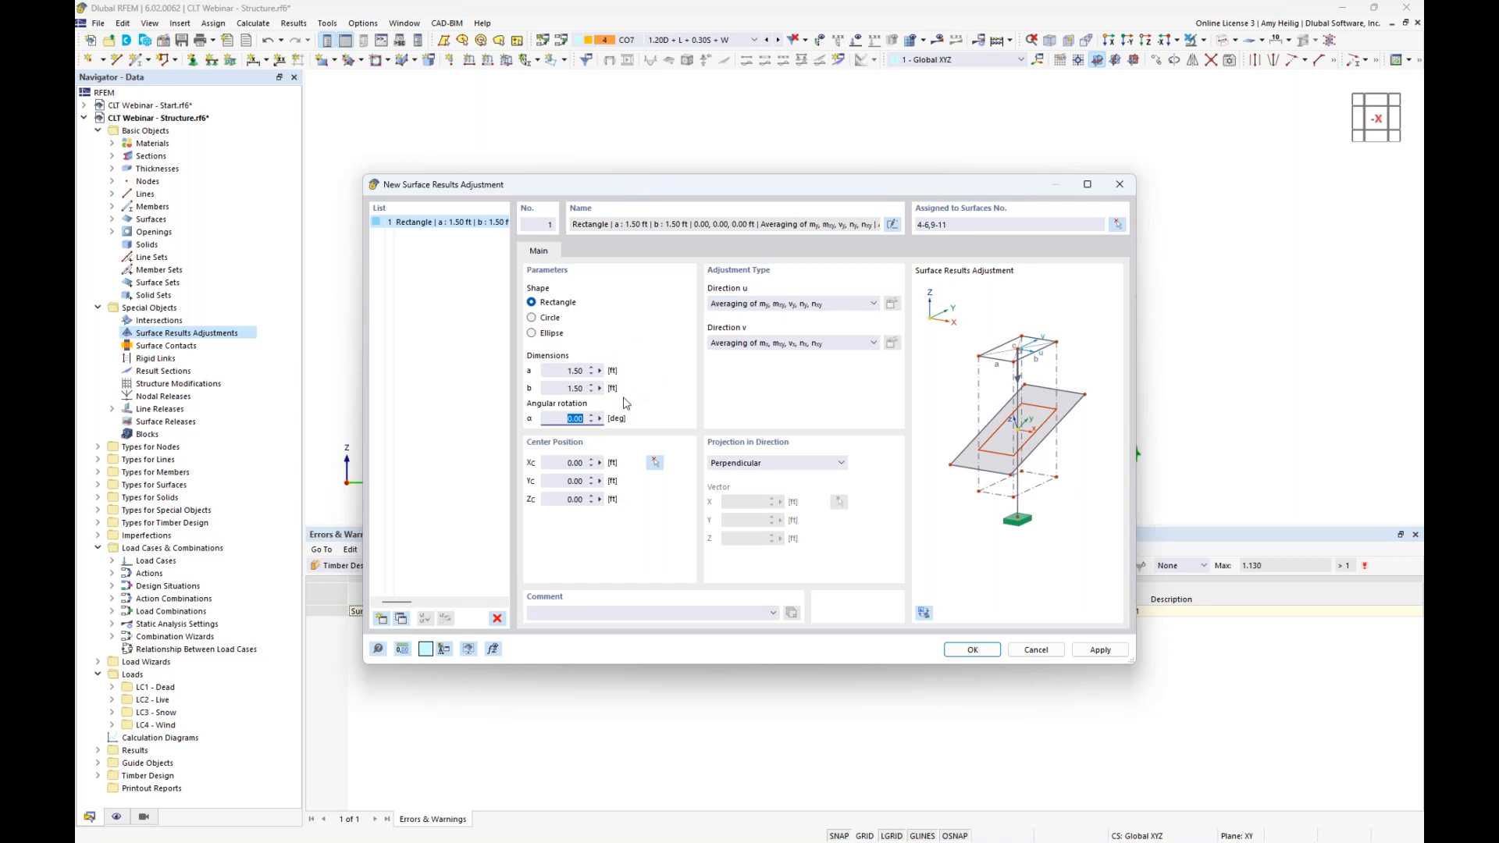
click(654, 464)
scroll(976, 414, down, 2)
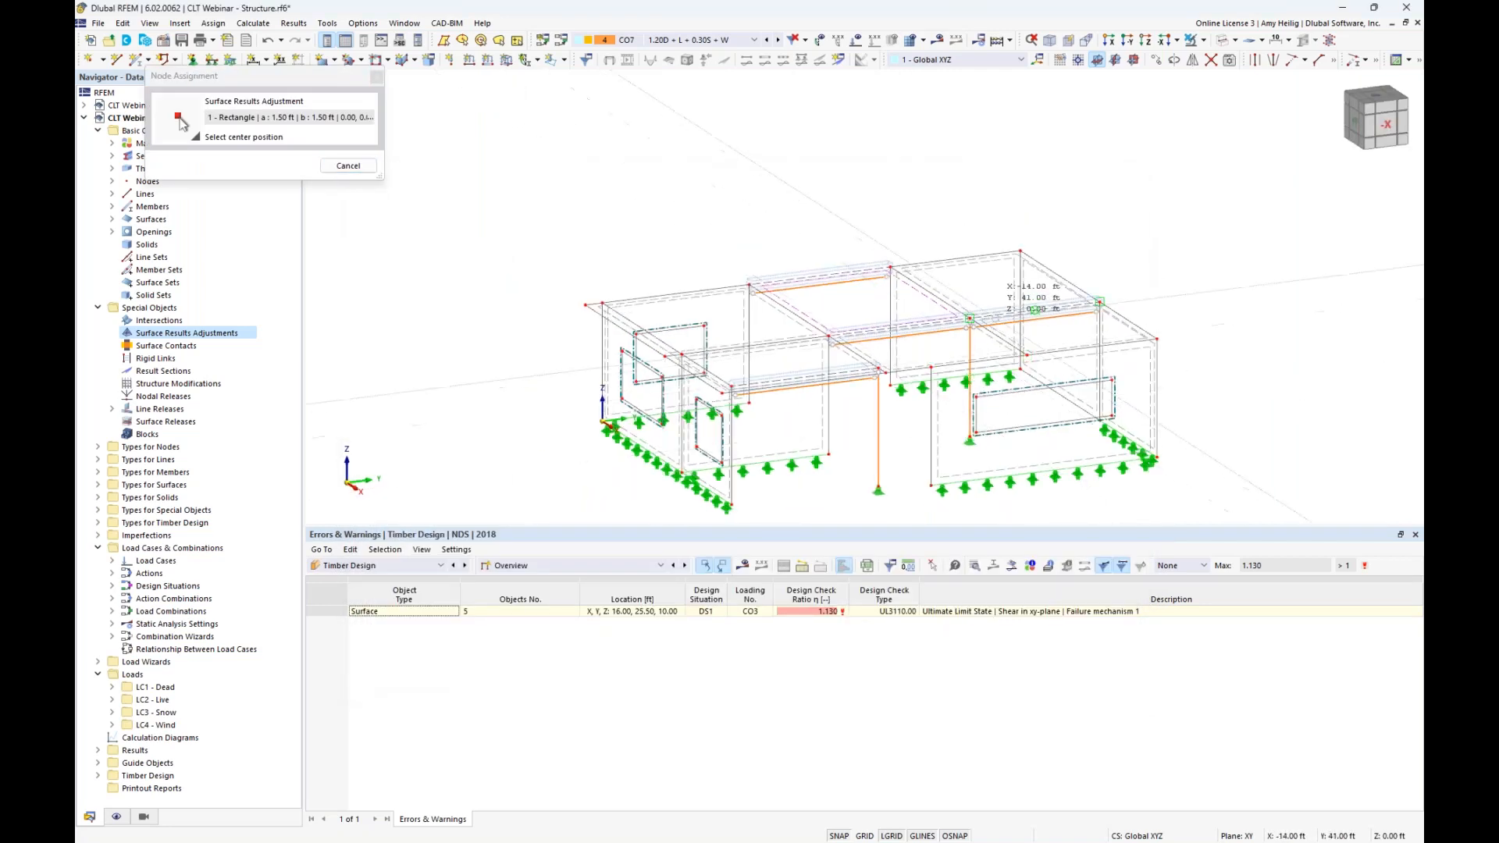
click(973, 319)
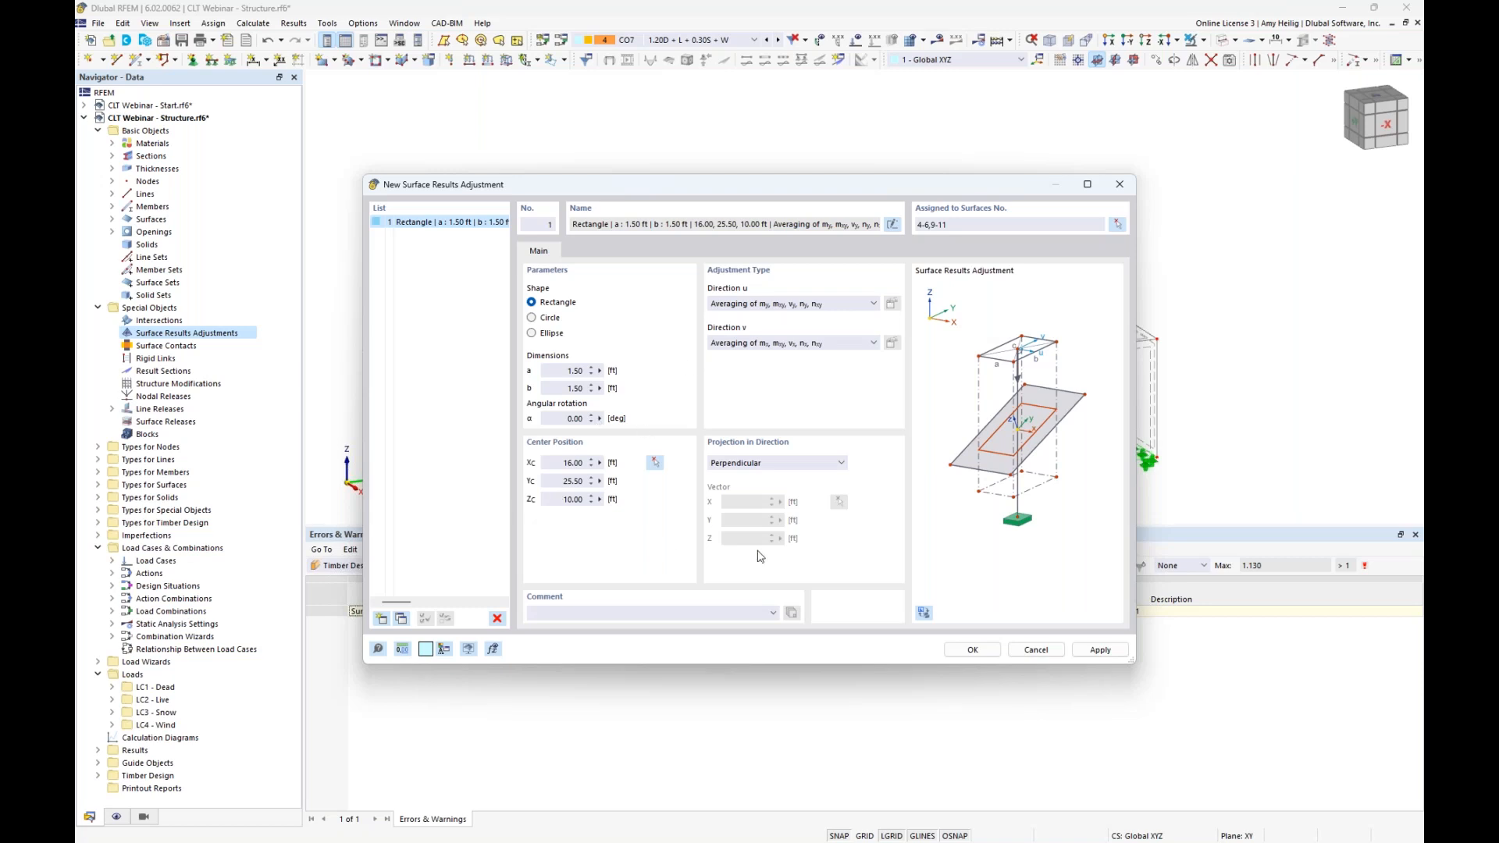
click(971, 650)
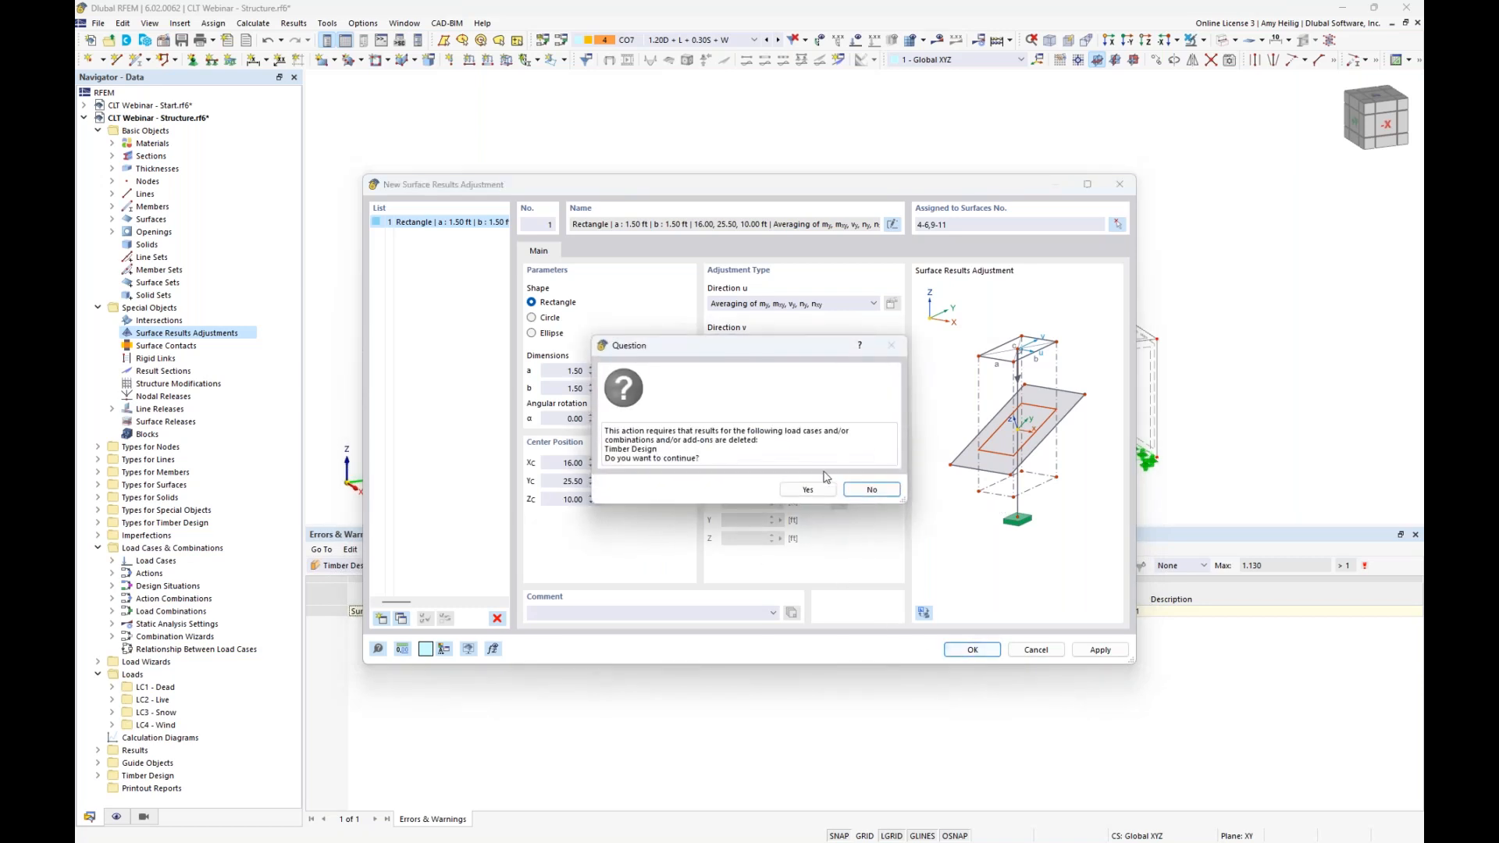
click(806, 488)
Copy the surface results adjustment to both ends of the same beam line and to the top of the front column
scroll(968, 318, up, 5)
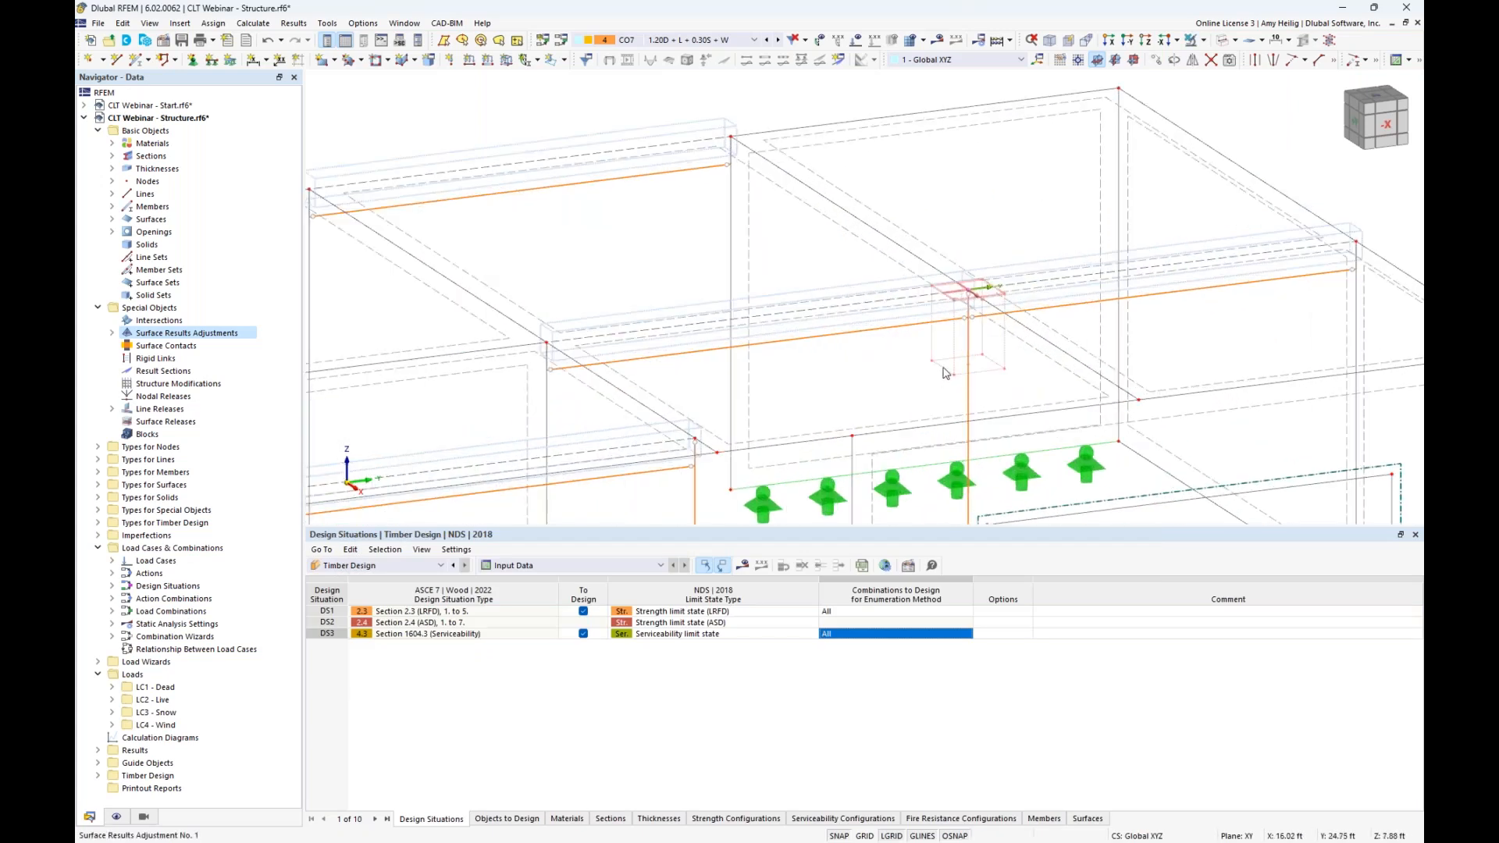
scroll(945, 373, down, 3)
scroll(893, 324, up, 2)
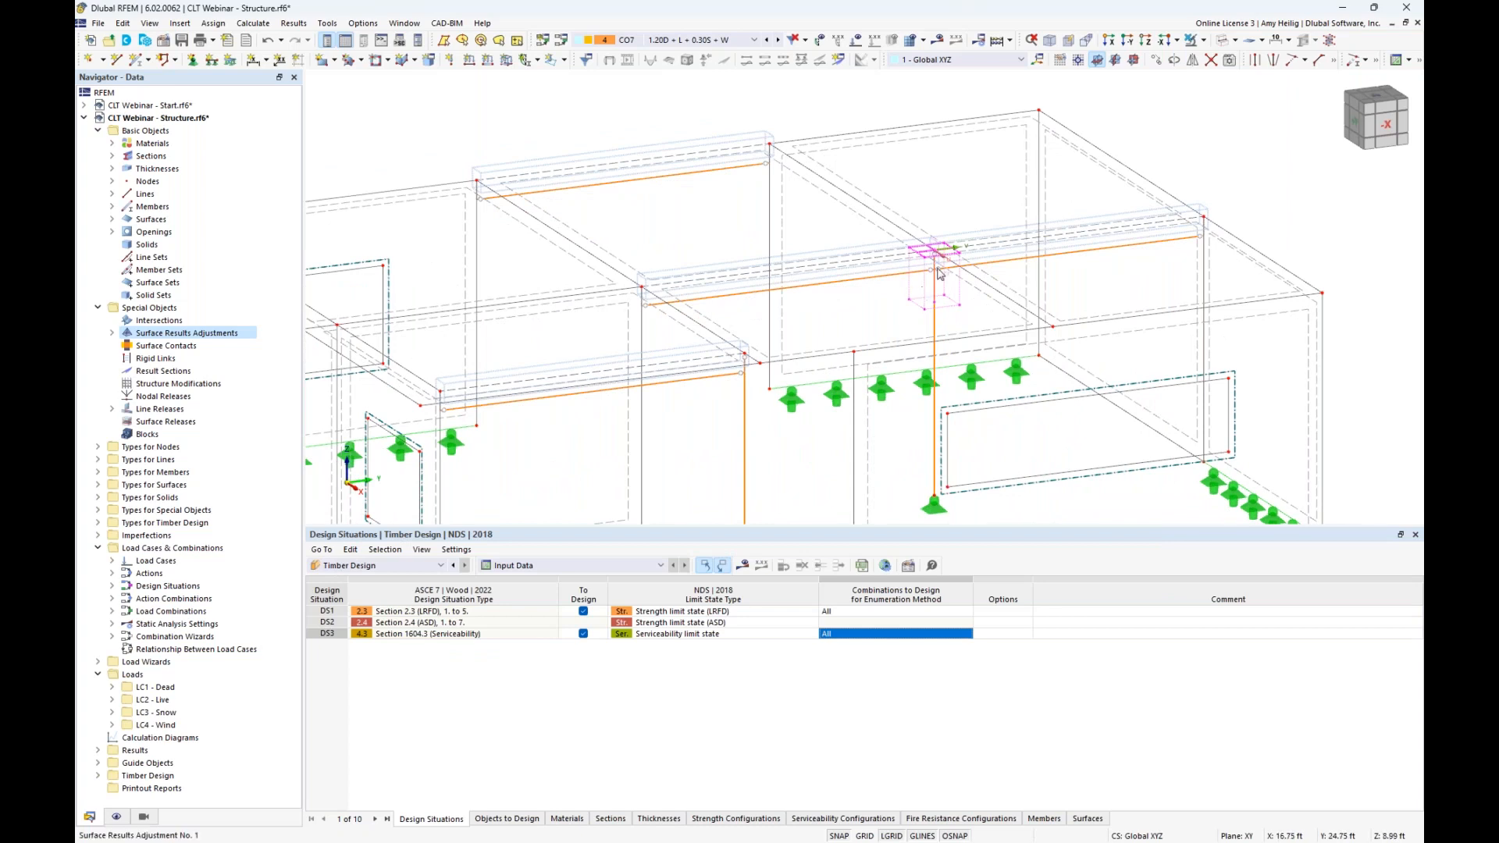
ctrl+drag(935, 251, 644, 287)
ctrl+drag(734, 324, 1202, 220)
click(1202, 221)
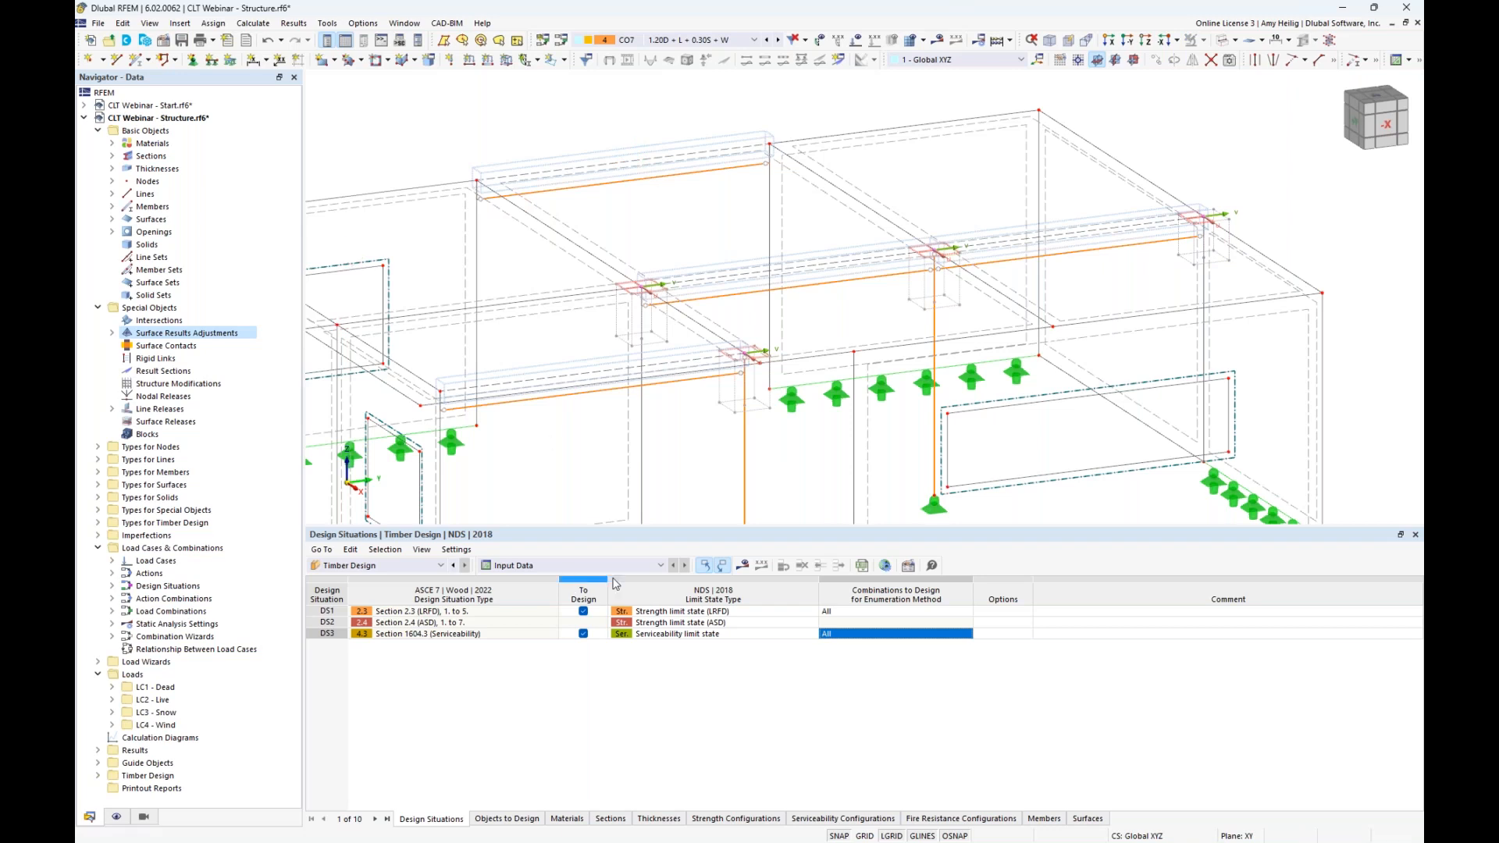
Recalculate the timber design and list the design ratios on surfaces
click(743, 567)
click(807, 488)
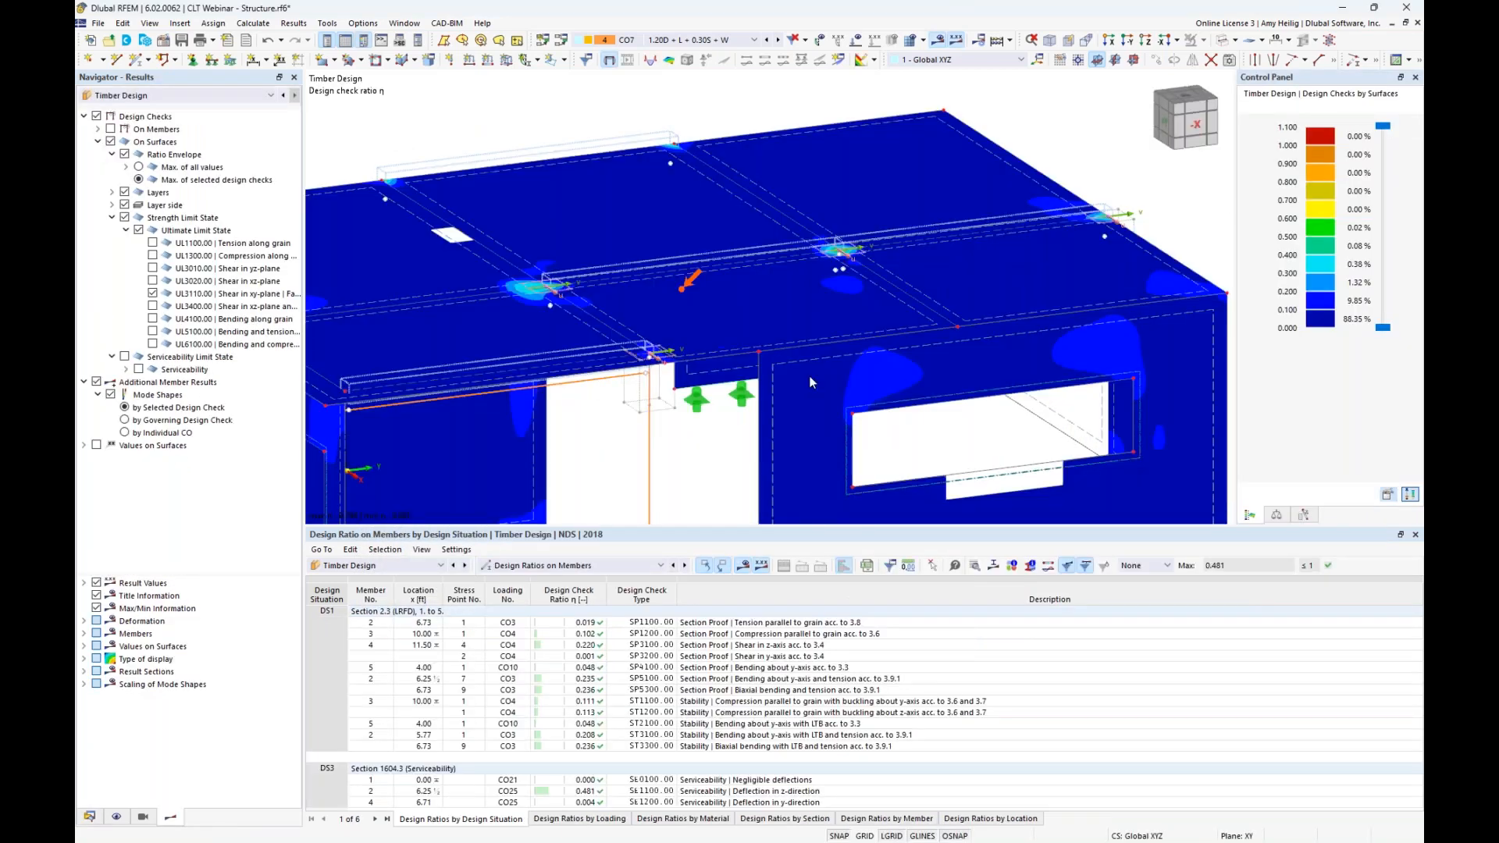
click(592, 575)
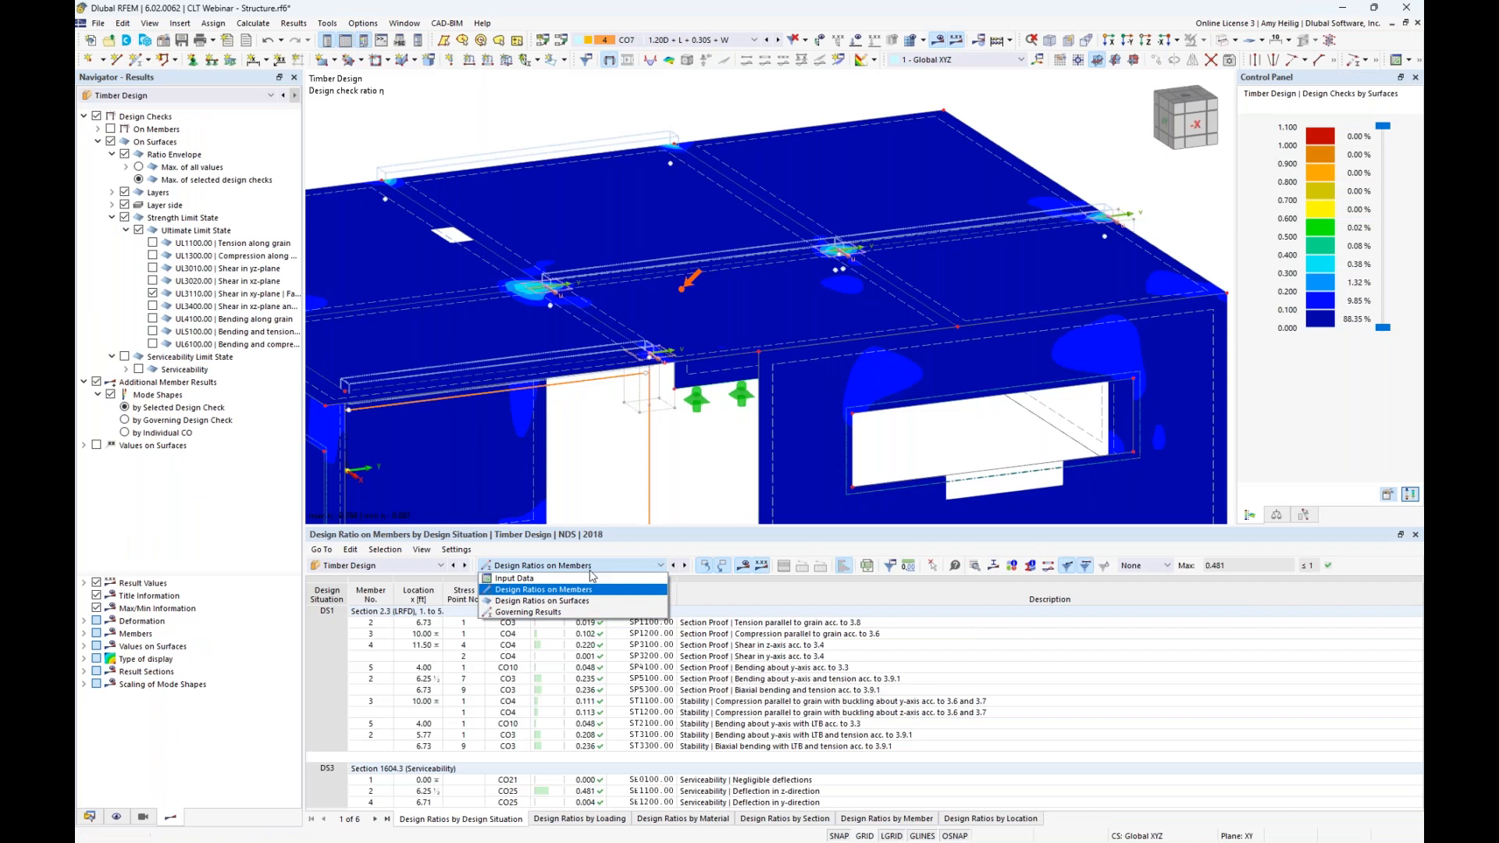
click(592, 603)
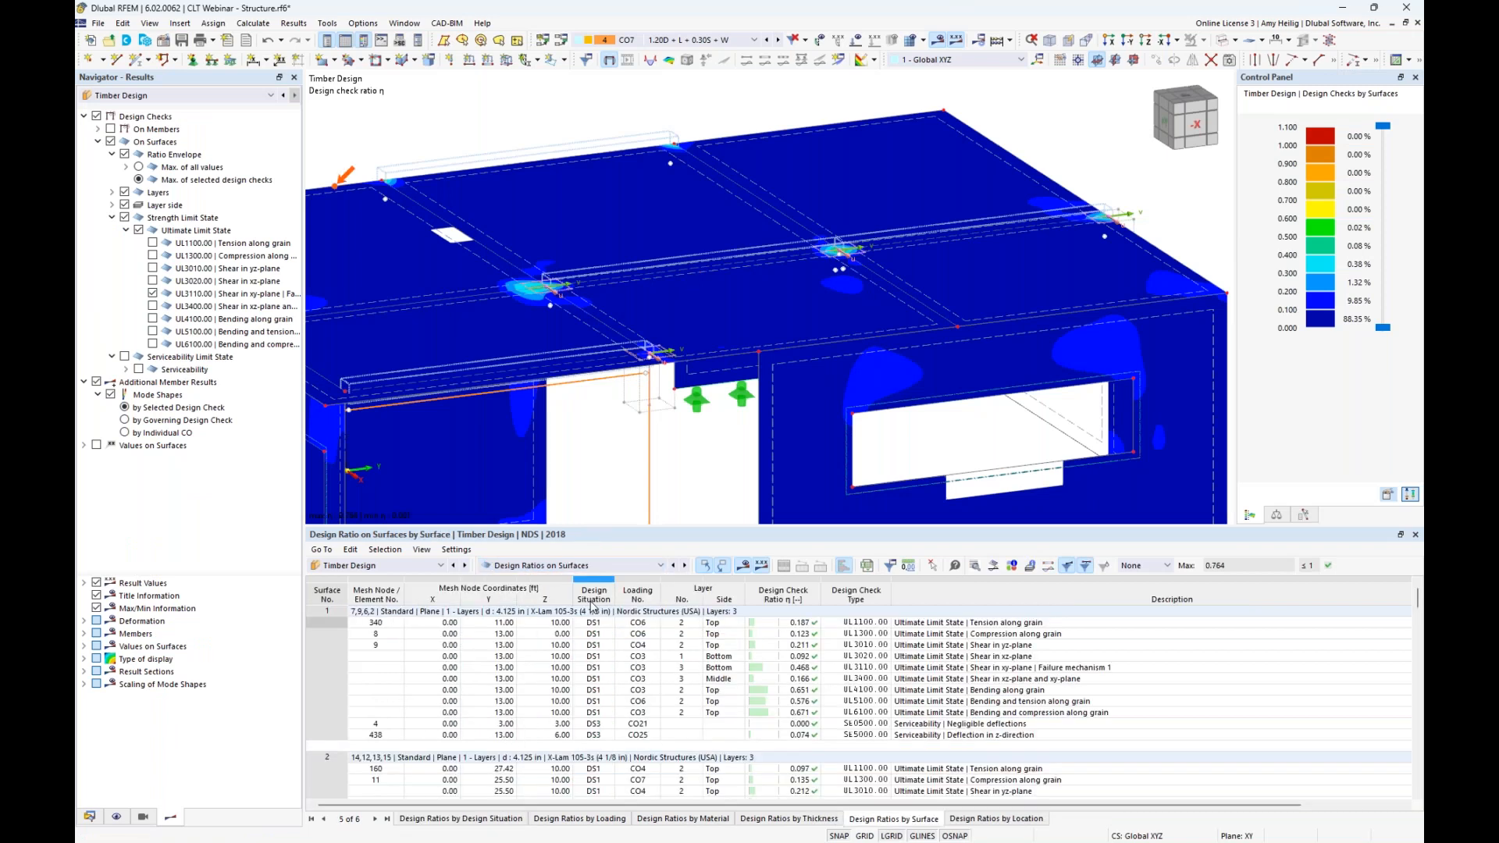
scroll(829, 667, down, 7)
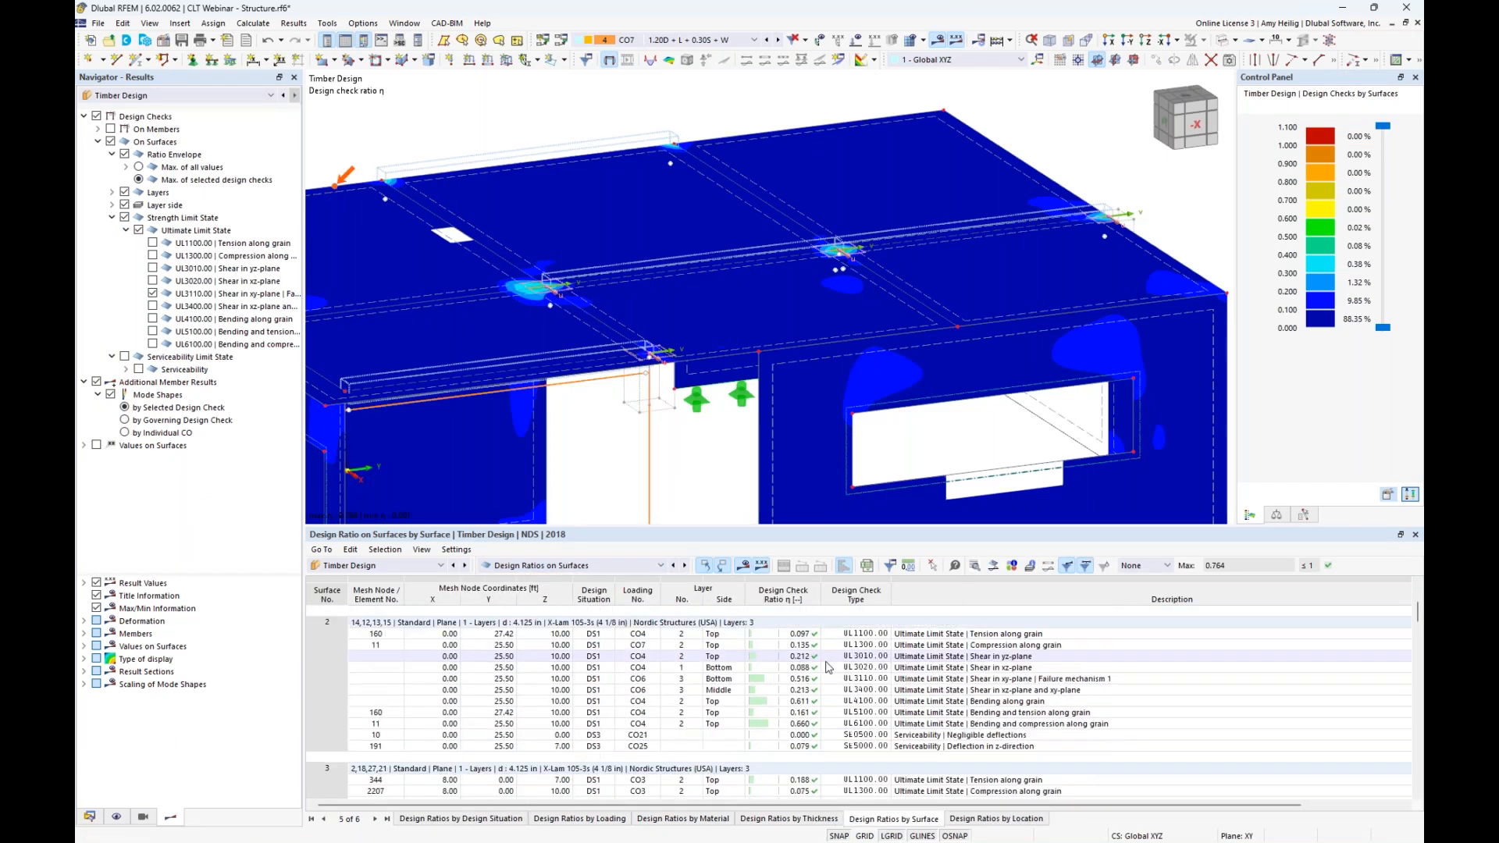
scroll(829, 667, up, 5)
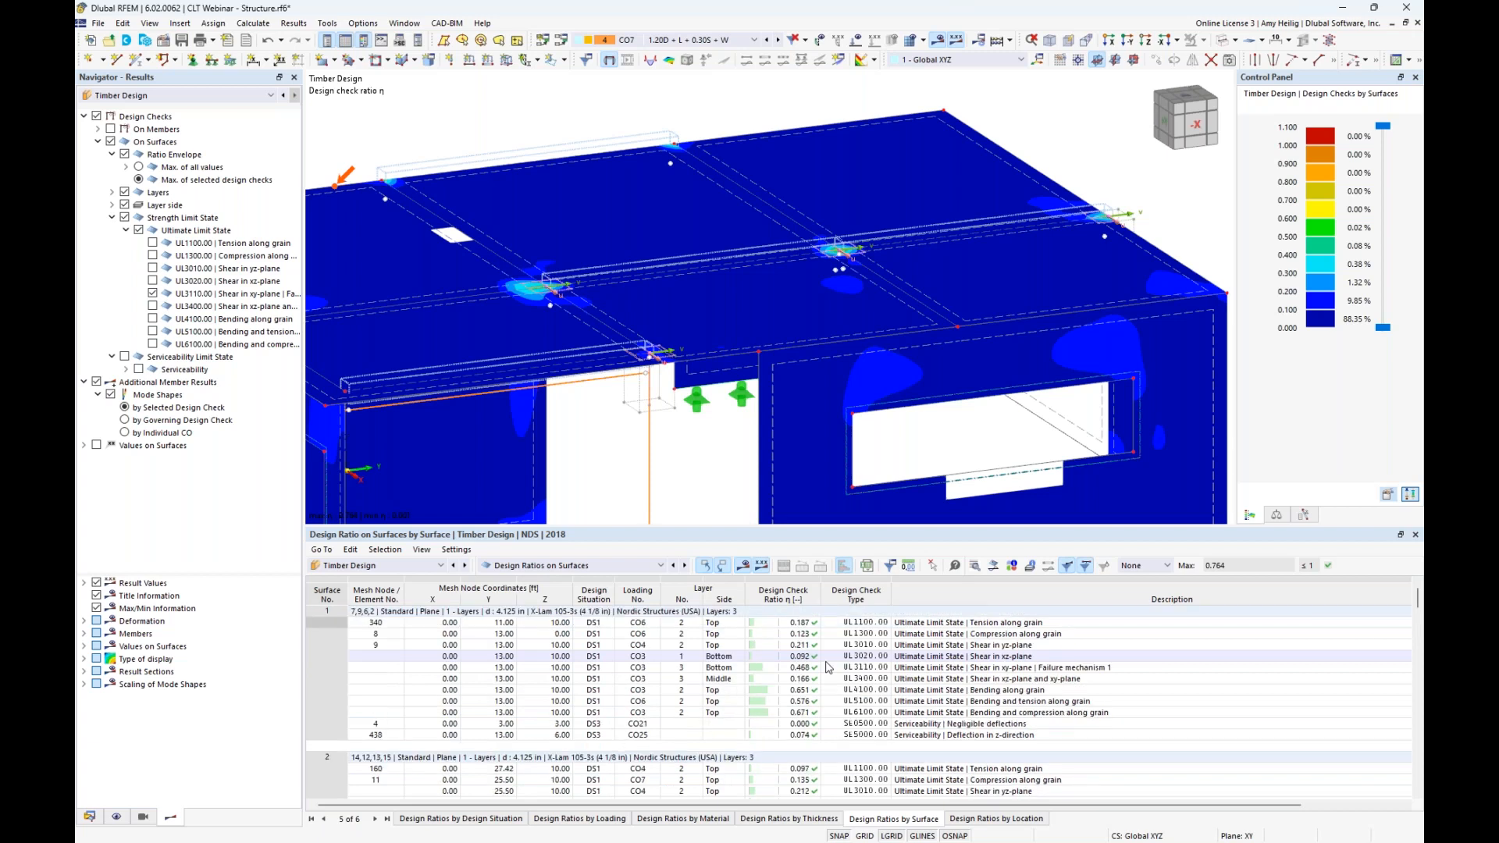
scroll(913, 368, down, 3)
middle_drag(913, 370, 931, 317)
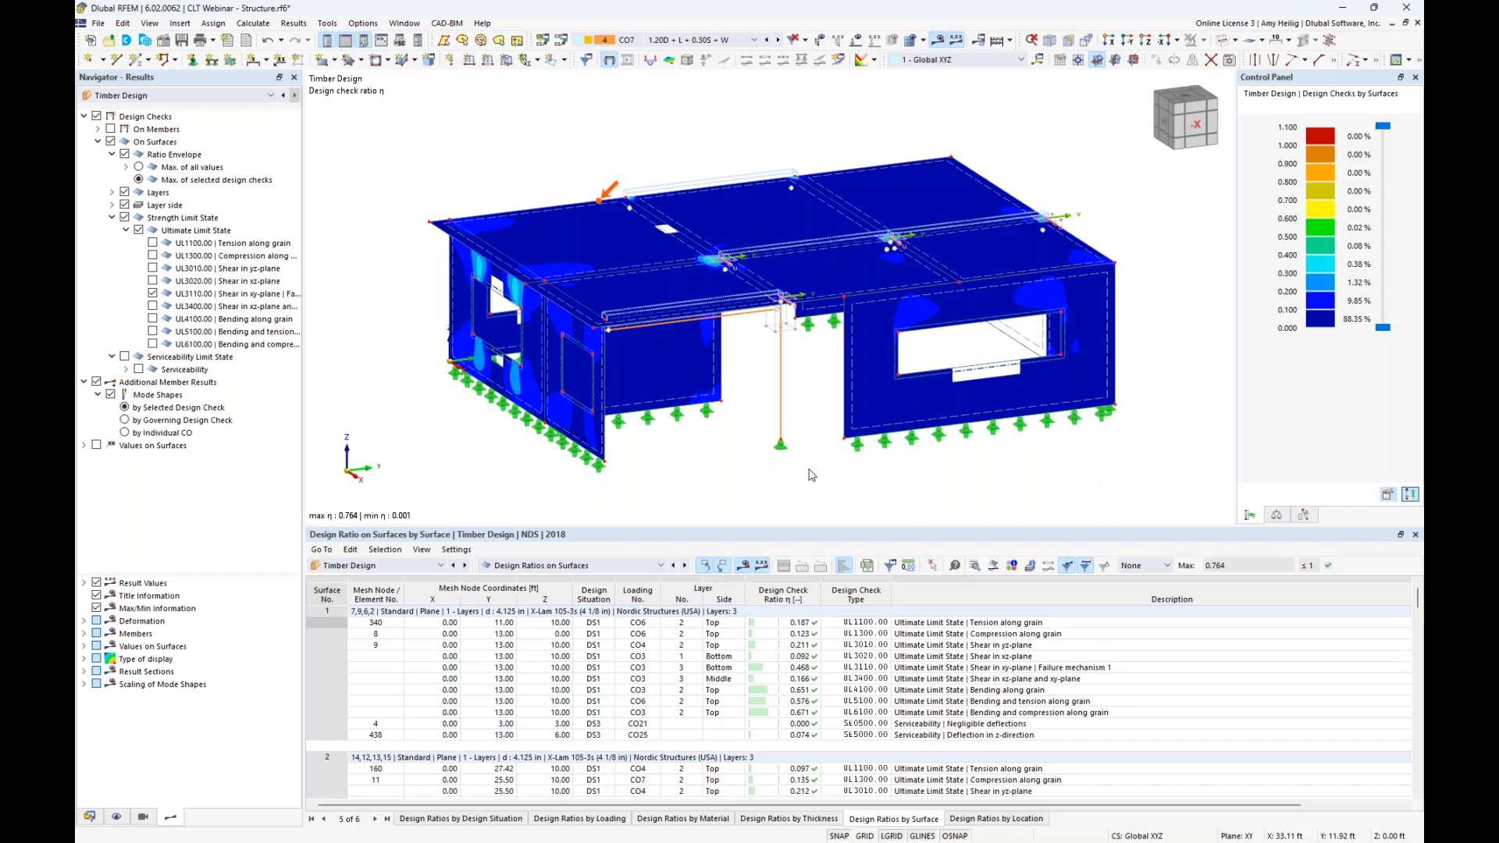
Enable all ultimate limit state checks on the surfaces and display the ratio envelope as the maximum of all values
click(138, 230)
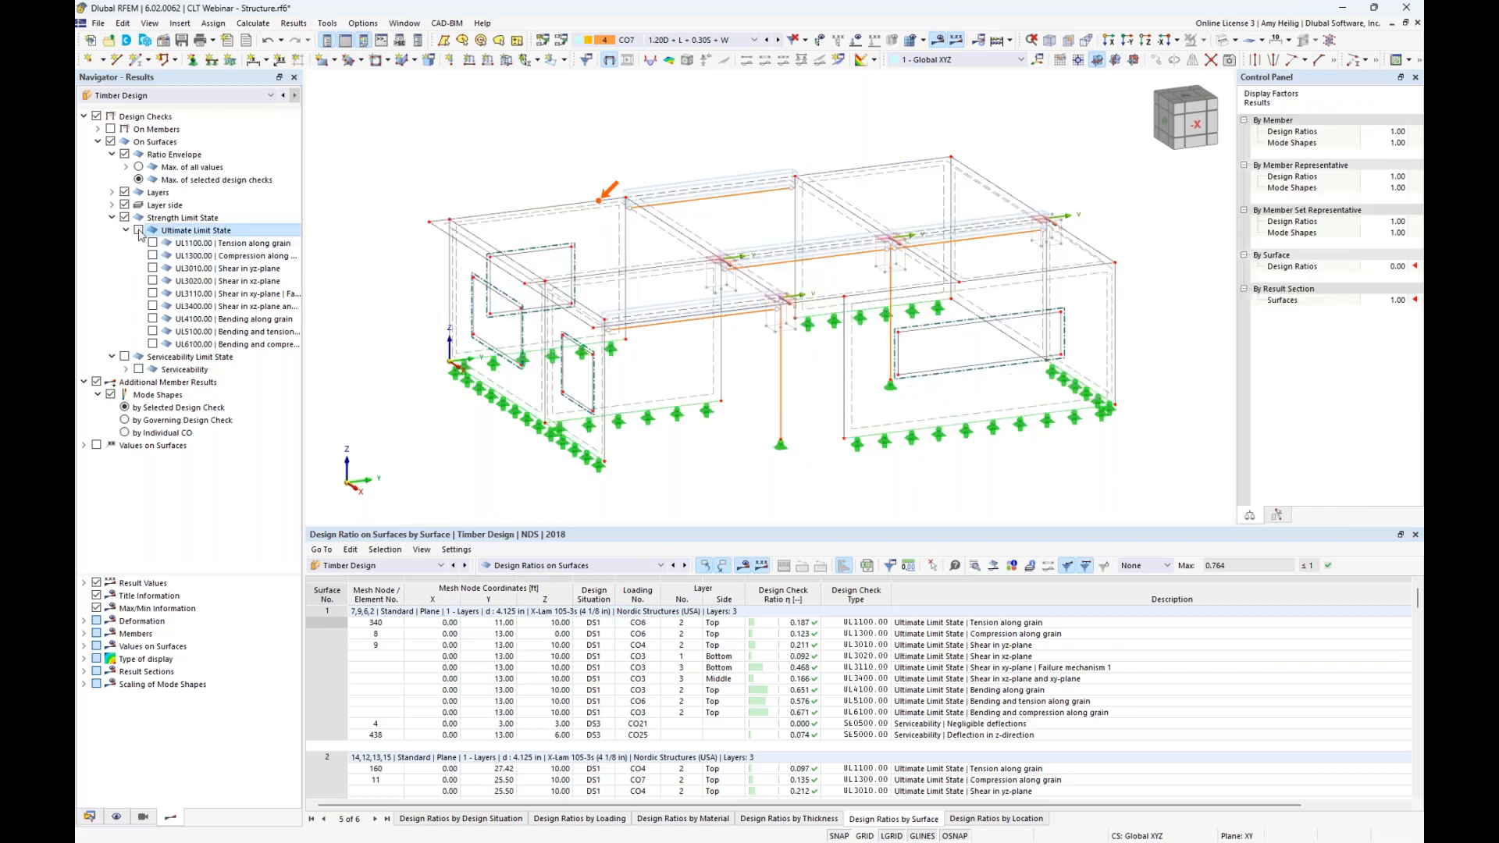
click(139, 230)
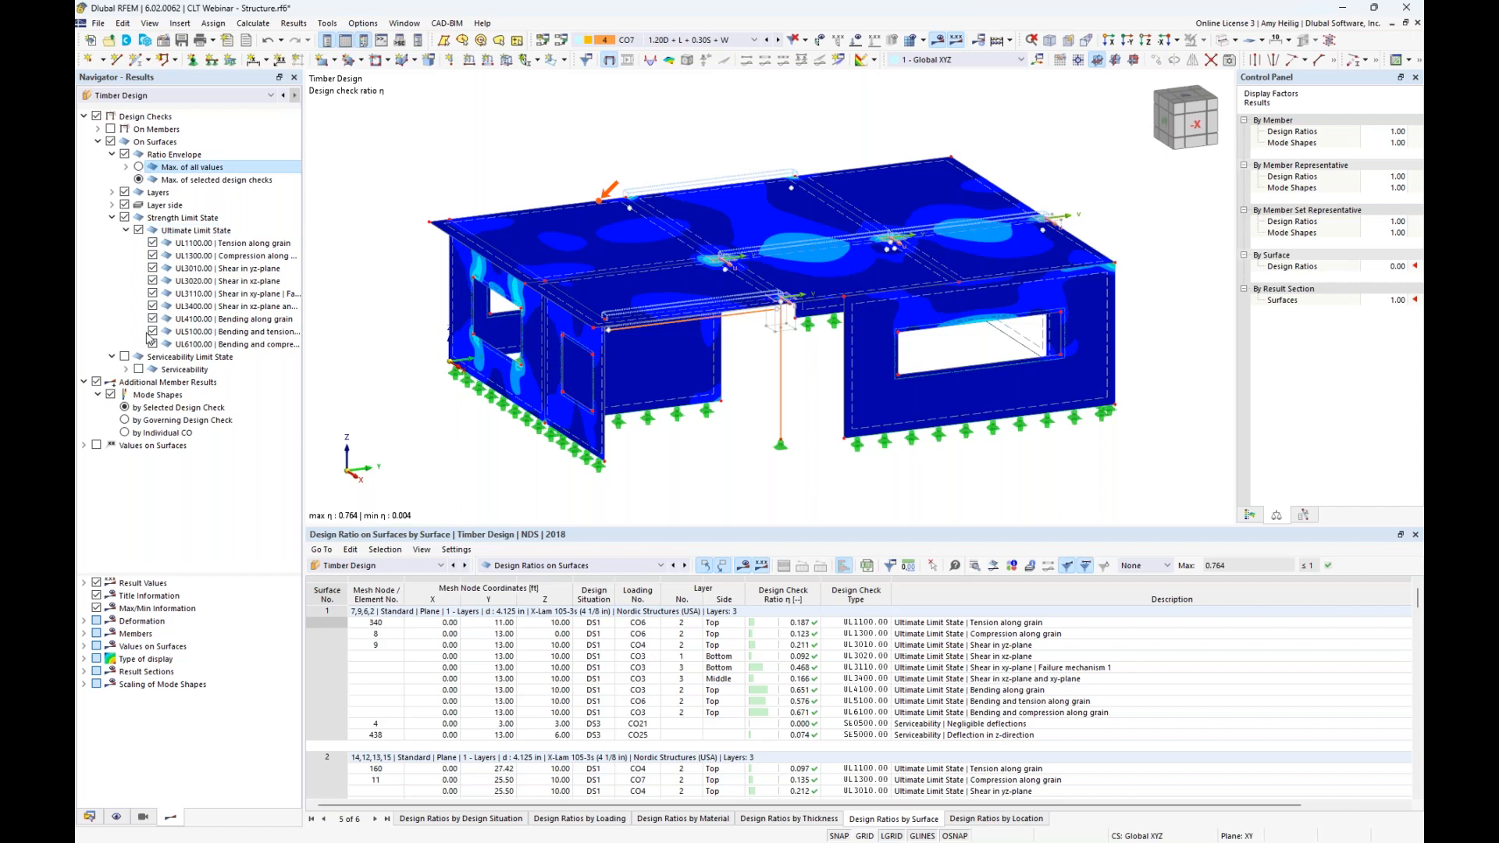
click(138, 167)
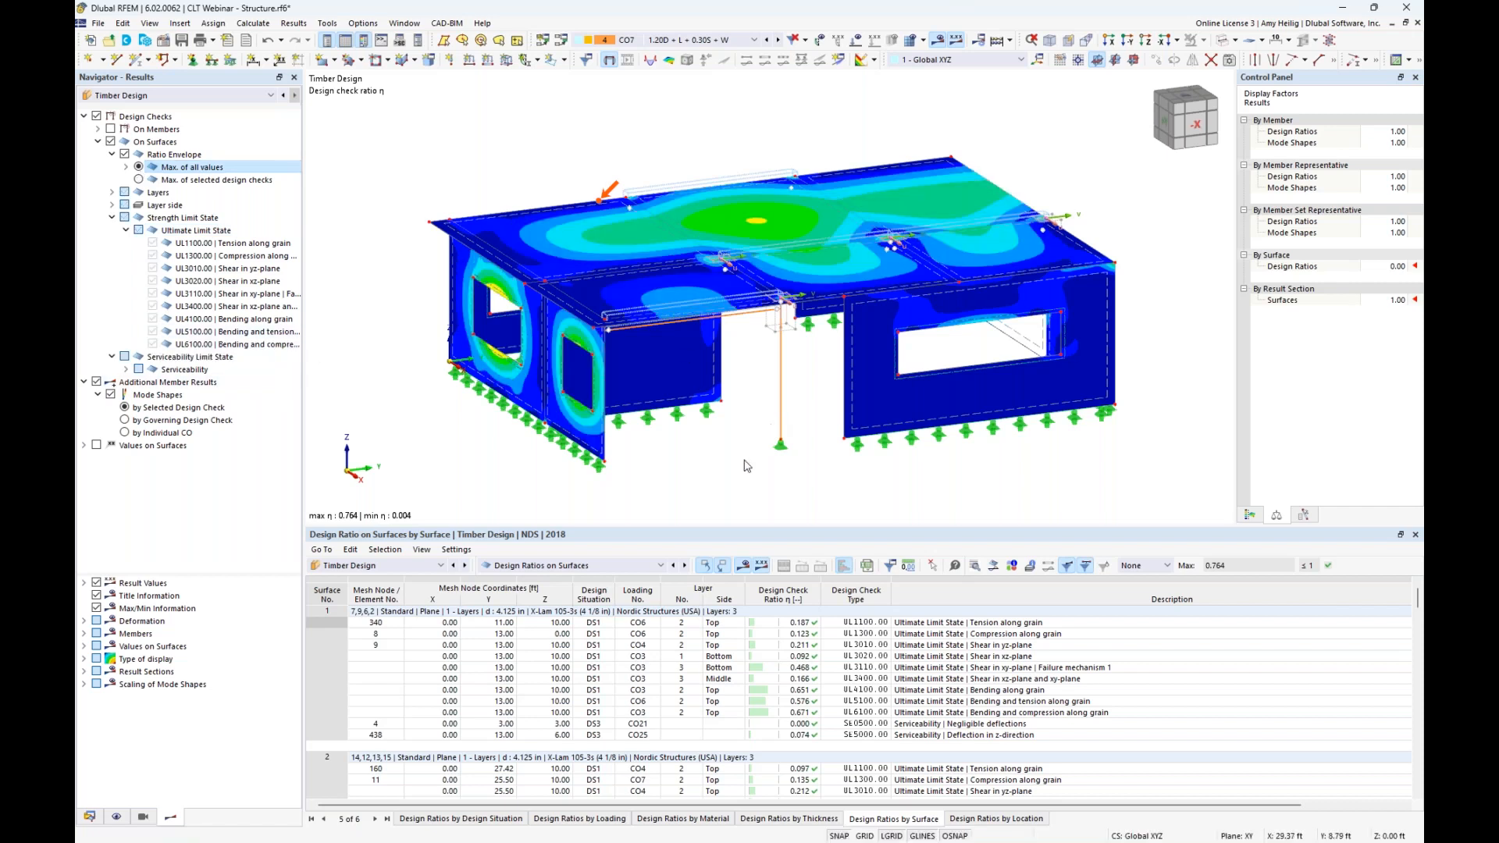
Enlarge the results table and review the design checks of surfaces 1 to 4, including the available ratio filter options
drag(788, 528, 789, 453)
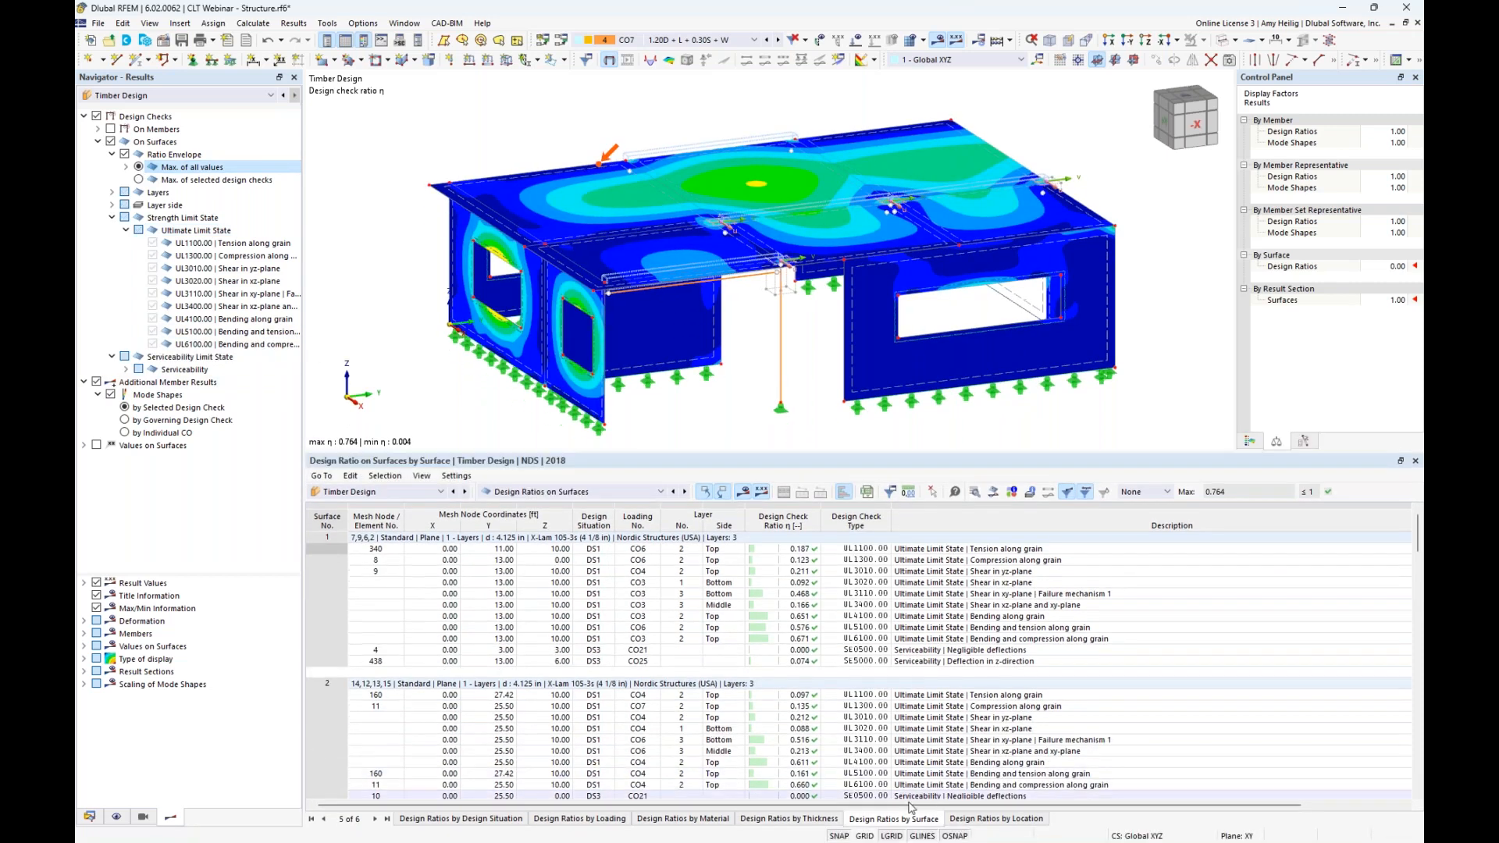
click(923, 560)
scroll(921, 593, down, 2)
click(917, 650)
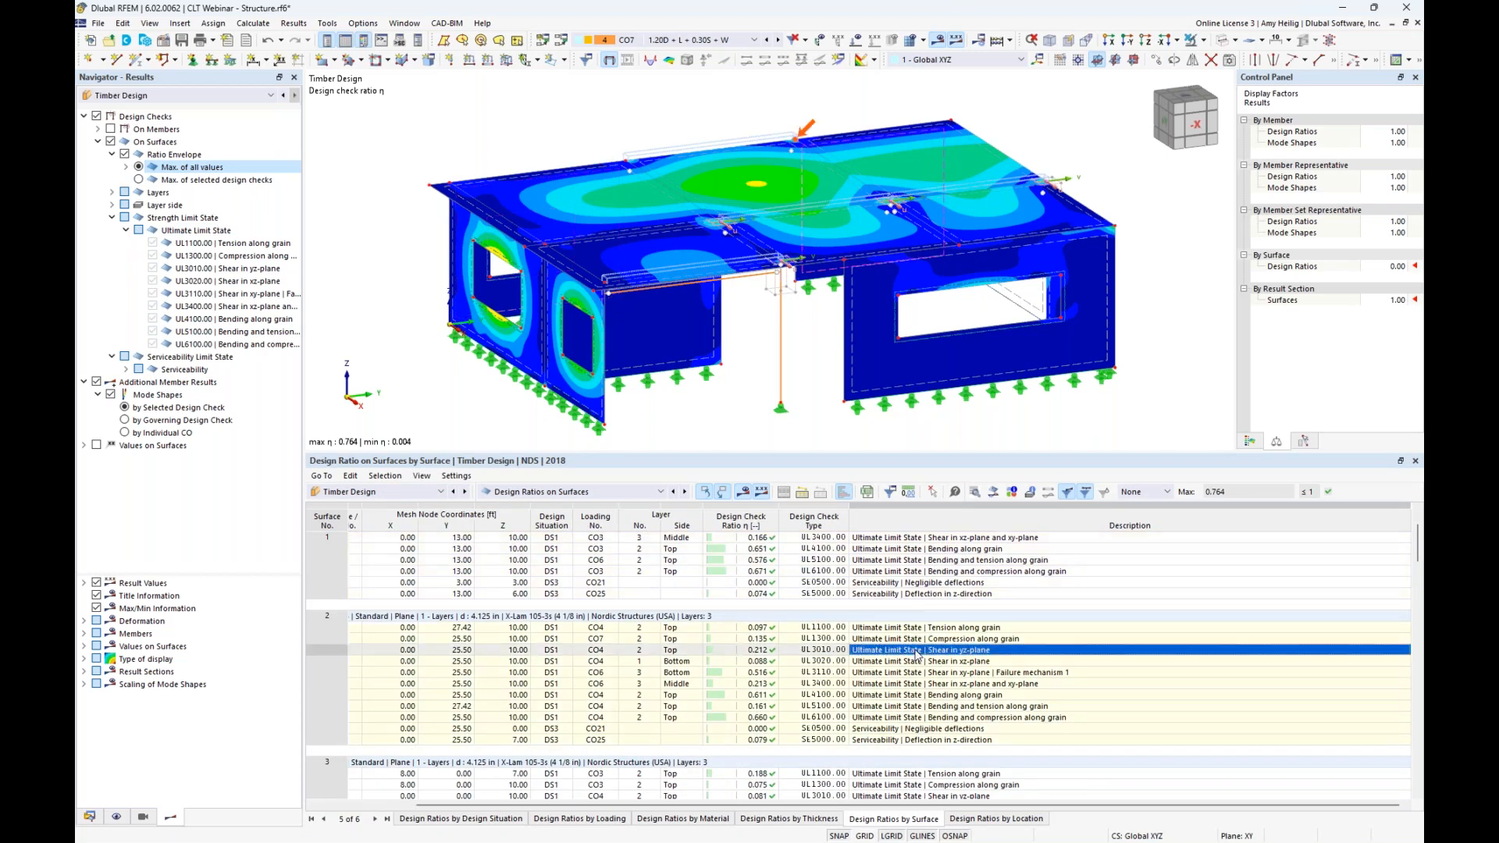
scroll(917, 654, down, 3)
click(910, 706)
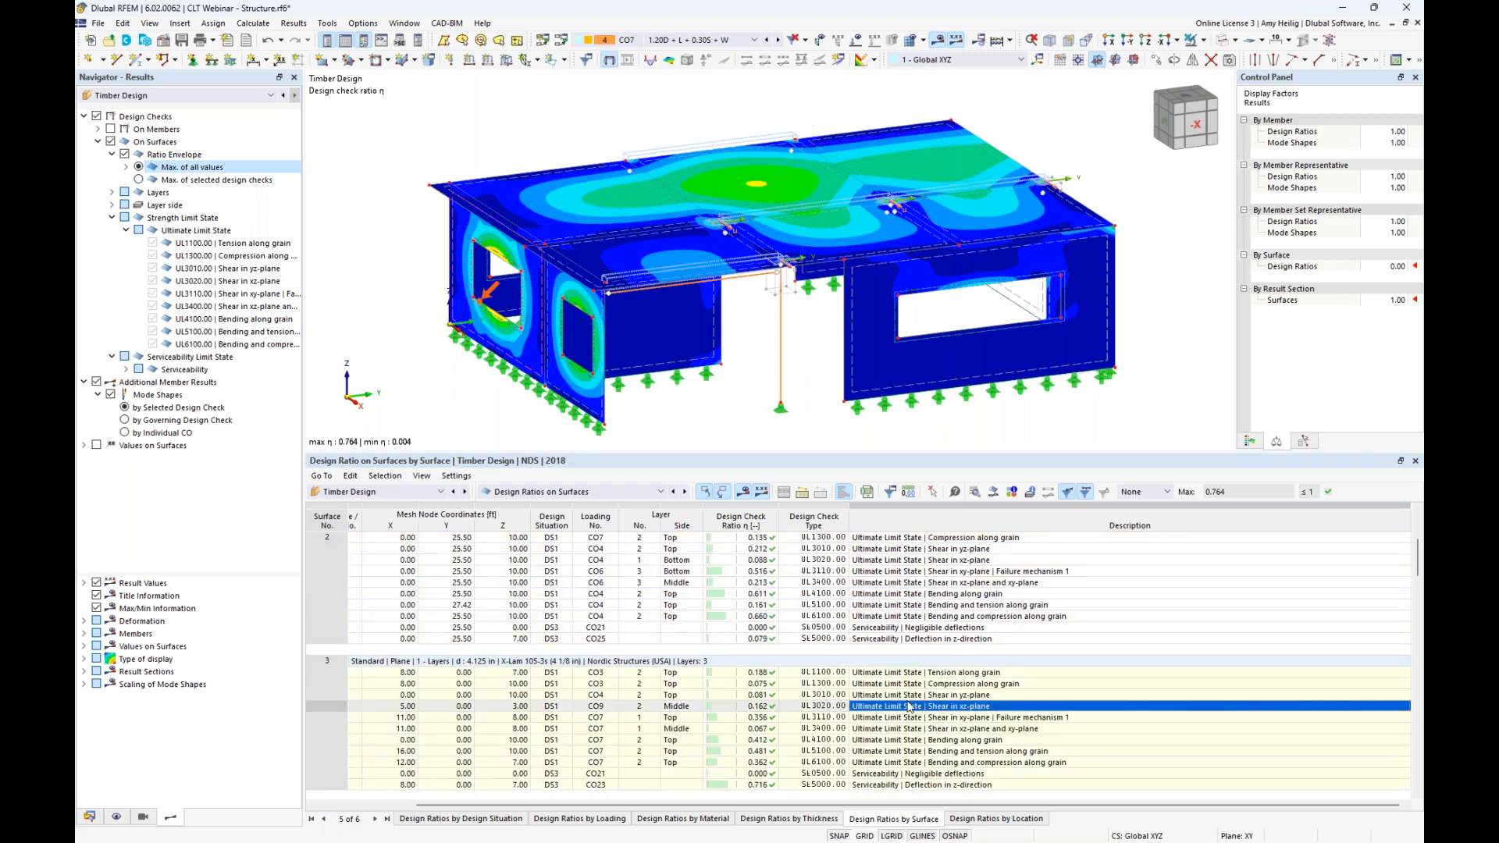
scroll(909, 706, down, 4)
click(910, 739)
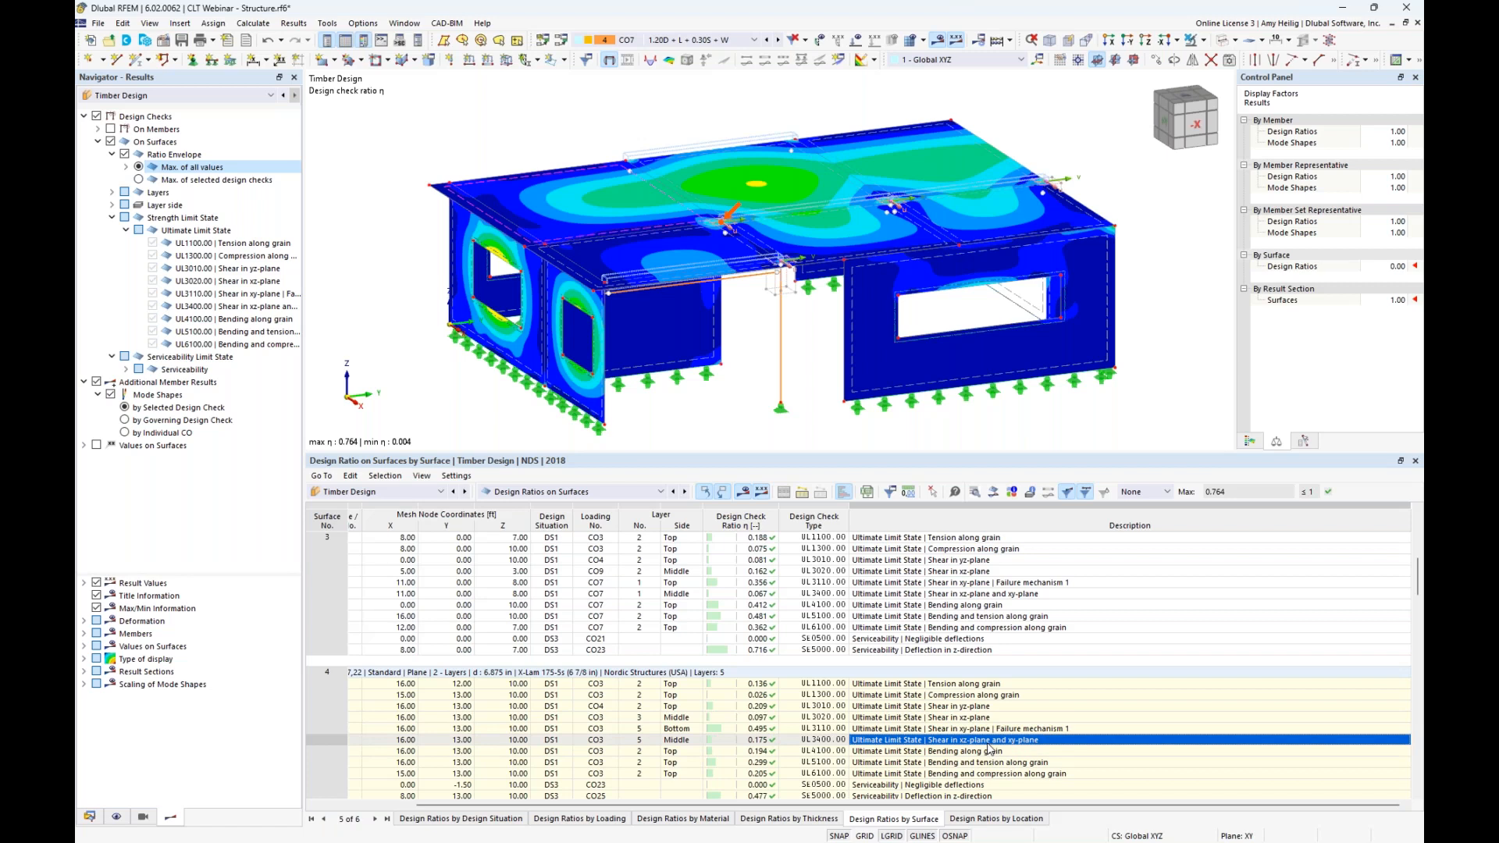
scroll(989, 750, down, 2)
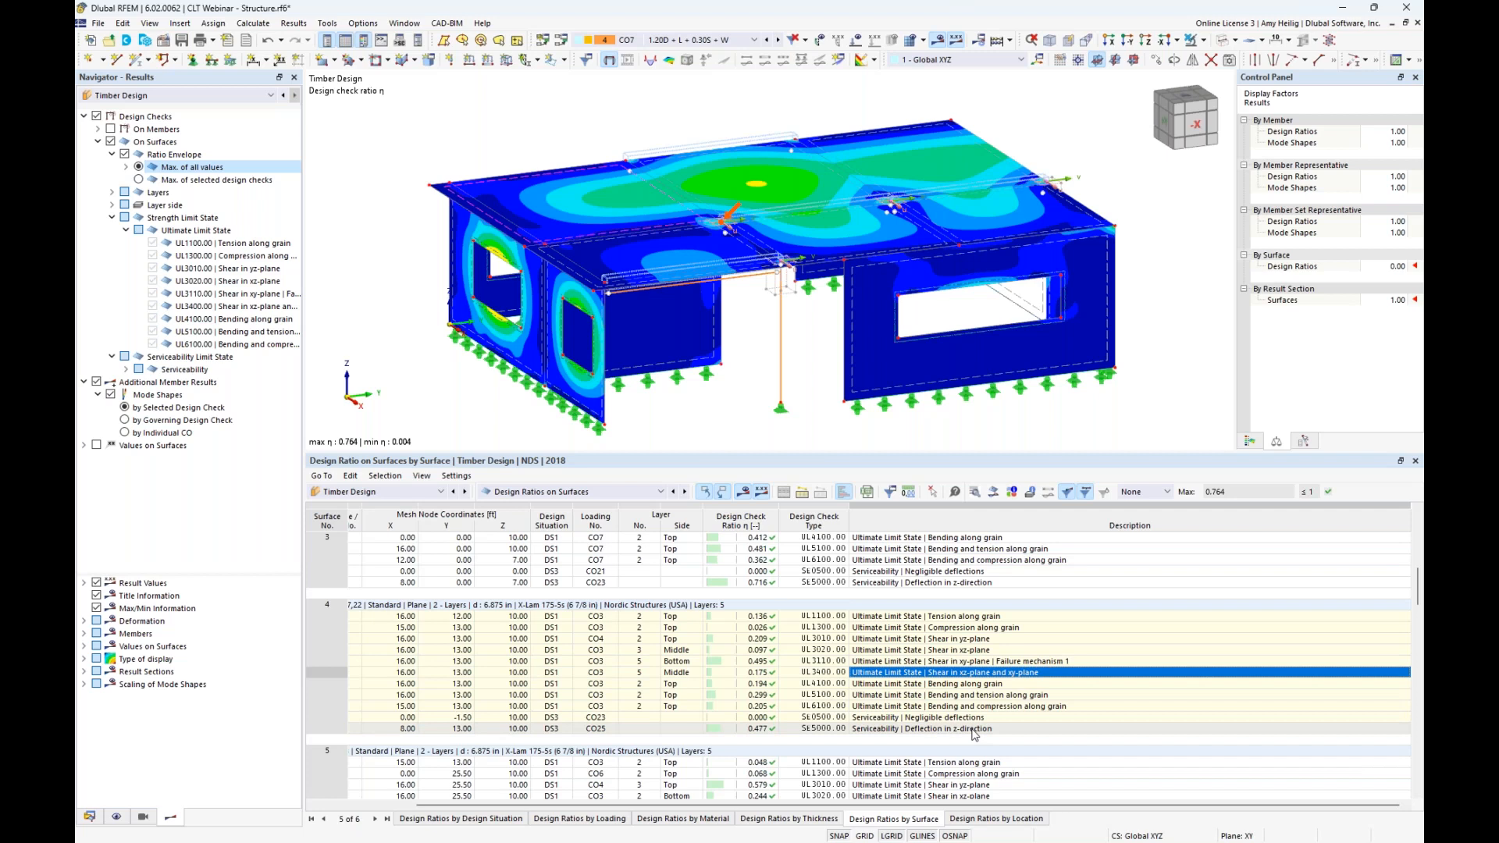
click(1168, 492)
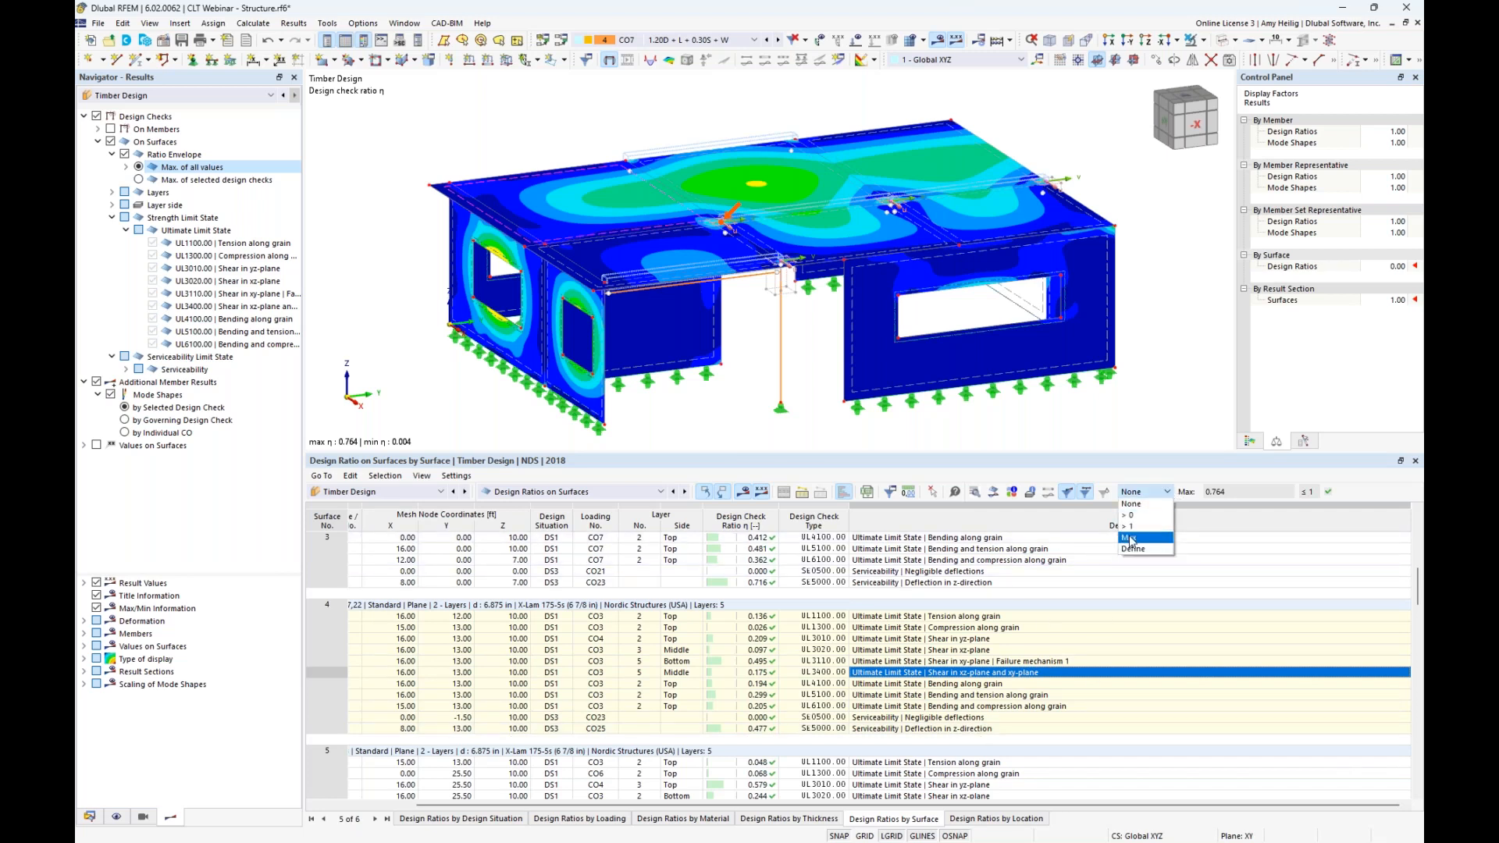
click(1183, 490)
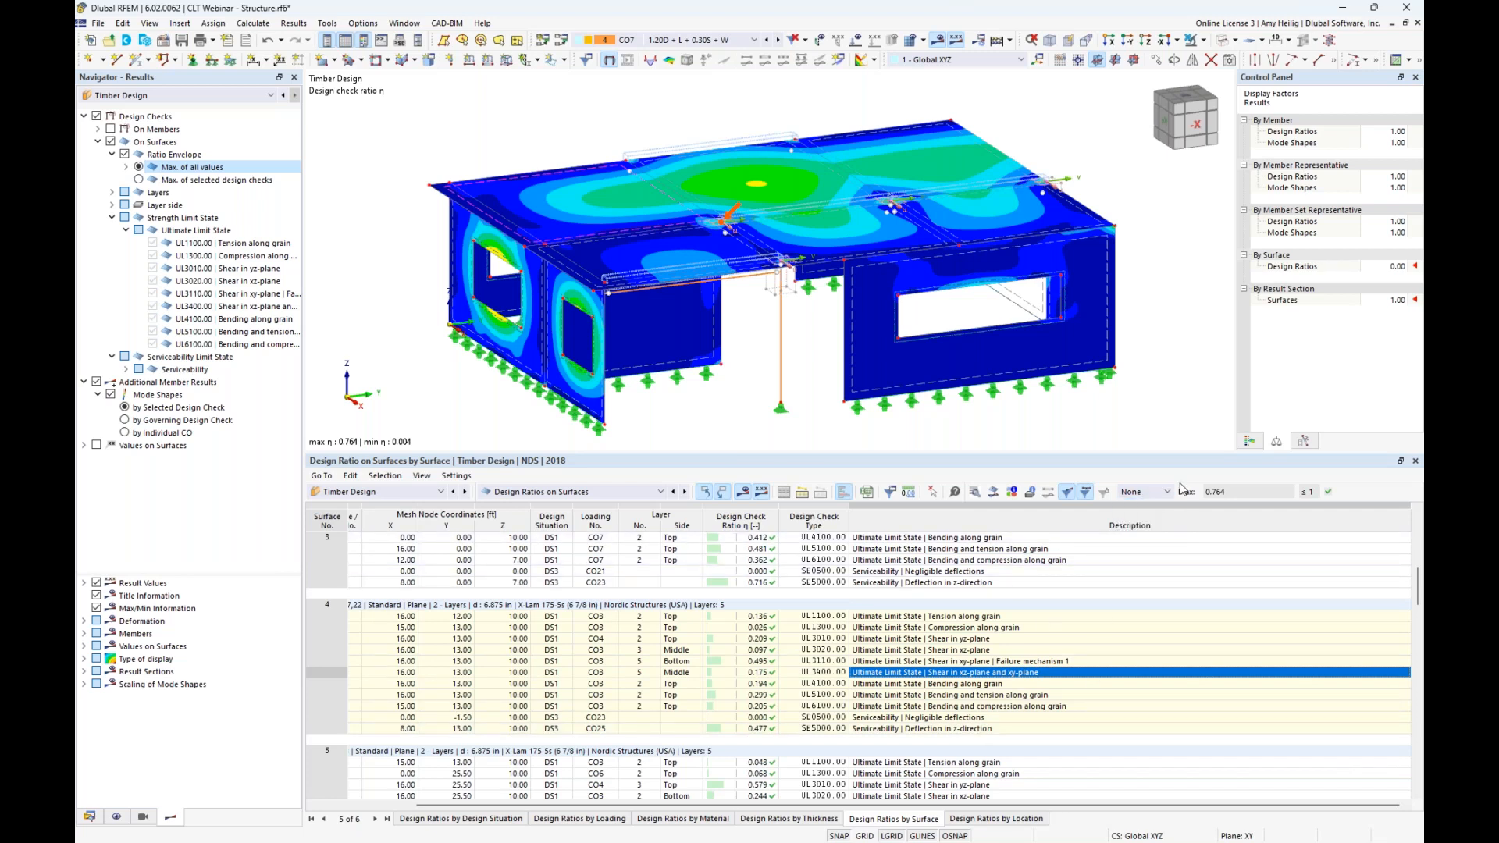
Inspect the design check details of surface 4's UL3010.00 shear in yz-plane check, including the adjusted shear design value factors
click(949, 638)
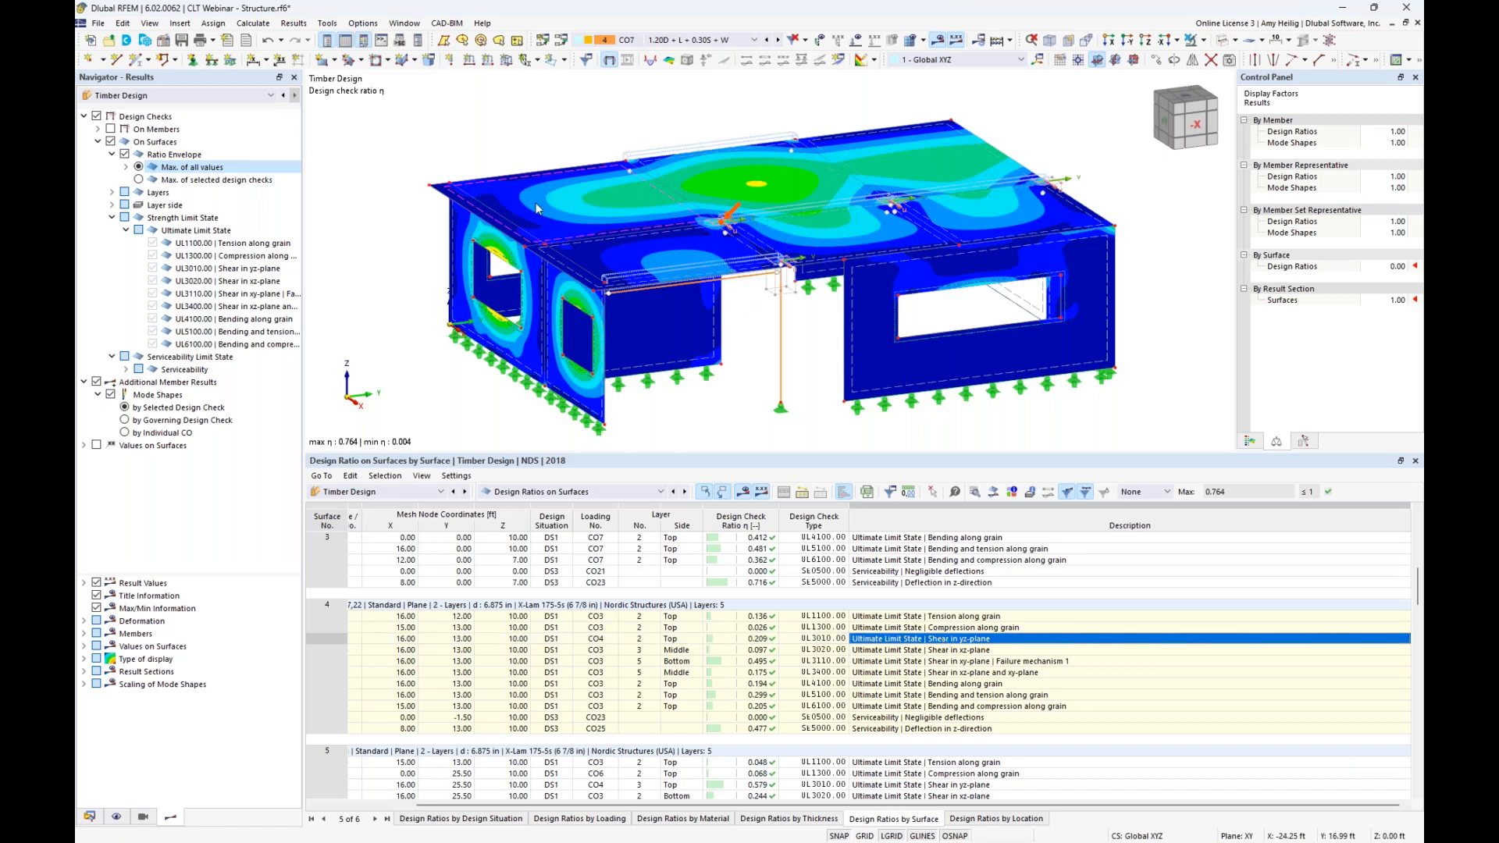
click(974, 493)
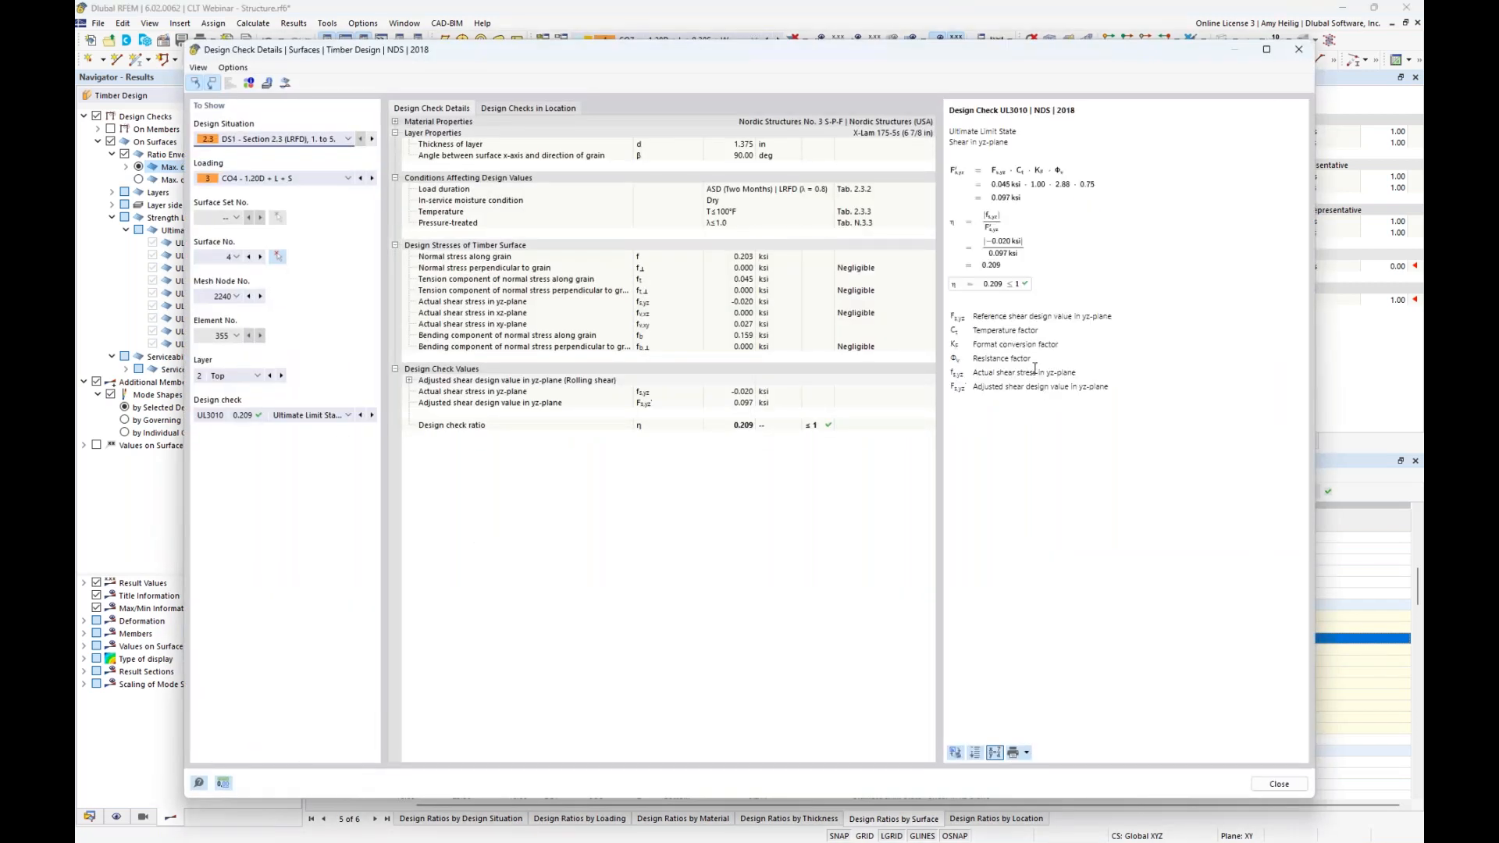
ctrl+scroll(1051, 252, up, 5)
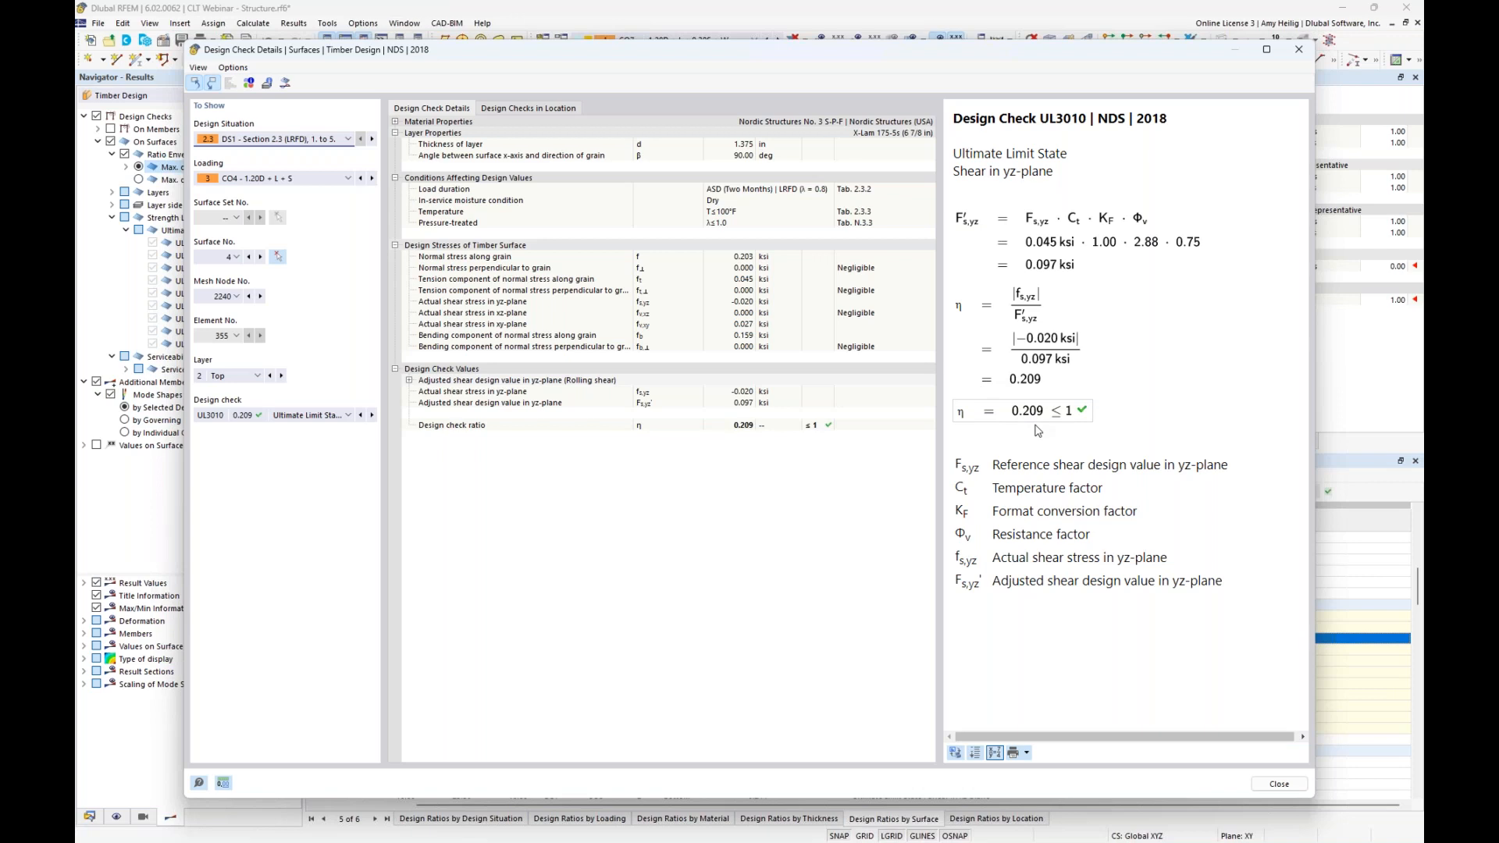
click(409, 381)
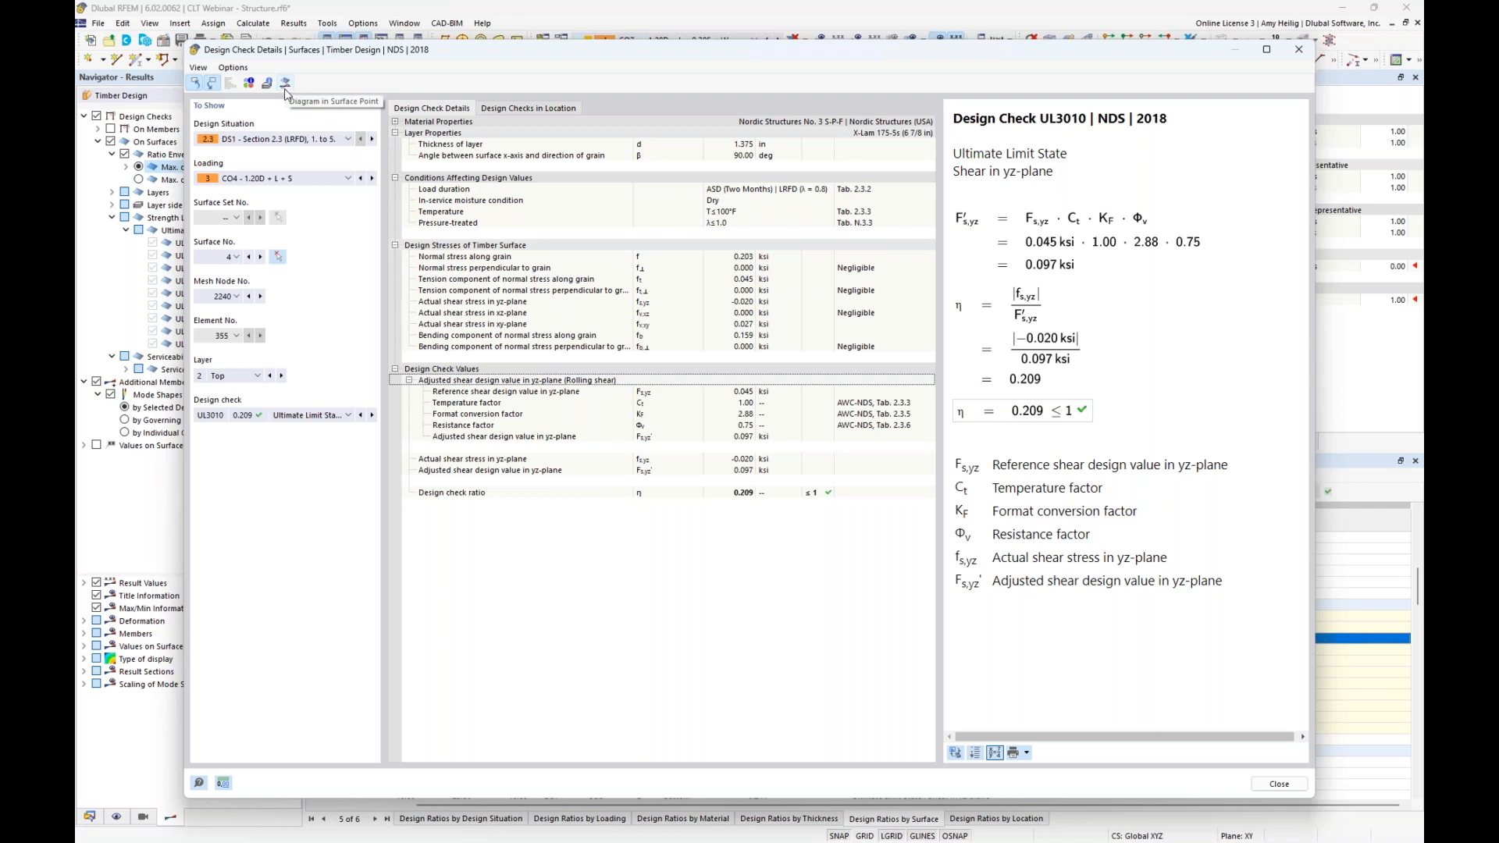
click(1279, 783)
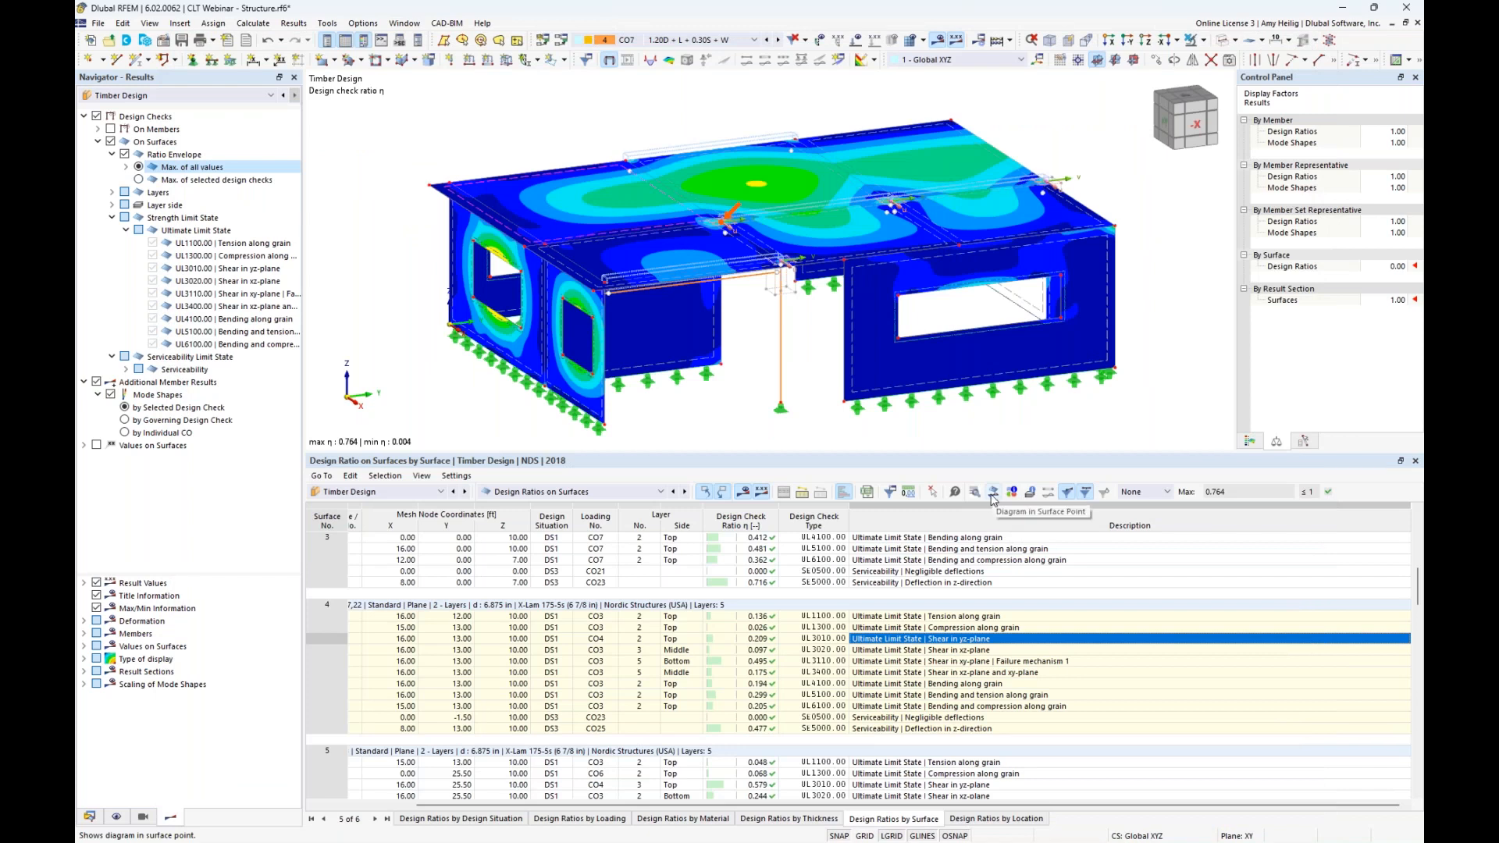
Open the result diagram through the layers at surface 4's UL3010.00 shear check point and display the shear stress τyz
click(991, 496)
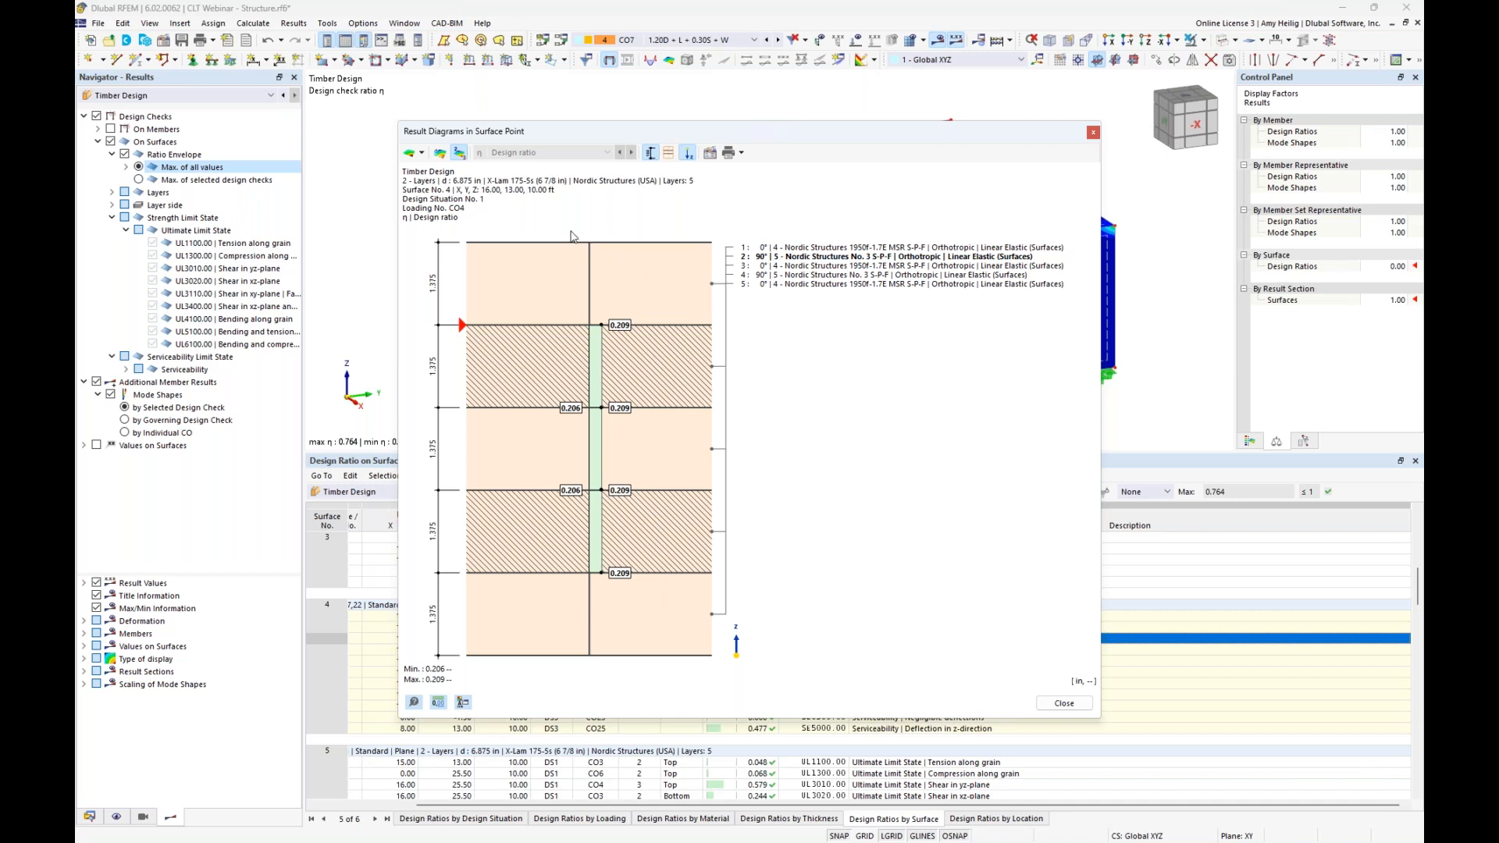
click(421, 152)
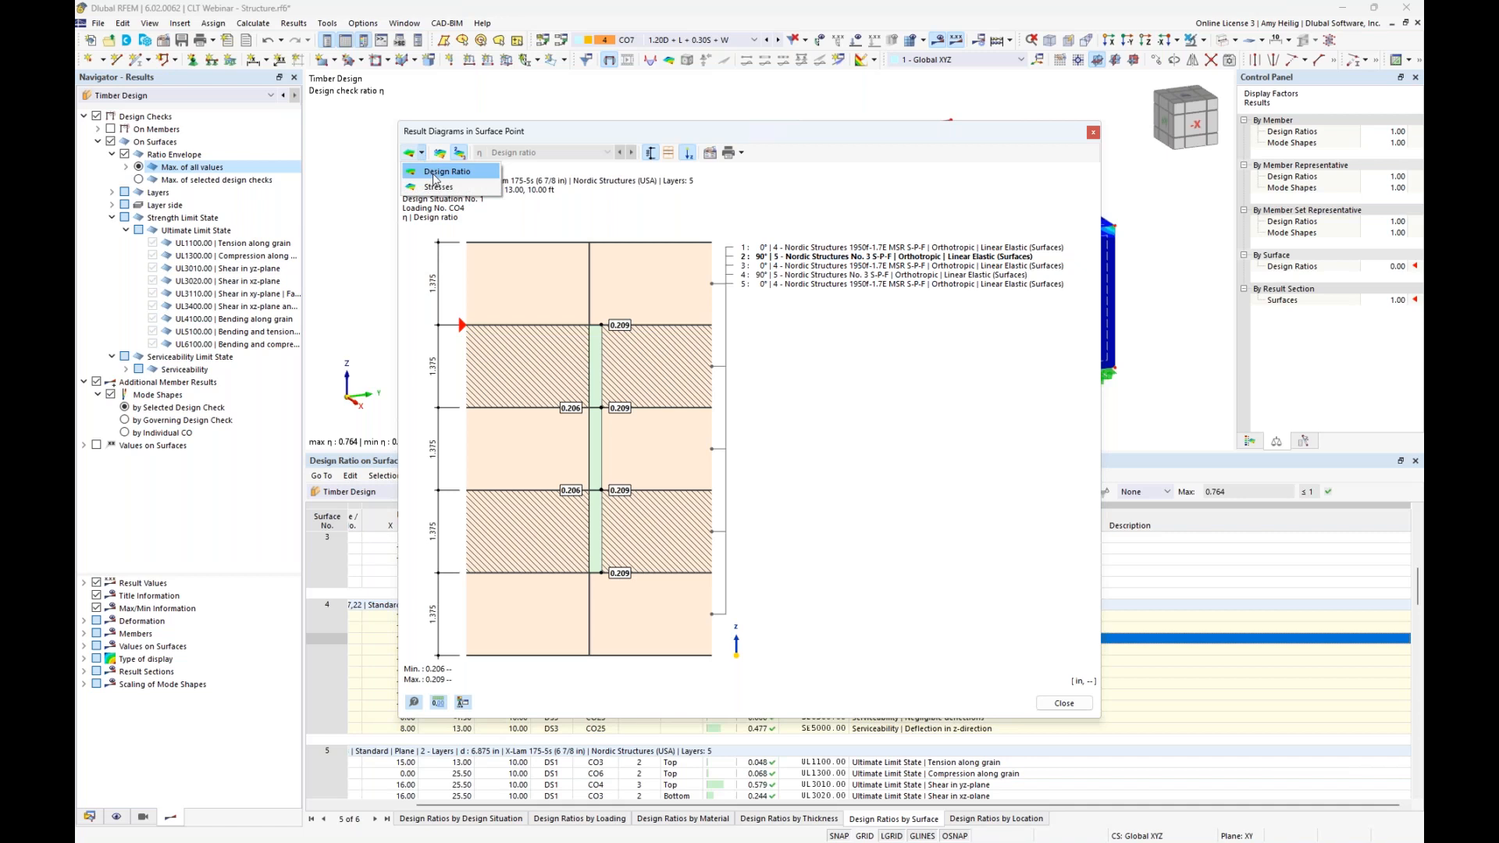
click(438, 187)
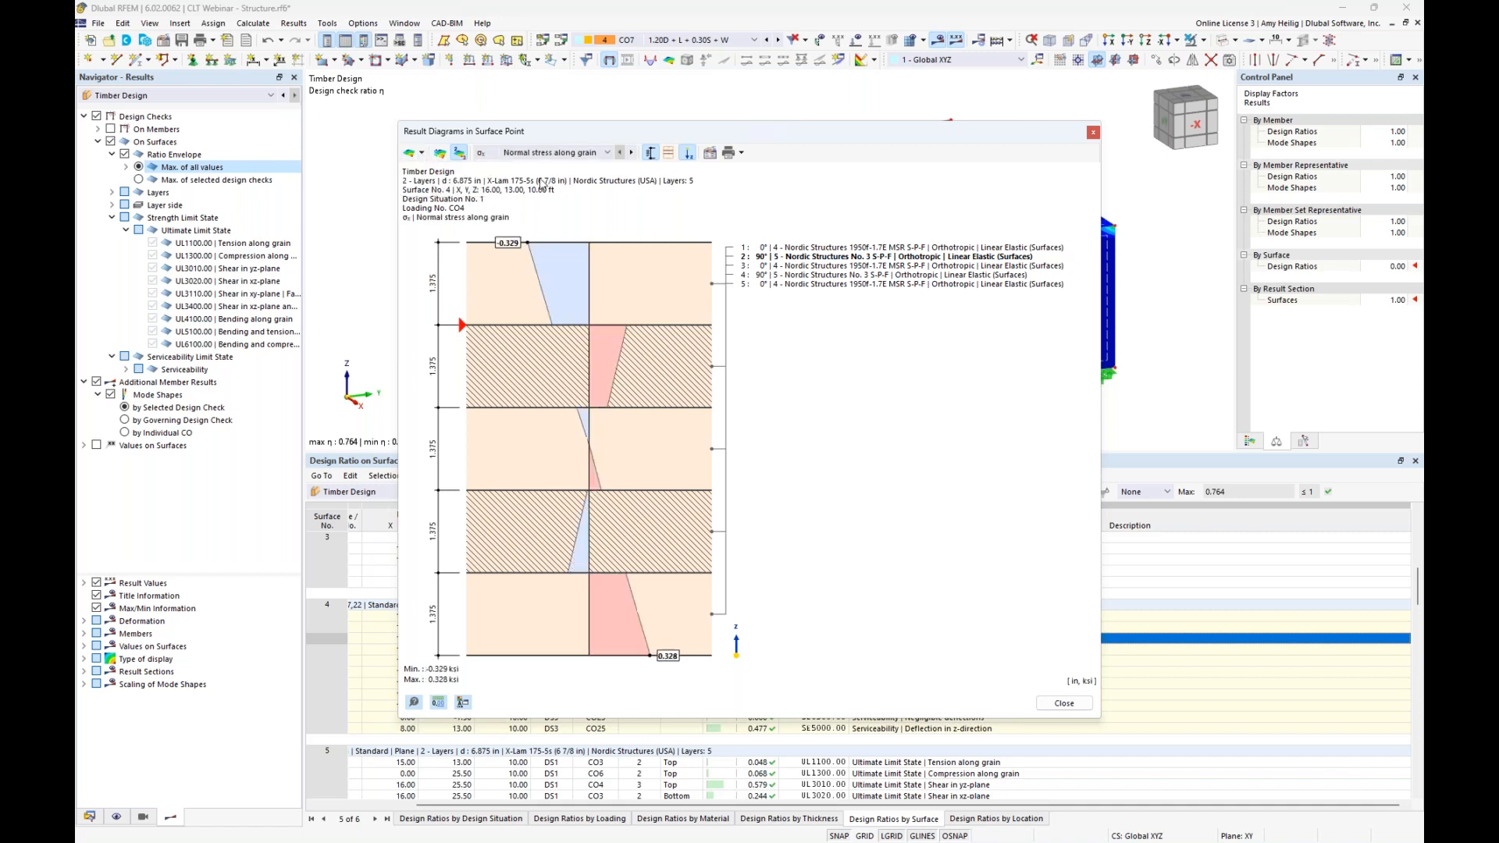
click(565, 153)
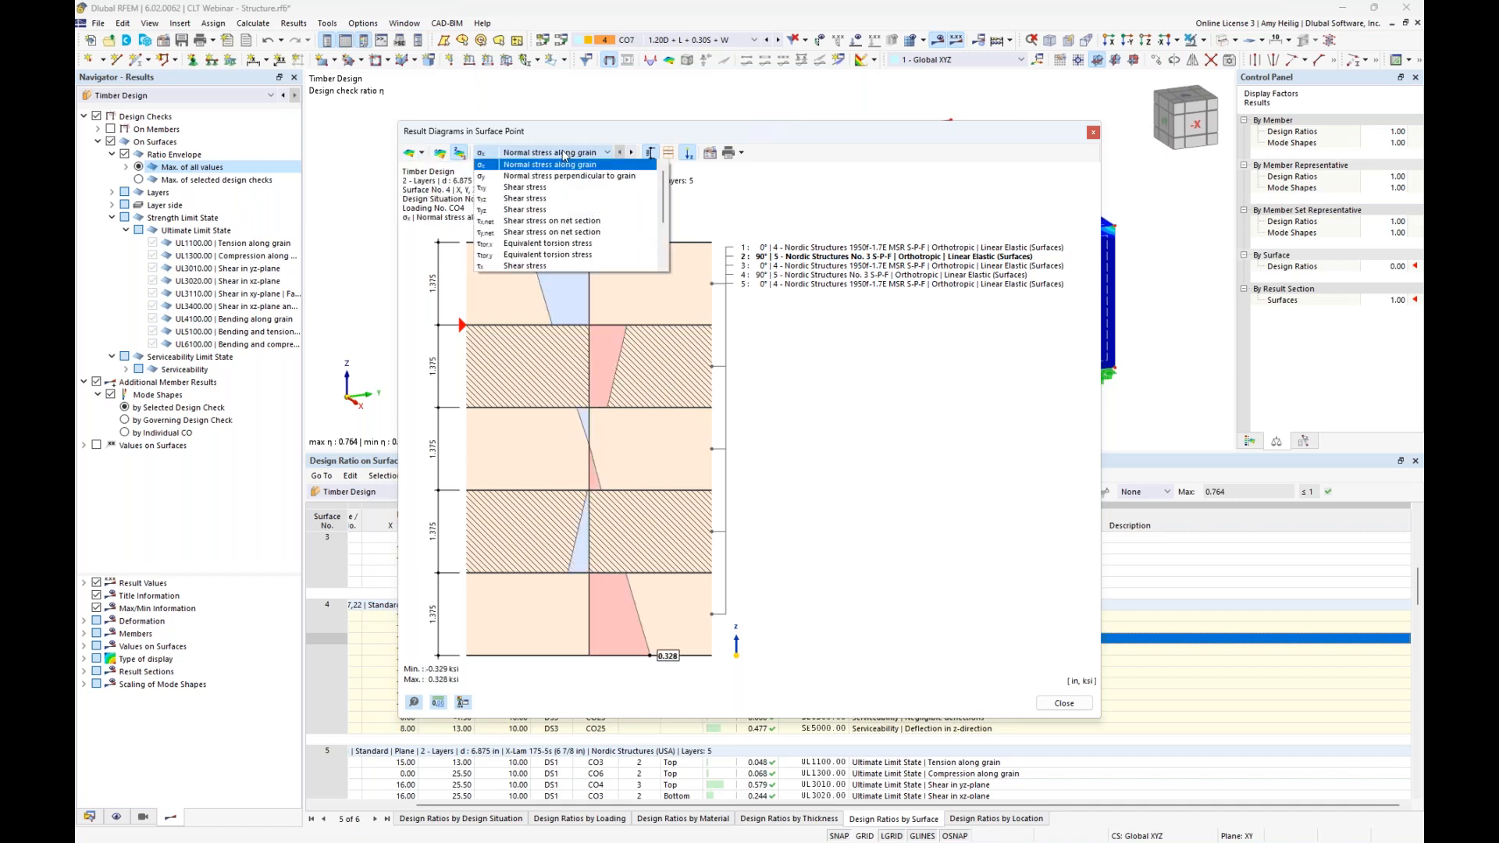
click(535, 211)
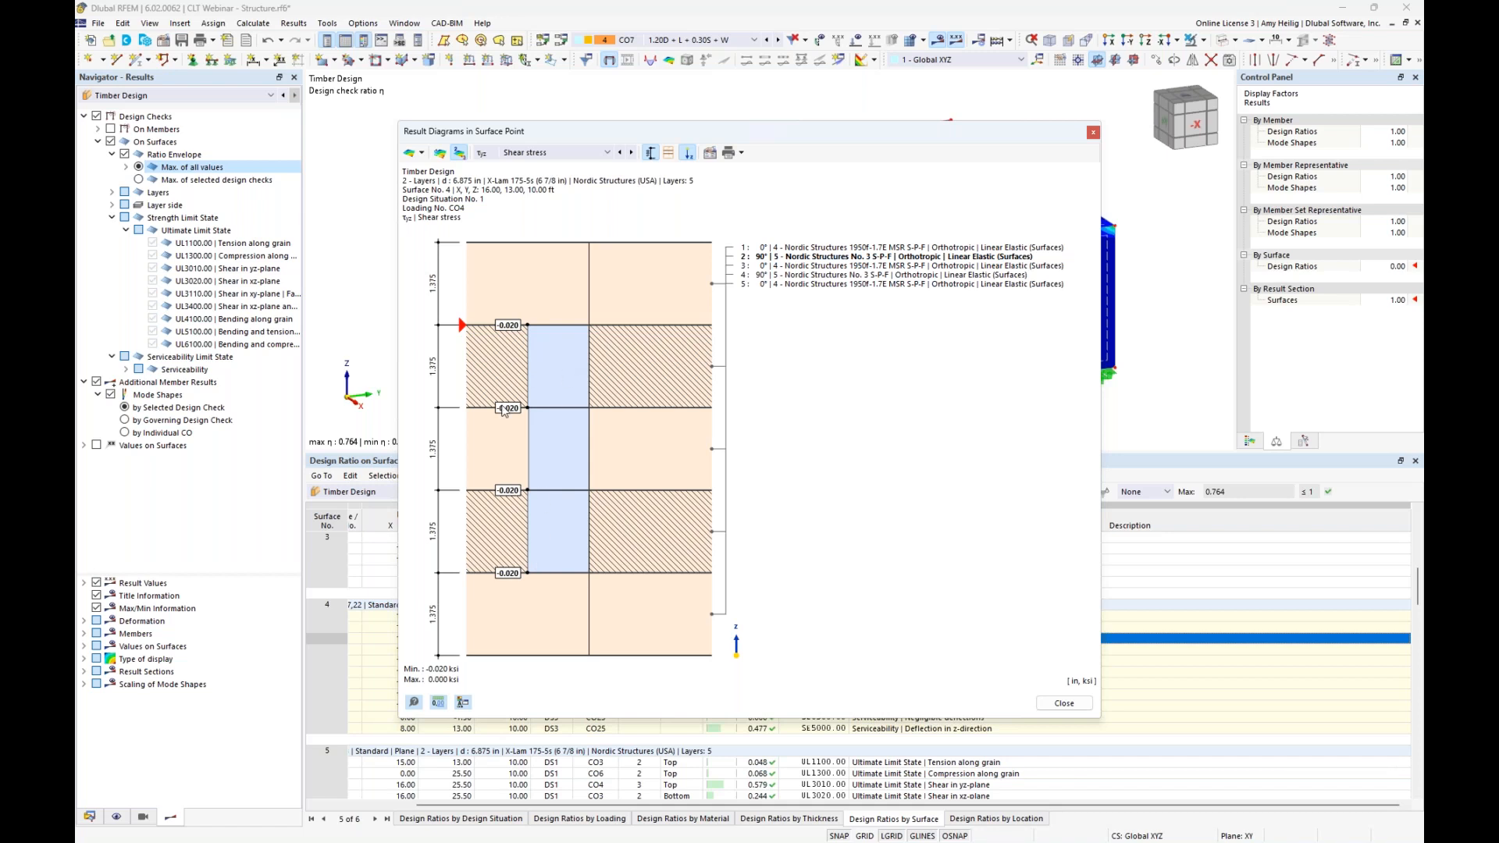
Examine the normal stress along grain and the shear stress listed below the equivalent torsion stresses, and close the surface point diagrams
click(595, 156)
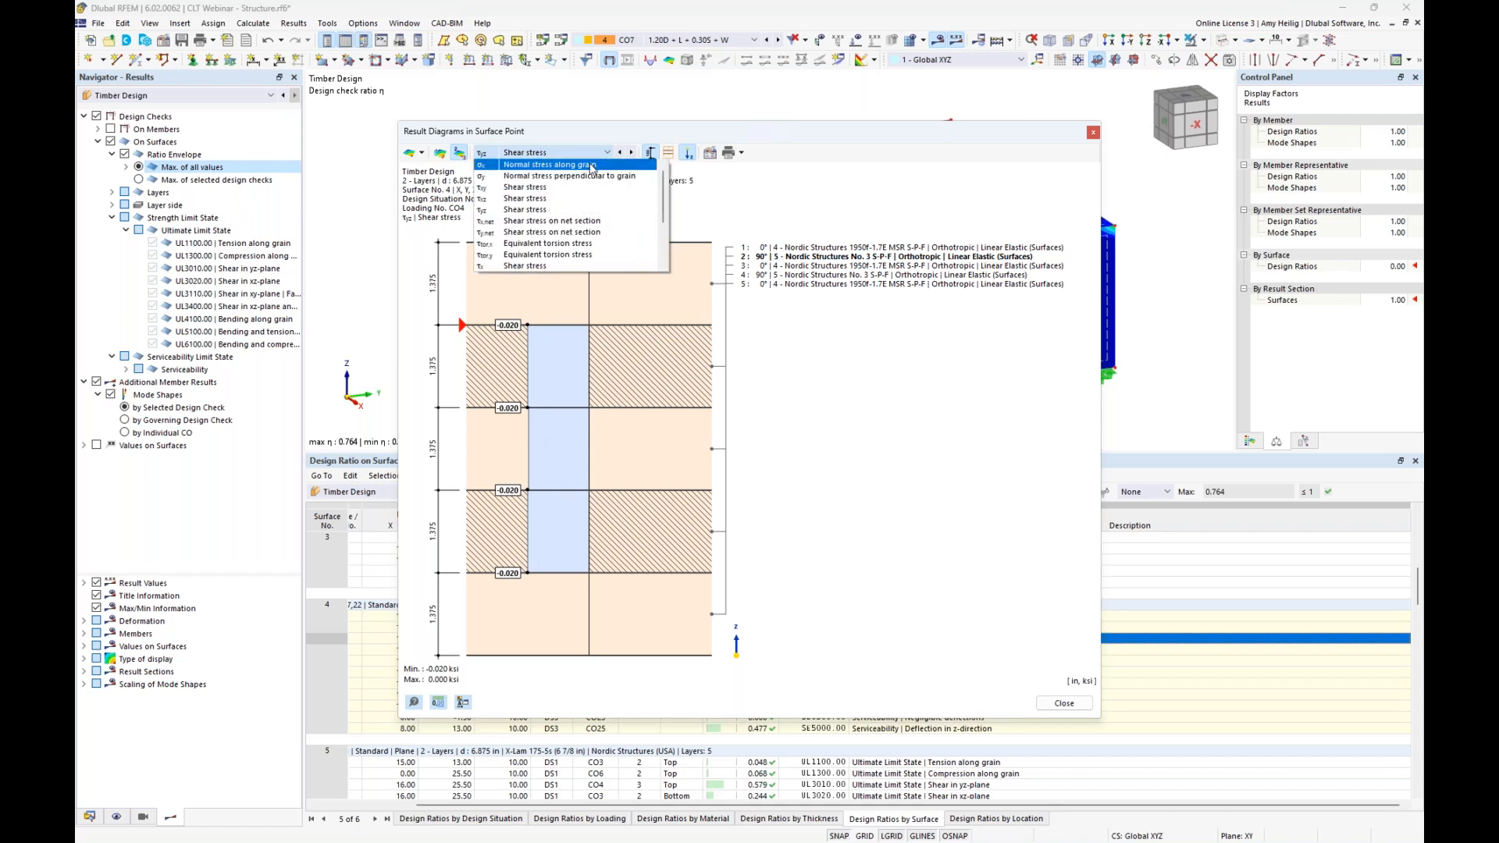
click(591, 166)
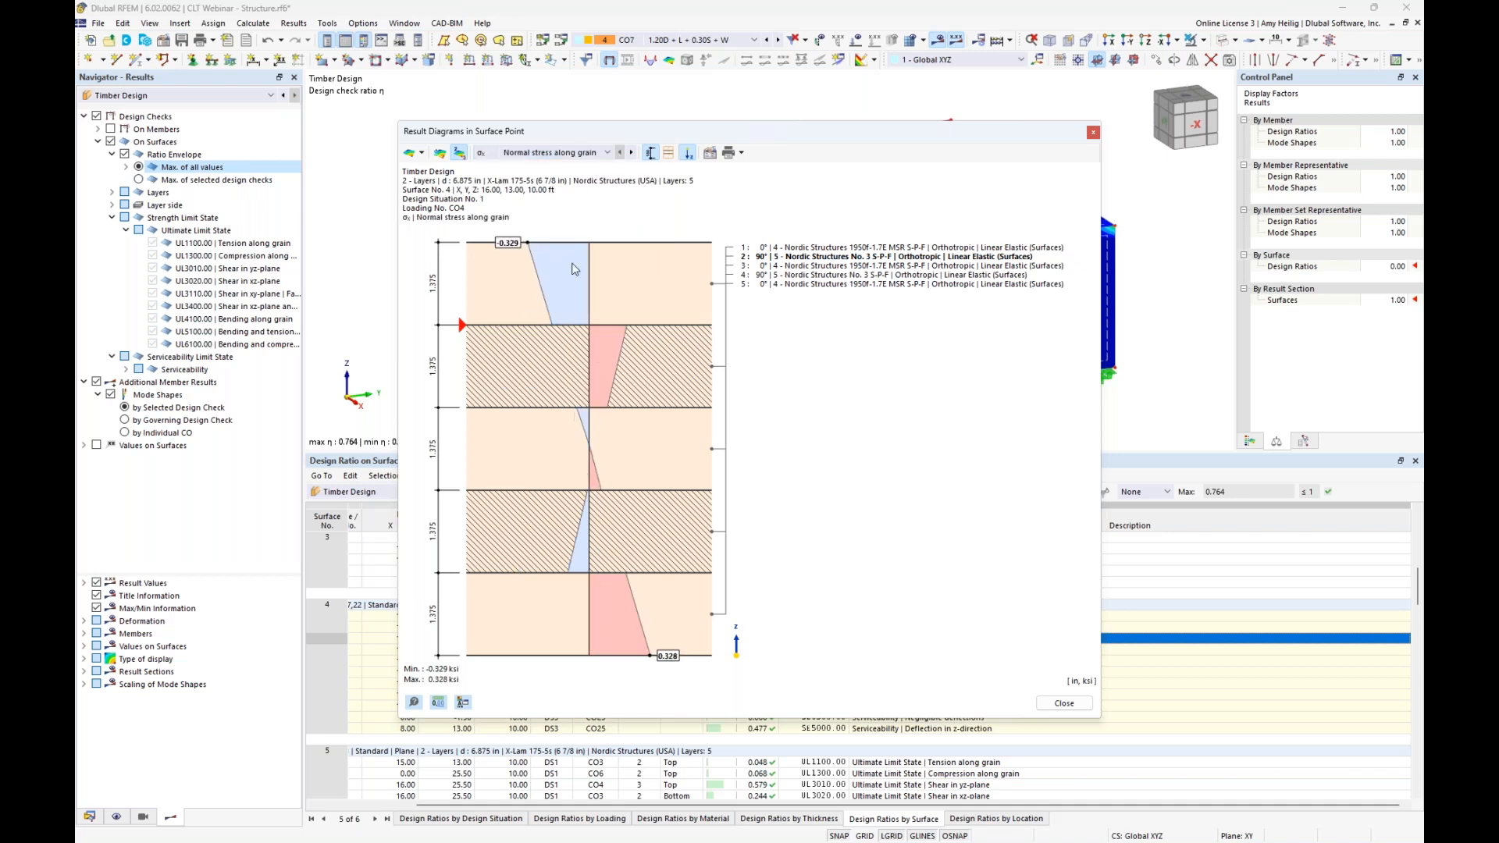
click(574, 153)
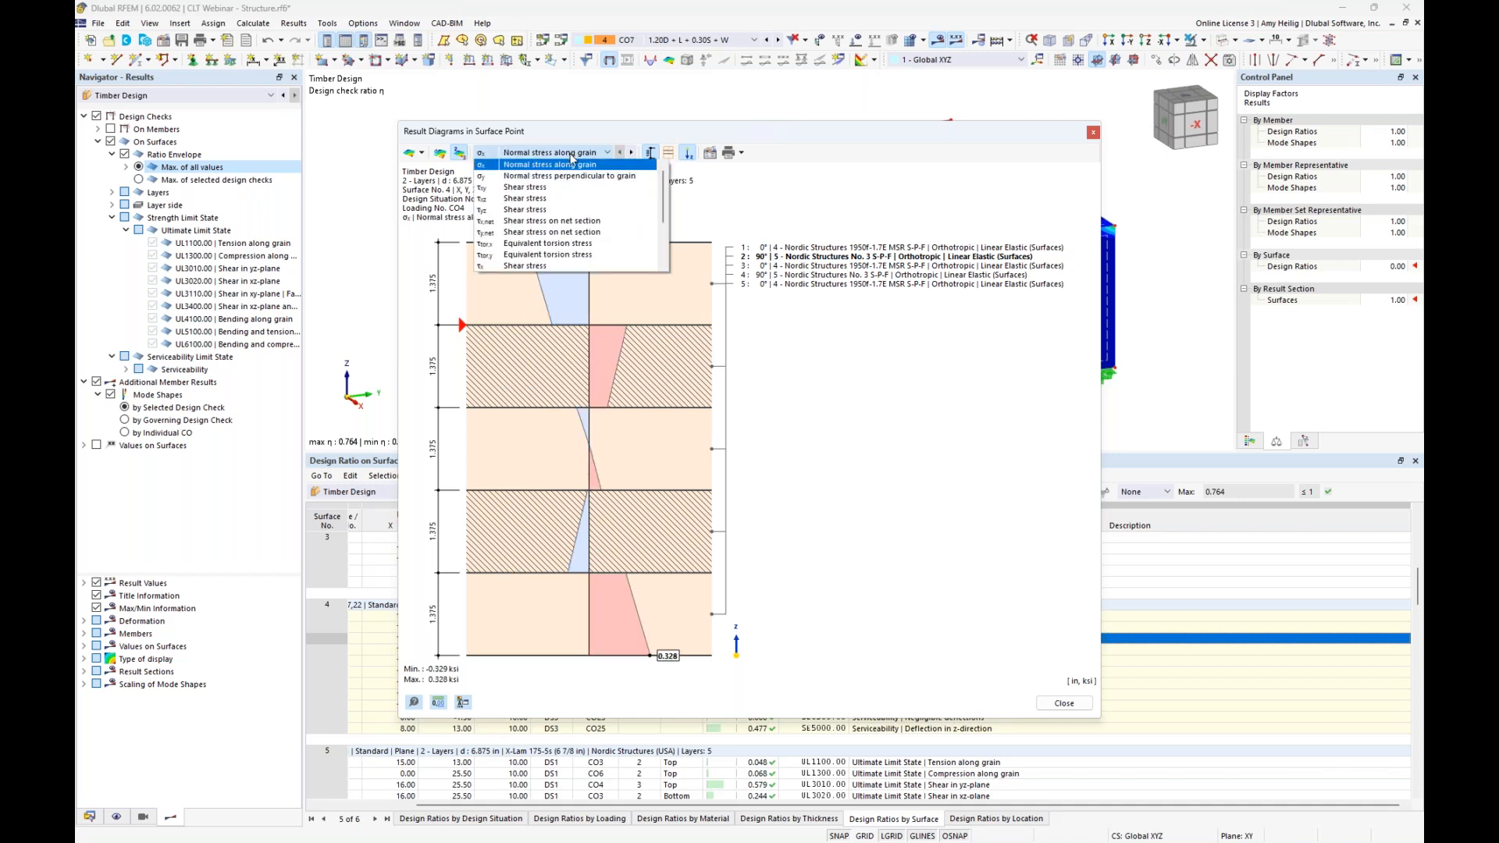
click(531, 271)
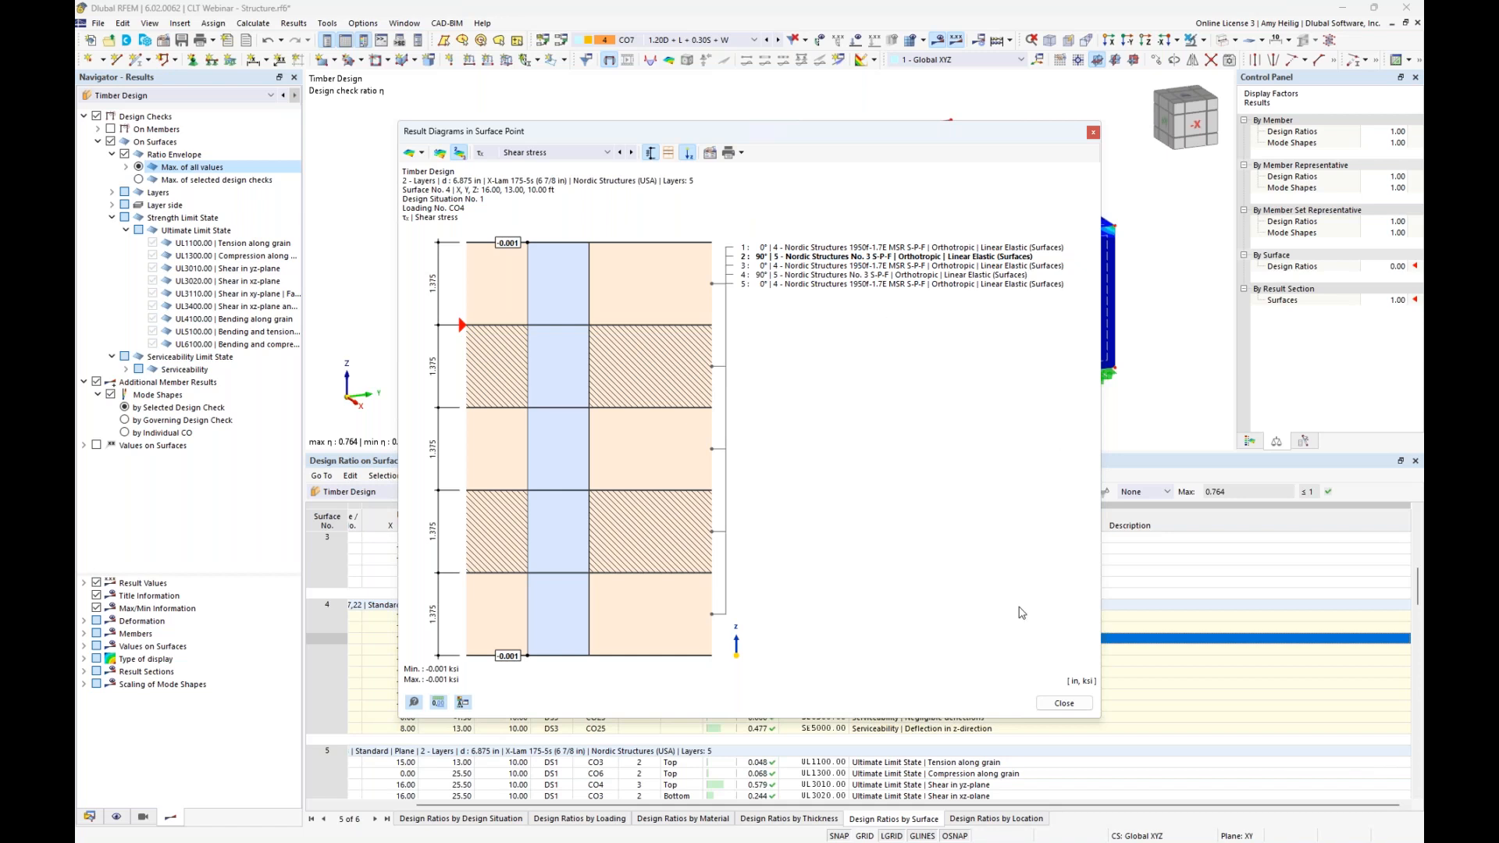
click(1064, 704)
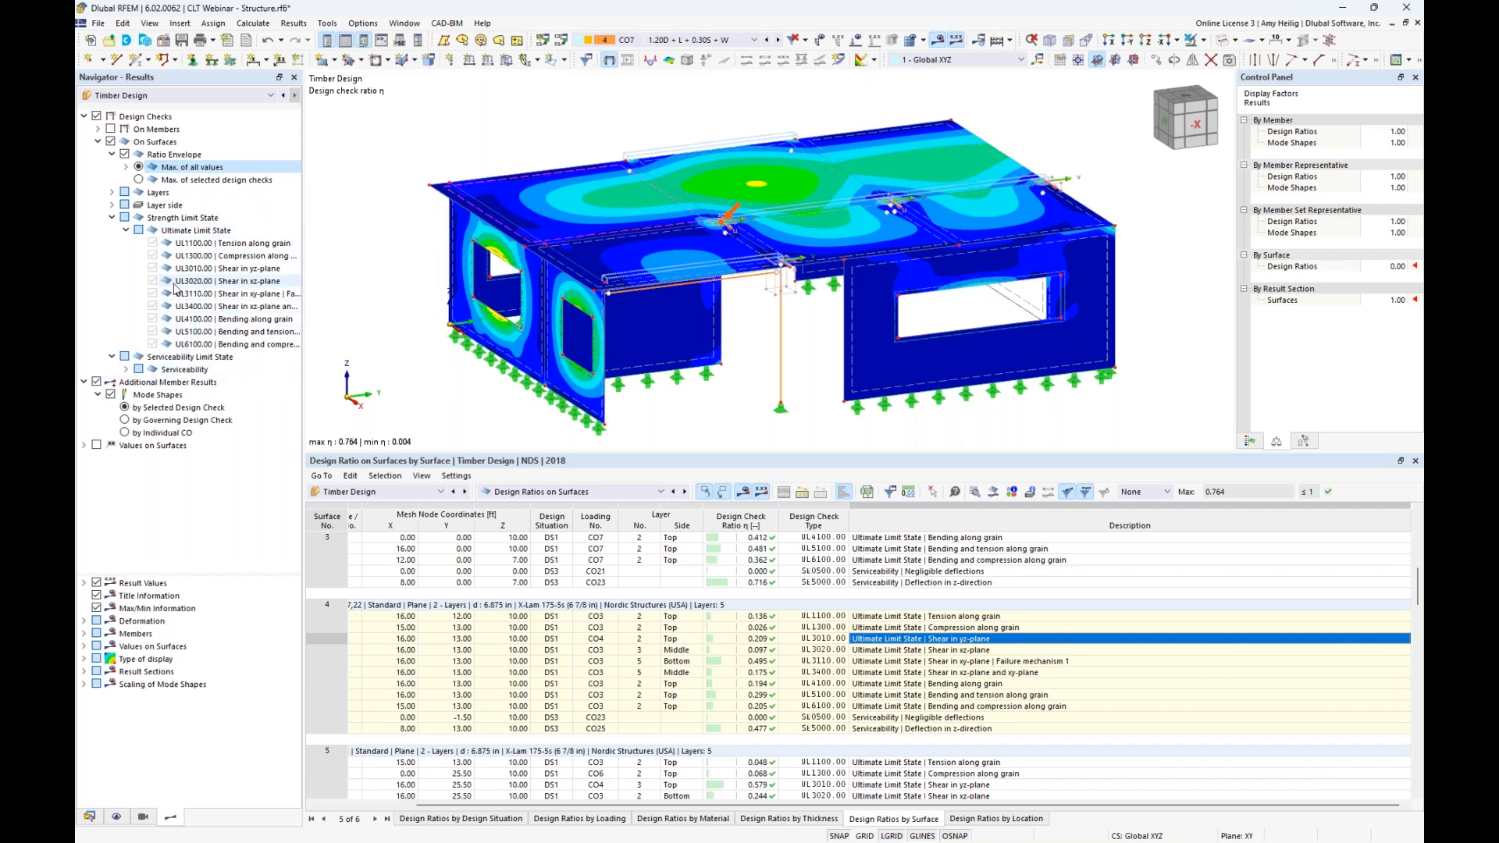
Display only the UL3010.00 shear in yz-plane ratios on the surfaces, without serviceability or additional member results, and inspect the column regions
click(139, 180)
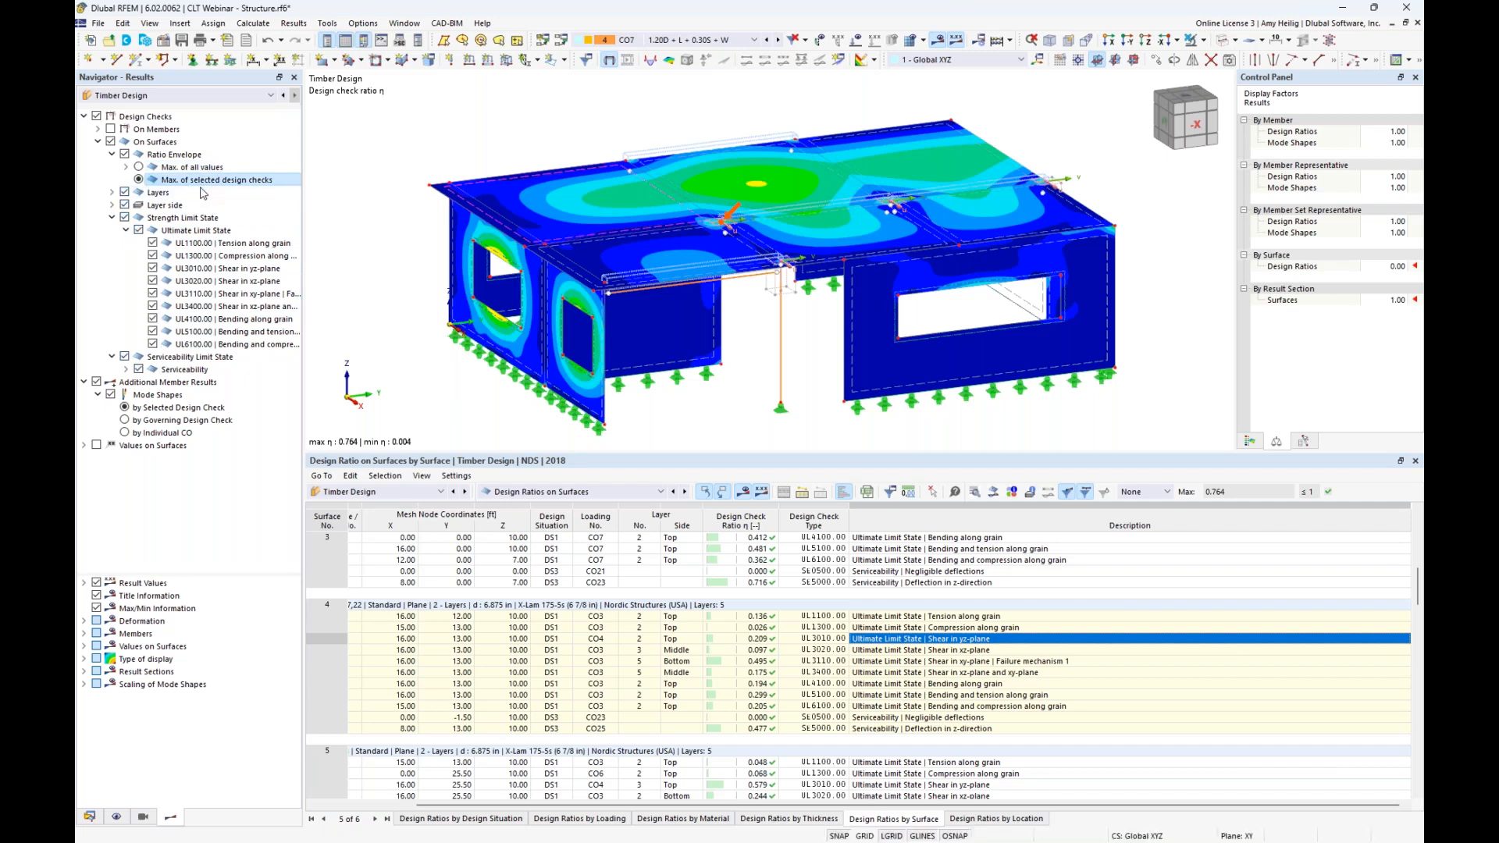
click(97, 382)
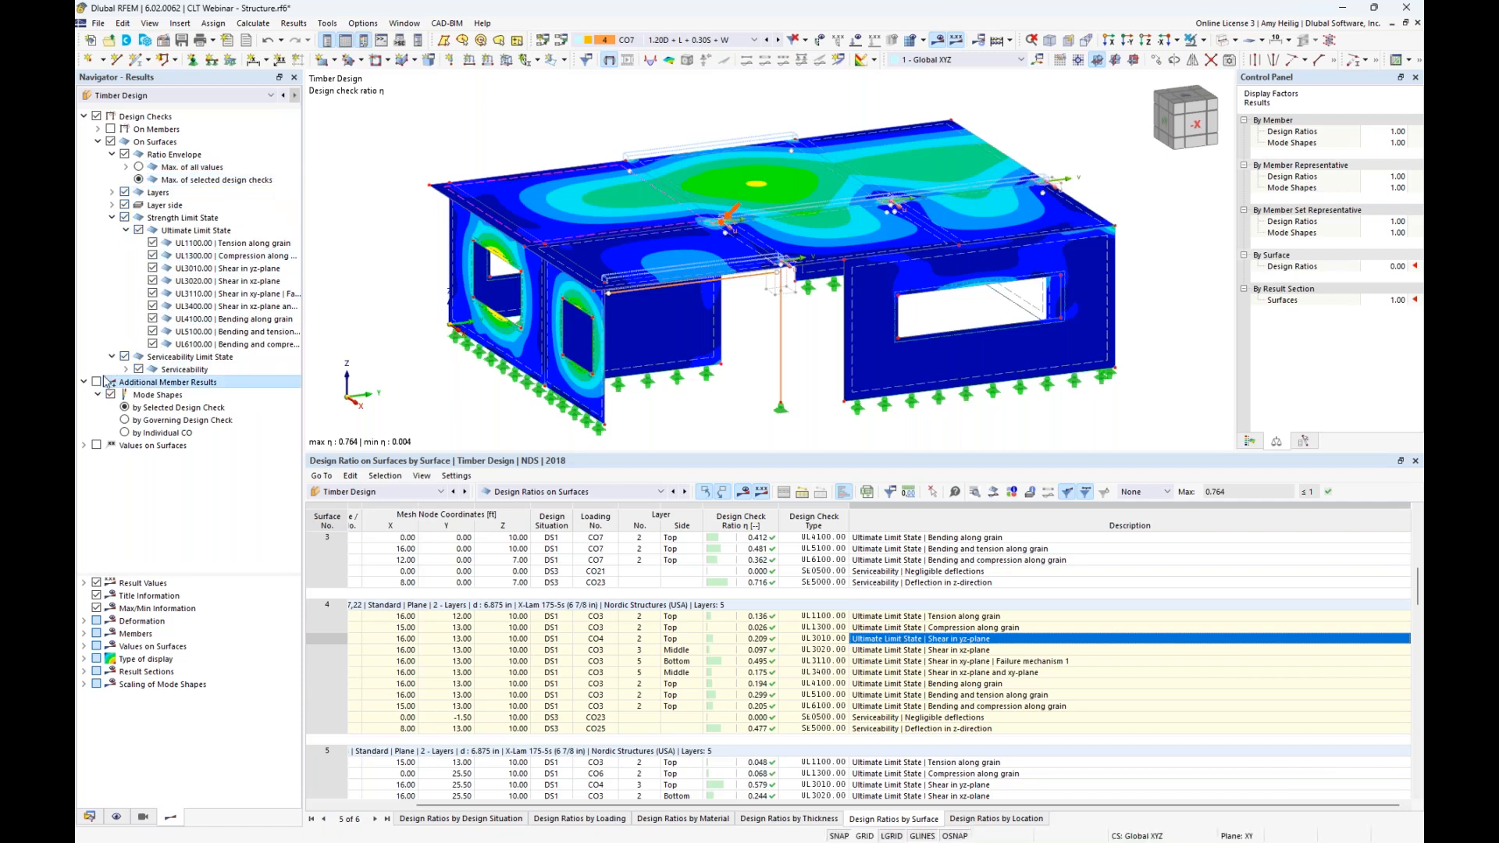
click(139, 231)
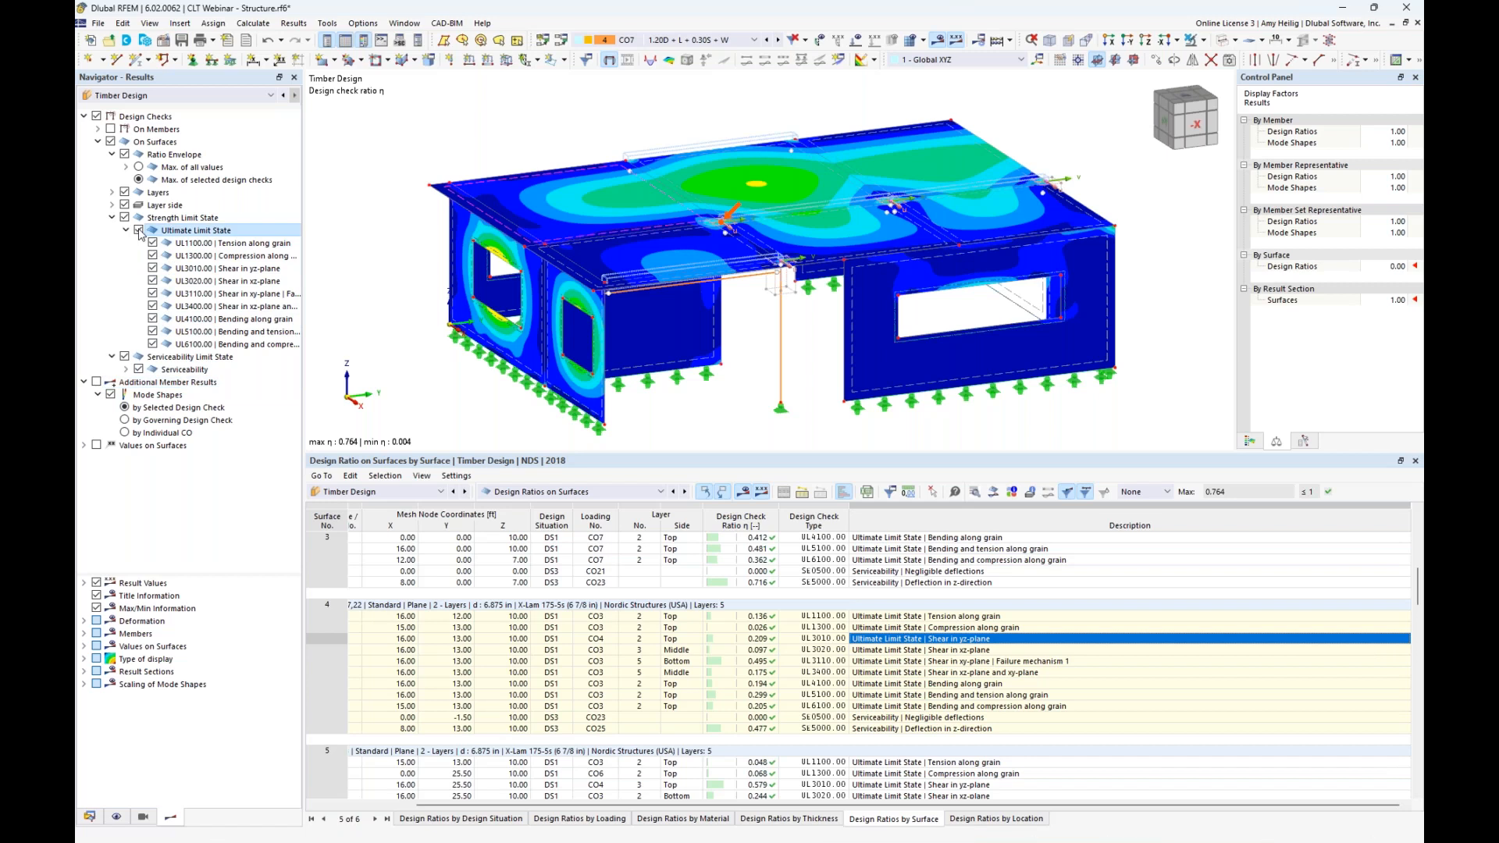
click(153, 269)
click(153, 268)
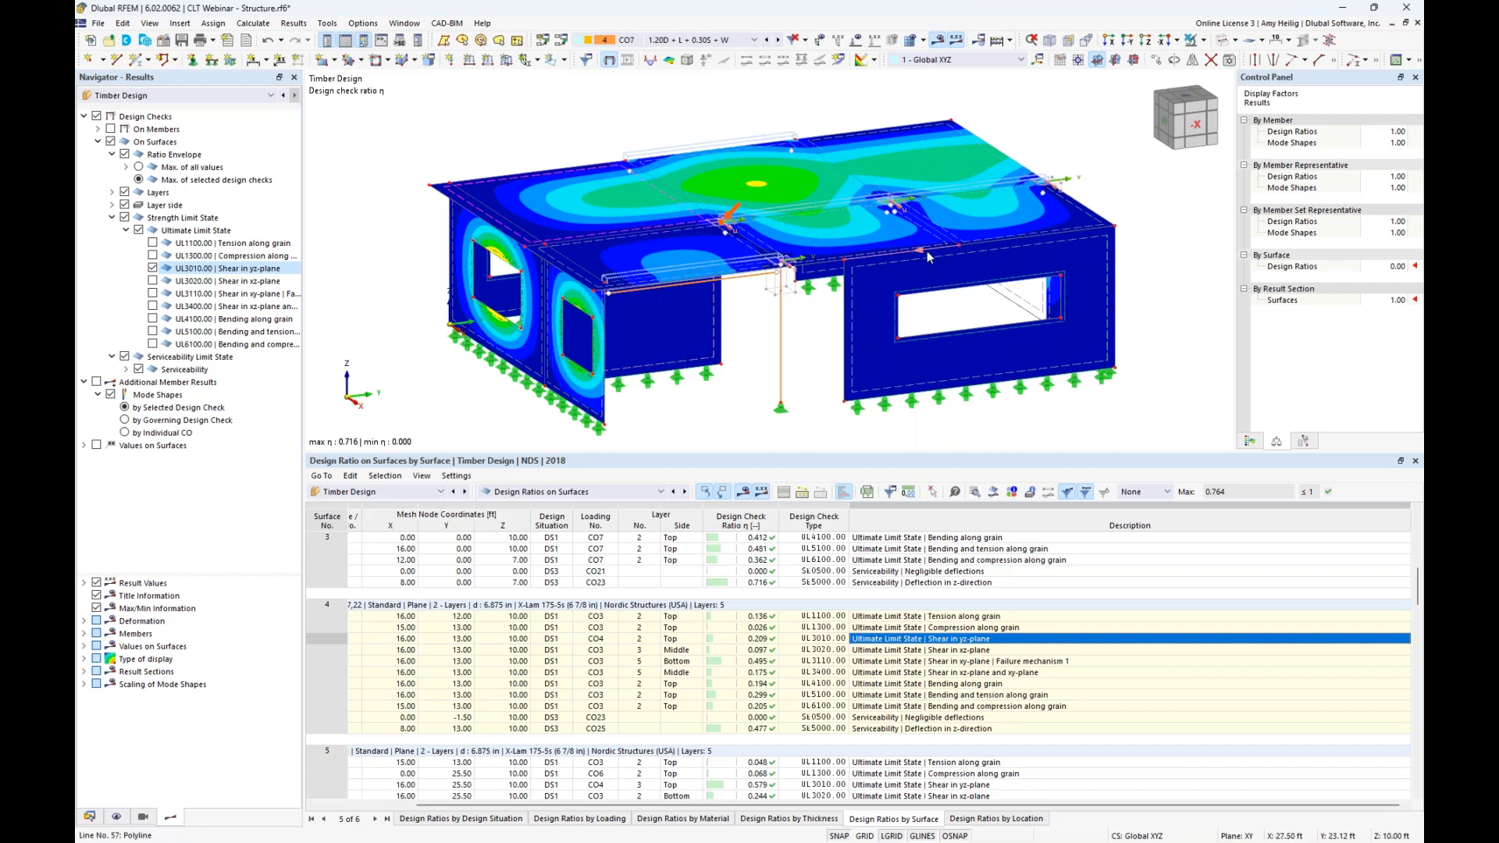
click(125, 358)
click(125, 356)
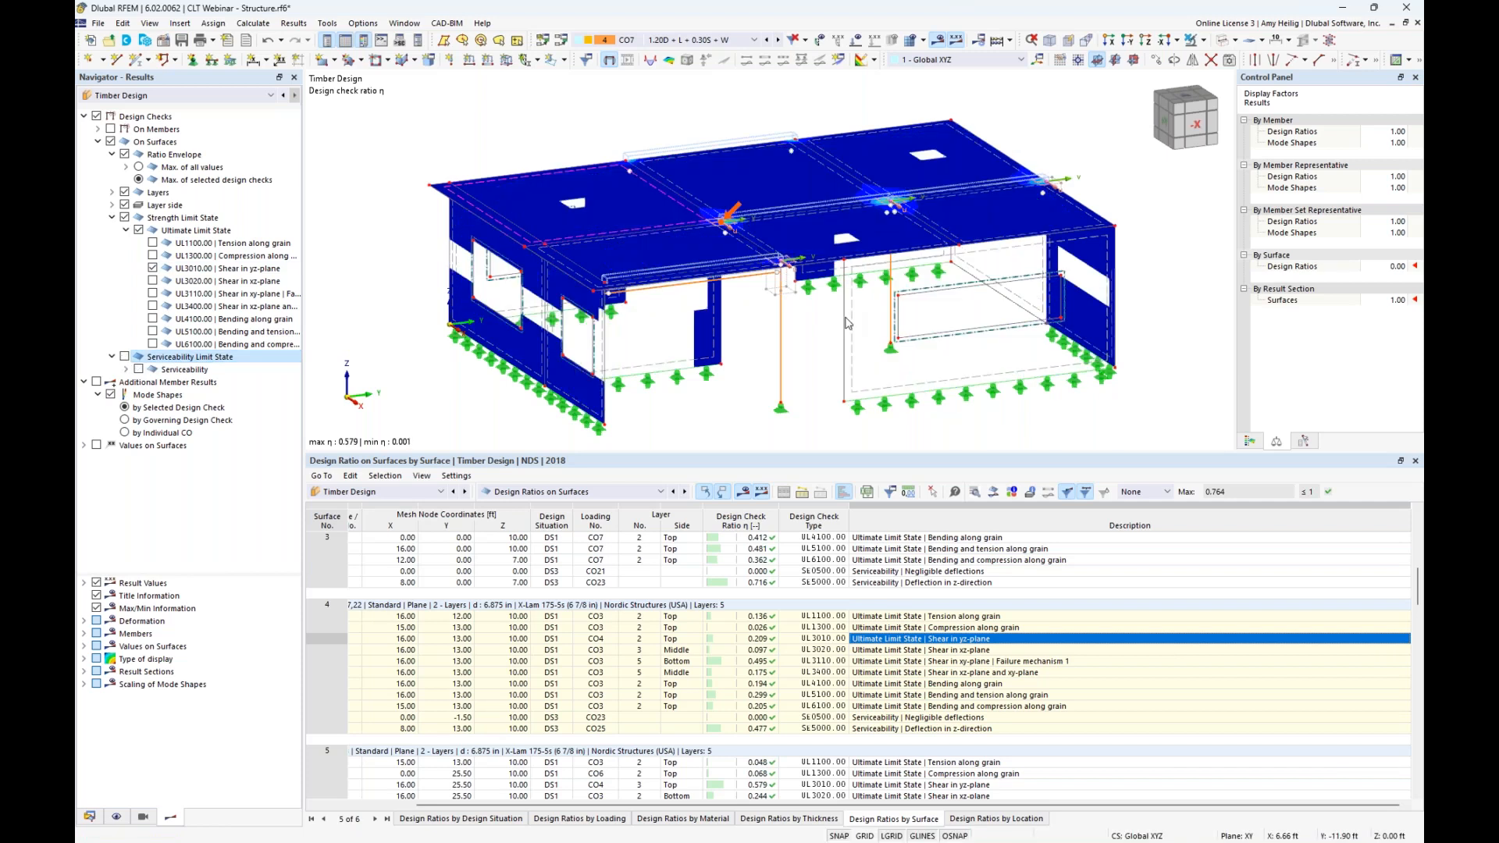
scroll(872, 213, up, 3)
scroll(872, 213, up, 2)
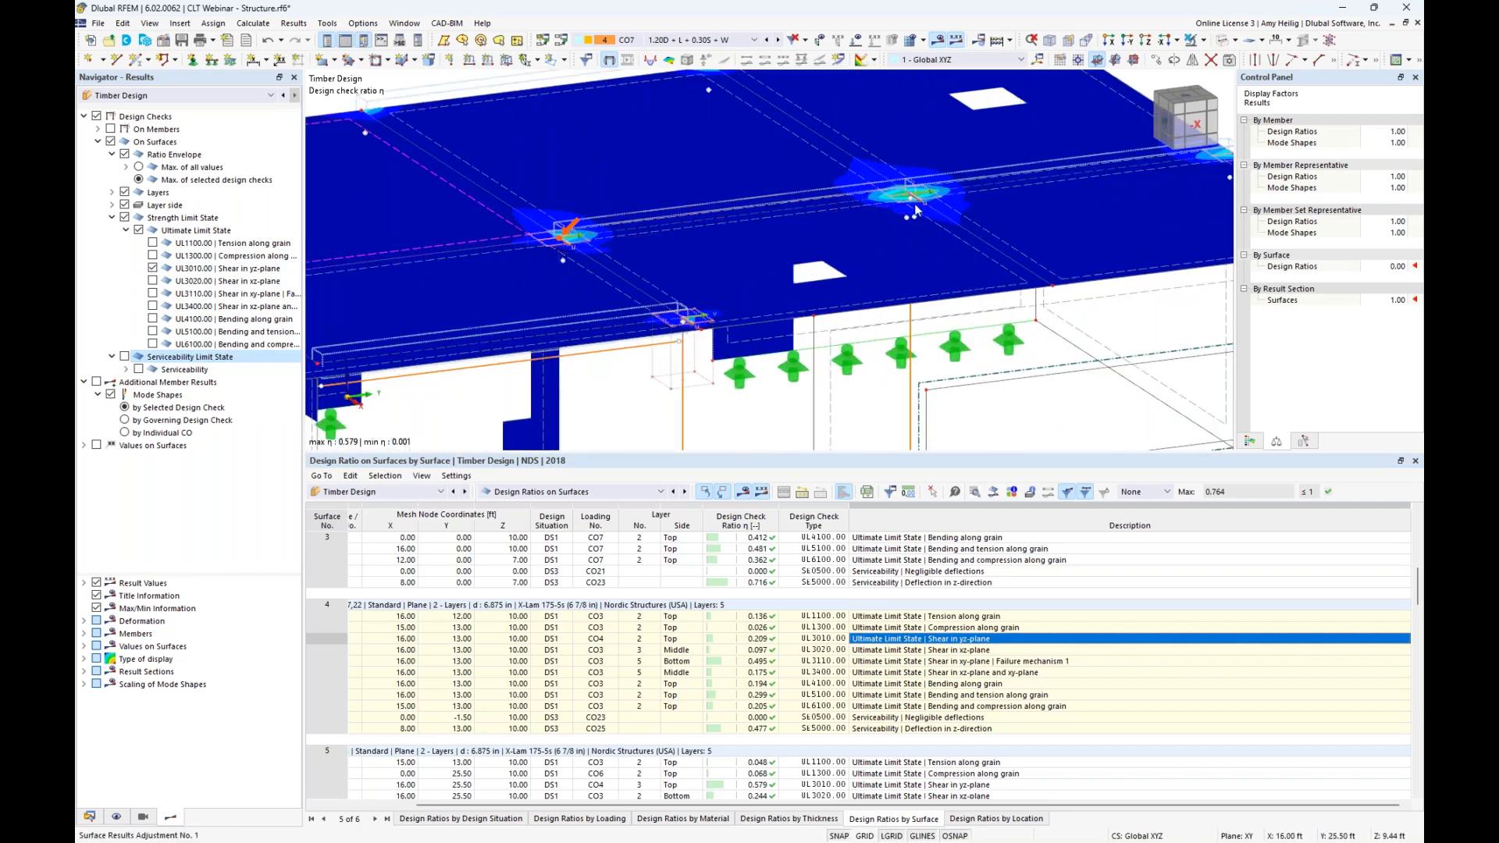
scroll(673, 296, down, 2)
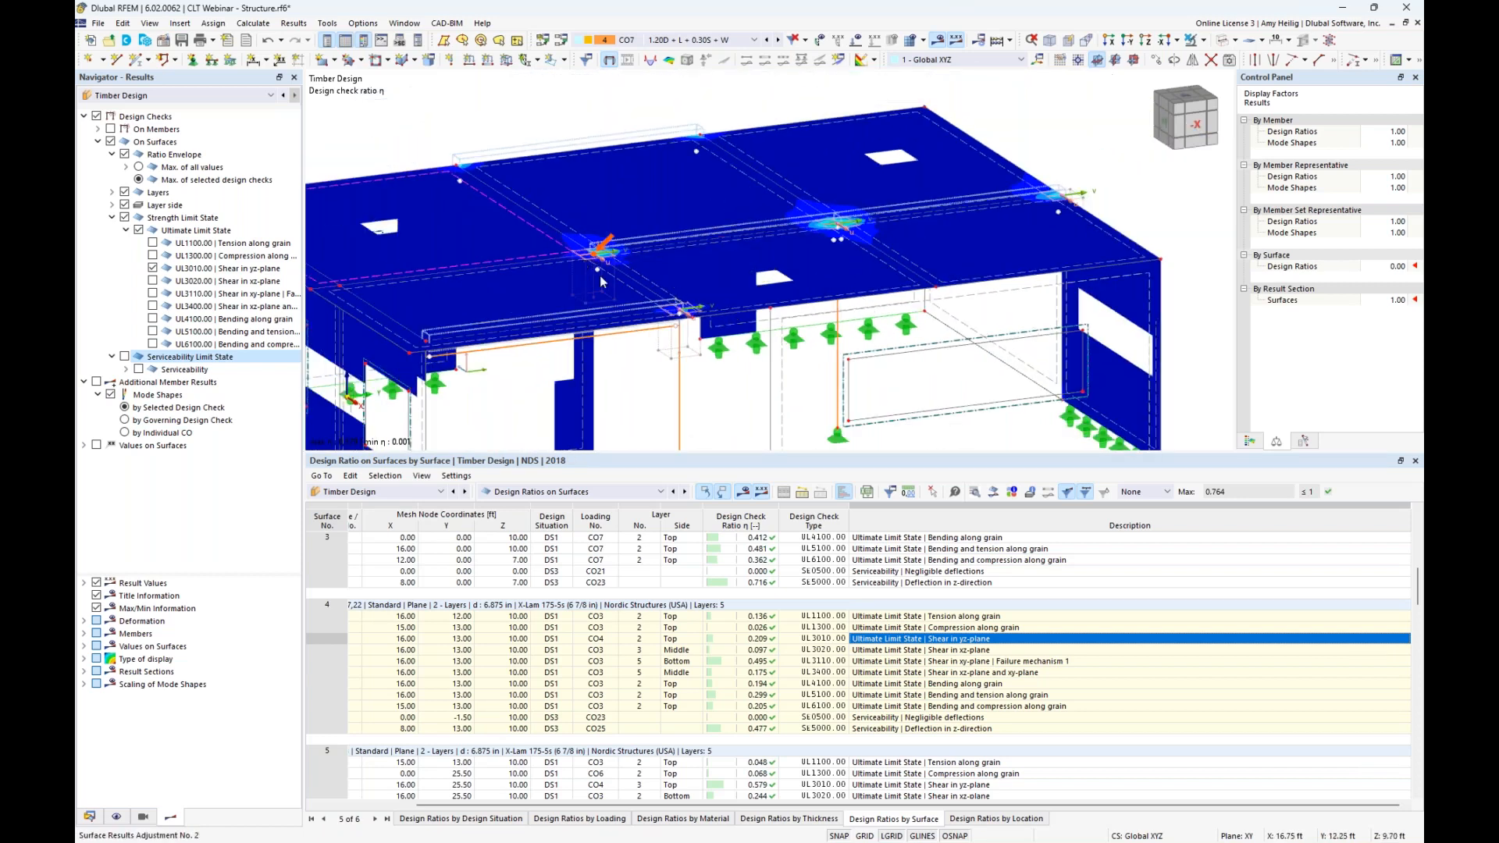
Display only the serviceability limit state ratios on the surfaces instead of the strength checks, with the color scale shown
click(124, 218)
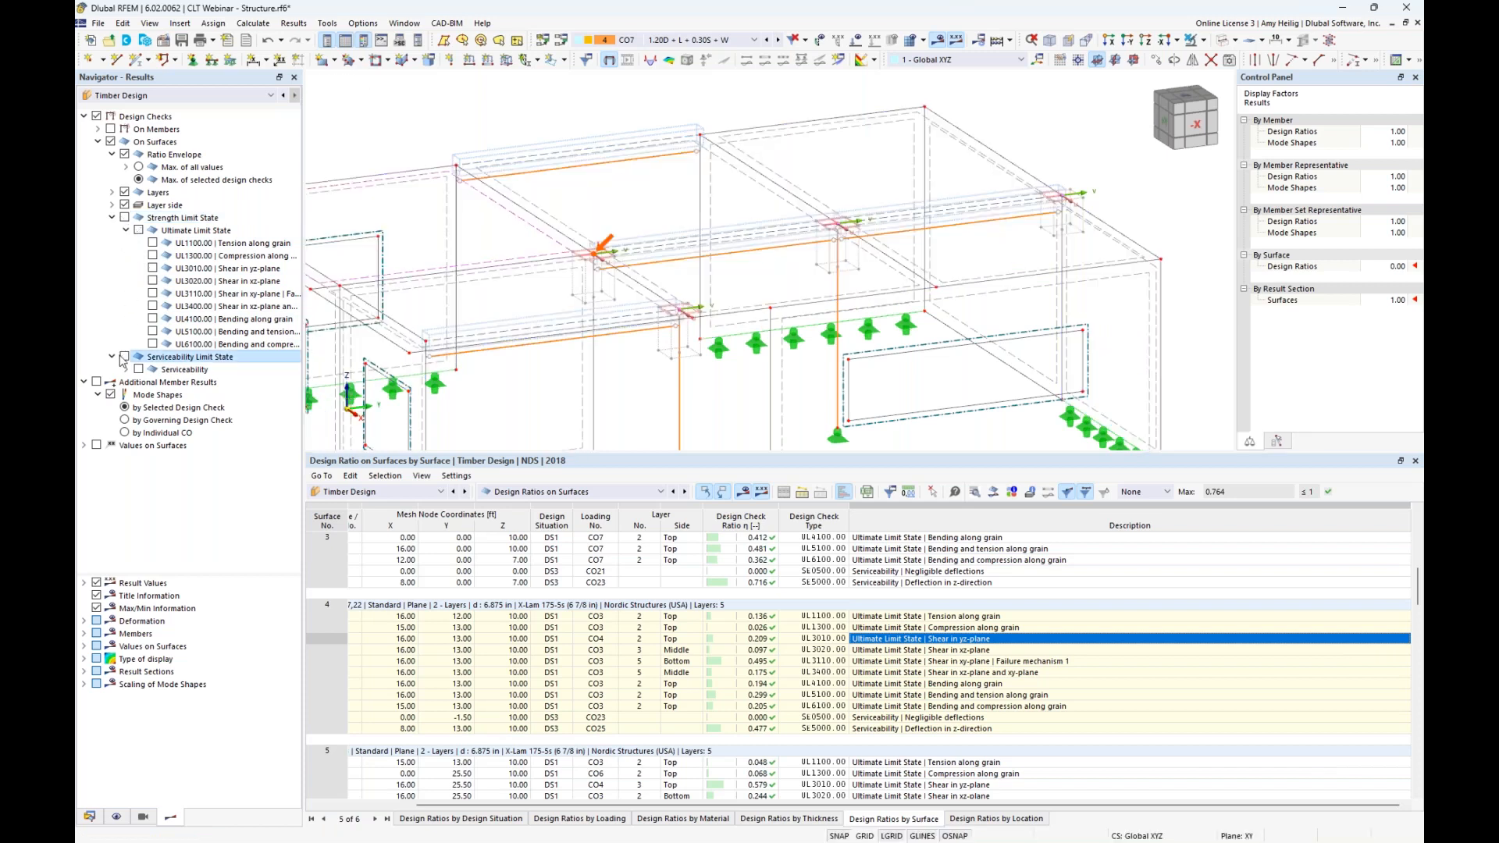
click(124, 357)
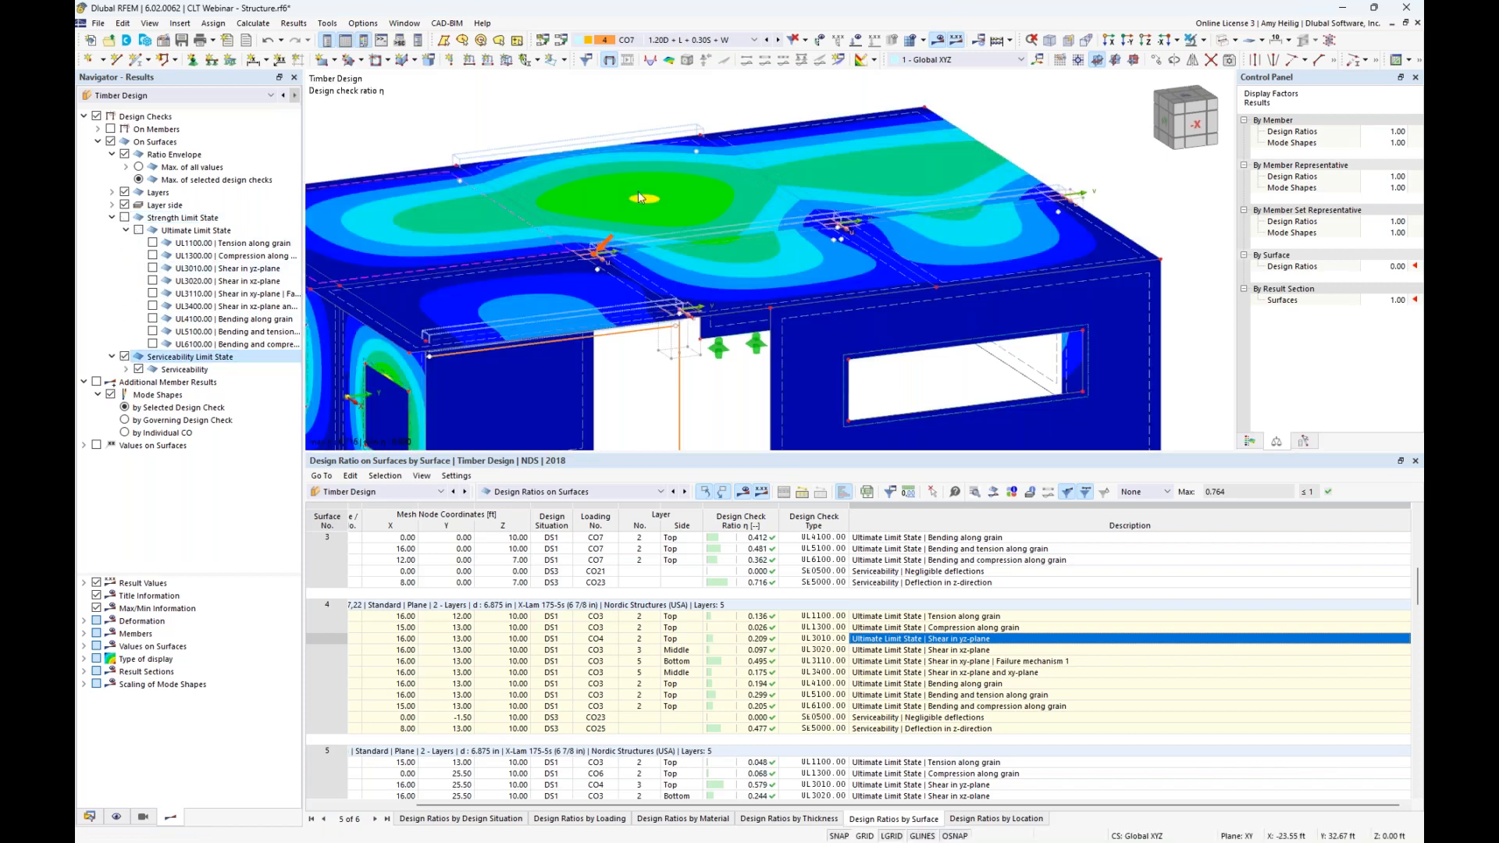
click(1248, 441)
middle_drag(624, 340, 675, 337)
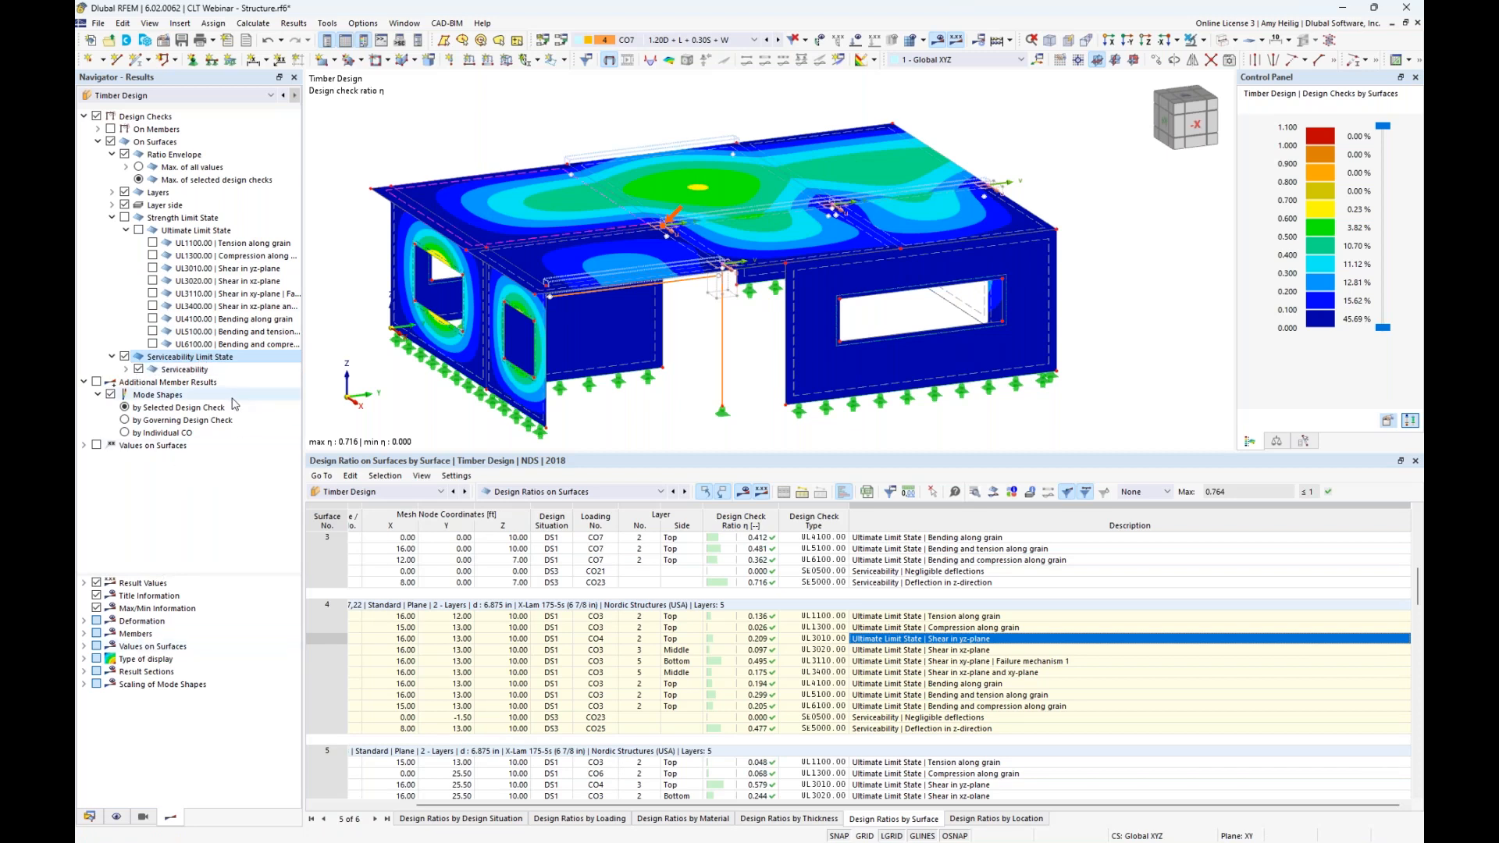
Switch to the static analysis results and display the total displacement |u| for CO2 (1.20D + 1.60L)
click(166, 97)
click(161, 108)
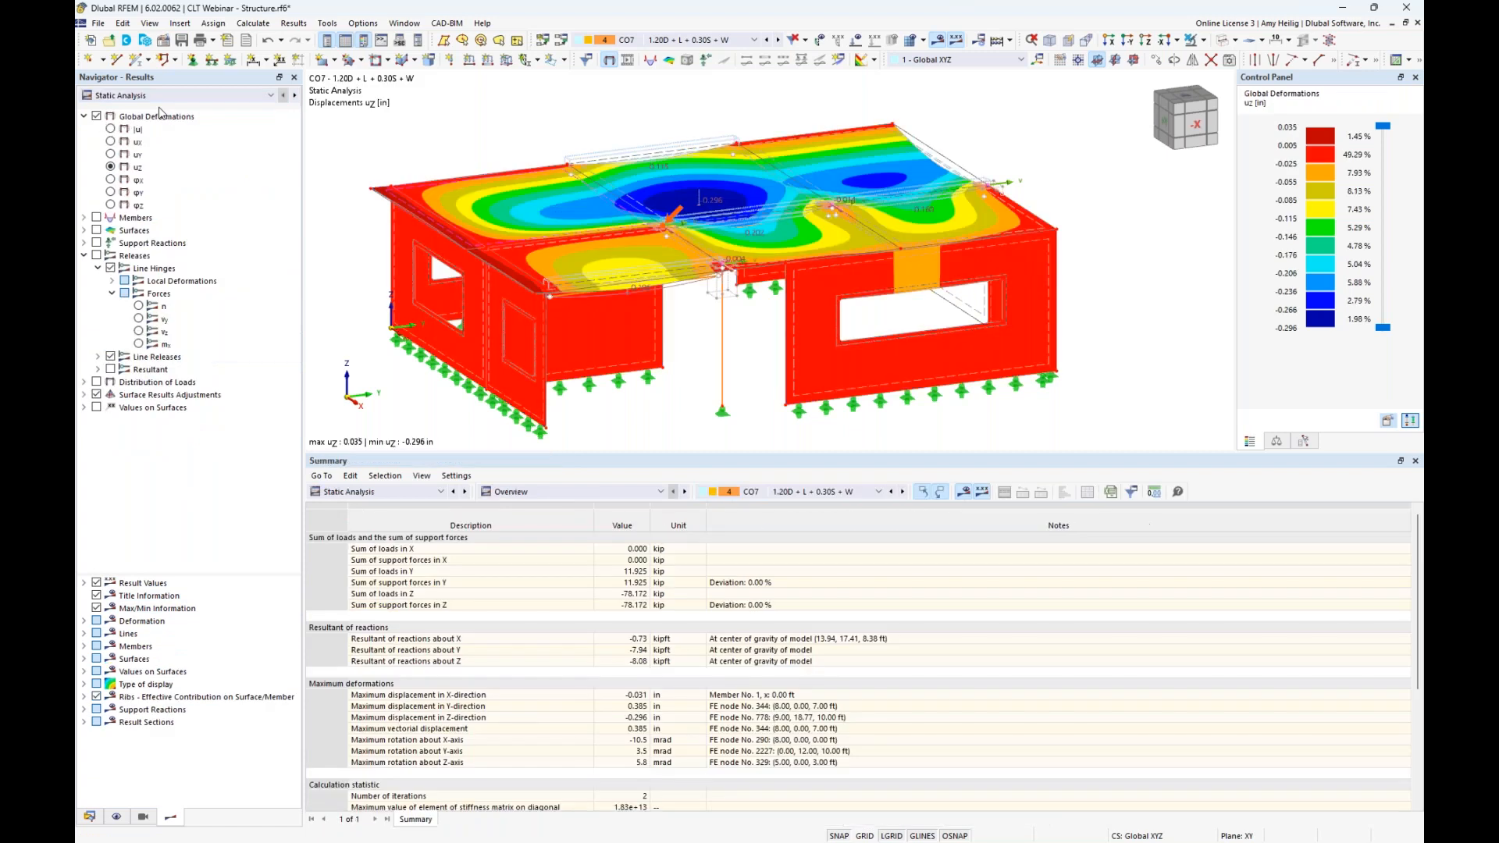
click(110, 129)
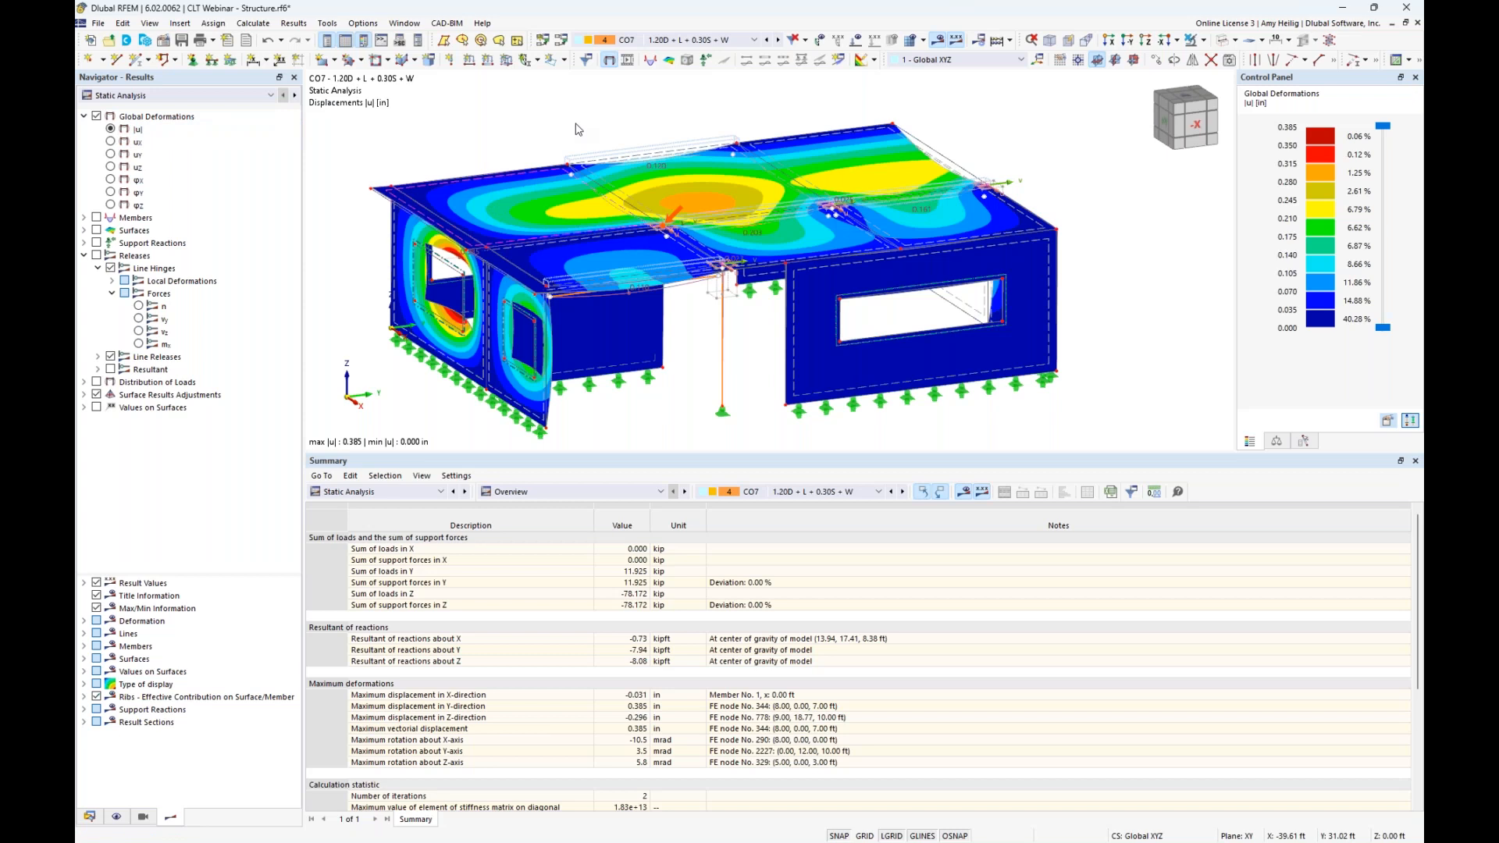
click(687, 40)
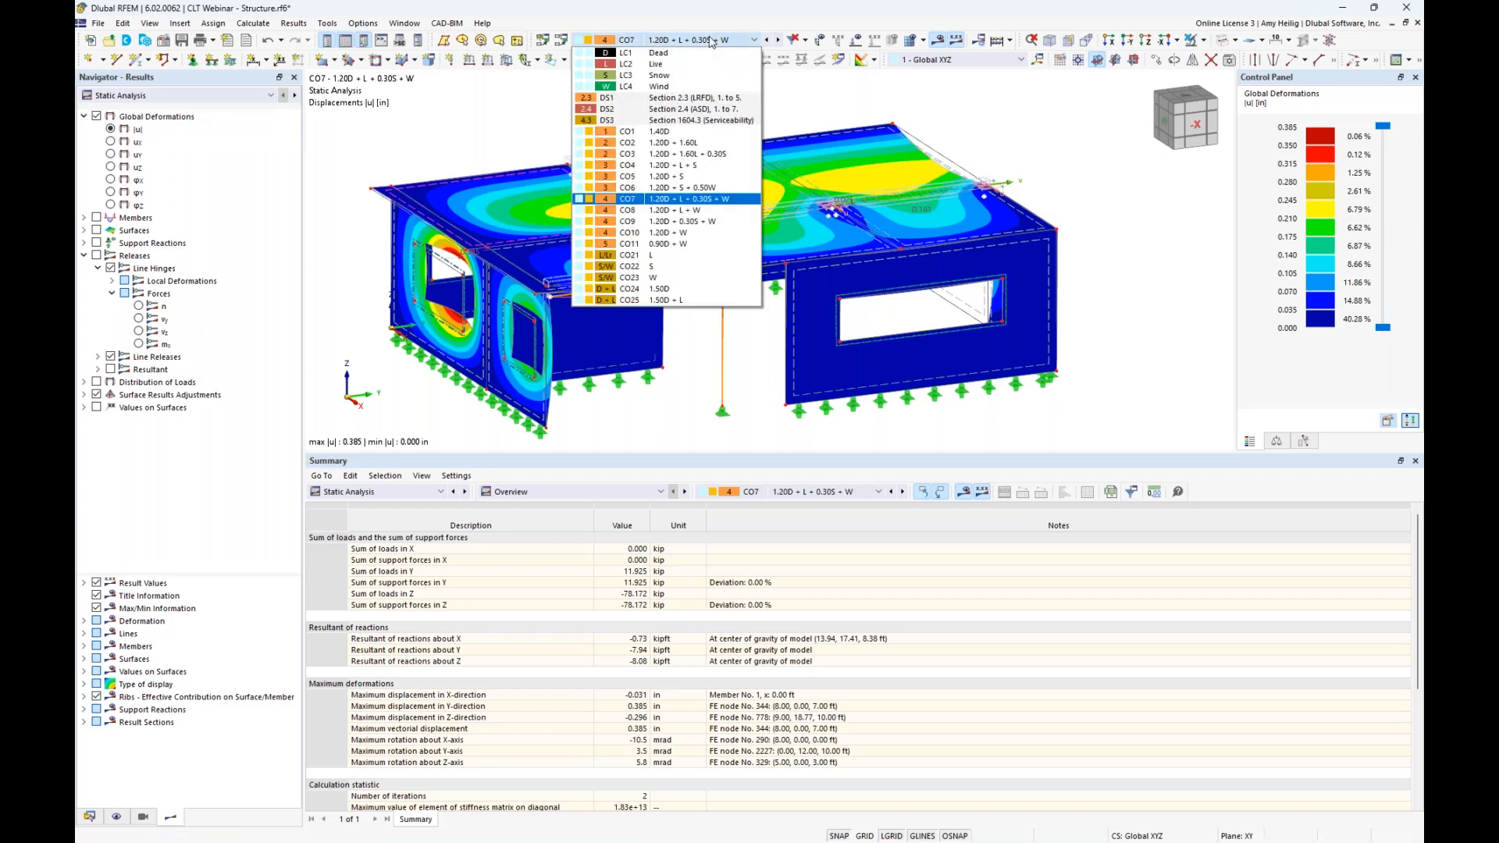
click(703, 144)
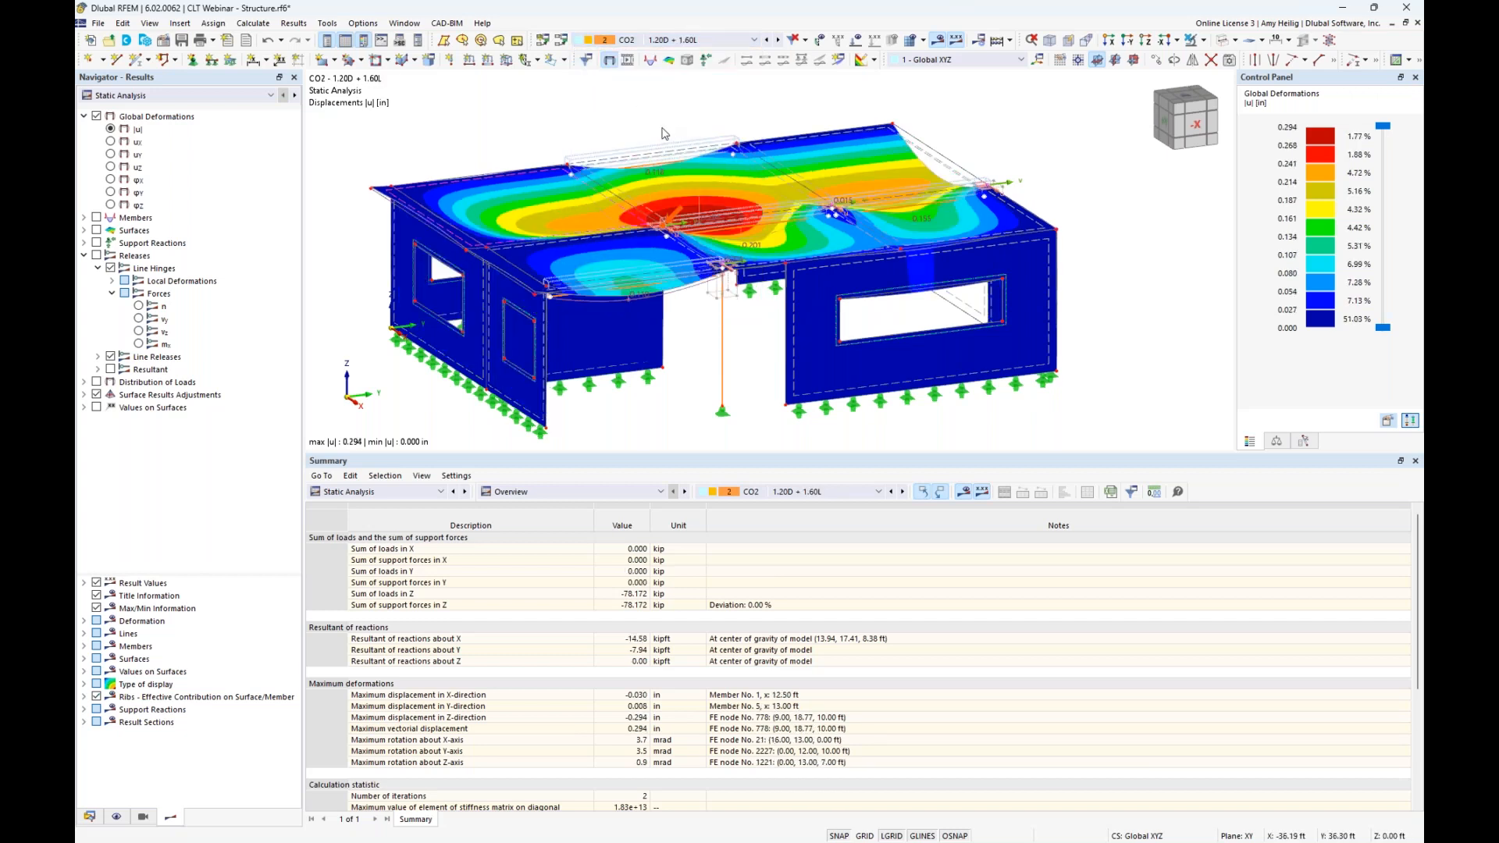
scroll(693, 136, down, 2)
ctrl+middle_drag(501, 168, 689, 116)
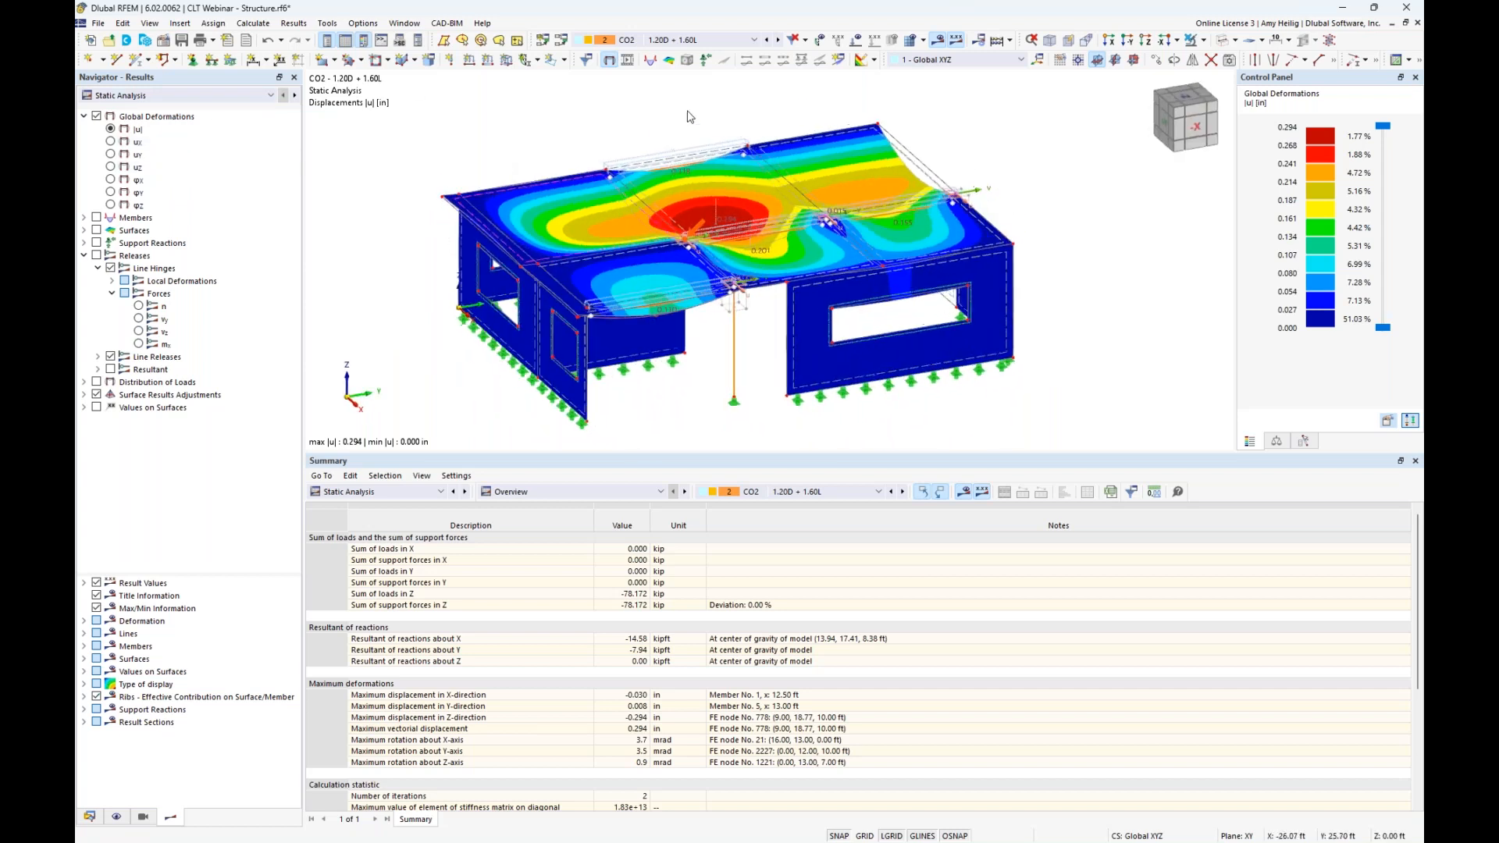
Compare the total displacements of the load combinations from CO2 through CO6, and return to CO2
click(778, 41)
click(779, 42)
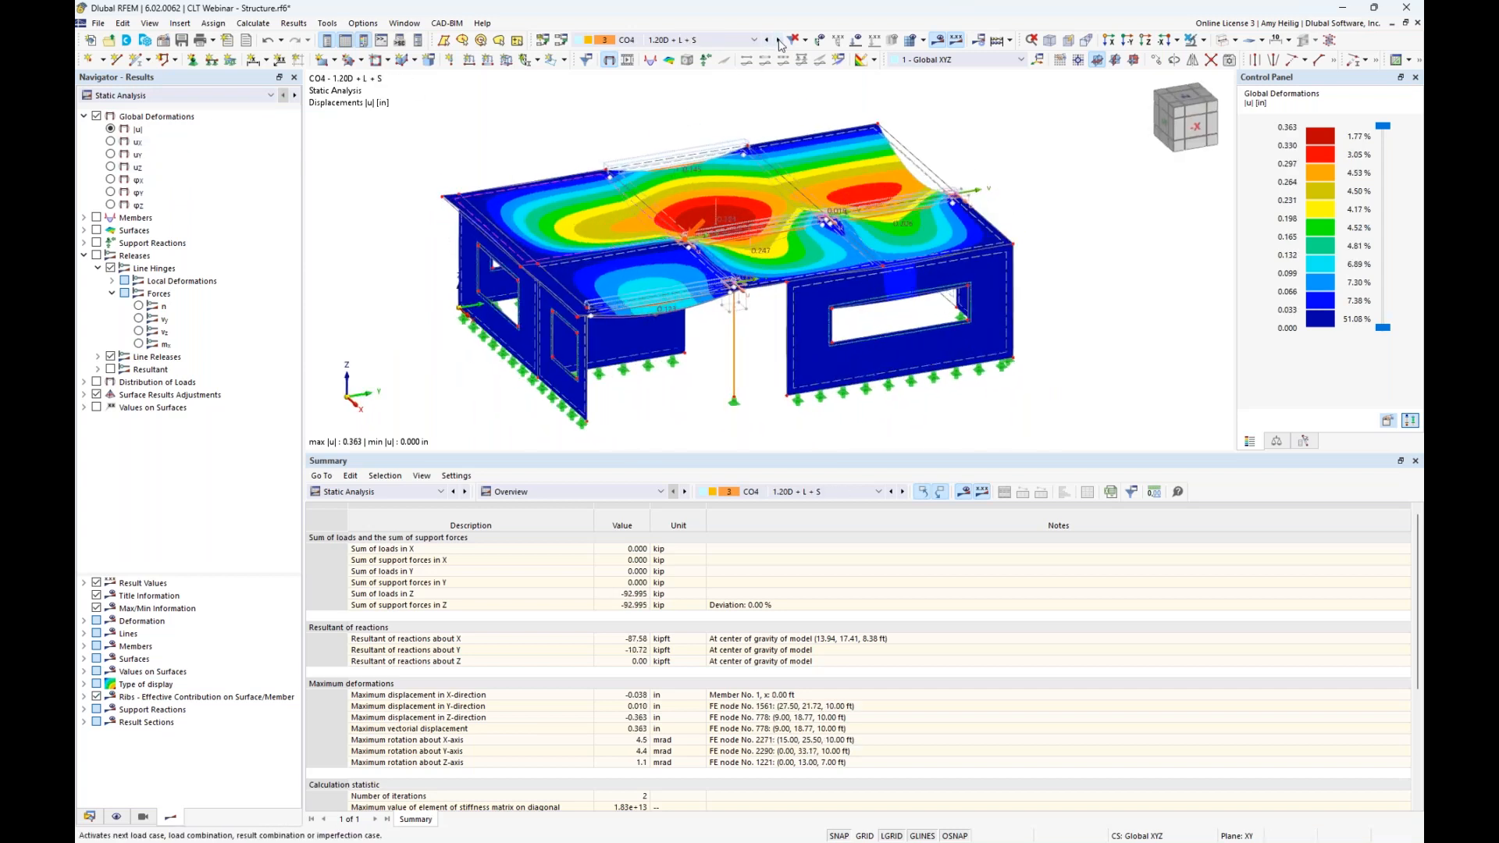
click(778, 41)
click(779, 42)
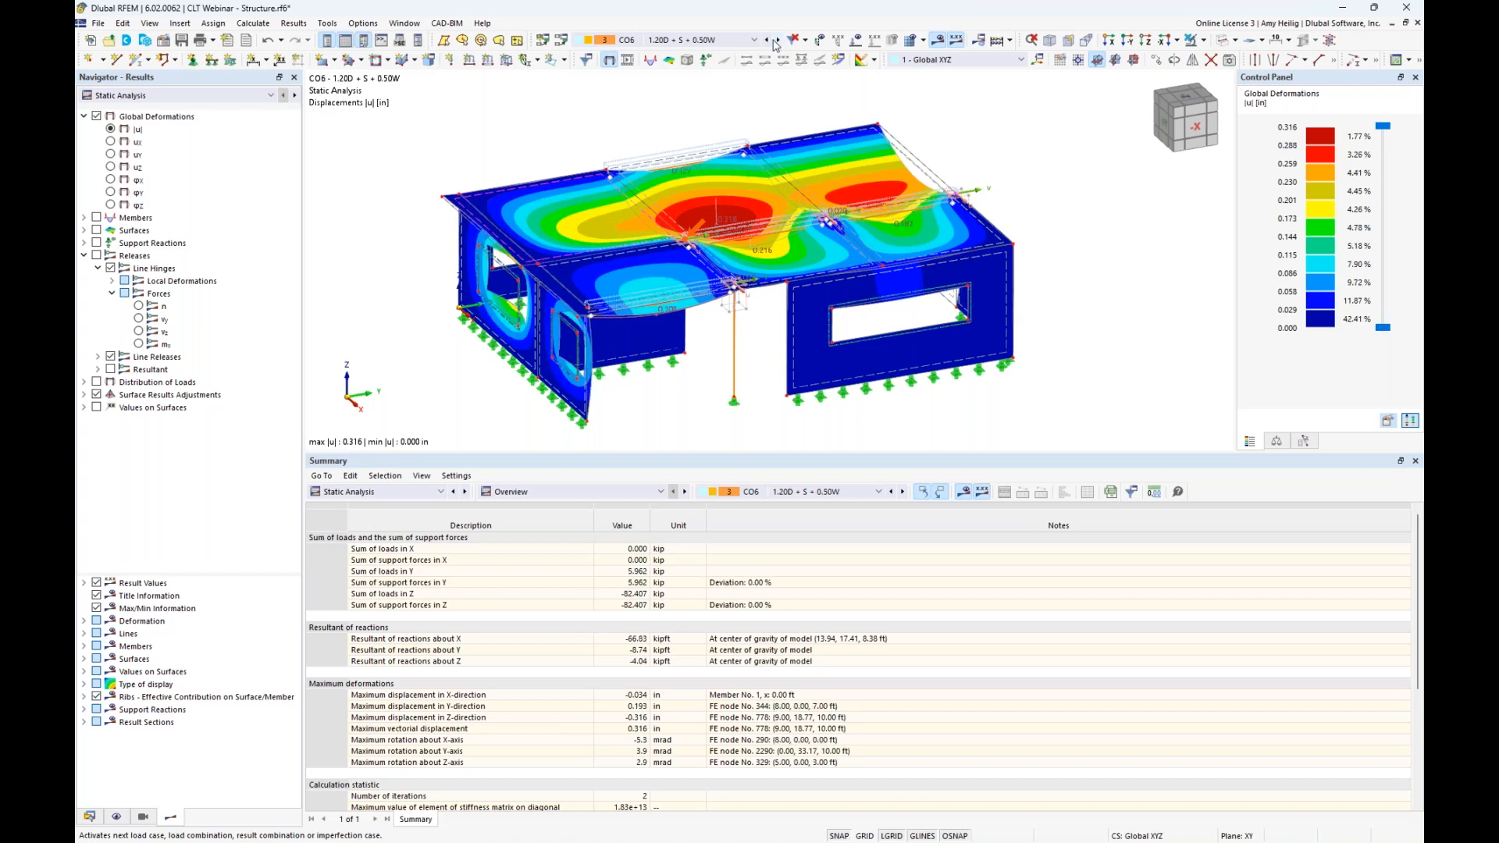
click(706, 40)
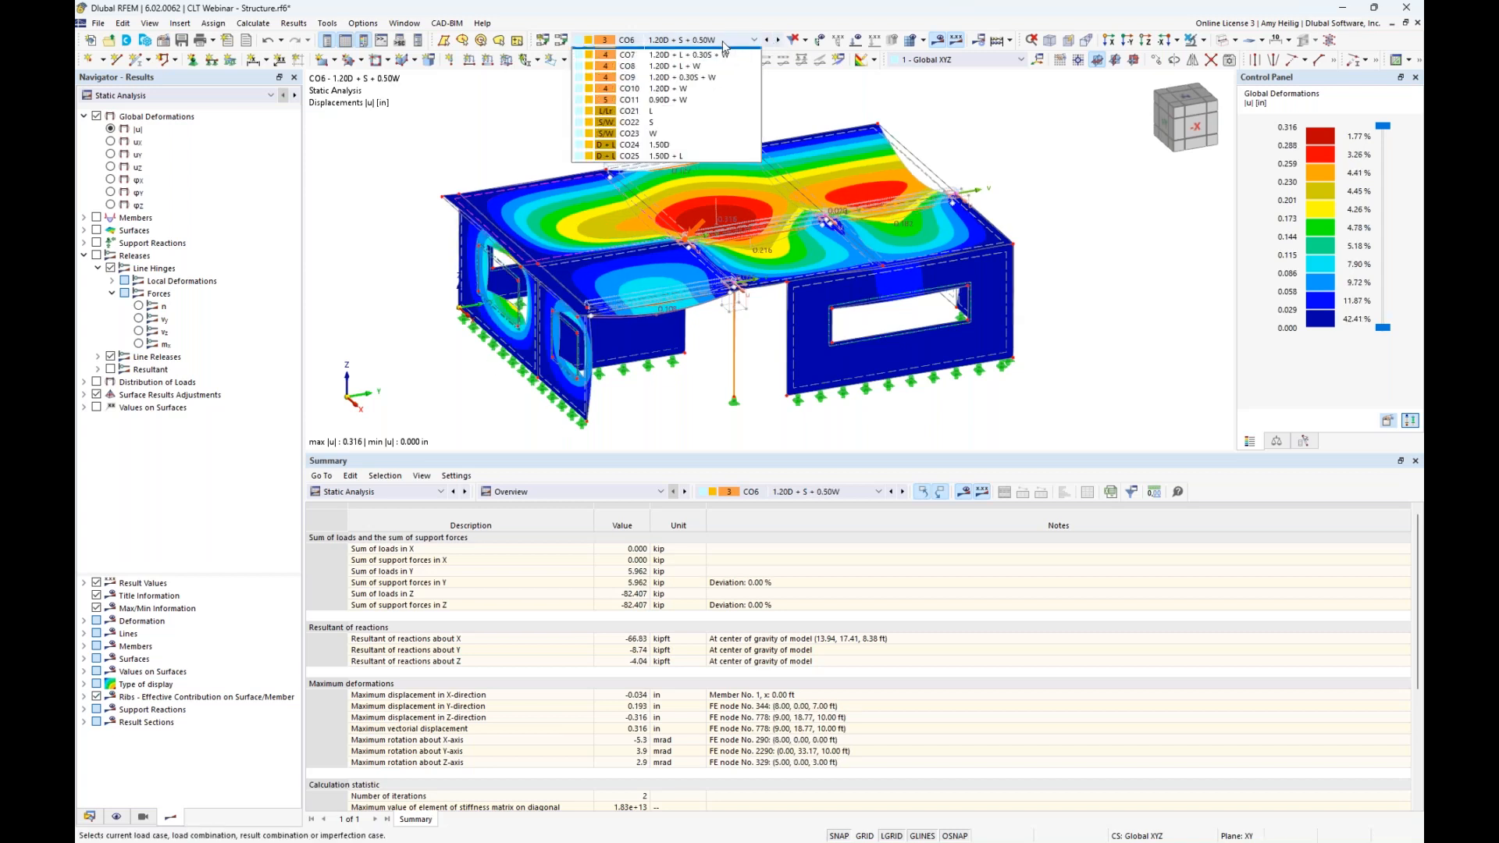
click(699, 142)
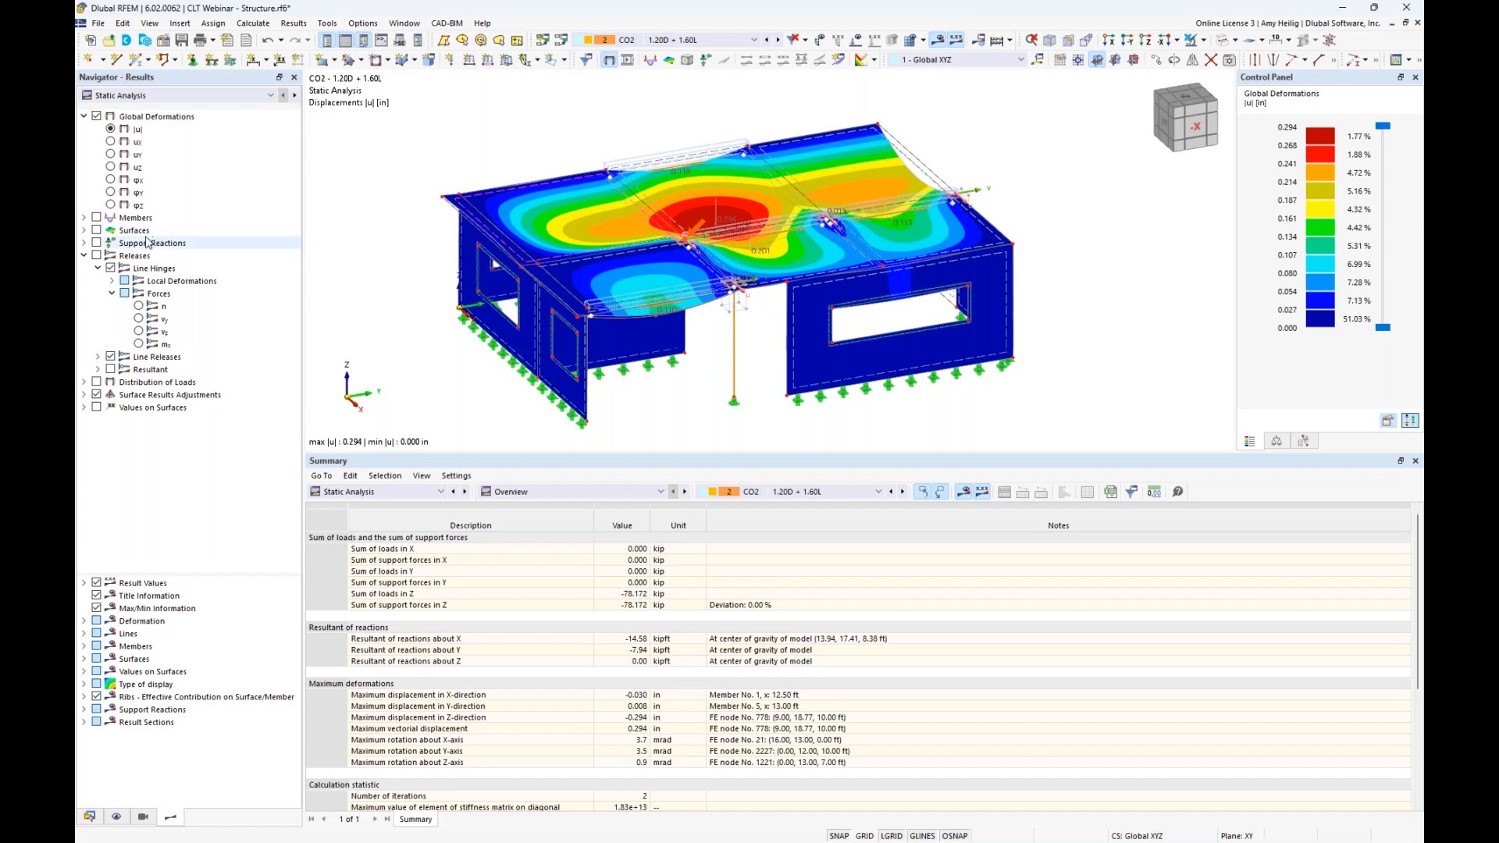
Replace the global deformations display with the surface moments mx and list the available basic internal forces
click(96, 116)
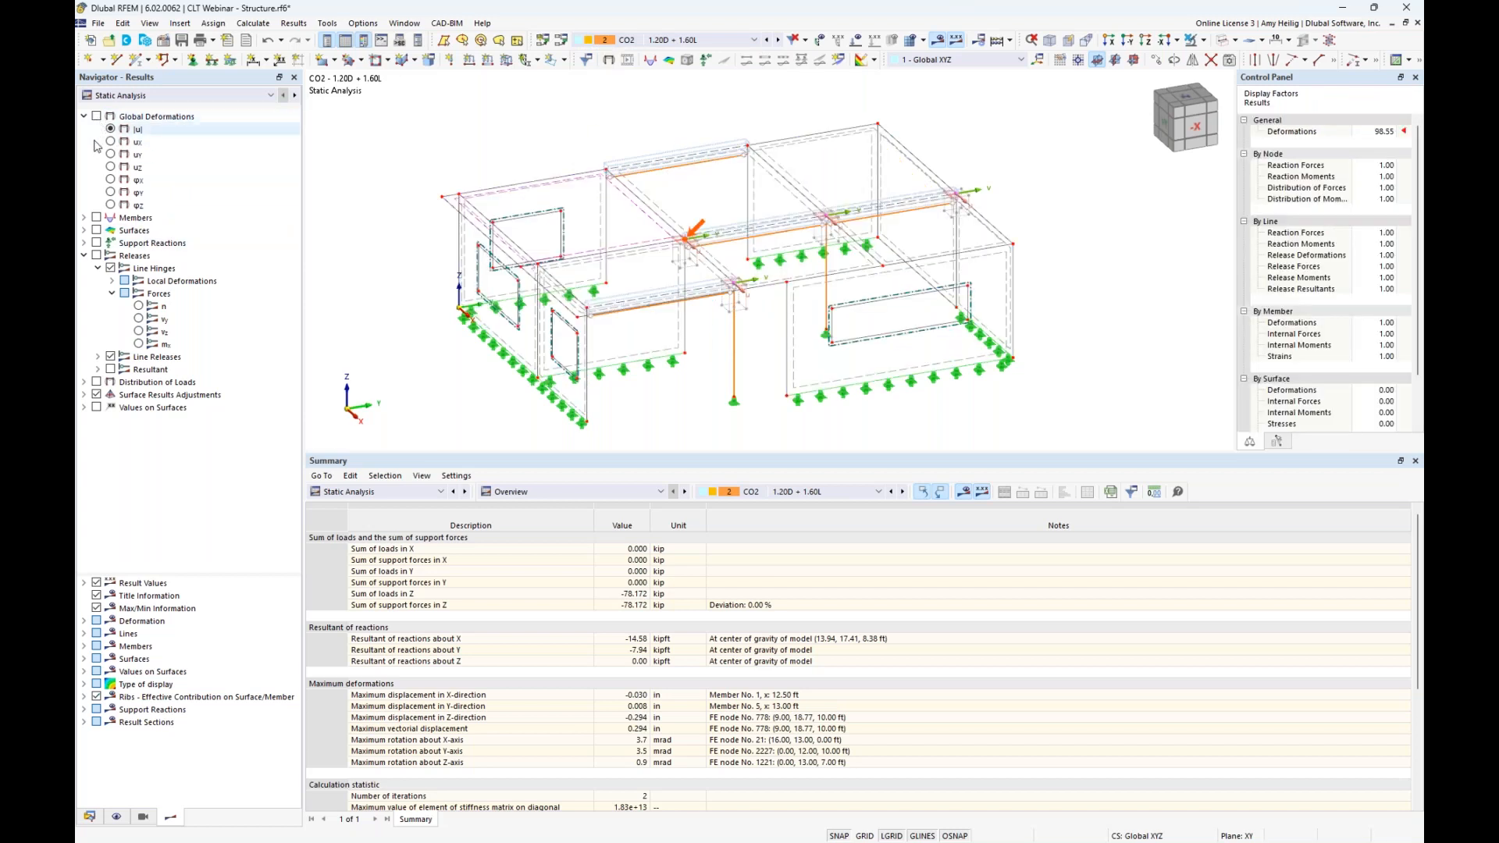
click(83, 117)
click(83, 166)
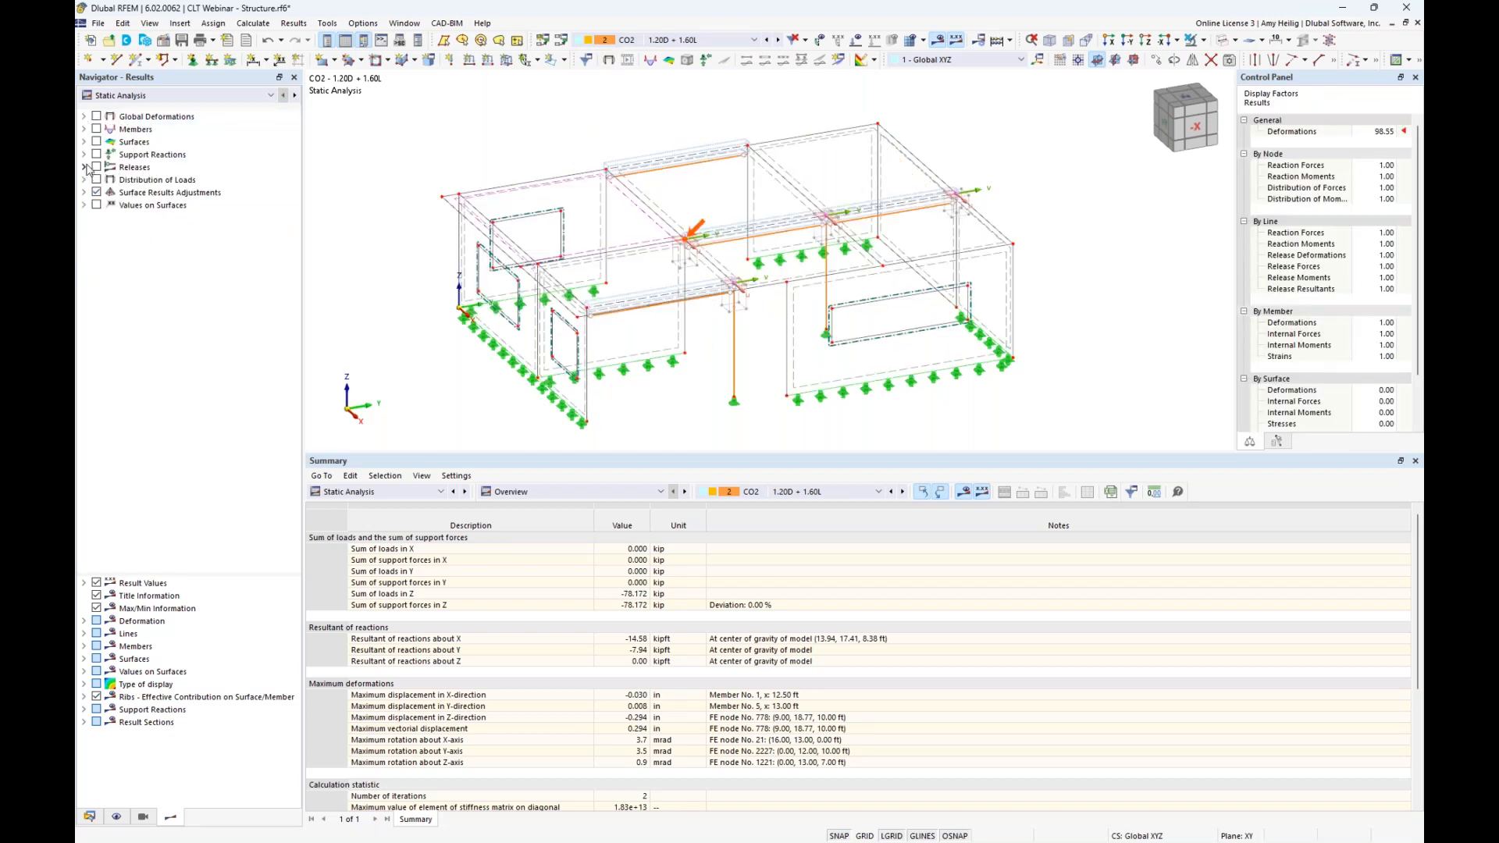
click(84, 142)
click(96, 141)
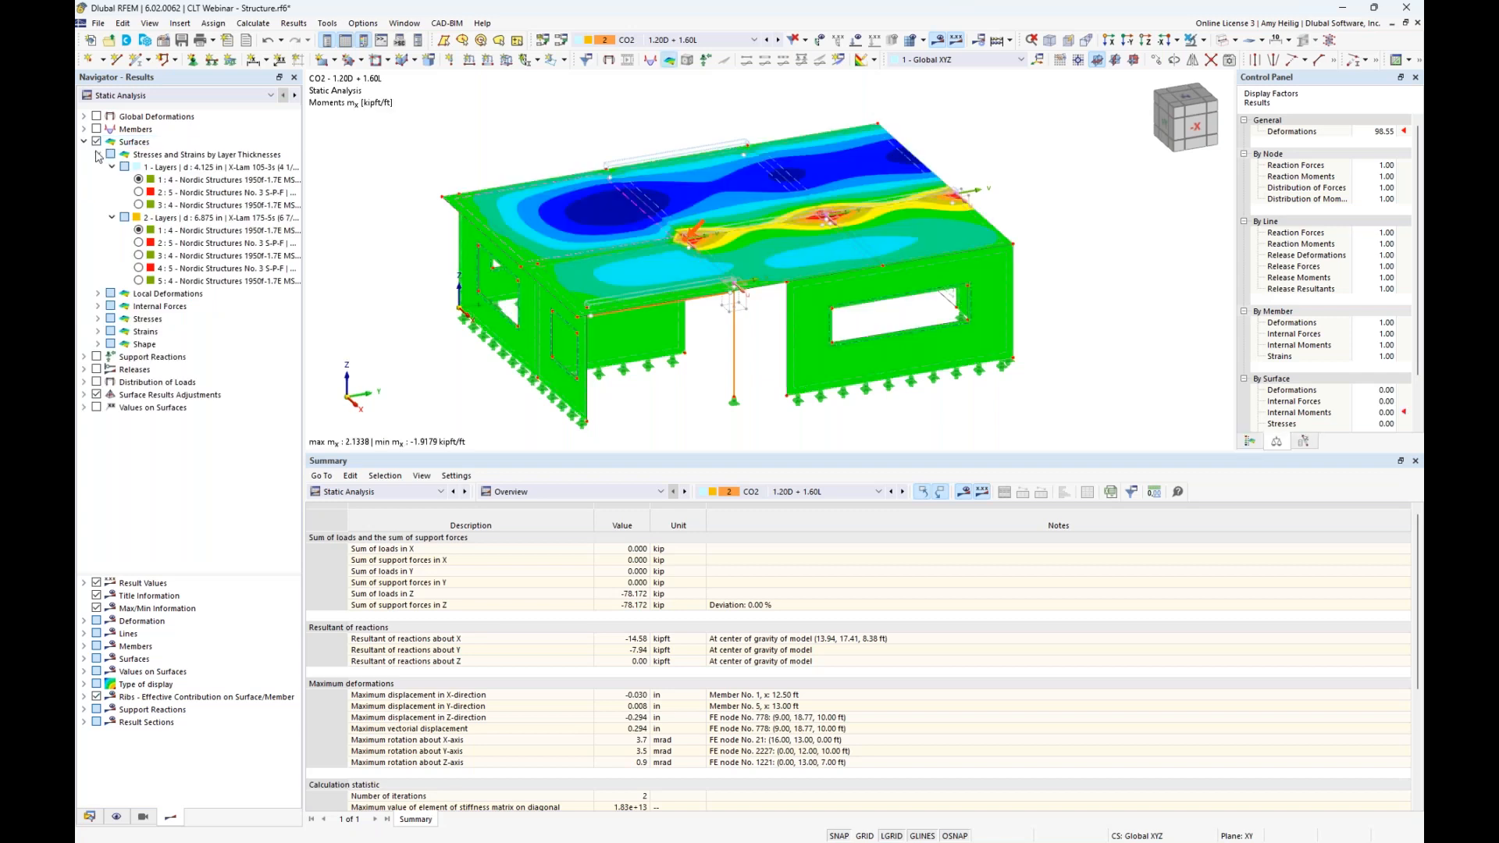
click(97, 154)
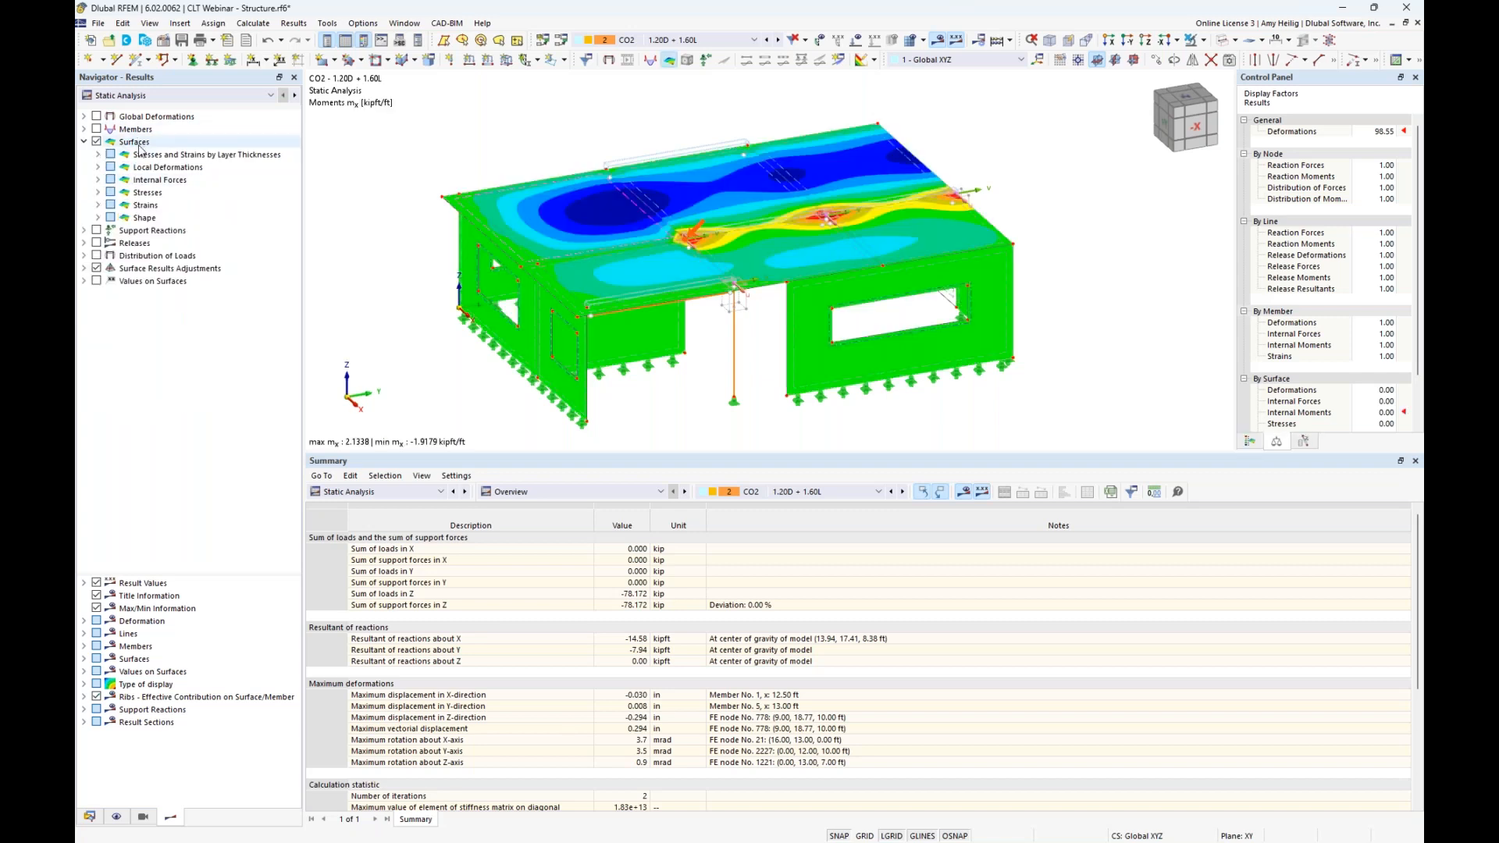
click(98, 180)
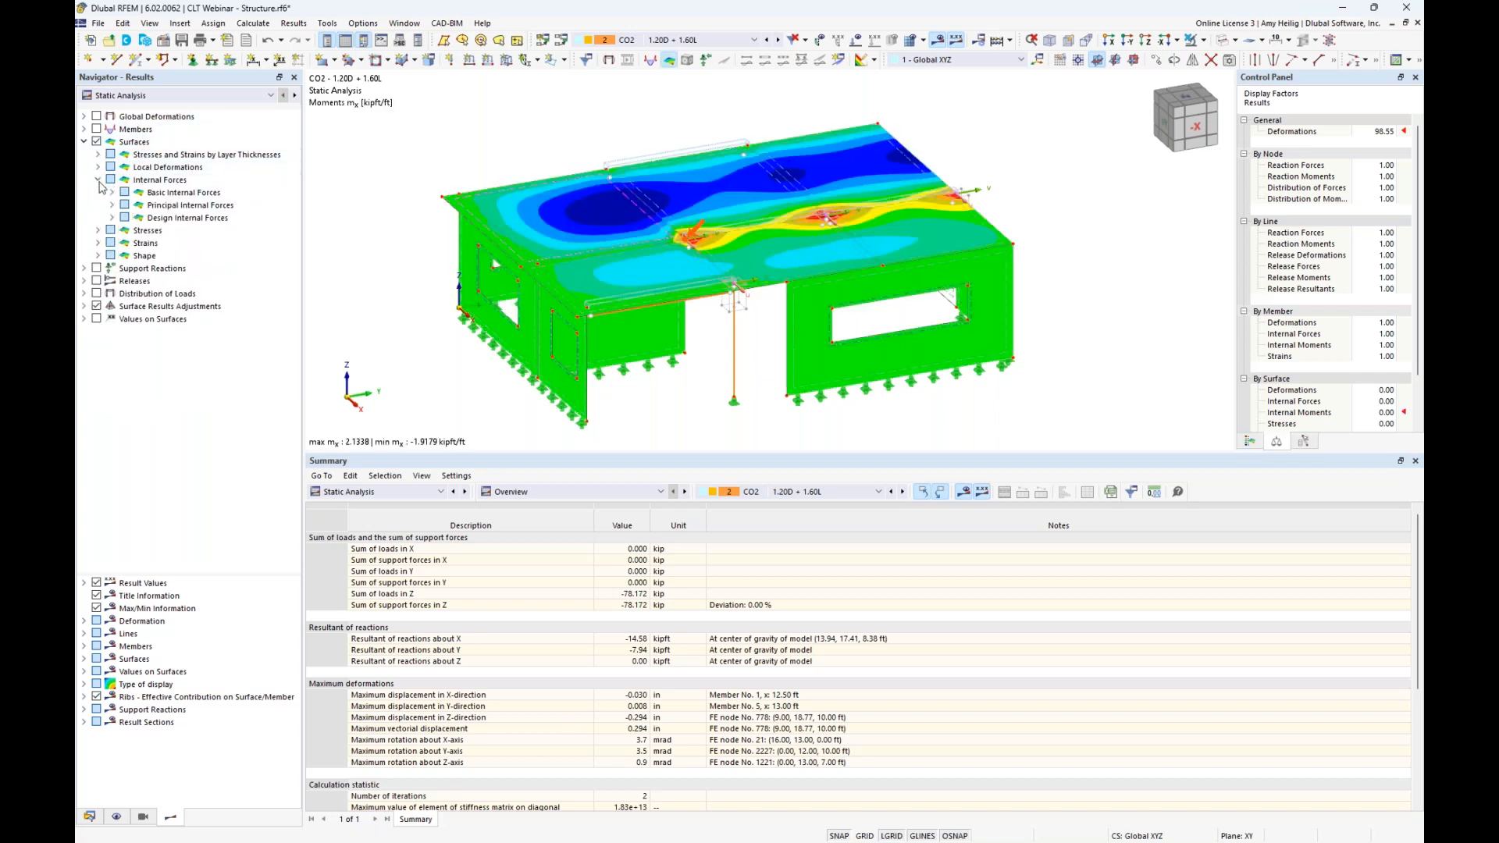
click(111, 192)
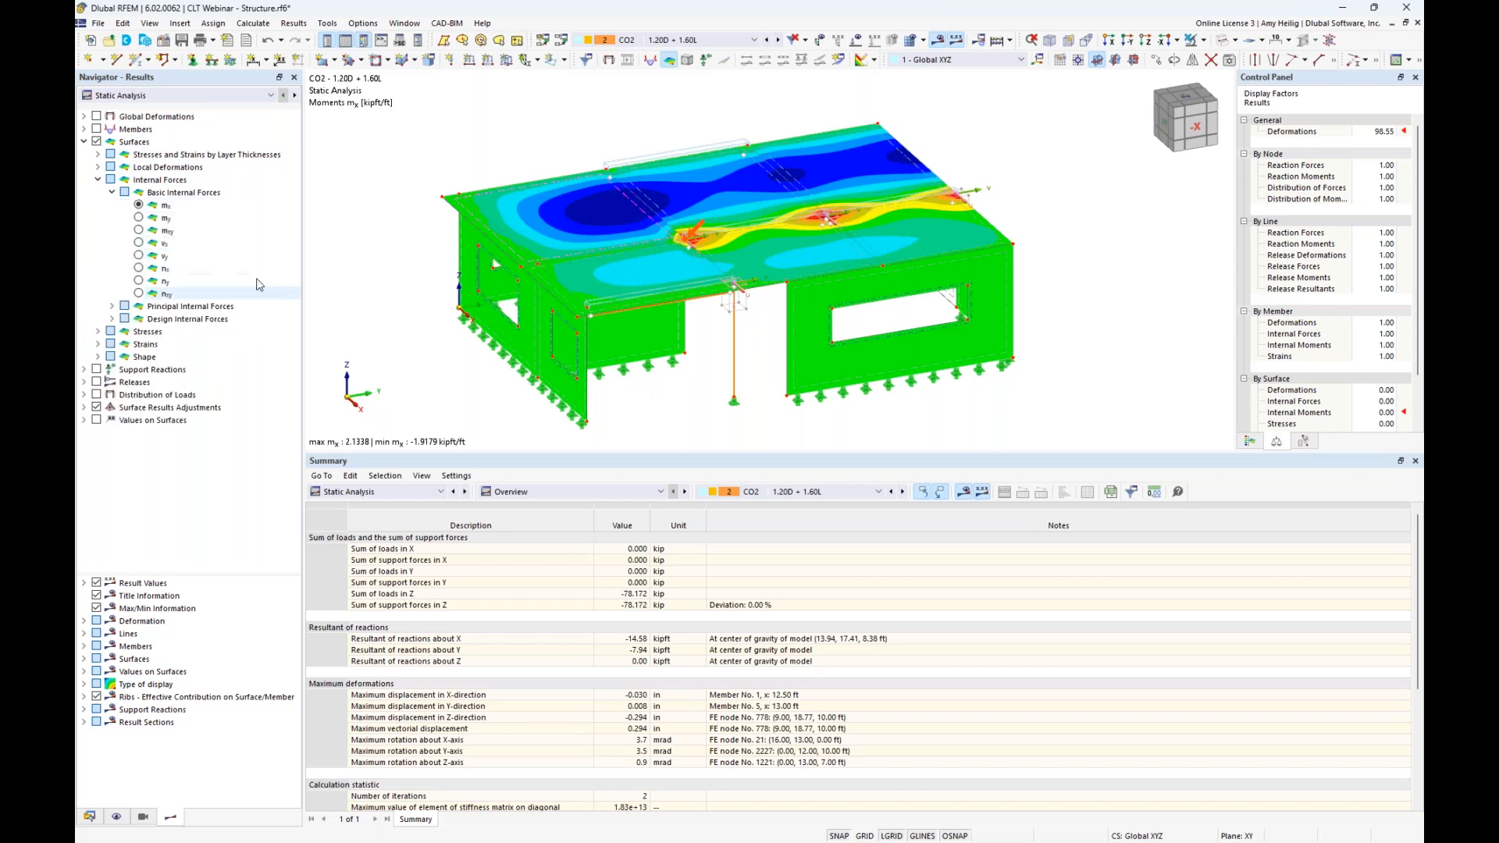
Compare the basic internal forces my, vx and vy on the surfaces for CO2
click(138, 219)
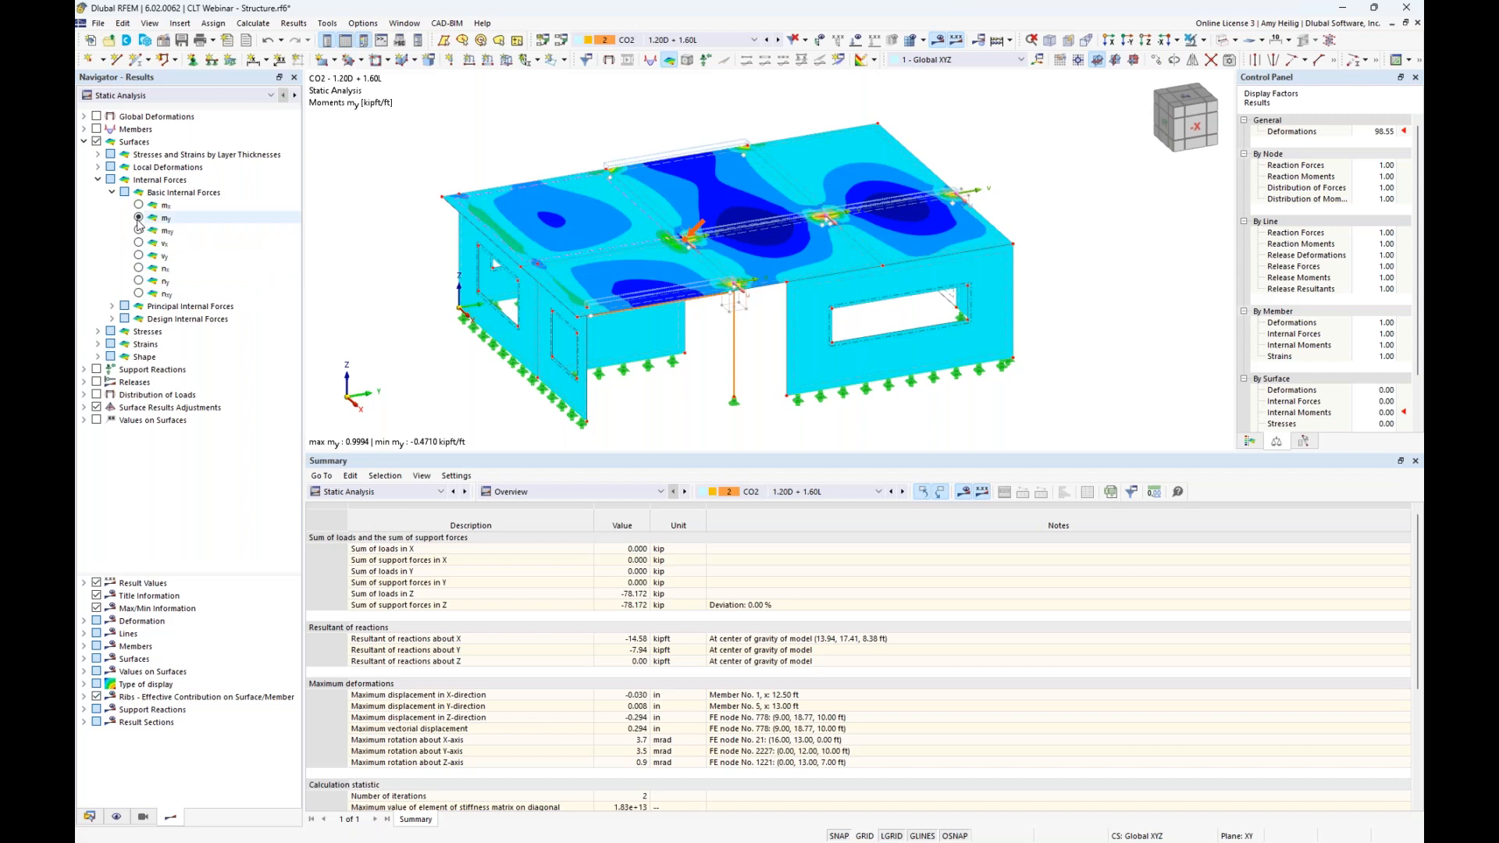
click(138, 243)
click(138, 256)
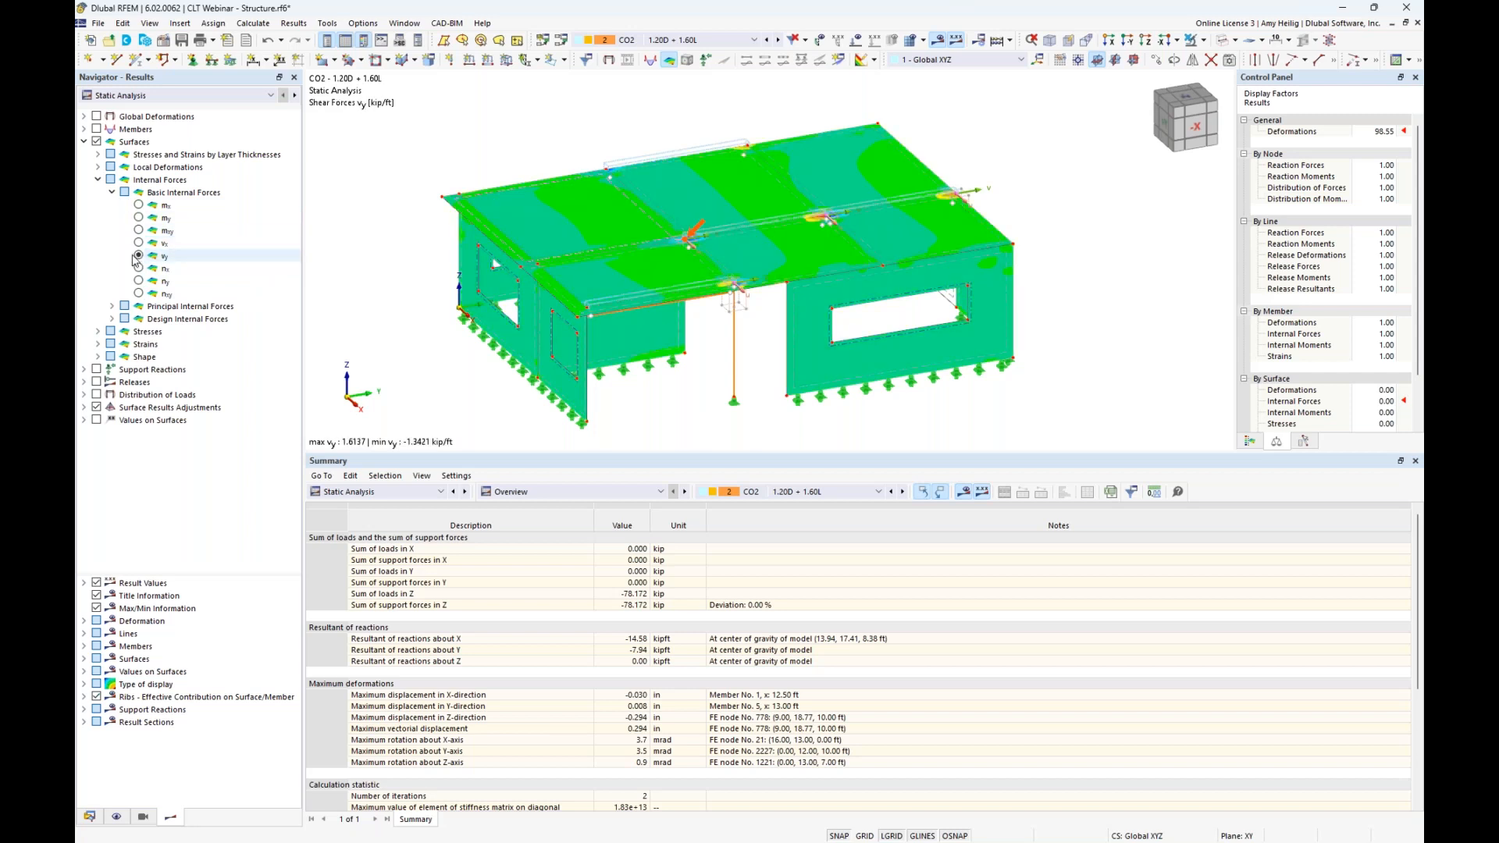
click(98, 180)
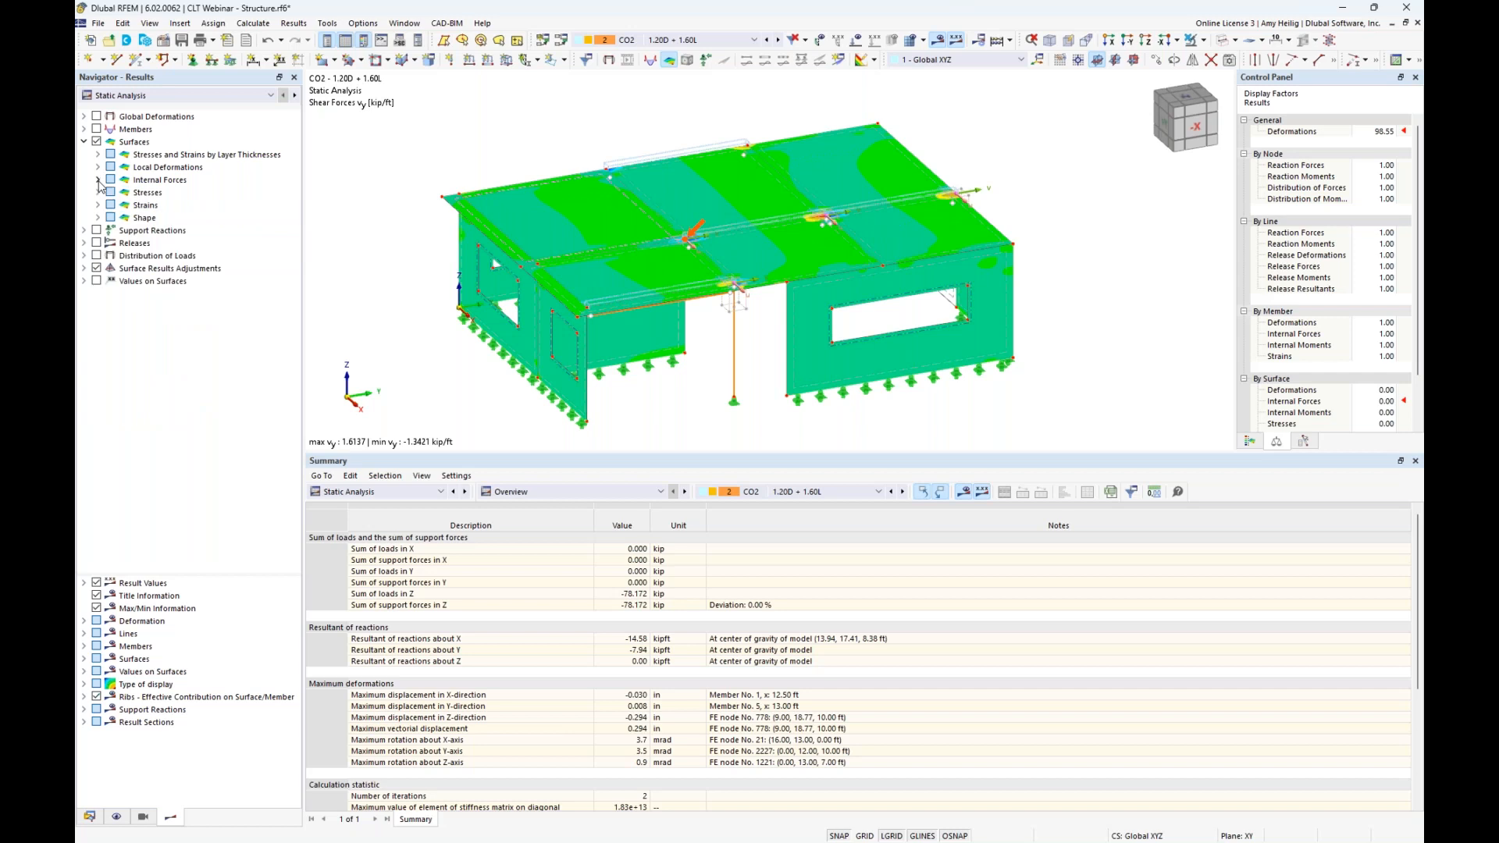
Display the basic axial stresses σx,+ on the surfaces in place of the internal forces
click(98, 193)
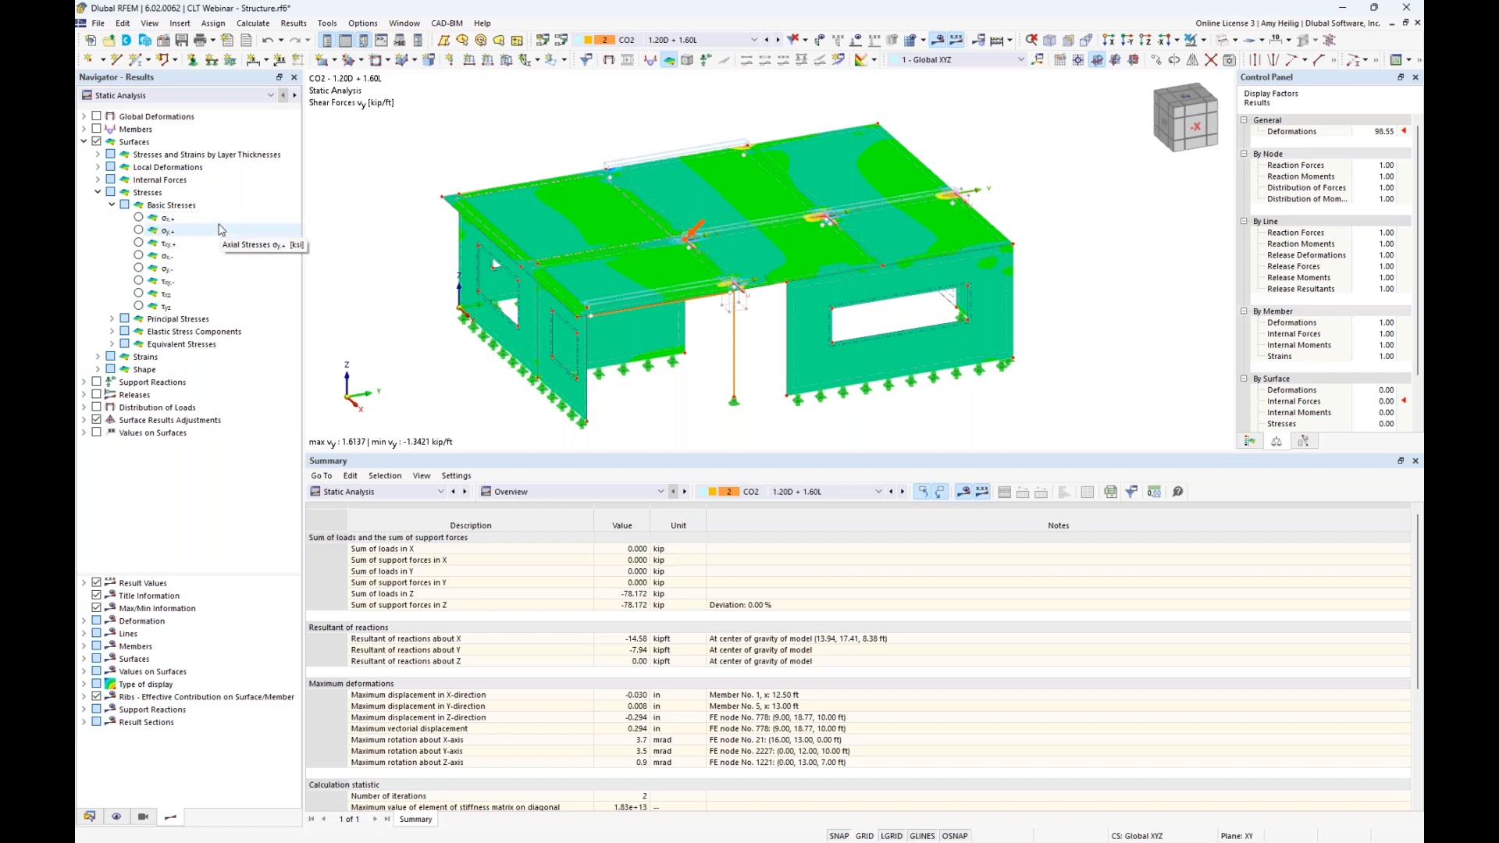
click(139, 218)
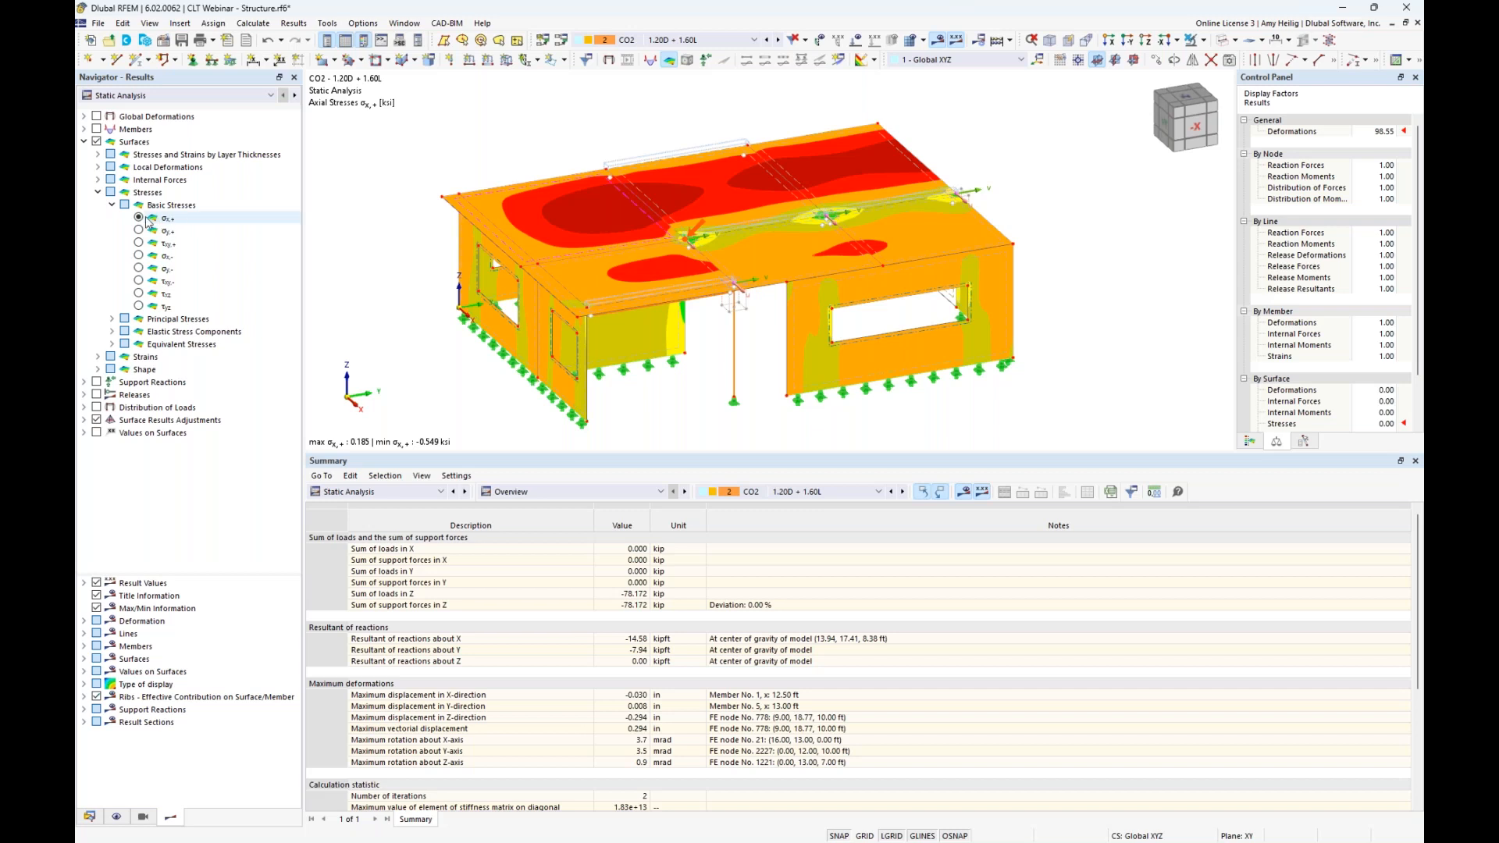
middle_drag(370, 303, 422, 307)
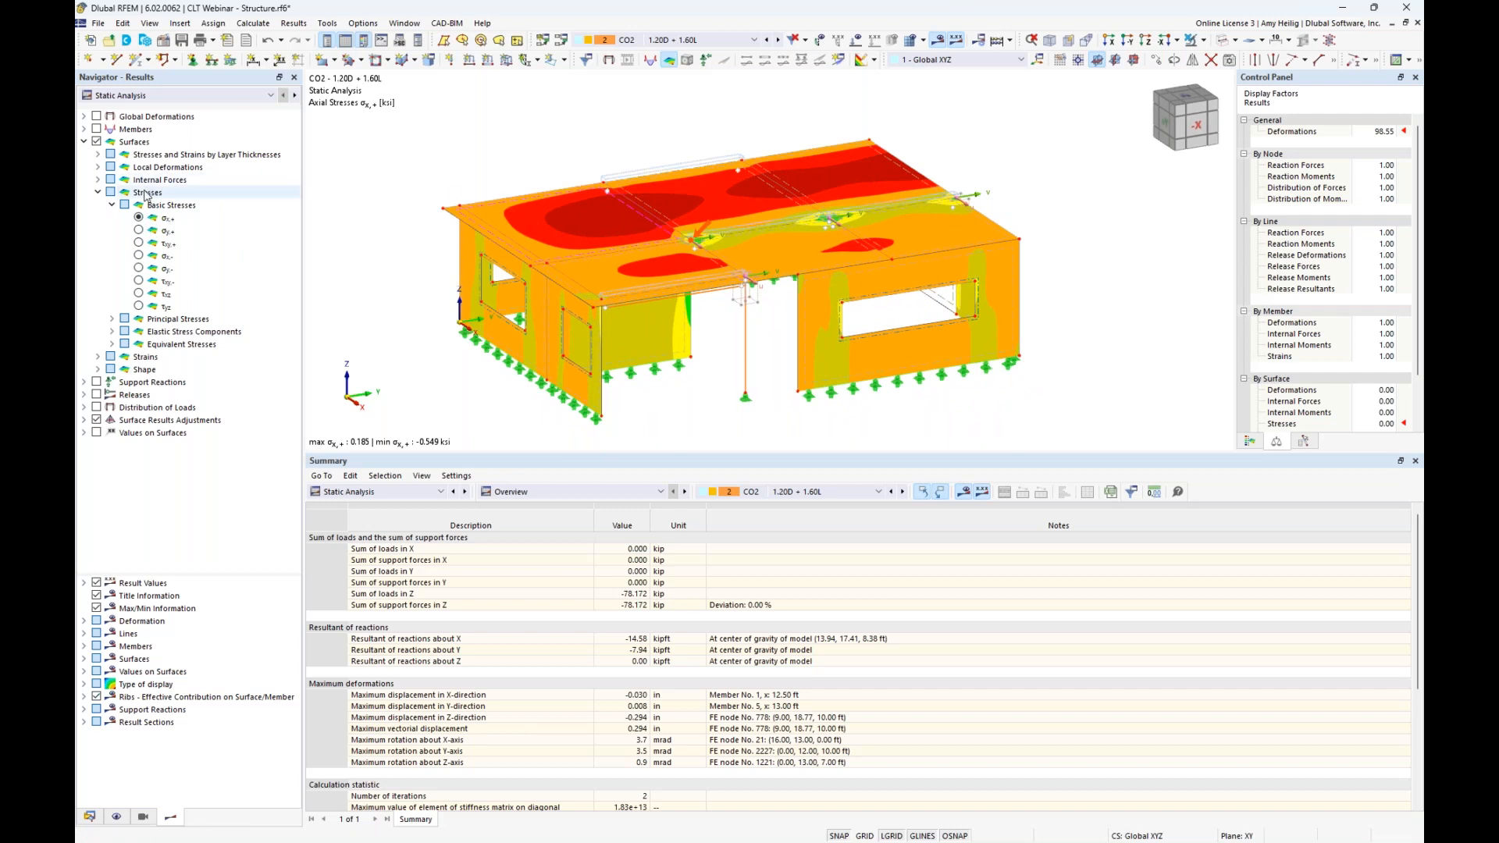
List the layers of both CLT thicknesses and isolate the roof surfaces, showing the hidden objects in the background
click(98, 155)
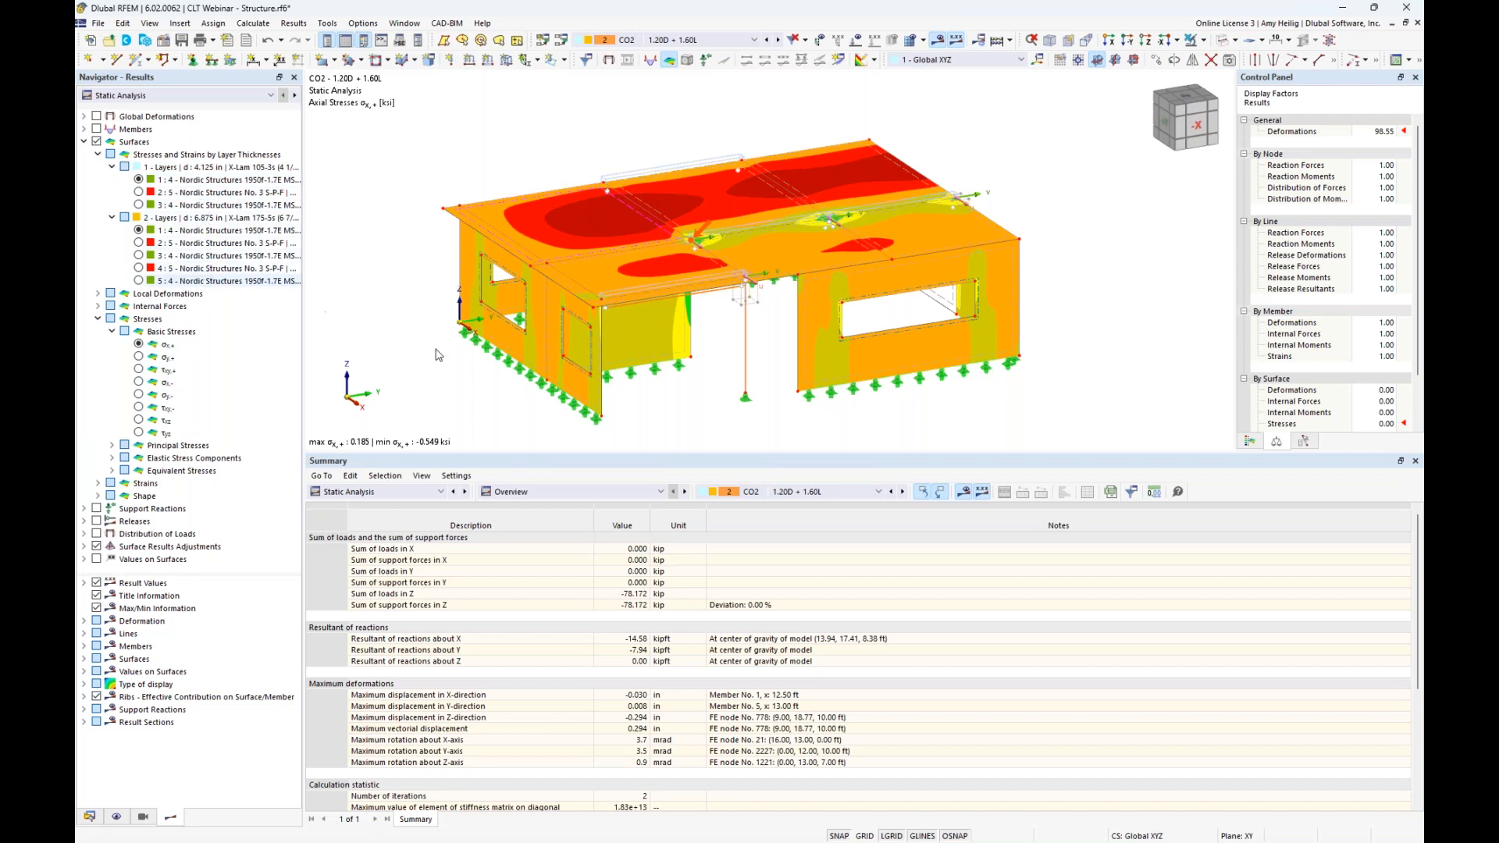
ctrl+middle_drag(715, 425, 641, 360)
drag(499, 208, 969, 261)
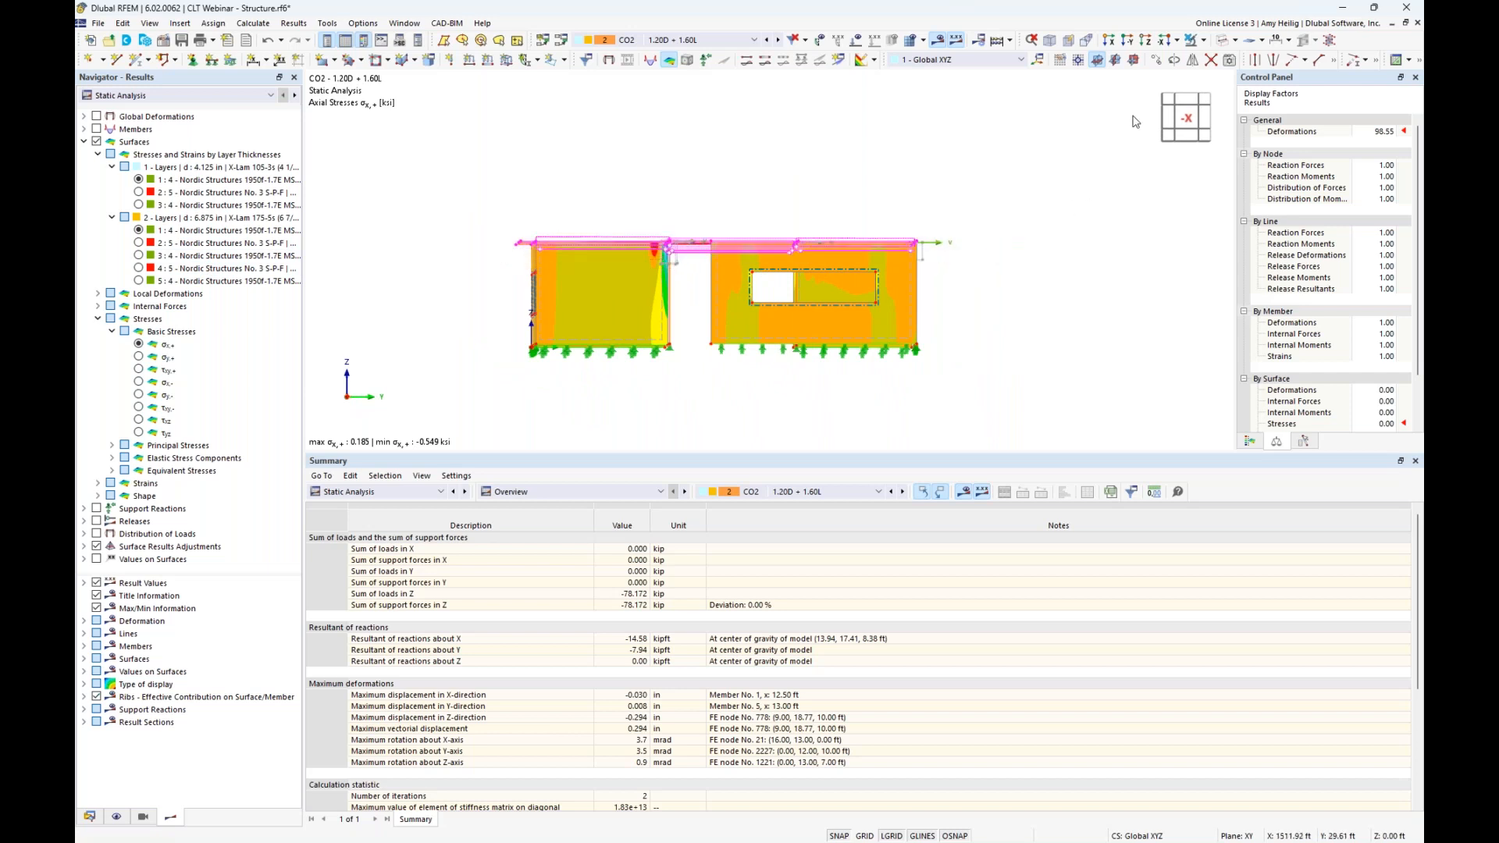
click(1194, 40)
click(1210, 63)
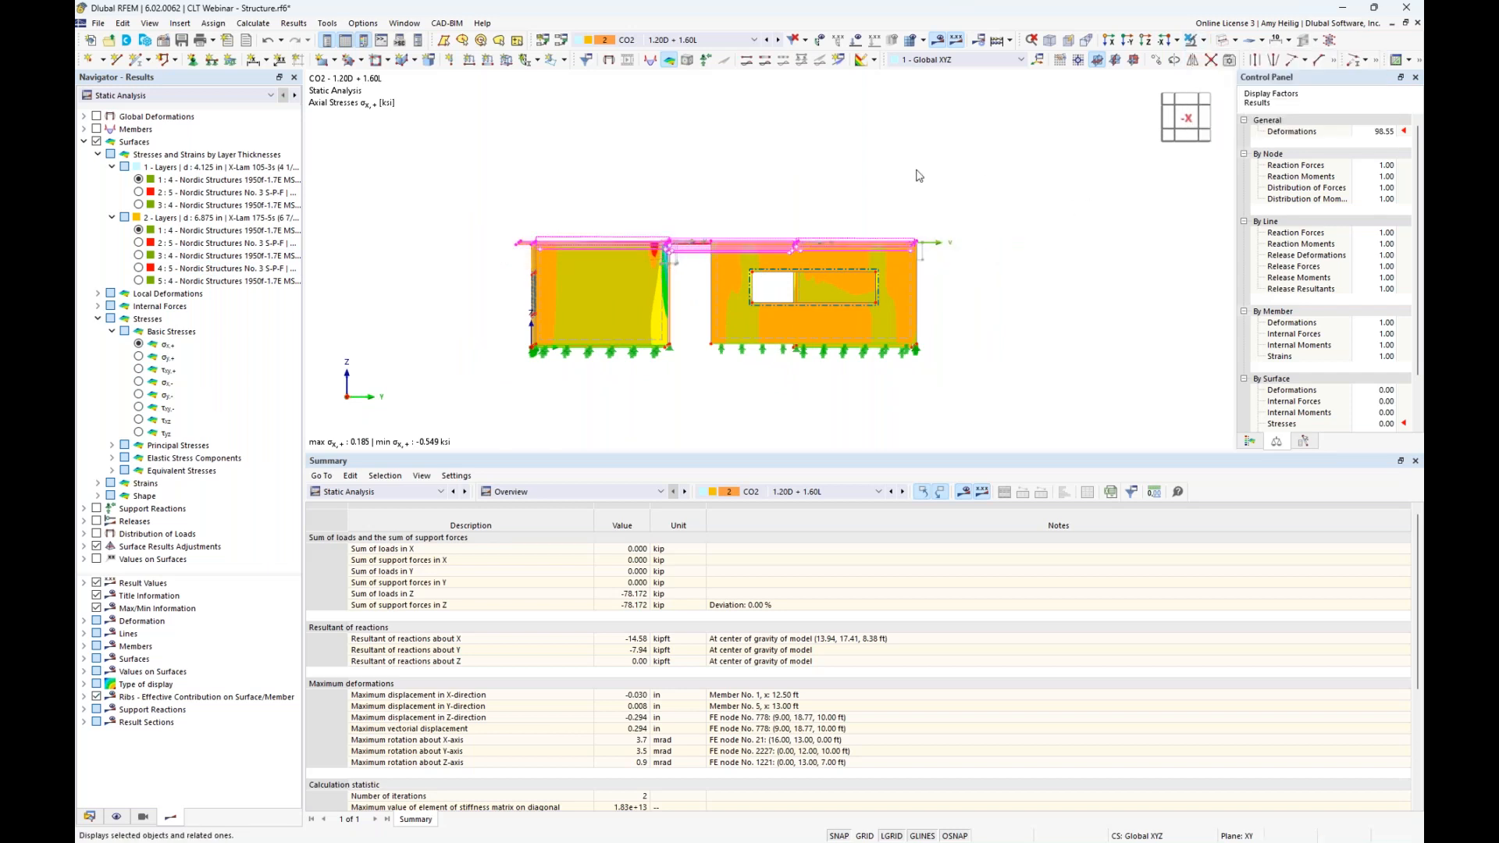
right_click(692, 190)
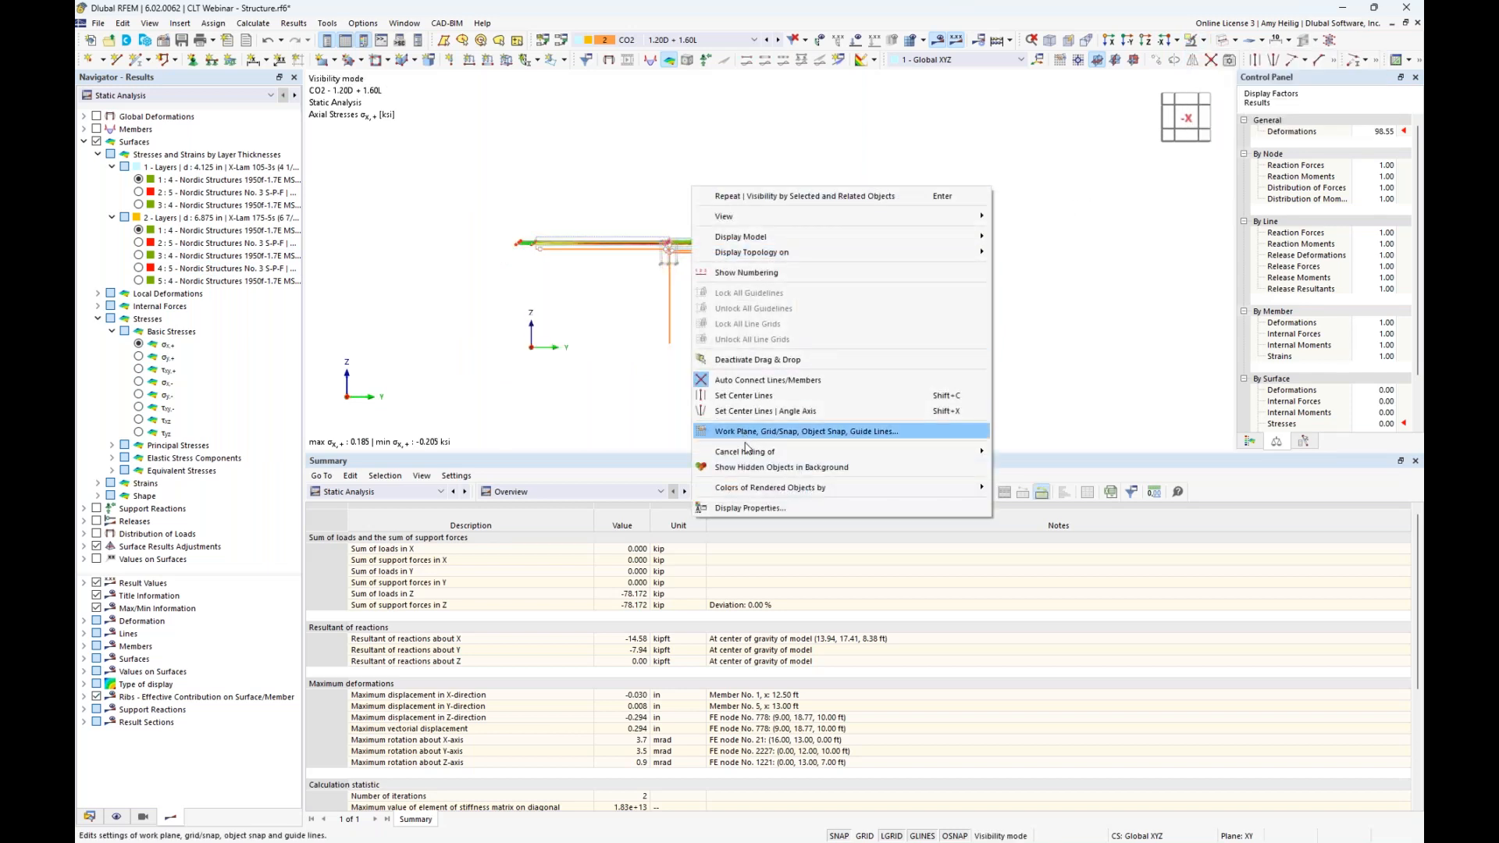
click(772, 467)
ctrl+middle_drag(663, 343, 693, 360)
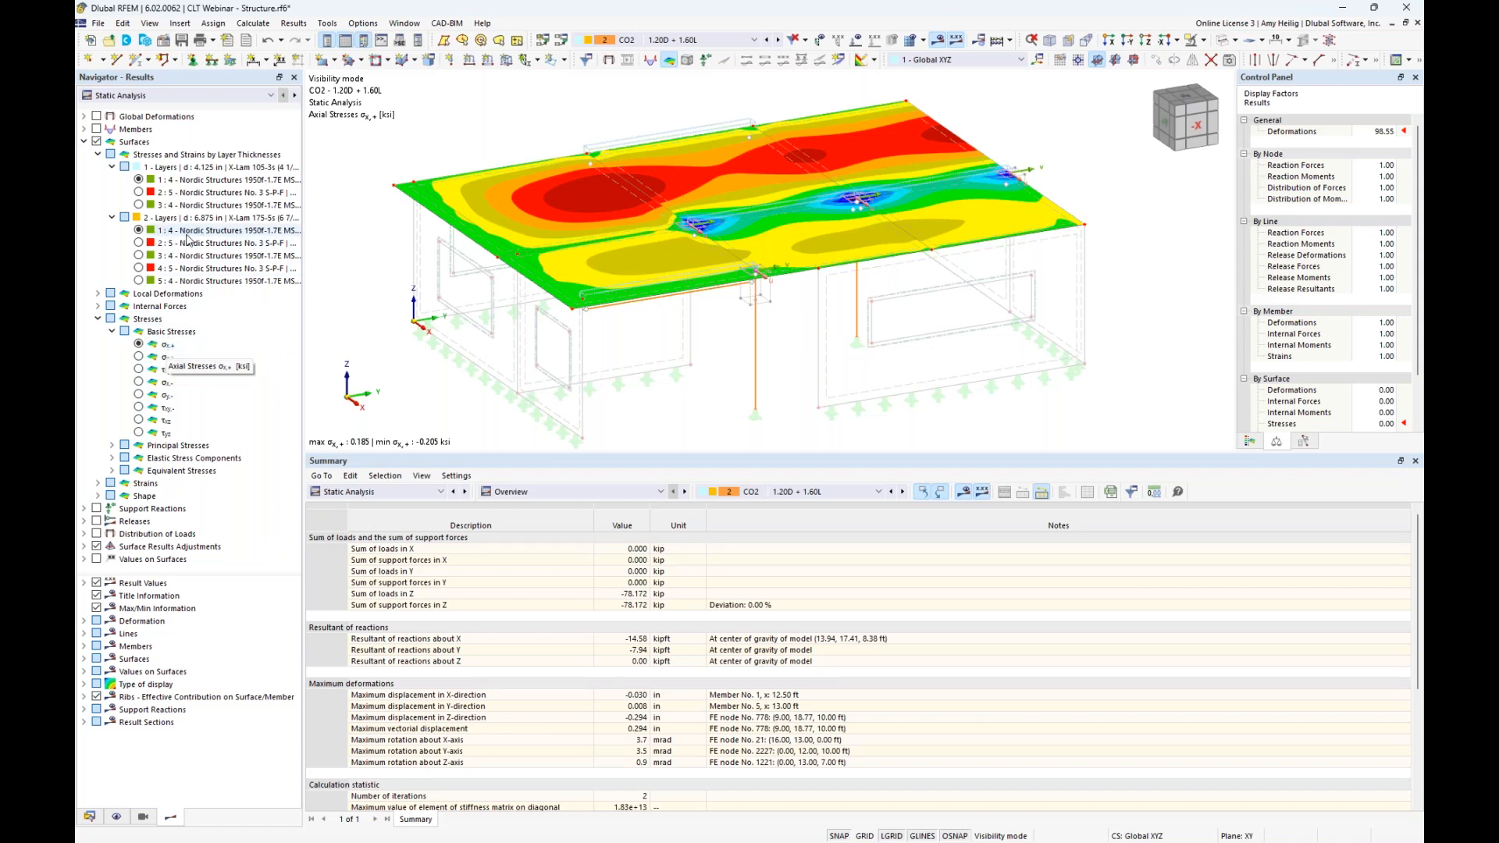
Examine the roof's σx,- stresses in layers 1 and 5 and the τxy,+ shear stresses in layers 5 and 3, in an enlarged model view
click(139, 383)
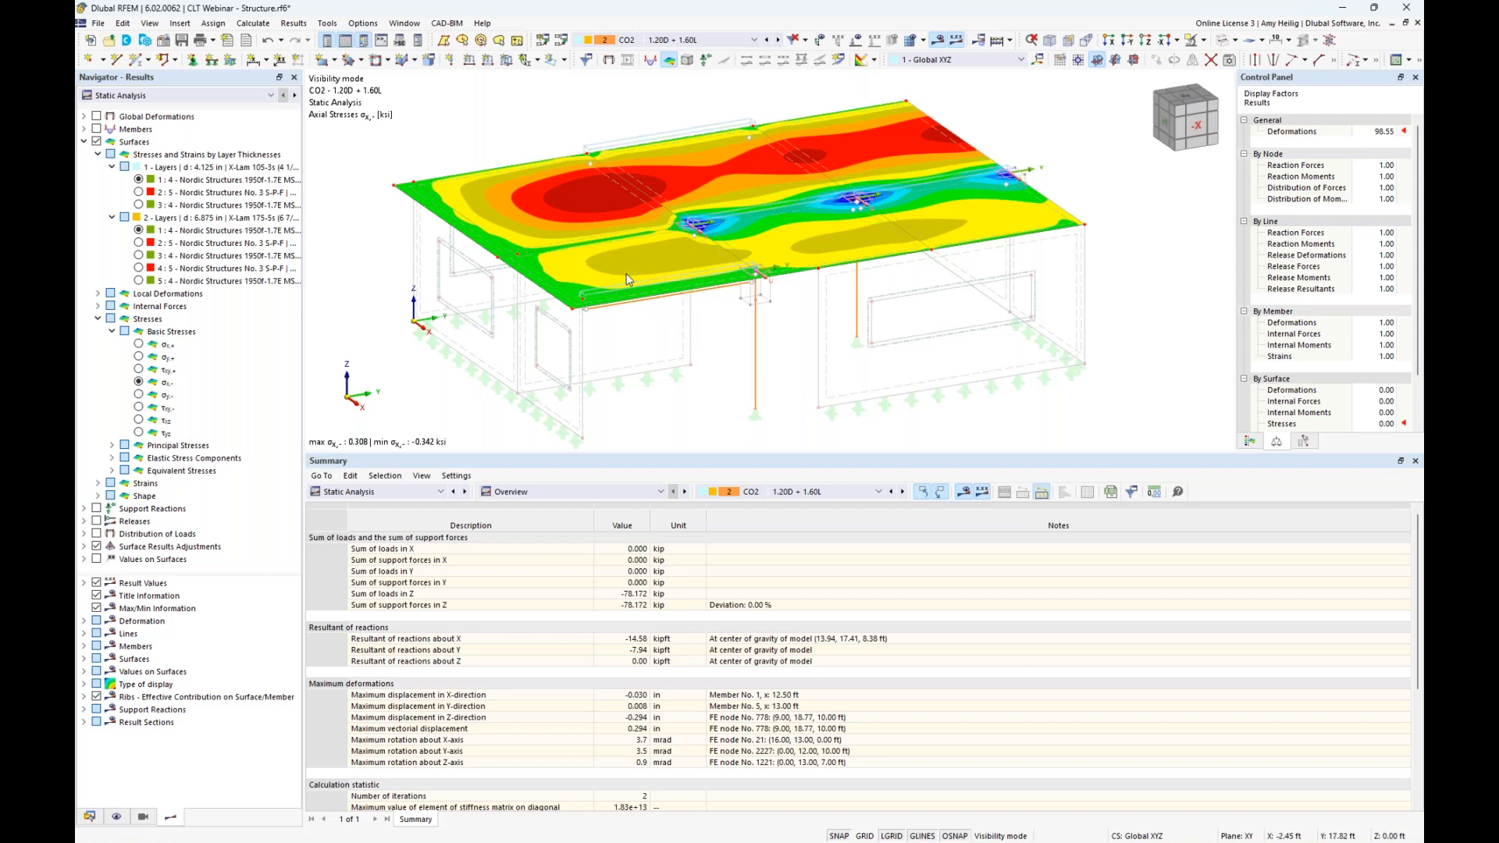
click(139, 281)
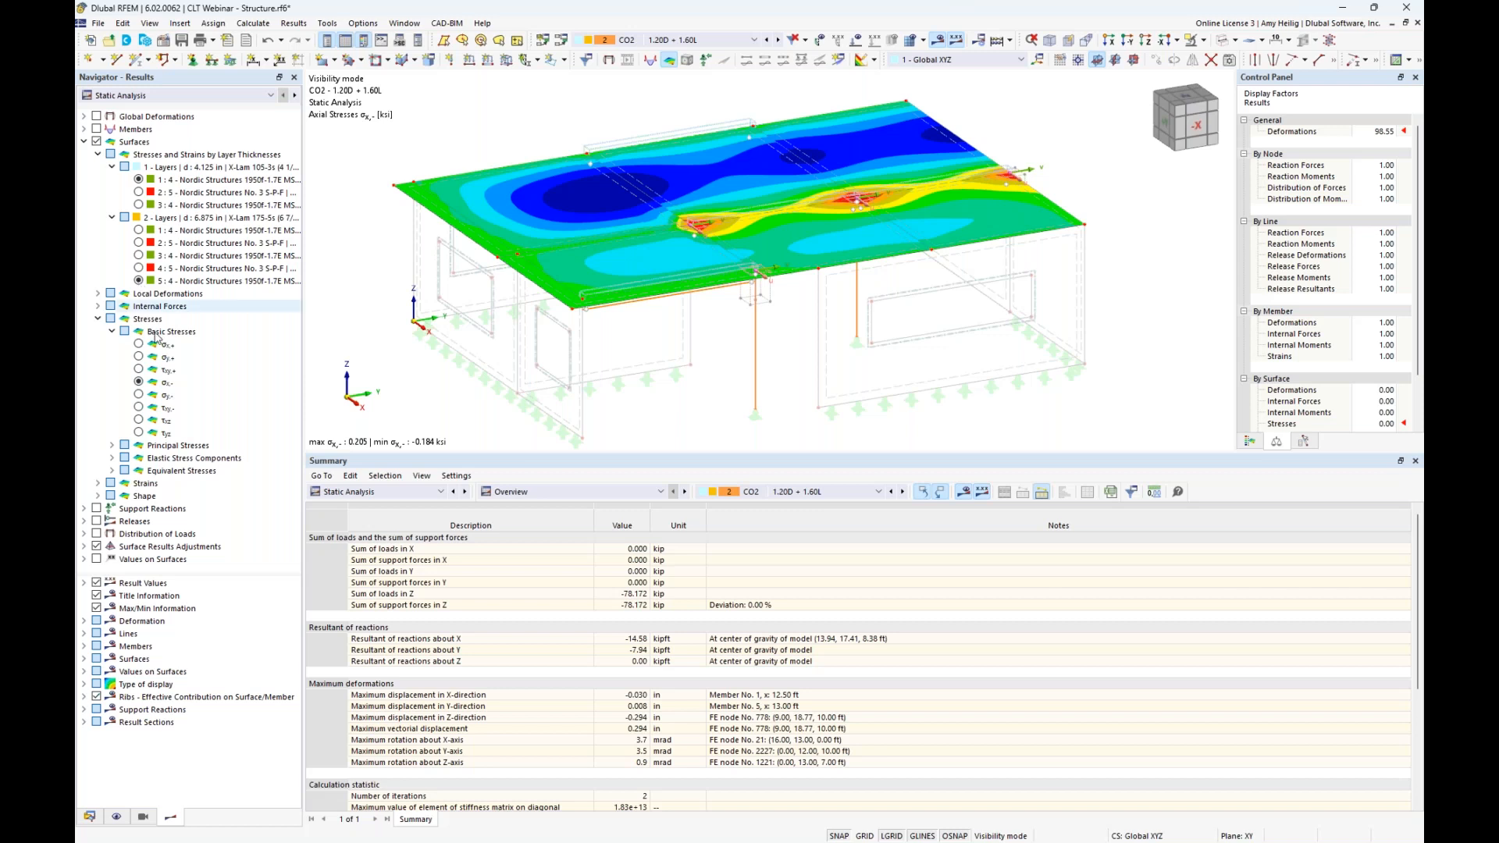
click(139, 370)
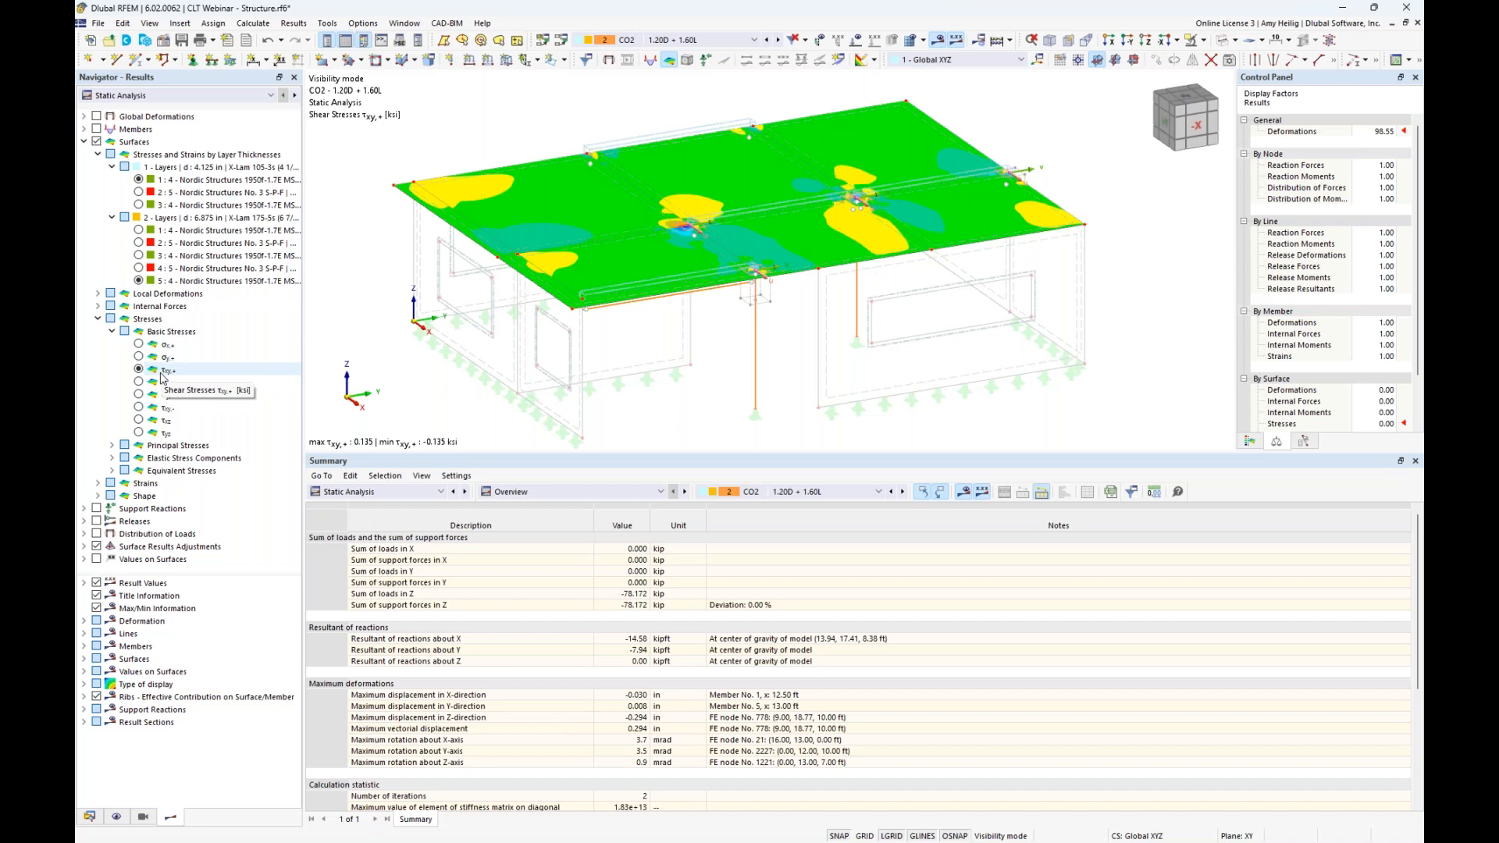
click(139, 256)
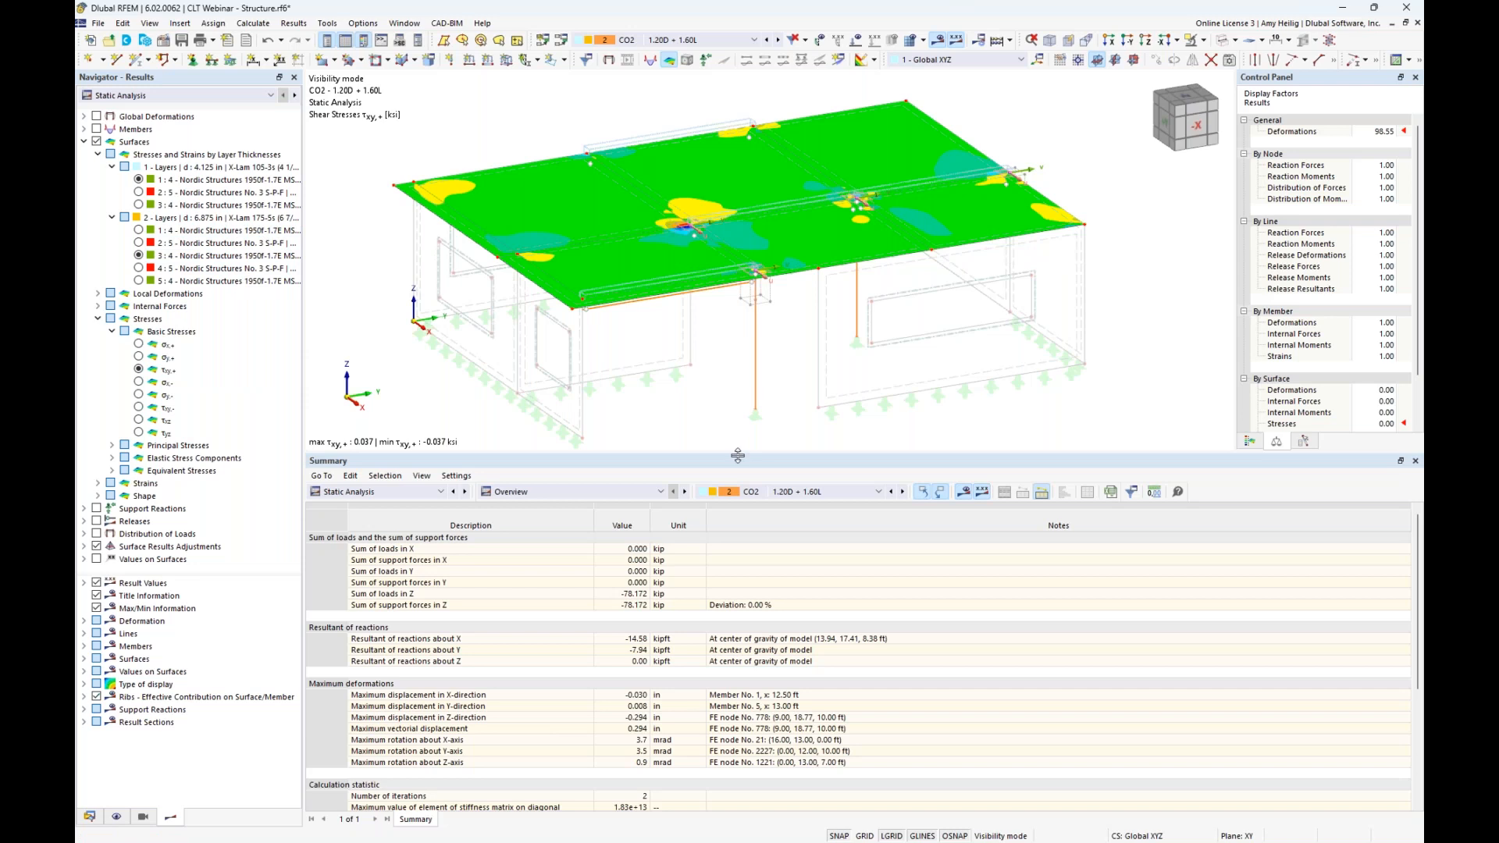
drag(738, 455, 738, 526)
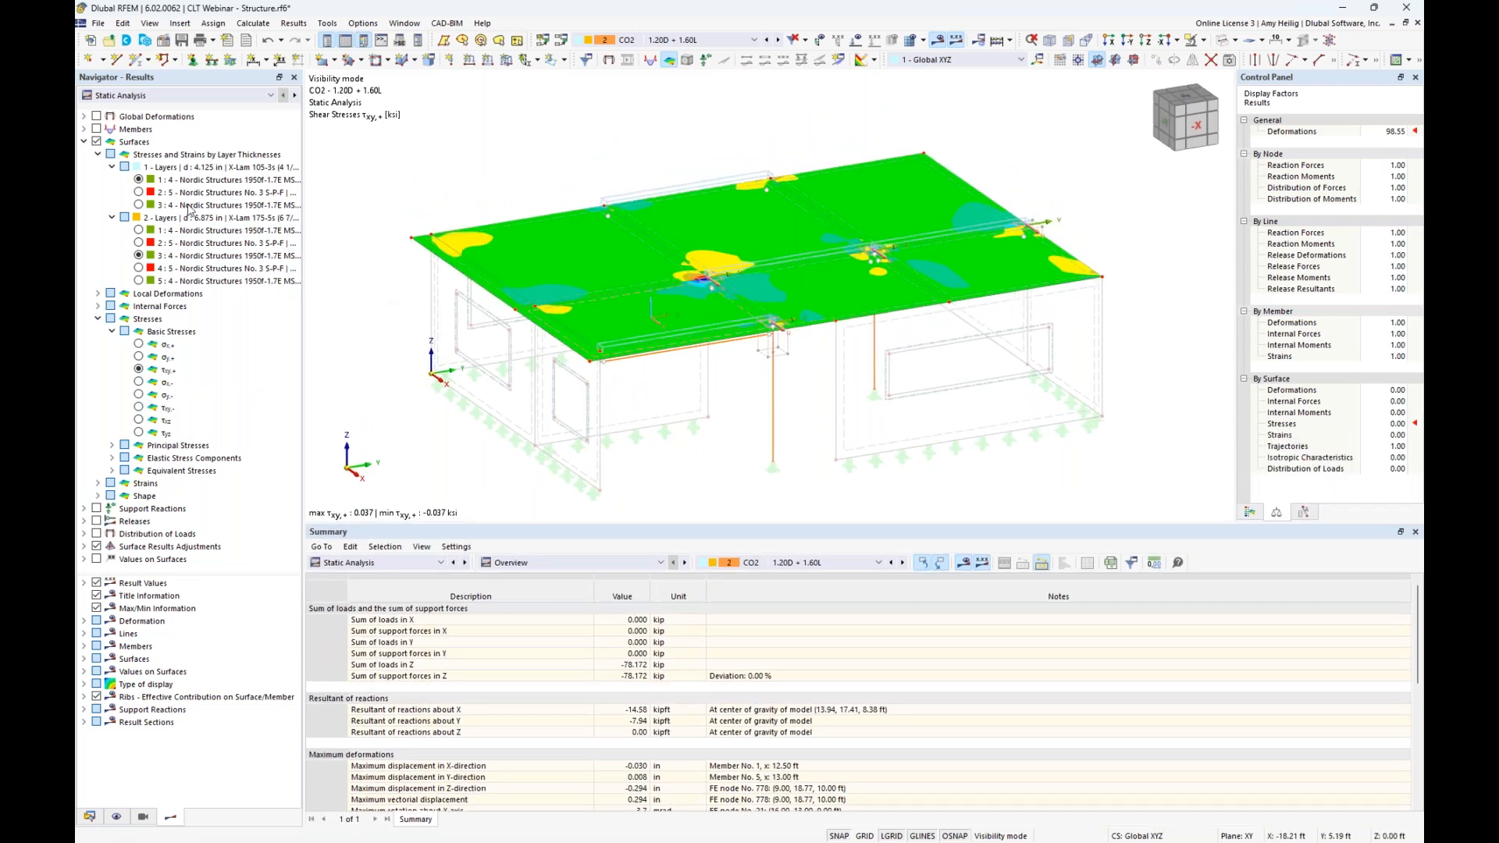
Turn off the surface results and cancel the visibility mode to restore the full model
click(84, 141)
click(96, 142)
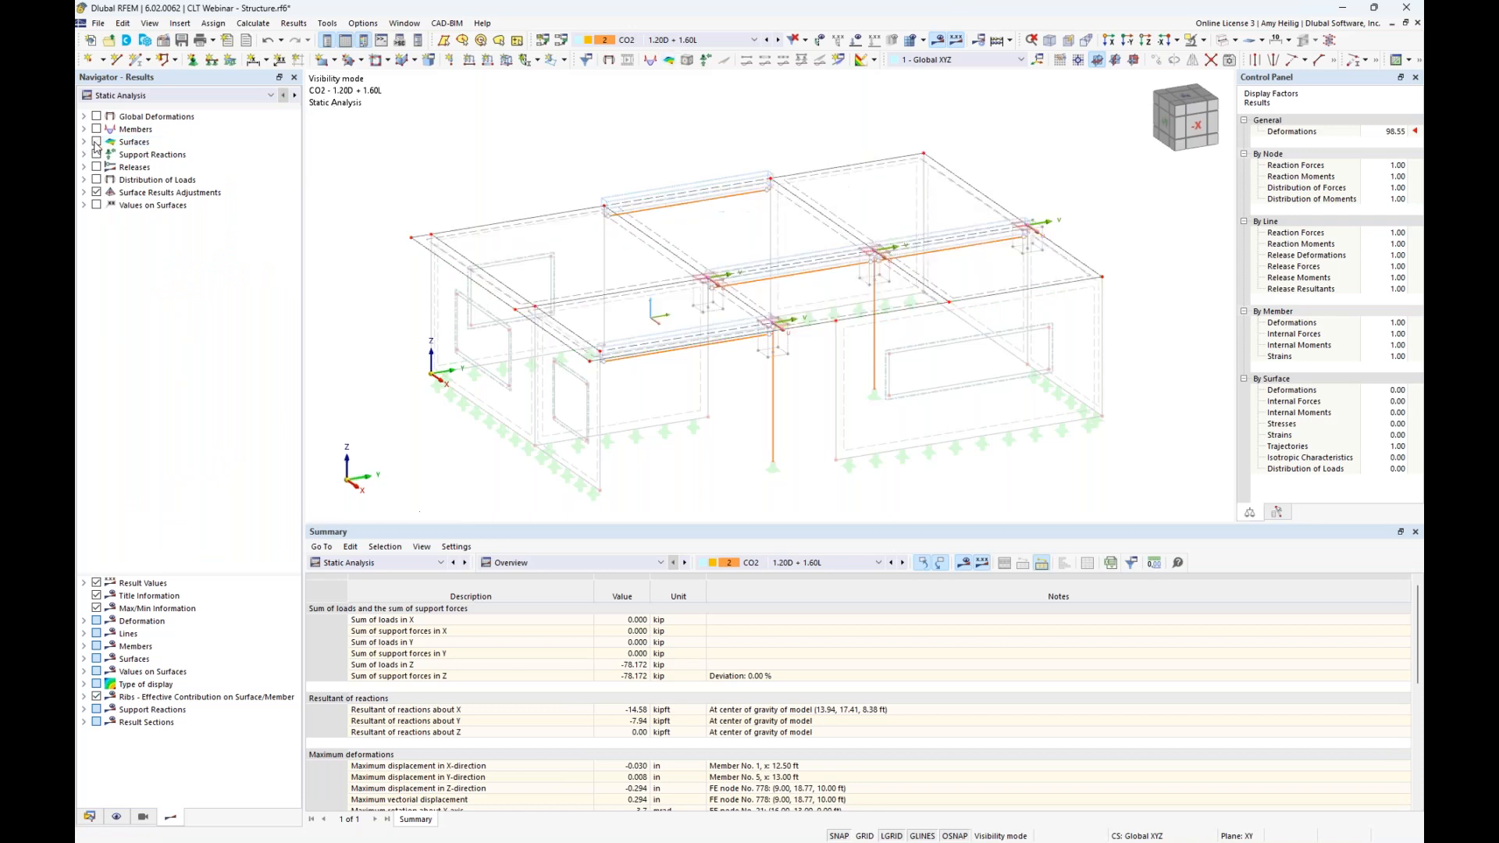
click(1203, 40)
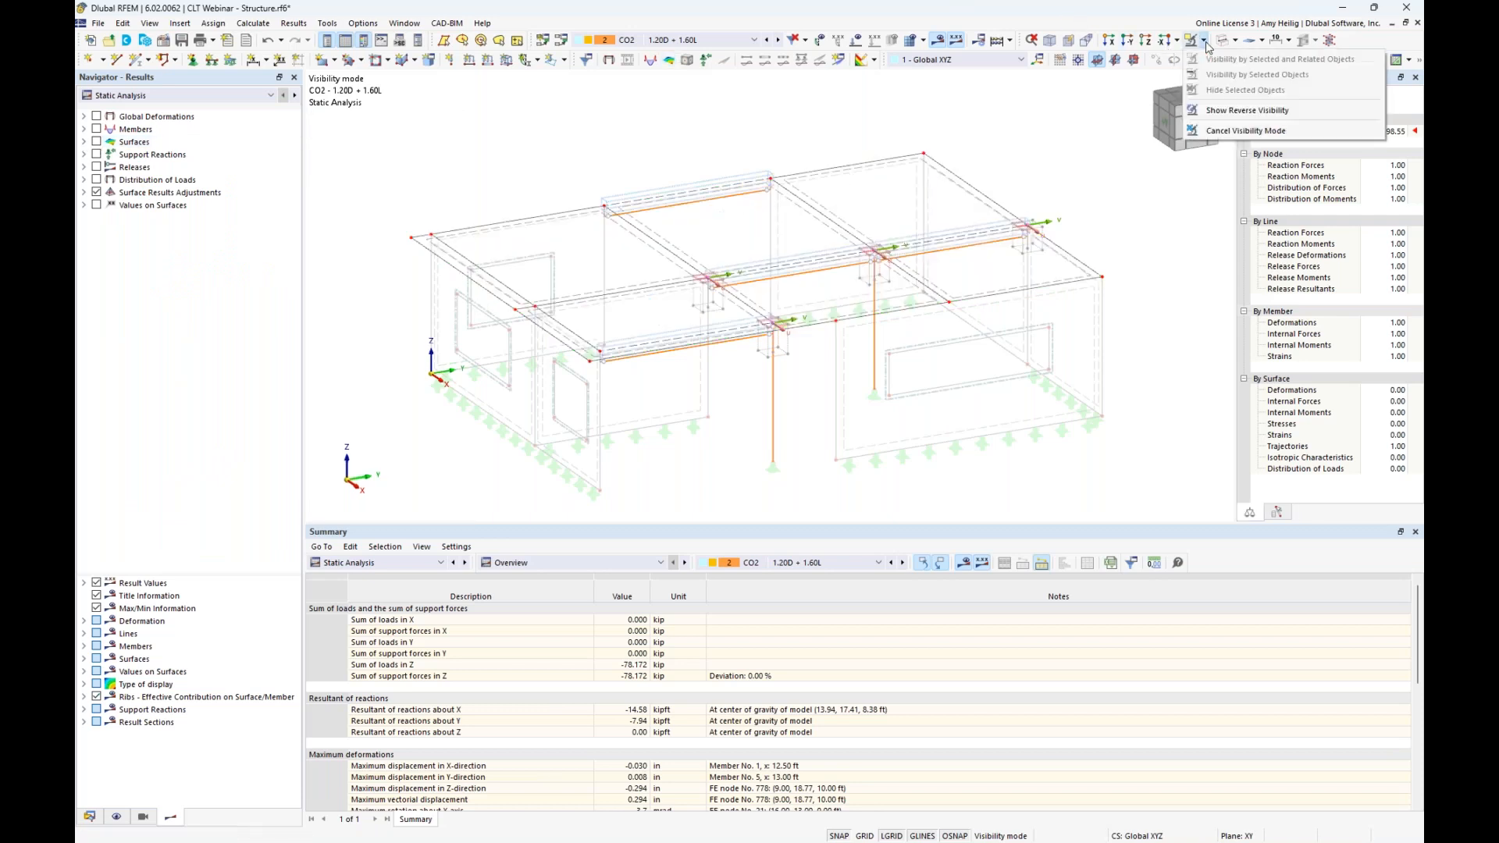
click(1242, 131)
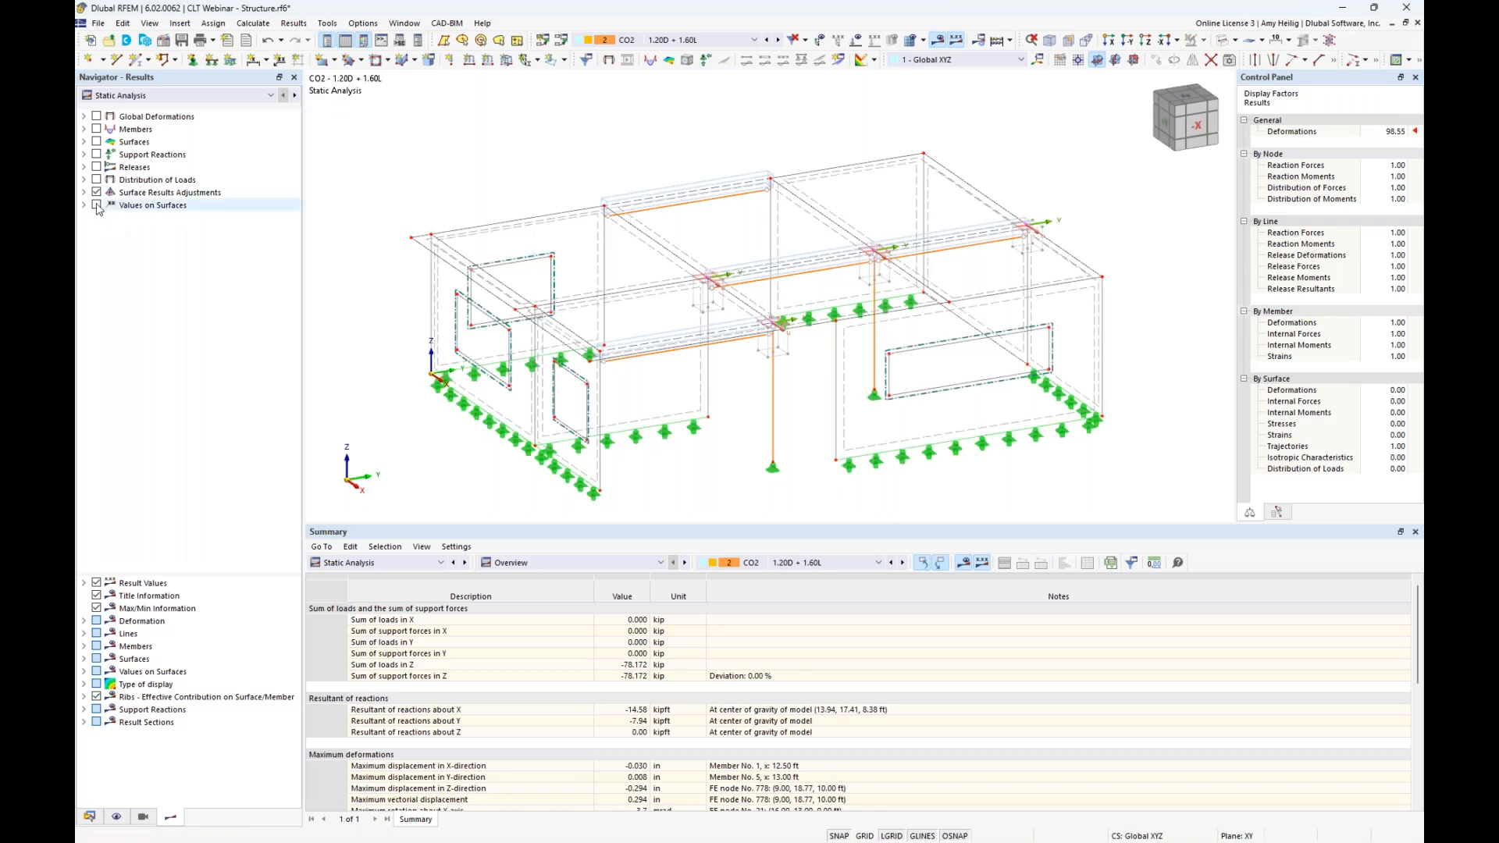
Display the support reactions, limiting the local line support forces to pz by hiding px and py
click(84, 153)
click(97, 156)
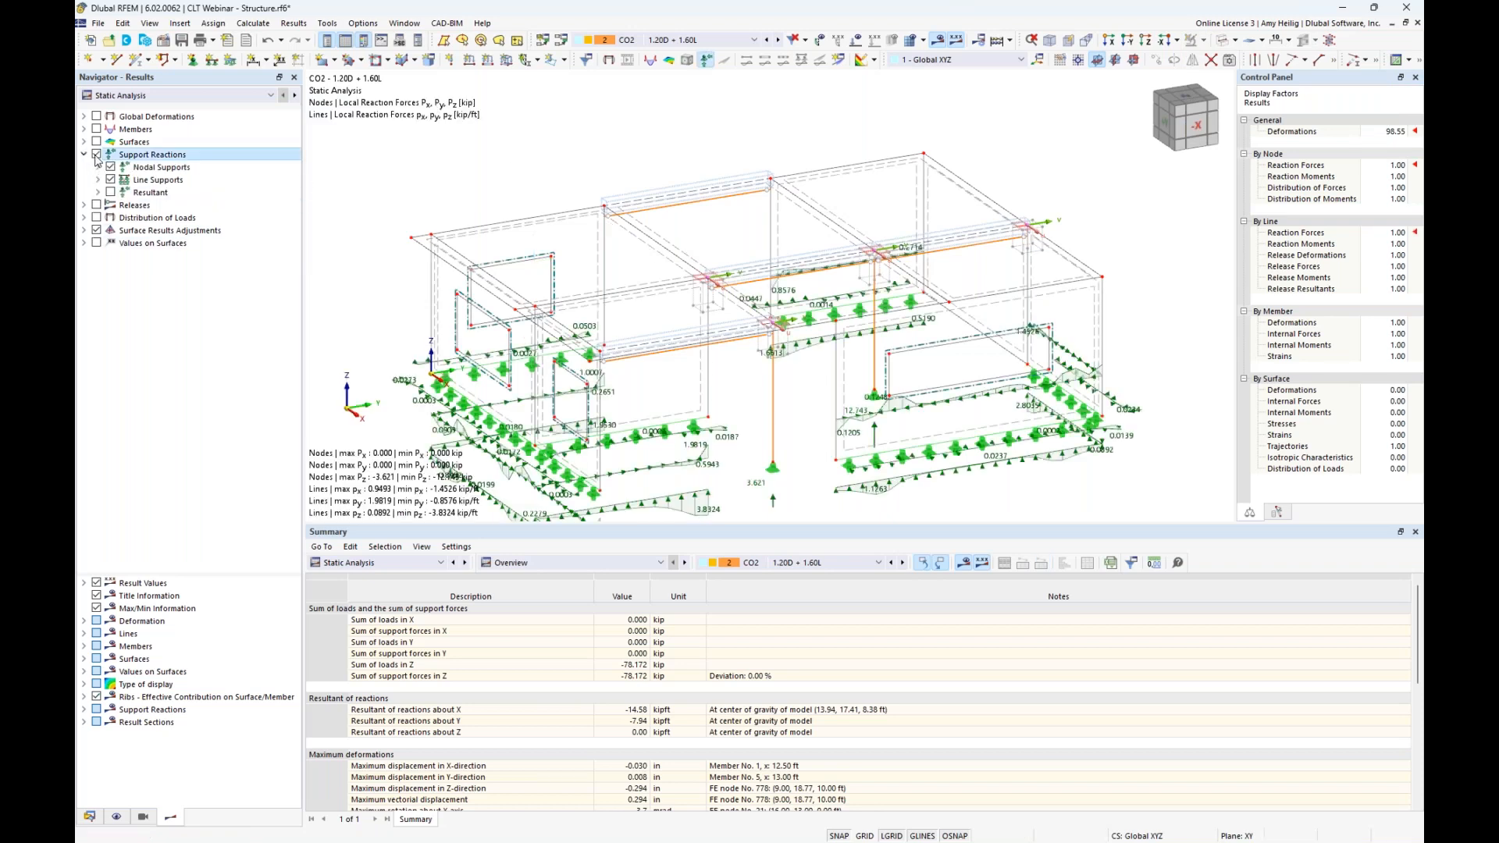
scroll(676, 436, up, 5)
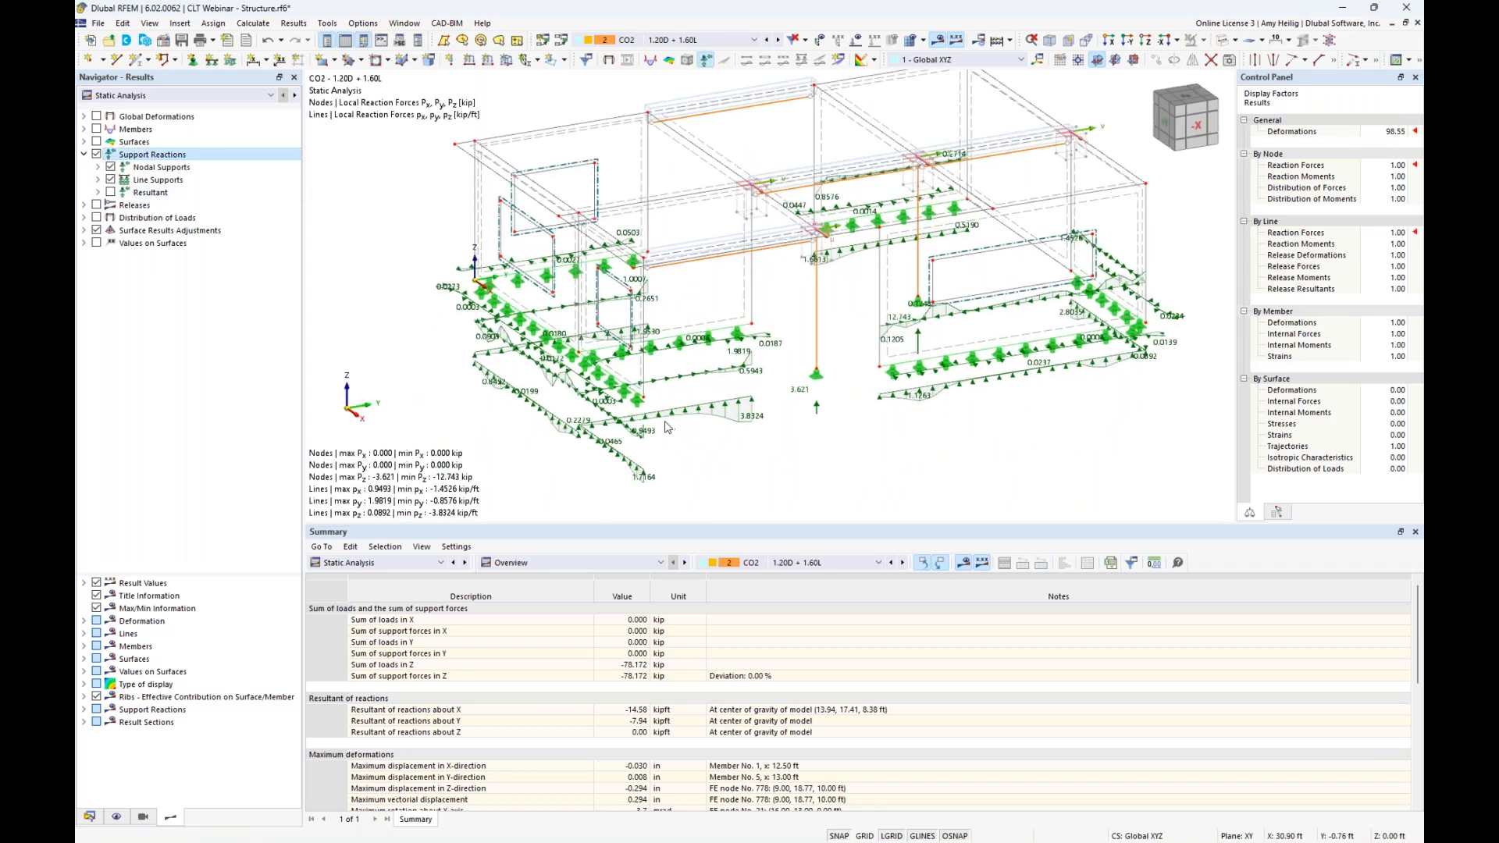
ctrl+middle_drag(676, 435, 483, 296)
click(98, 179)
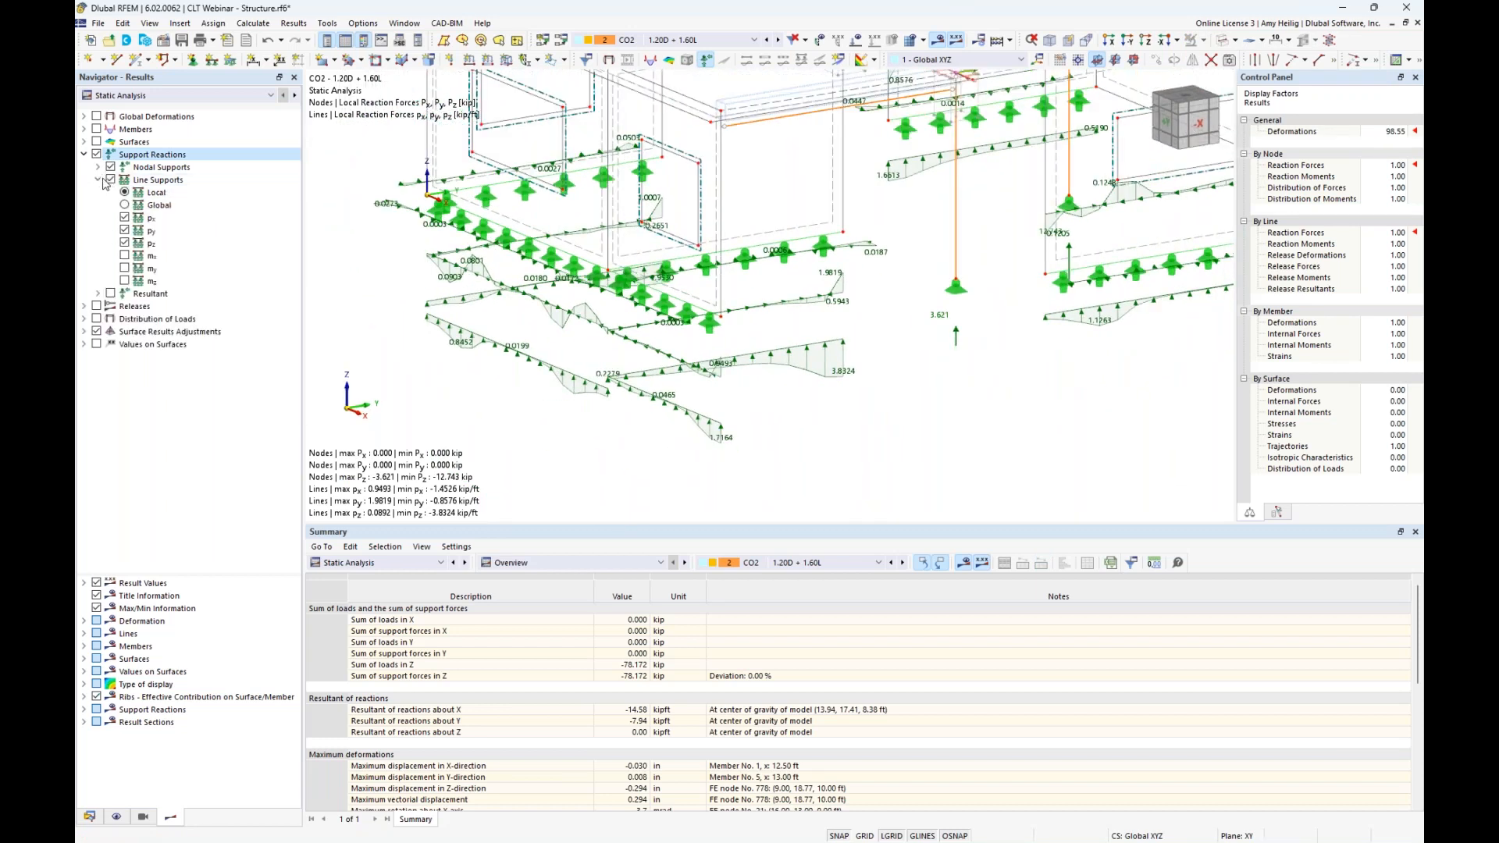
click(124, 217)
click(125, 230)
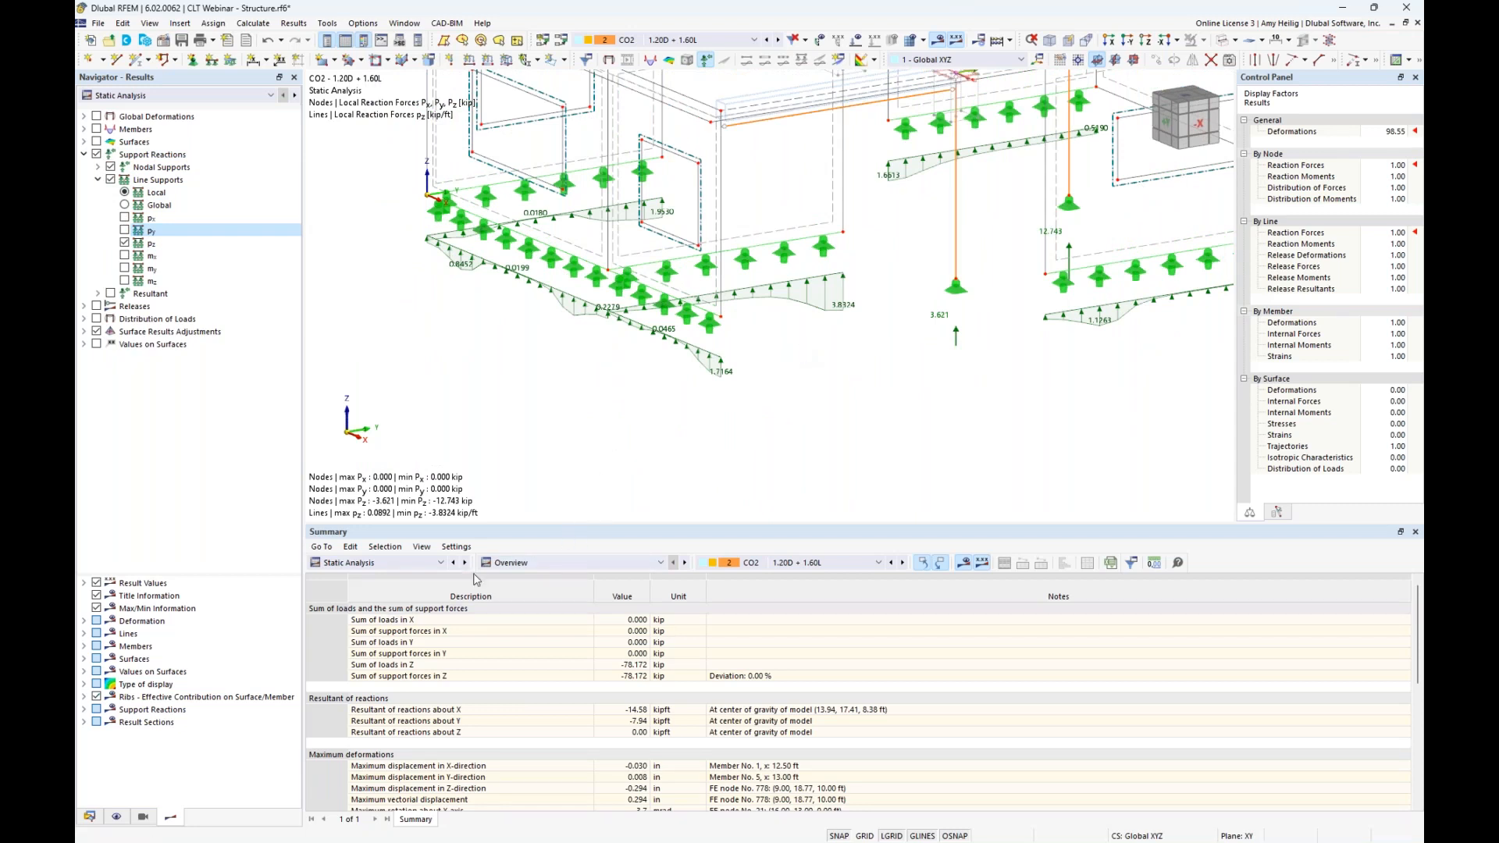
Show the static analysis results by line with the line support forces, and enlarge the table area
click(521, 562)
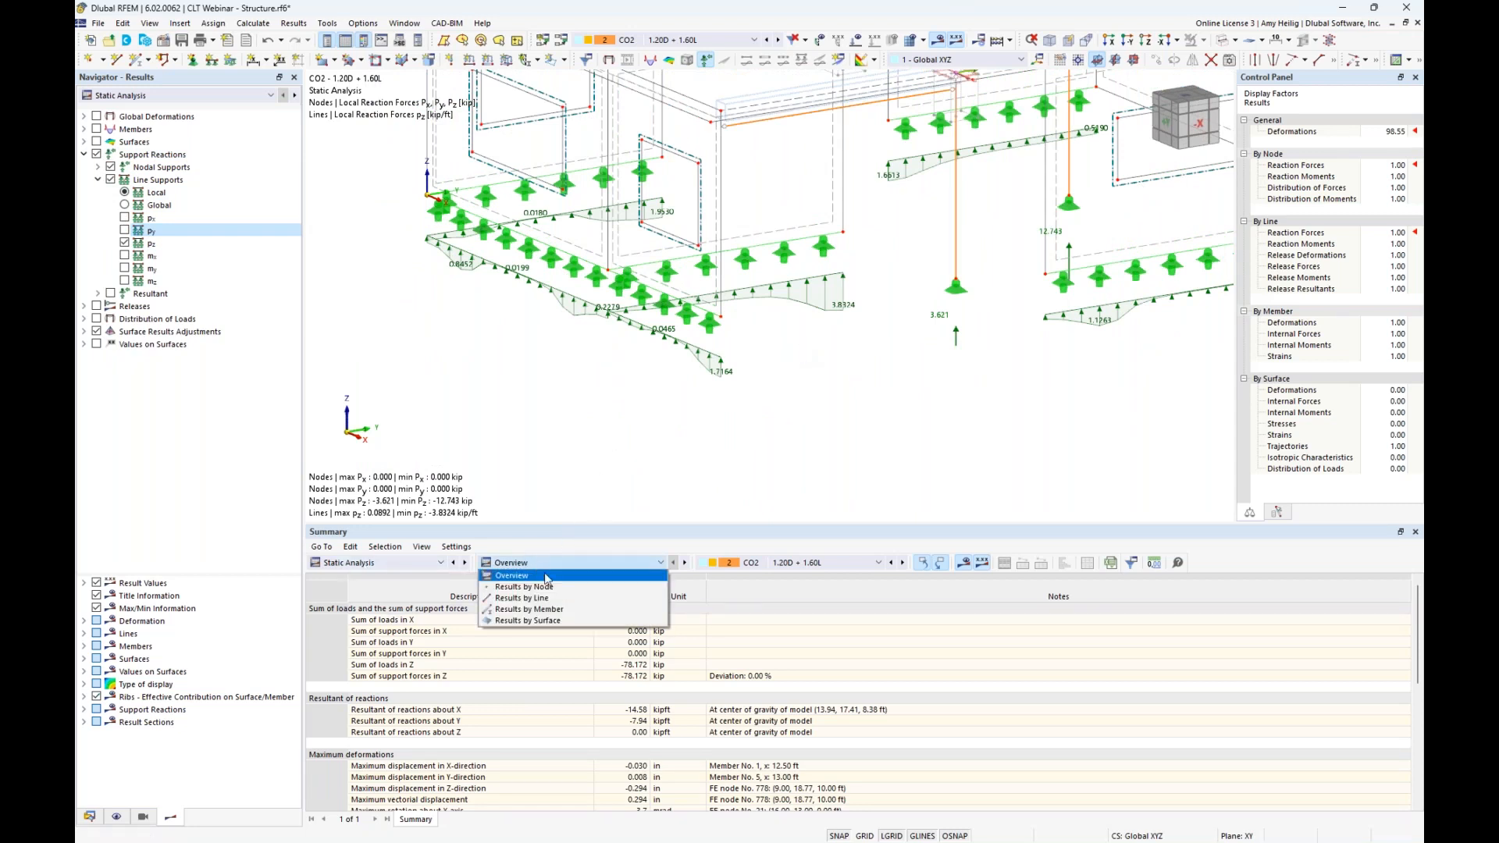
click(521, 598)
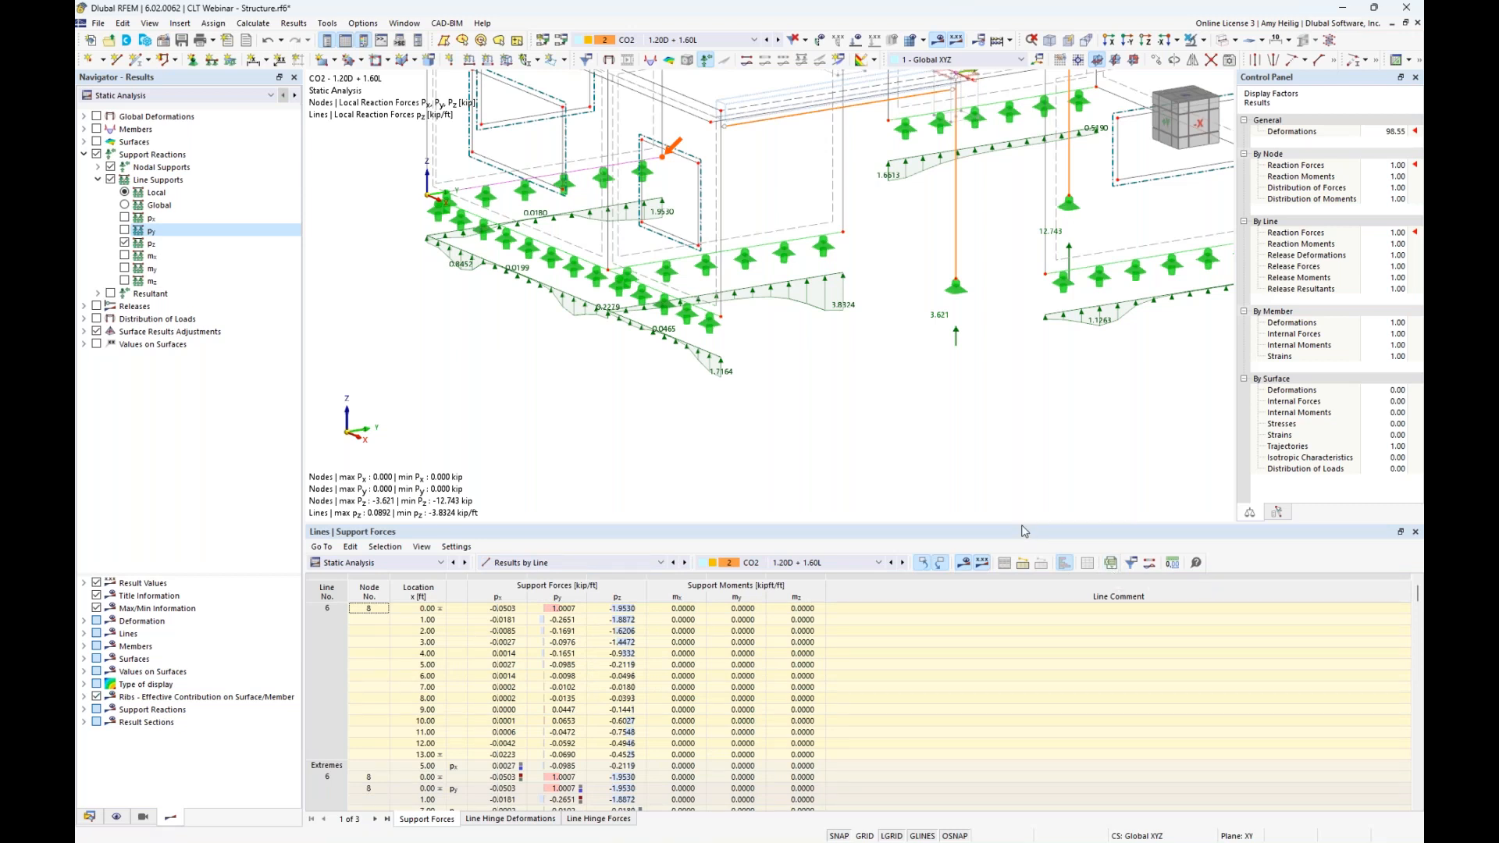
drag(1021, 521, 1014, 473)
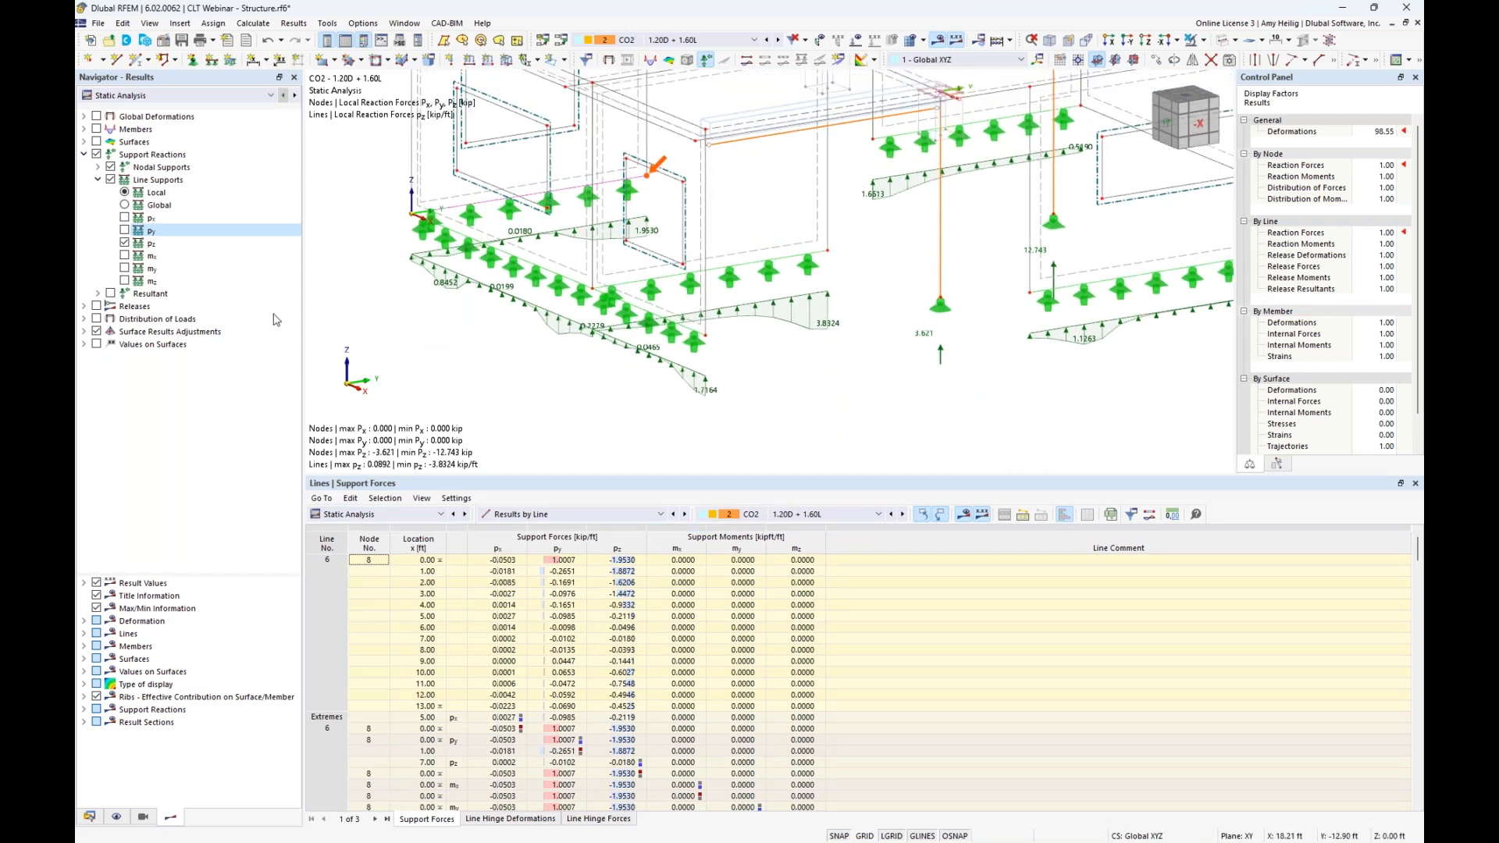
Replace the support reactions with the release results and display the line hinge forces n
click(98, 180)
click(85, 155)
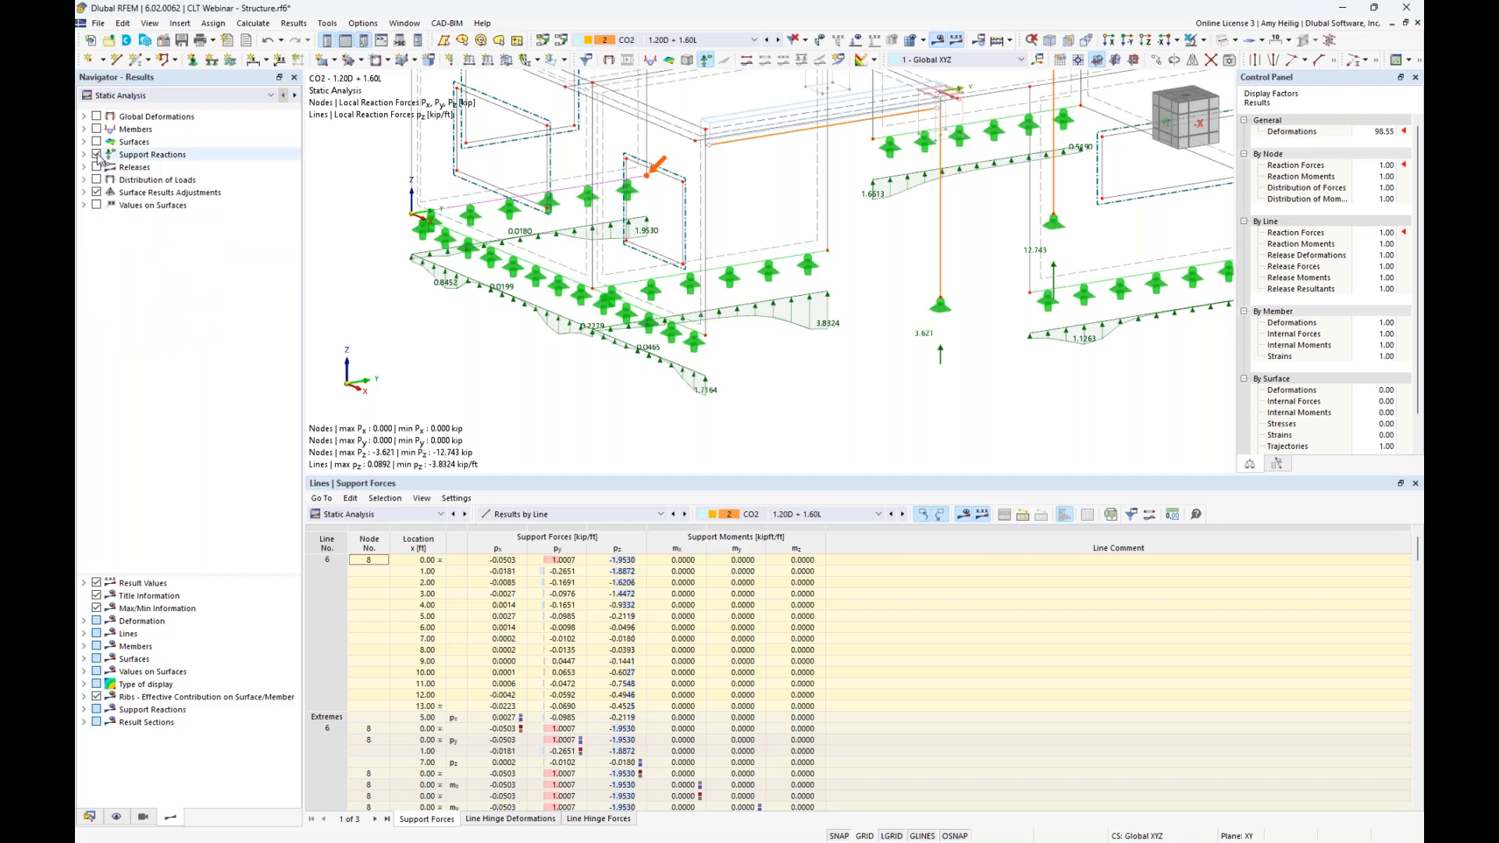
click(97, 154)
click(95, 169)
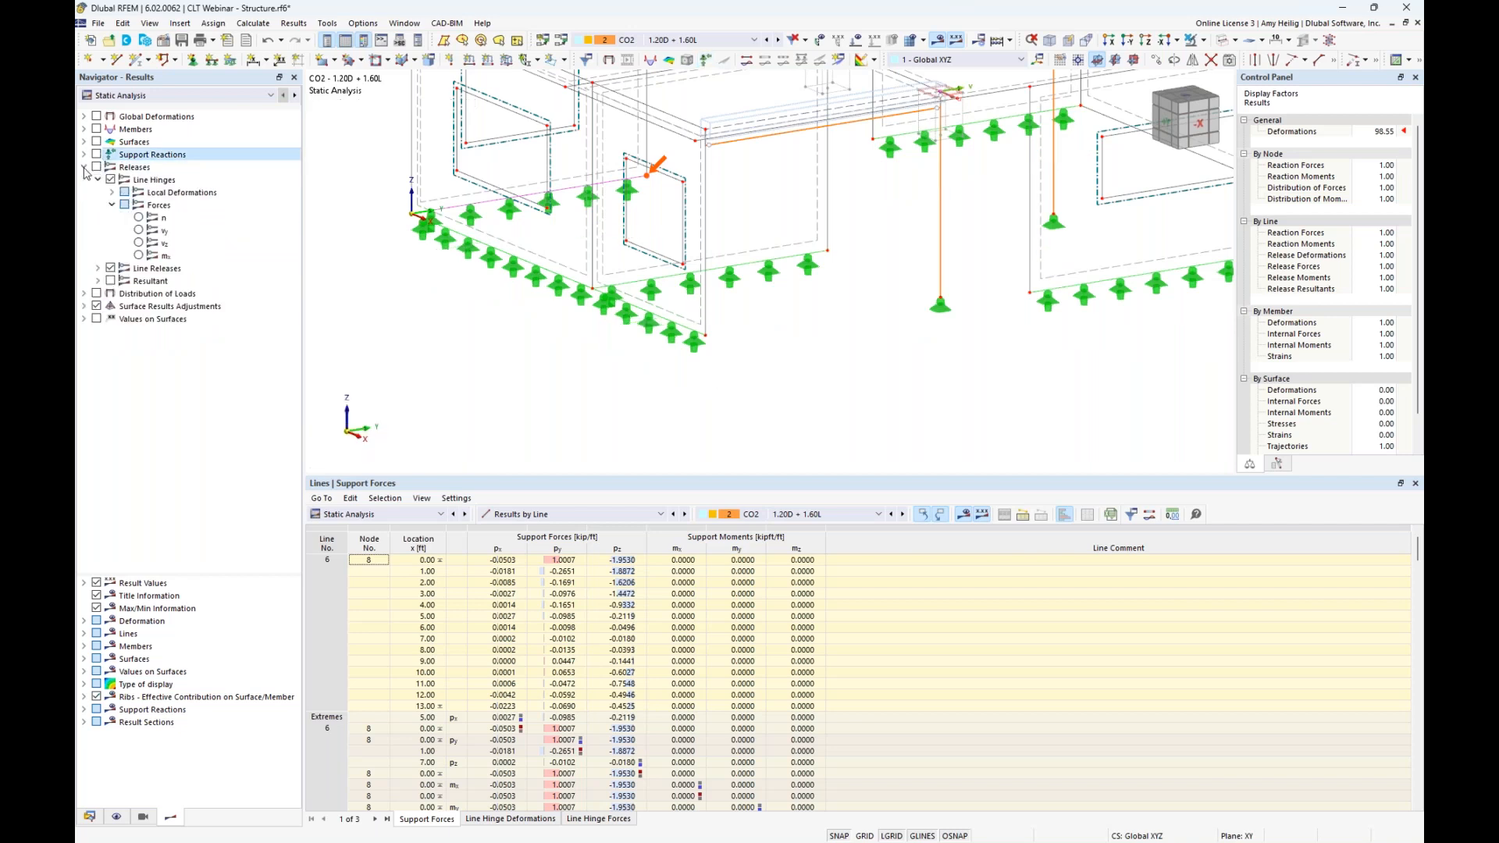
click(96, 168)
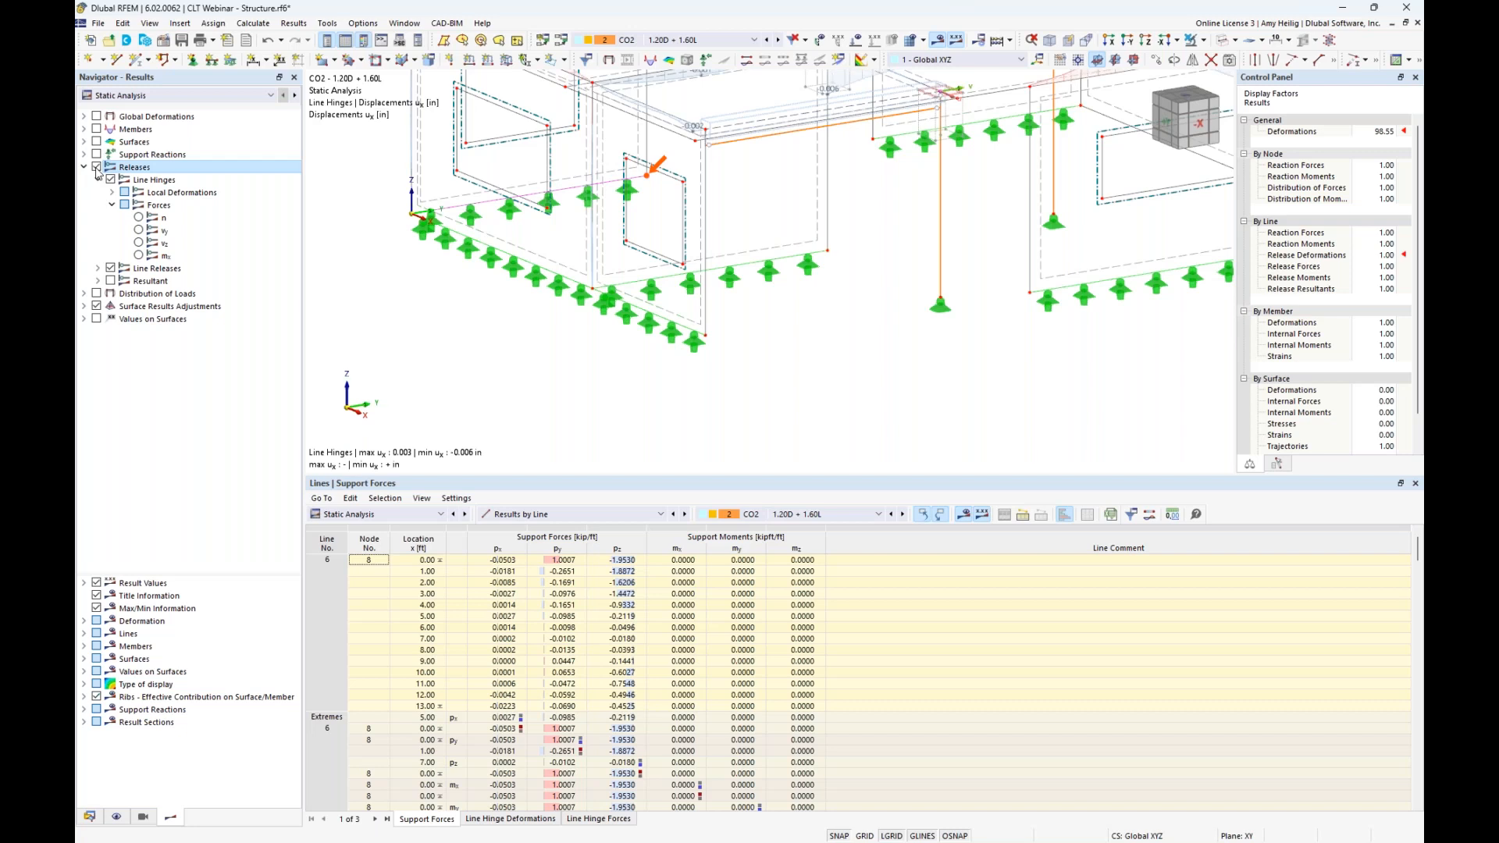
middle_drag(853, 318, 818, 453)
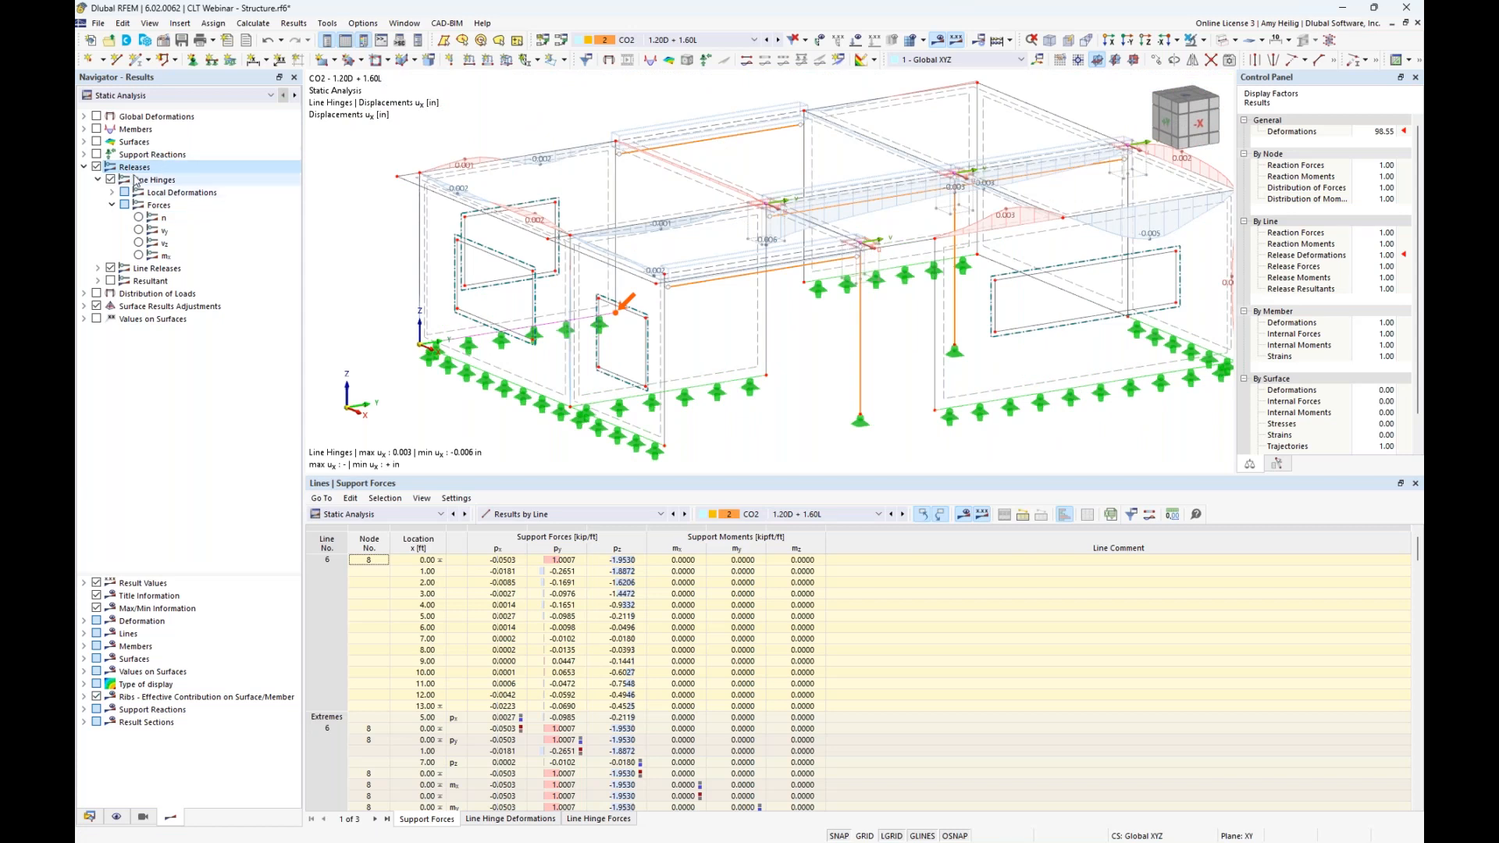
click(139, 218)
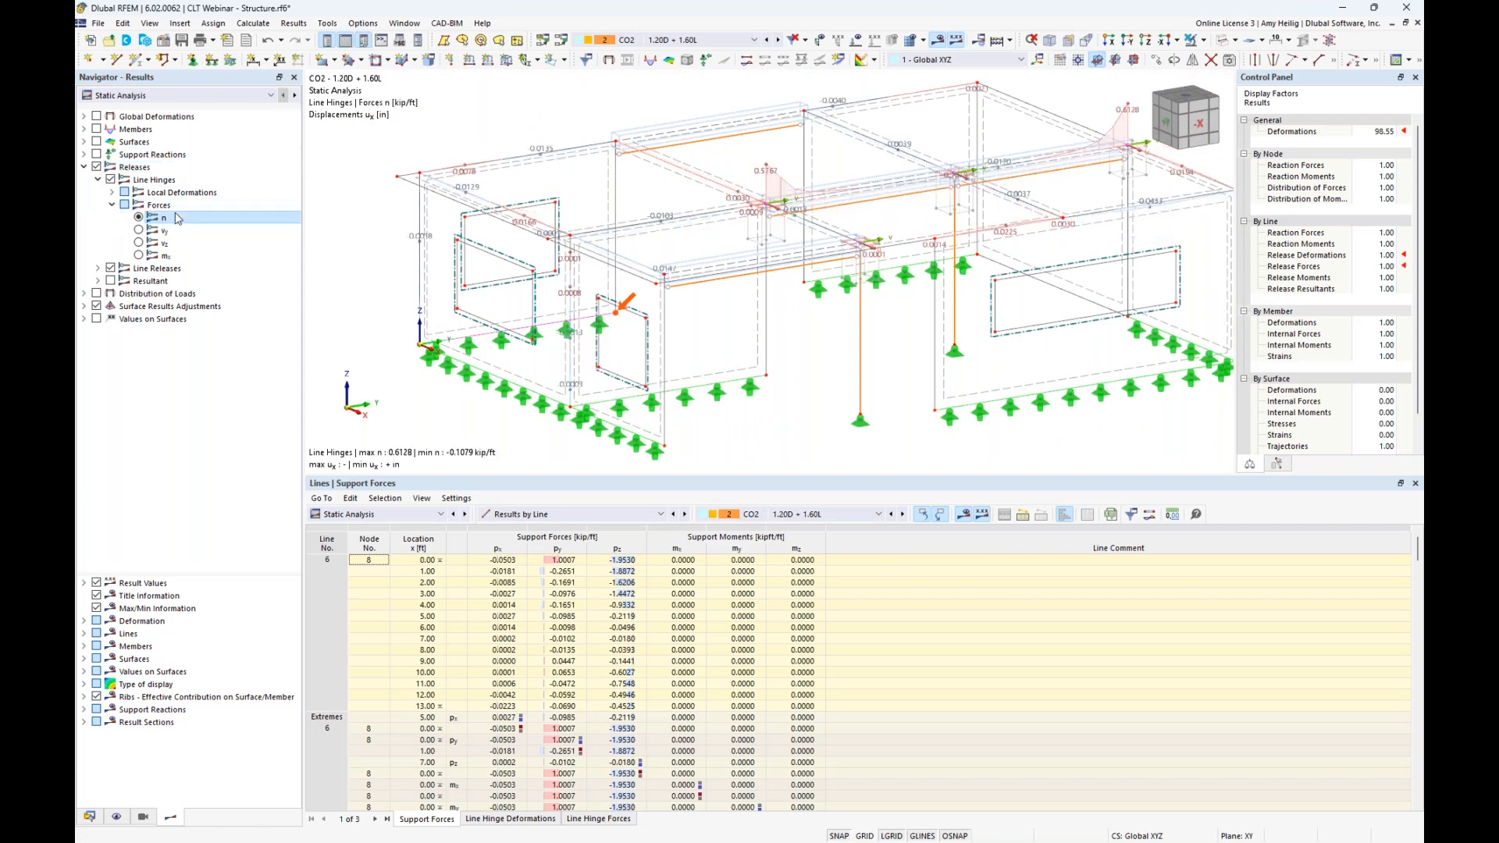
Show the line hinges in the model and examine the hinge forces n along the roof's interior beam line
scroll(1046, 191, up, 5)
scroll(833, 250, up, 1)
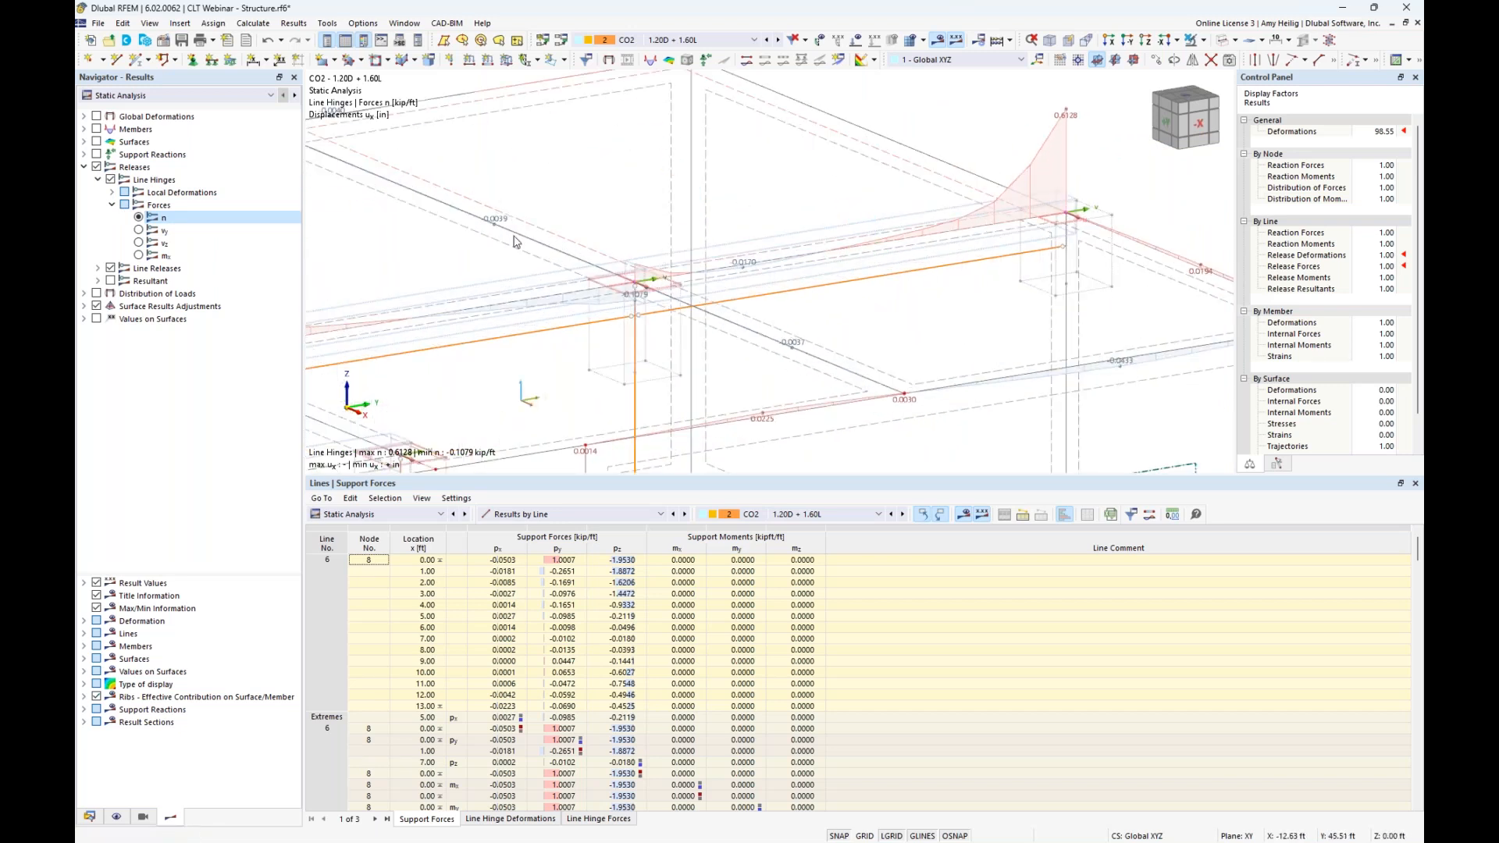
click(116, 816)
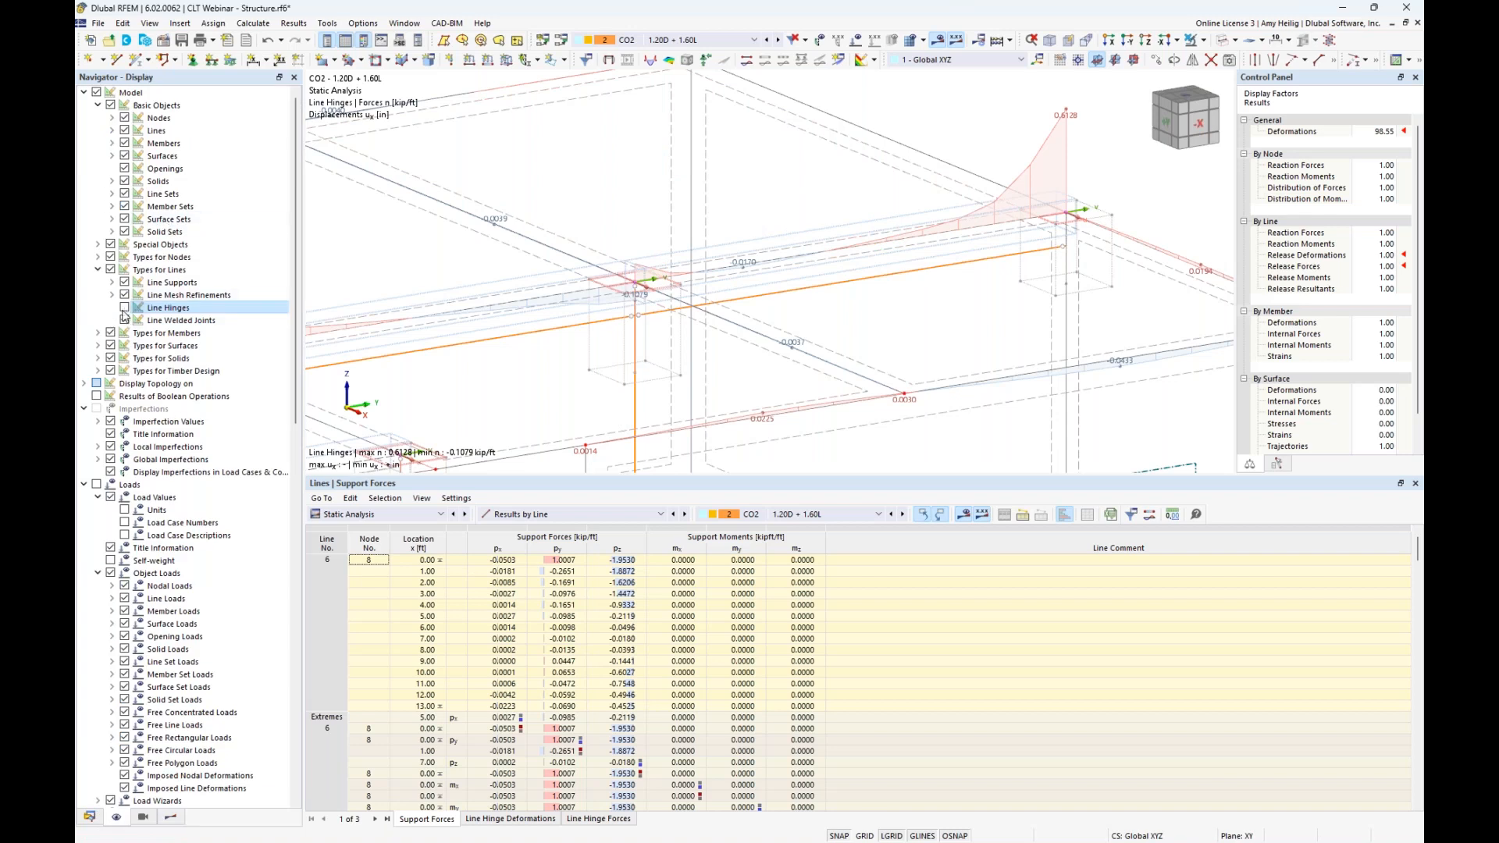
scroll(803, 269, up, 2)
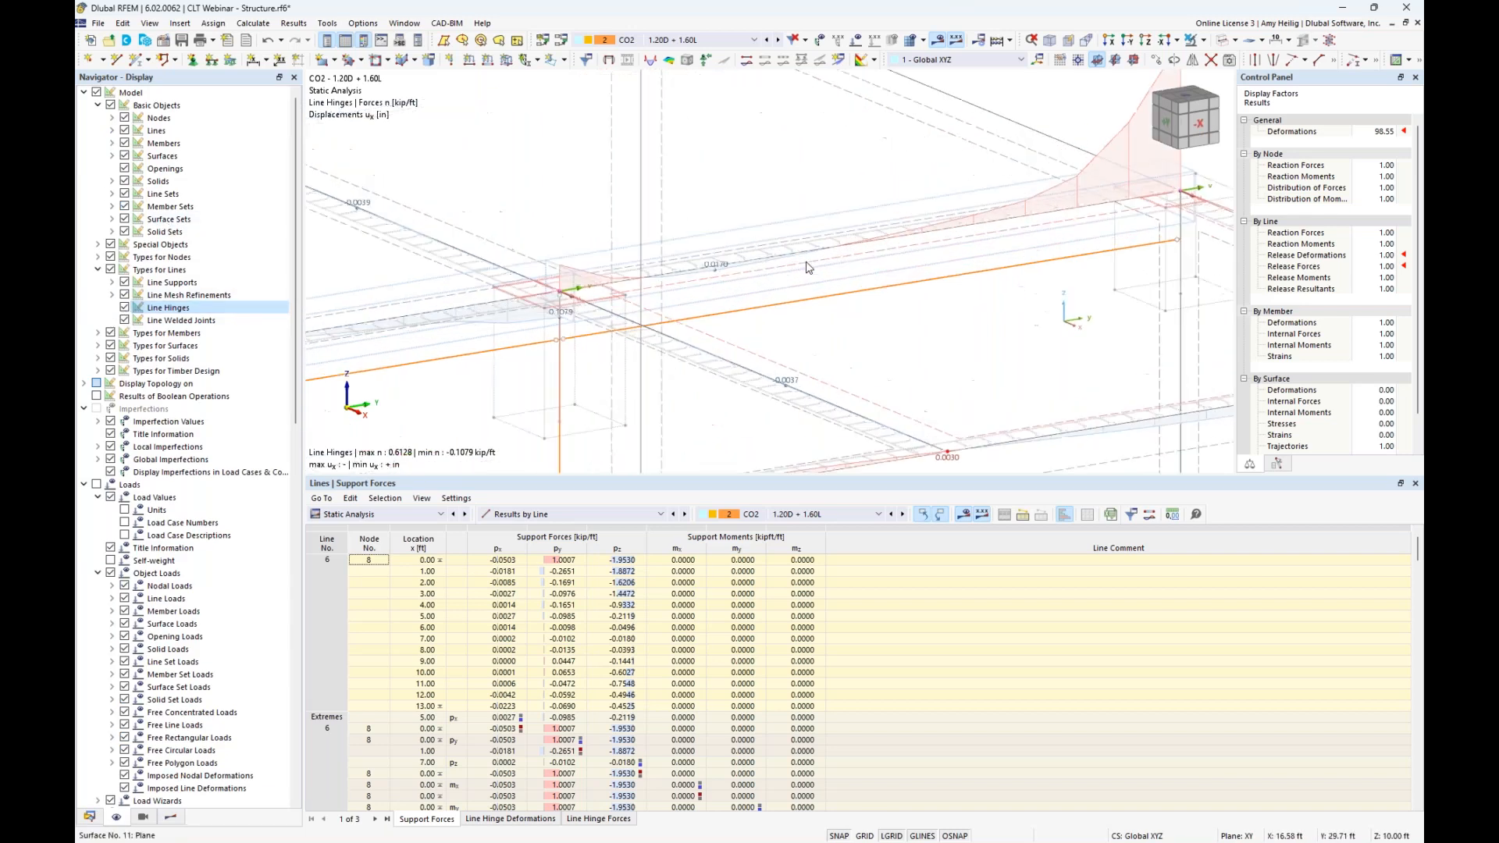
middle_drag(903, 289, 813, 374)
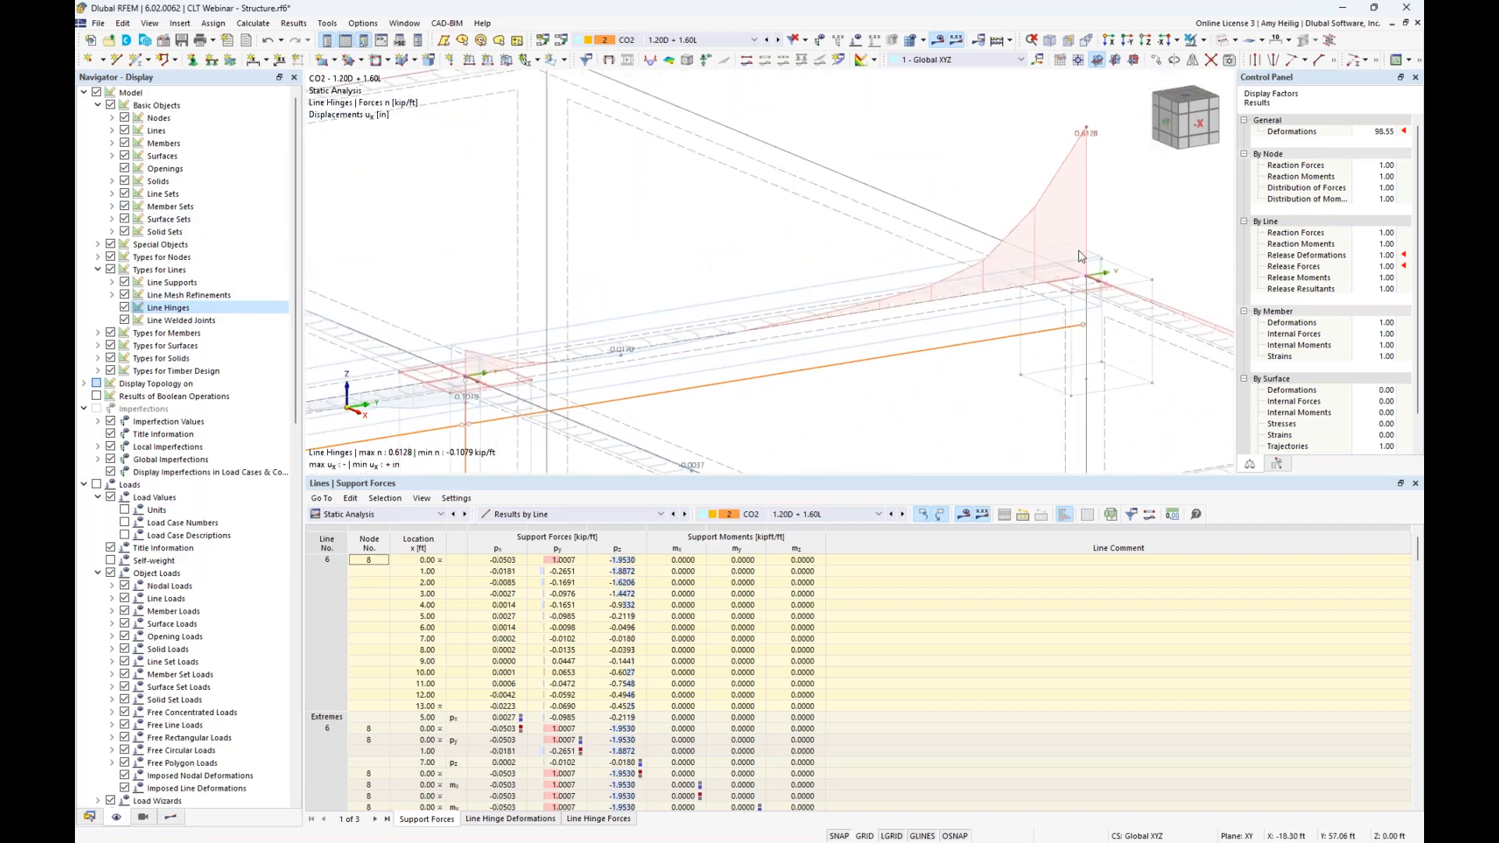
Open the result diagrams for the line hinge along the roof's interior beam line and read the values at the line start
right_click(769, 325)
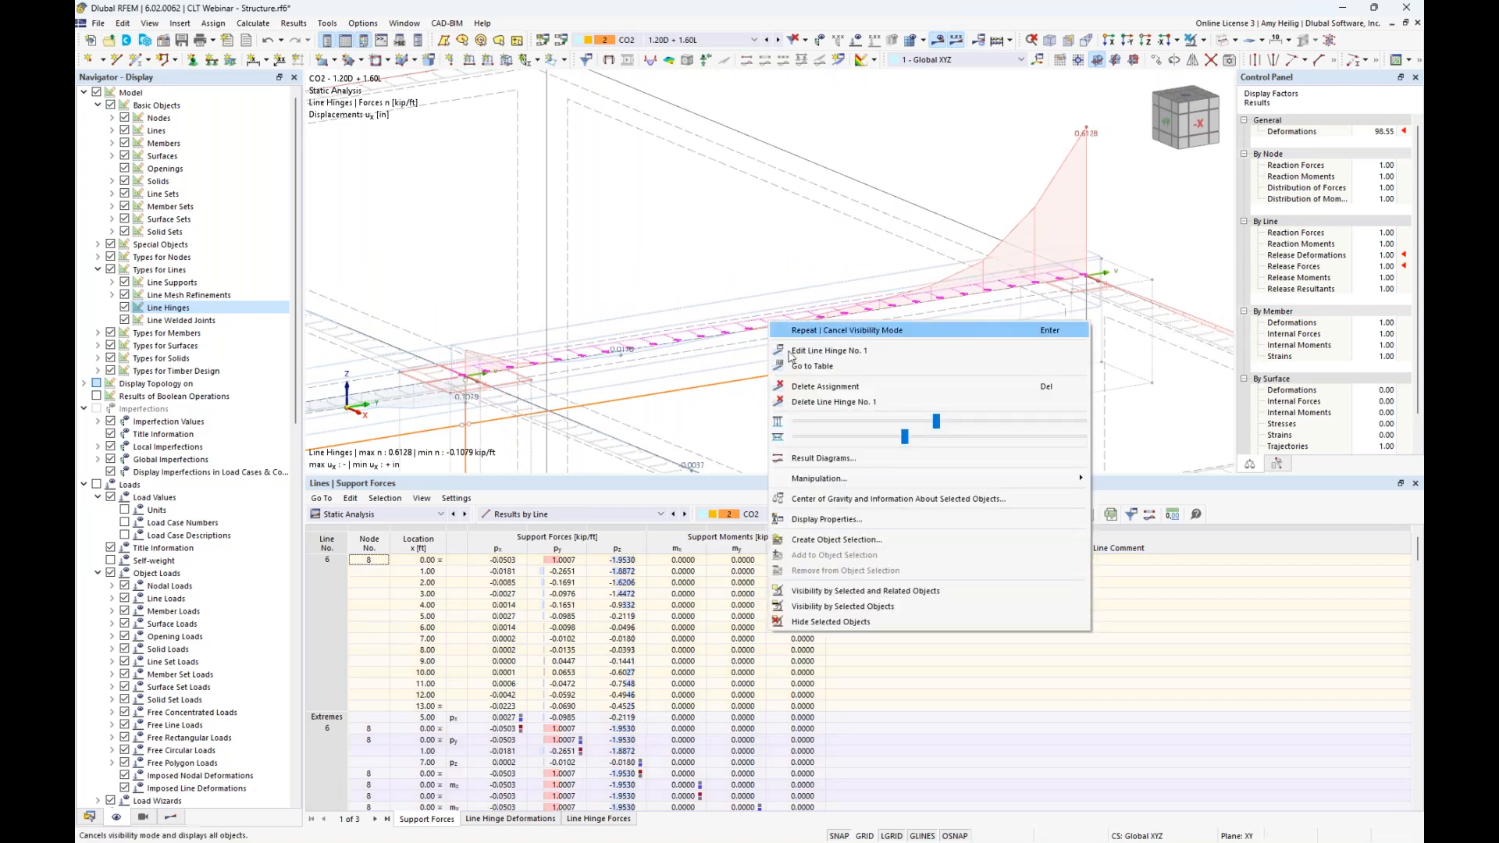
click(819, 460)
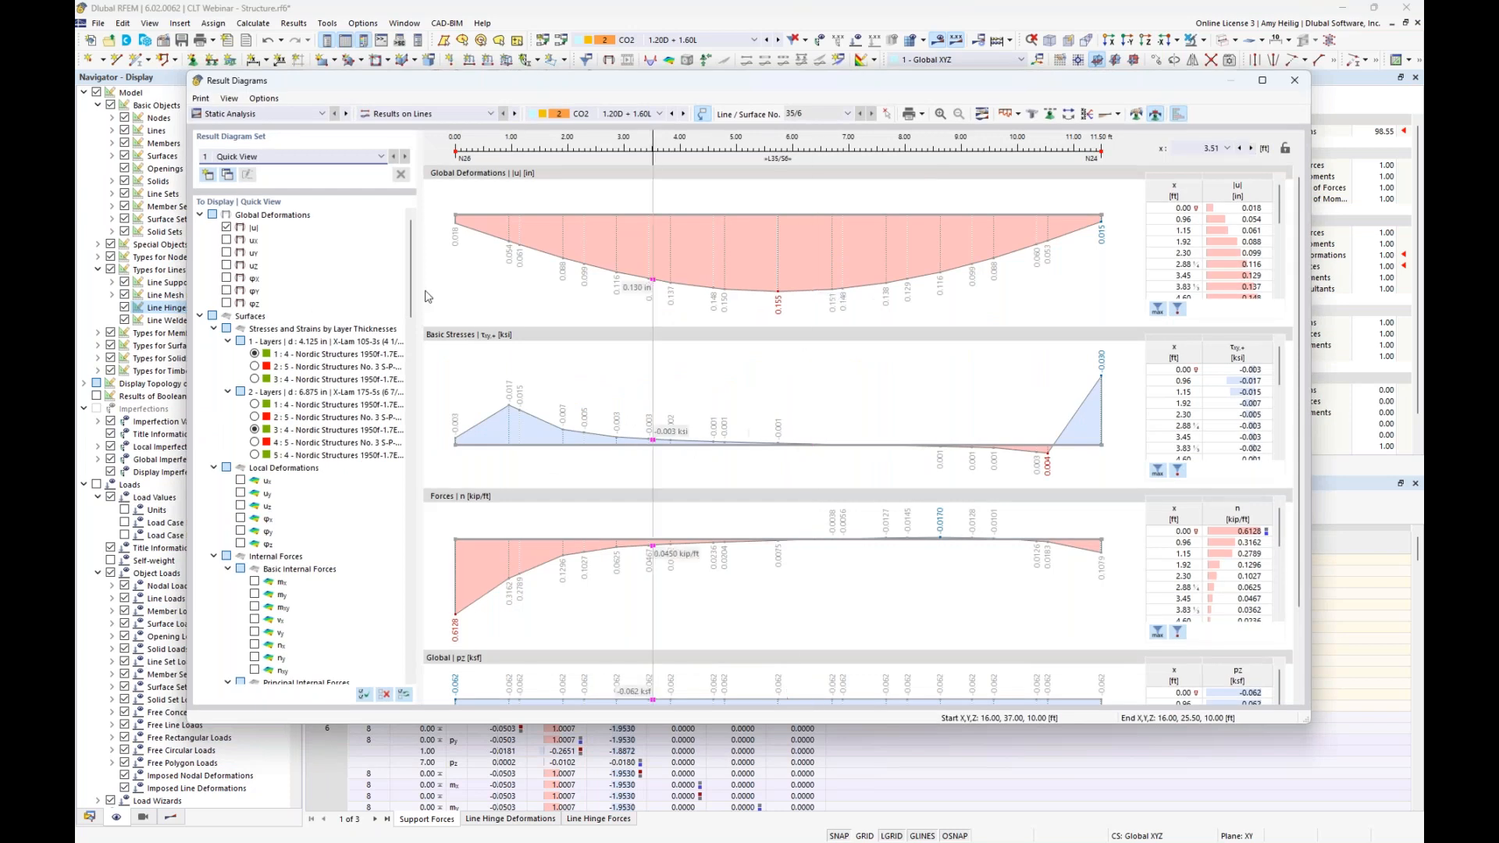
click(814, 377)
drag(815, 376, 455, 433)
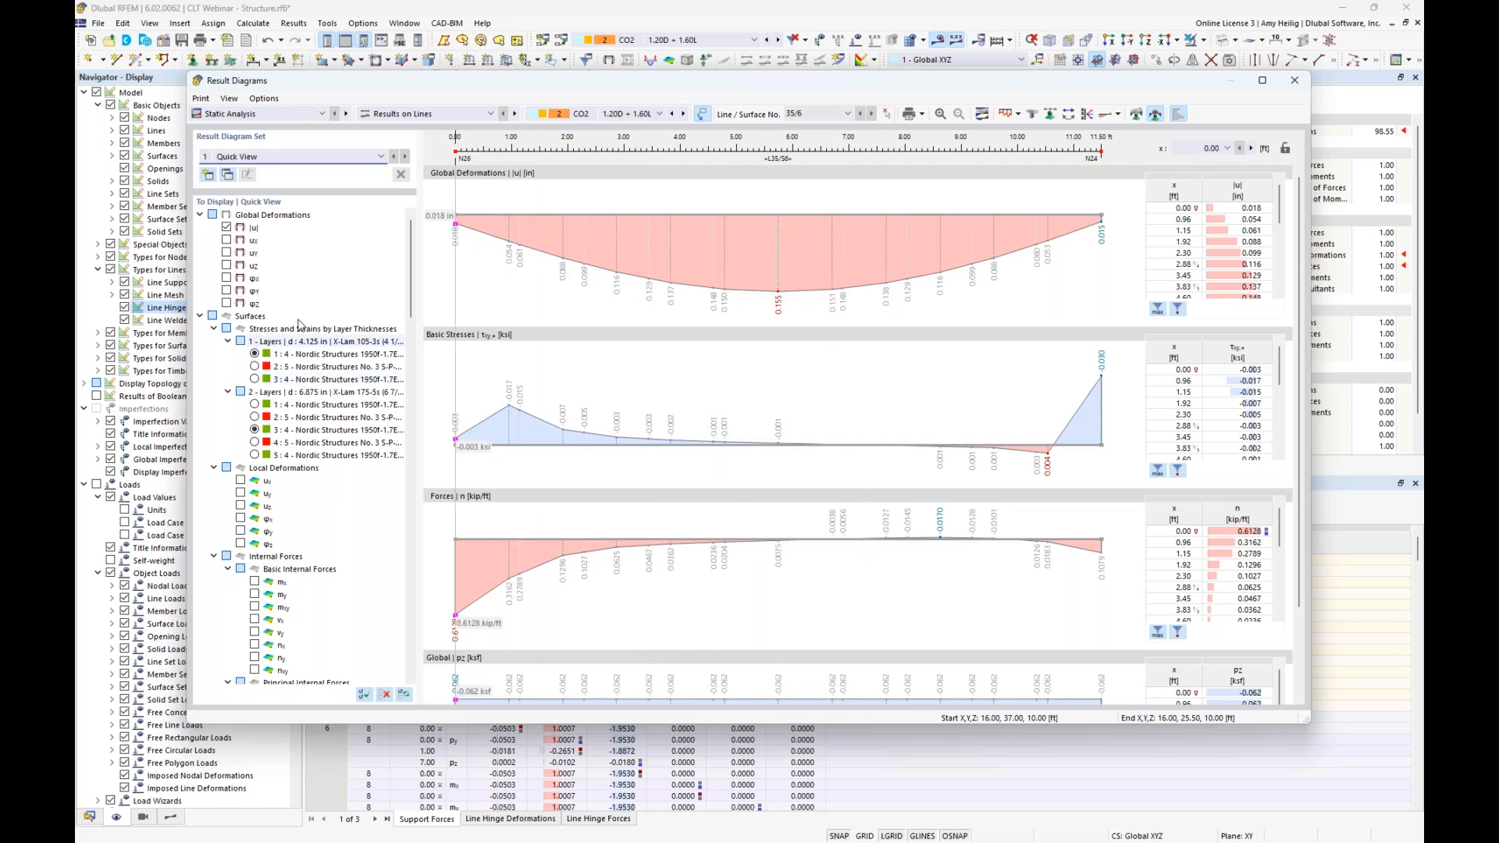
Clear all displayed result diagrams and show only the line hinge force n
scroll(285, 392, down, 12)
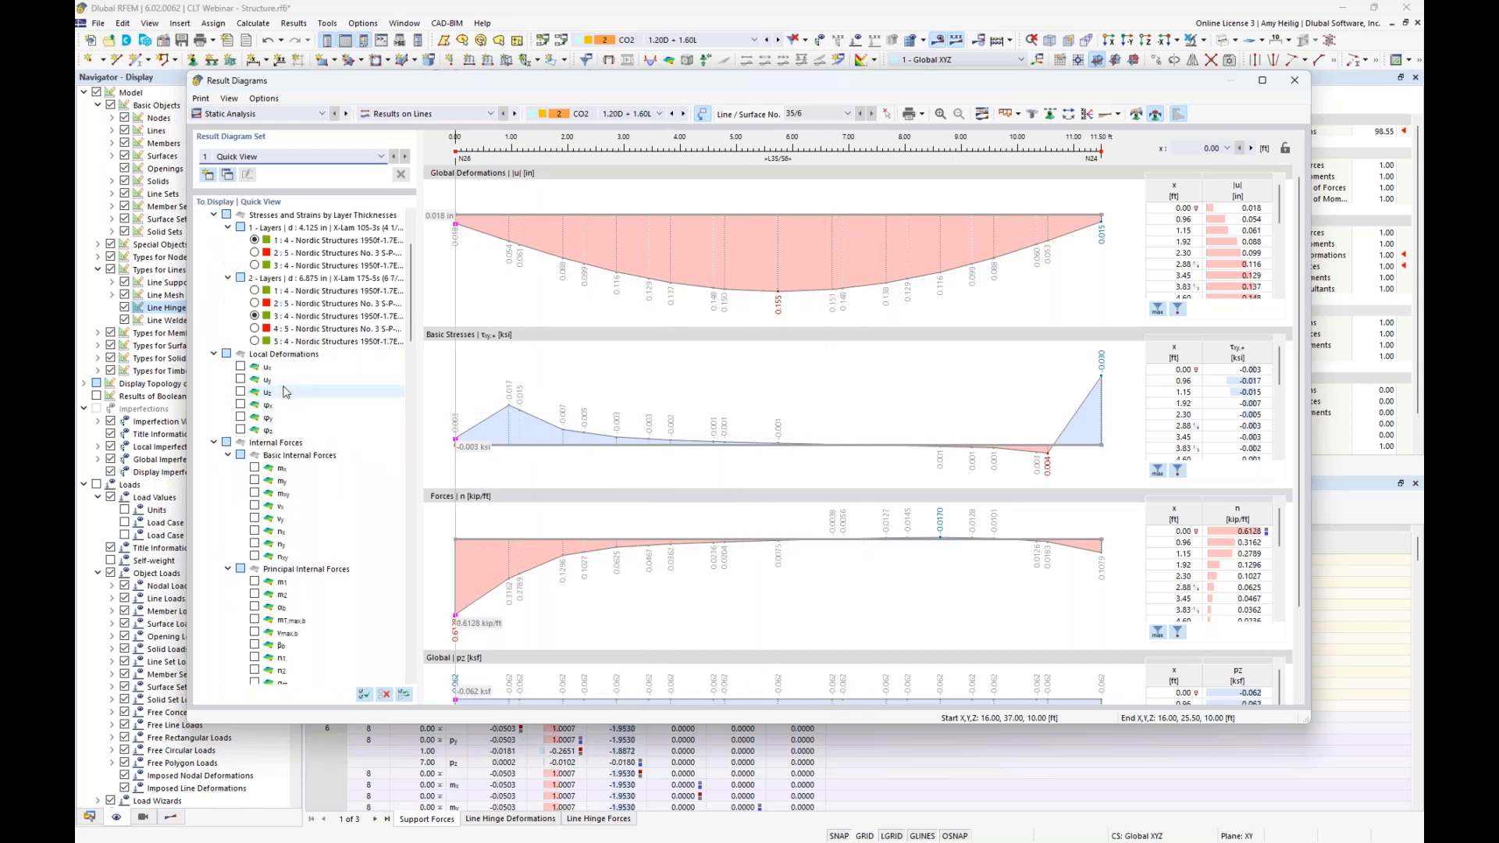
click(386, 694)
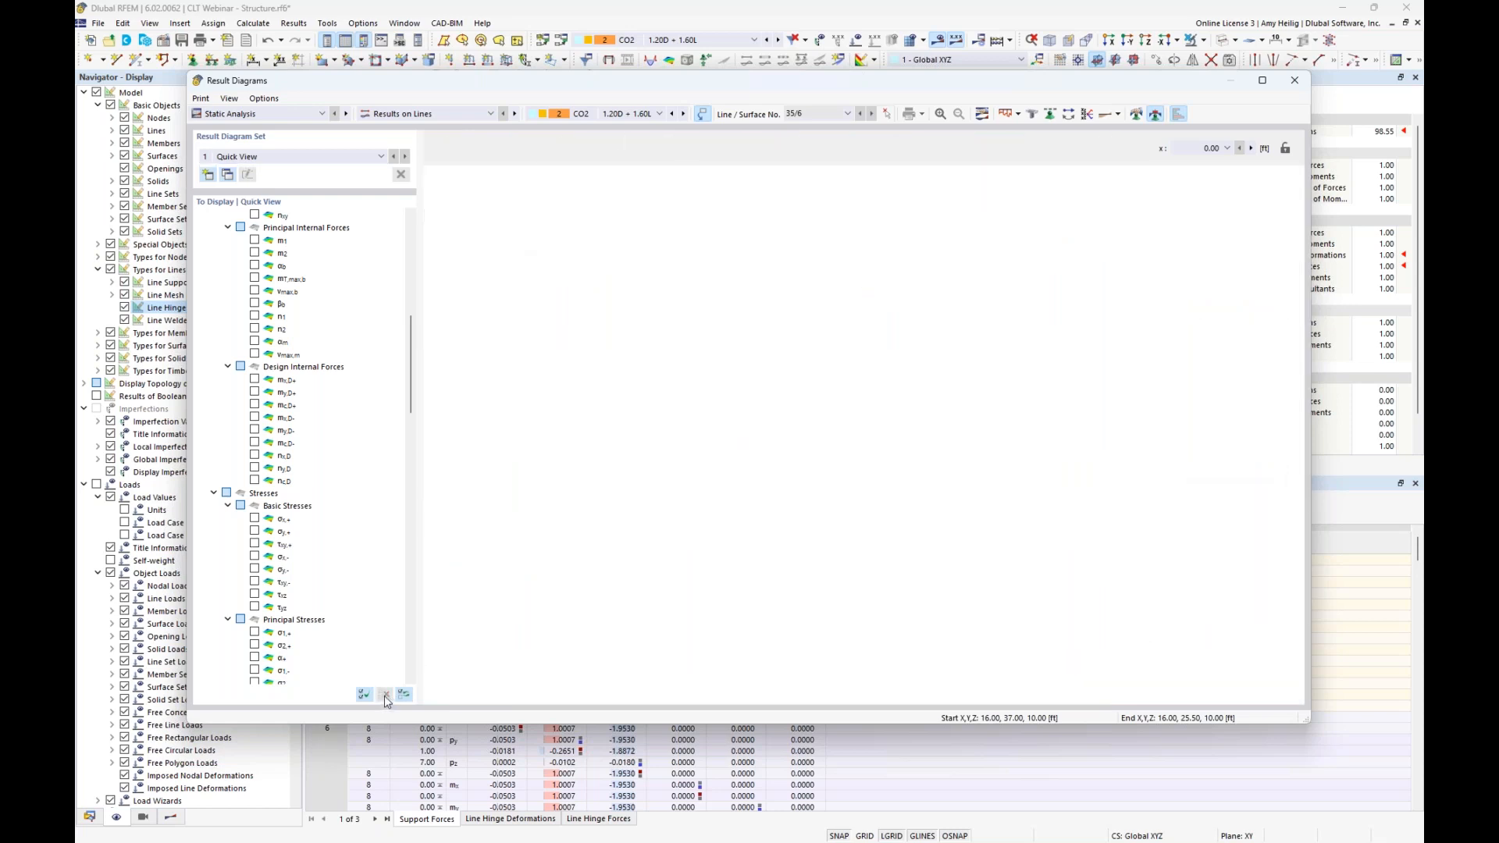
scroll(318, 506, down, 1)
scroll(318, 505, down, 20)
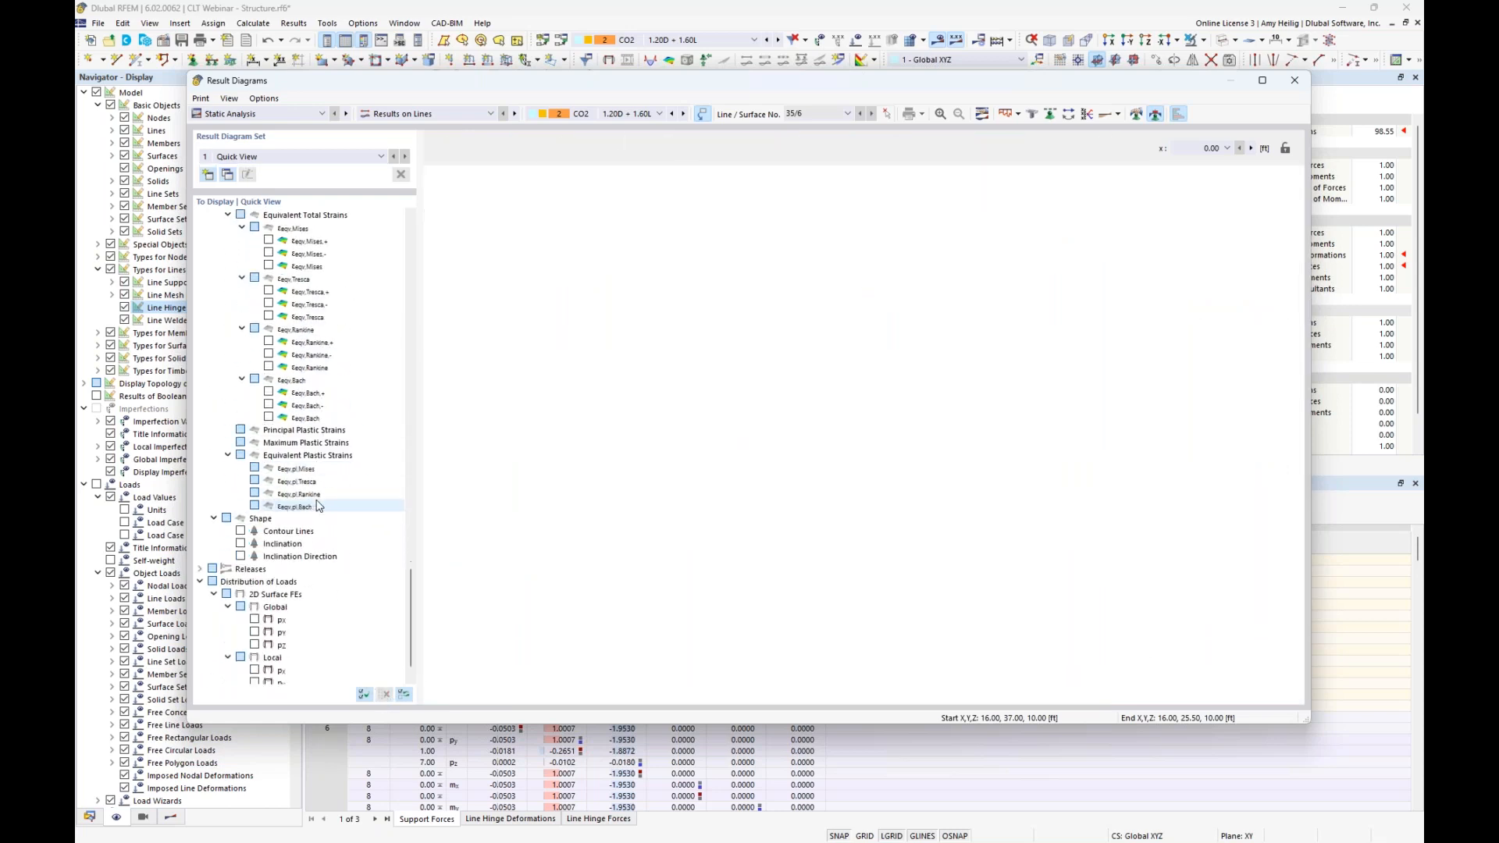
scroll(318, 506, down, 1)
click(199, 543)
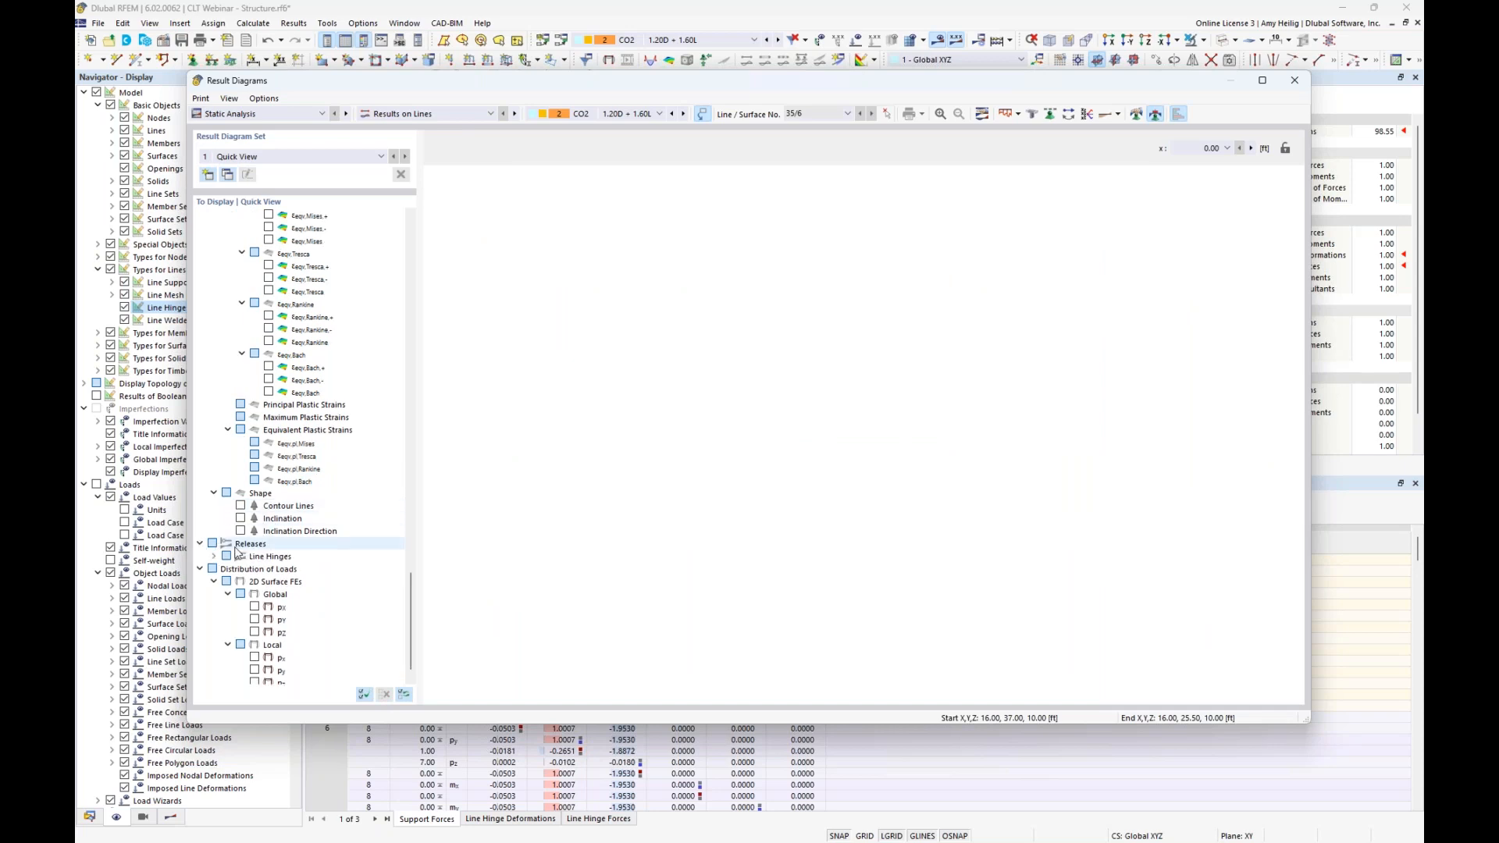
click(214, 556)
click(228, 581)
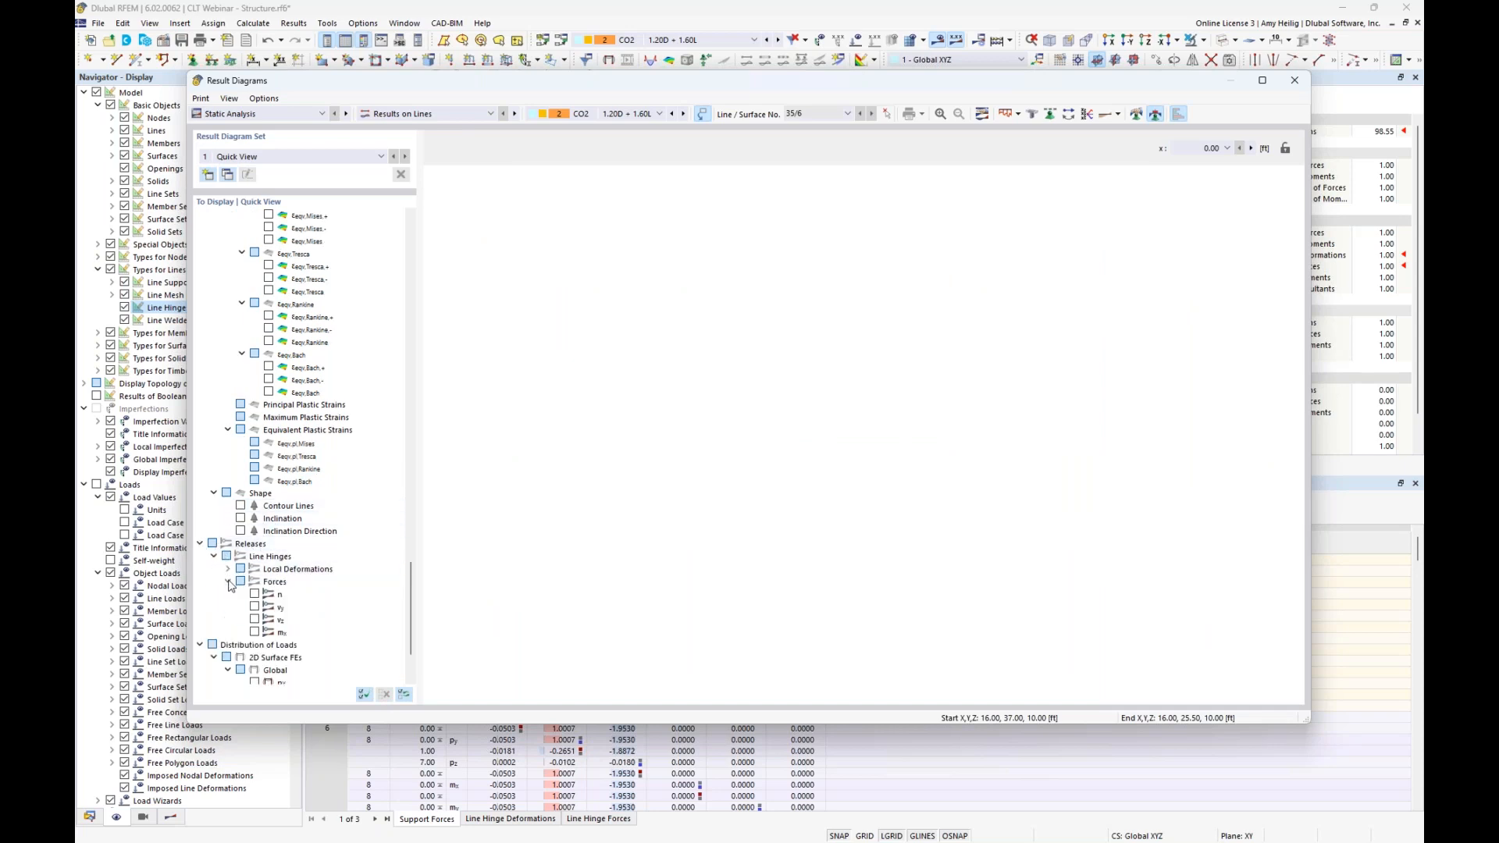
click(254, 595)
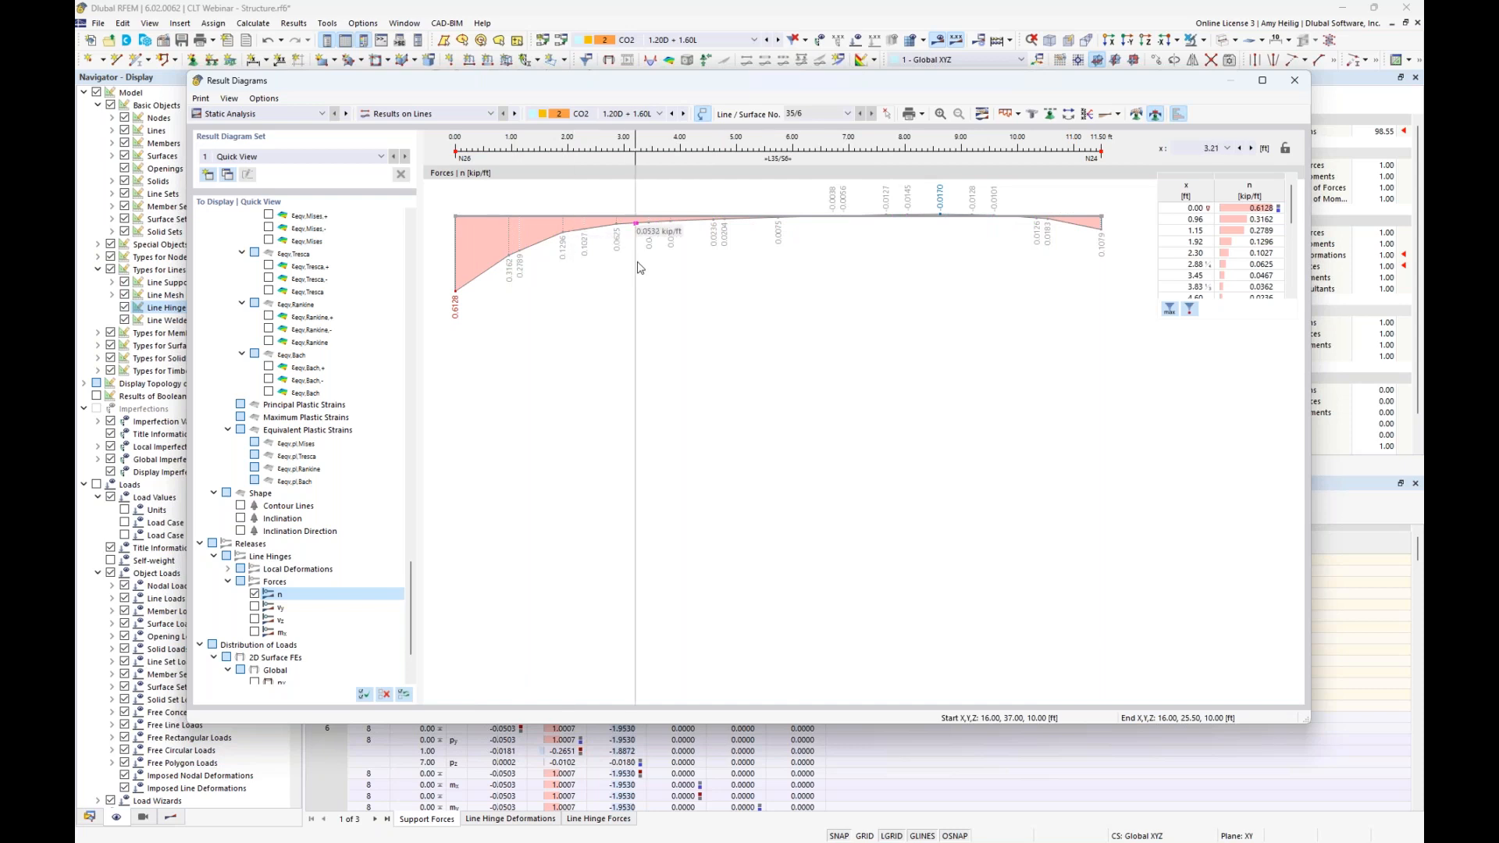
Smooth the hinge force n diagram with a constant distribution over the range from 0 to 3 ft
click(1137, 115)
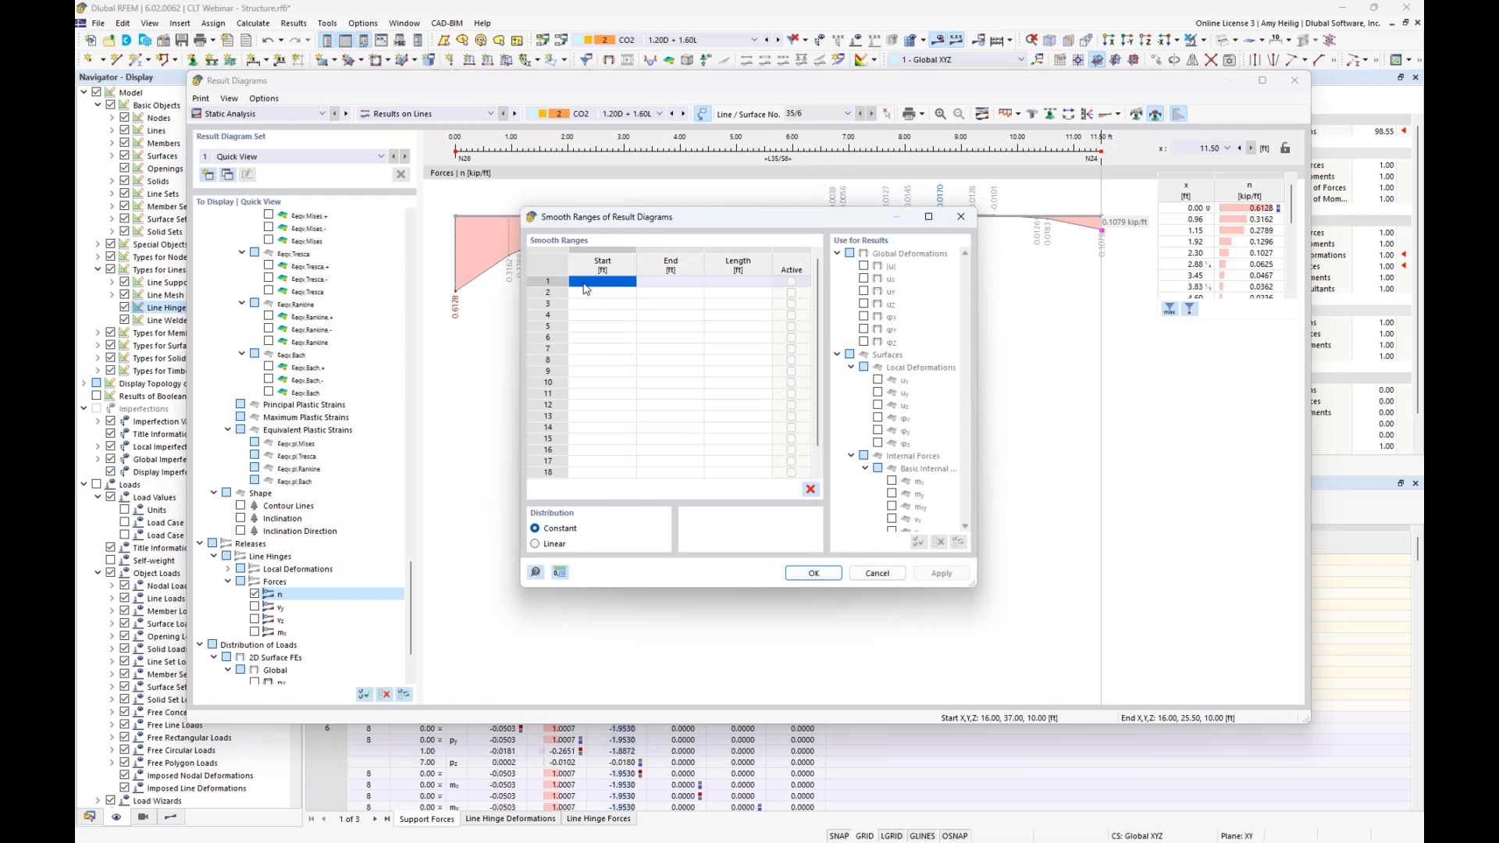
drag(642, 219, 609, 343)
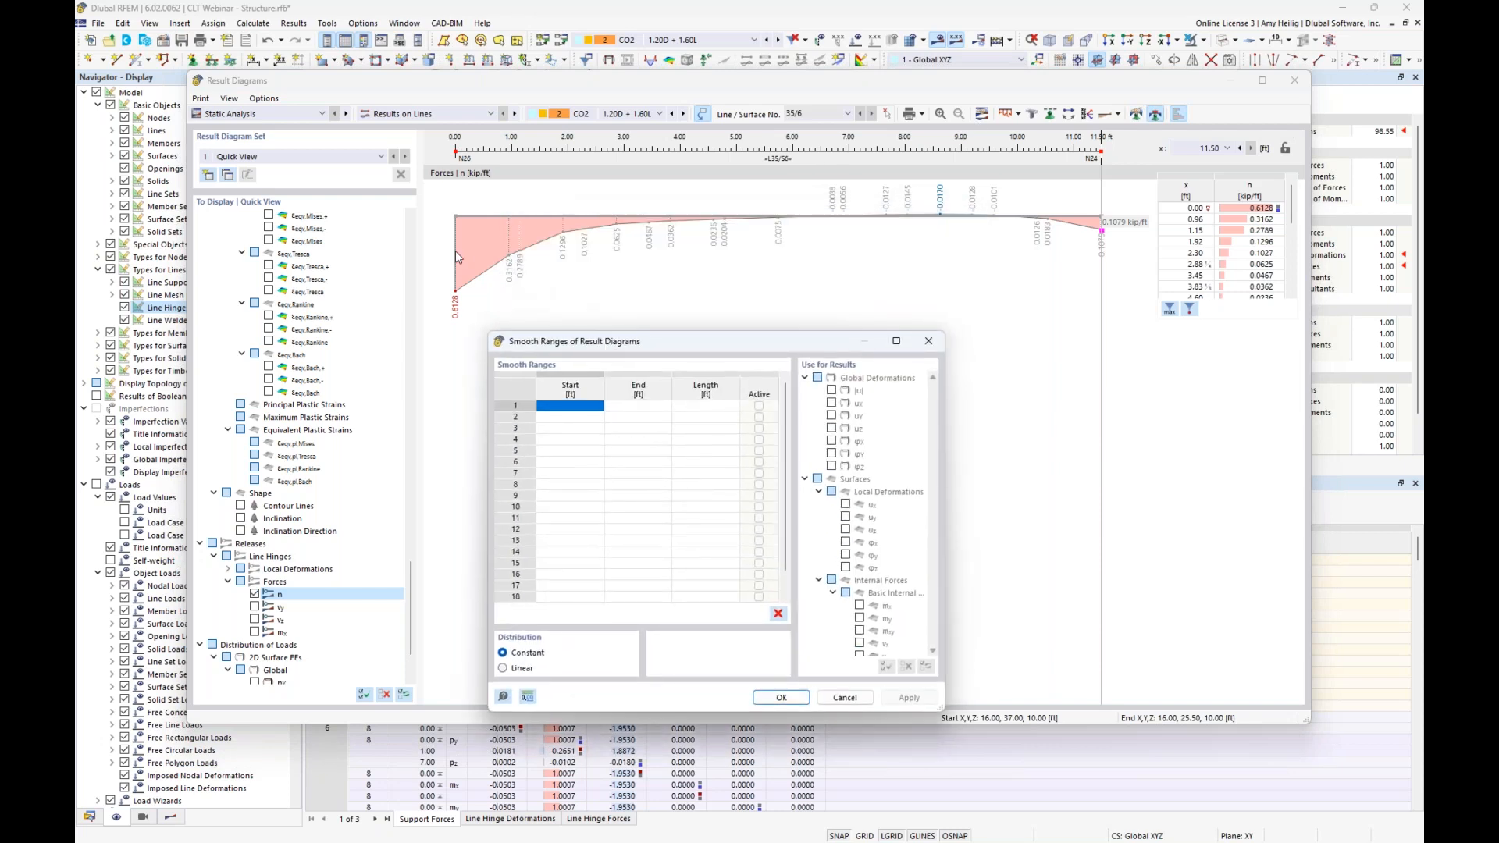
click(590, 405)
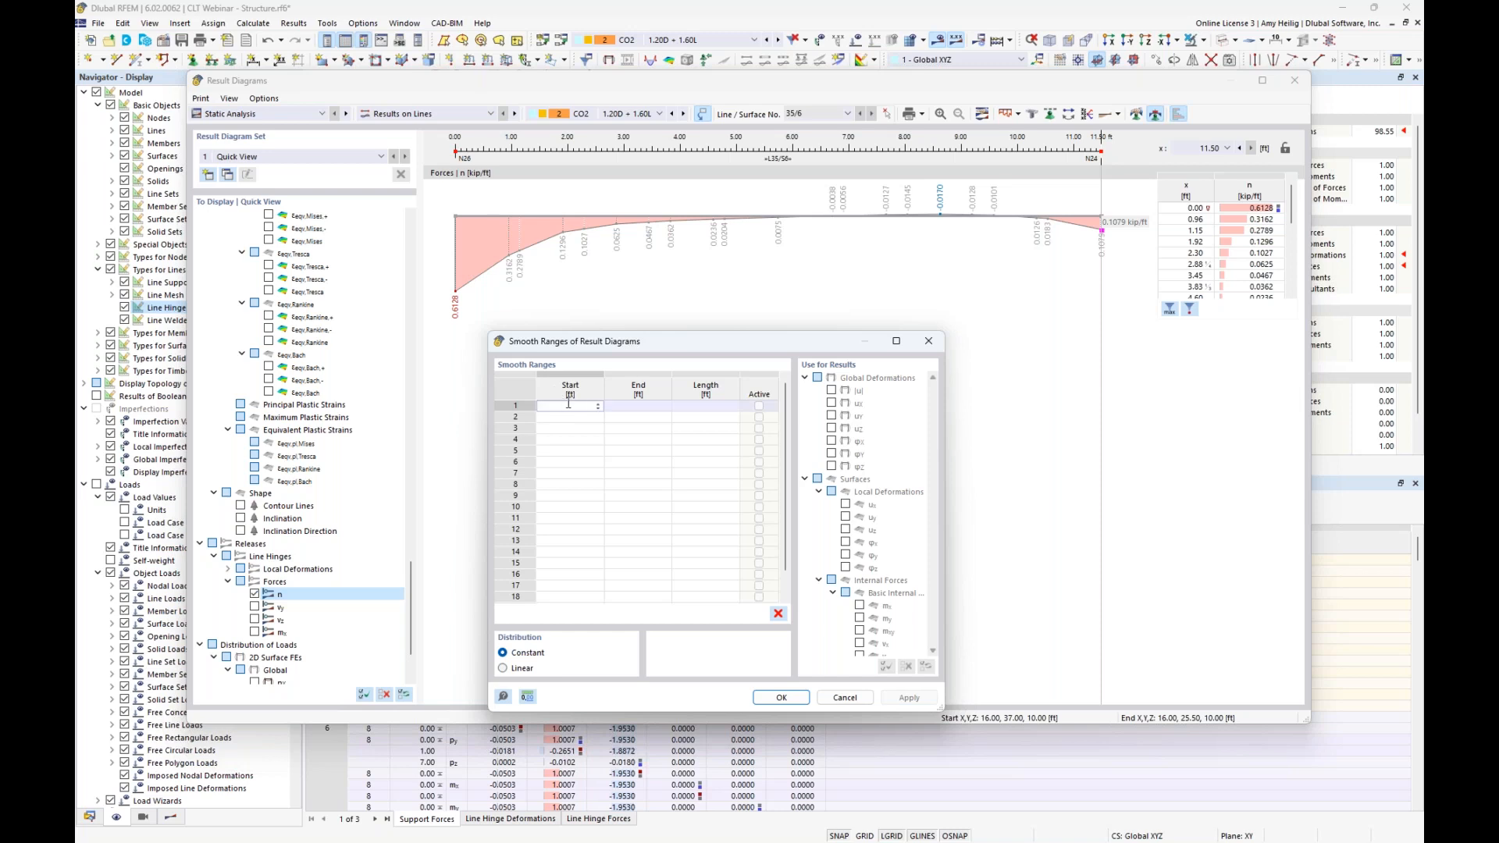
key(Tab)
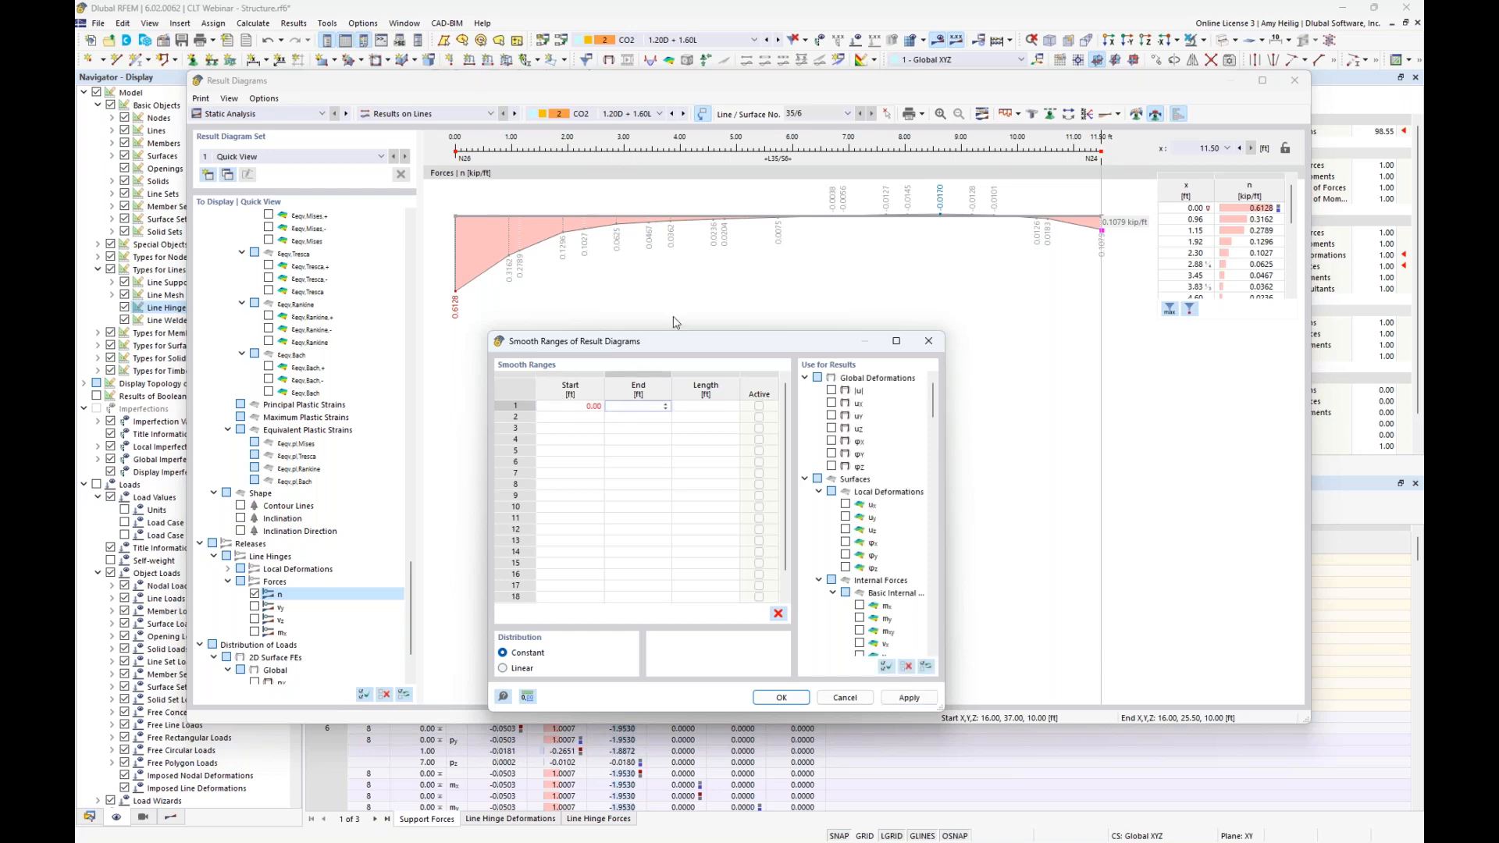
text(3)
click(780, 697)
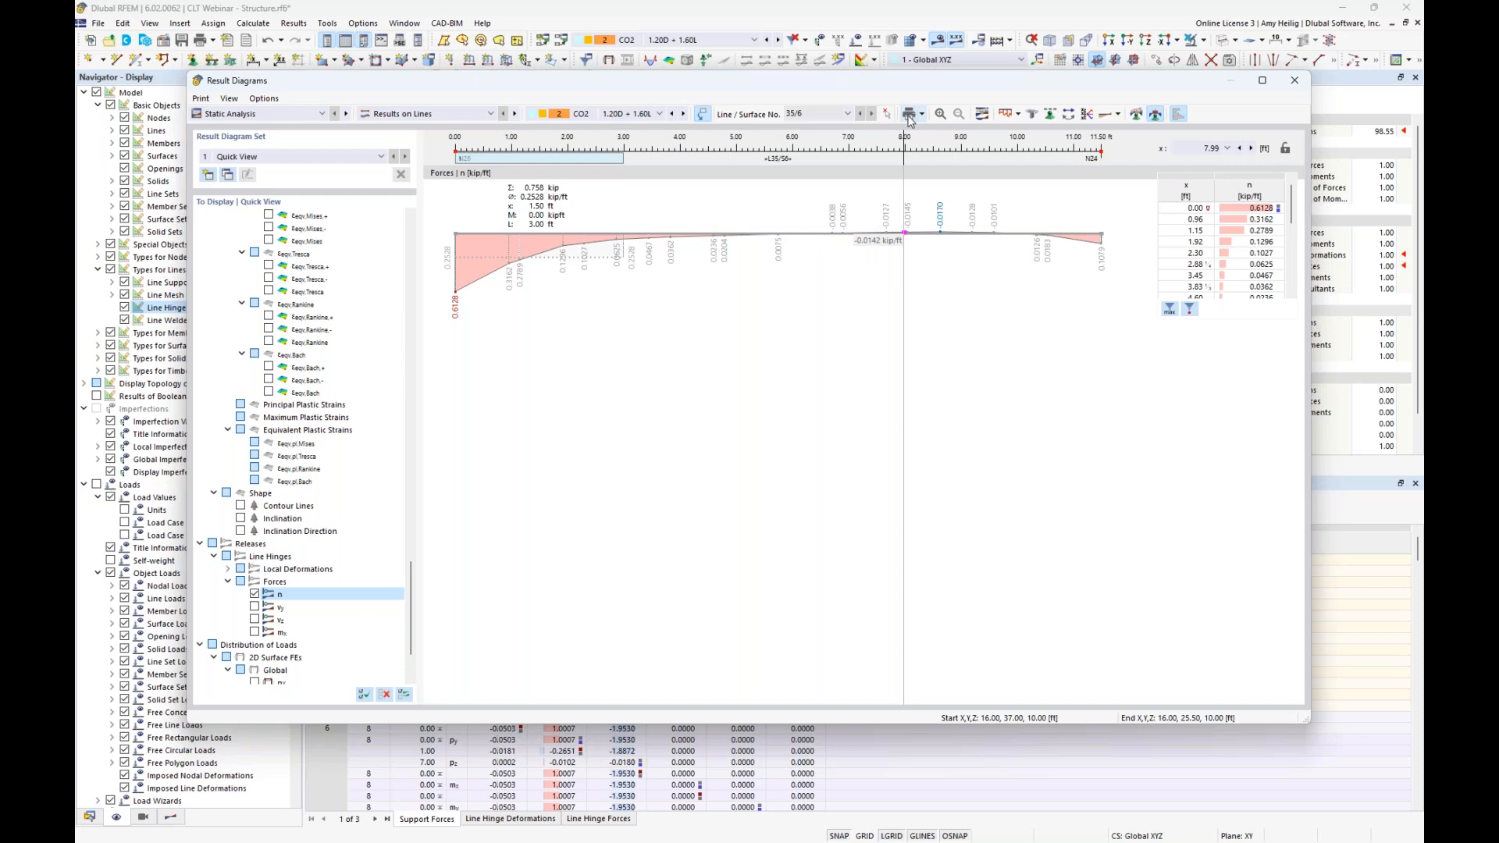
Look through the load combinations available for the hinge force diagram
click(660, 114)
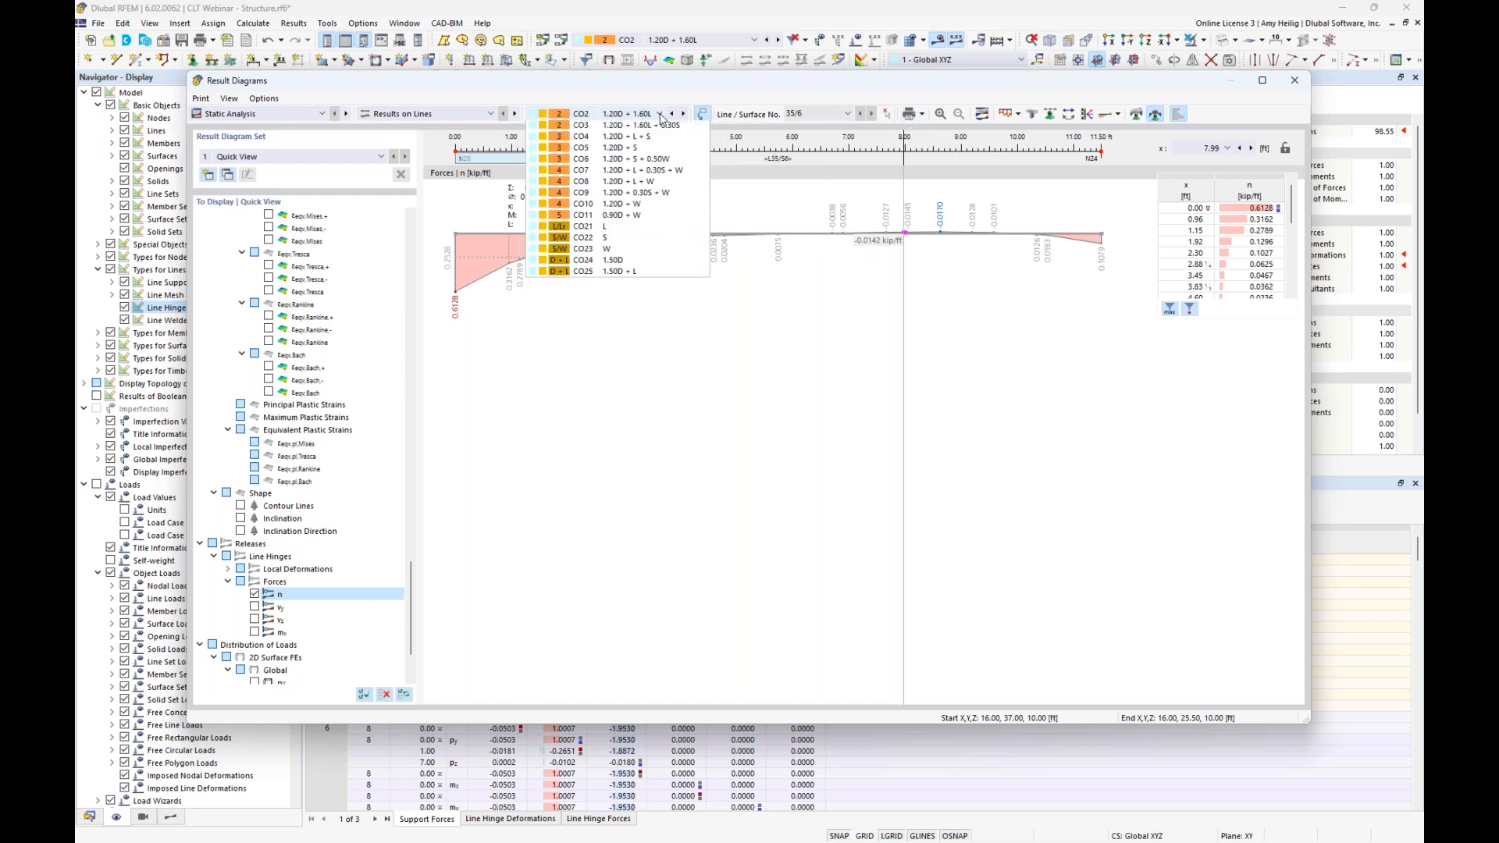
click(761, 344)
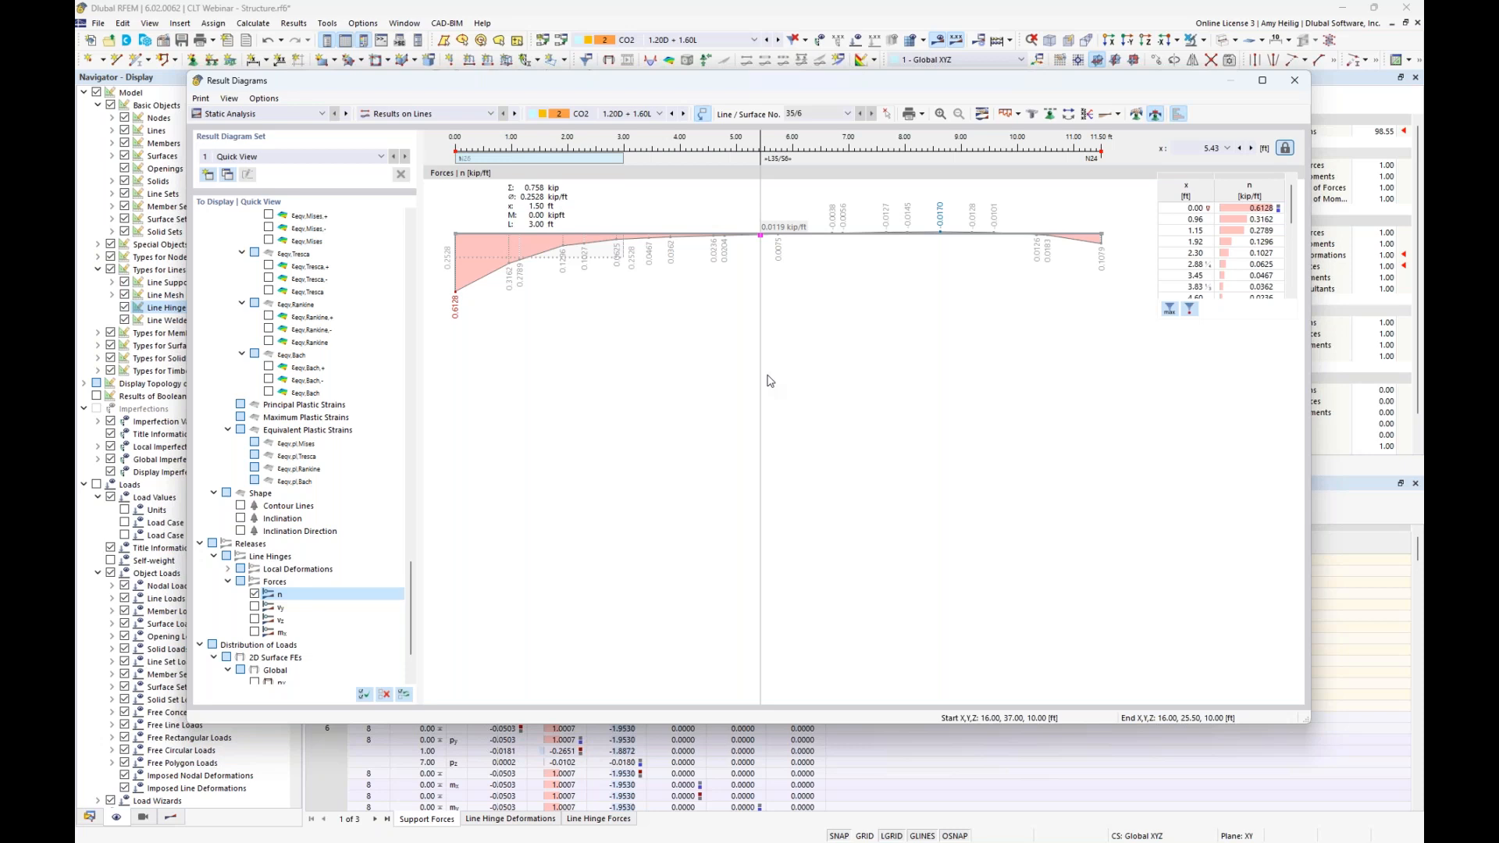
Switch to the webinar's PowerPoint slide show
key(super+Tab)
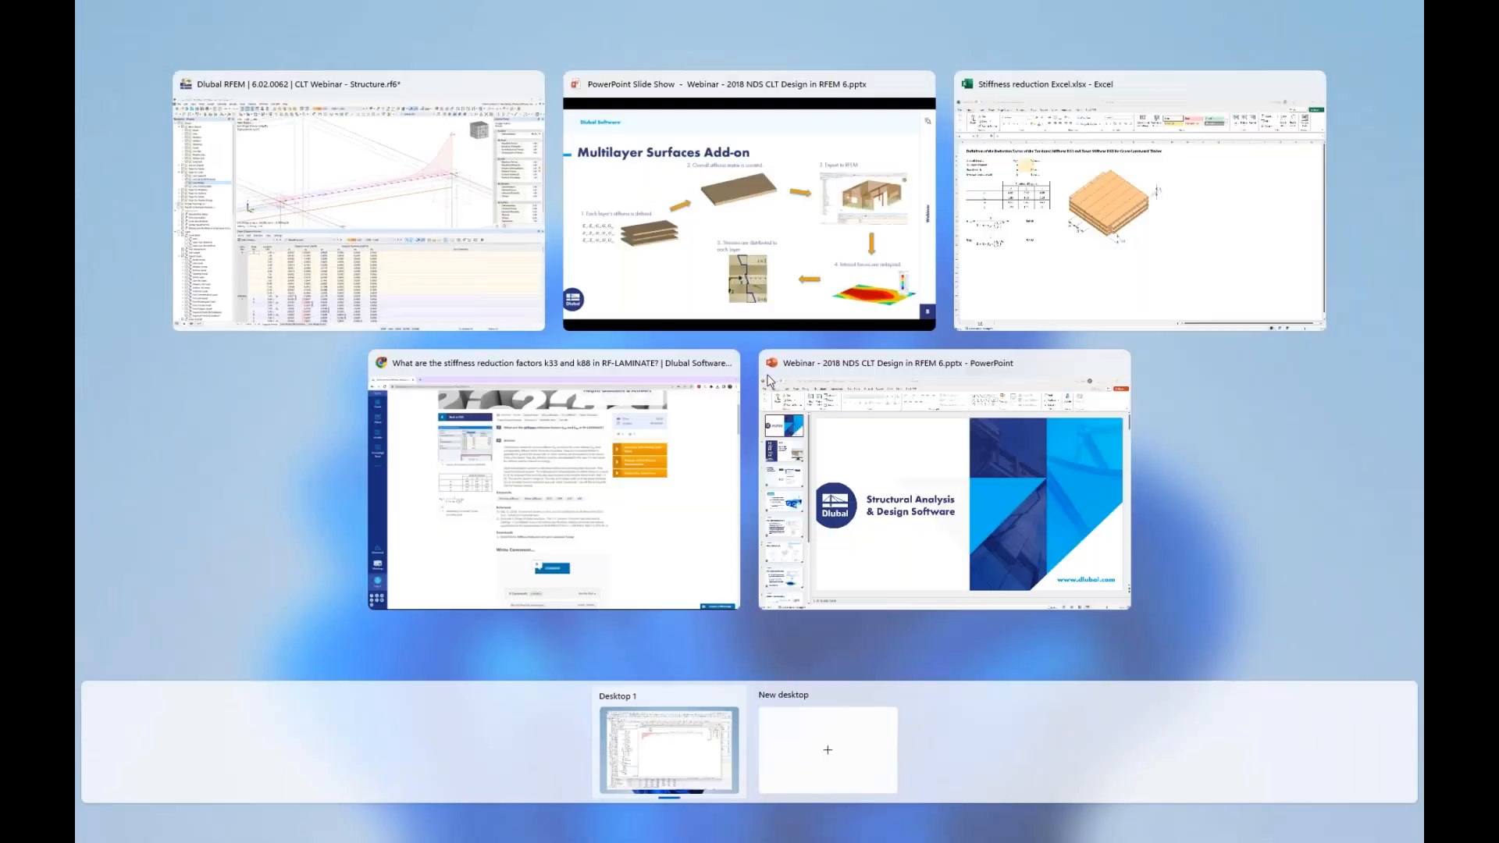
click(789, 267)
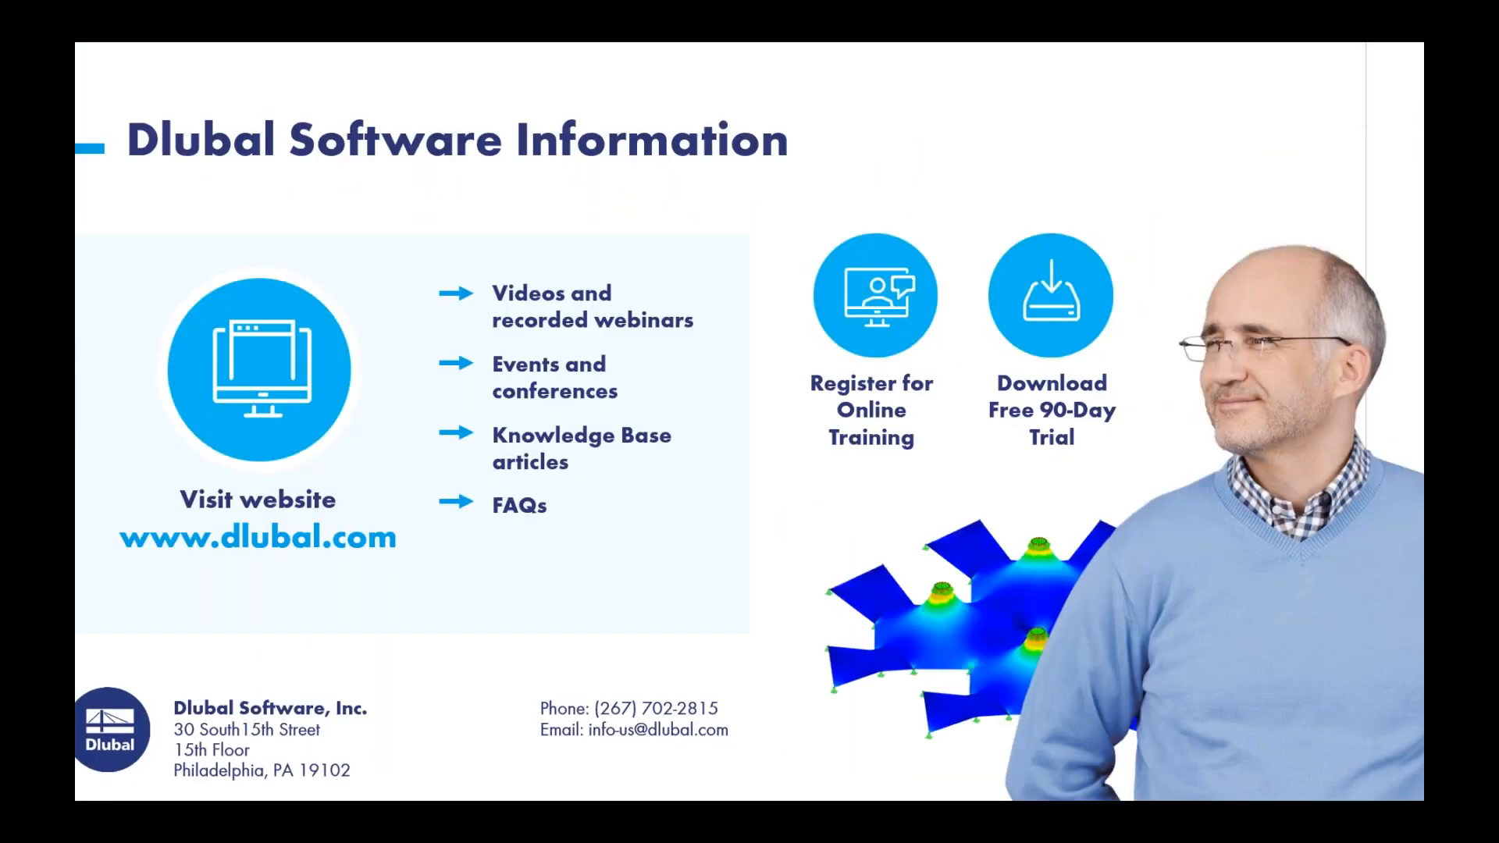